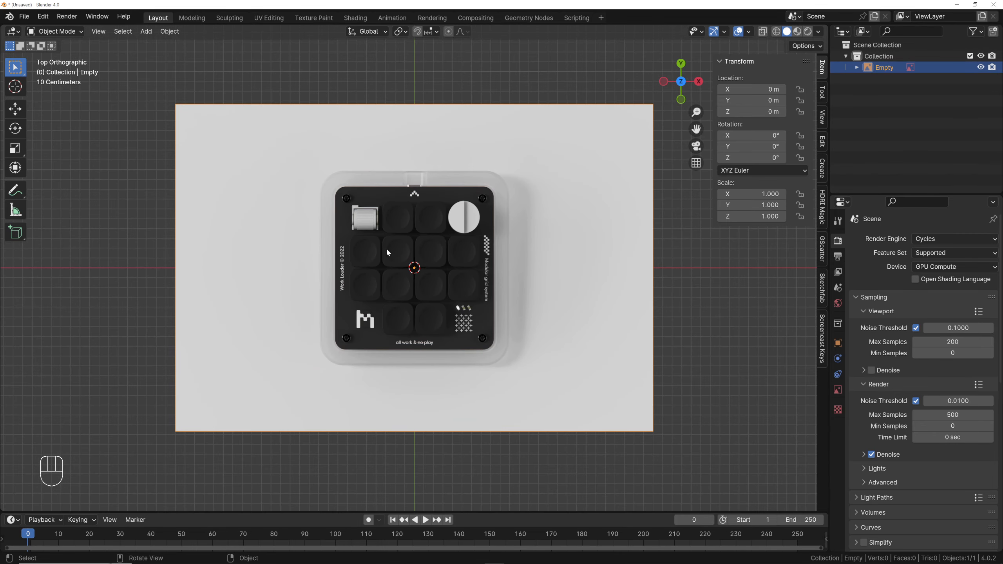
# Split the 3D viewport into one large and two small stacked viewports, and hide the toolbar and sidebar in both small ones
pyautogui.scroll(2, 386, 248)
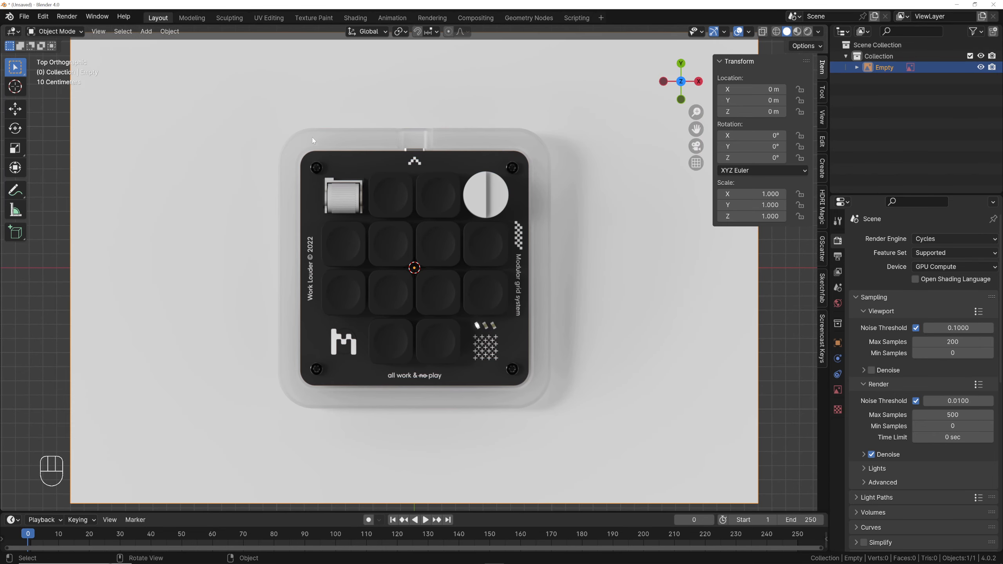
pyautogui.scroll(-3, 474, 220)
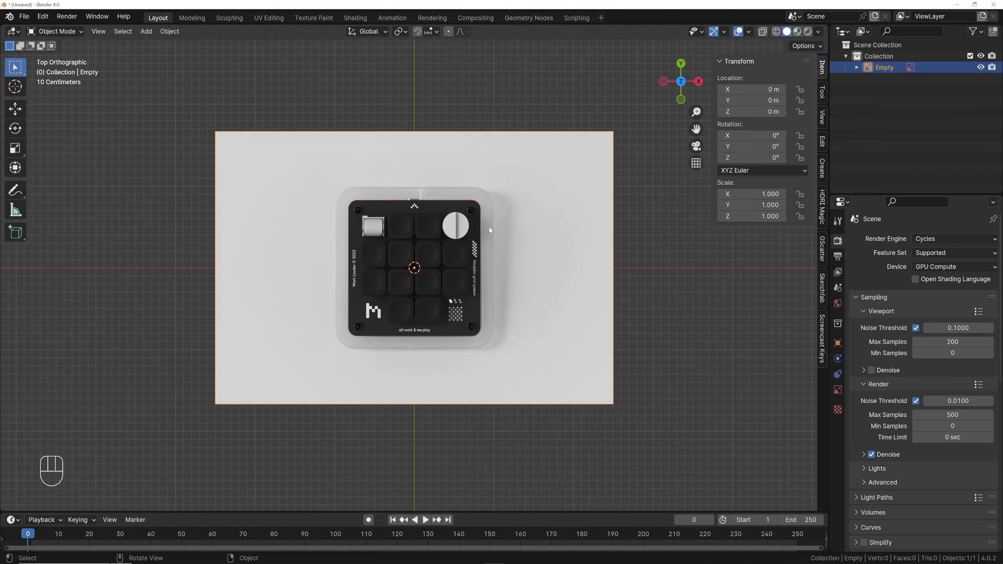
pyautogui.click(489, 227)
pyautogui.keyDown('shift'); pyautogui.moveTo(608, 242); pyautogui.dragTo(501, 244, button='middle'); pyautogui.keyUp('shift')
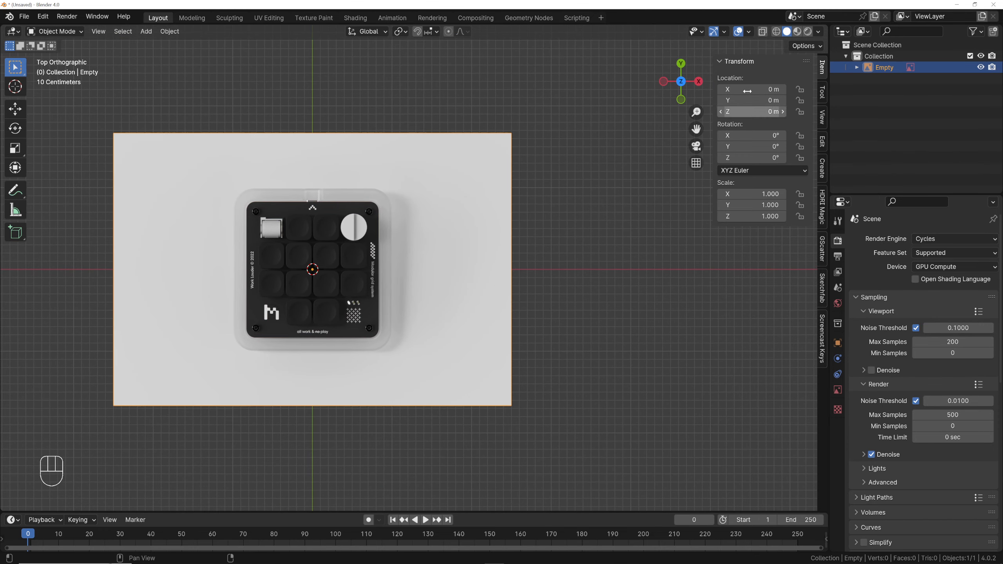
pyautogui.moveTo(825, 27); pyautogui.dragTo(551, 248)
pyautogui.press('n')
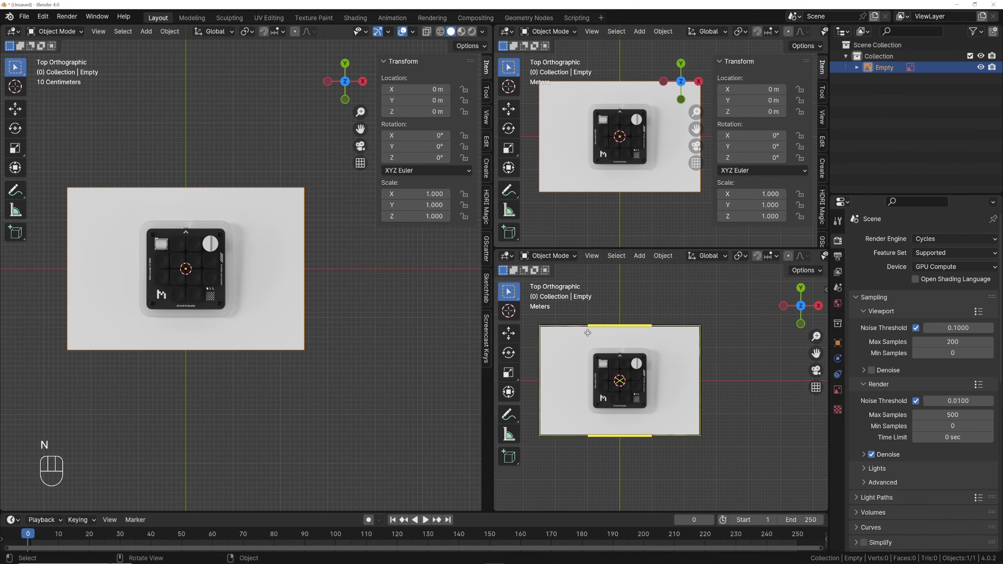
pyautogui.press('t')
pyautogui.press('n')
pyautogui.press('t')
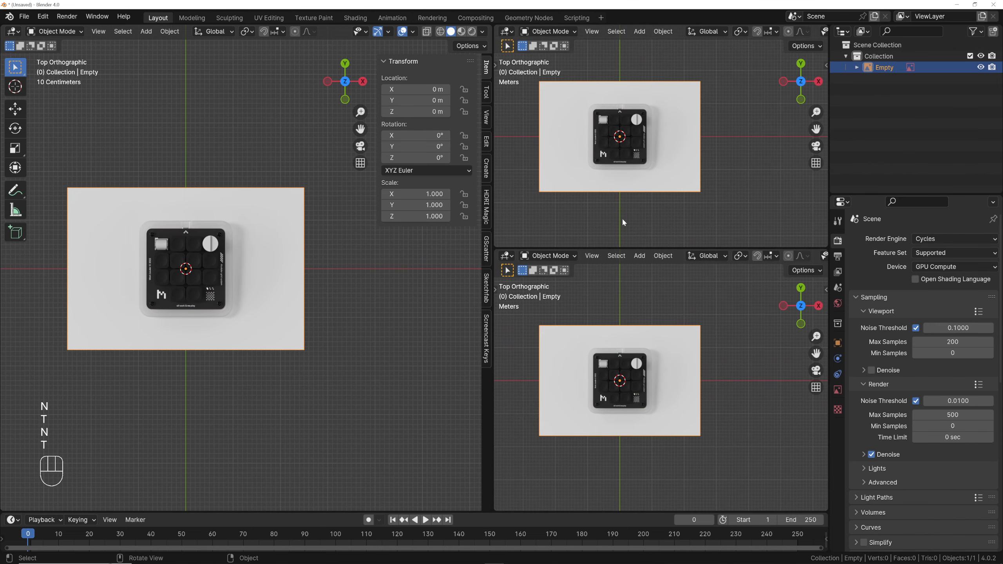
# Turn the first small viewport into an Image Editor and open Micro-RGB-1-2048x1365.png from the YouTube\Work Louder\Ref folder
pyautogui.click(507, 32)
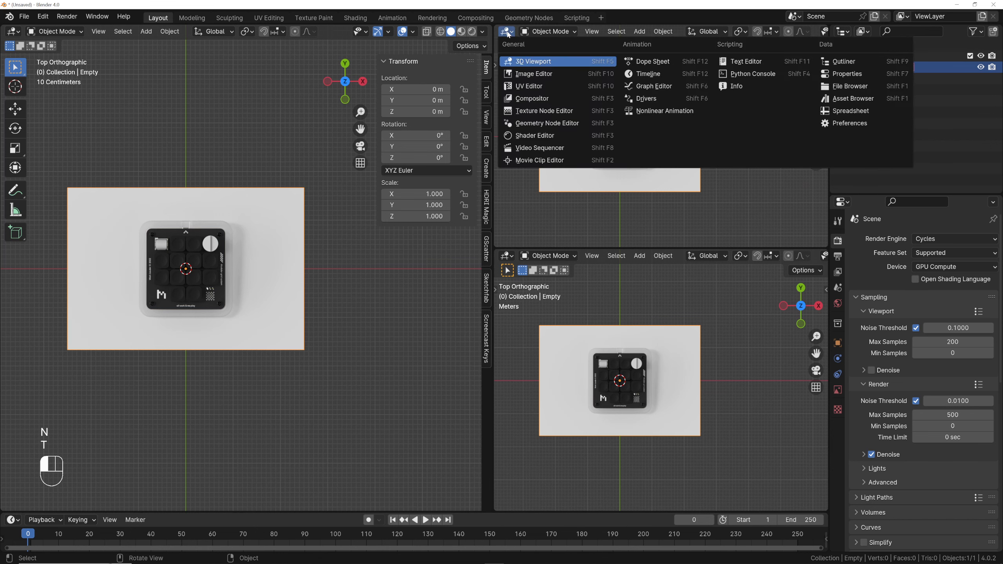
pyautogui.click(533, 74)
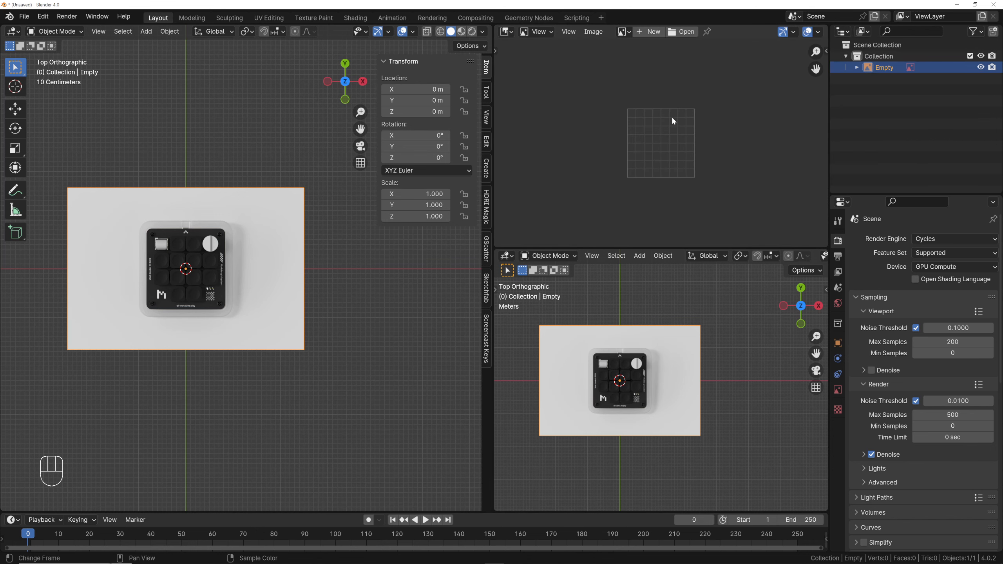
pyautogui.click(682, 32)
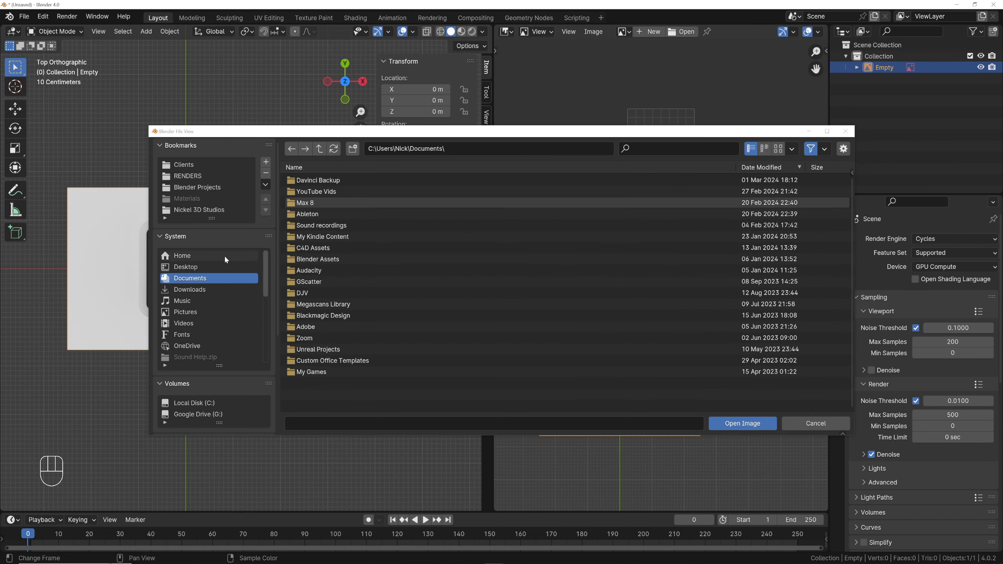
pyautogui.click(210, 213)
pyautogui.doubleClick(309, 281)
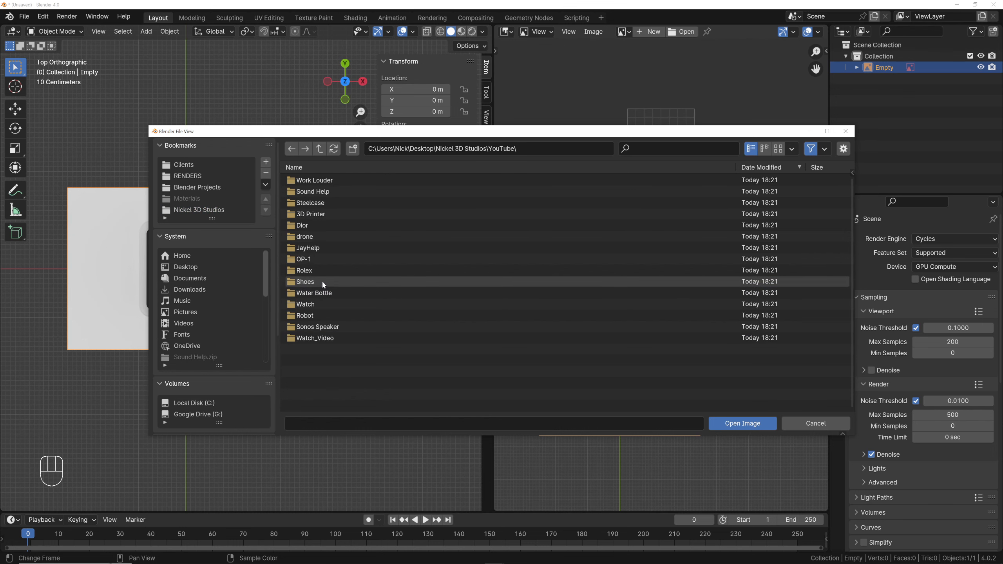
pyautogui.doubleClick(333, 181)
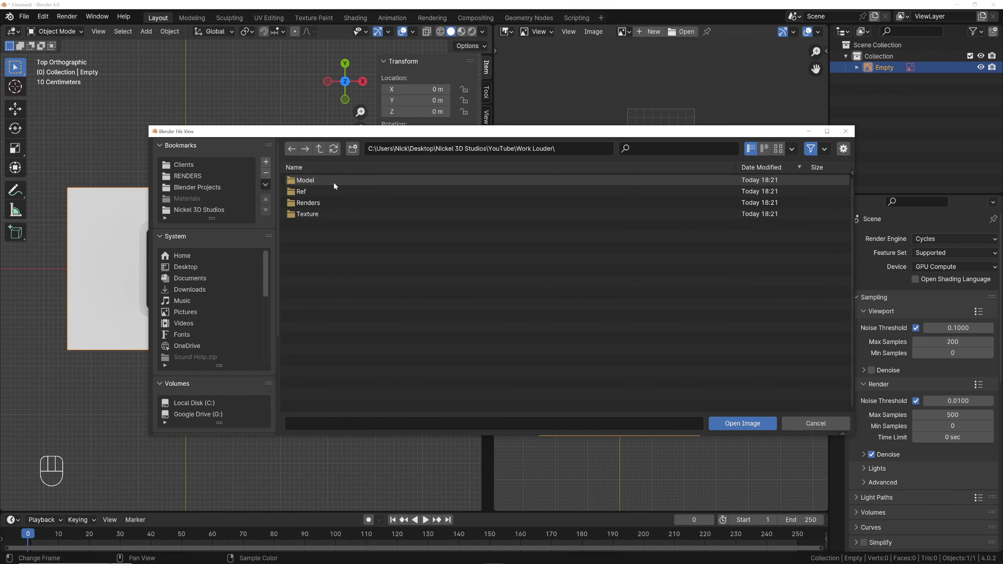
pyautogui.doubleClick(333, 194)
pyautogui.click(344, 180)
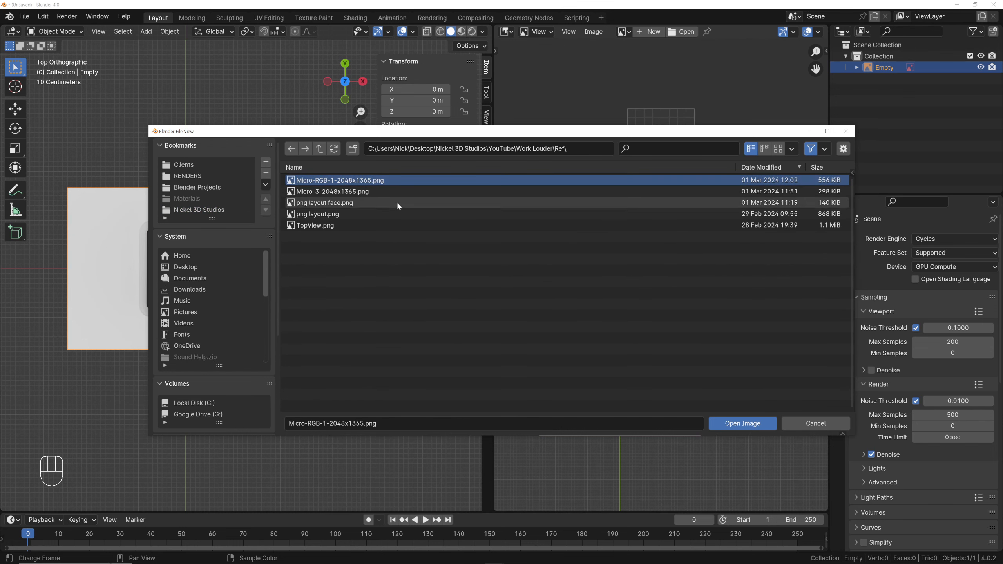
pyautogui.click(735, 420)
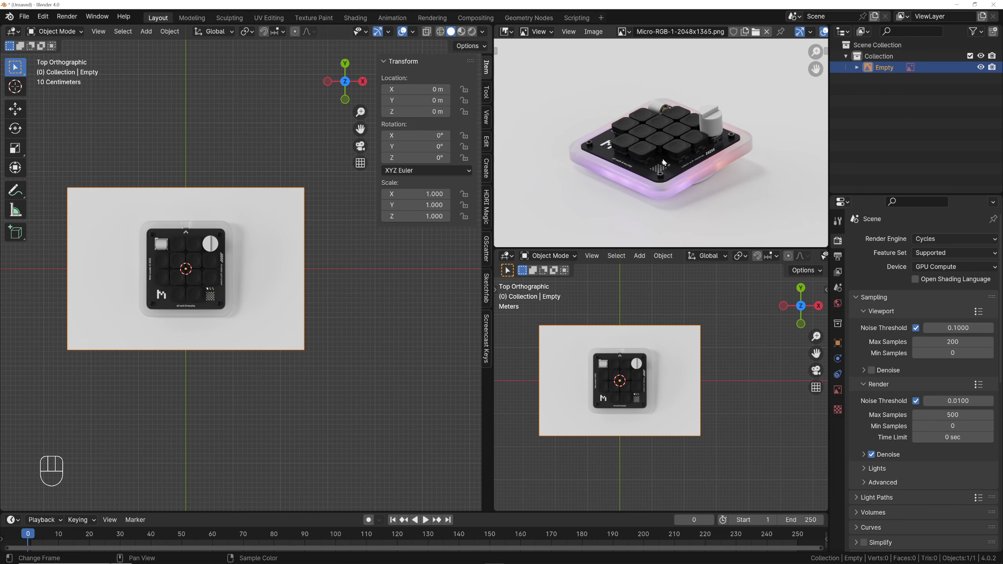
# Turn the remaining small viewport into an Image Editor and open Micro-3-2048x1365.png from the YouTube\Work Louder\Ref folder
pyautogui.click(507, 256)
pyautogui.click(528, 298)
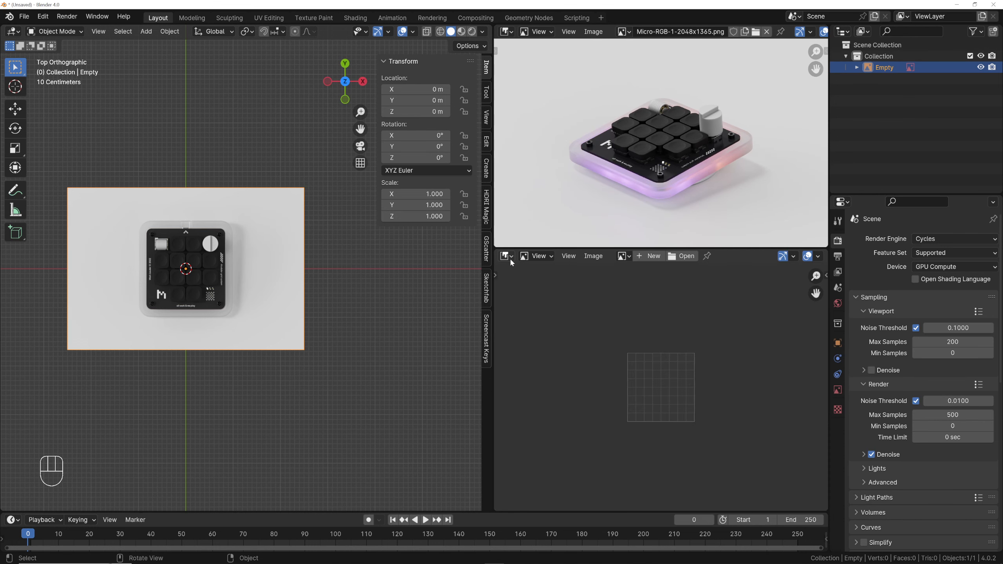
pyautogui.click(681, 256)
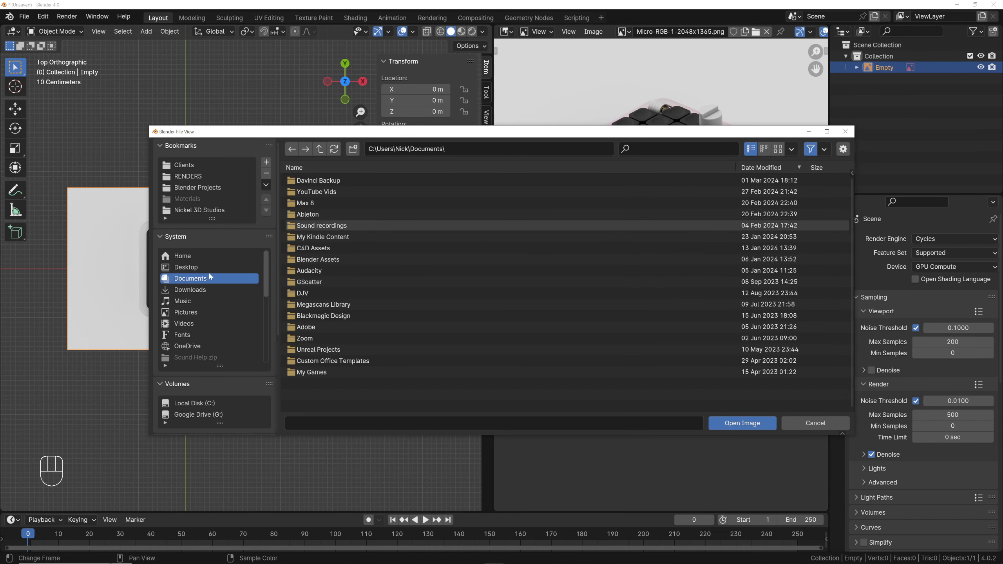
pyautogui.click(203, 209)
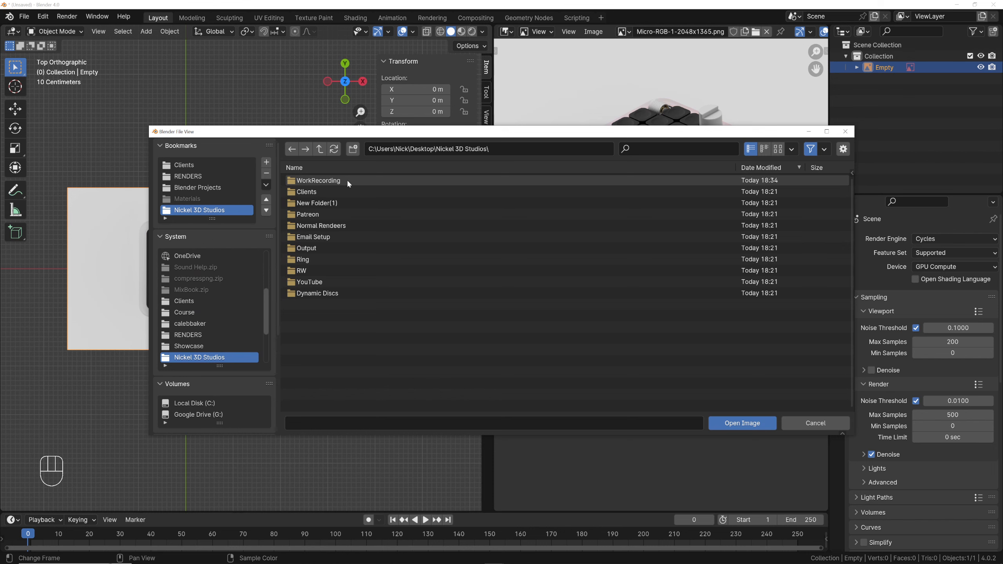
pyautogui.doubleClick(327, 280)
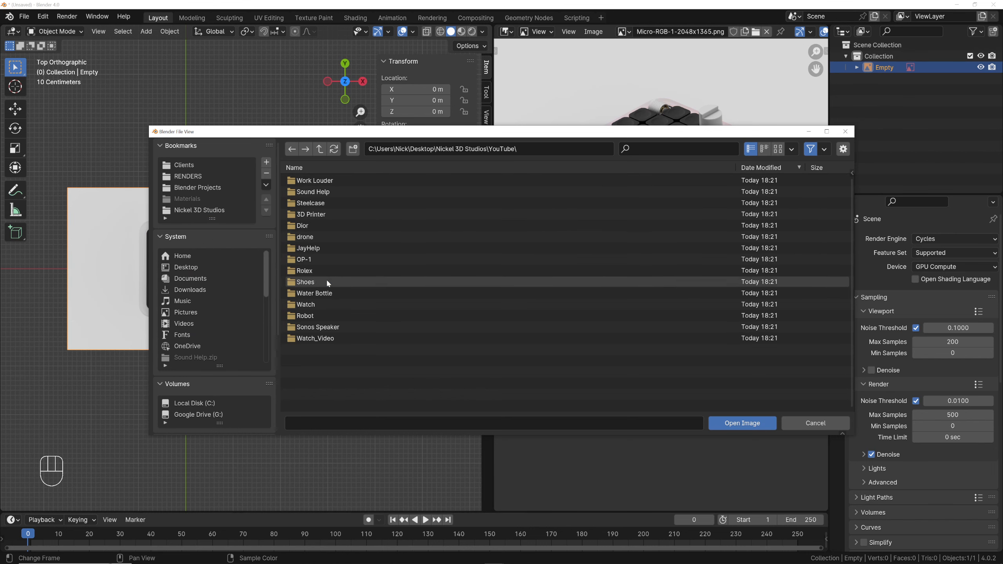
pyautogui.doubleClick(333, 183)
pyautogui.doubleClick(328, 191)
pyautogui.click(328, 192)
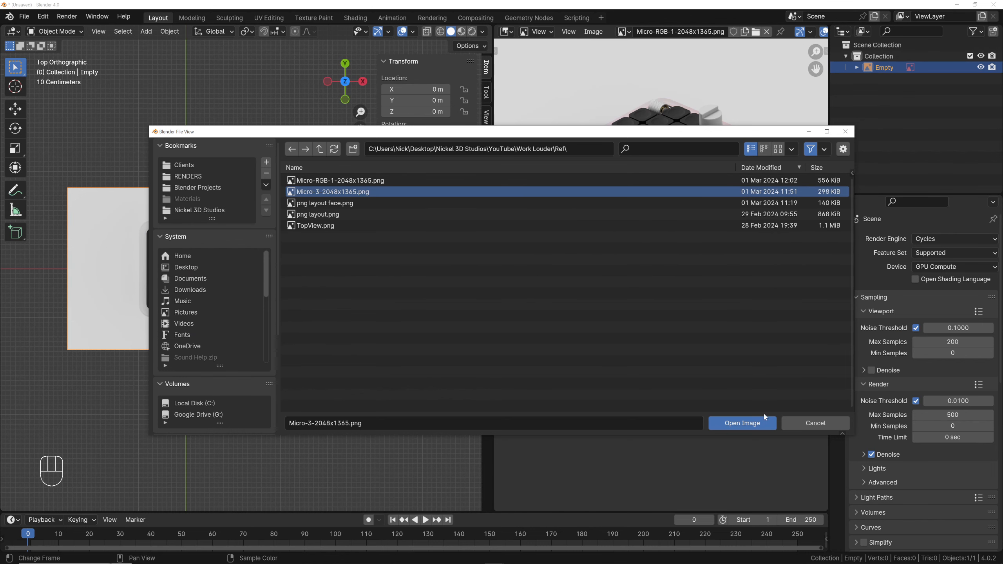
pyautogui.click(760, 422)
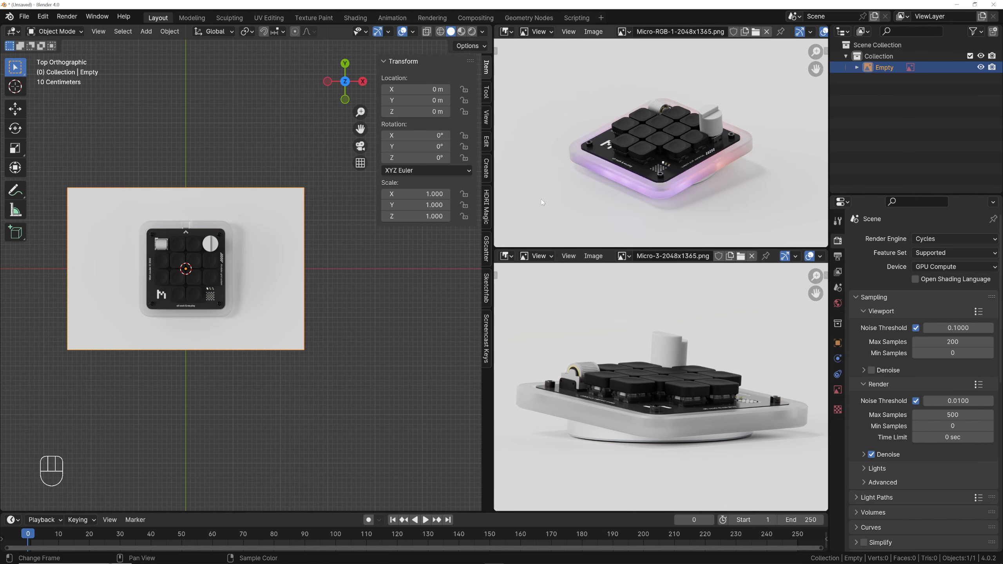
# Widen the 3D viewport against the two image areas and enlarge both reference images so the keypad fills each area
pyautogui.press('Home')
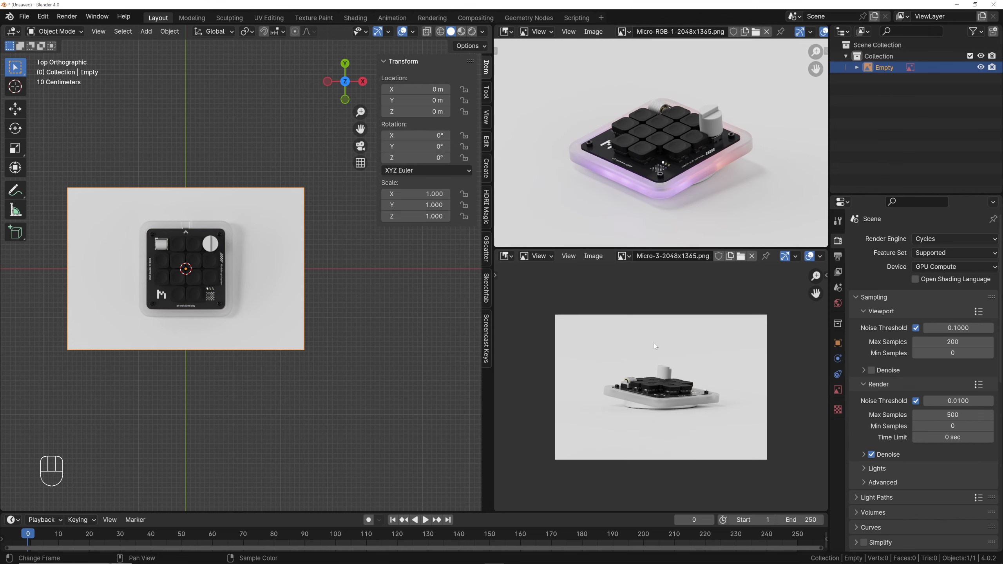
pyautogui.press('Home')
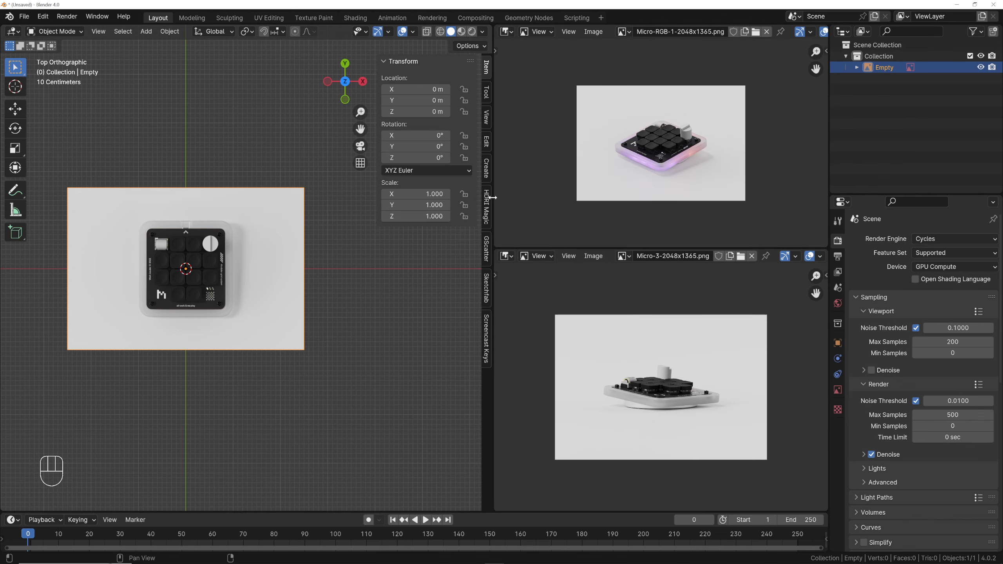
pyautogui.moveTo(492, 197); pyautogui.dragTo(647, 197)
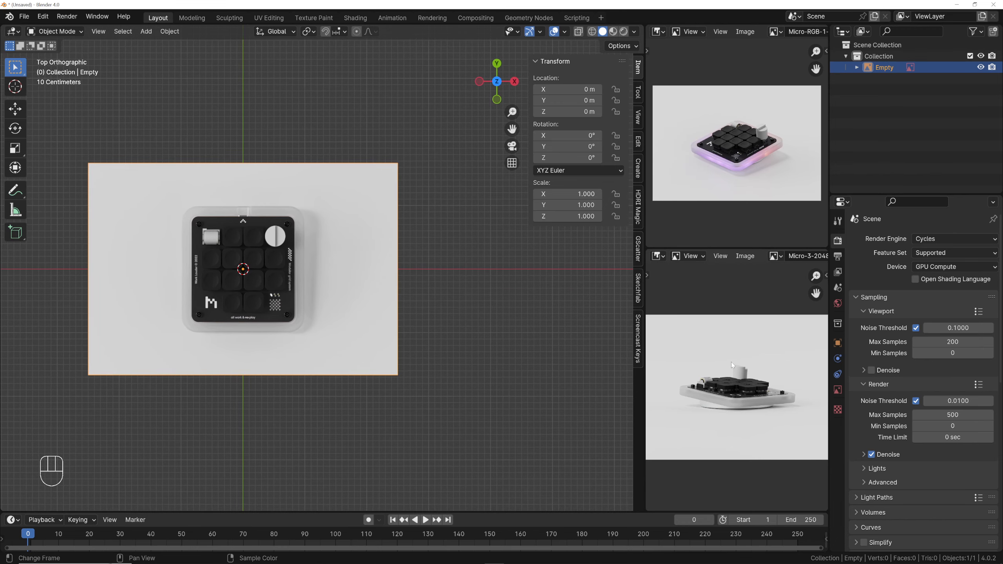
pyautogui.scroll(3, 733, 371)
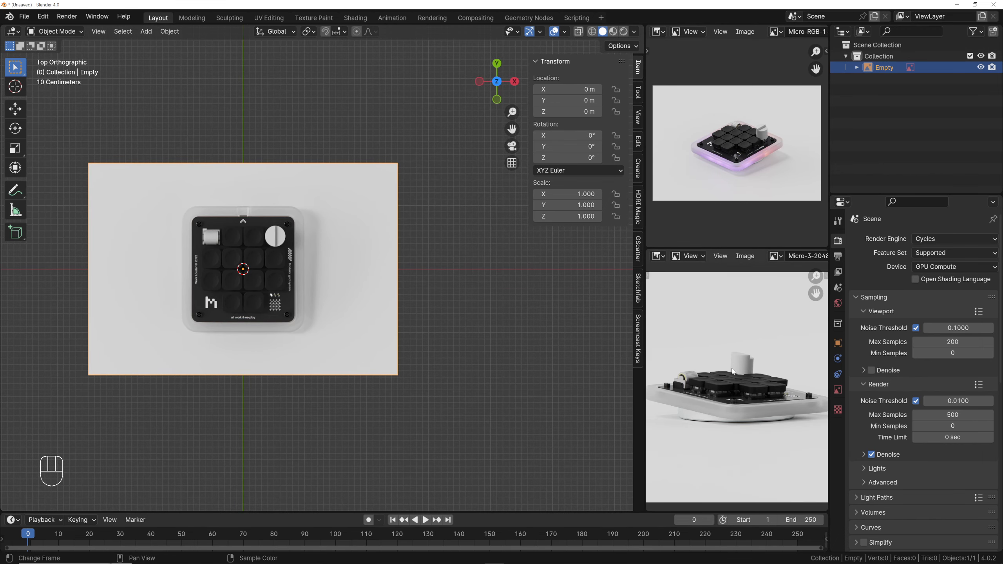
pyautogui.scroll(5, 736, 146)
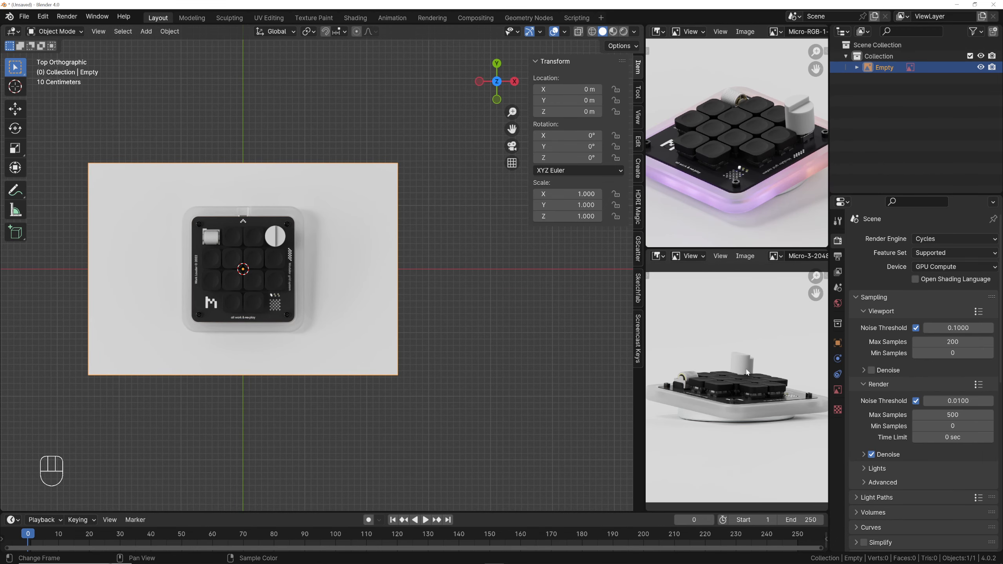
pyautogui.scroll(-1, 738, 175)
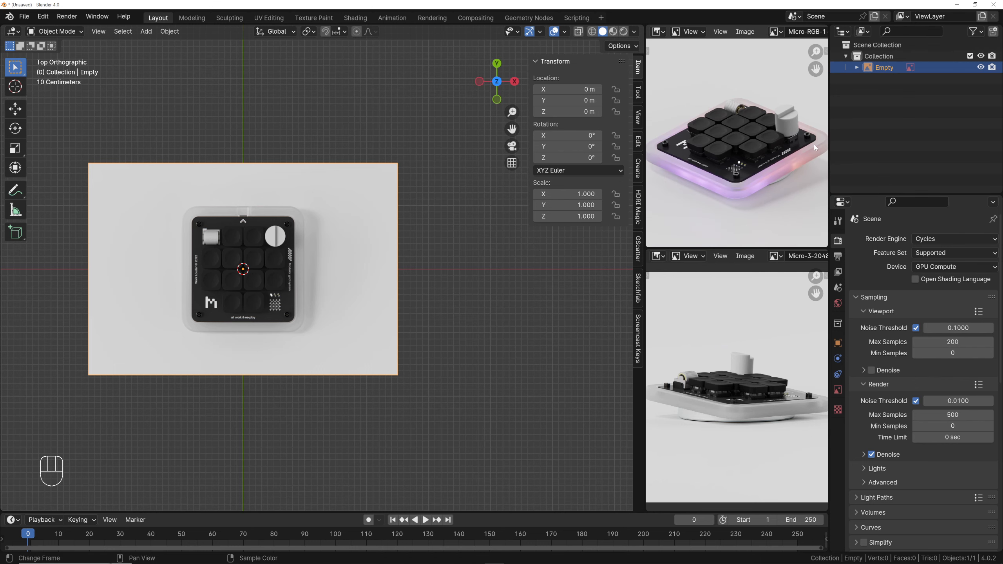
# Hide the sidebar in the 3D viewport and frame the keypad's top-view reference
pyautogui.keyDown('shift'); pyautogui.moveTo(339, 269); pyautogui.dragTo(407, 269, button='middle'); pyautogui.keyUp('shift')
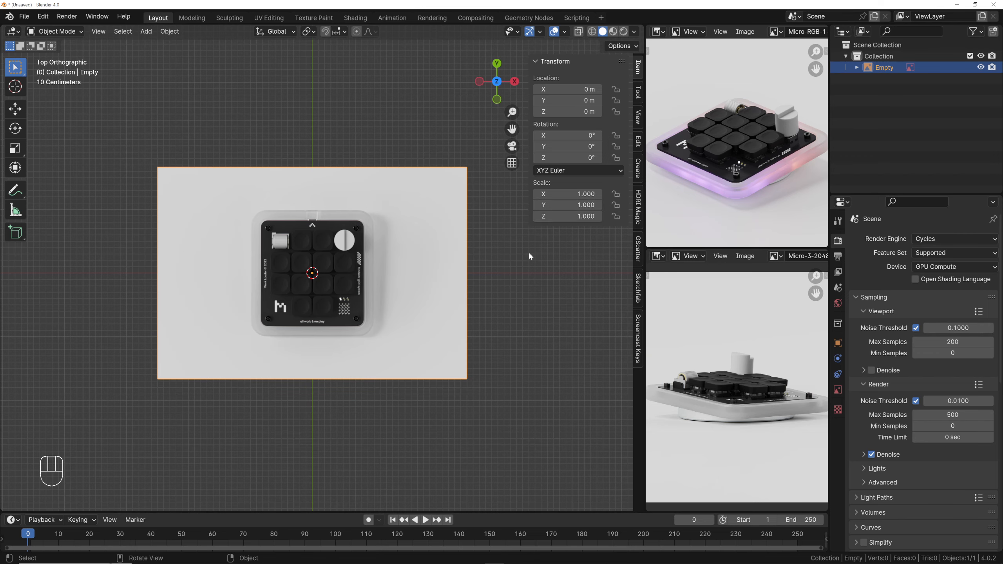
pyautogui.press('n')
pyautogui.scroll(2, 399, 266)
pyautogui.keyDown('shift'); pyautogui.moveTo(398, 263); pyautogui.dragTo(417, 246, button='middle'); pyautogui.keyUp('shift')
pyautogui.scroll(1, 486, 264)
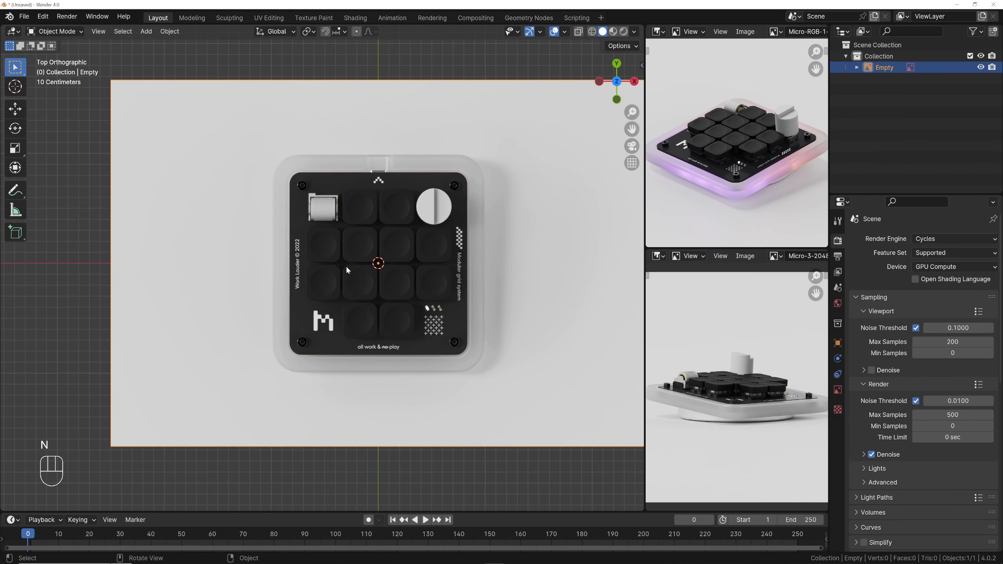
pyautogui.scroll(4, 385, 252)
pyautogui.scroll(-4, 450, 261)
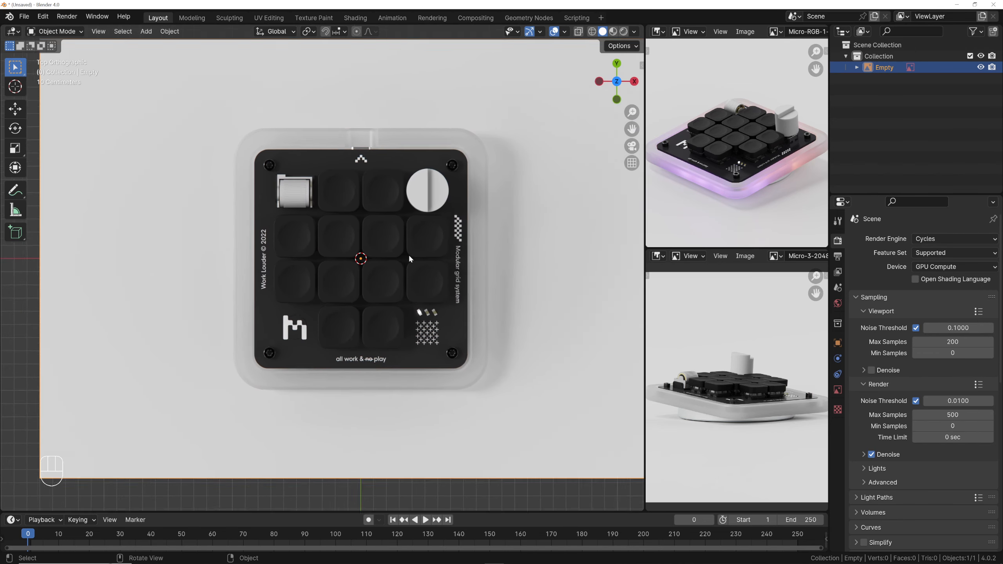
# Add a mesh cube over the top-view reference and put it in Edit Mode with X-ray on
pyautogui.hotkey('shift', 'a')
pyautogui.moveTo(388, 134)
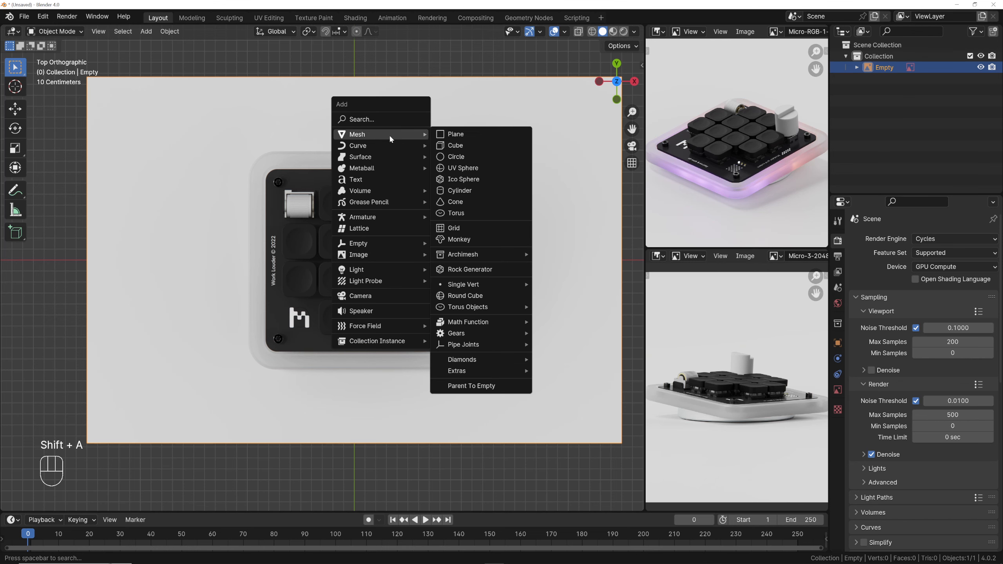
pyautogui.click(471, 146)
pyautogui.press('Tab')
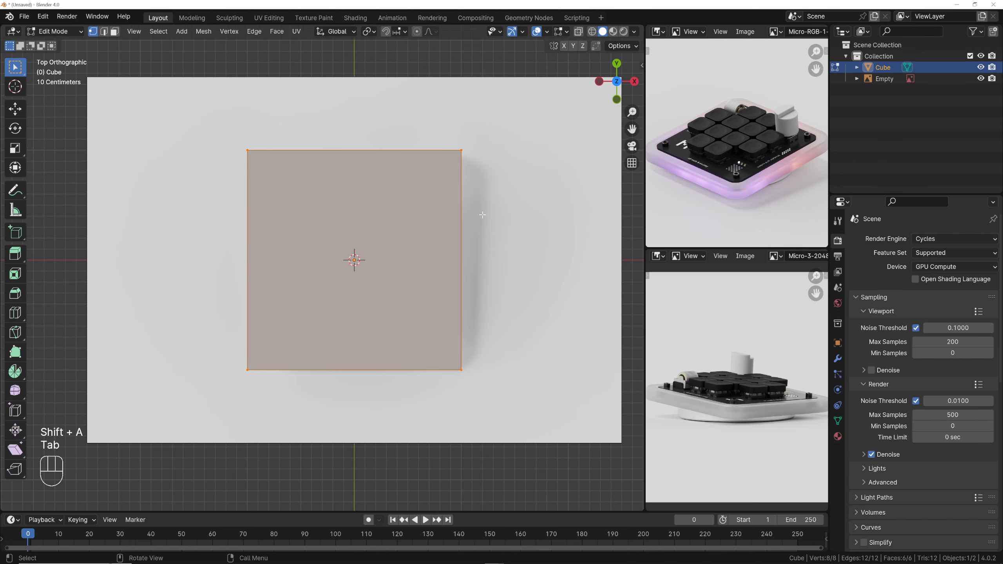
pyautogui.scroll(1, 482, 215)
pyautogui.hotkey('alt', 'z')
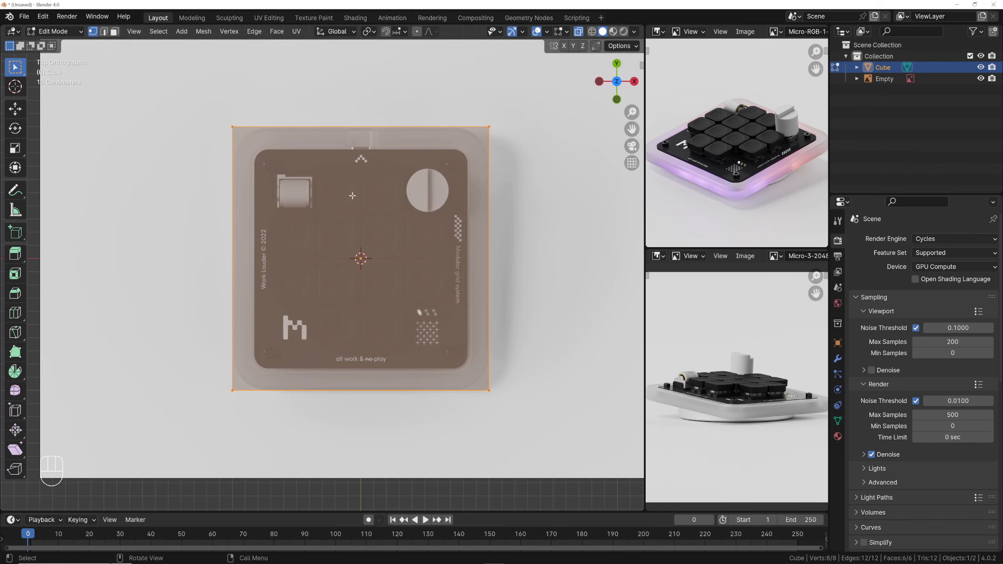
# In the right orthographic view, flatten the cube into a thin slab by scaling it along Z to about 0.067
pyautogui.press('`')
pyautogui.click(502, 258)
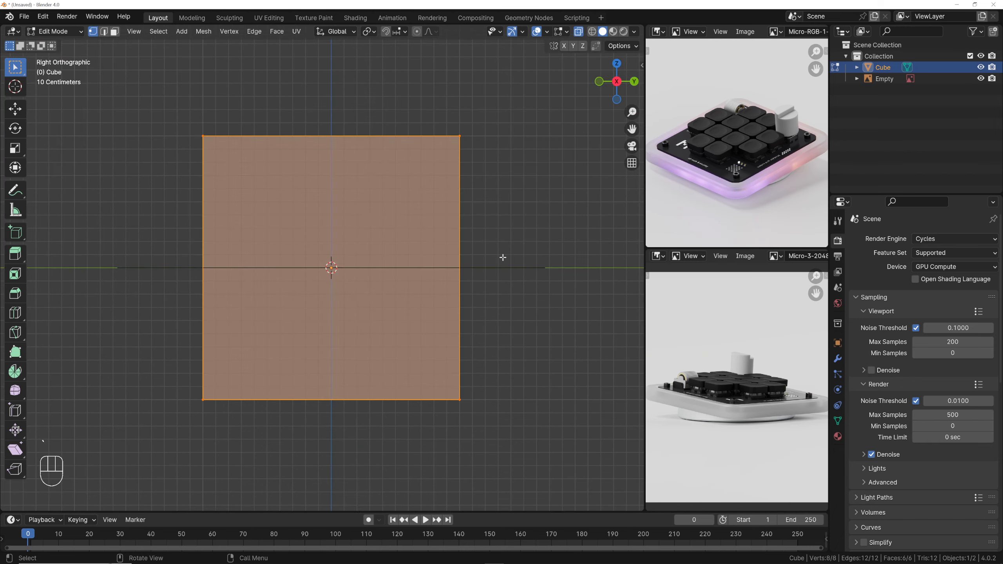
pyautogui.press('s')
pyautogui.press('z')
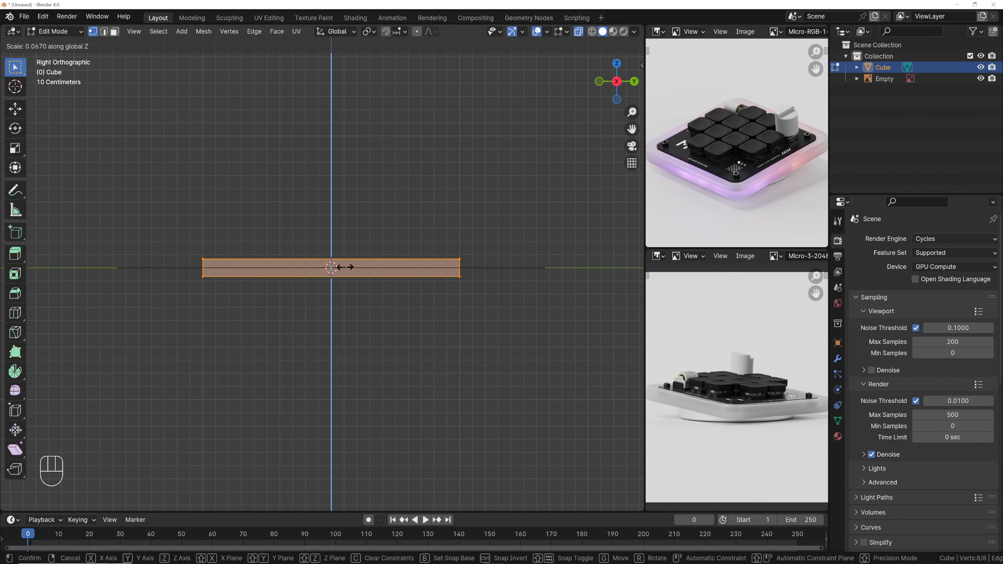
pyautogui.click(345, 267)
# Bevel the slab's four vertical corner edges about 0.29 m with 8 segments, matching the keypad's rounded outline in the top-view reference
pyautogui.moveTo(345, 267); pyautogui.dragTo(332, 324, button='middle')
pyautogui.press('2')
pyautogui.click(344, 347)
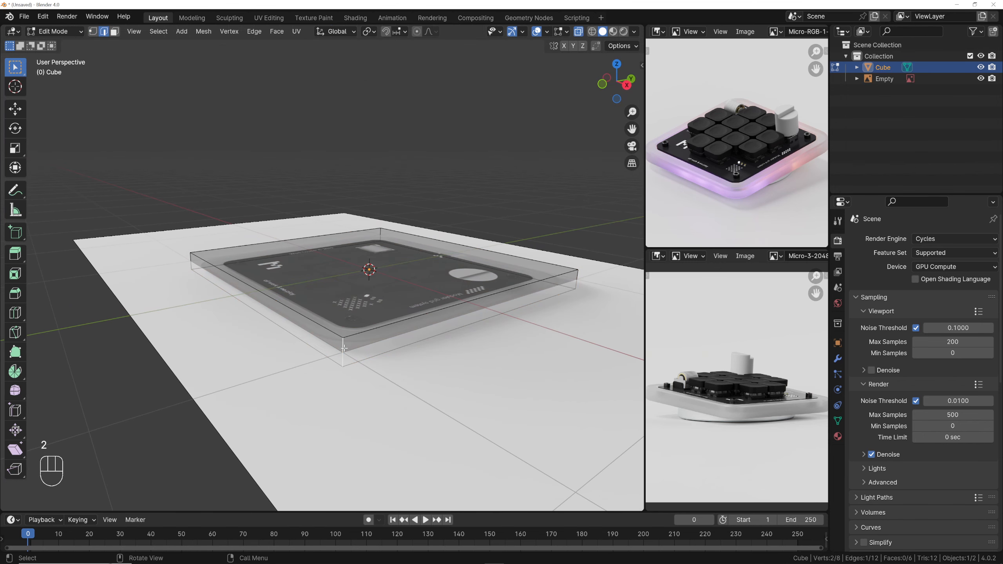
pyautogui.hotkey('shift', 'g')
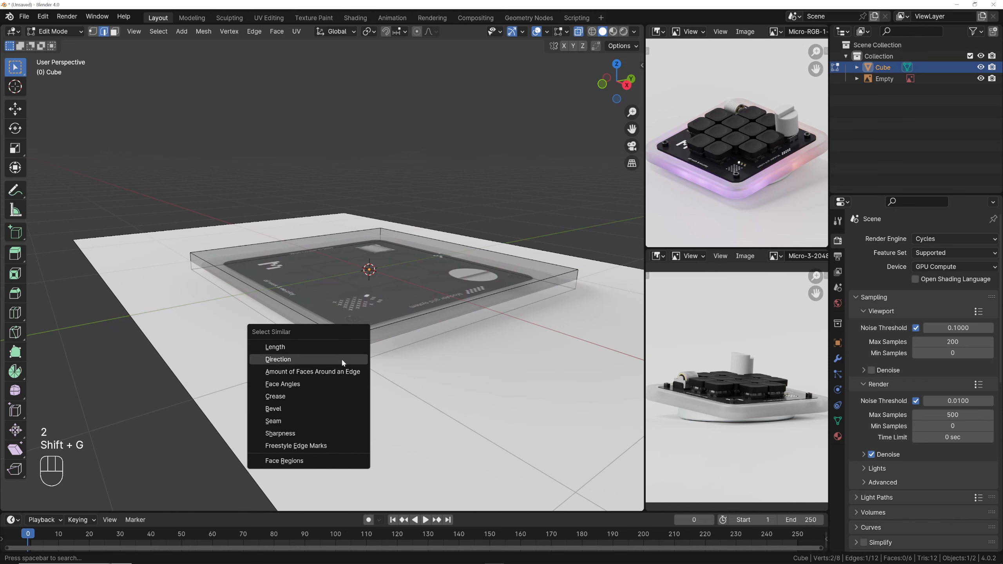
pyautogui.click(320, 358)
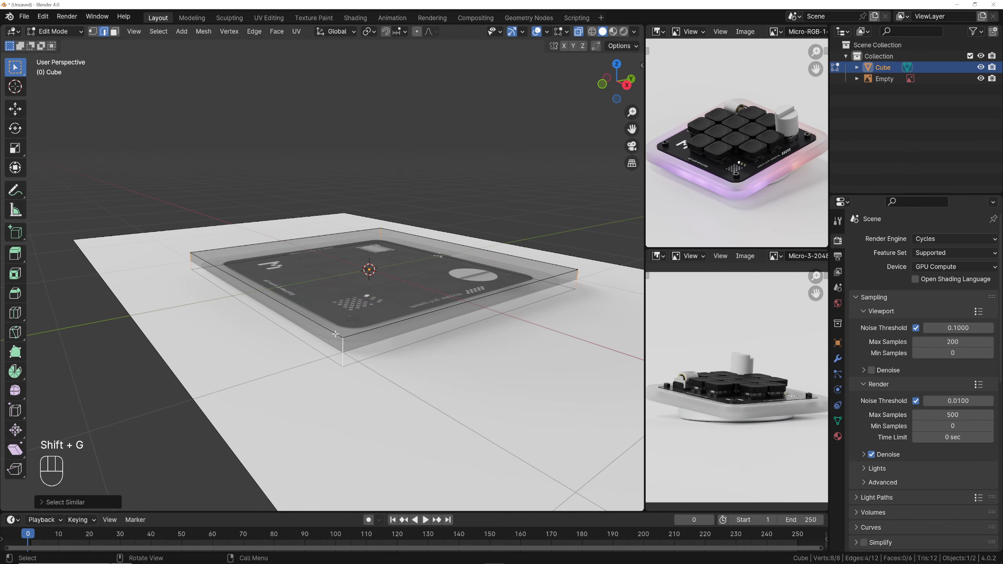
pyautogui.press('KP_7')
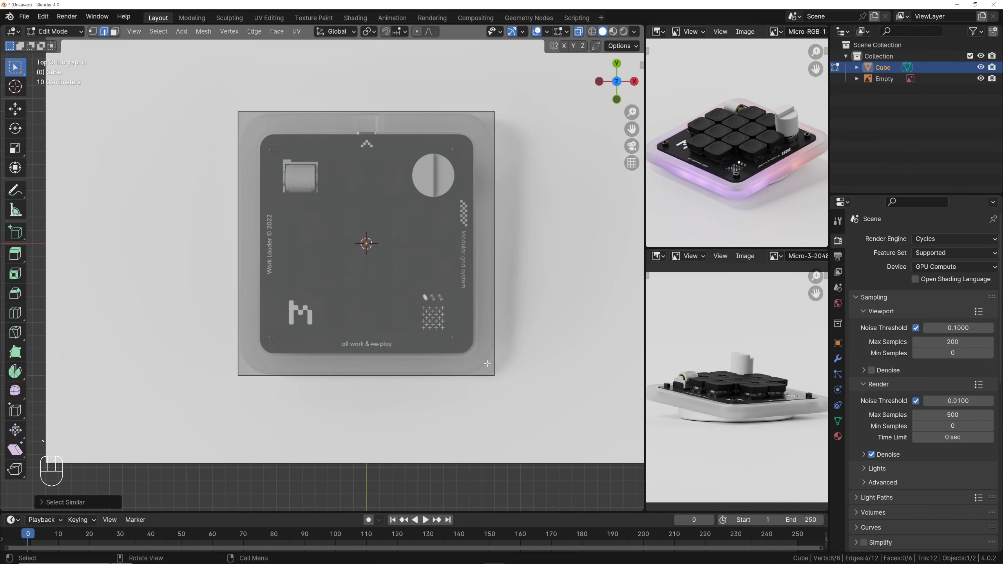
pyautogui.moveTo(478, 380); pyautogui.dragTo(441, 355, button='middle')
pyautogui.press('`')
pyautogui.keyDown('shift'); pyautogui.moveTo(477, 300); pyautogui.dragTo(408, 263, button='middle'); pyautogui.keyUp('shift')
pyautogui.scroll(2, 409, 262)
pyautogui.hotkey('ctrl', 'b')
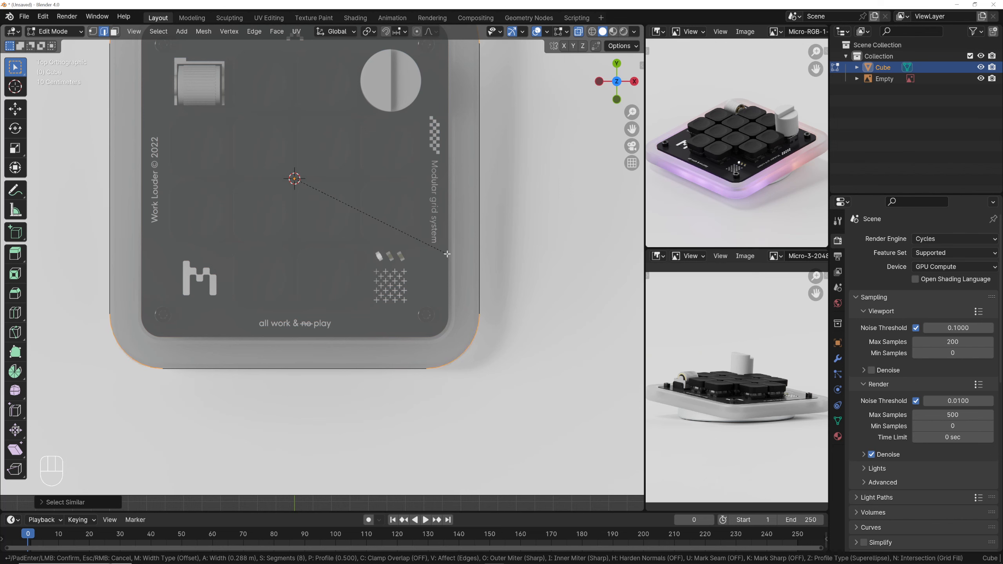
pyautogui.click(447, 254)
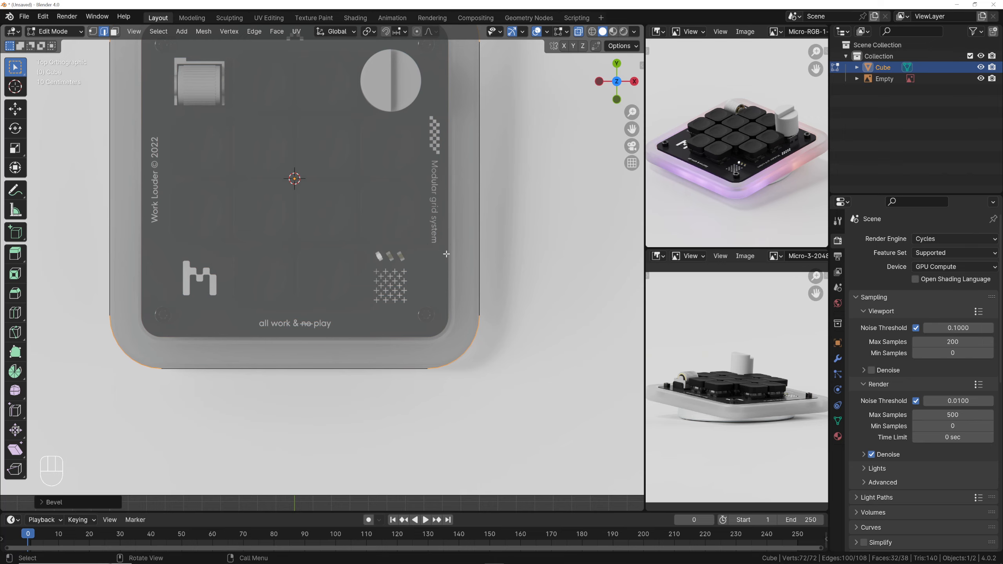
# Inset the slab's top face about 0.15 m so its outline follows the black plate in the top-view reference
pyautogui.moveTo(447, 254); pyautogui.dragTo(389, 233, button='middle')
pyautogui.hotkey('alt', 'z')
pyautogui.press('3')
pyautogui.click(387, 236)
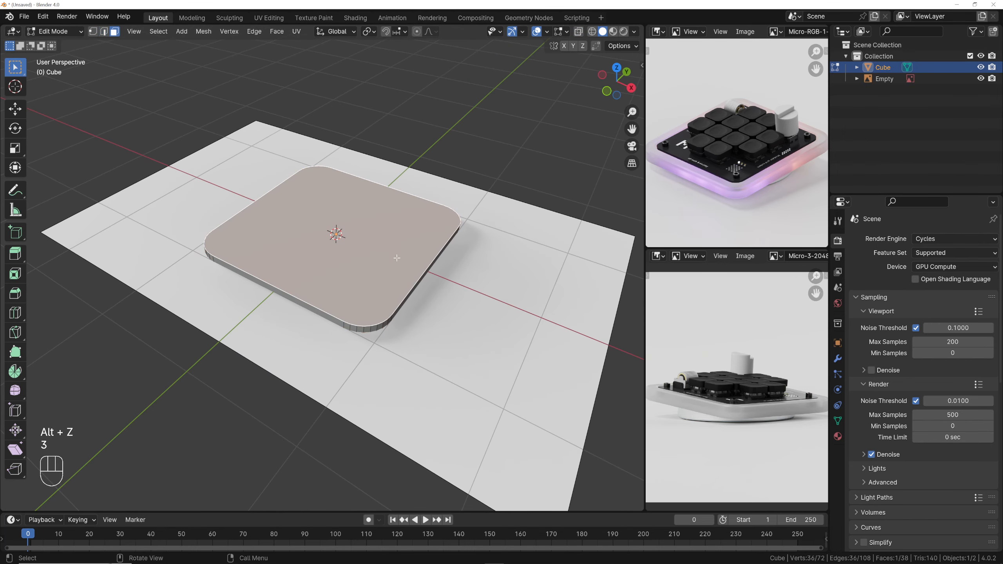
pyautogui.press('`')
pyautogui.click(414, 207)
pyautogui.hotkey('alt', 'z')
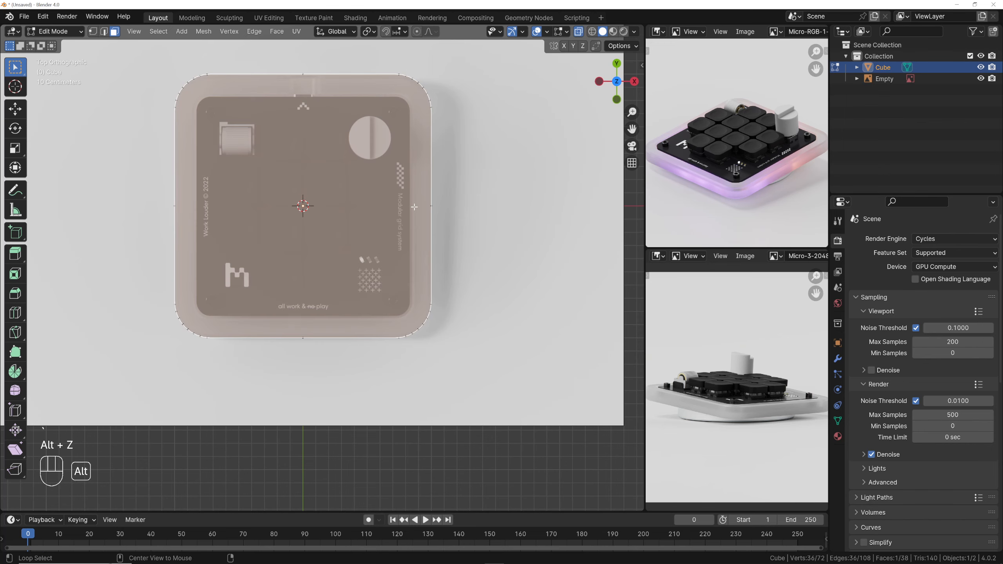
pyautogui.scroll(3, 414, 206)
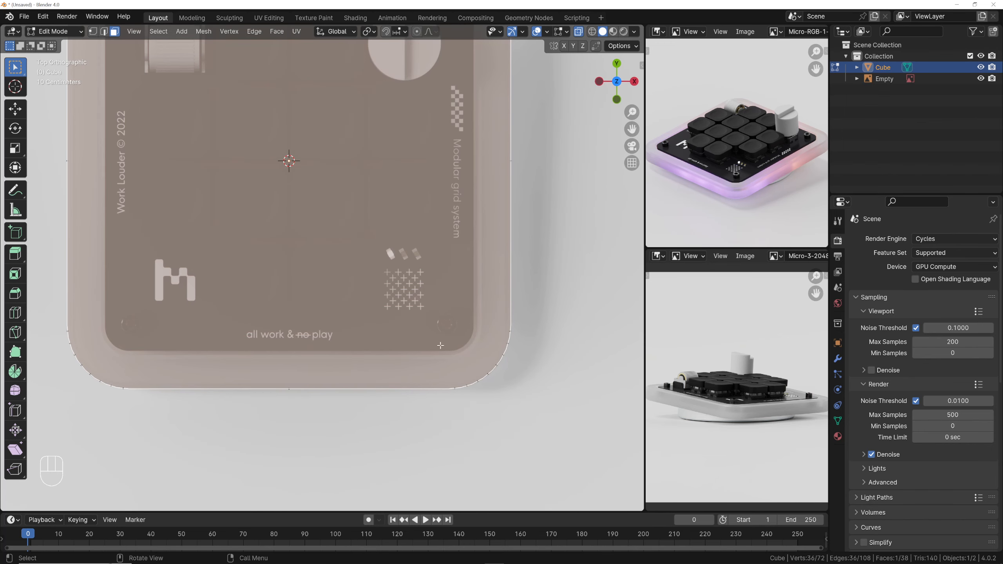
pyautogui.press('i')
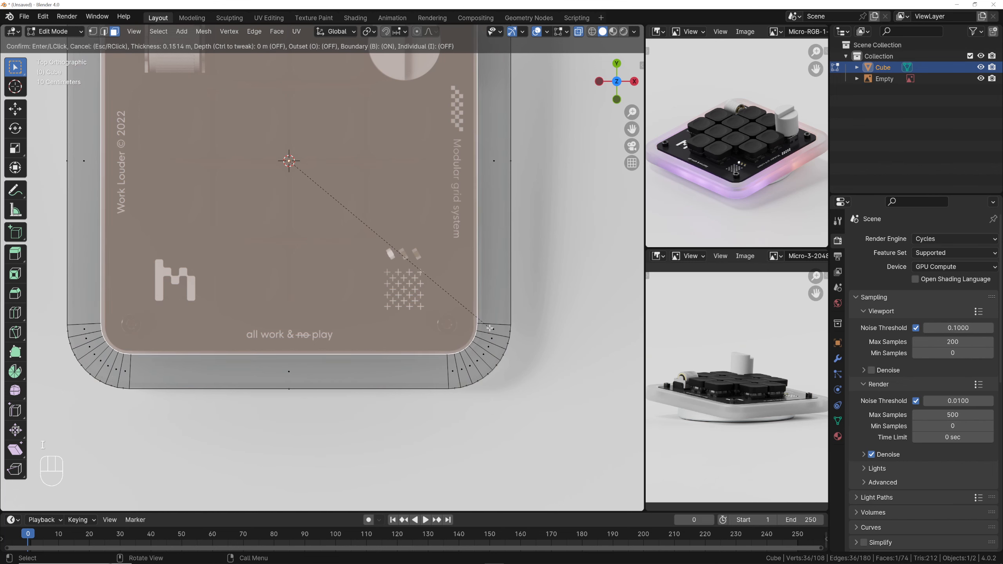
pyautogui.click(490, 328)
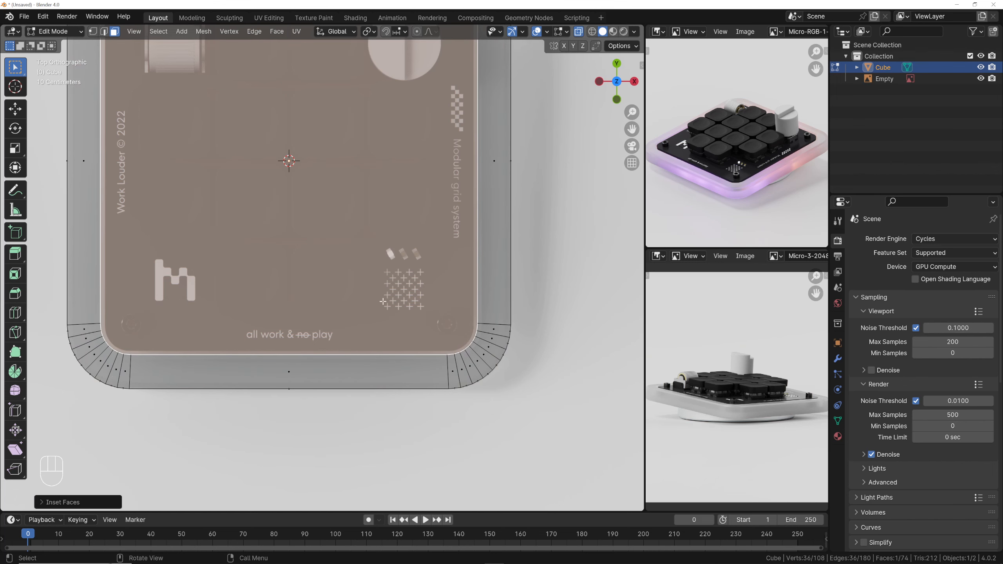
# Extrude the inset top face along its normals about 0.10 m down into the slab to form a recess
pyautogui.scroll(-4, 349, 283)
pyautogui.keyDown('shift'); pyautogui.moveTo(362, 249); pyautogui.dragTo(372, 261, button='middle'); pyautogui.keyUp('shift')
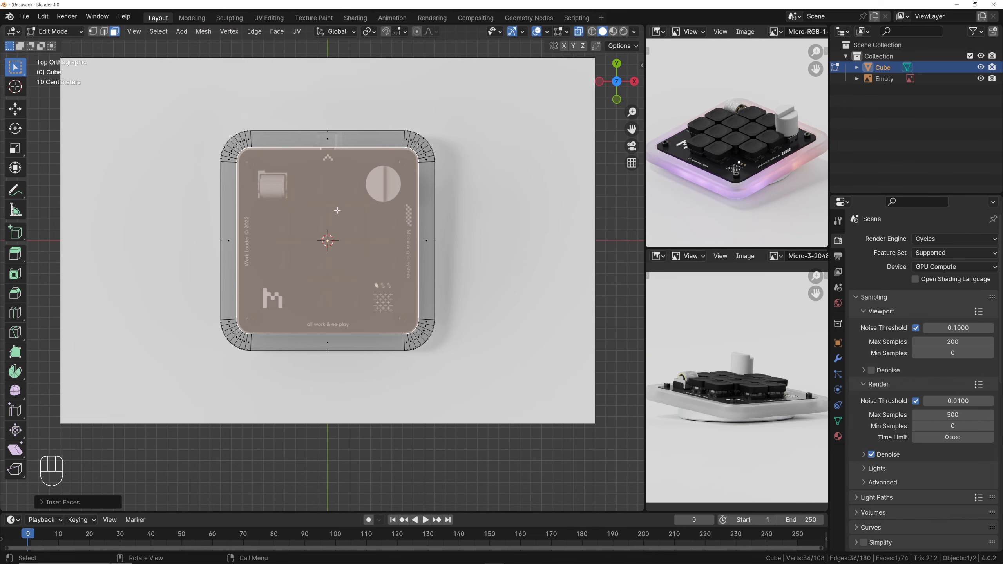
pyautogui.moveTo(347, 242)
pyautogui.mouseDown(button='middle')
pyautogui.moveTo(268, 292)
pyautogui.moveTo(325, 203)
pyautogui.moveTo(352, 232)
pyautogui.mouseUp(button='middle')
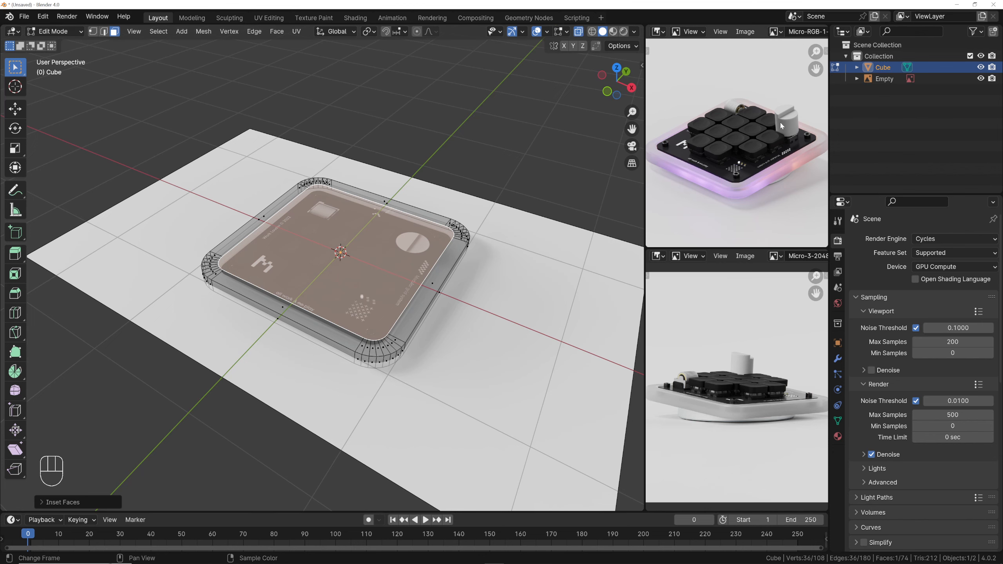
pyautogui.moveTo(366, 283); pyautogui.dragTo(377, 313, button='middle')
pyautogui.press('`')
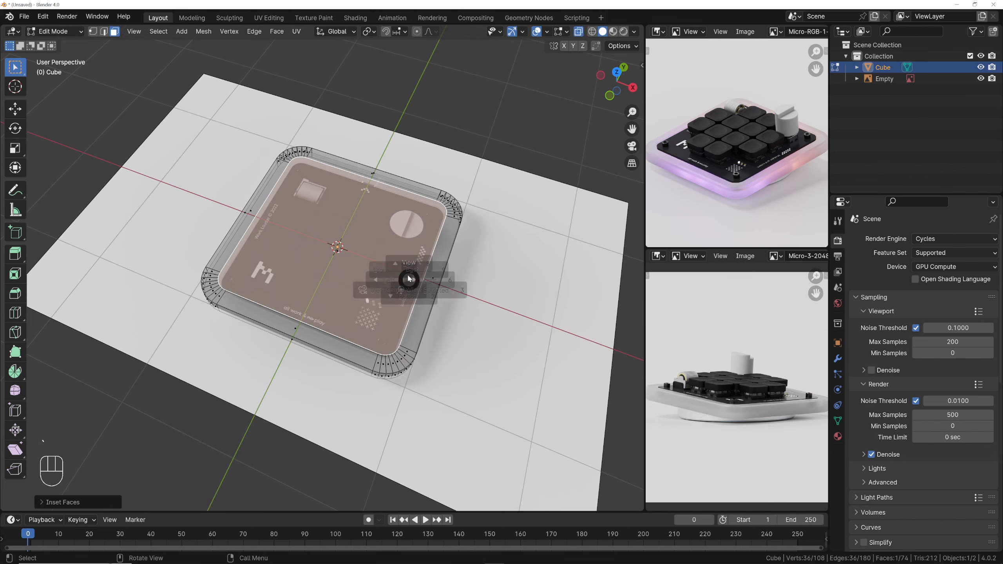
pyautogui.click(403, 251)
pyautogui.moveTo(402, 251); pyautogui.dragTo(355, 233, button='middle')
pyautogui.scroll(4, 361, 258)
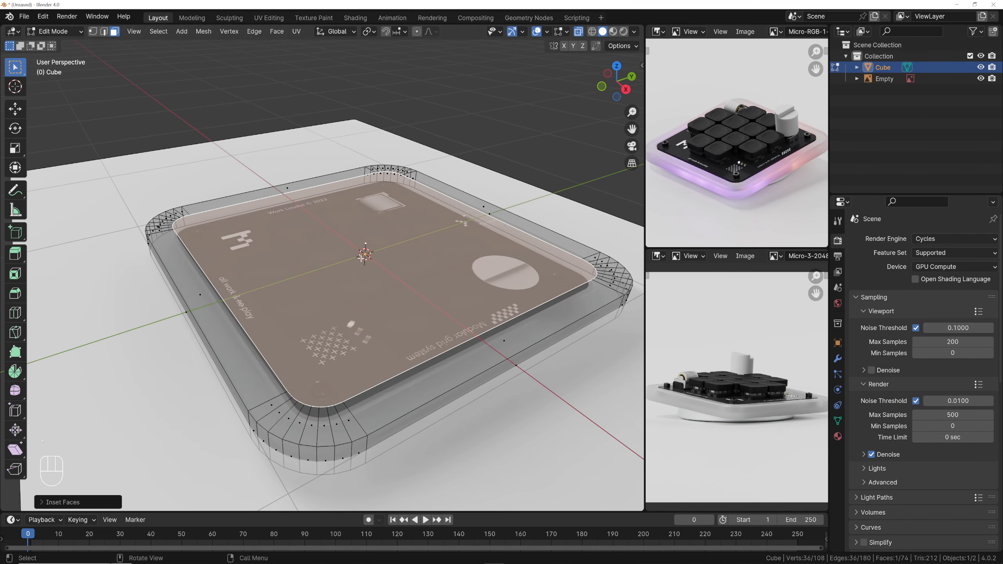
pyautogui.rightClick(365, 254)
pyautogui.click(368, 293)
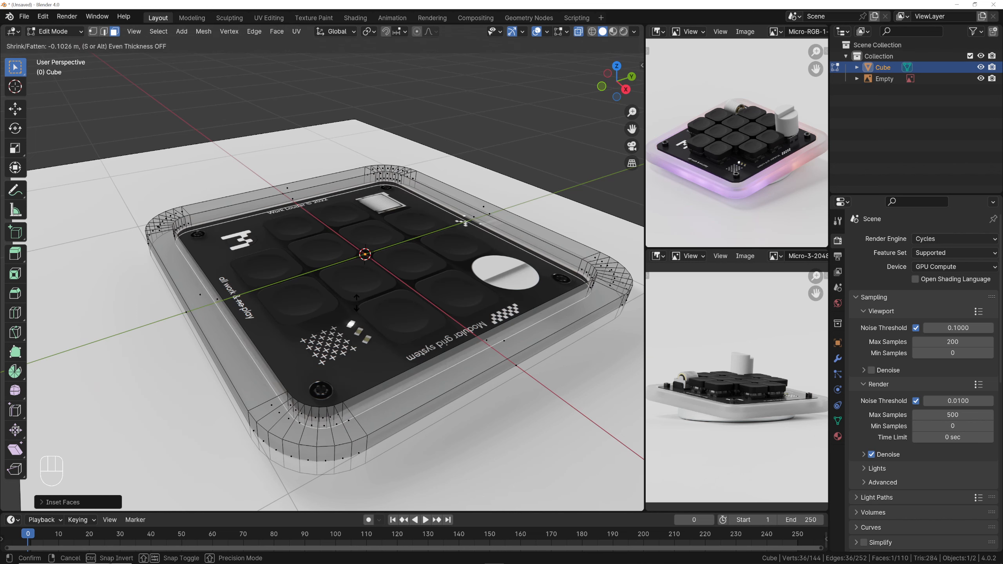
pyautogui.click(357, 310)
# In the right orthographic view, raise the recessed face about 0.046 m along Z so it sits inside the slab
pyautogui.press('`')
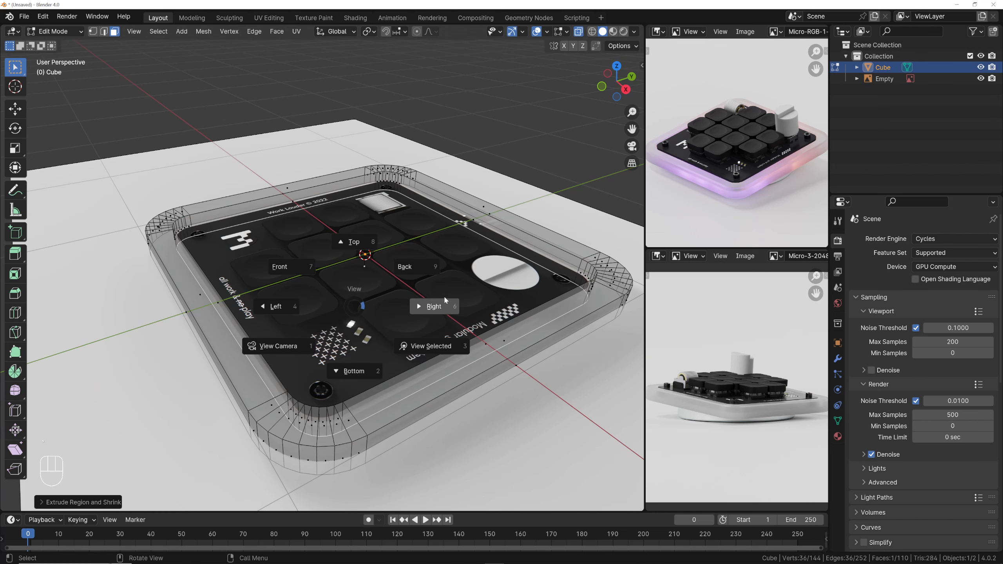
pyautogui.click(439, 304)
pyautogui.scroll(3, 336, 274)
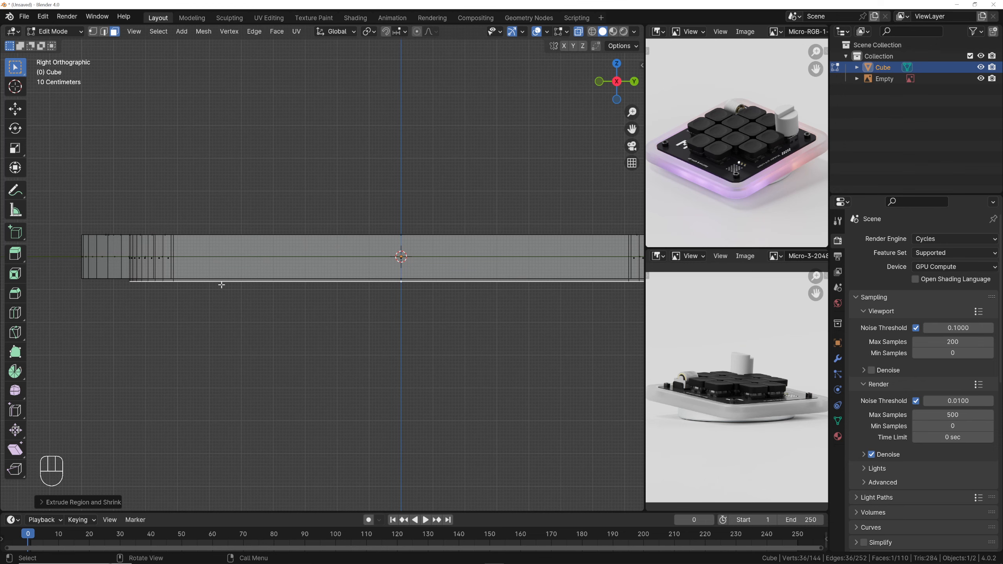
pyautogui.press('g')
pyautogui.press('z')
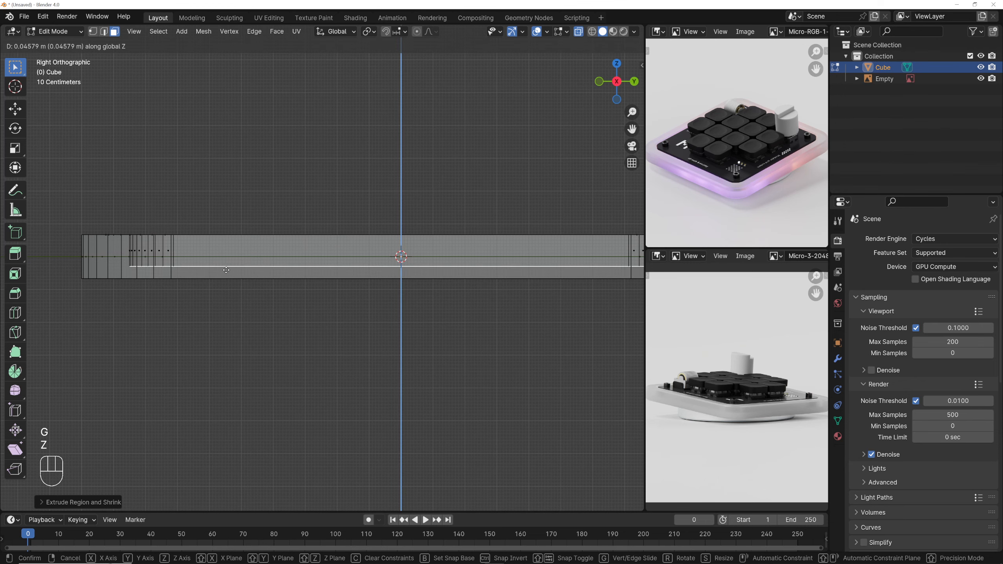
pyautogui.click(226, 271)
# Turn off X-ray, check the recessed base in Object Mode, and return to Edit Mode
pyautogui.moveTo(226, 272); pyautogui.dragTo(322, 264, button='middle')
pyautogui.hotkey('alt', 'z')
pyautogui.scroll(-3, 329, 304)
pyautogui.press('Tab')
pyautogui.scroll(3, 315, 263)
pyautogui.moveTo(377, 304); pyautogui.dragTo(306, 329, button='middle')
pyautogui.press('Tab')
pyautogui.scroll(-1, 293, 358)
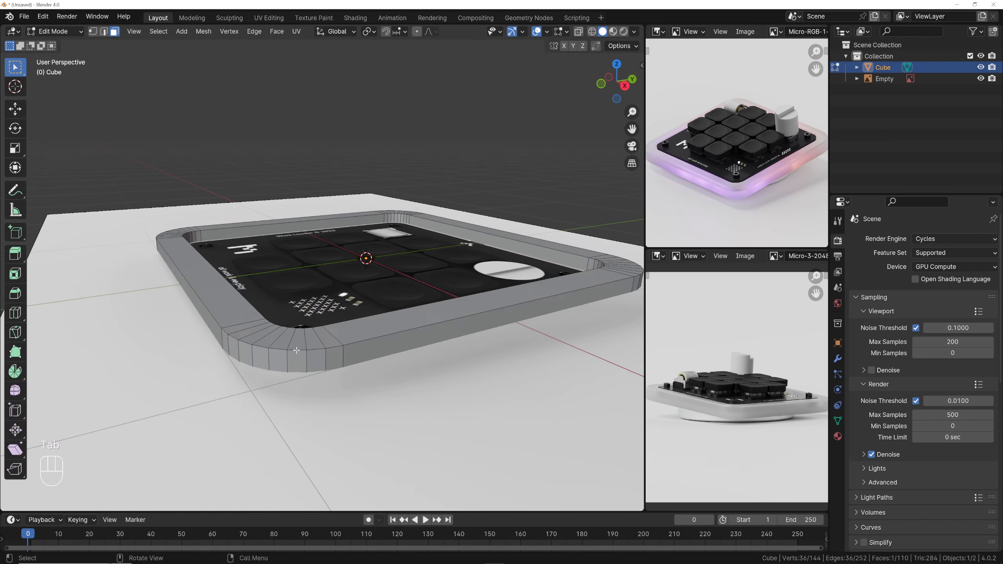
# Select three edge loops of the base: the outer top rim, the inner top rim and the outer bottom rim
pyautogui.press('2')
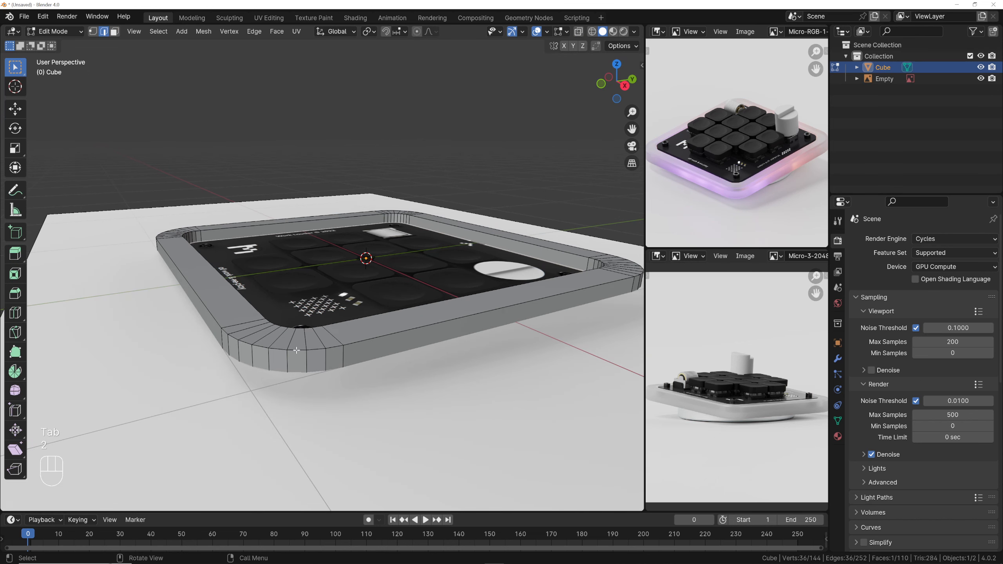
pyautogui.keyDown('alt'); pyautogui.click(296, 349); pyautogui.keyUp('alt')
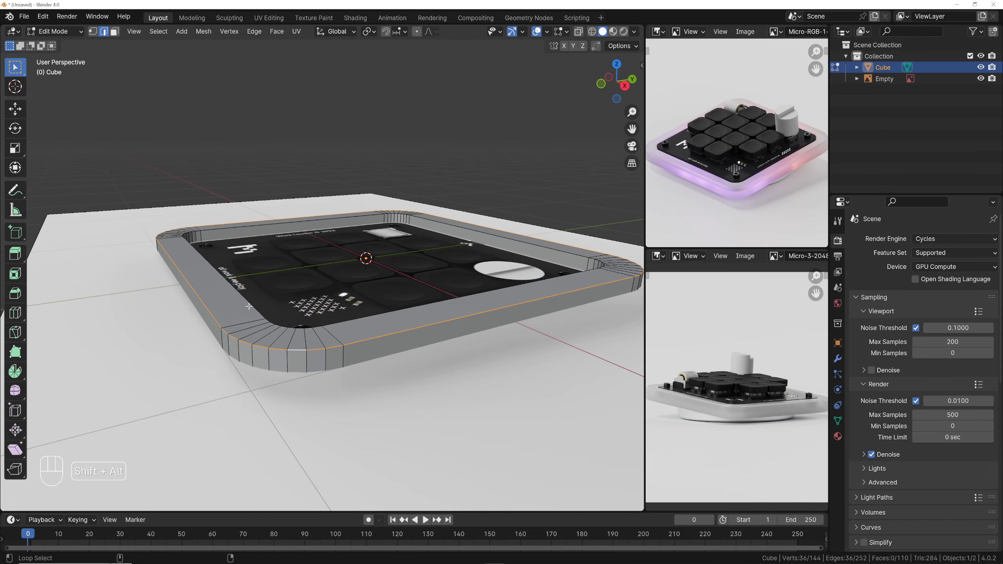
pyautogui.keyDown('alt'); pyautogui.keyDown('shift'); pyautogui.click(249, 307); pyautogui.keyUp('shift'); pyautogui.keyUp('alt')
pyautogui.moveTo(249, 306); pyautogui.dragTo(231, 268, button='middle')
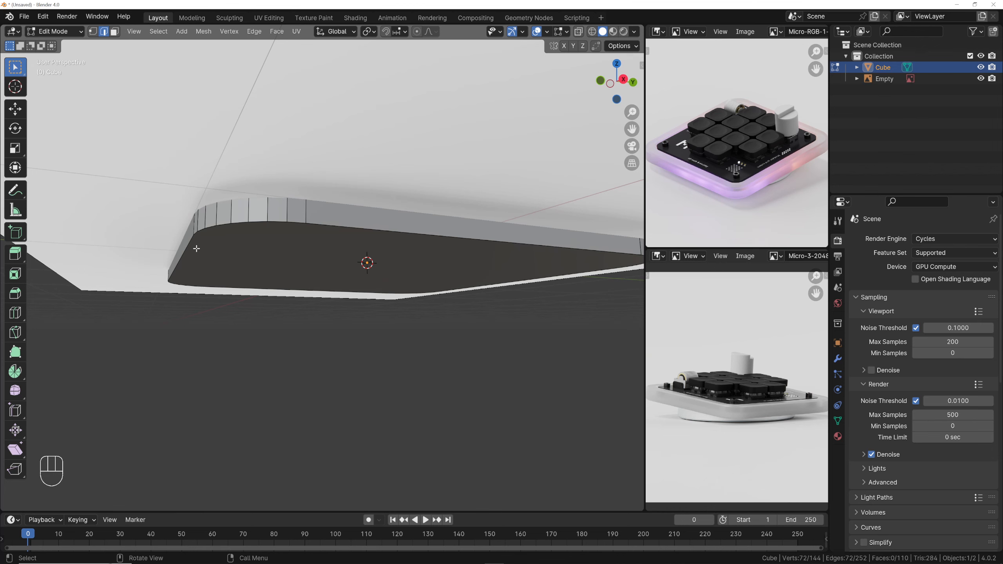
pyautogui.press('shift')
pyautogui.press('alt')
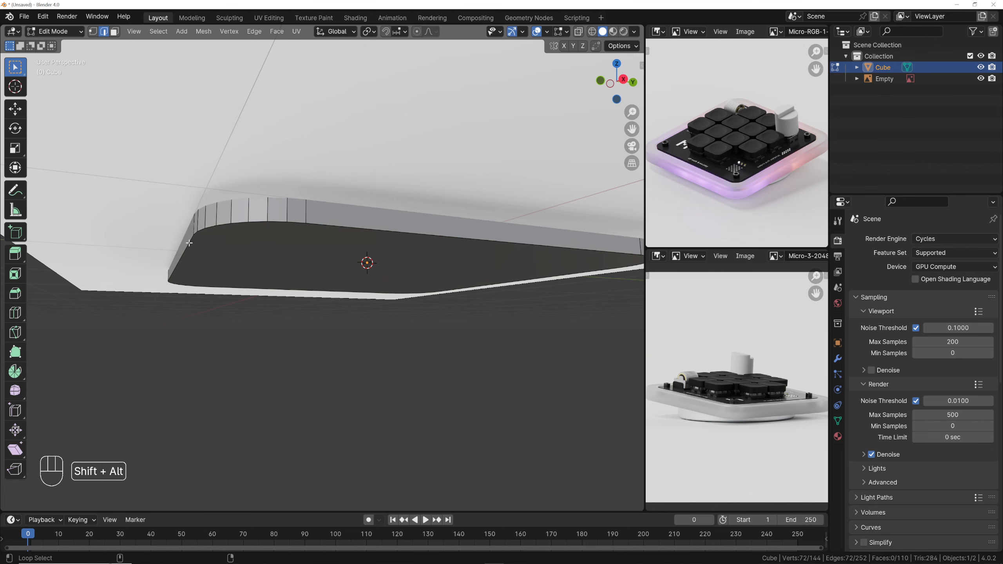
pyautogui.keyDown('alt'); pyautogui.keyDown('shift'); pyautogui.click(189, 243); pyautogui.keyUp('shift'); pyautogui.keyUp('alt')
pyautogui.moveTo(190, 243); pyautogui.dragTo(262, 248, button='middle')
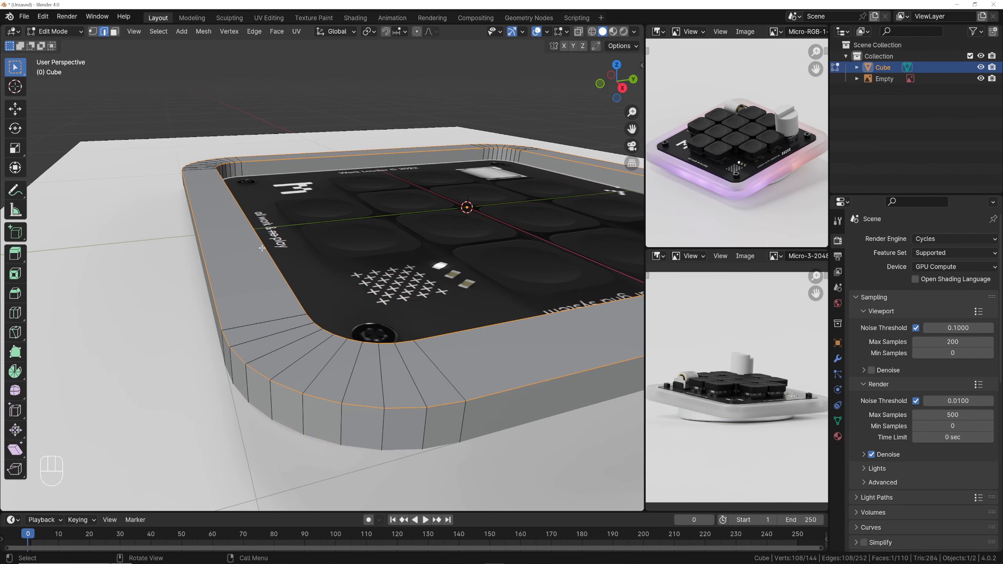
# Examine the shape of the base's edges up close in the side-view reference image
pyautogui.scroll(2, 724, 156)
pyautogui.scroll(-2, 725, 157)
pyautogui.scroll(6, 741, 353)
pyautogui.moveTo(699, 314); pyautogui.dragTo(730, 385, button='middle')
pyautogui.scroll(1, 729, 385)
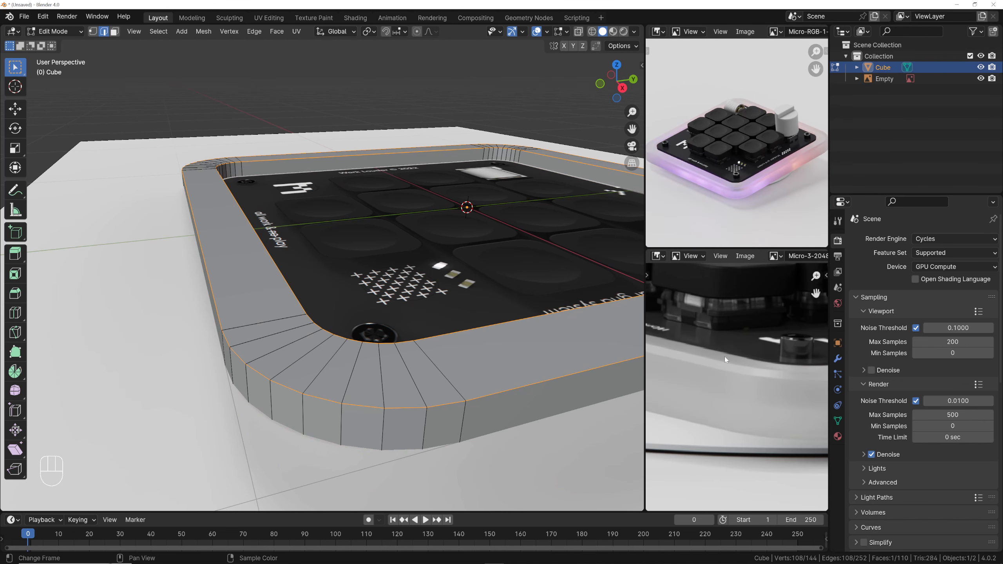
pyautogui.scroll(-5, 724, 360)
pyautogui.scroll(-2, 281, 297)
# Bevel the selected rim edge loops about 0.018 m with a single segment
pyautogui.keyDown('shift'); pyautogui.moveTo(281, 296); pyautogui.dragTo(294, 302, button='middle'); pyautogui.keyUp('shift')
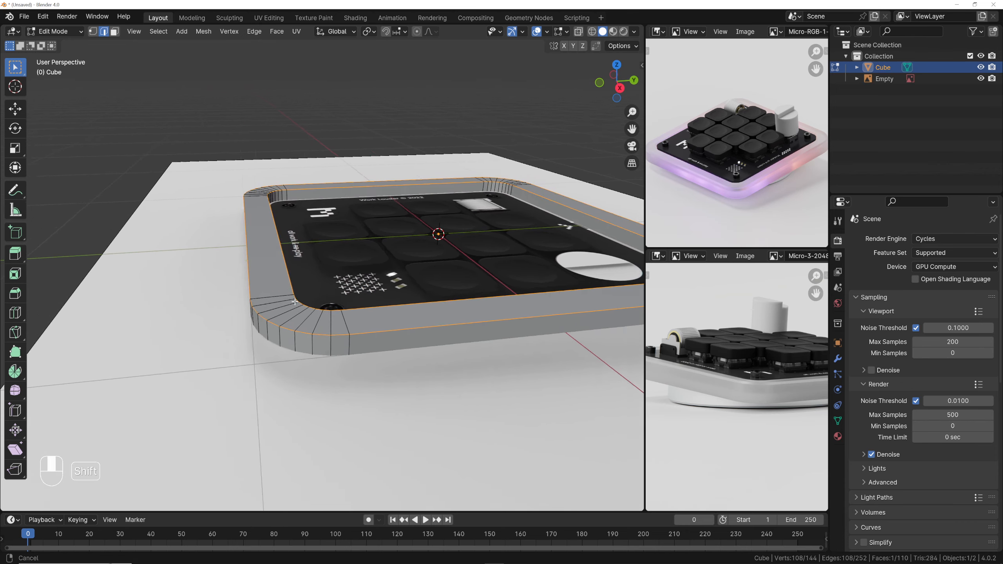
pyautogui.scroll(1, 295, 301)
pyautogui.hotkey('ctrl', 'b')
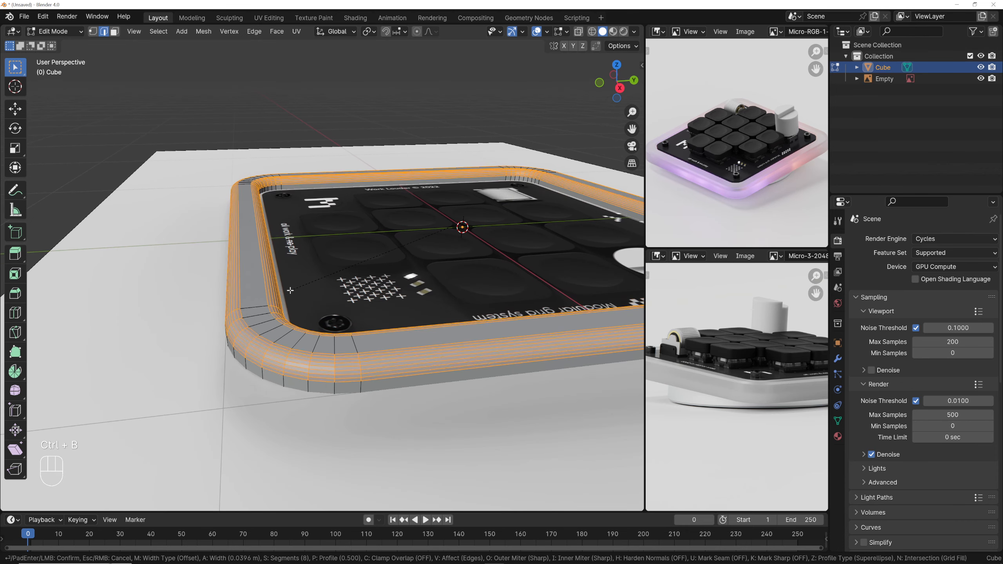
pyautogui.scroll(-7, 290, 291)
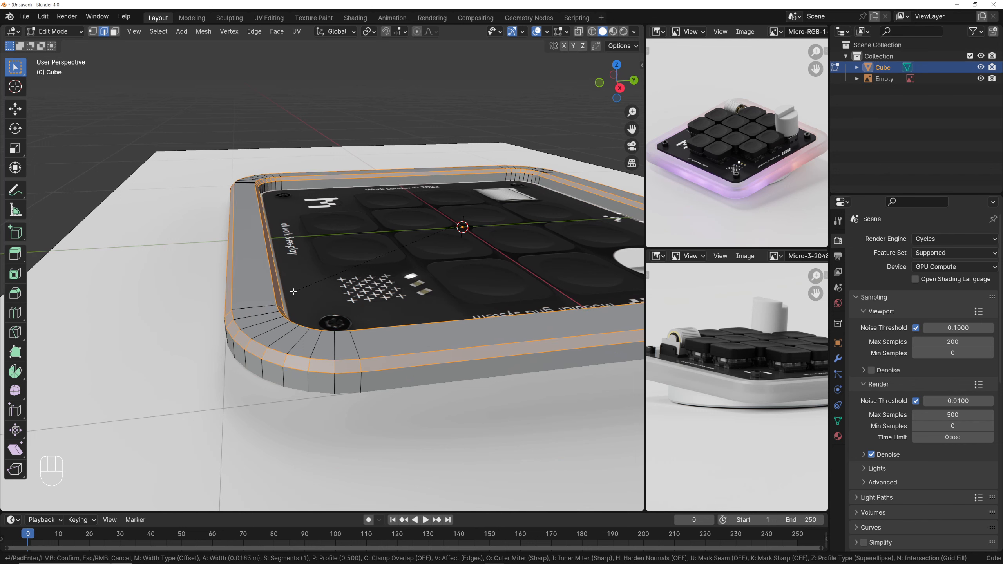
pyautogui.click(293, 292)
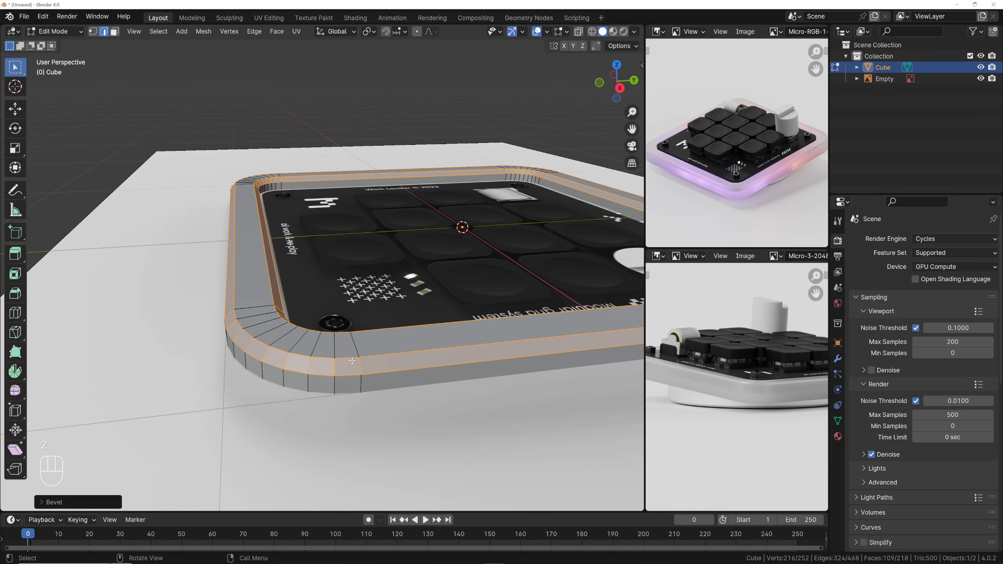
# Select the six edge loops bordering the chamfers on the base's outer top, inner top and outer bottom rims
pyautogui.click(293, 354)
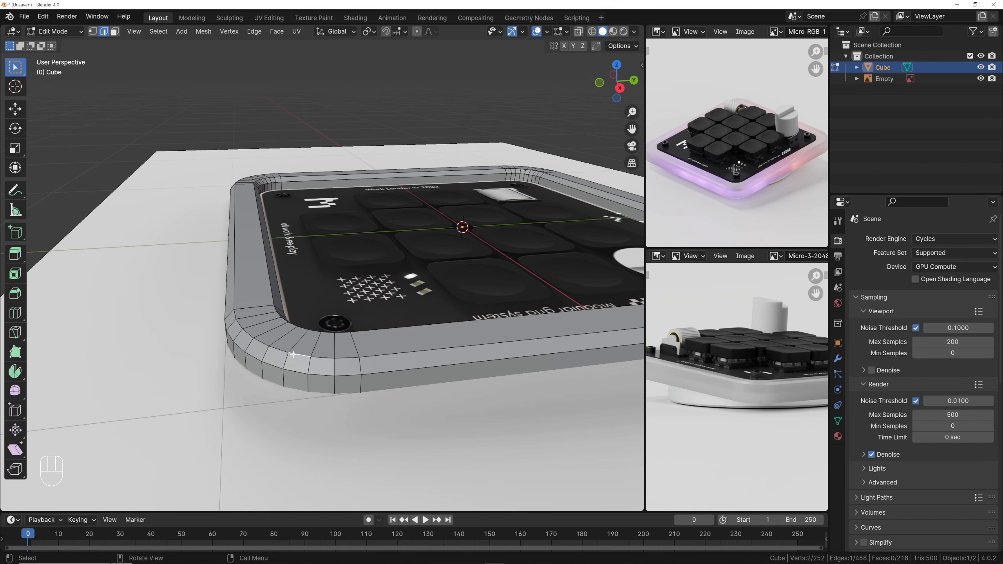
pyautogui.keyDown('alt'); pyautogui.keyDown('shift'); pyautogui.click(293, 362); pyautogui.keyUp('shift'); pyautogui.keyUp('alt')
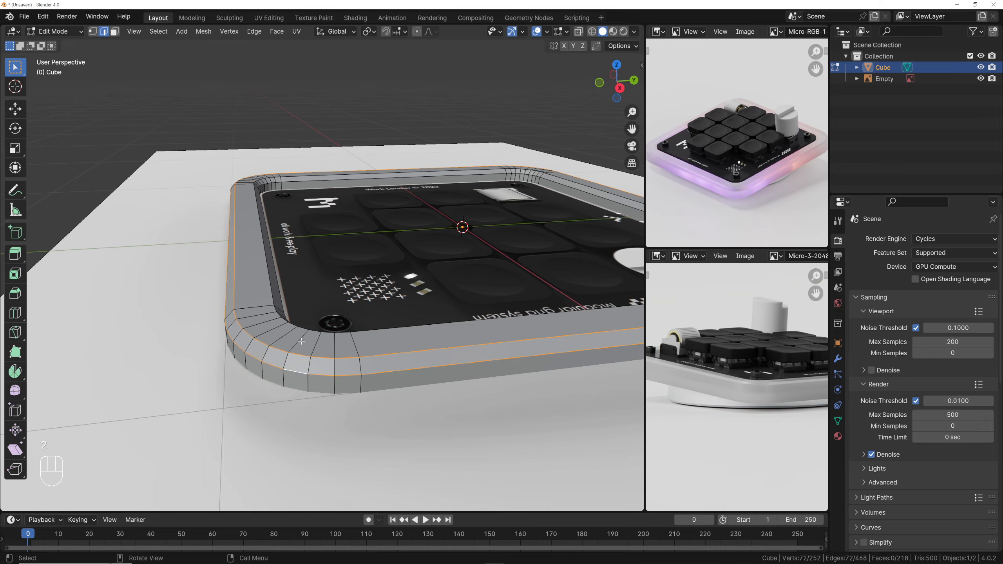
pyautogui.moveTo(293, 371); pyautogui.dragTo(192, 223, button='middle')
pyautogui.keyDown('alt'); pyautogui.keyDown('shift'); pyautogui.click(196, 296); pyautogui.keyUp('shift'); pyautogui.keyUp('alt')
pyautogui.keyDown('alt'); pyautogui.keyDown('shift'); pyautogui.click(181, 200); pyautogui.keyUp('shift'); pyautogui.keyUp('alt')
pyautogui.keyDown('alt'); pyautogui.keyDown('shift'); pyautogui.click(164, 188); pyautogui.keyUp('shift'); pyautogui.keyUp('alt')
pyautogui.keyDown('ctrl'); pyautogui.click(188, 222); pyautogui.keyUp('ctrl')
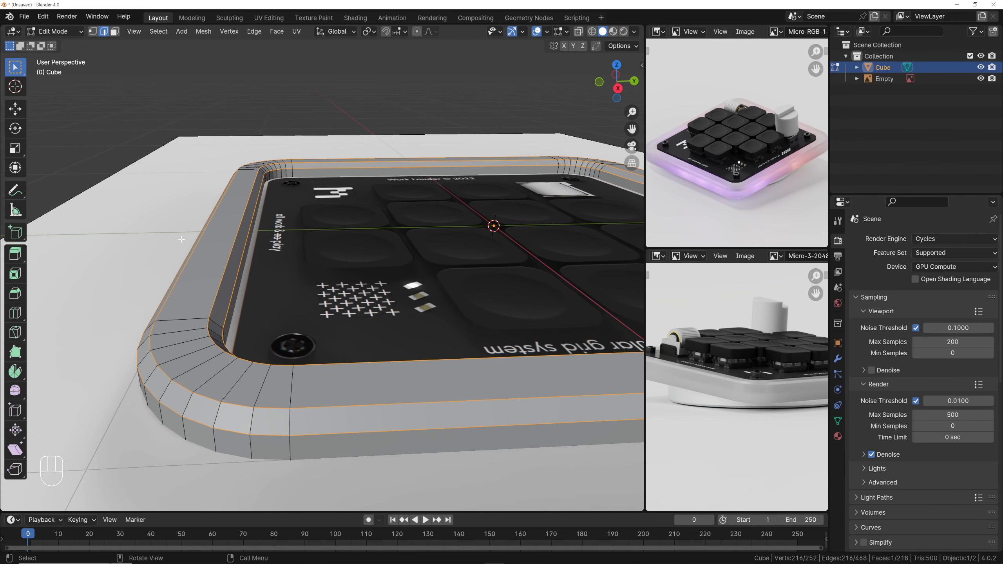
pyautogui.scroll(-3, 317, 246)
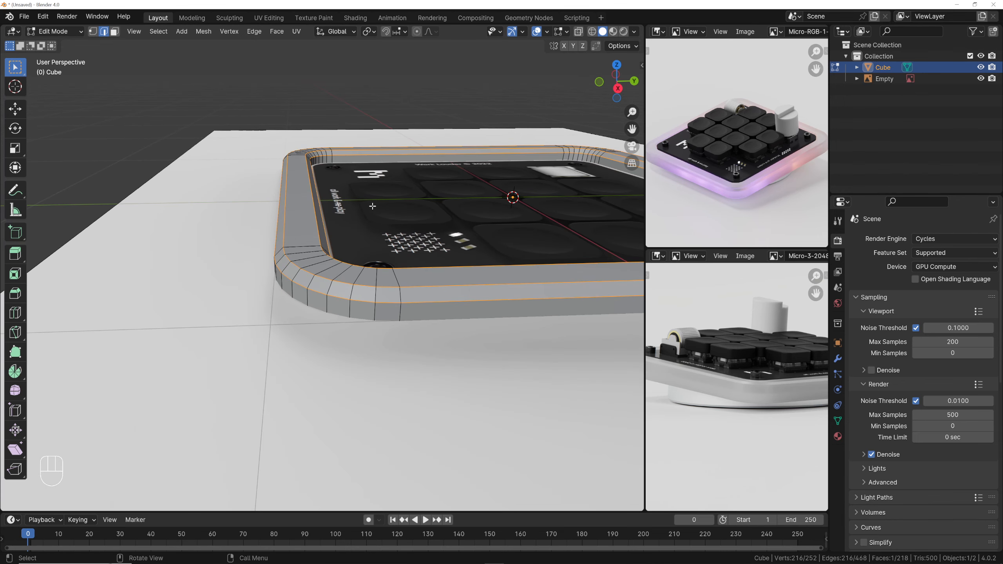
# Bevel the selected chamfer edge loops about 0.006 m with 4 segments
pyautogui.hotkey('ctrl', 'b')
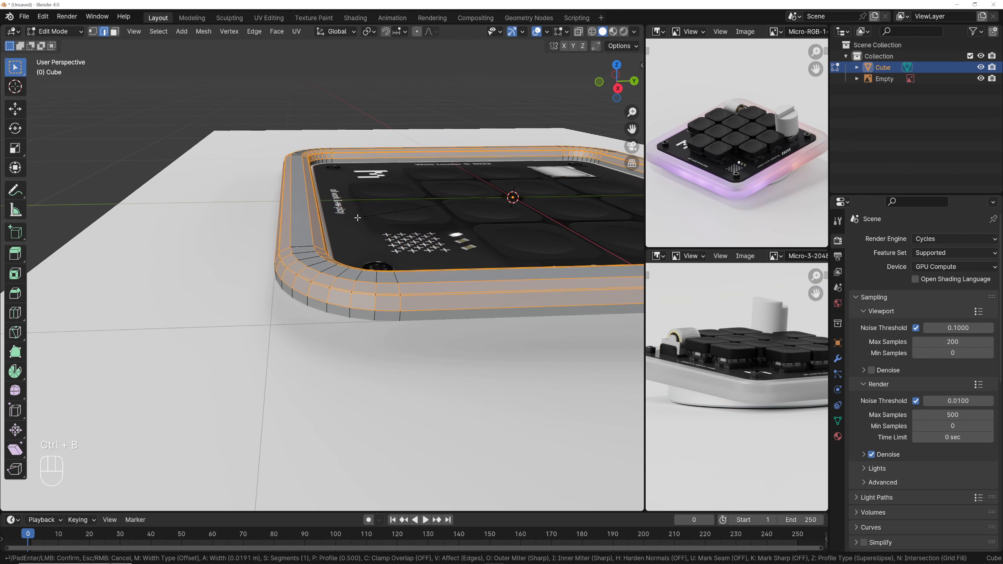
pyautogui.press('shift')
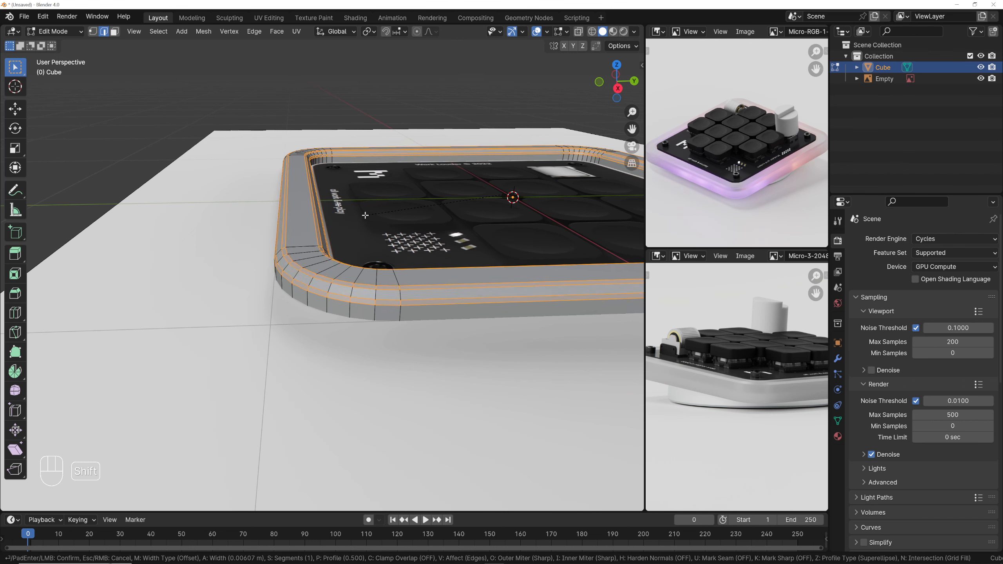
pyautogui.scroll(1, 364, 215)
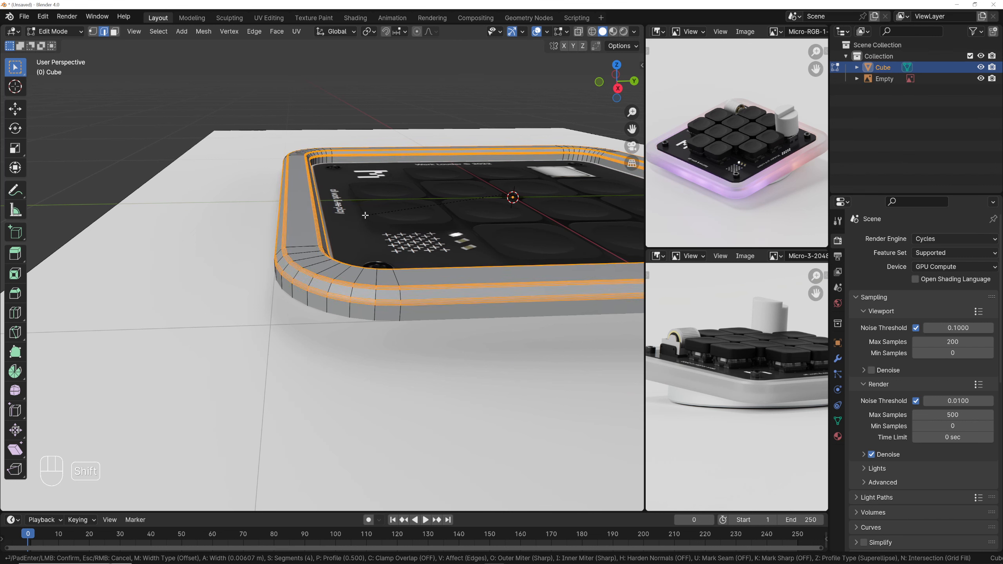
pyautogui.click(367, 215)
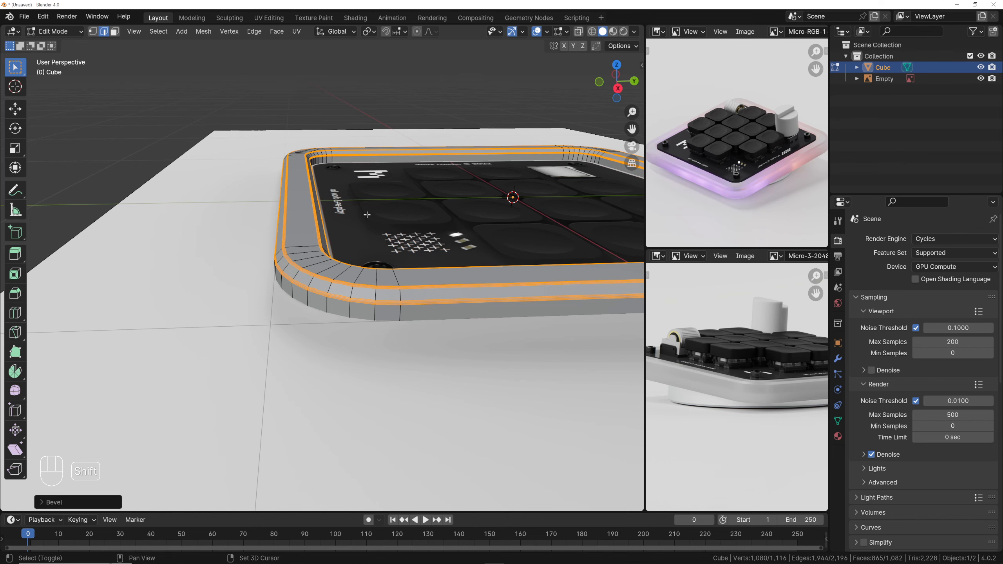
# Return to Object Mode and apply smooth shading to the keypad base
pyautogui.press('Tab')
pyautogui.moveTo(381, 243); pyautogui.dragTo(404, 236, button='middle')
pyautogui.rightClick(393, 271)
pyautogui.click(393, 277)
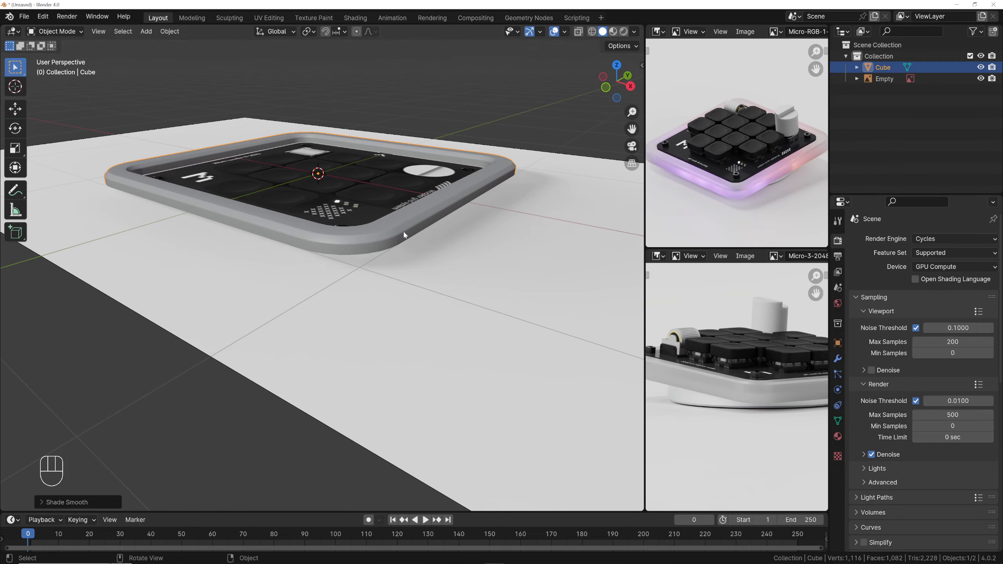
# Examine the smooth-shaded base up close, from several angles and from above, and compare it with the product reference images
pyautogui.moveTo(321, 236); pyautogui.dragTo(505, 268, button='middle')
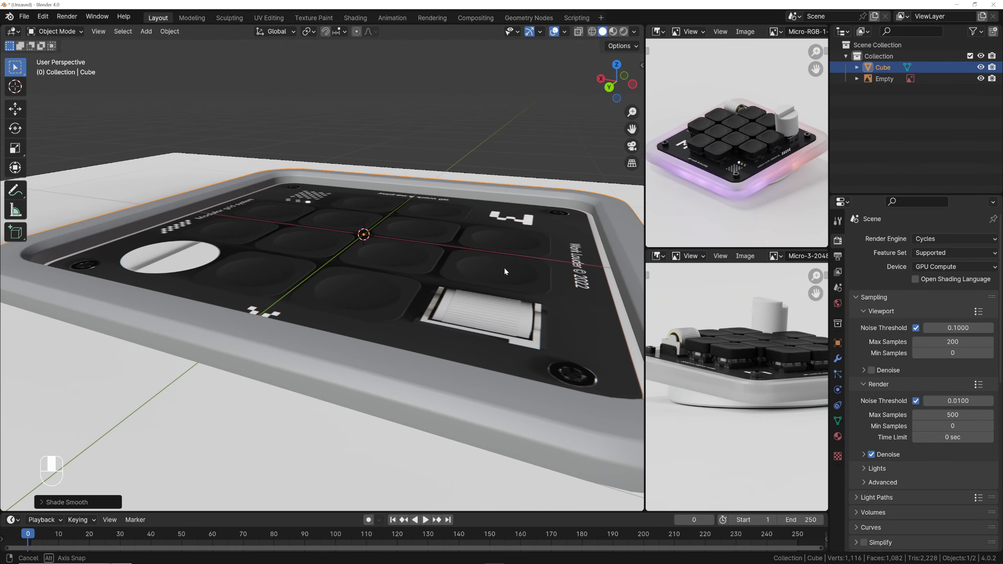
pyautogui.scroll(2, 355, 329)
pyautogui.scroll(-5, 356, 329)
pyautogui.scroll(1, 352, 329)
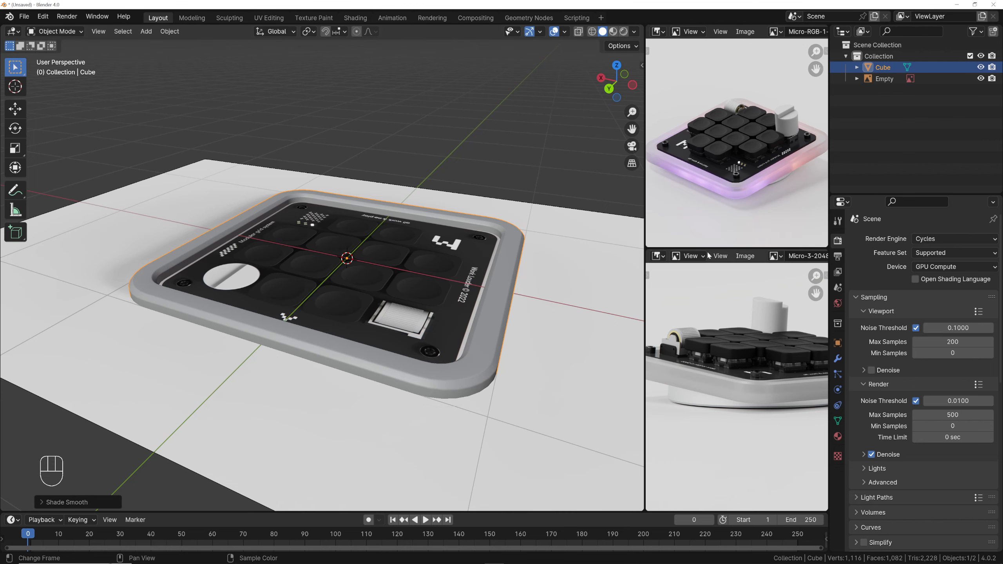
pyautogui.moveTo(412, 223); pyautogui.dragTo(418, 252, button='middle')
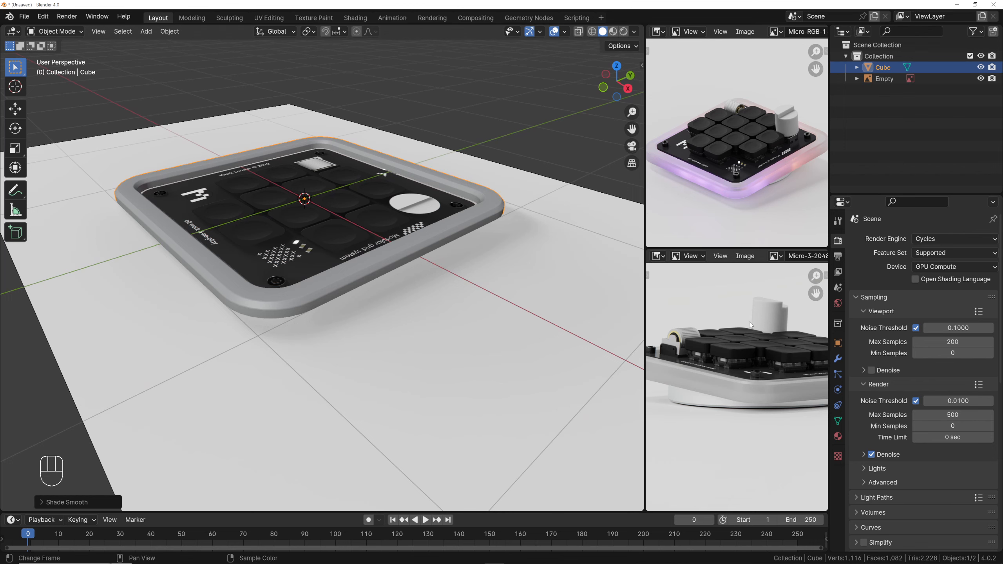
pyautogui.scroll(-2, 730, 166)
pyautogui.moveTo(414, 186); pyautogui.dragTo(348, 225, button='middle')
pyautogui.moveTo(375, 306); pyautogui.dragTo(354, 295, button='middle')
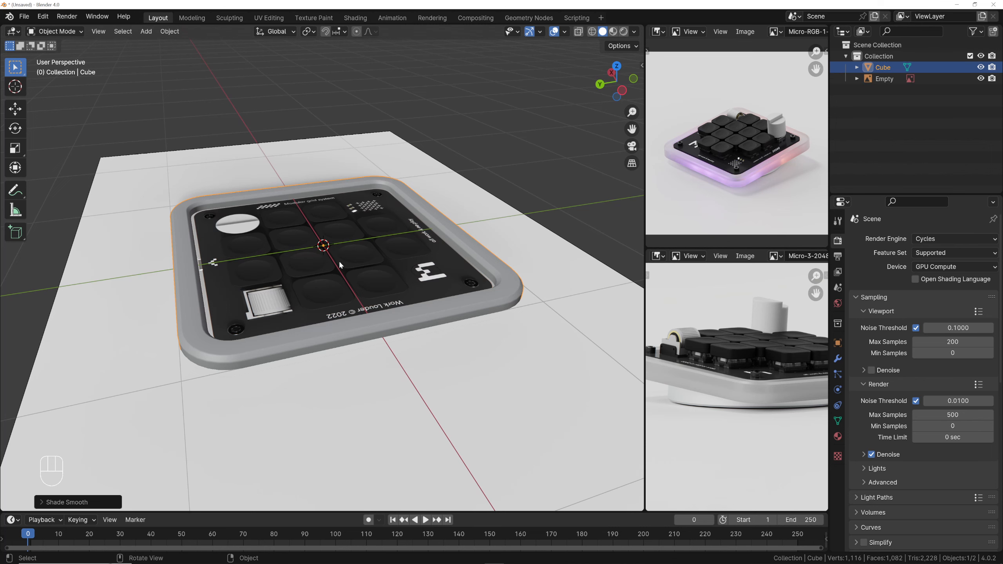
pyautogui.scroll(-3, 328, 243)
pyautogui.moveTo(342, 246); pyautogui.dragTo(337, 267, button='middle')
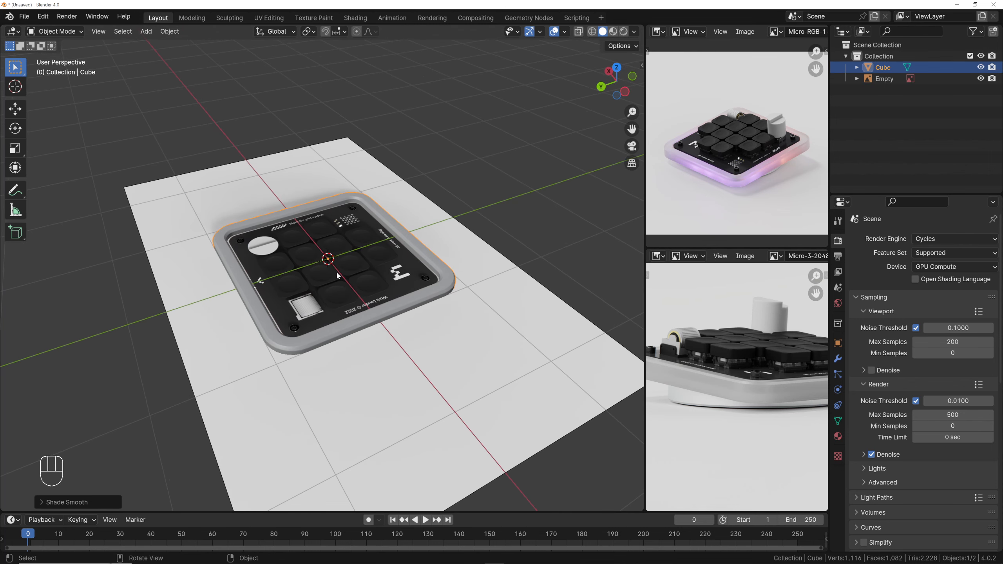
pyautogui.press('`')
pyautogui.scroll(2, 321, 211)
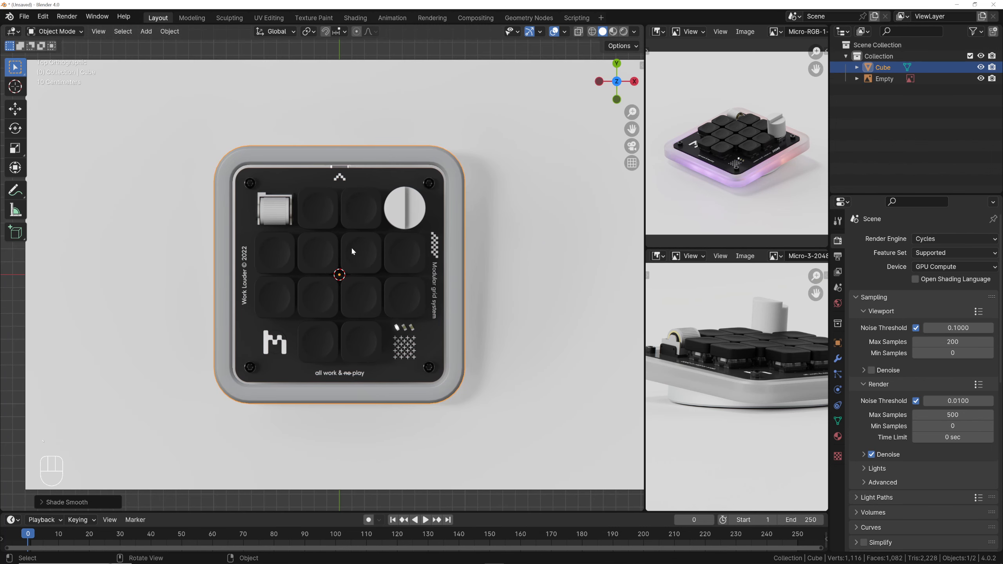
pyautogui.scroll(1, 352, 251)
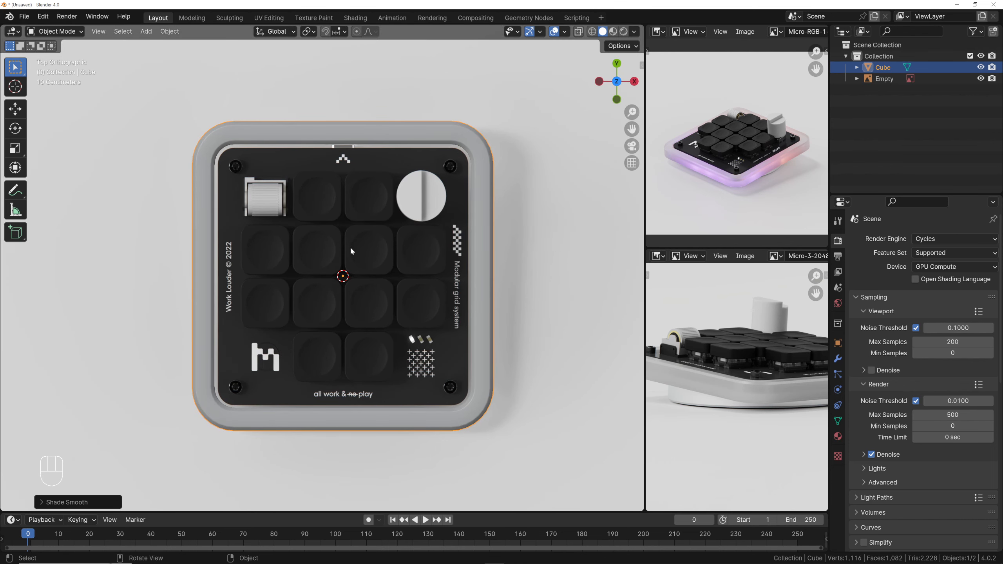
# Rename the base object from Cube to Housing
pyautogui.hotkey('shift', 'a')
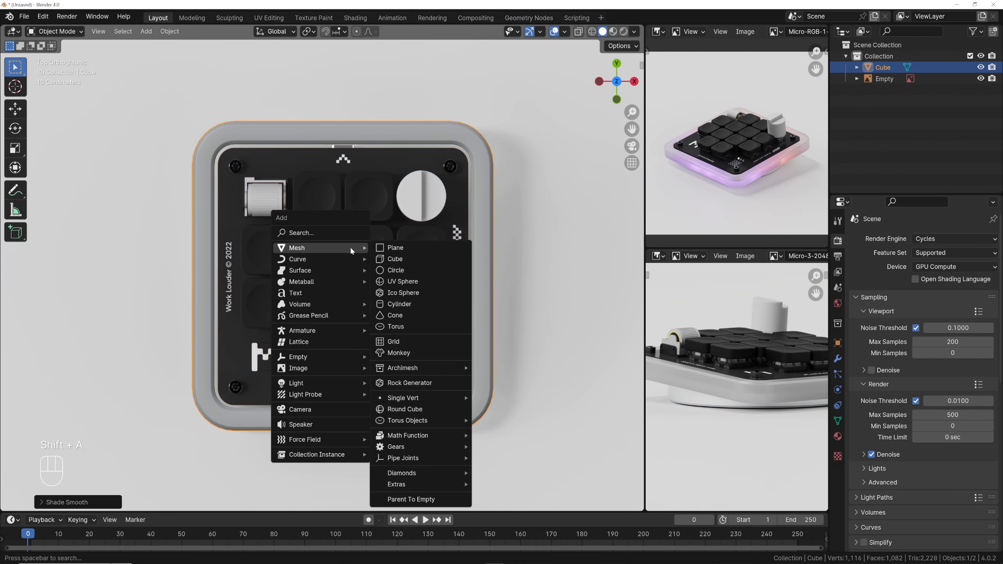
pyautogui.press('Escape')
pyautogui.doubleClick(883, 67)
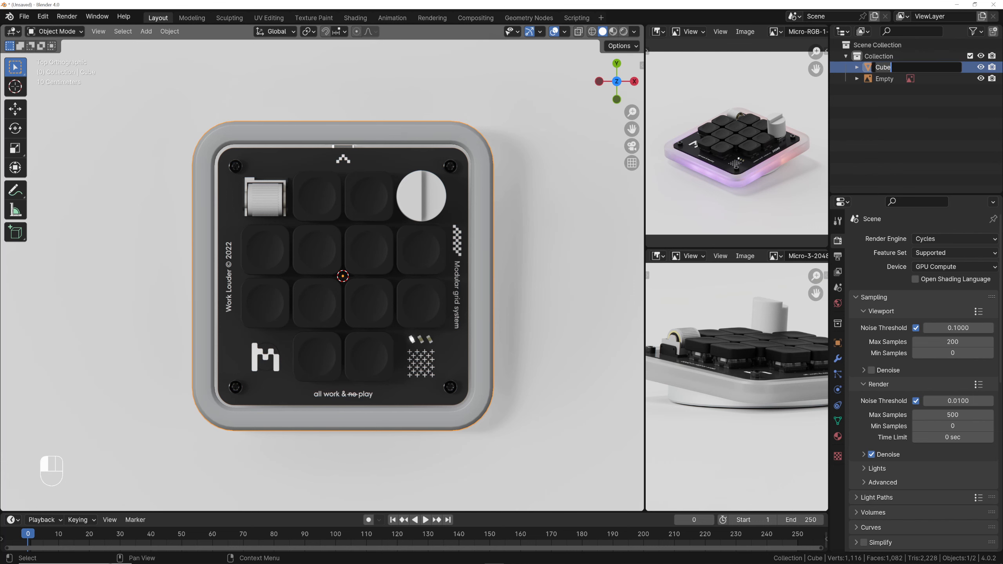
pyautogui.write('Housing')
pyautogui.press('Return')
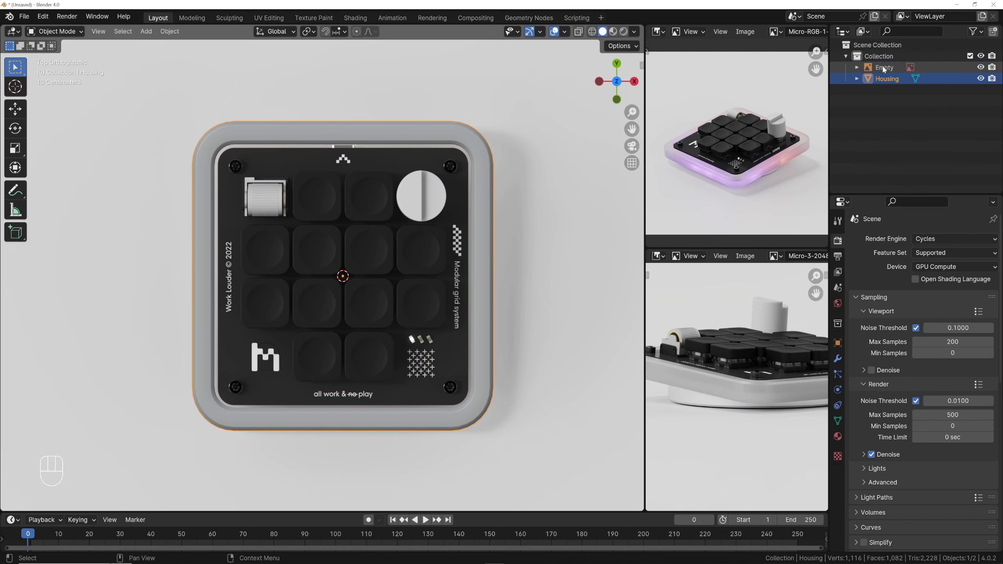
# Add a new cube and, in Edit Mode with X-ray on, scale it to about 0.83 to match the black plate's outline
pyautogui.hotkey('shift', 'a')
pyautogui.moveTo(415, 275)
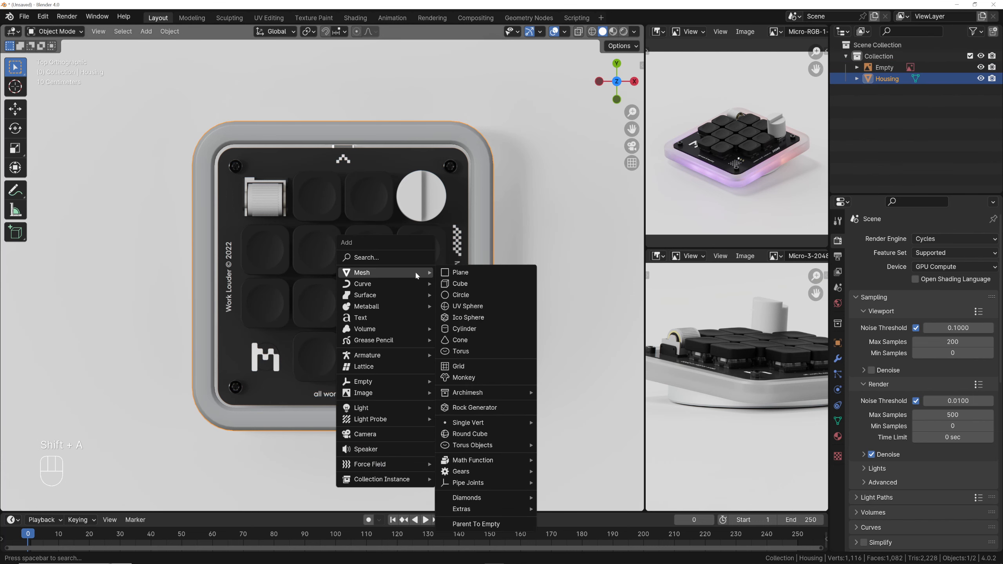
pyautogui.click(469, 285)
pyautogui.press('Tab')
pyautogui.scroll(1, 564, 276)
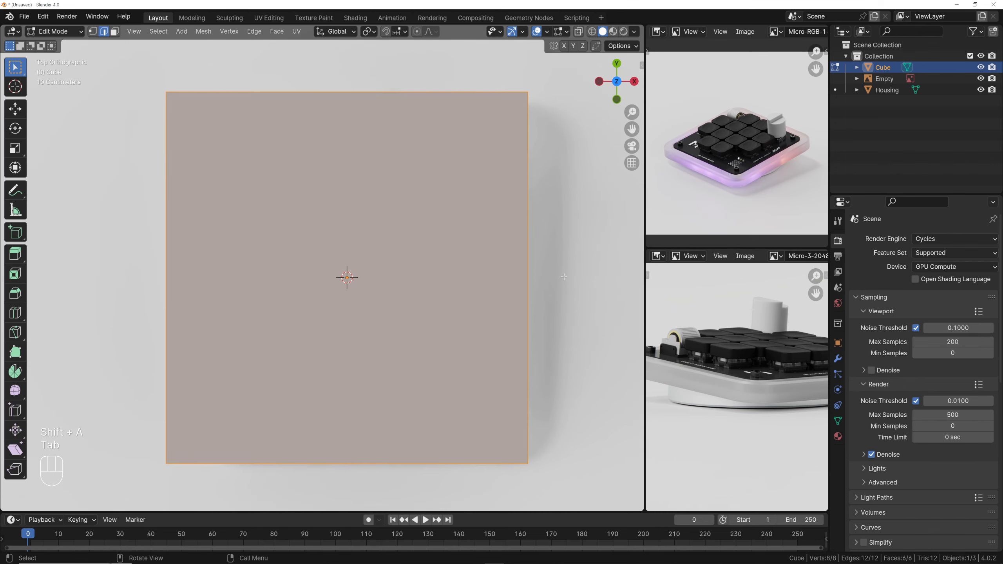
pyautogui.hotkey('alt', 'z')
pyautogui.press('s')
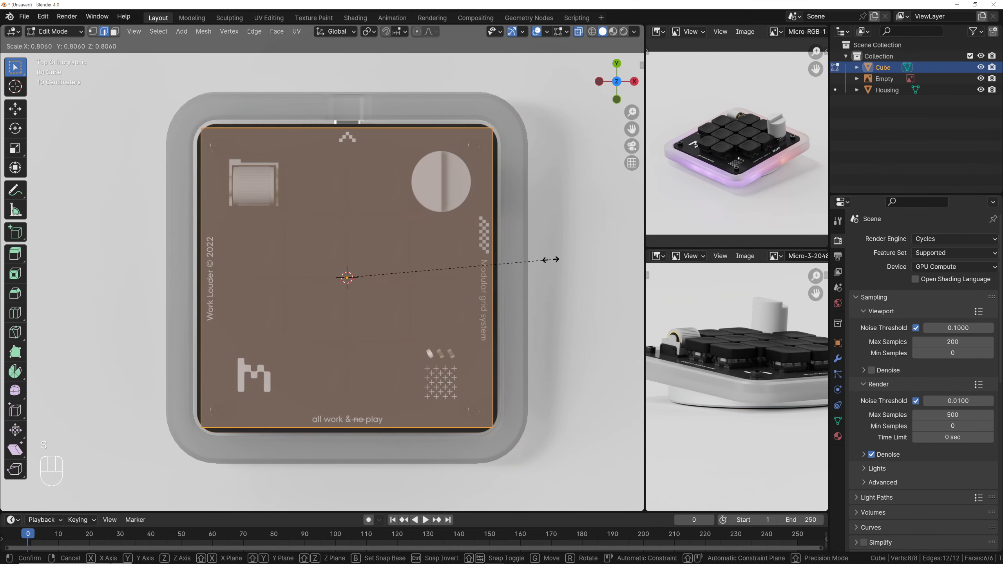
pyautogui.press('shift')
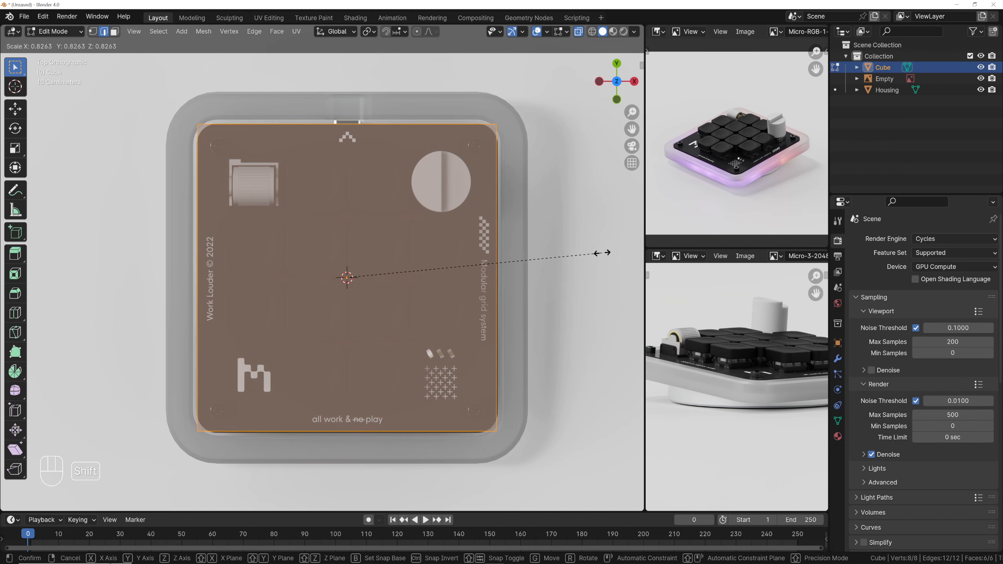
pyautogui.click(604, 253)
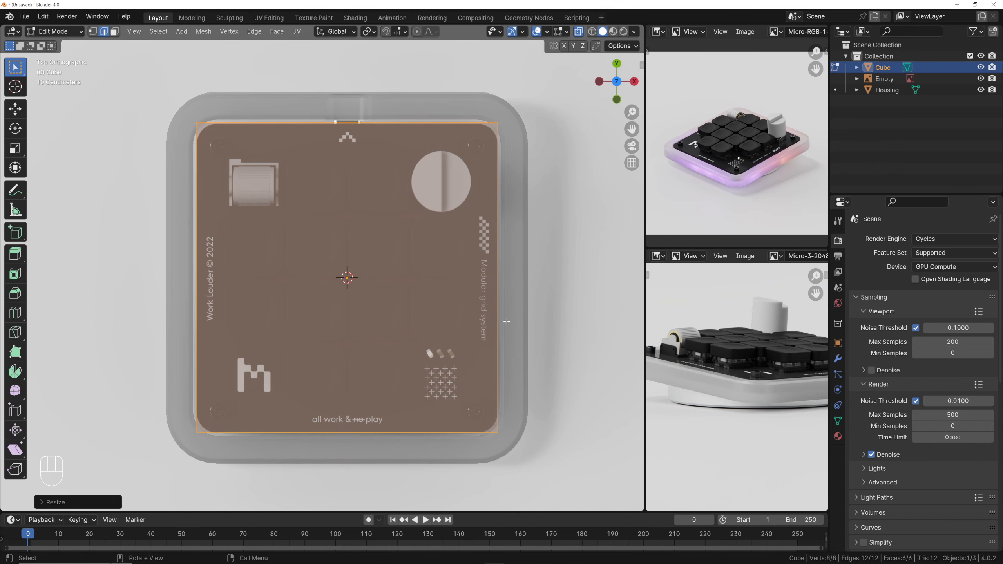
# Select all four vertical edges of the new cube by matching the direction of one of them
pyautogui.moveTo(507, 321); pyautogui.dragTo(414, 257, button='middle')
pyautogui.click(383, 274)
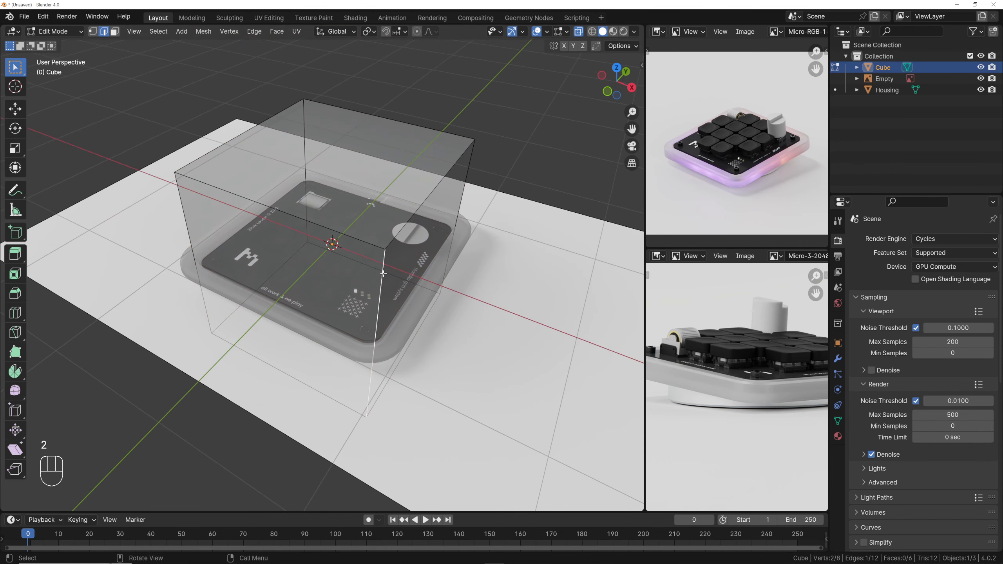
pyautogui.hotkey('shift', 'g')
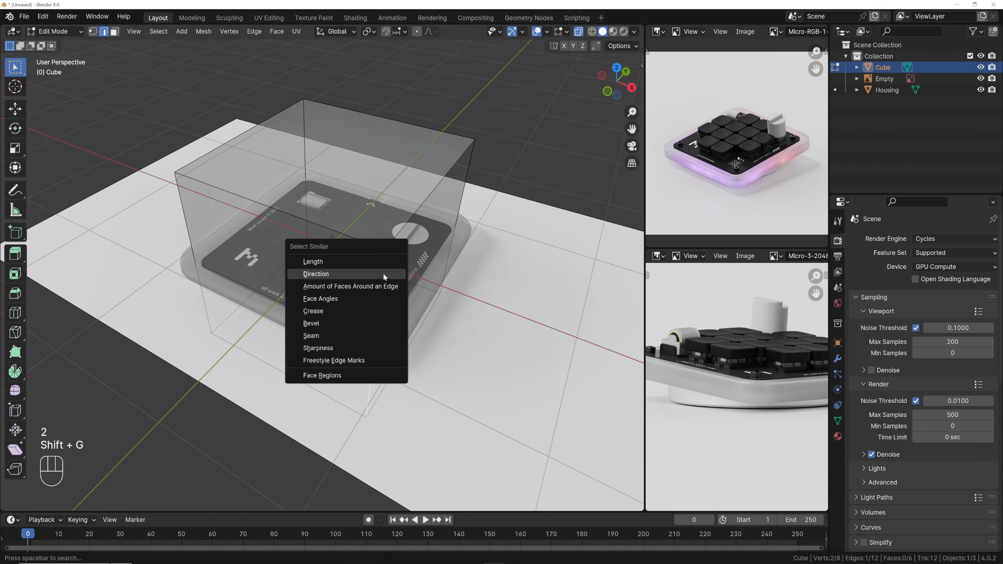
pyautogui.click(372, 274)
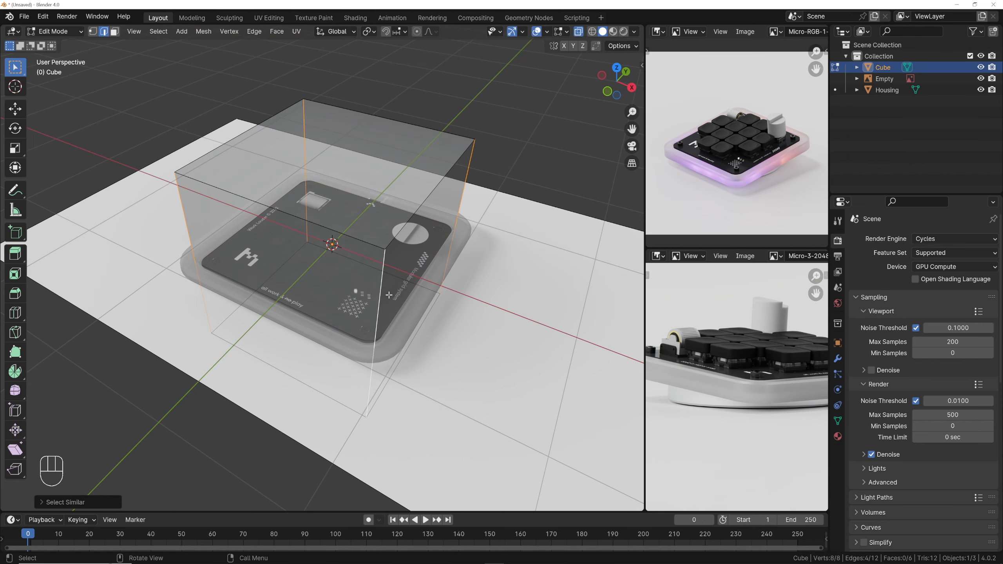
# In top view, bevel the vertical edges about 0.108 m with 6 segments to match the plate's rounded corner
pyautogui.press('`')
pyautogui.click(392, 239)
pyautogui.keyDown('shift'); pyautogui.moveTo(451, 281); pyautogui.dragTo(390, 206, button='middle'); pyautogui.keyUp('shift')
pyautogui.scroll(3, 390, 206)
pyautogui.keyDown('shift'); pyautogui.moveTo(424, 247); pyautogui.dragTo(398, 219, button='middle'); pyautogui.keyUp('shift')
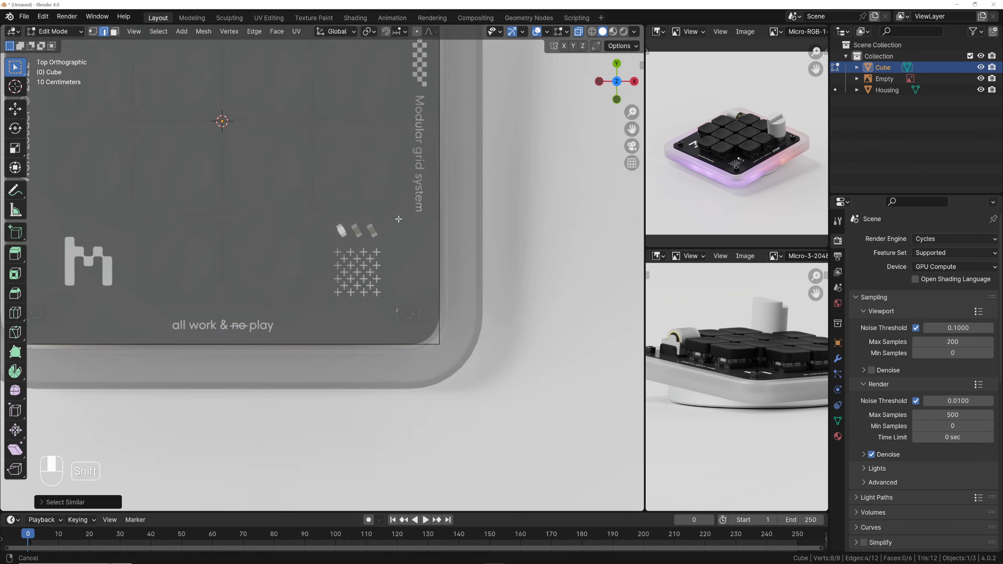
pyautogui.scroll(2, 399, 219)
pyautogui.hotkey('ctrl', 'b')
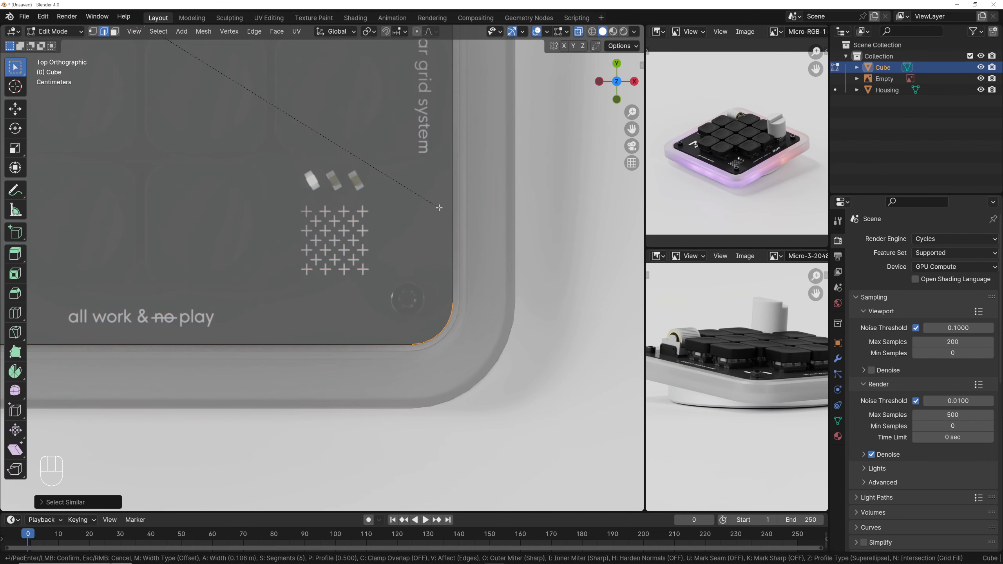
pyautogui.click(439, 208)
# In right side view, select the whole plate mesh and flatten it along Z until it is thinner than the housing
pyautogui.moveTo(439, 207); pyautogui.dragTo(398, 180, button='middle')
pyautogui.press('`')
pyautogui.click(470, 187)
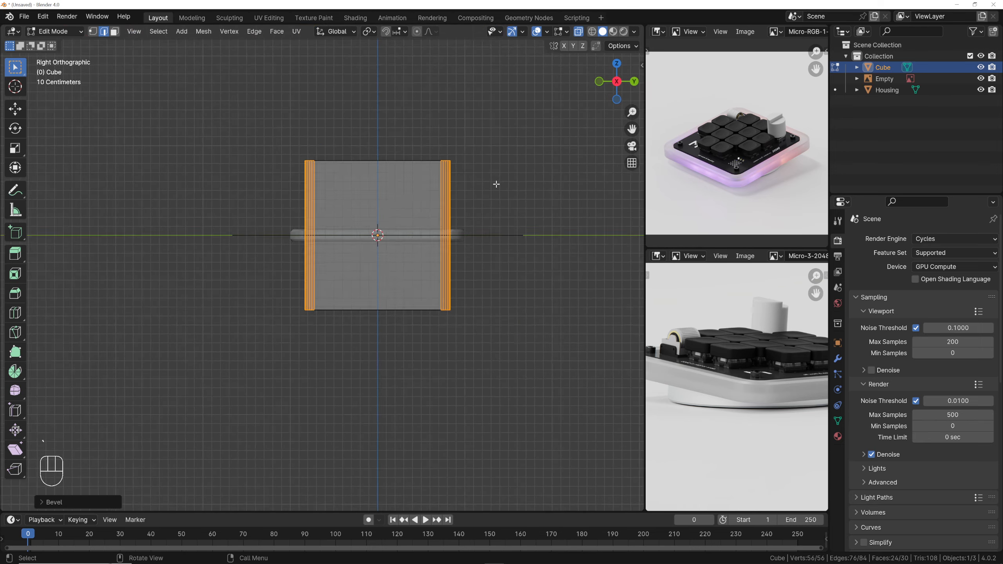
pyautogui.scroll(2, 497, 184)
pyautogui.scroll(-3, 526, 191)
pyautogui.press('a')
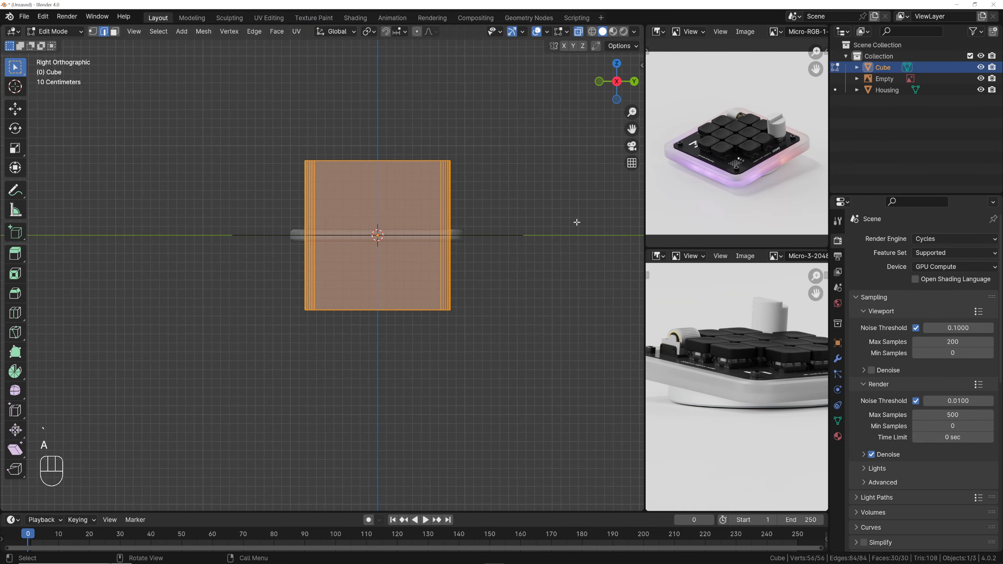
pyautogui.press('s')
pyautogui.press('z')
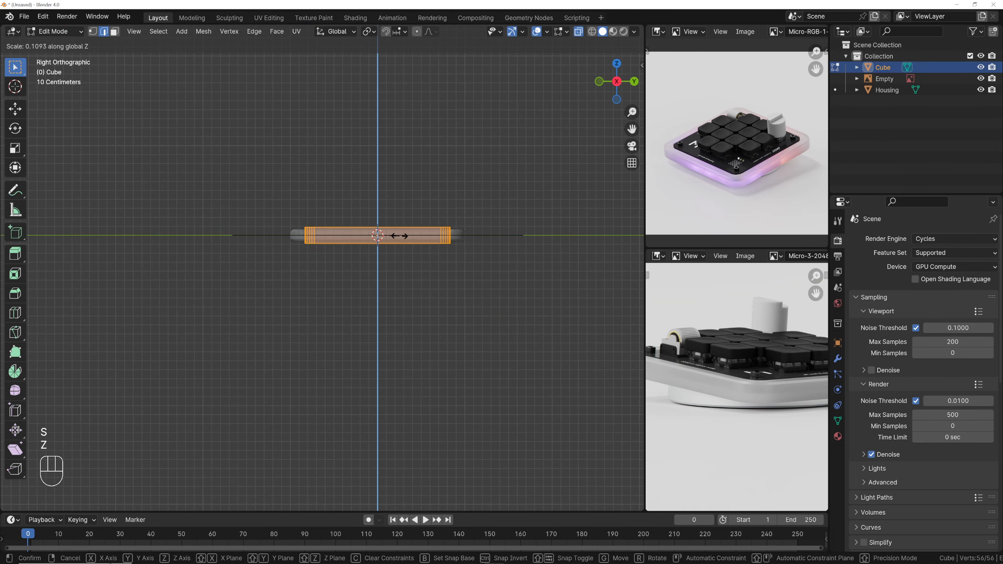
pyautogui.click(388, 236)
# Reduce the plate's thickness slightly more along Z within the housing's height and return to Object Mode
pyautogui.scroll(5, 356, 233)
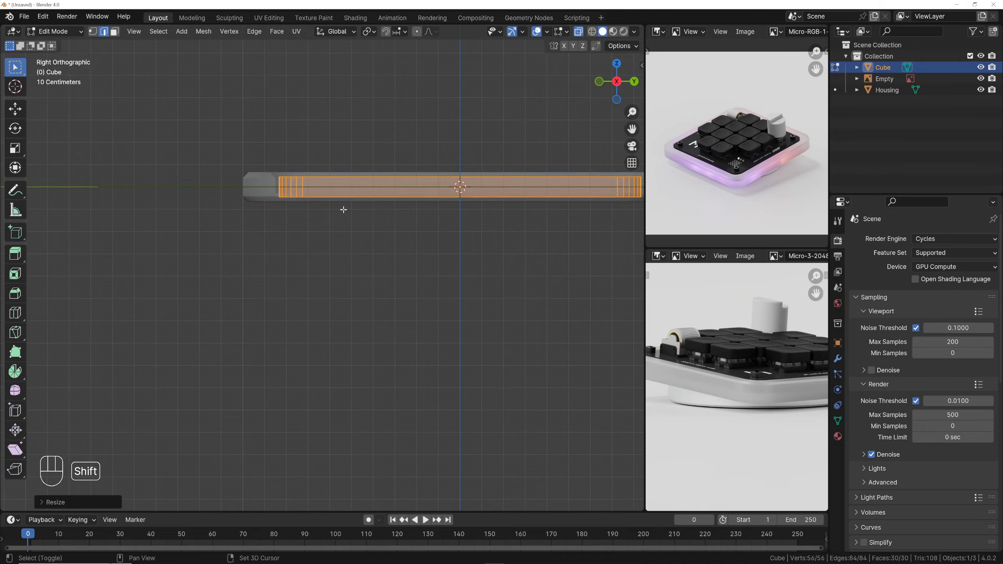
pyautogui.keyDown('shift'); pyautogui.moveTo(344, 209); pyautogui.dragTo(331, 269, button='middle'); pyautogui.keyUp('shift')
pyautogui.scroll(3, 331, 270)
pyautogui.press('s')
pyautogui.press('z')
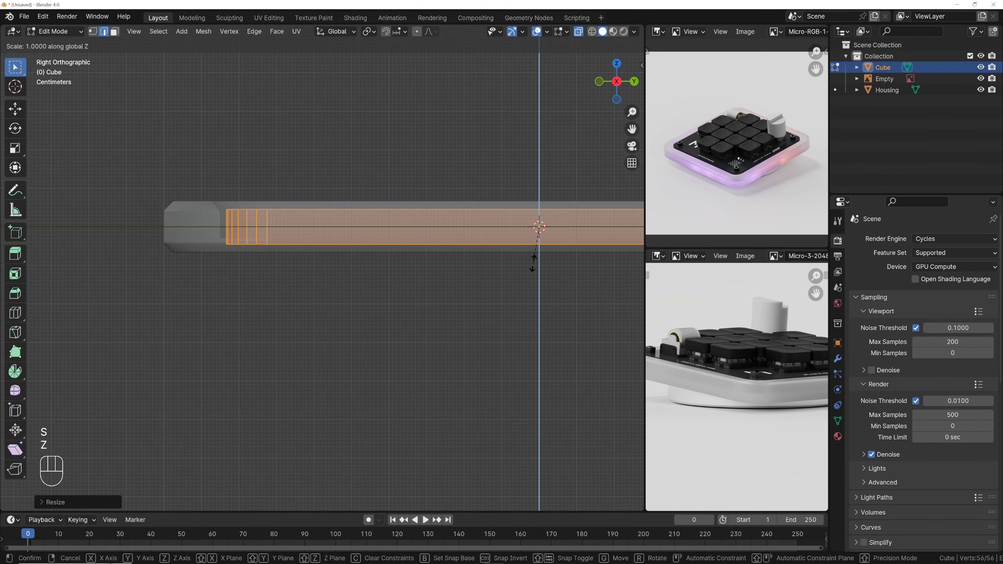
pyautogui.click(533, 263)
pyautogui.press('Tab')
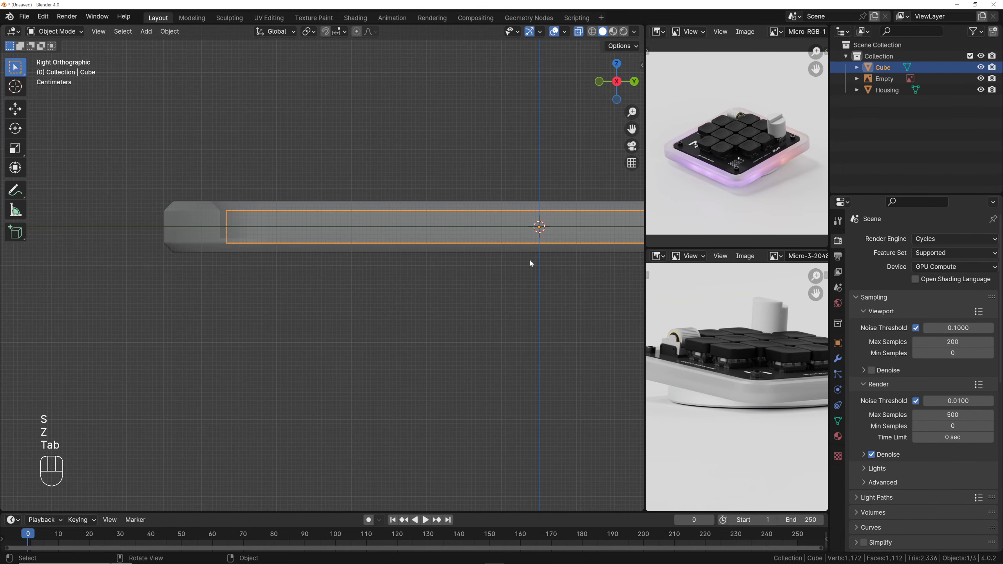
# Raise the plate along Z until its top surface sits just about level with the housing's upper rim
pyautogui.keyDown('shift'); pyautogui.moveTo(531, 264); pyautogui.dragTo(476, 273, button='middle'); pyautogui.keyUp('shift')
pyautogui.press('g')
pyautogui.press('z')
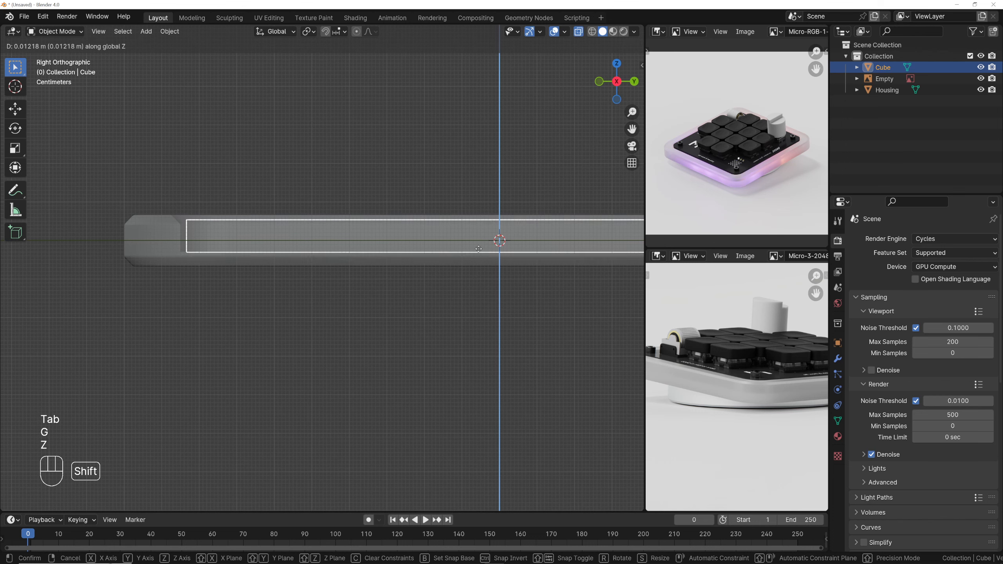
pyautogui.click(488, 195)
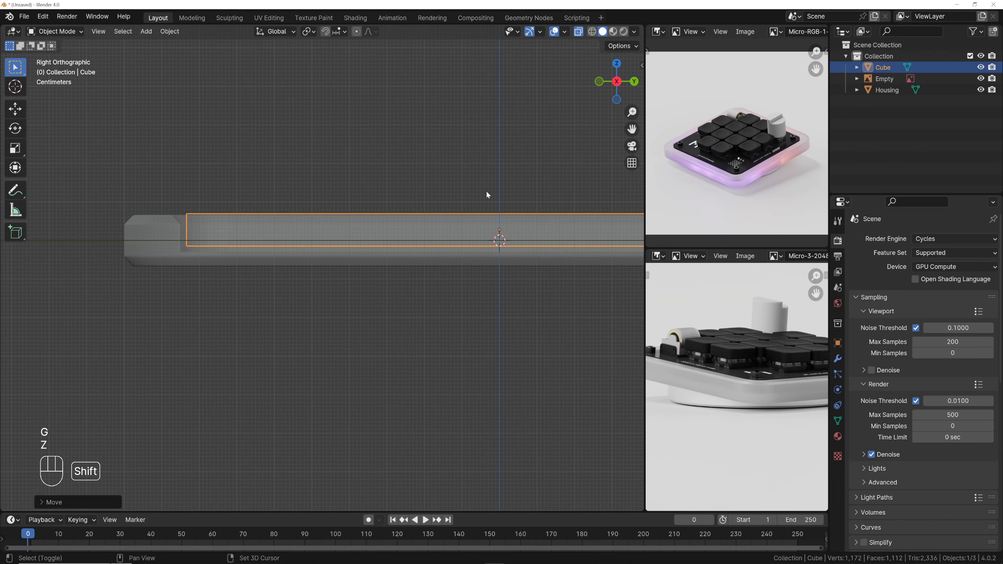
# In Edit Mode, select both the top and bottom faces of the plate in face mode
pyautogui.moveTo(386, 217); pyautogui.dragTo(421, 215, button='middle')
pyautogui.hotkey('alt', 'z')
pyautogui.moveTo(402, 251); pyautogui.dragTo(373, 306, button='middle')
pyautogui.press('Tab')
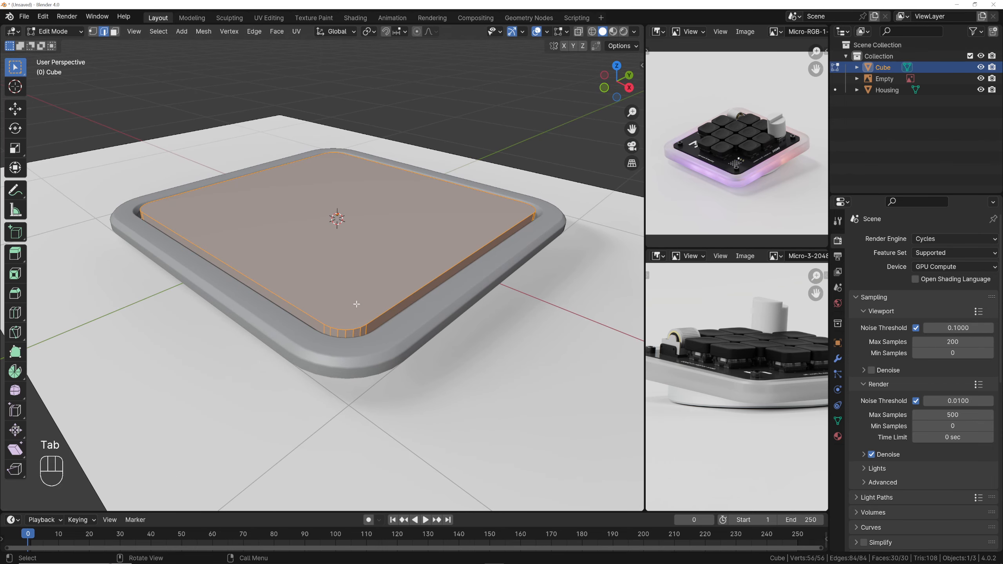
pyautogui.press('3')
pyautogui.click(362, 288)
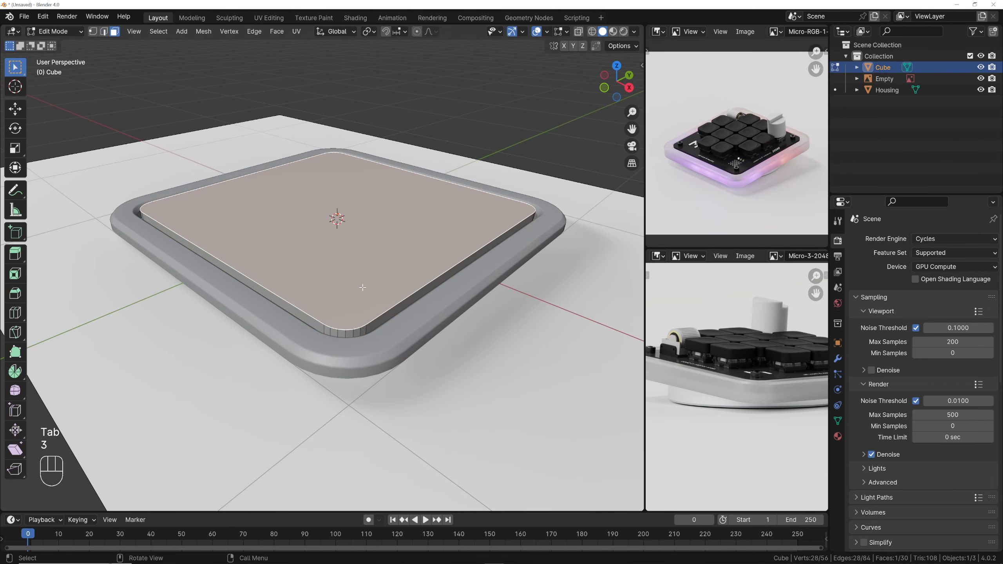
pyautogui.hotkey('alt', 'z')
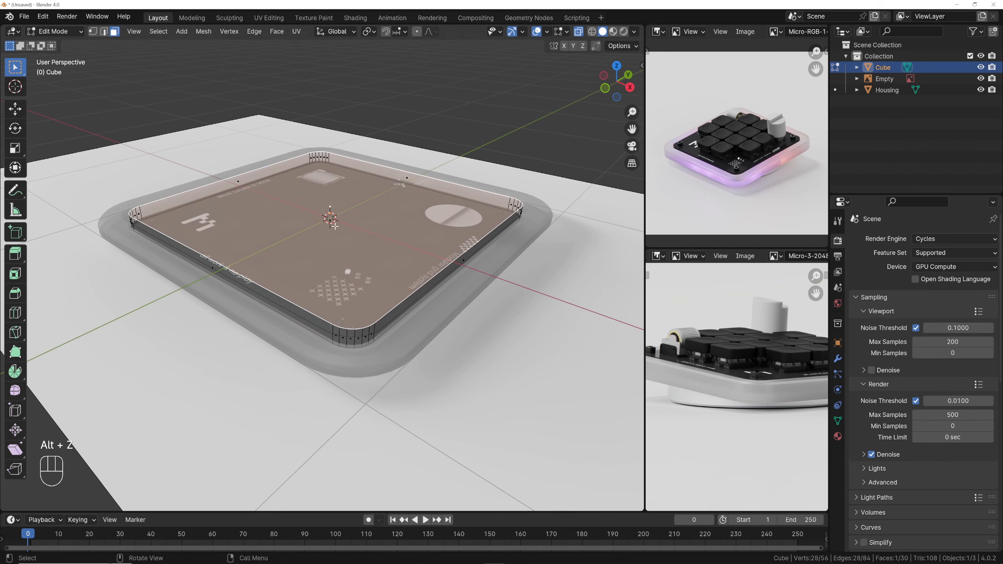
pyautogui.keyDown('shift'); pyautogui.click(332, 221); pyautogui.keyUp('shift')
pyautogui.moveTo(332, 221); pyautogui.dragTo(366, 255, button='middle')
pyautogui.hotkey('ctrl', 'b')
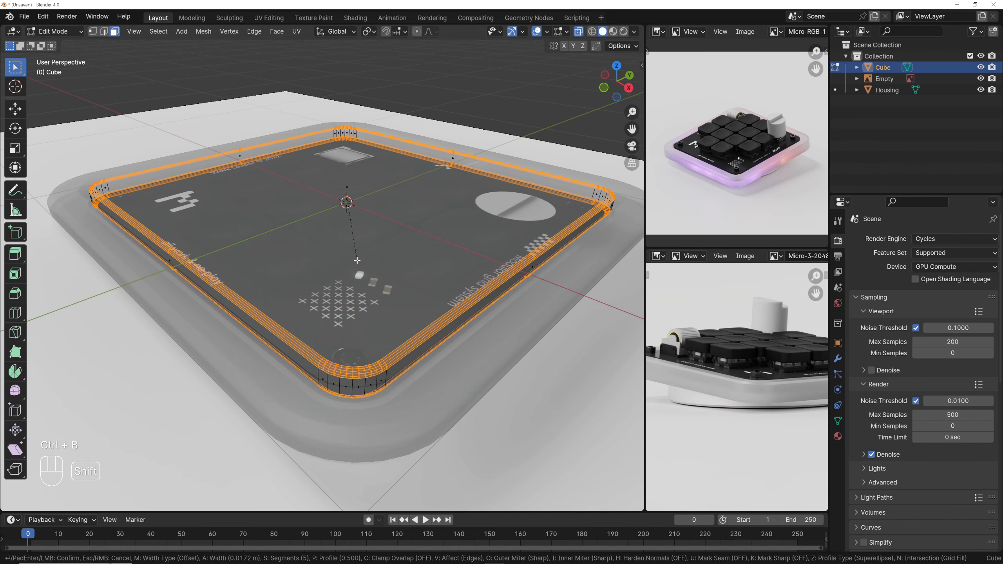
pyautogui.keyDown('shift'); pyautogui.scroll(-2, 354, 256); pyautogui.keyUp('shift')
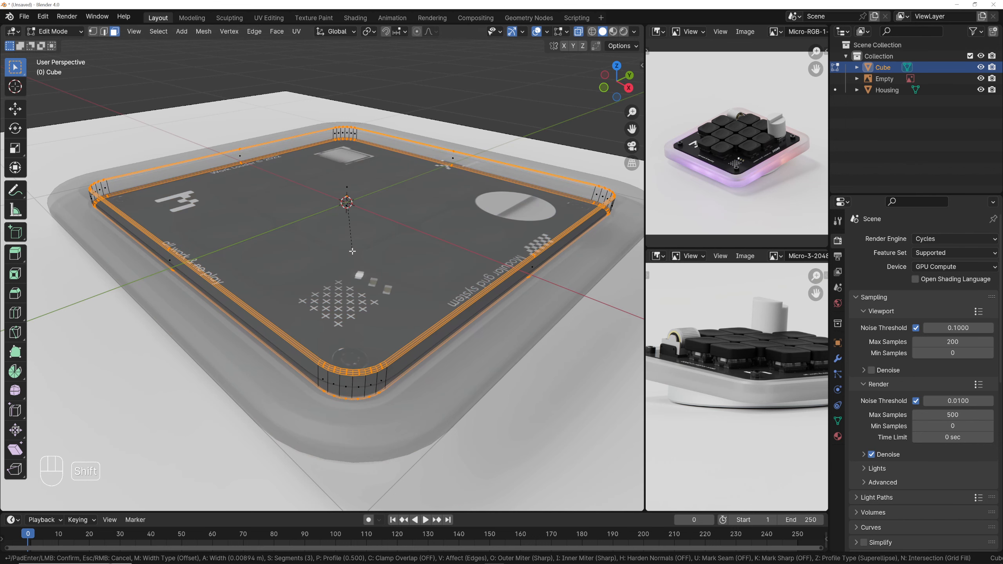
pyautogui.press('Escape')
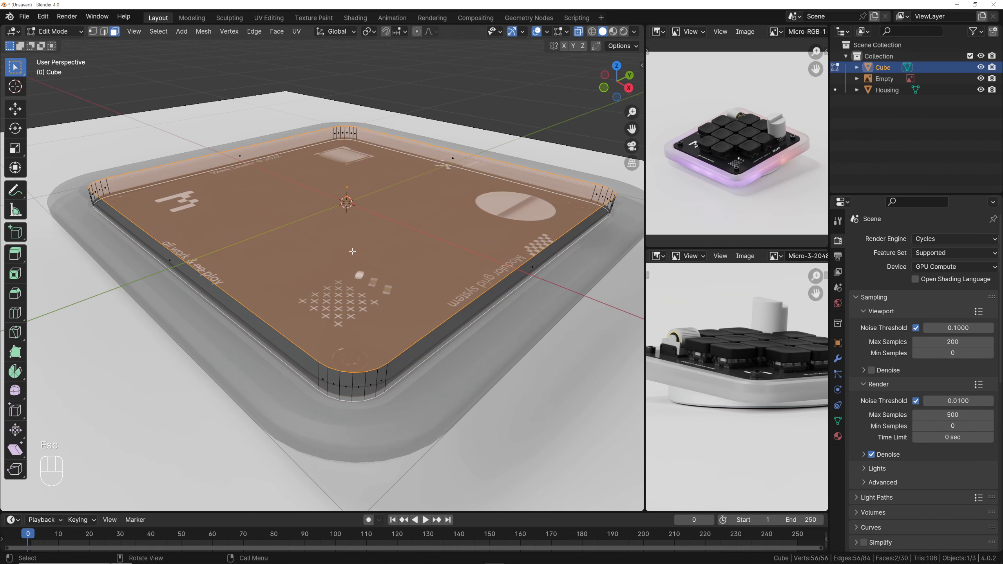
# Bevel the rims of the plate's top and bottom faces about 0.01 m with 6 segments
pyautogui.hotkey('alt', 'z')
pyautogui.hotkey('alt', 'z')
pyautogui.hotkey('alt', 'z')
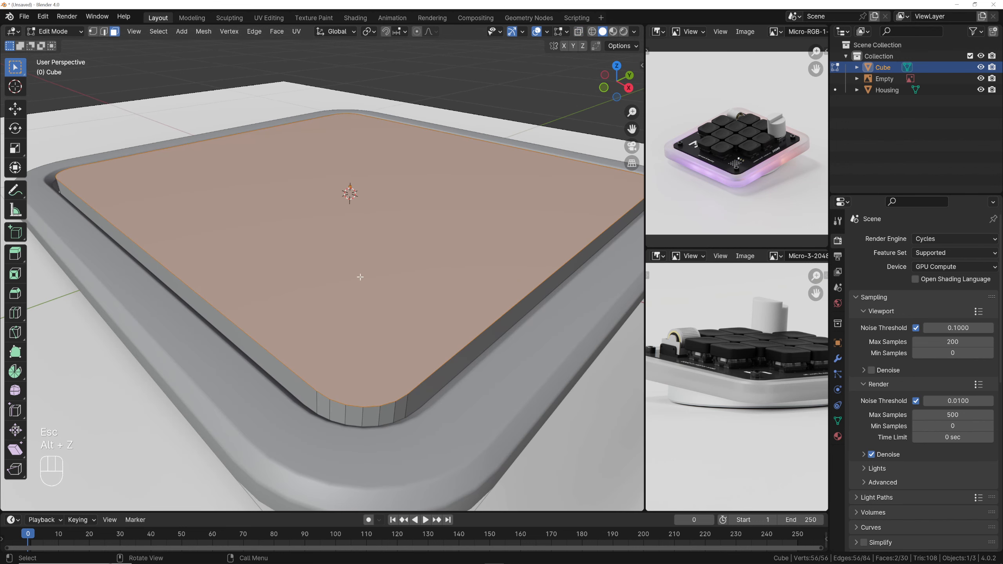
pyautogui.hotkey('ctrl', 'b')
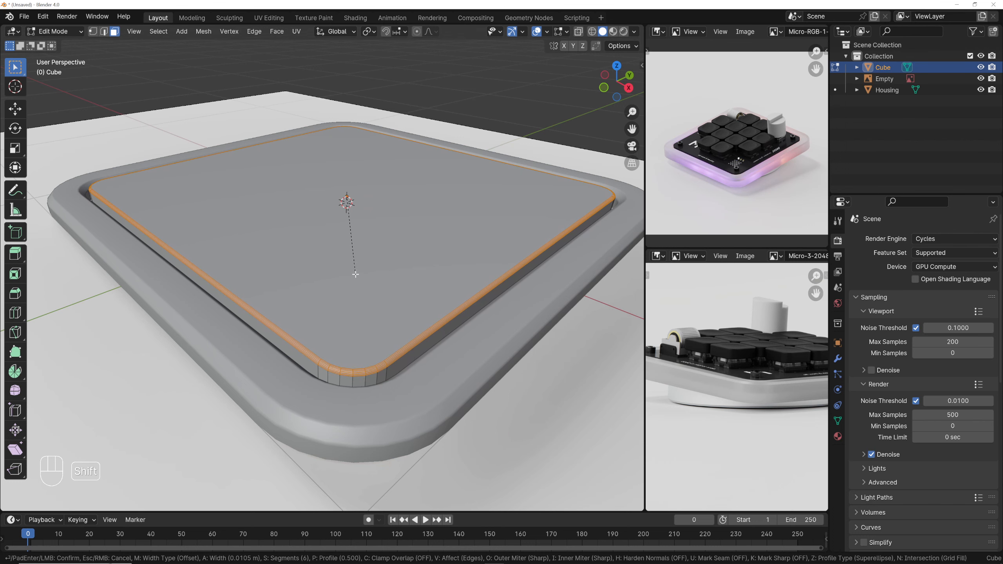
pyautogui.click(355, 273)
pyautogui.scroll(-2, 355, 274)
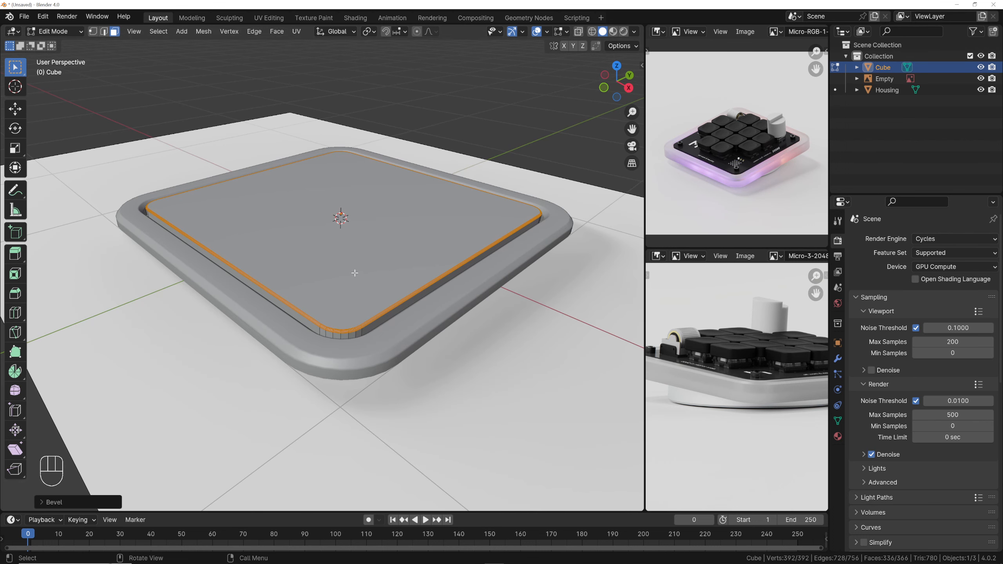
# Return to Object Mode and shade the plate smooth
pyautogui.press('Tab')
pyautogui.rightClick(356, 276)
pyautogui.click(355, 274)
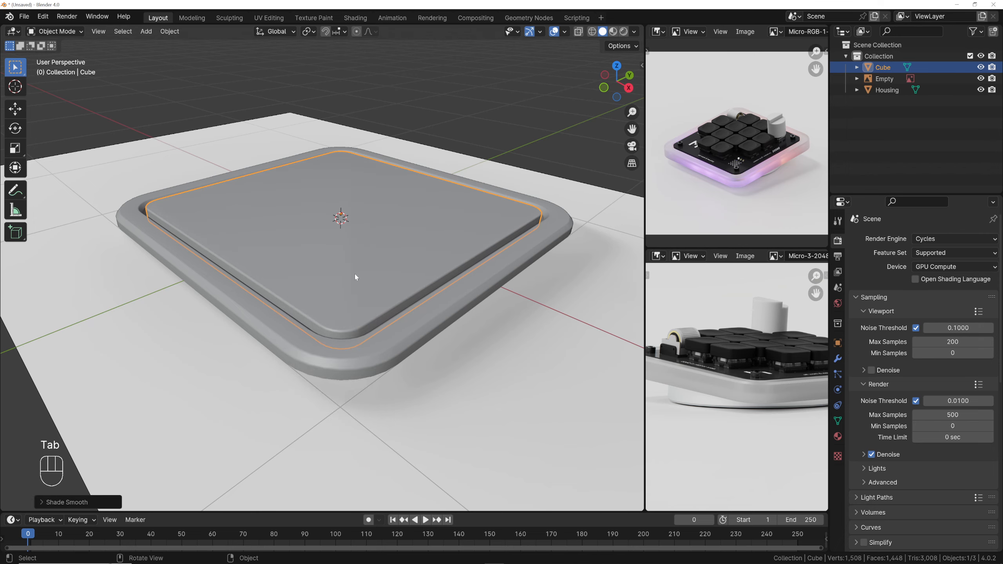
# In top view, reveal the keycaps in the reference image through the model and add a new cube mesh for a keycap
pyautogui.moveTo(354, 274); pyautogui.dragTo(385, 296, button='middle')
pyautogui.press('`')
pyautogui.scroll(-4, 391, 210)
pyautogui.keyDown('shift'); pyautogui.moveTo(380, 226); pyautogui.dragTo(410, 245, button='middle'); pyautogui.keyUp('shift')
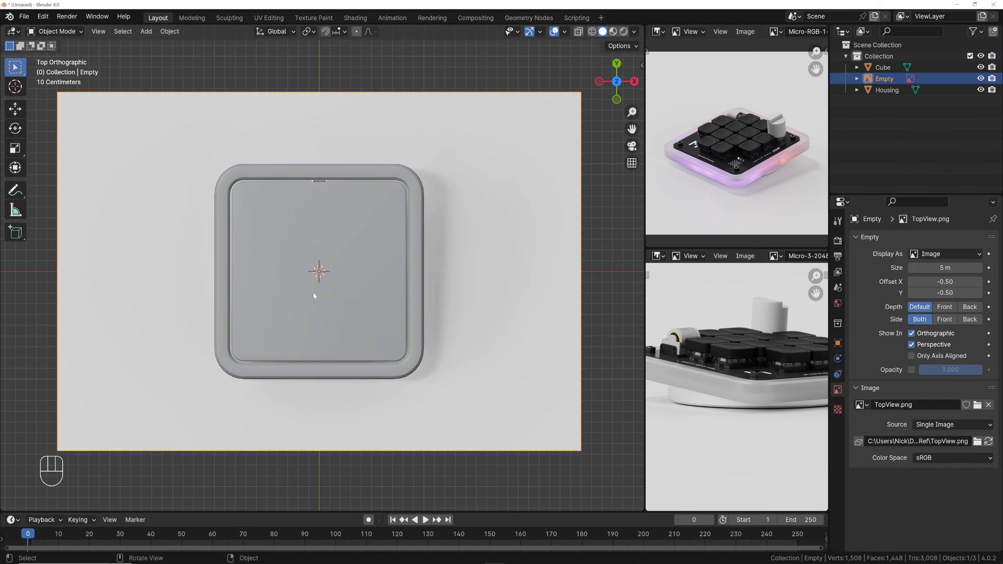
pyautogui.scroll(2, 326, 293)
pyautogui.hotkey('alt', 'z')
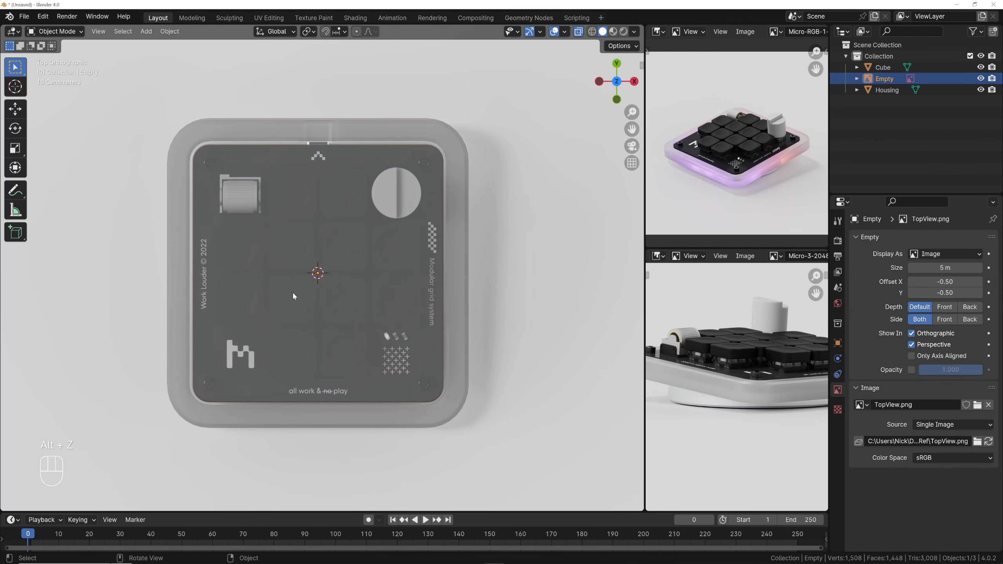
pyautogui.keyDown('shift'); pyautogui.moveTo(292, 292); pyautogui.dragTo(409, 256, button='middle'); pyautogui.keyUp('shift')
pyautogui.scroll(5, 339, 279)
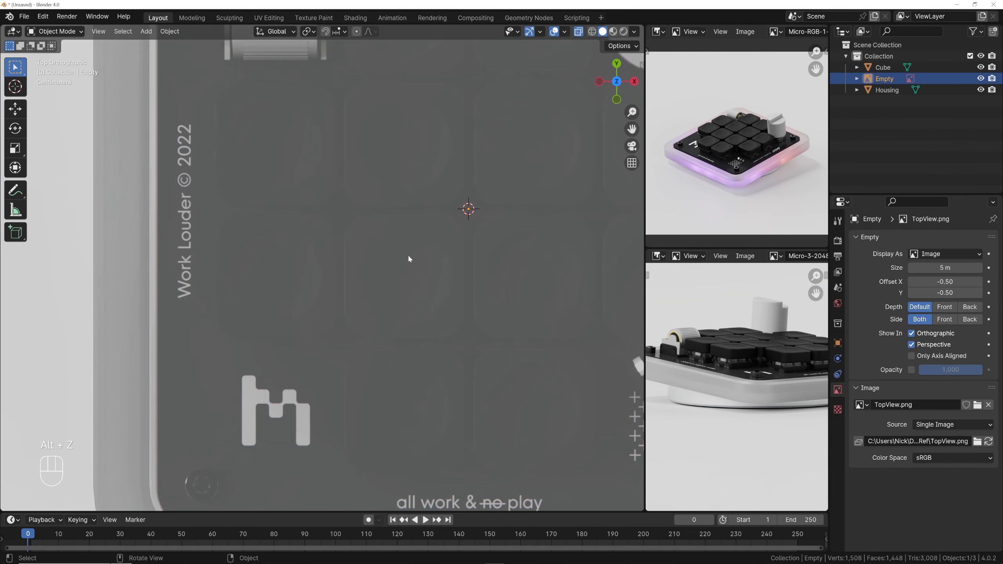
pyautogui.hotkey('shift', 'a')
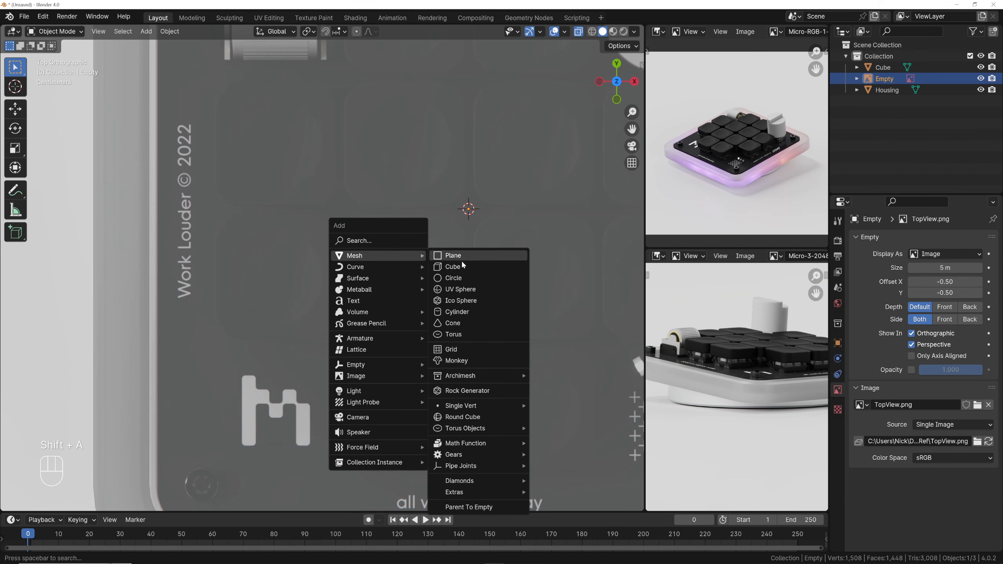
pyautogui.click(461, 269)
# Shrink the new cube's whole mesh in Edit Mode to about 0.15 of its size and return to Object Mode
pyautogui.scroll(-3, 460, 270)
pyautogui.hotkey('alt', 'z')
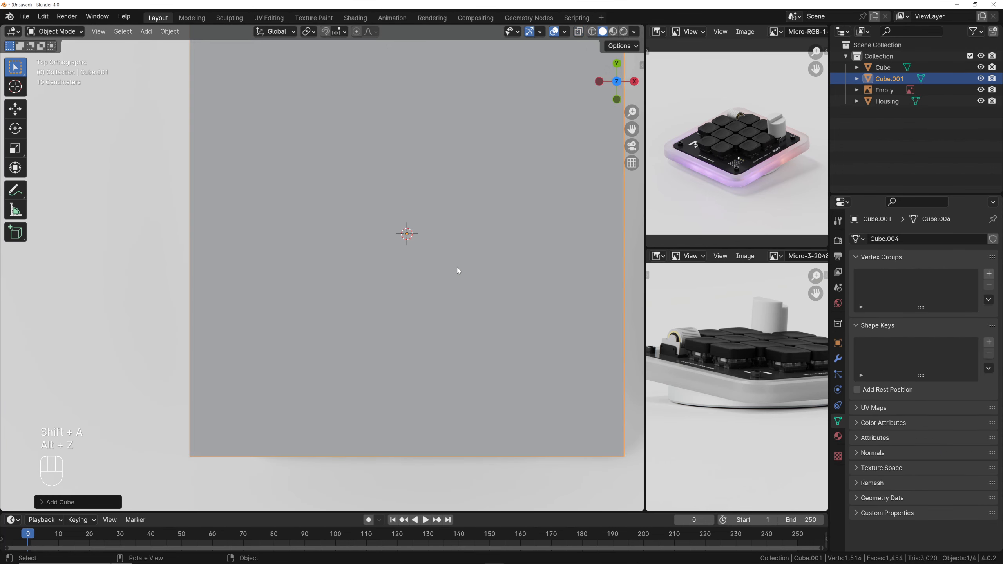
pyautogui.moveTo(457, 269); pyautogui.dragTo(447, 238, button='middle')
pyautogui.scroll(-4, 441, 238)
pyautogui.press('`')
pyautogui.press('Tab')
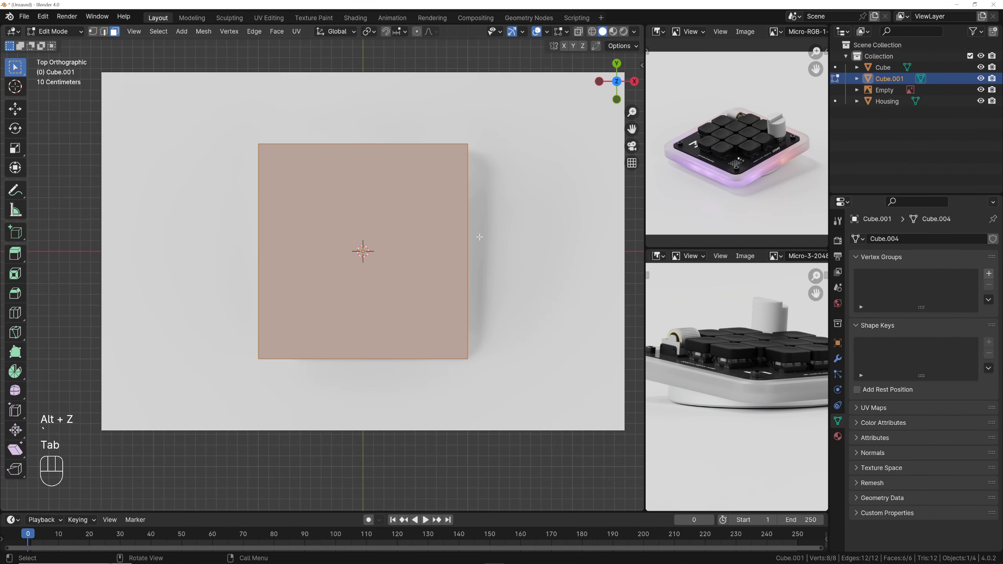
pyautogui.press('a')
pyautogui.press('s')
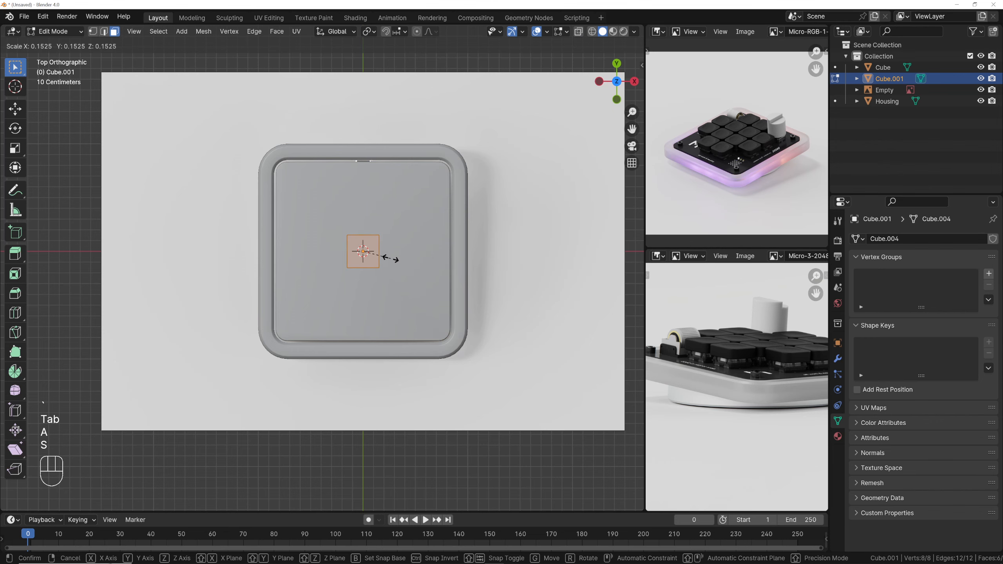
pyautogui.click(397, 260)
pyautogui.press('Tab')
# Move the small cube in top view onto the reference keycap directly above the M logo
pyautogui.scroll(3, 398, 261)
pyautogui.scroll(3, 399, 260)
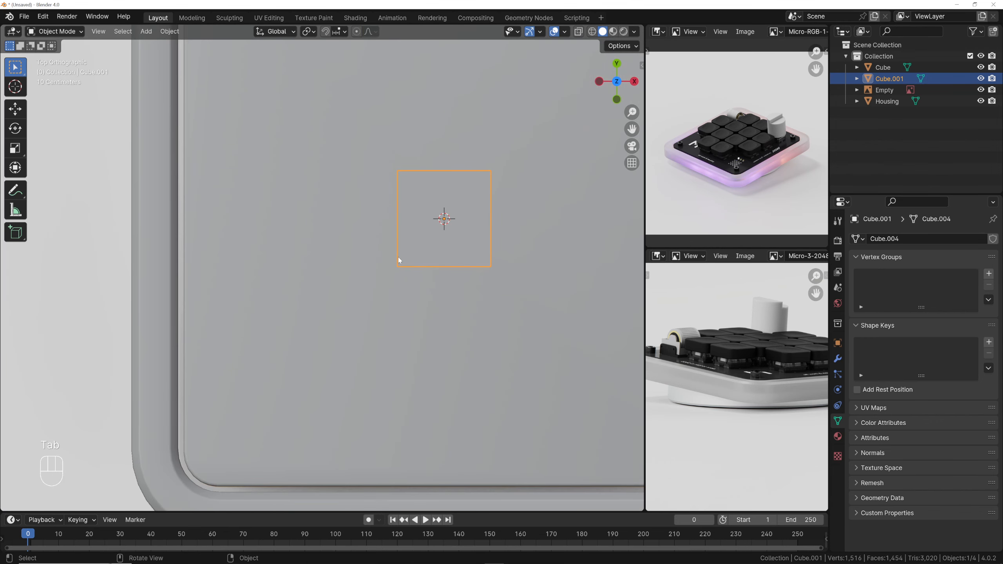
pyautogui.scroll(-3, 399, 260)
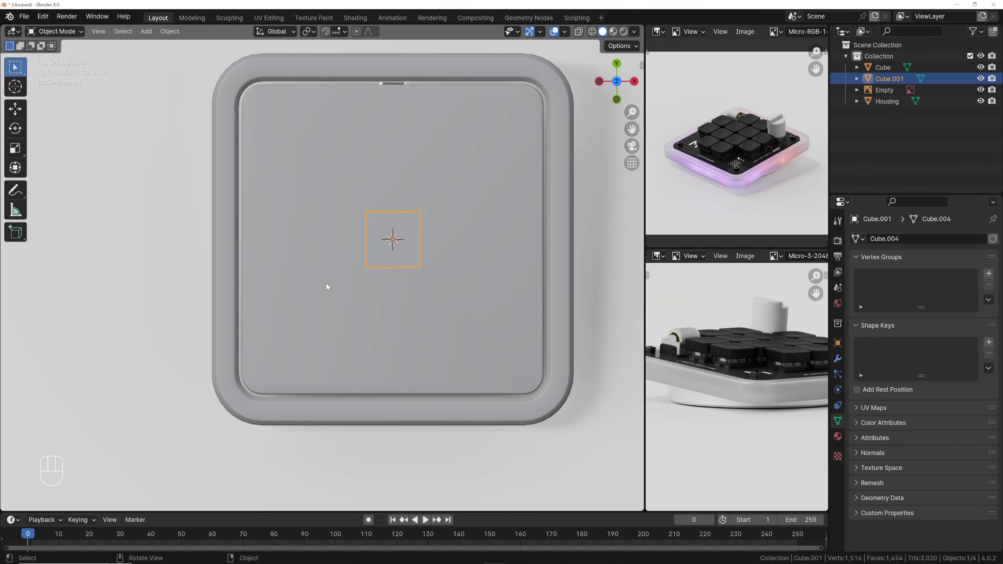
pyautogui.hotkey('alt', 'z')
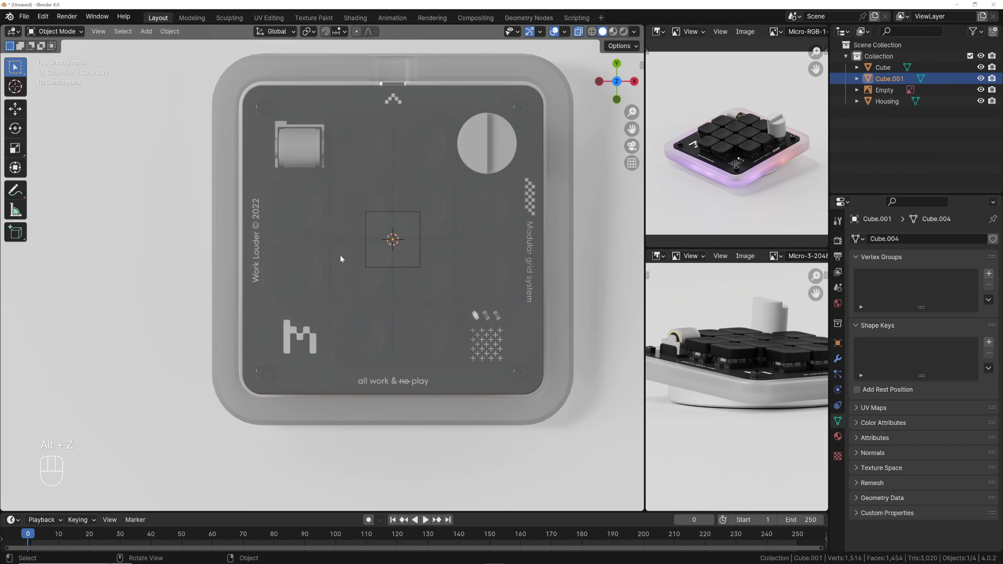
pyautogui.press('Tab')
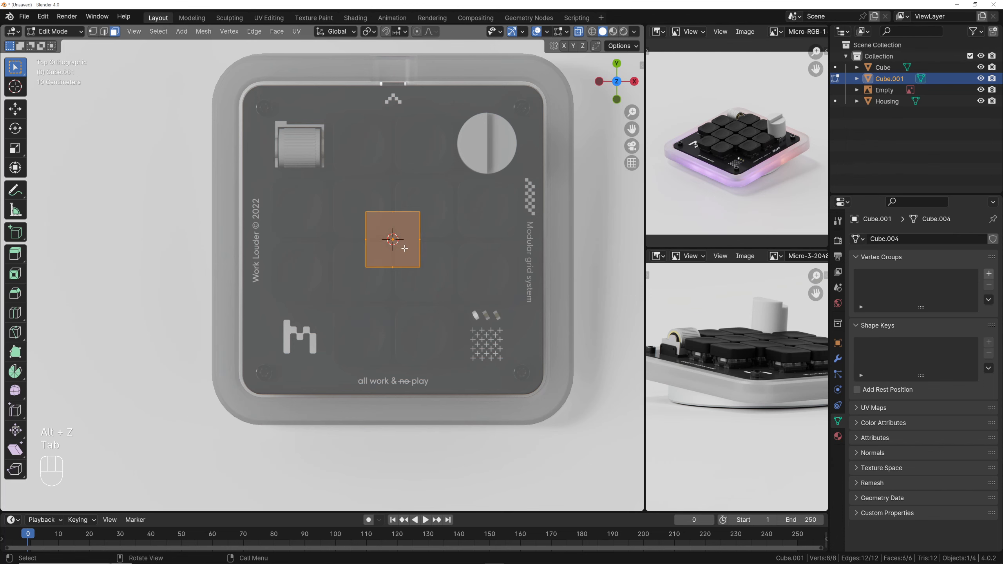
pyautogui.press('Tab')
pyautogui.press('g')
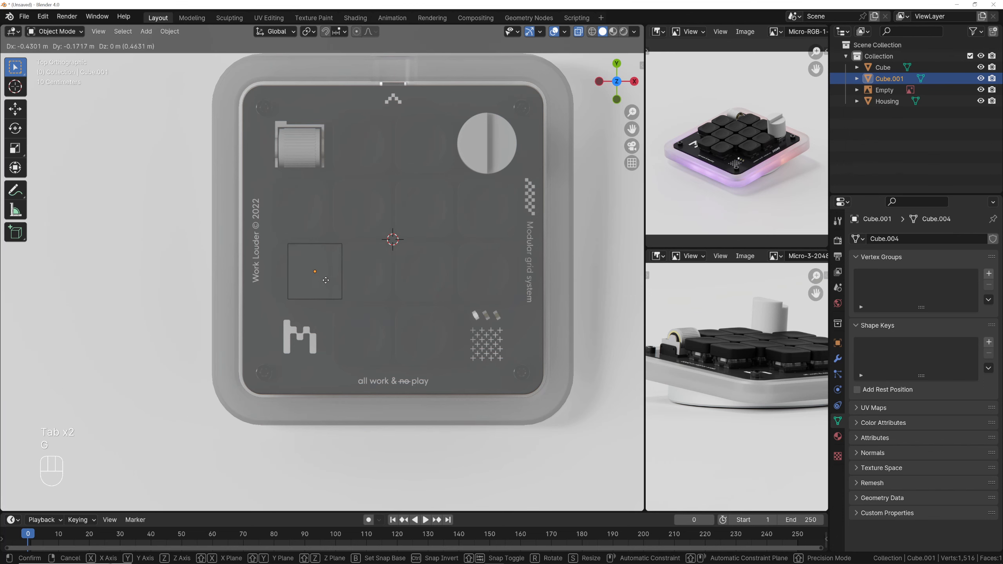
pyautogui.click(310, 283)
# Enlarge the cube's whole mesh in Edit Mode to roughly cover the reference keycap
pyautogui.scroll(3, 335, 272)
pyautogui.scroll(5, 408, 248)
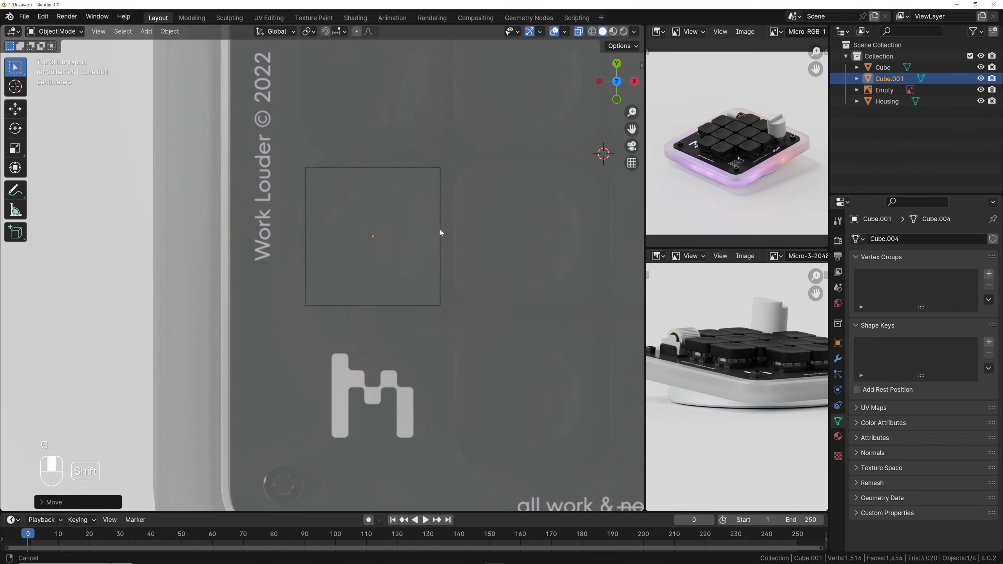
pyautogui.keyDown('shift'); pyautogui.moveTo(407, 201); pyautogui.dragTo(409, 223, button='middle'); pyautogui.keyUp('shift')
pyautogui.scroll(1, 410, 224)
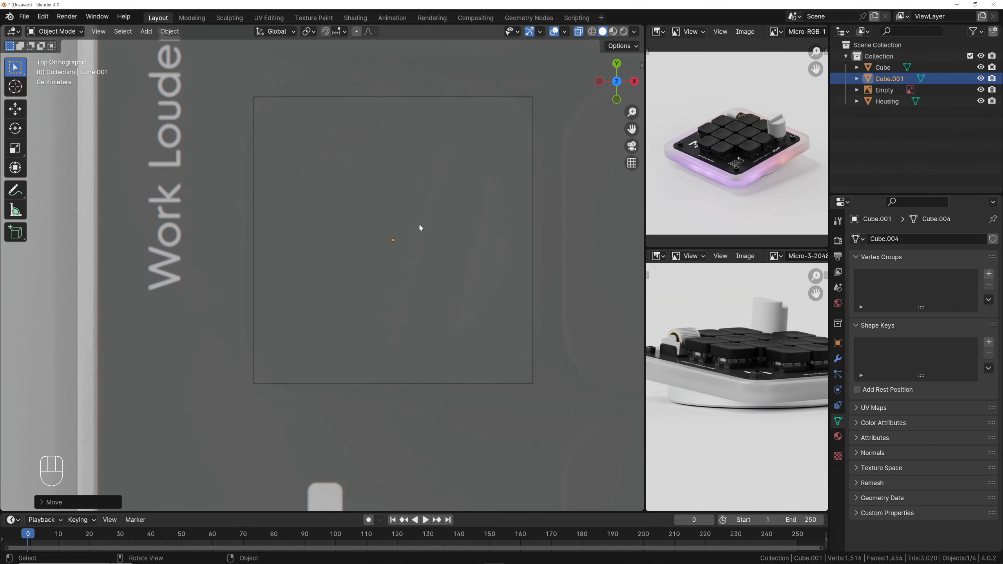
pyautogui.press('Tab')
pyautogui.press('a')
pyautogui.press('s')
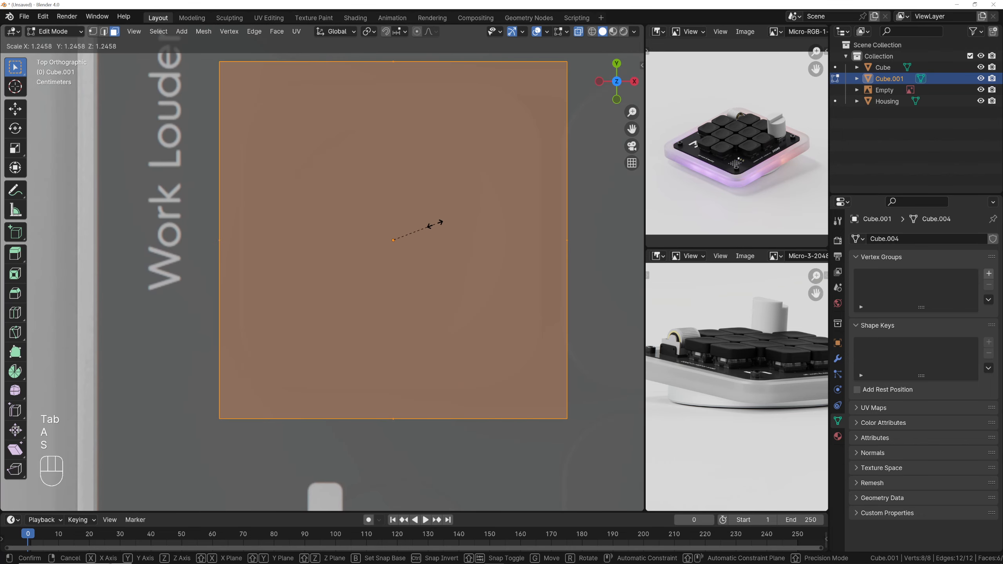
pyautogui.click(391, 221)
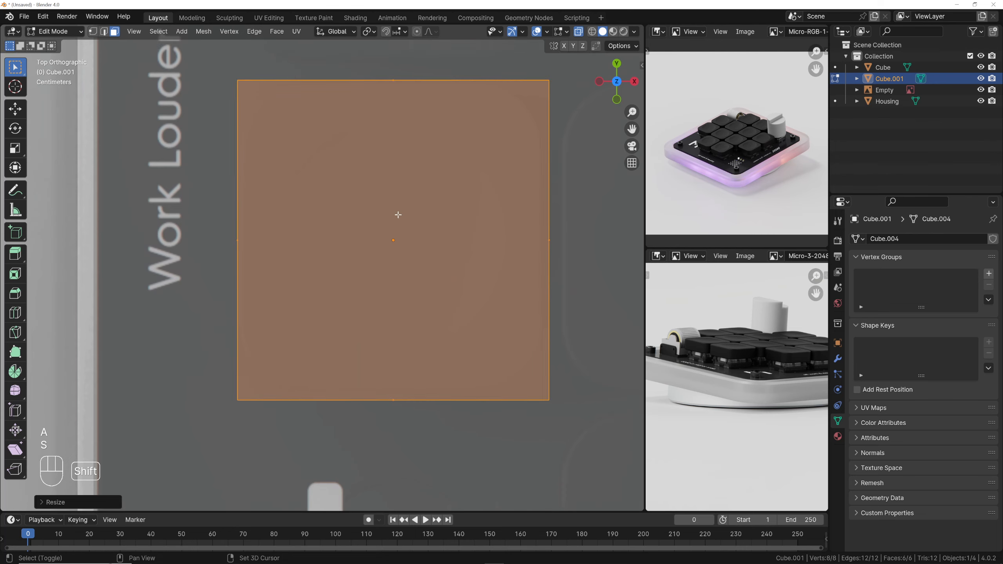
# Select the cube's upper-side vertices and shift them along Y to line up with the keycap's upper edge
pyautogui.scroll(-2, 393, 228)
pyautogui.keyDown('shift'); pyautogui.moveTo(393, 227); pyautogui.dragTo(472, 182, button='middle'); pyautogui.keyUp('shift')
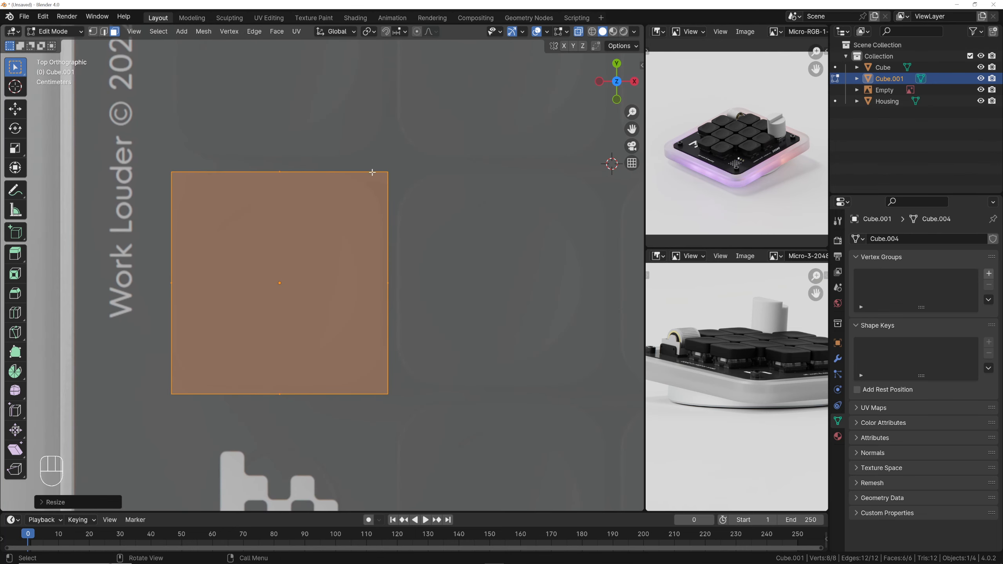
pyautogui.press('1')
pyautogui.moveTo(144, 152); pyautogui.dragTo(406, 207)
pyautogui.press('g')
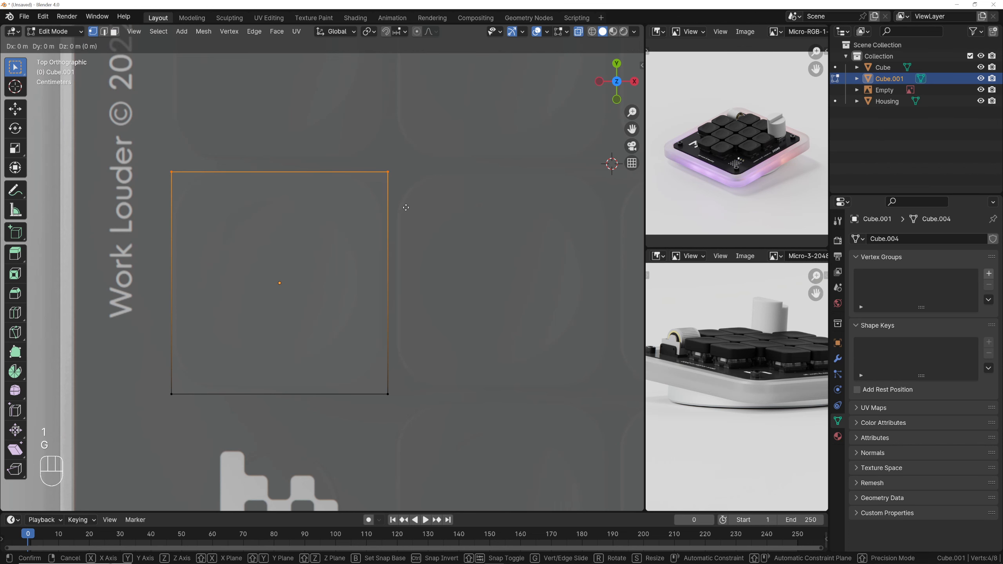
pyautogui.press('y')
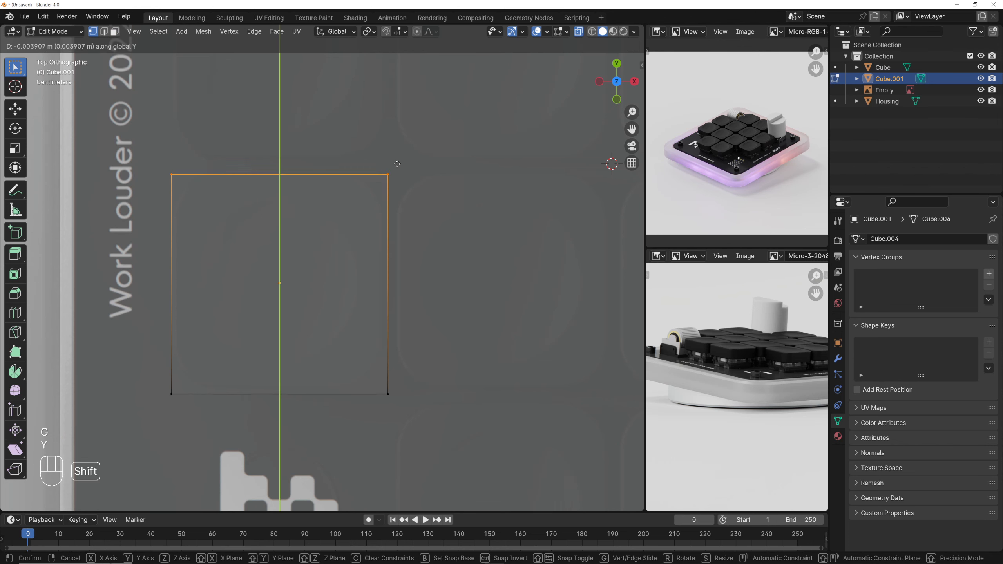
pyautogui.click(377, 146)
# Select the keycap cube's right-side vertices and shift them along X to line up with the reference keycap's right edge
pyautogui.moveTo(377, 144); pyautogui.dragTo(478, 422)
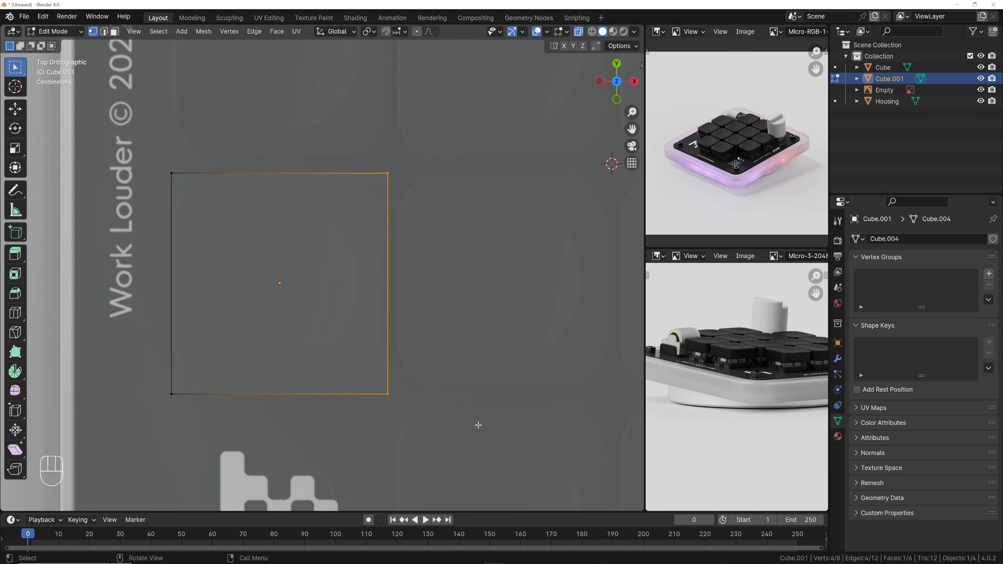
pyautogui.press('g')
pyautogui.press('x')
pyautogui.click(445, 404)
pyautogui.scroll(3, 380, 280)
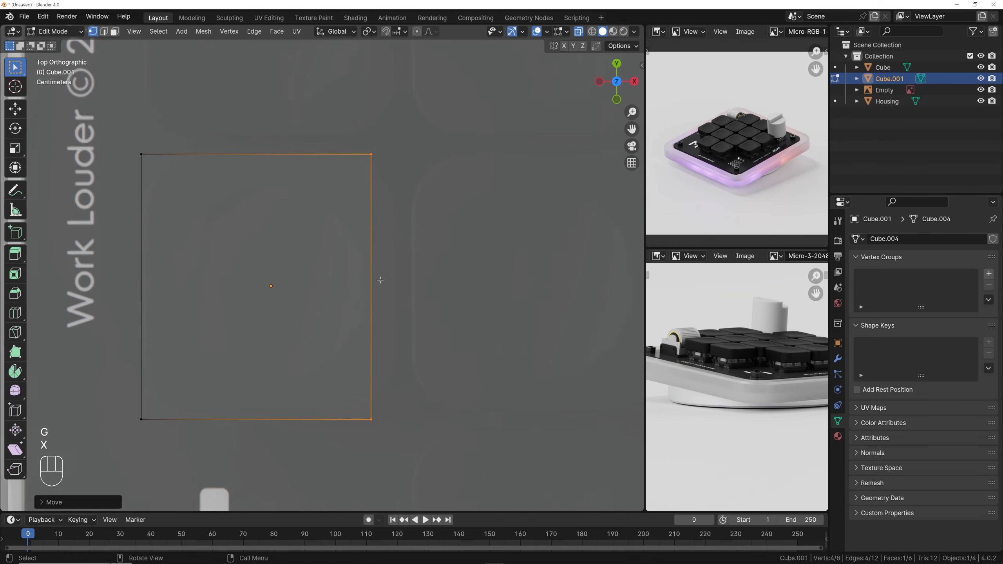
pyautogui.keyDown('shift'); pyautogui.moveTo(463, 269); pyautogui.dragTo(400, 253, button='middle'); pyautogui.keyUp('shift')
pyautogui.scroll(-1, 400, 253)
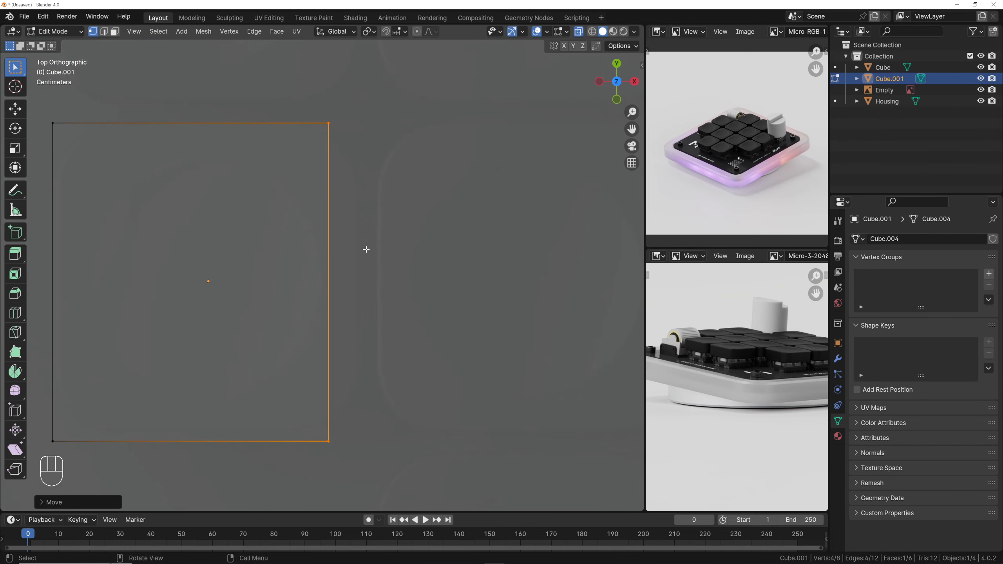
pyautogui.press('g')
pyautogui.press('x')
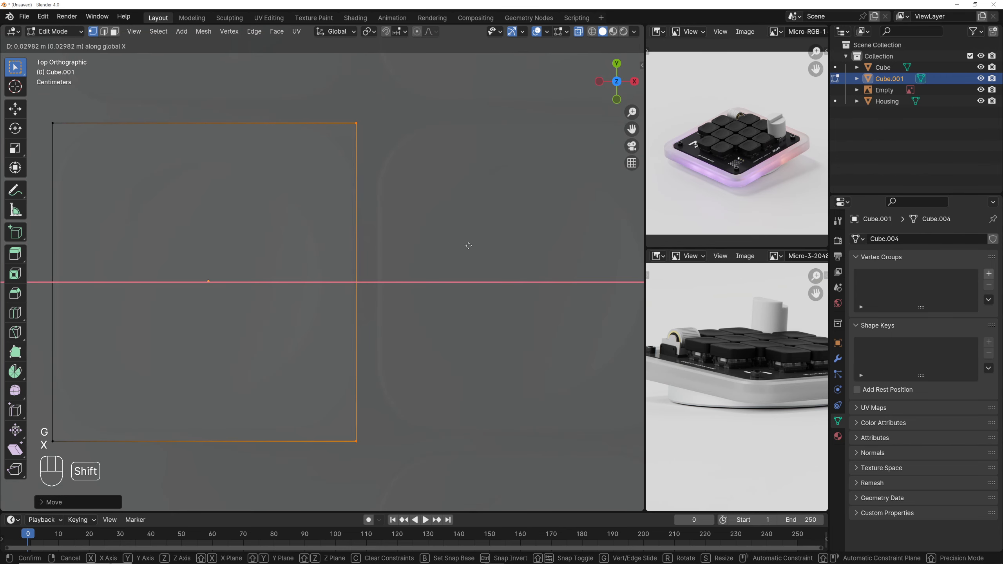
pyautogui.click(461, 242)
# Select the cube's lower-side vertices and shift them along Y onto the reference keycap's lower edge
pyautogui.scroll(-5, 355, 262)
pyautogui.keyDown('shift'); pyautogui.moveTo(277, 317); pyautogui.dragTo(371, 291, button='middle'); pyautogui.keyUp('shift')
pyautogui.scroll(3, 369, 290)
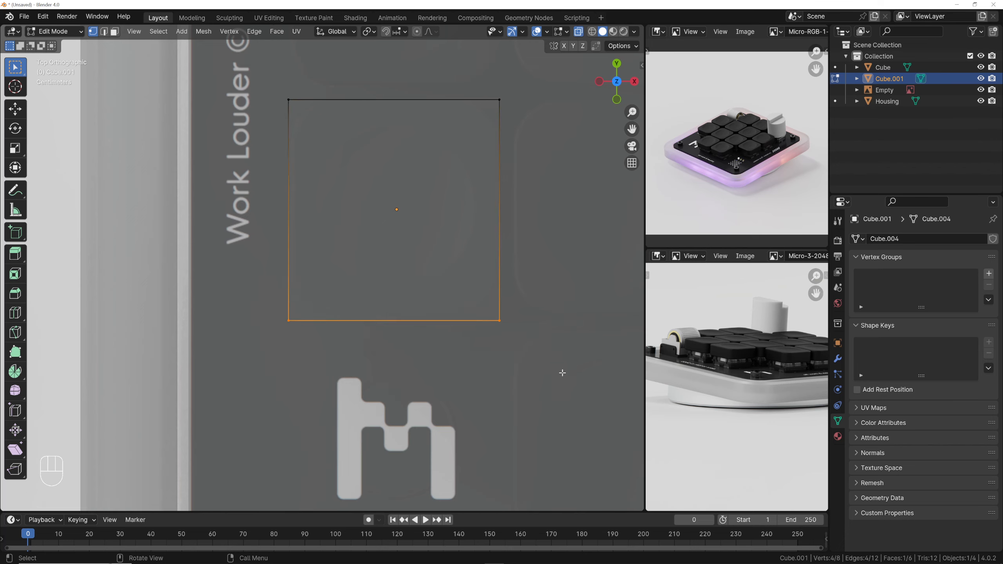
pyautogui.scroll(5, 541, 348)
pyautogui.keyDown('shift'); pyautogui.moveTo(497, 325); pyautogui.dragTo(371, 246, button='middle'); pyautogui.keyUp('shift')
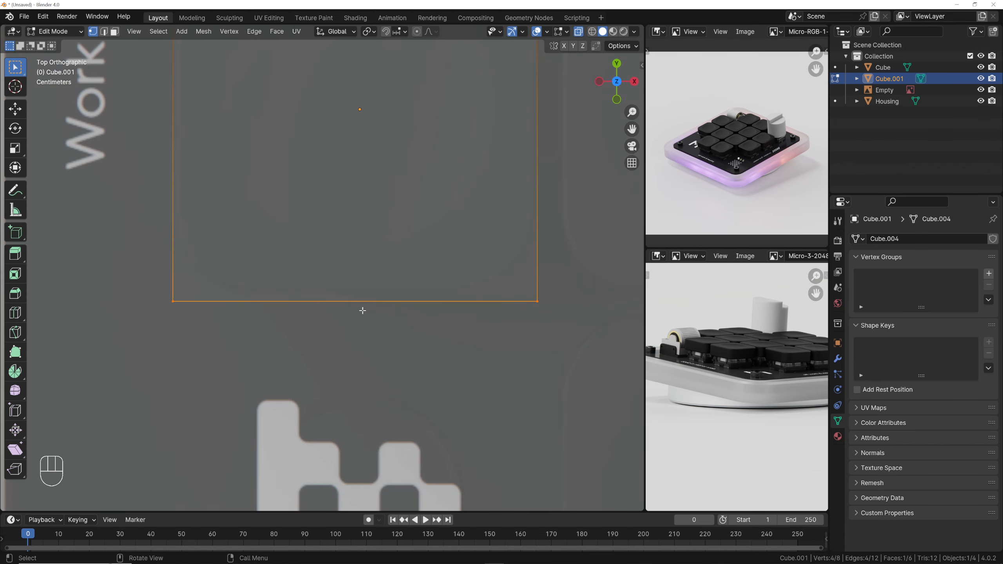
pyautogui.press('g')
pyautogui.press('y')
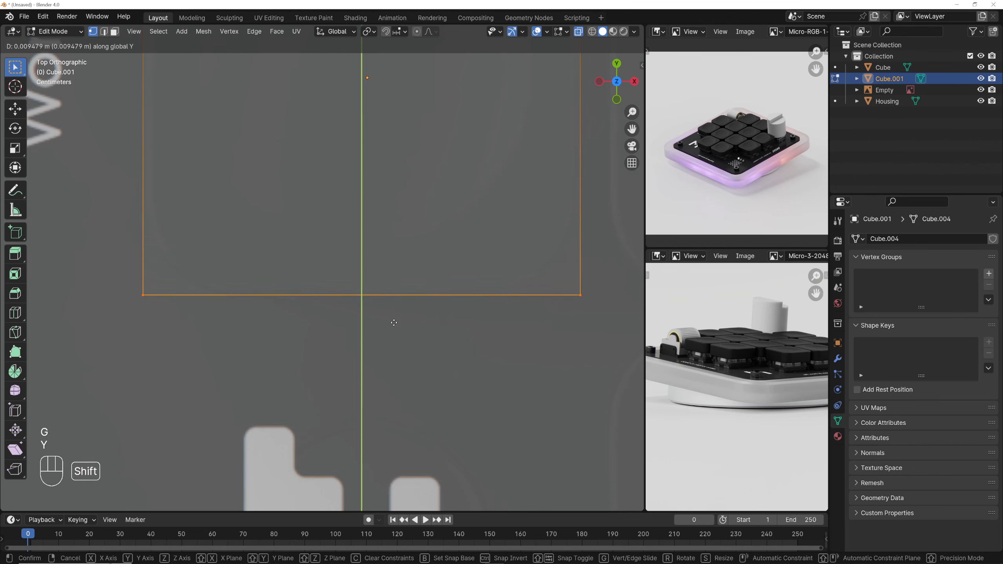
pyautogui.click(392, 353)
# Select the cube's left-side vertices and shift them slightly along X onto the reference keycap's left edge
pyautogui.scroll(-6, 385, 305)
pyautogui.scroll(-2, 384, 304)
pyautogui.keyDown('shift'); pyautogui.moveTo(379, 289); pyautogui.dragTo(432, 352, button='middle'); pyautogui.keyUp('shift')
pyautogui.scroll(2, 392, 300)
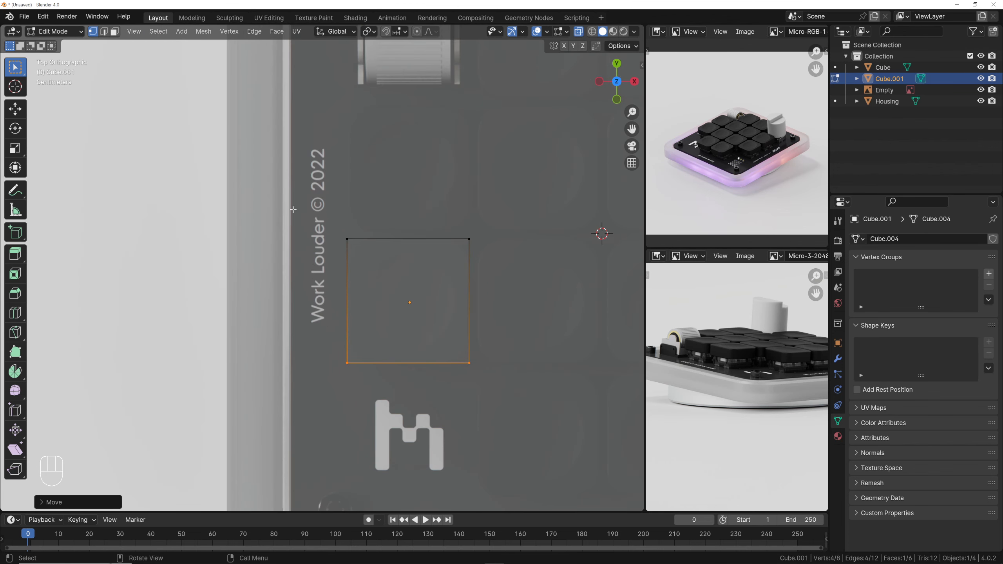
pyautogui.scroll(6, 434, 327)
pyautogui.keyDown('shift'); pyautogui.moveTo(468, 273); pyautogui.dragTo(401, 240, button='middle'); pyautogui.keyUp('shift')
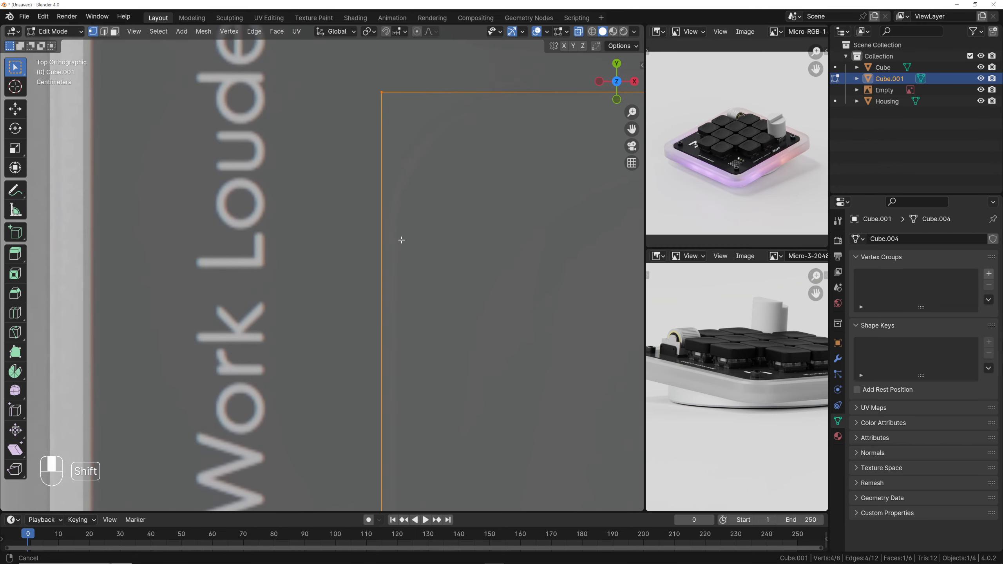
pyautogui.press('g')
pyautogui.press('x')
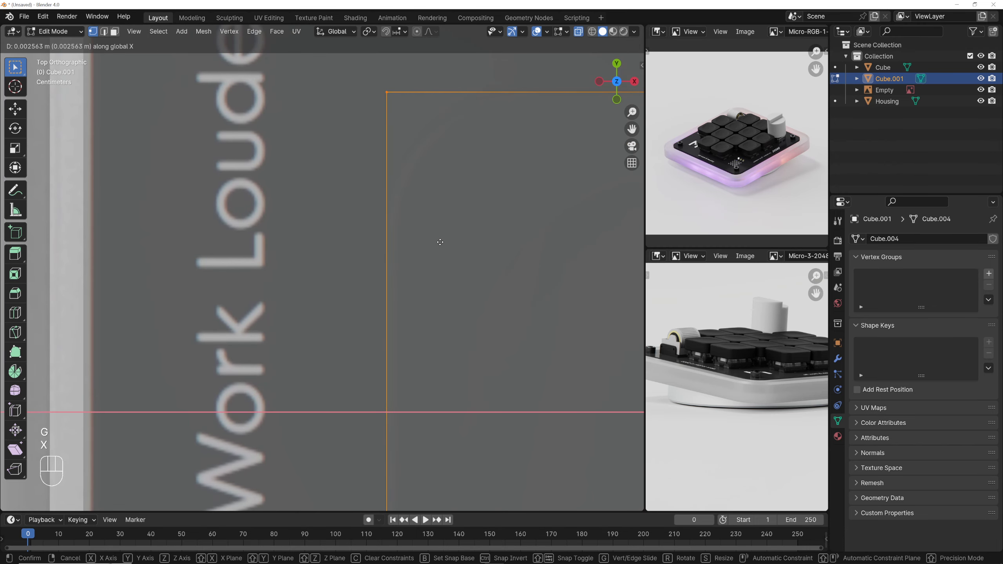
pyautogui.click(440, 242)
# Flatten the cube's whole mesh along Z to about 0.2 of its height in the right-side view
pyautogui.scroll(-8, 444, 273)
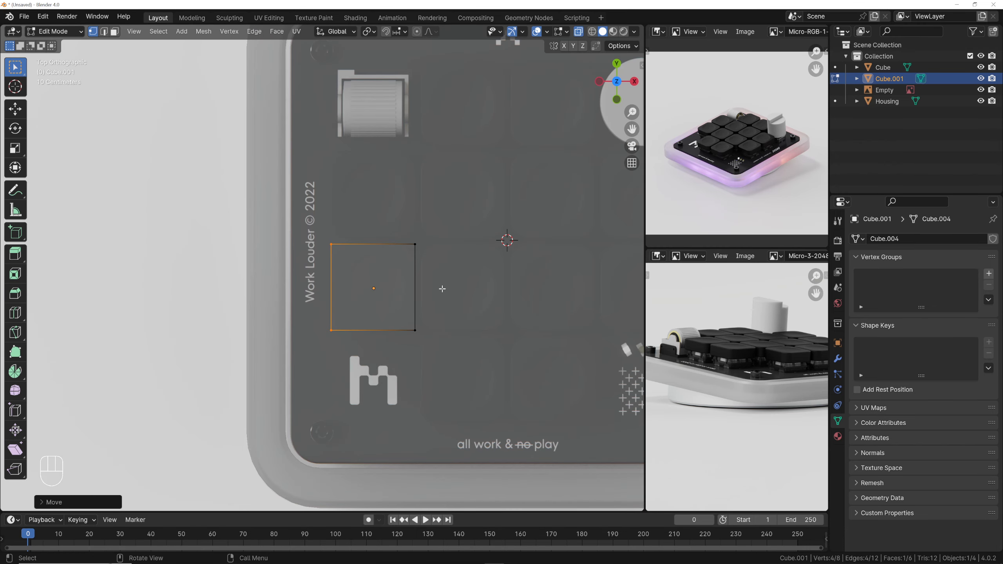
pyautogui.press('a')
pyautogui.scroll(-2, 423, 271)
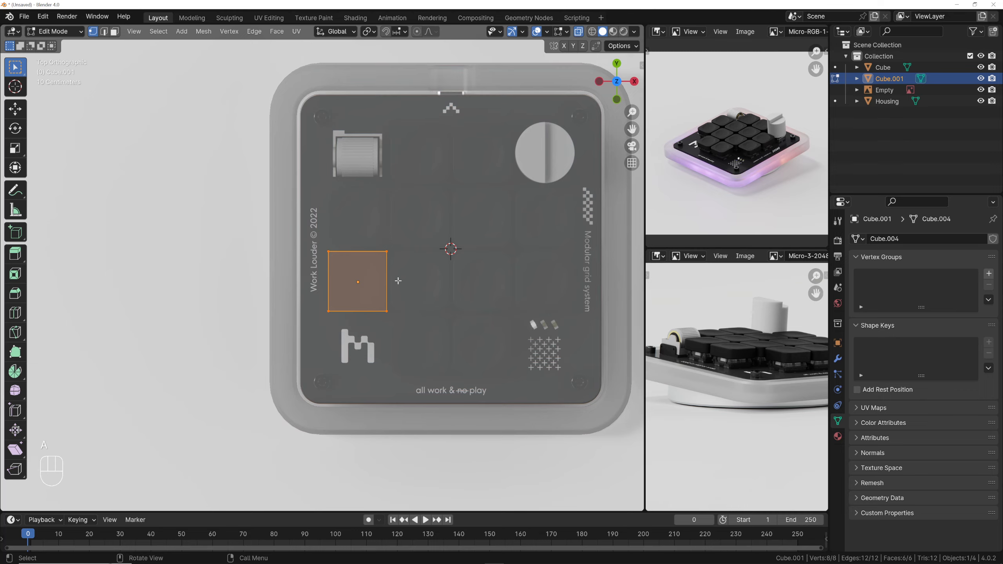
pyautogui.moveTo(398, 280); pyautogui.dragTo(372, 272, button='middle')
pyautogui.press('`')
pyautogui.click(443, 274)
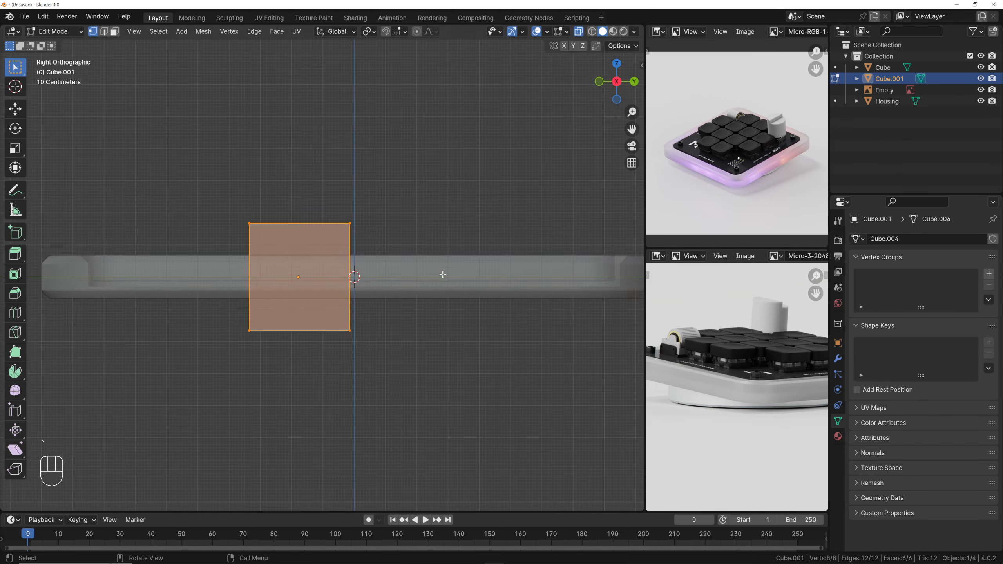
pyautogui.scroll(1, 443, 274)
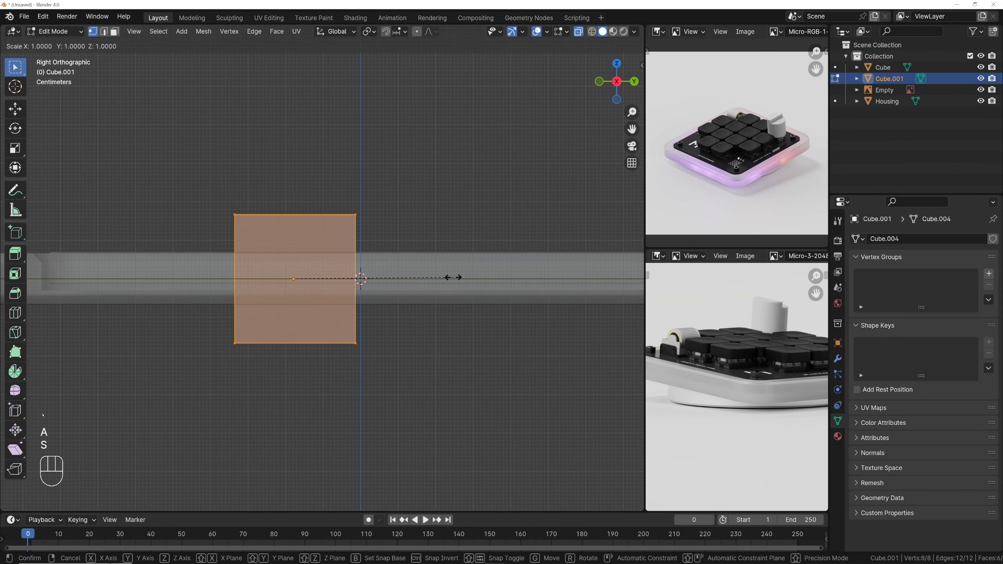
pyautogui.press('z')
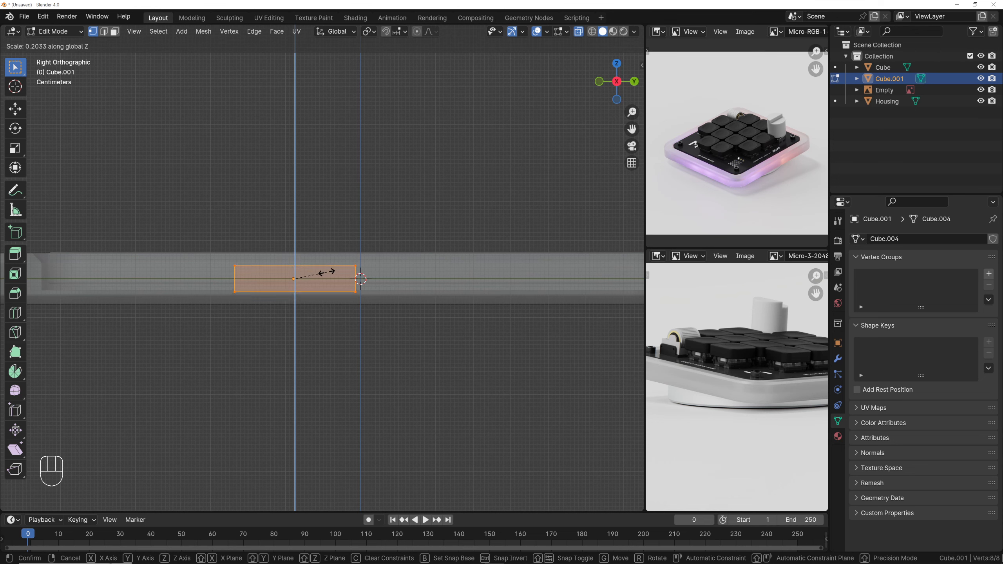
pyautogui.click(327, 271)
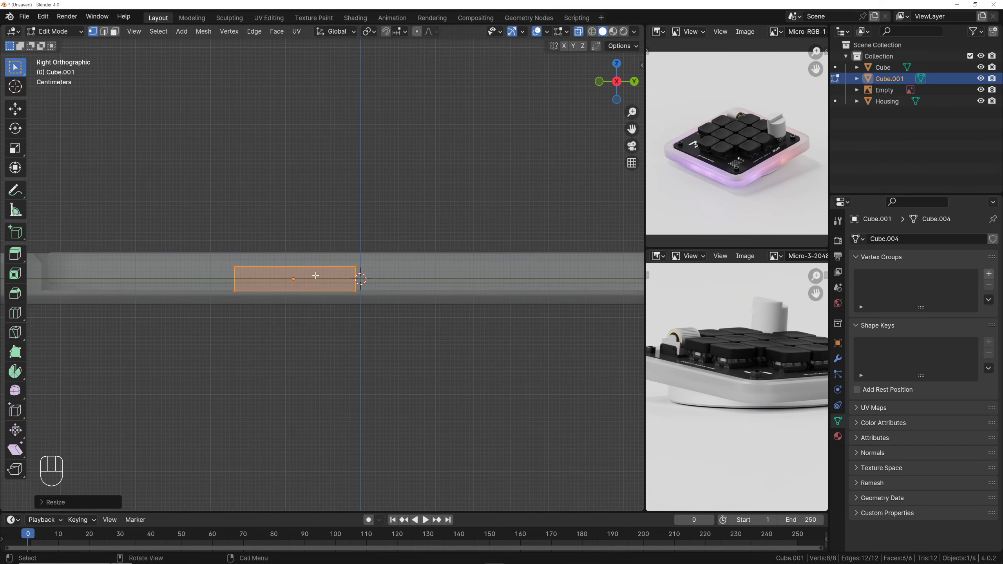
# Return to Object Mode, turn off X-ray and raise the flattened keycap block along Z above the top plate
pyautogui.moveTo(324, 272); pyautogui.dragTo(342, 292, button='middle')
pyautogui.press('Tab')
pyautogui.scroll(-3, 341, 292)
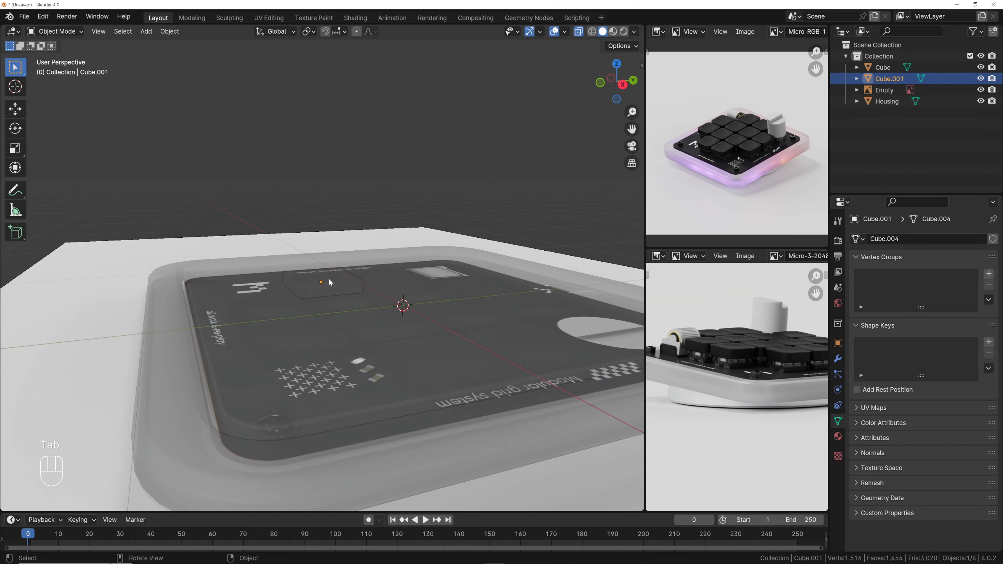
pyautogui.hotkey('alt', 'z')
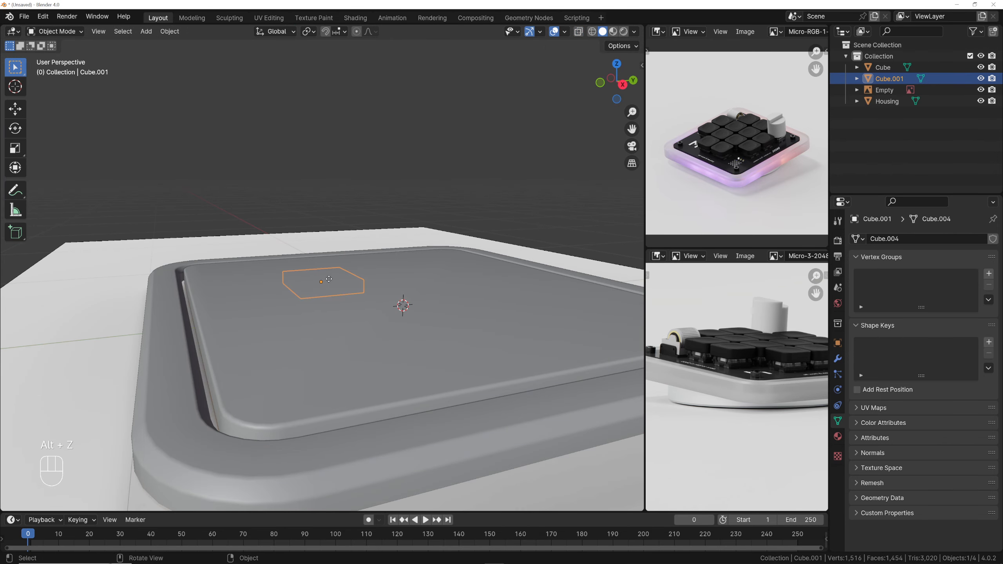
pyautogui.press('g')
pyautogui.press('z')
pyautogui.click(319, 245)
pyautogui.moveTo(317, 242); pyautogui.dragTo(341, 275, button='middle')
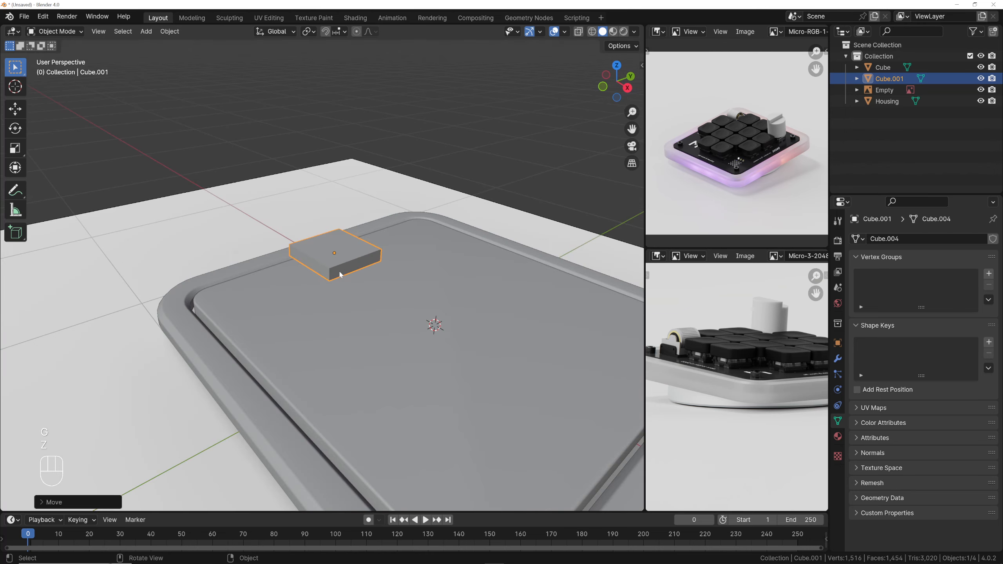
# Select all four vertical corner edges of the keycap block in Edit Mode using Select Similar
pyautogui.scroll(4, 343, 273)
pyautogui.press('Tab')
pyautogui.press('2')
pyautogui.click(338, 279)
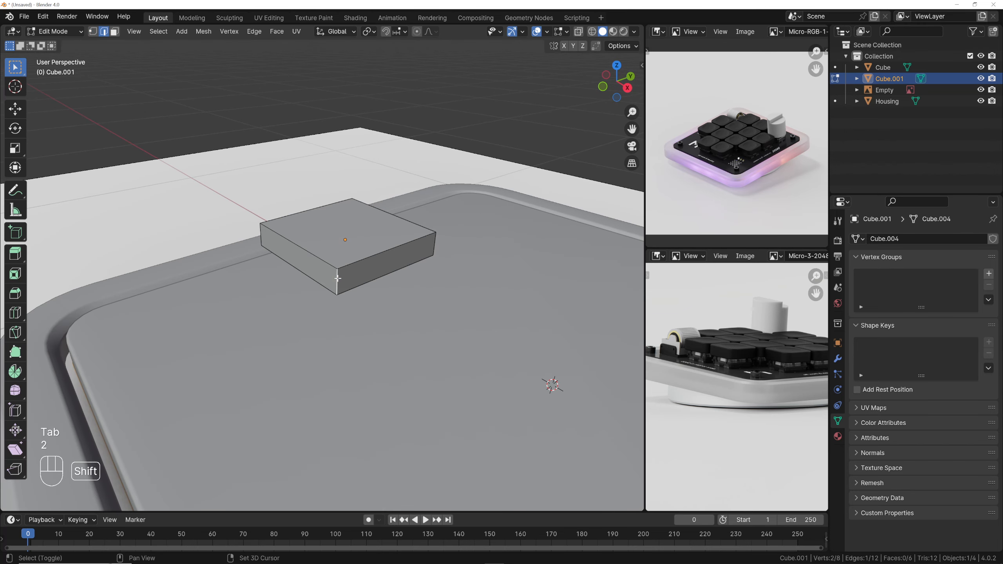
pyautogui.hotkey('shift', 'g')
pyautogui.click(337, 276)
# Trace the reference keycap's upper-right rounded corner with an annotation stroke in X-ray top view, ending with the selection tool active
pyautogui.press('`')
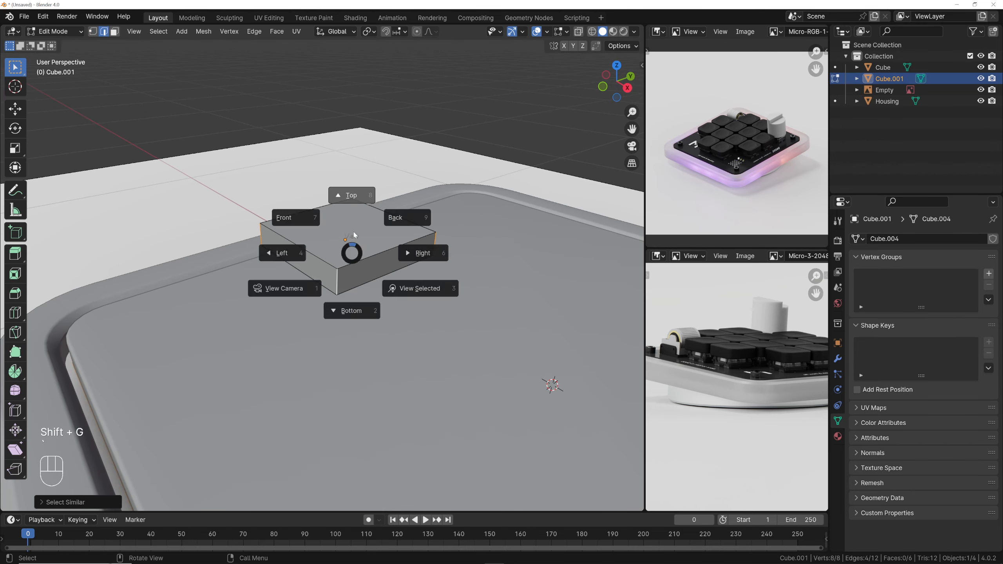
pyautogui.click(360, 226)
pyautogui.hotkey('alt', 'z')
pyautogui.scroll(5, 427, 269)
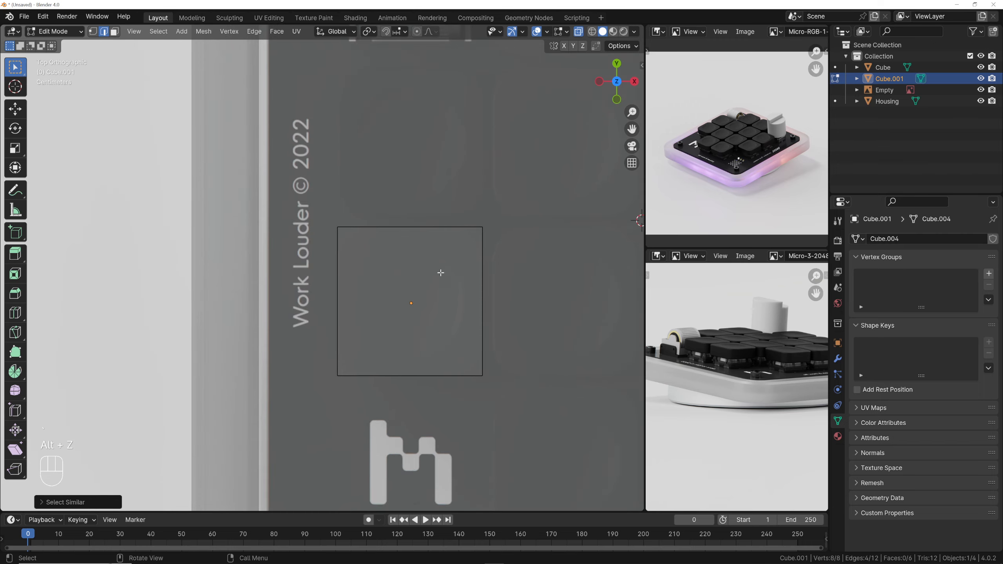
pyautogui.scroll(3, 440, 207)
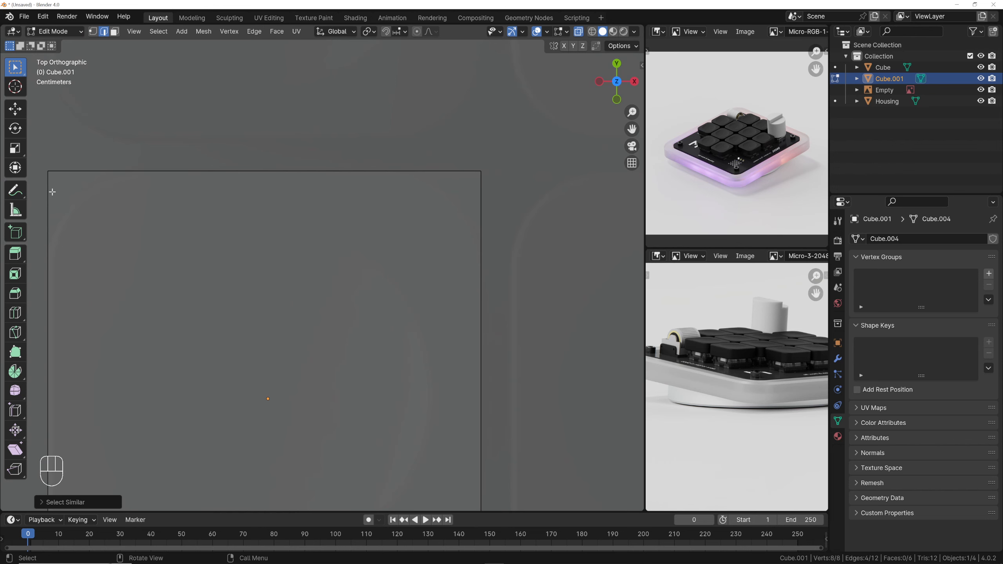
pyautogui.click(15, 191)
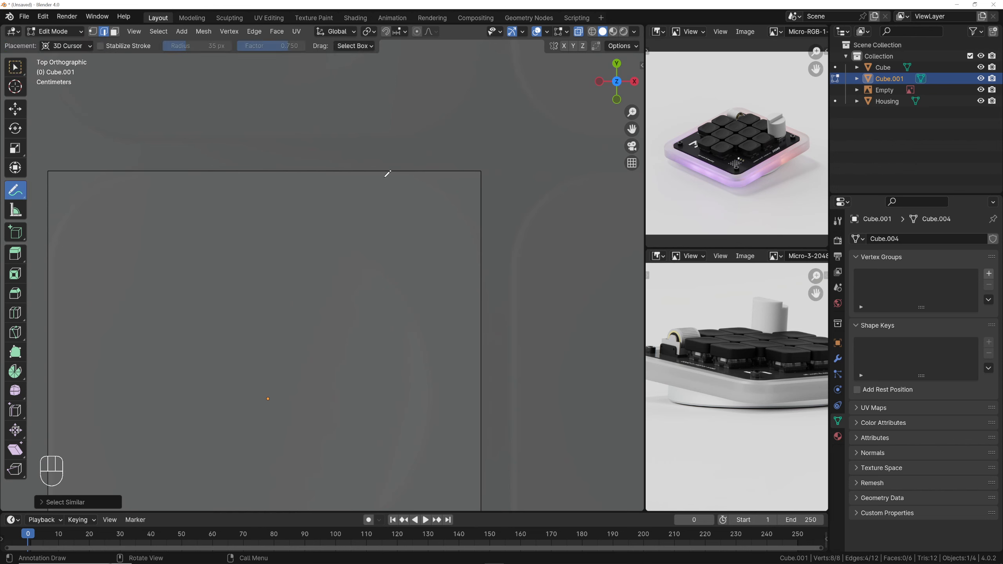
pyautogui.moveTo(364, 177)
pyautogui.mouseDown()
pyautogui.moveTo(387, 175)
pyautogui.moveTo(450, 204)
pyautogui.moveTo(485, 279)
pyautogui.mouseUp()
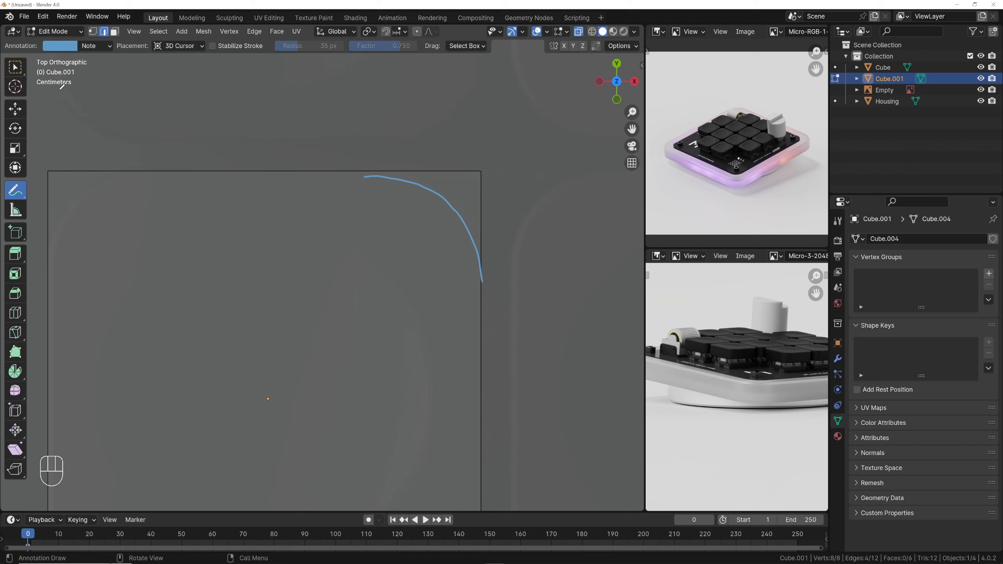
pyautogui.click(15, 67)
pyautogui.moveTo(441, 286); pyautogui.dragTo(369, 202, button='middle')
pyautogui.scroll(-2, 391, 222)
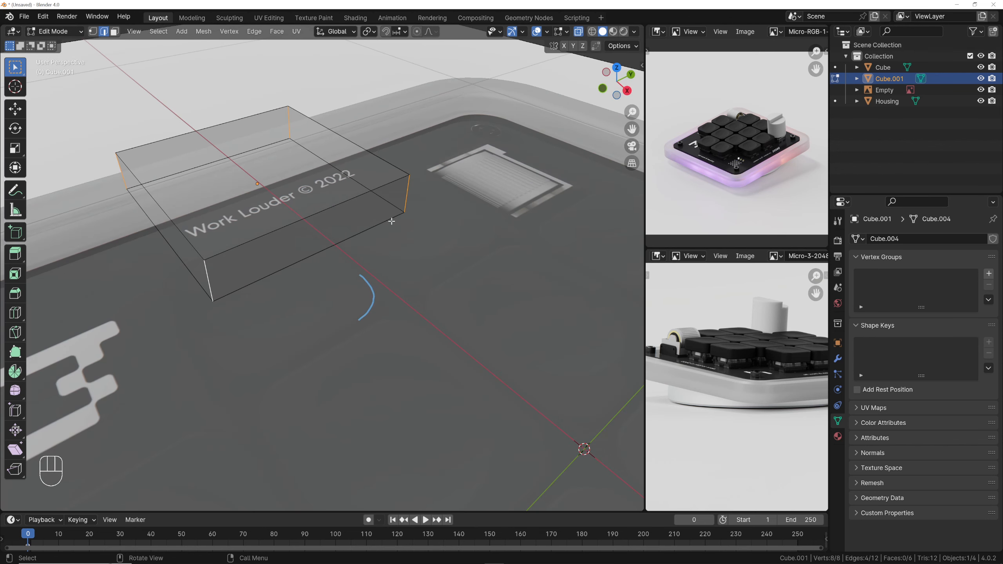
pyautogui.press('Tab')
pyautogui.press('Tab')
pyautogui.press('Tab')
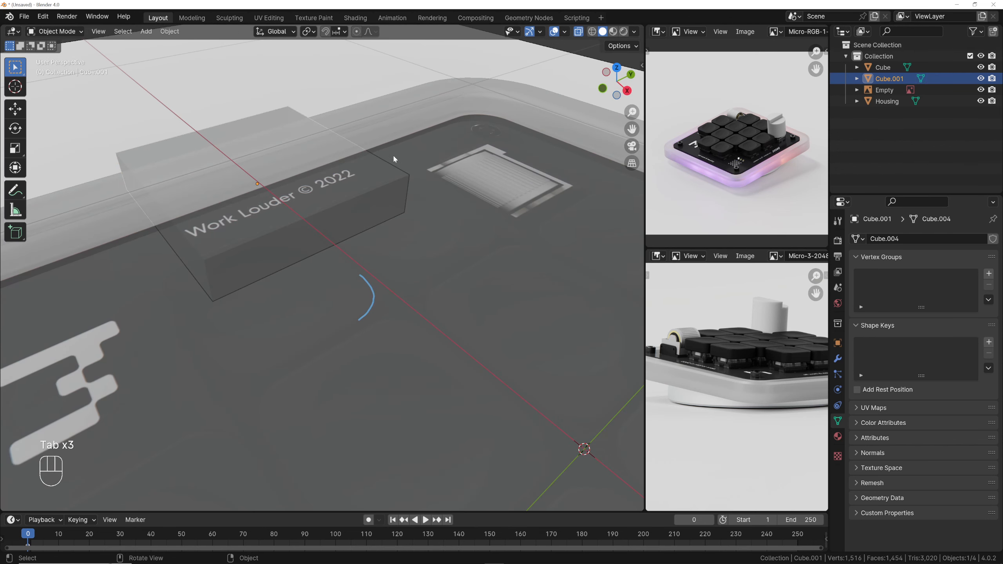
pyautogui.press('Tab')
# Bevel the four vertical corner edges in top view with 8 segments and a width of about 0.08 m, matching the annotated curve
pyautogui.press('`')
pyautogui.click(394, 65)
pyautogui.scroll(3, 420, 168)
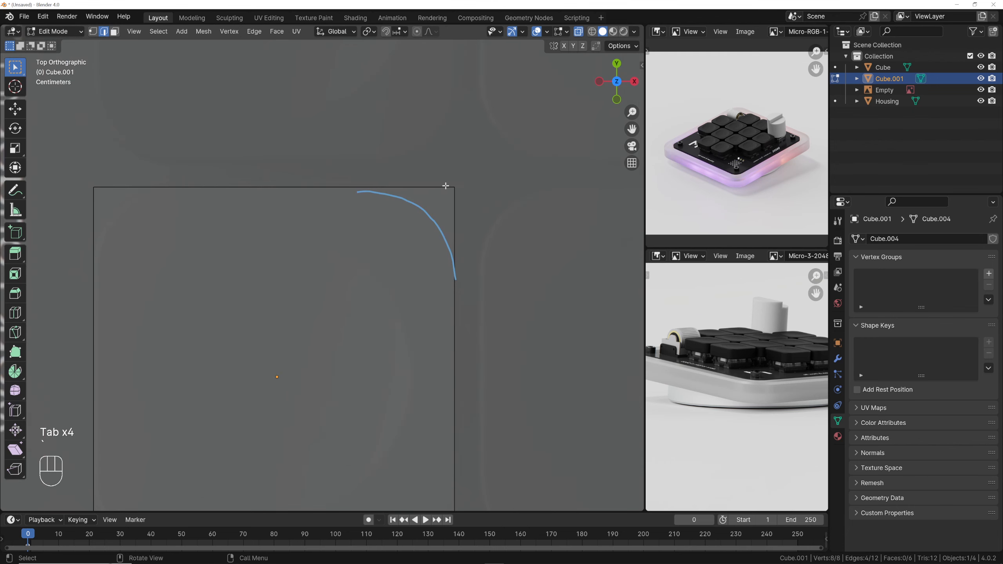
pyautogui.hotkey('ctrl', 'b')
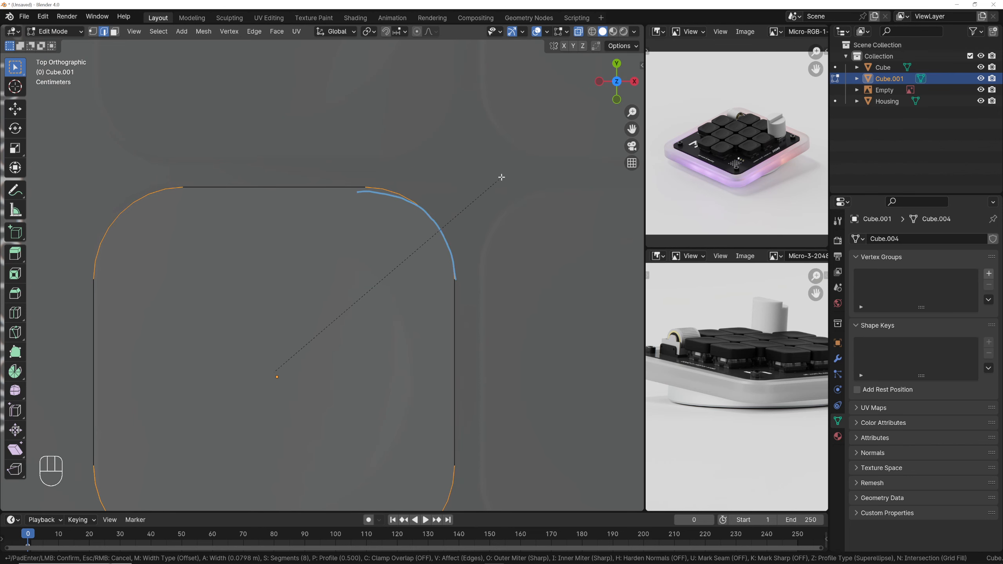
pyautogui.click(501, 178)
# Select the edge loops around the keycap's upper and lower outlines and compare them with a close-up of the side reference
pyautogui.scroll(-4, 496, 185)
pyautogui.moveTo(442, 272); pyautogui.dragTo(355, 217, button='middle')
pyautogui.scroll(-4, 357, 204)
pyautogui.scroll(2, 358, 203)
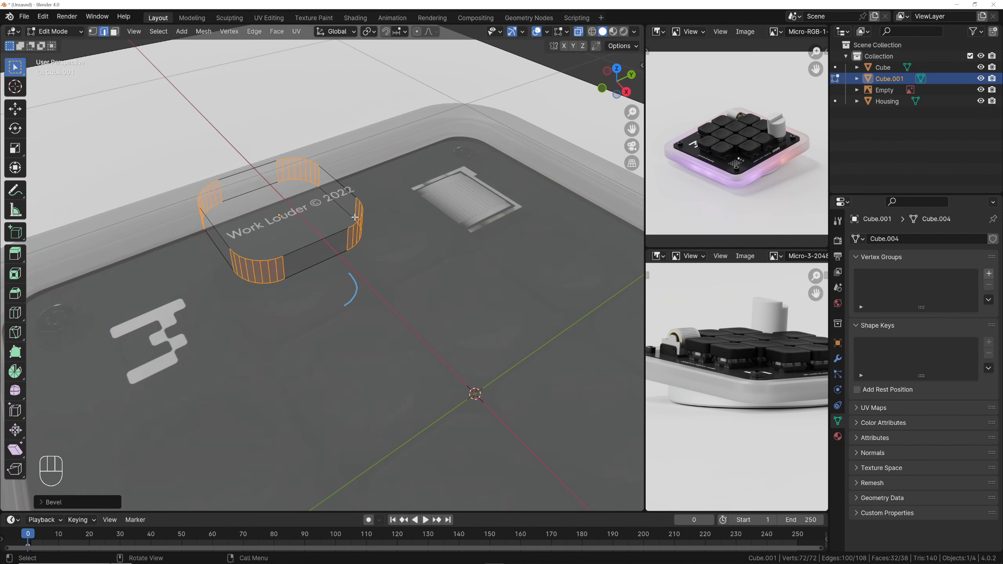
pyautogui.scroll(2, 355, 217)
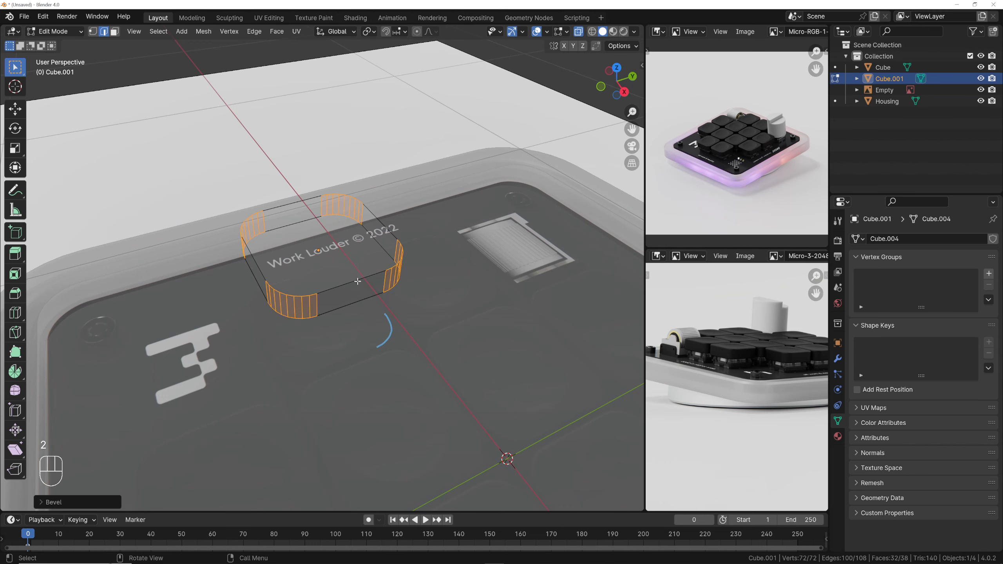
pyautogui.keyDown('alt'); pyautogui.click(358, 281); pyautogui.keyUp('alt')
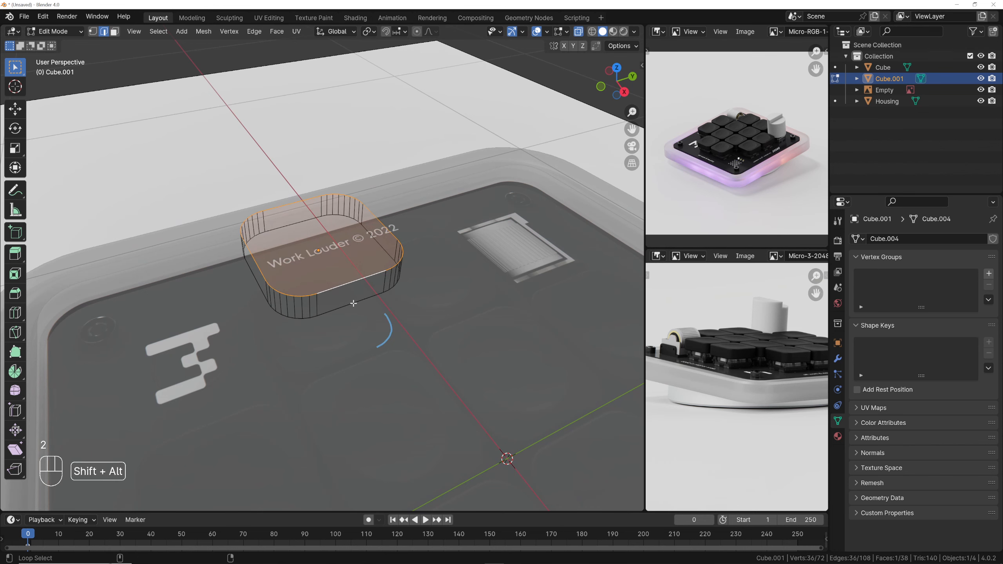
pyautogui.keyDown('alt'); pyautogui.keyDown('shift'); pyautogui.click(353, 303); pyautogui.keyUp('shift'); pyautogui.keyUp('alt')
pyautogui.moveTo(353, 304); pyautogui.dragTo(379, 288, button='middle')
pyautogui.scroll(3, 367, 291)
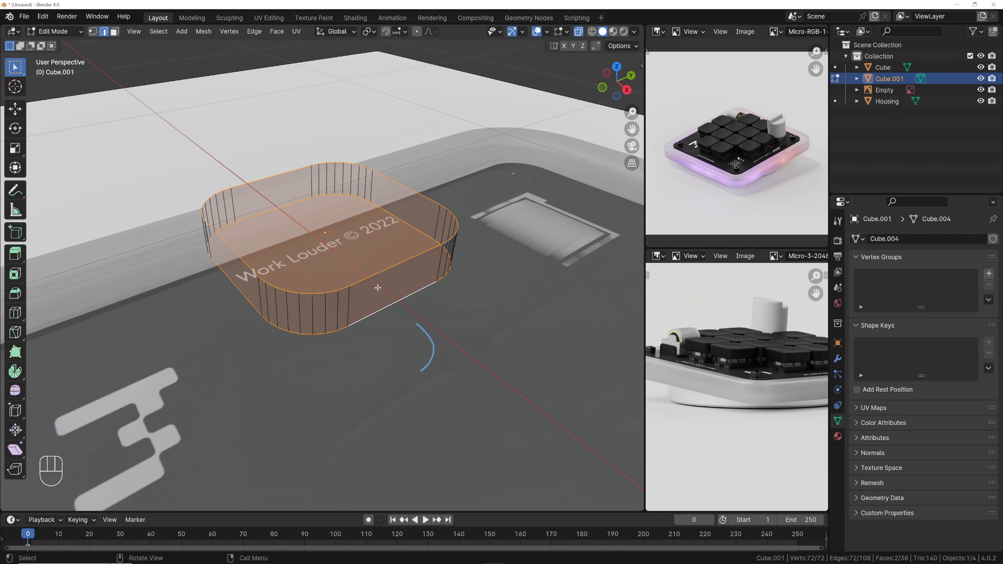
pyautogui.scroll(1, 378, 288)
pyautogui.scroll(-1, 398, 295)
pyautogui.scroll(4, 739, 348)
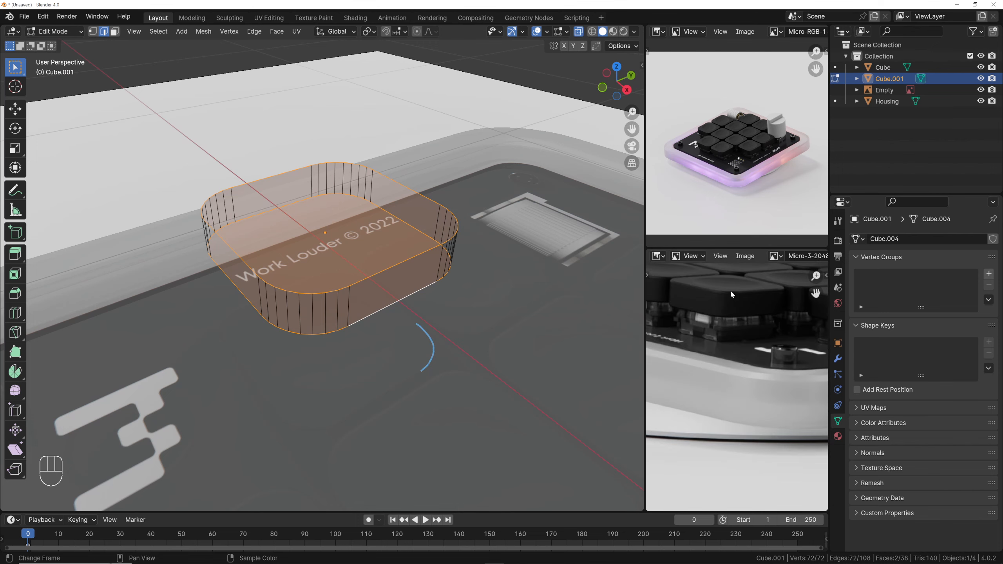
pyautogui.moveTo(396, 280); pyautogui.dragTo(452, 276, button='middle')
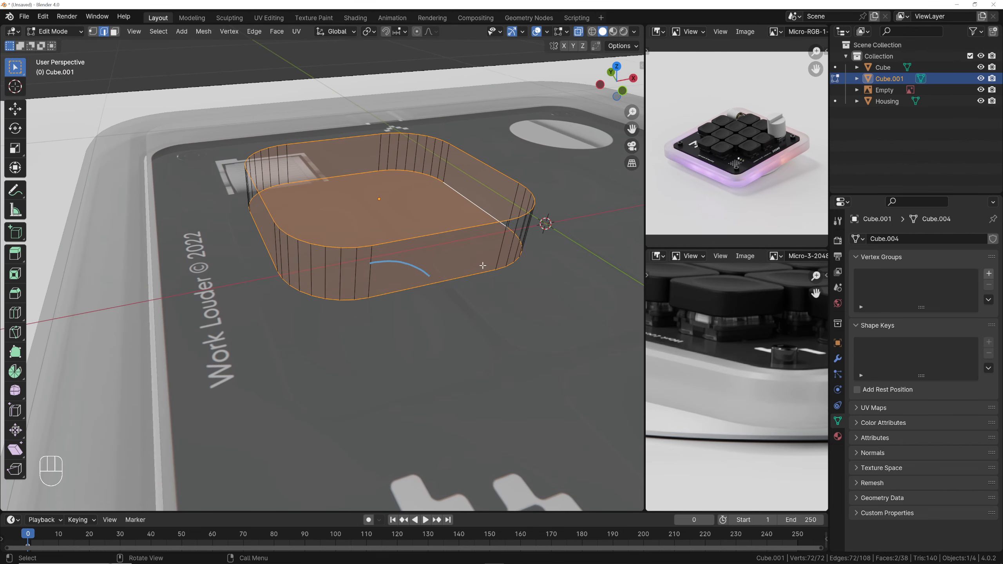
# Bevel the edge loops around the keycap's upper and lower outlines with 6 segments and a width of about 0.004 m
pyautogui.hotkey('ctrl', 'b')
pyautogui.press('shift')
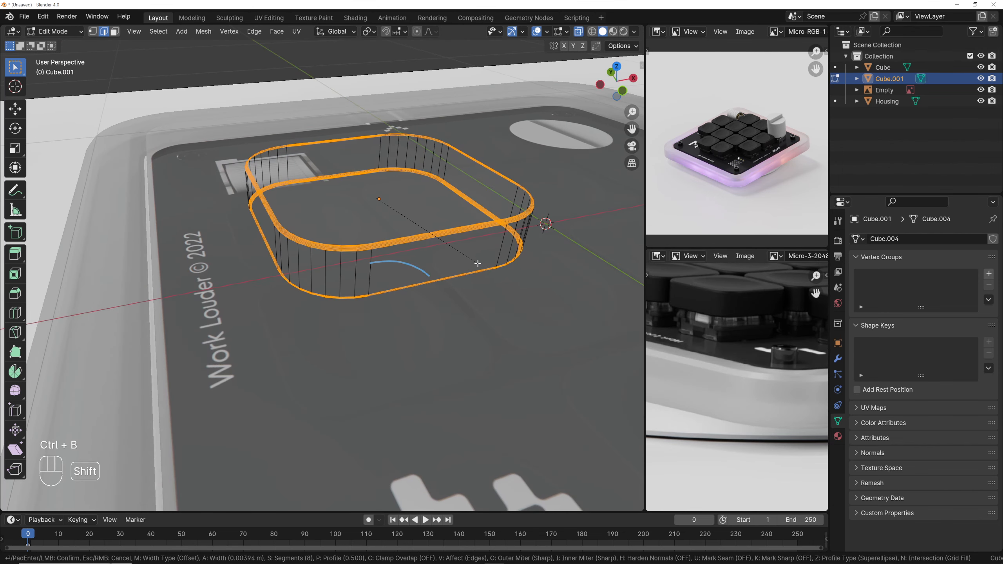
pyautogui.scroll(-2, 477, 264)
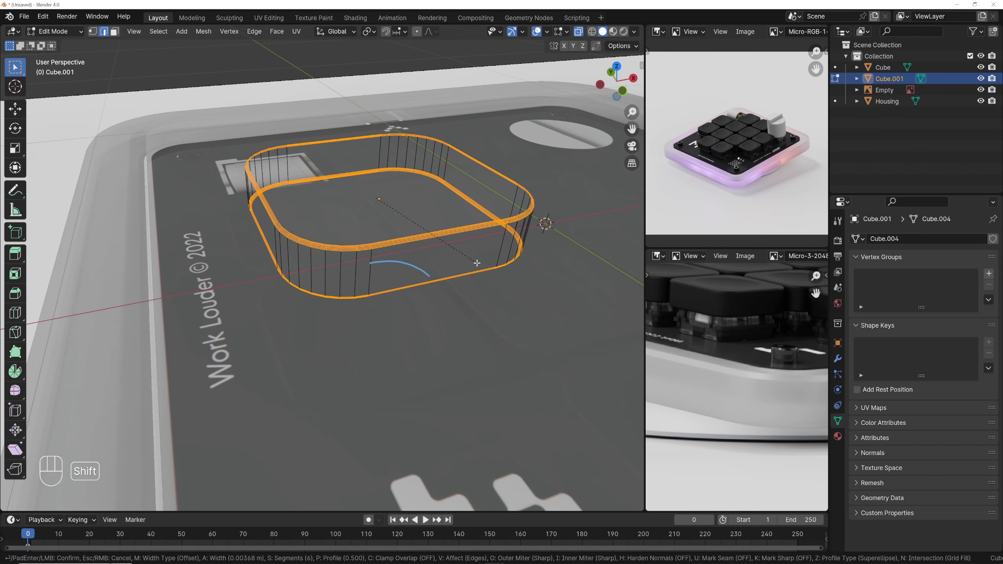
pyautogui.click(479, 264)
pyautogui.scroll(-3, 476, 263)
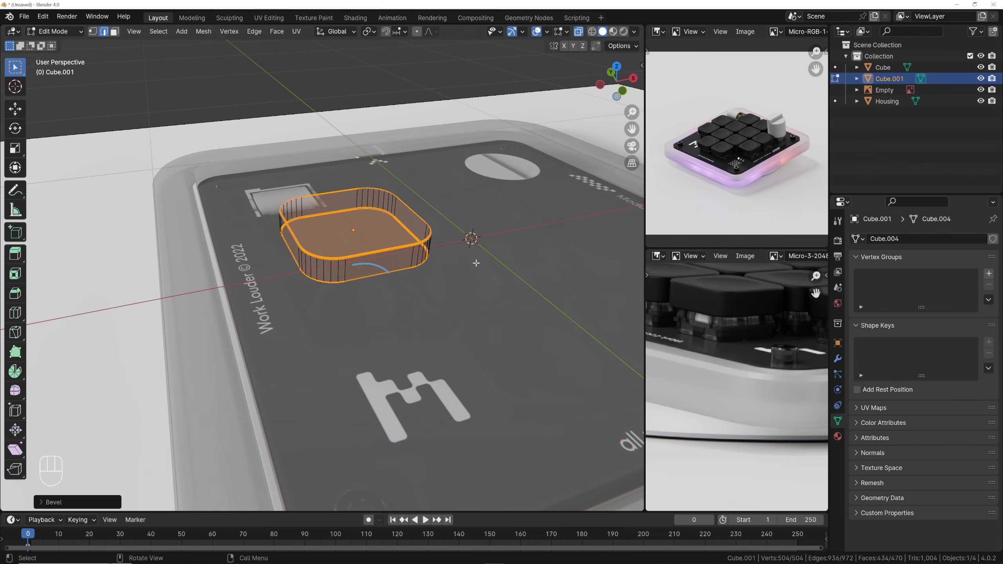
# Turn off X-ray, return to Object Mode and inspect the keycap's beveled rims from several angles
pyautogui.hotkey('alt', 'z')
pyautogui.press('Tab')
pyautogui.moveTo(464, 265); pyautogui.dragTo(347, 231, button='middle')
pyautogui.moveTo(347, 230); pyautogui.dragTo(348, 232, button='right')
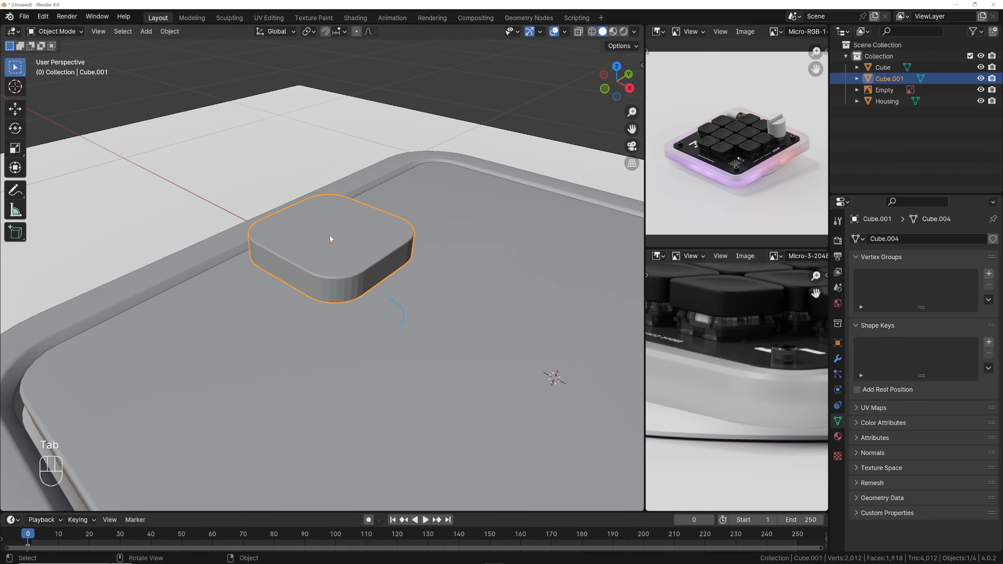
pyautogui.moveTo(348, 233); pyautogui.dragTo(364, 205, button='middle')
pyautogui.press('Tab')
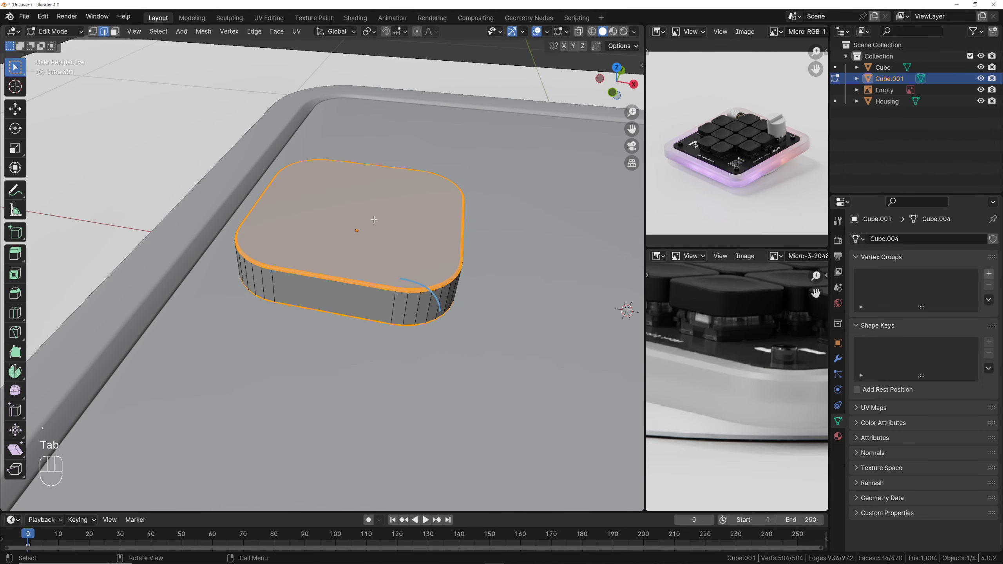
pyautogui.press('Tab')
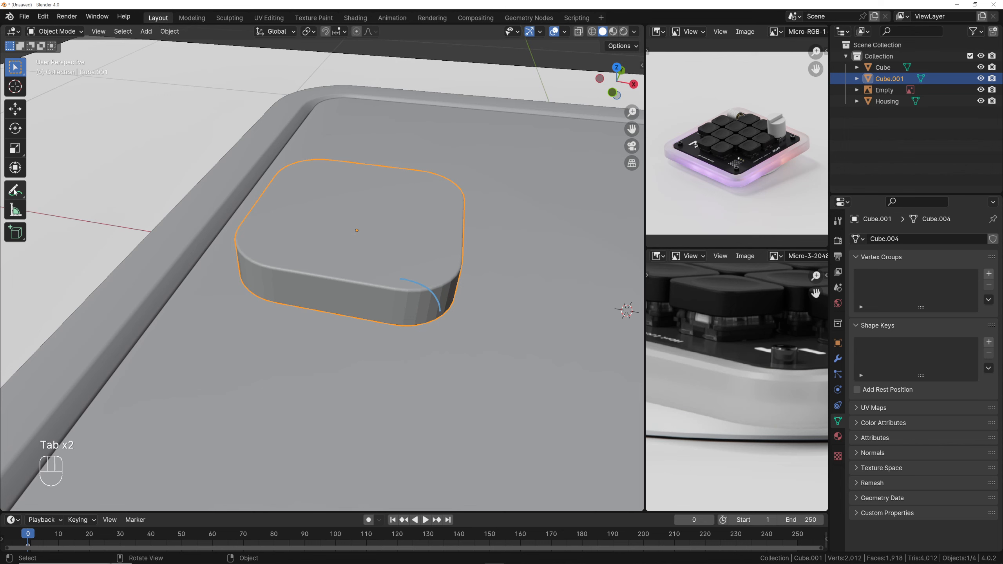
# Scribble a freehand annotation stroke across the keycap's front side with the Annotate tool
pyautogui.moveTo(13, 192); pyautogui.dragTo(68, 196)
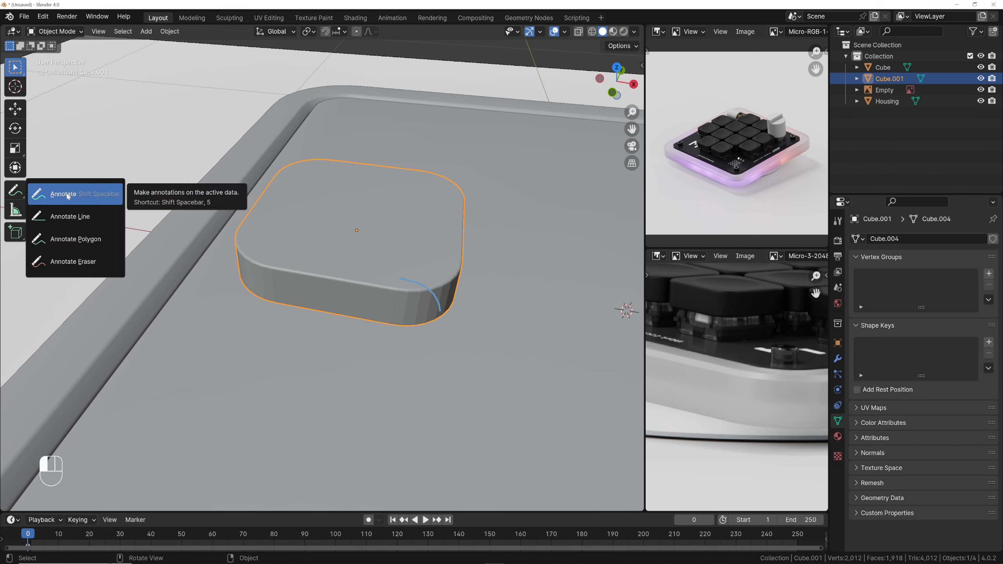
pyautogui.click(68, 196)
pyautogui.moveTo(320, 273)
pyautogui.mouseDown()
pyautogui.moveTo(414, 293)
pyautogui.moveTo(483, 290)
pyautogui.mouseUp()
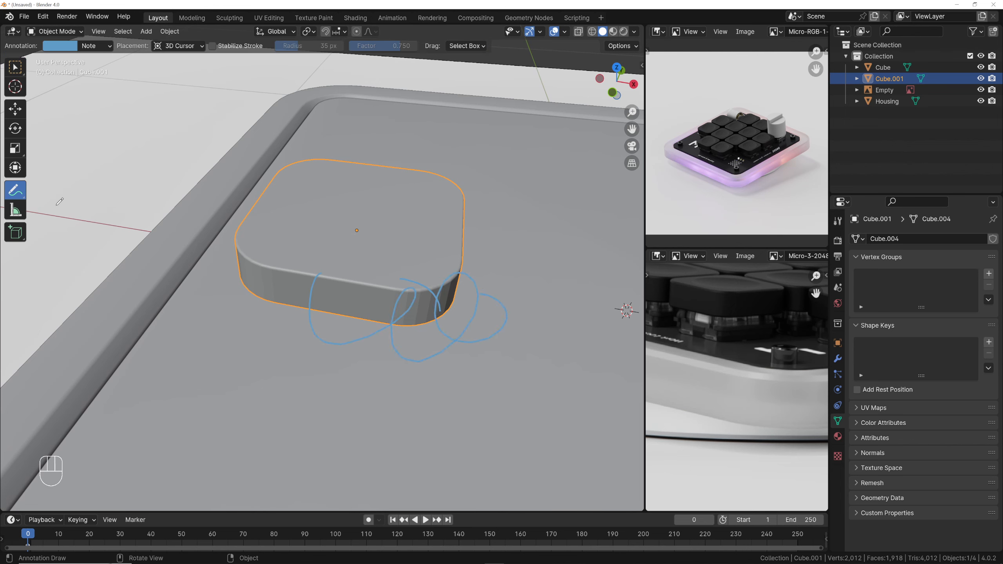
# Erase all annotation strokes around the keycap with the Annotate Eraser and return to the selection tool
pyautogui.moveTo(20, 196)
pyautogui.mouseDown()
pyautogui.moveTo(50, 193)
pyautogui.moveTo(81, 226)
pyautogui.moveTo(69, 241)
pyautogui.moveTo(46, 199)
pyautogui.moveTo(79, 263)
pyautogui.mouseUp()
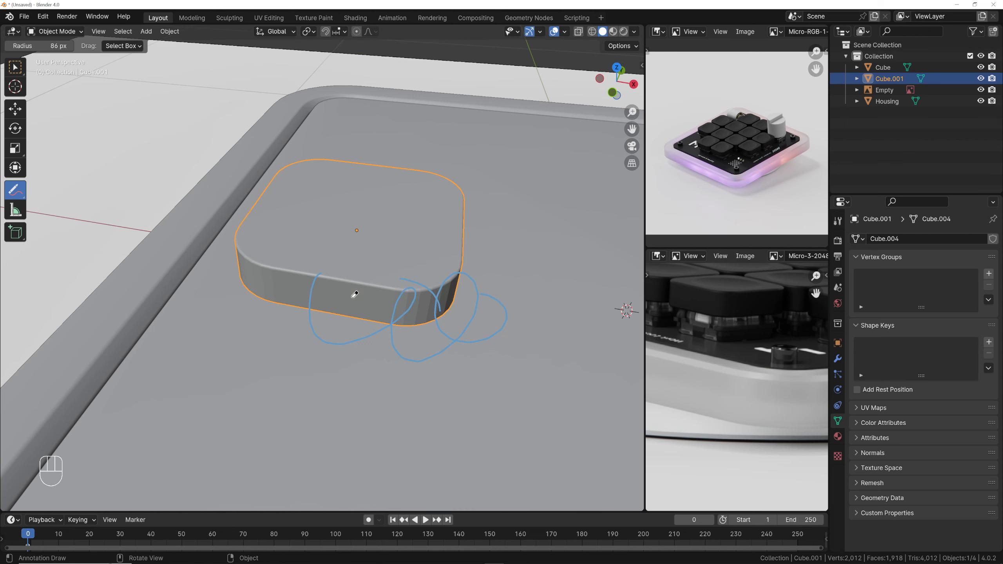
pyautogui.moveTo(355, 295)
pyautogui.mouseDown()
pyautogui.moveTo(367, 346)
pyautogui.moveTo(480, 279)
pyautogui.mouseUp()
pyautogui.moveTo(429, 325); pyautogui.dragTo(456, 323)
pyautogui.click(12, 196)
pyautogui.click(18, 70)
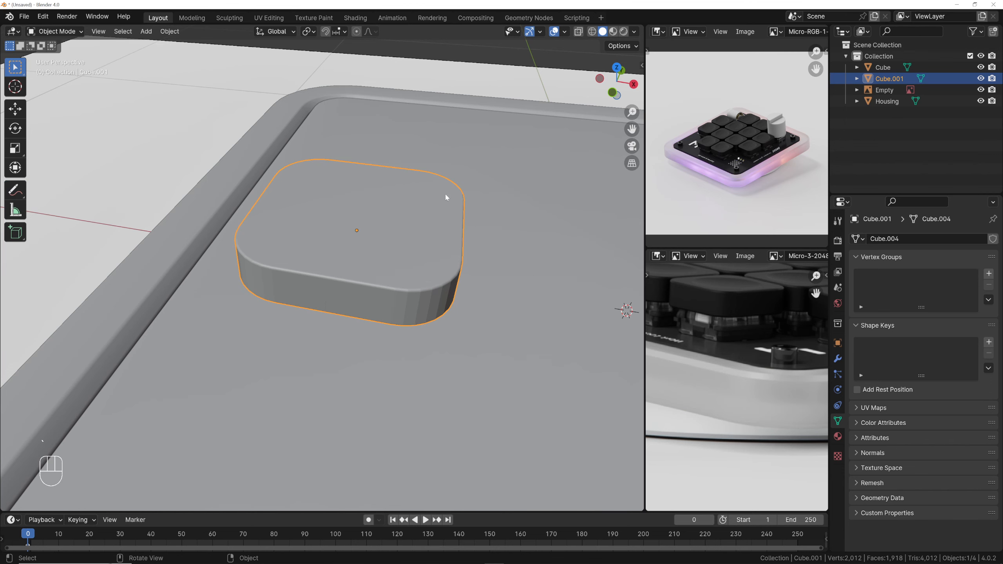
# Select only the keycap's large top face in Edit Mode, using face selection in top view
pyautogui.press('`')
pyautogui.press('Tab')
pyautogui.press('3')
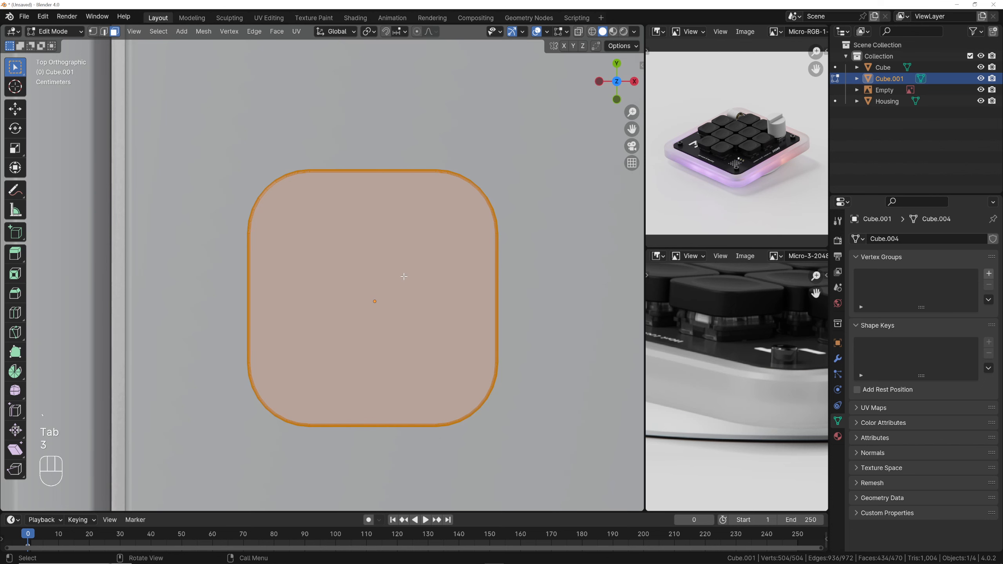
pyautogui.click(398, 288)
pyautogui.moveTo(405, 305); pyautogui.dragTo(392, 267, button='middle')
pyautogui.click(393, 242)
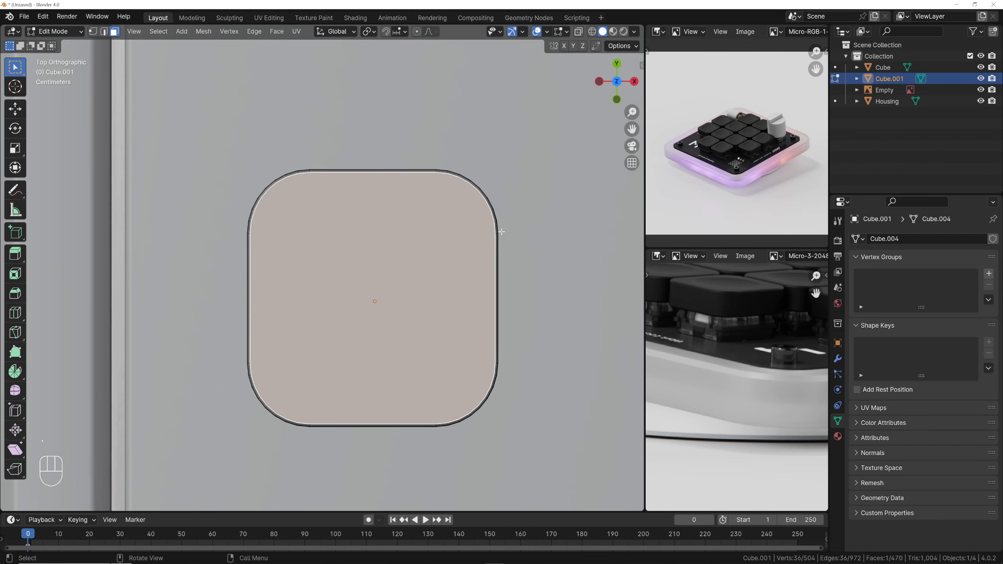
# Inset the keycap's top face by about 0.02 m and round the inner face with the LoopTools Circle operation
pyautogui.press('i')
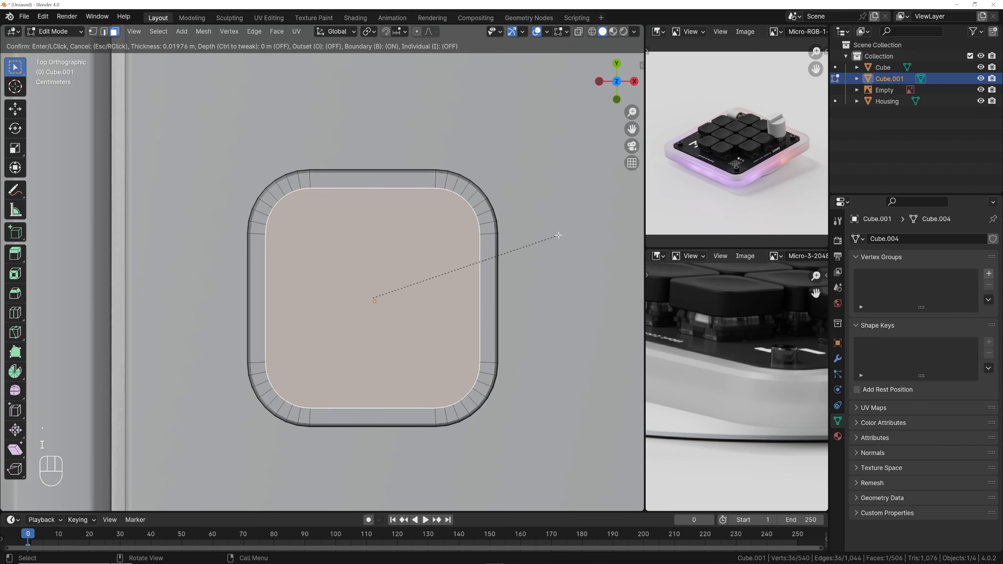
pyautogui.click(541, 235)
pyautogui.rightClick(397, 228)
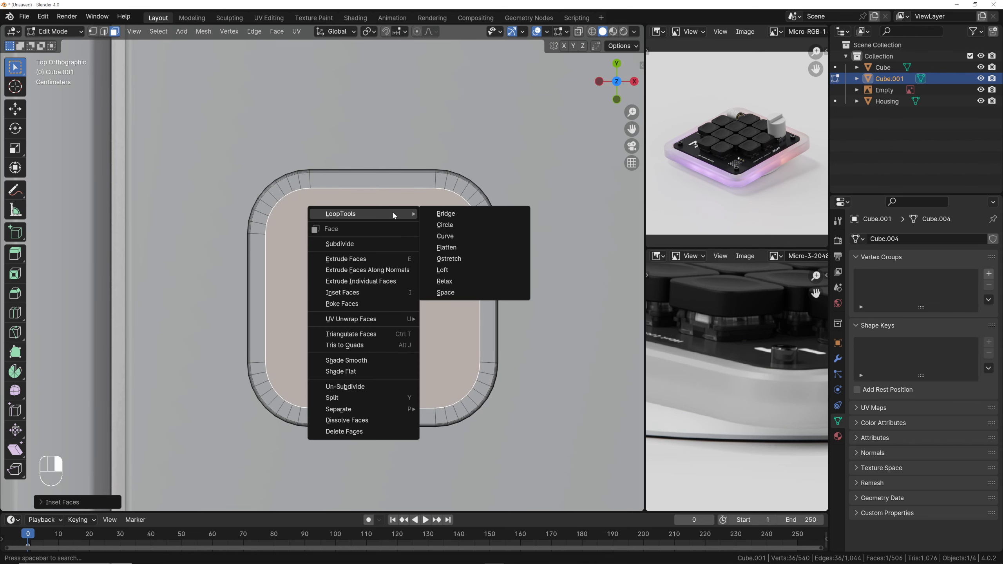
pyautogui.click(457, 226)
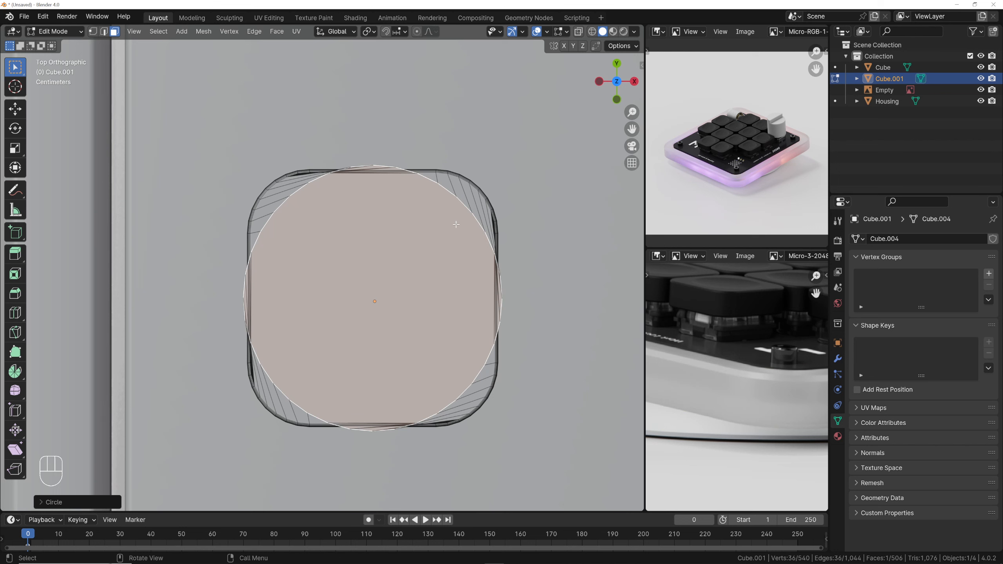
# Look up the LoopTools add-on in the preferences by searching for "loop", and close the preferences
pyautogui.click(42, 16)
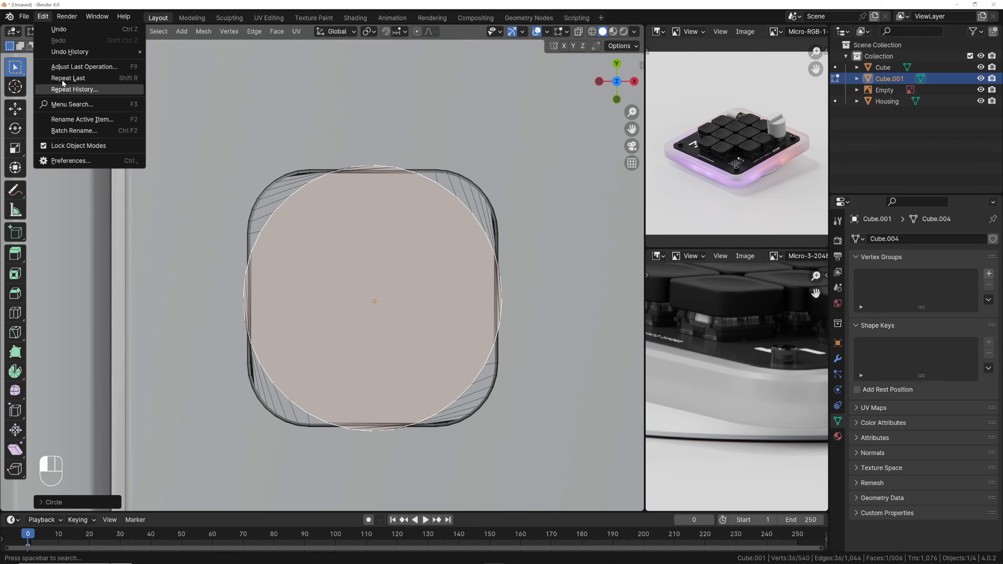
pyautogui.click(63, 161)
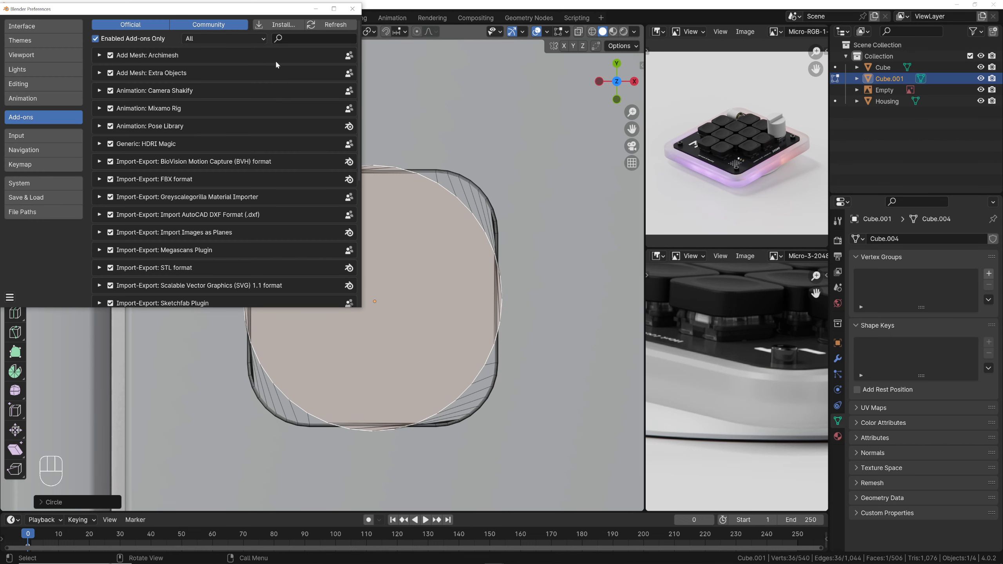
pyautogui.click(302, 44)
pyautogui.write('loop')
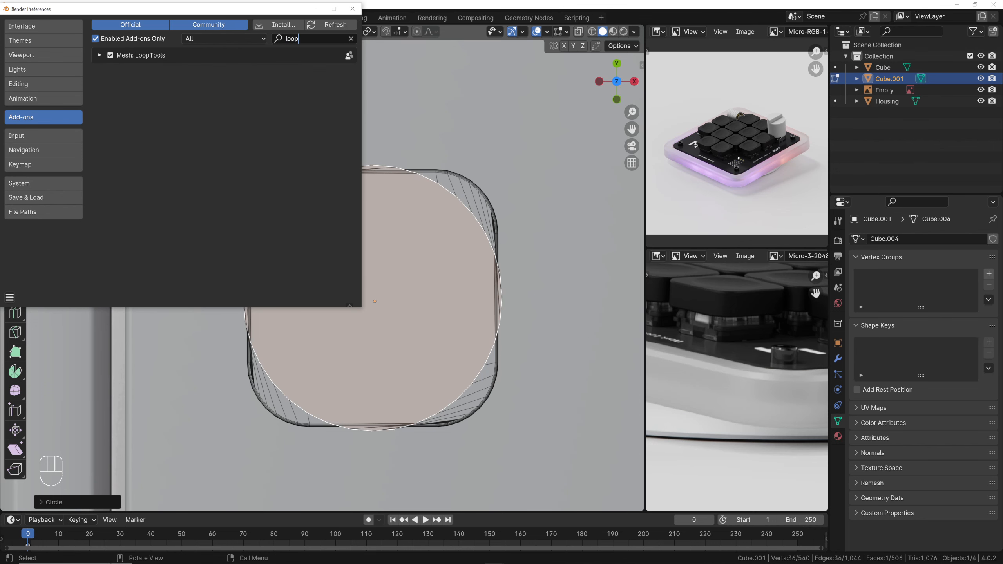
pyautogui.click(352, 9)
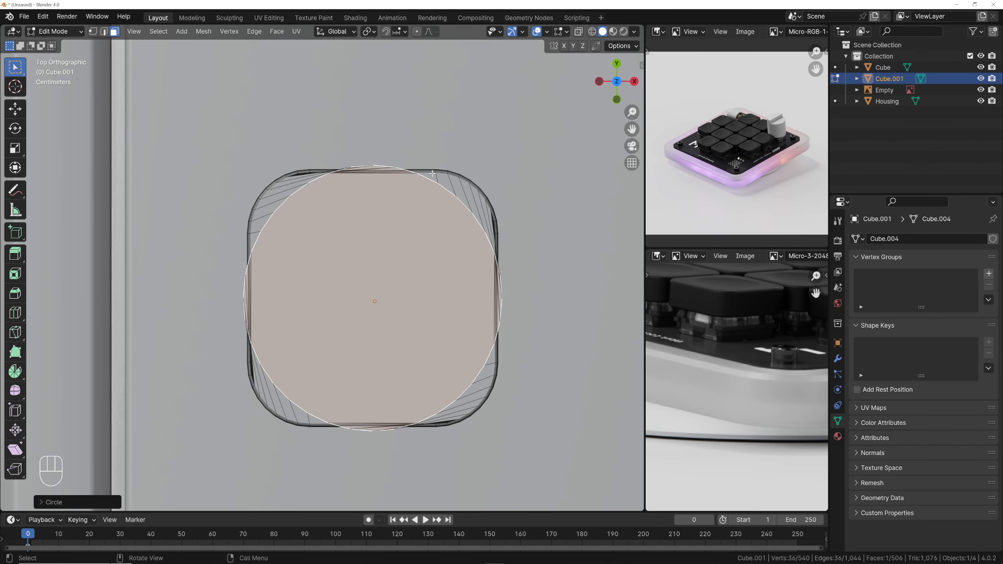
# Scale the circular face down inside the keycap's top outline and rotate it so the connecting edges run evenly to the corners
pyautogui.press('s')
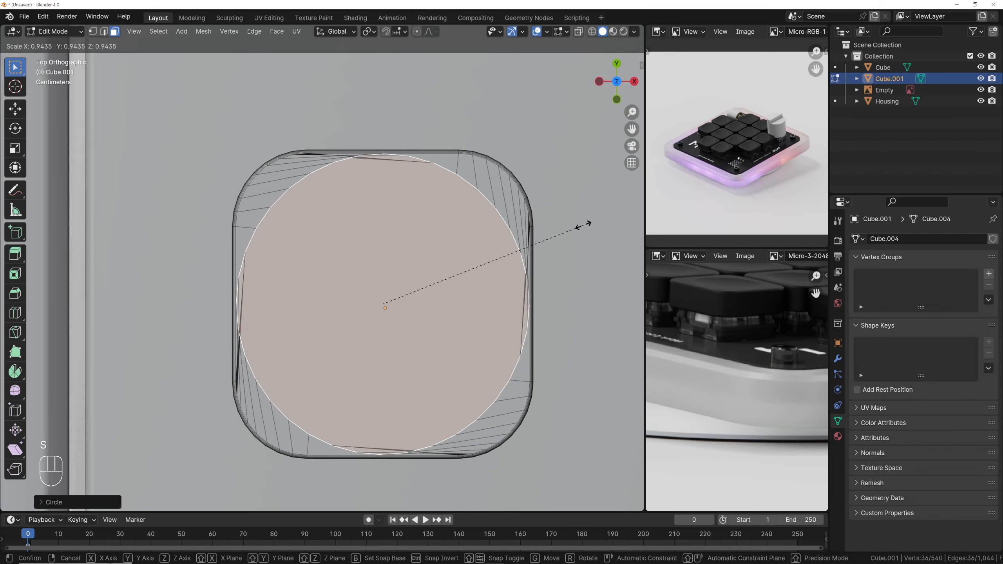
pyautogui.click(557, 223)
pyautogui.press('r')
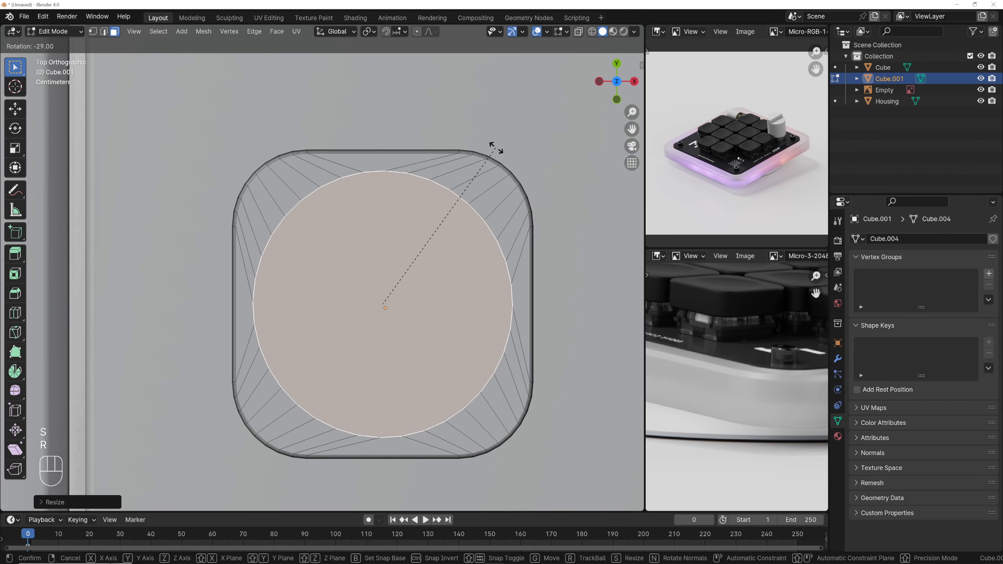
pyautogui.press('shift')
pyautogui.click(399, 110)
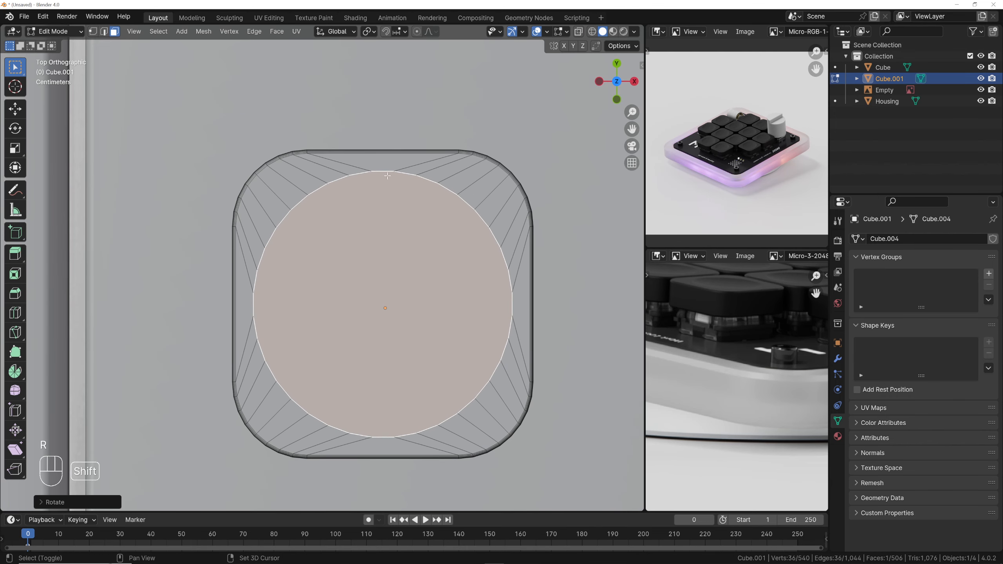
pyautogui.press('r')
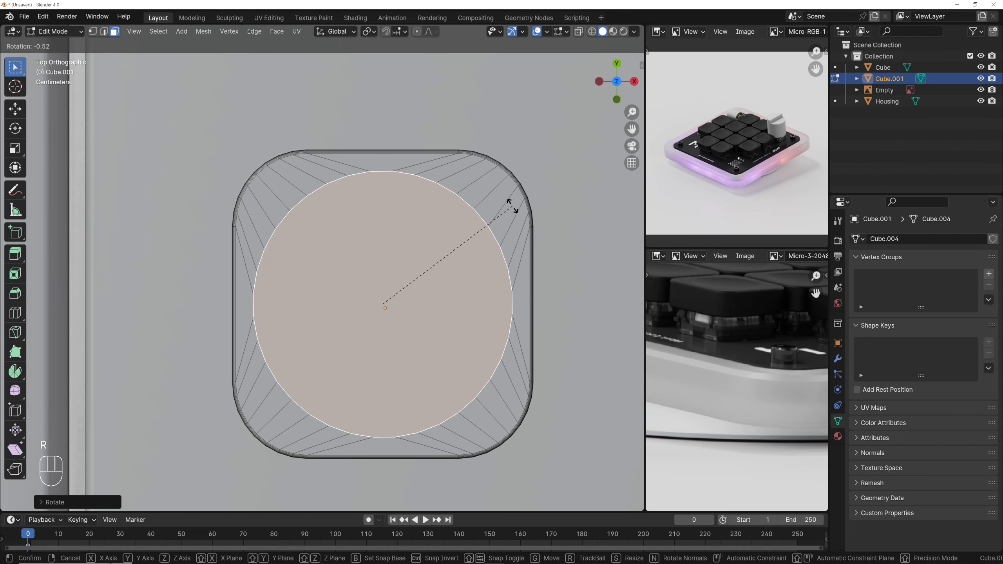
pyautogui.press('shift')
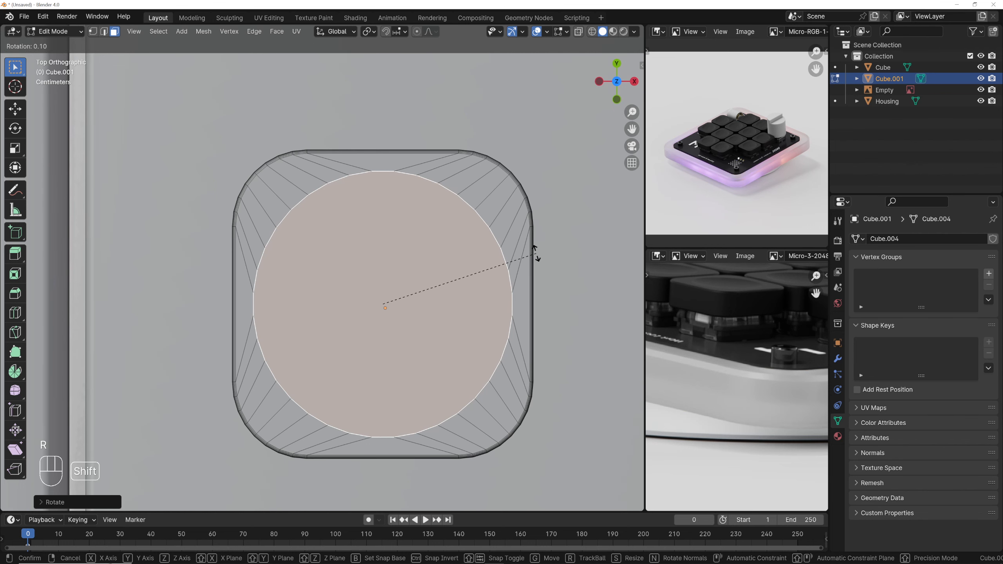
pyautogui.click(535, 251)
# Turn on X-ray and inset the circular face twice, by about 0.004 m and about 0.002 m, as tight supporting loops
pyautogui.hotkey('alt', 'z')
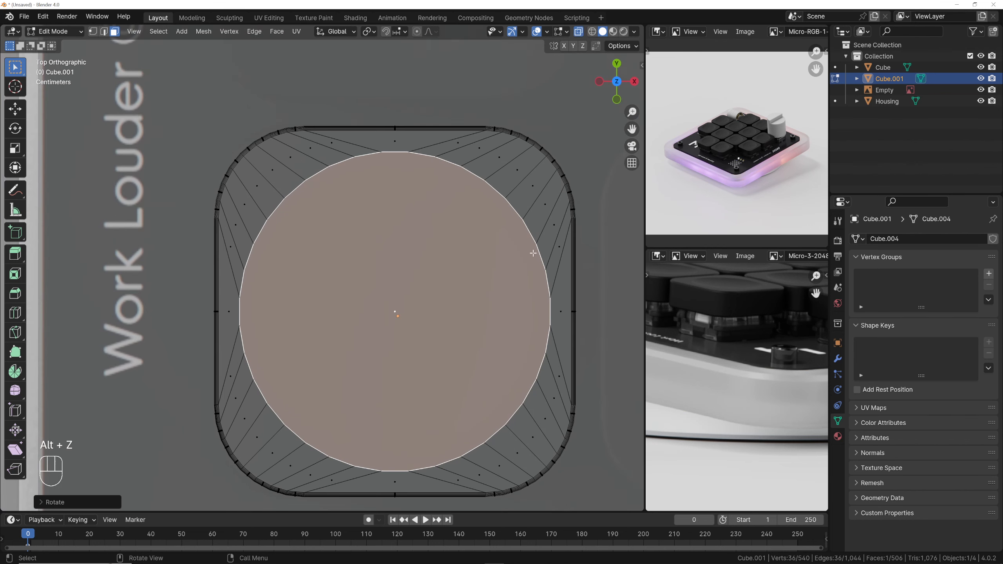
pyautogui.scroll(-4, 521, 259)
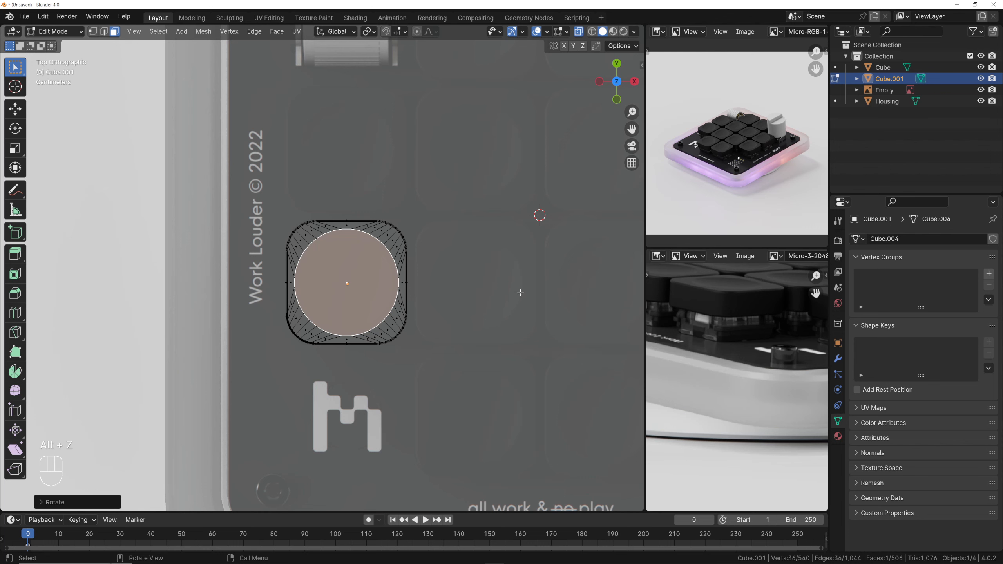
pyautogui.scroll(2, 353, 342)
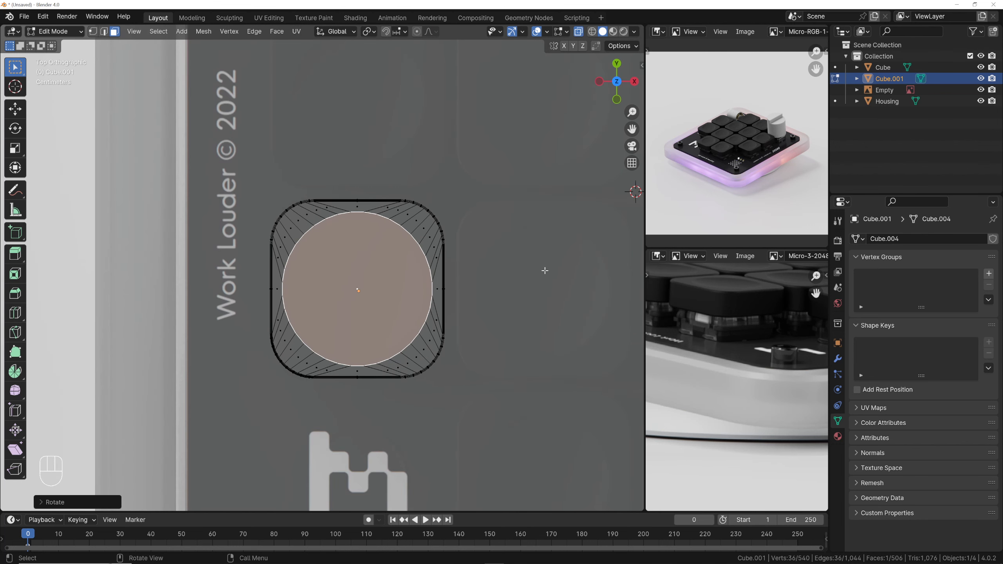
pyautogui.scroll(-2, 740, 294)
pyautogui.scroll(1, 411, 293)
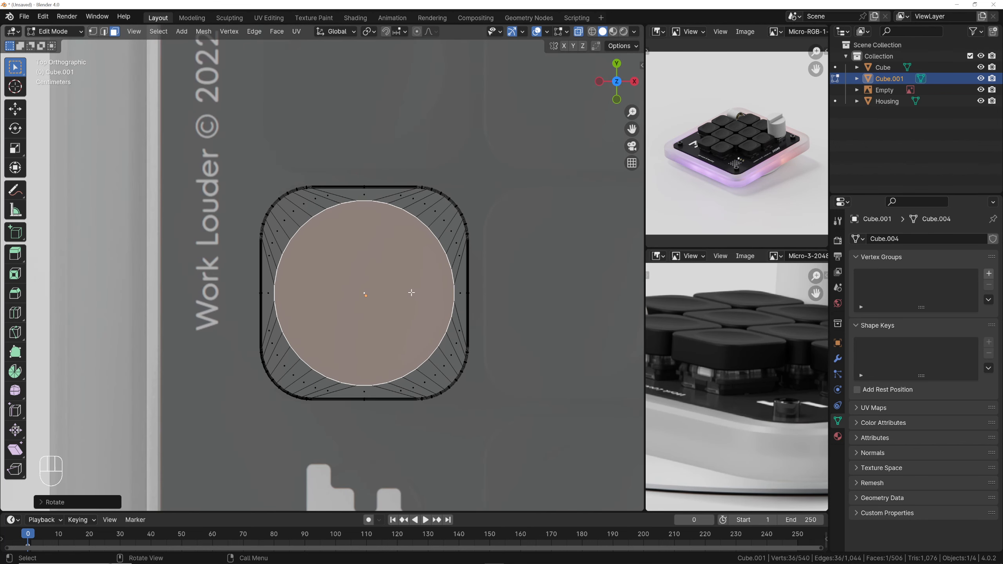
pyautogui.scroll(2, 367, 273)
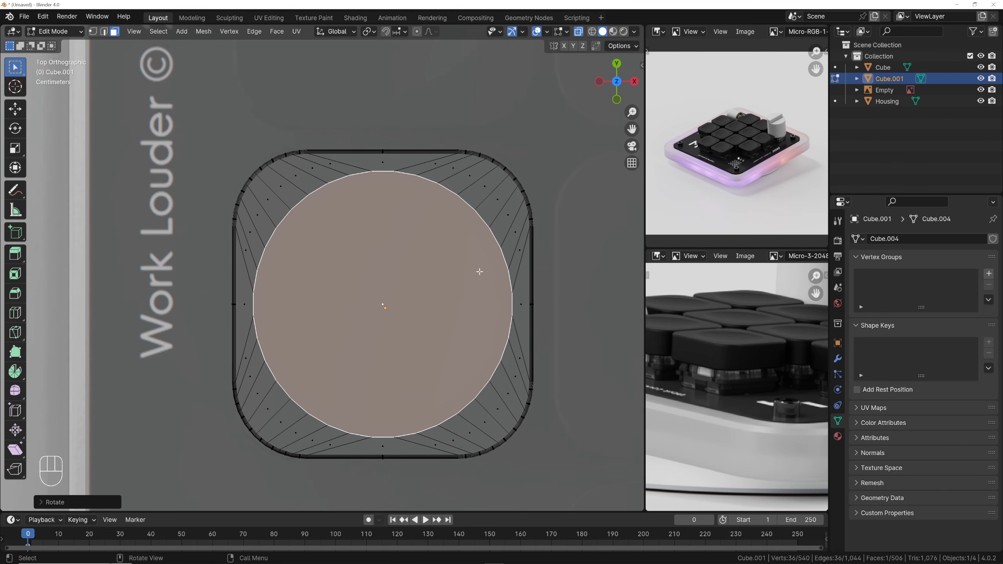
pyautogui.press('i')
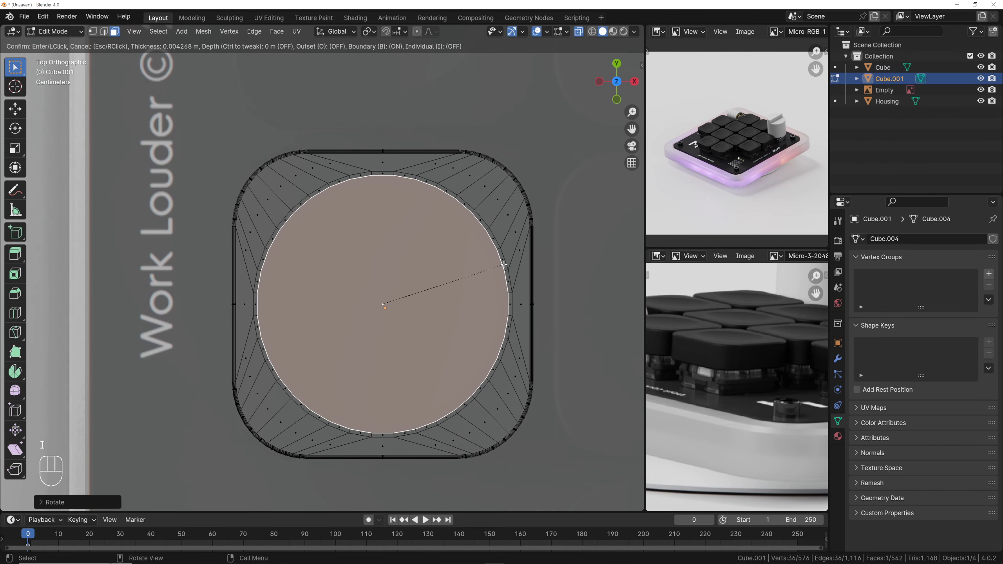
pyautogui.click(505, 264)
pyautogui.press('i')
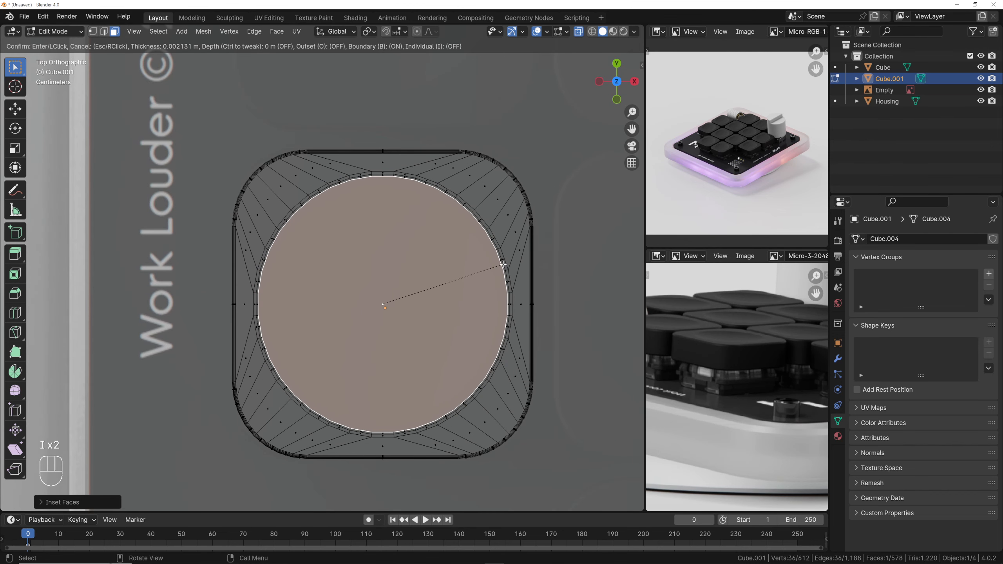
pyautogui.click(502, 264)
# Inset the circular face once more by a wider amount and repeat that inset six times toward the centre
pyautogui.press('i')
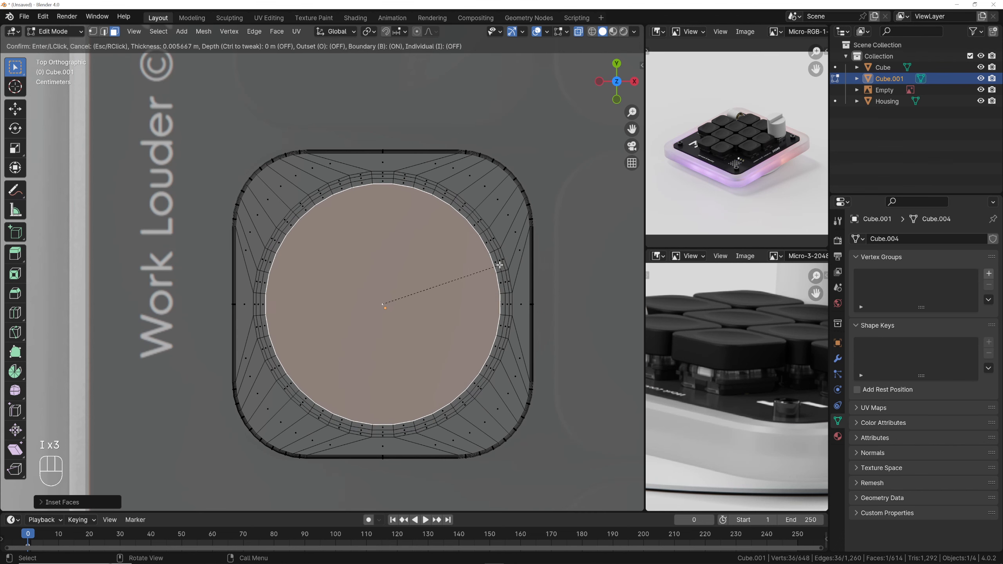
pyautogui.click(496, 265)
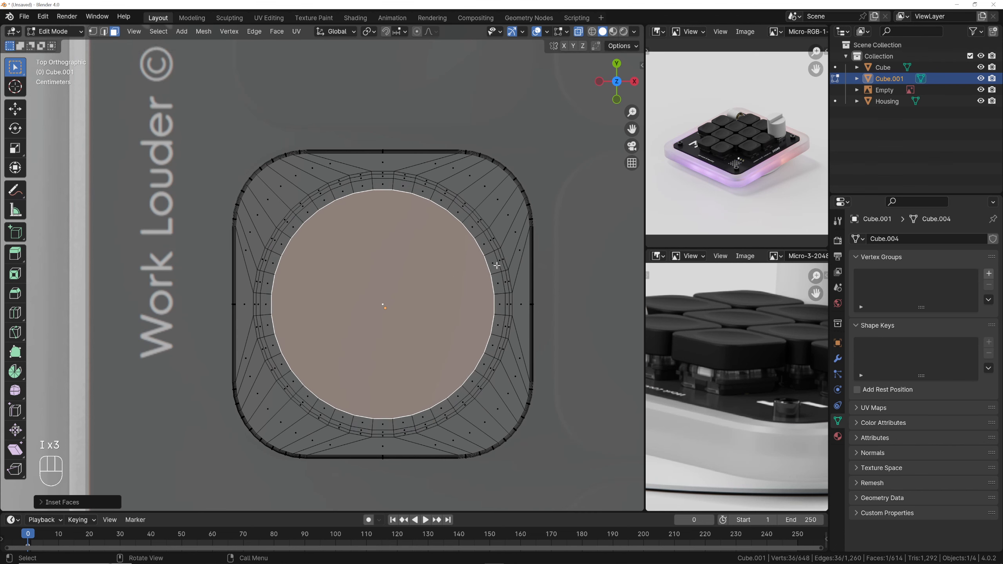
pyautogui.hotkey('shift', 'r')
pyautogui.hotkey('shift', 'r')
pyautogui.hotkey('shift', 'r')
pyautogui.hotkey('shift', 'r')
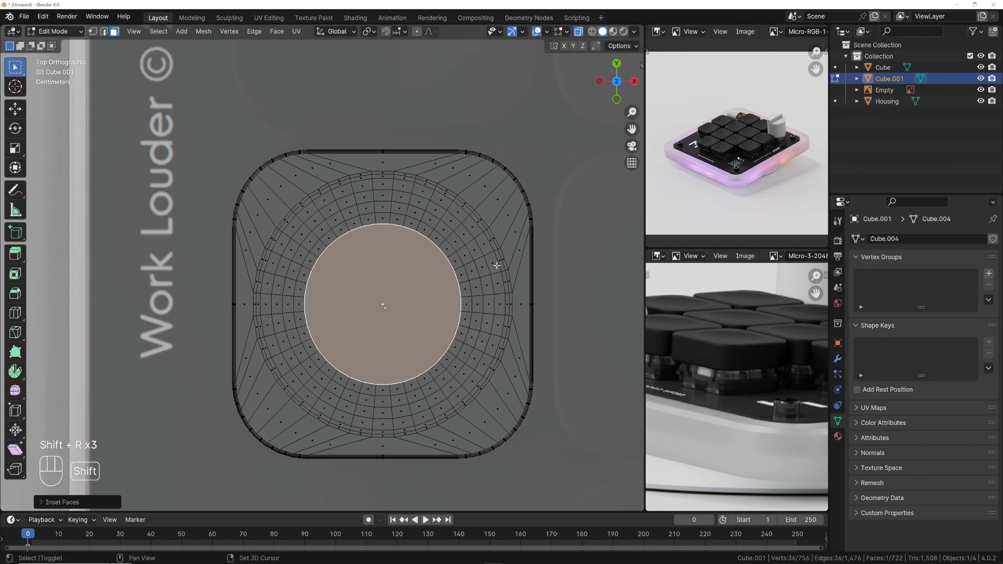
pyautogui.hotkey('shift', 'r')
pyautogui.hotkey('shift', 'r')
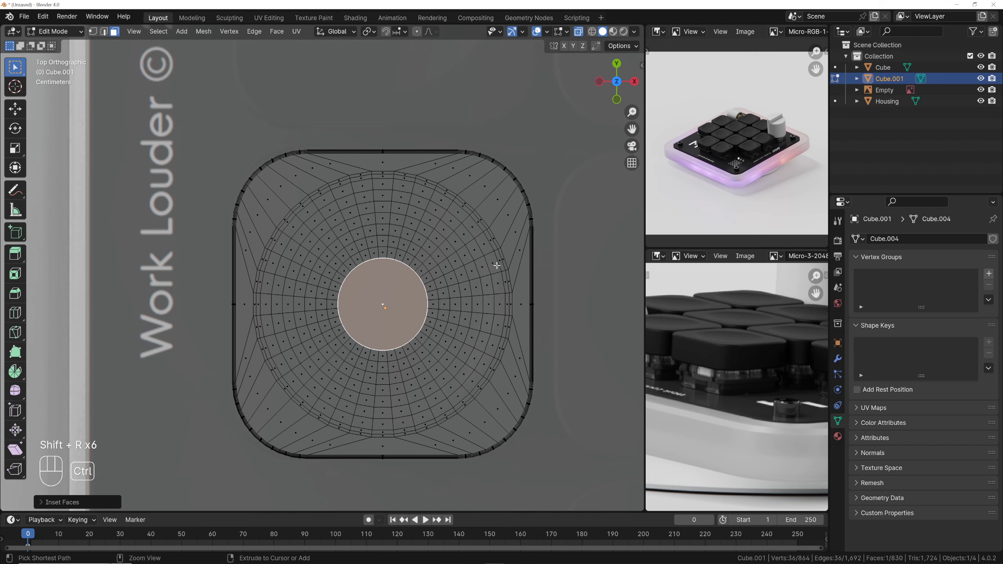
# Undo the last wide inset of the circular face together with its six repeats
pyautogui.hotkey('ctrl', 'z')
pyautogui.hotkey('ctrl', 'z')
pyautogui.hotkey('ctrl', 'z')
pyautogui.hotkey('ctrl', 'z')
pyautogui.hotkey('ctrl', 'z')
pyautogui.hotkey('ctrl', 'z')
pyautogui.hotkey('ctrl', 'z')
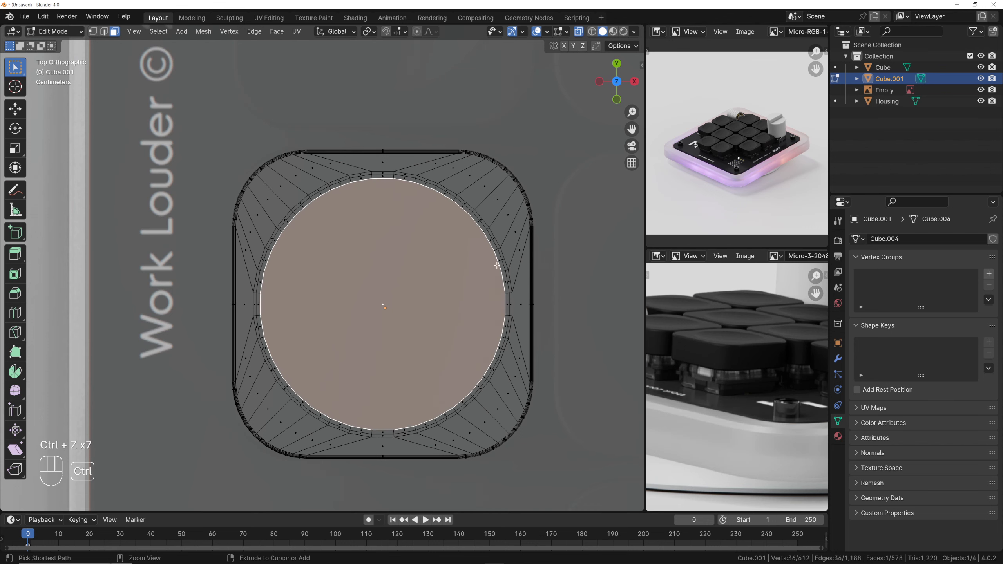
# Inset the circular face by about 0.021 m and repeat that inset five times toward the centre
pyautogui.press('i')
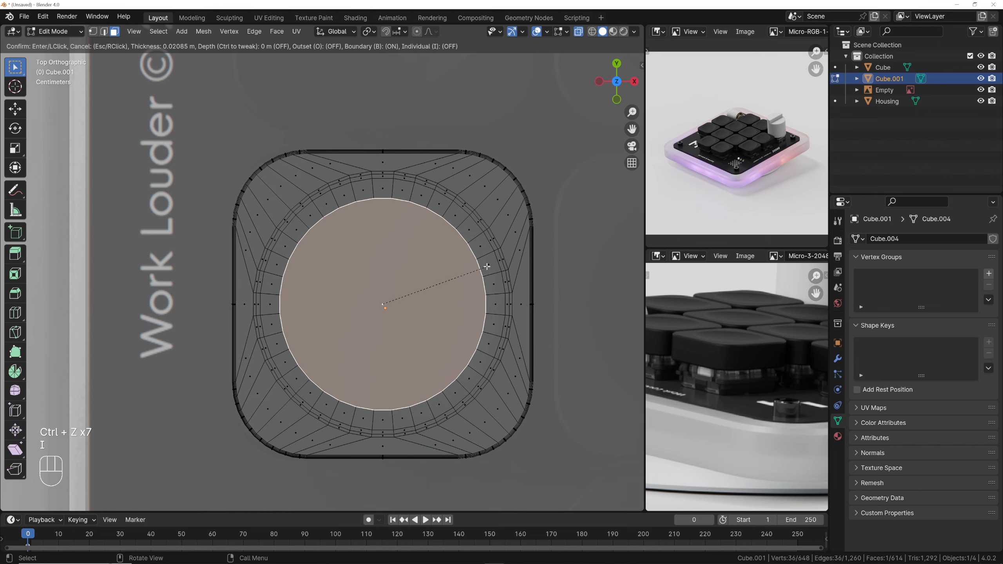
pyautogui.click(488, 267)
pyautogui.hotkey('shift', 'r')
pyautogui.hotkey('shift', 'r')
pyautogui.hotkey('shift', 'r')
pyautogui.hotkey('shift', 'r')
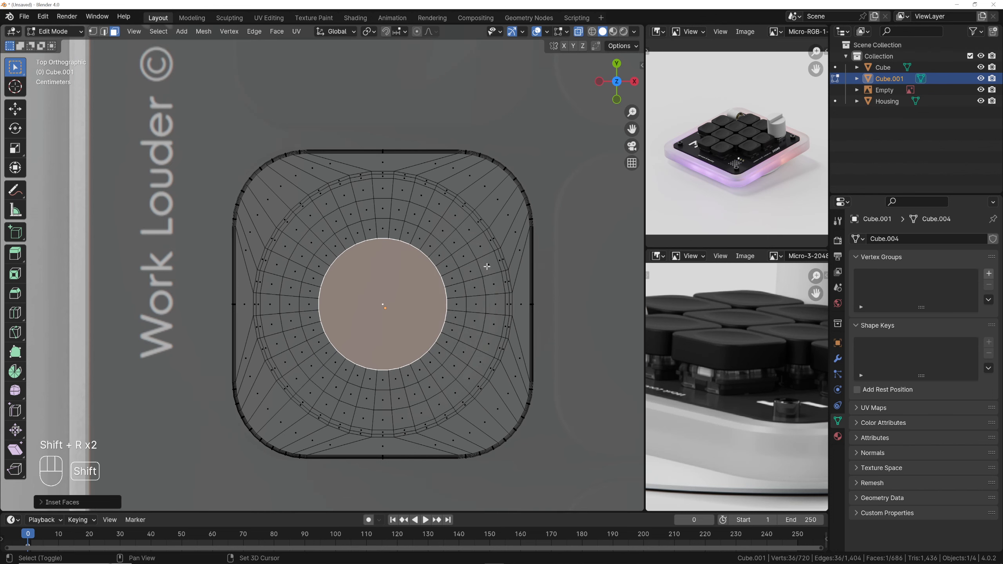
pyautogui.hotkey('shift', 'r')
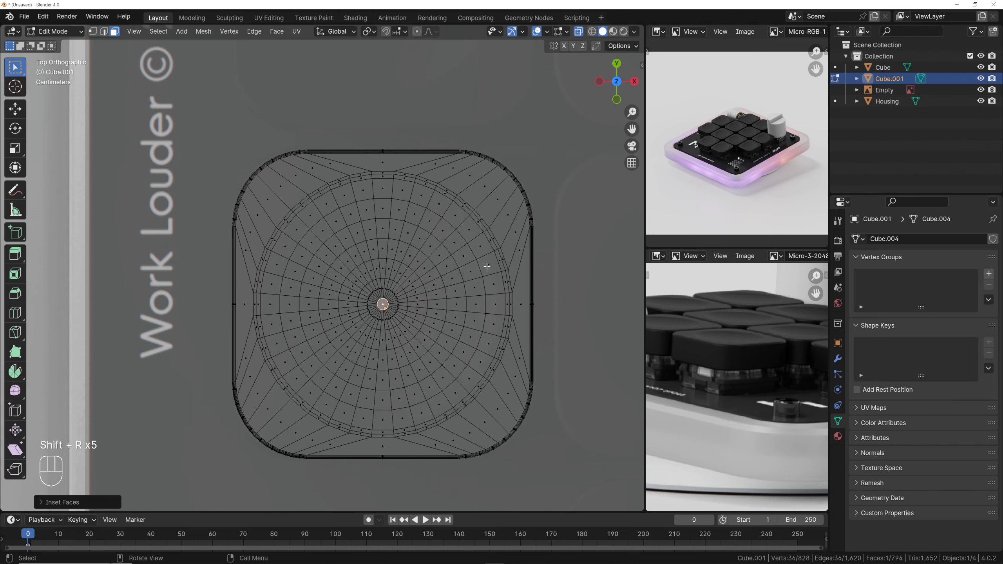
# Turn off X-ray and lower the centre face about 0.027 m along Z, using proportional editing with a smooth falloff of about 0.135 m
pyautogui.moveTo(401, 310)
pyautogui.mouseDown(button='middle')
pyautogui.moveTo(334, 228)
pyautogui.moveTo(375, 251)
pyautogui.moveTo(378, 271)
pyautogui.moveTo(354, 269)
pyautogui.moveTo(477, 287)
pyautogui.mouseUp(button='middle')
pyautogui.hotkey('alt', 'z')
pyautogui.scroll(1, 354, 265)
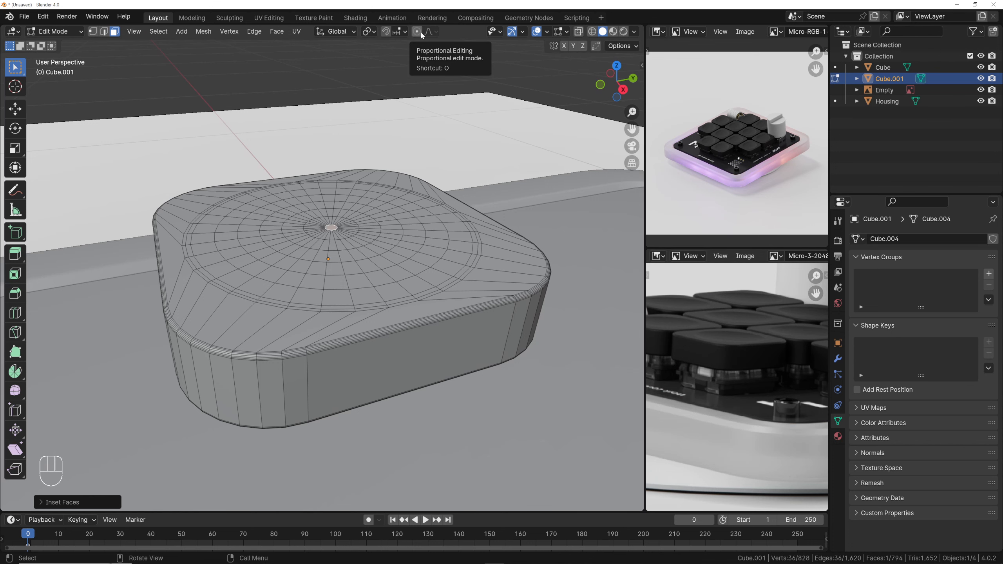
pyautogui.scroll(-5, 360, 235)
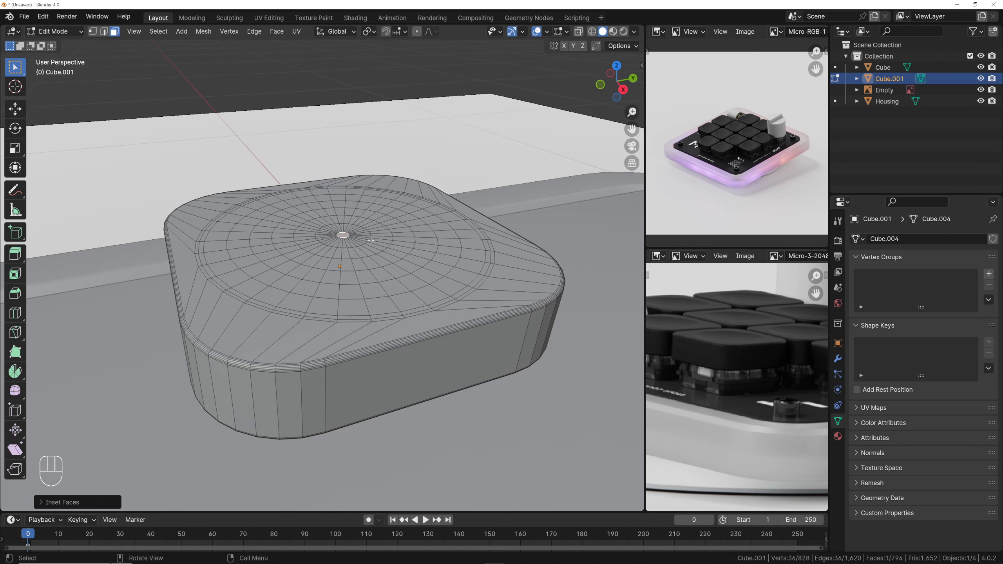
pyautogui.moveTo(372, 241); pyautogui.dragTo(374, 242, button='middle')
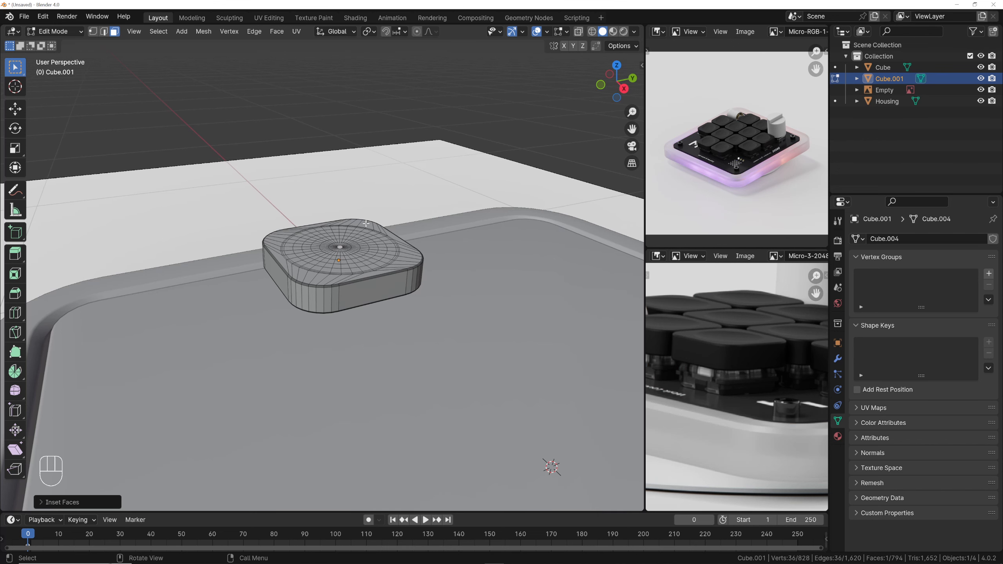
pyautogui.click(417, 32)
pyautogui.press('g')
pyautogui.press('z')
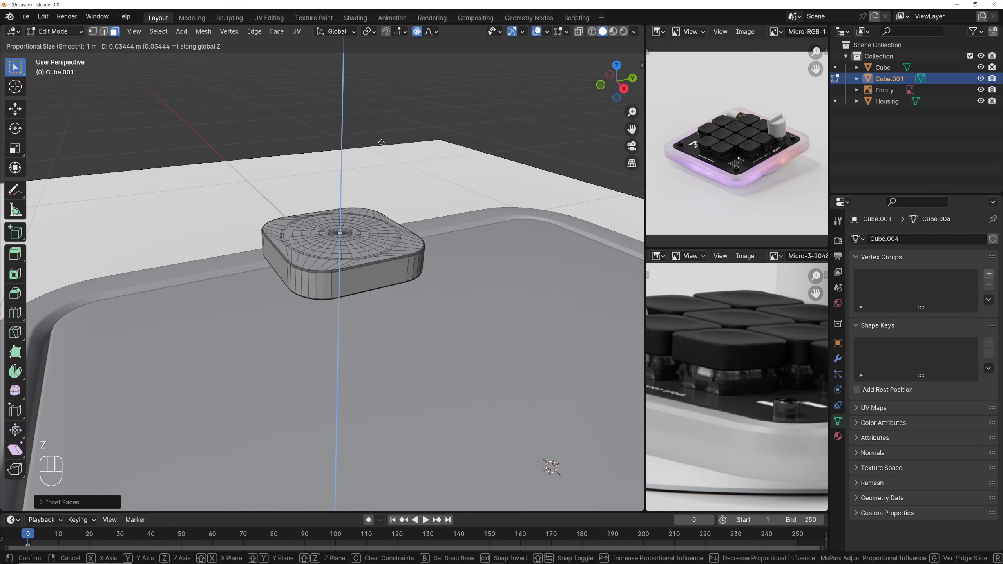
pyautogui.scroll(20, 386, 156)
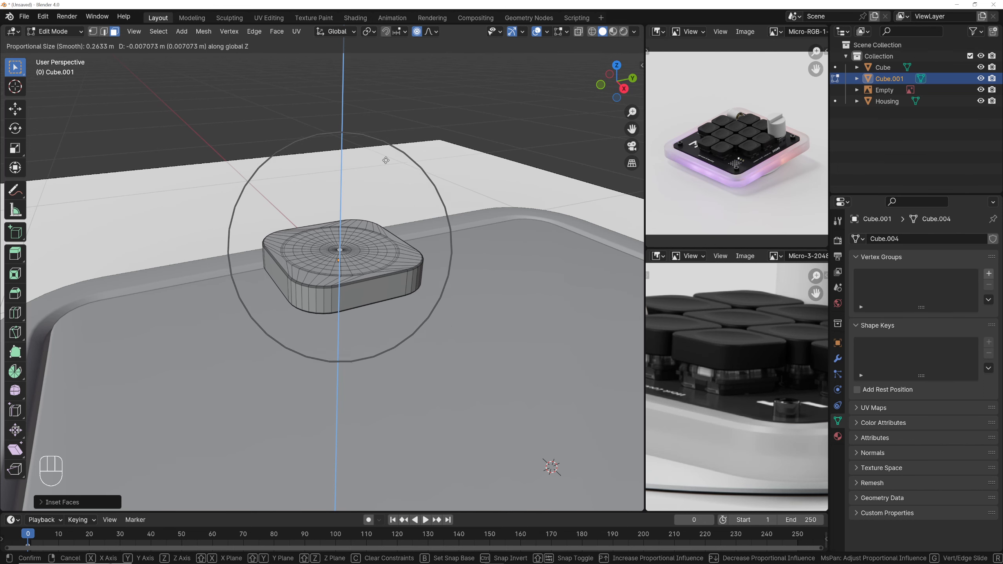
pyautogui.scroll(7, 386, 160)
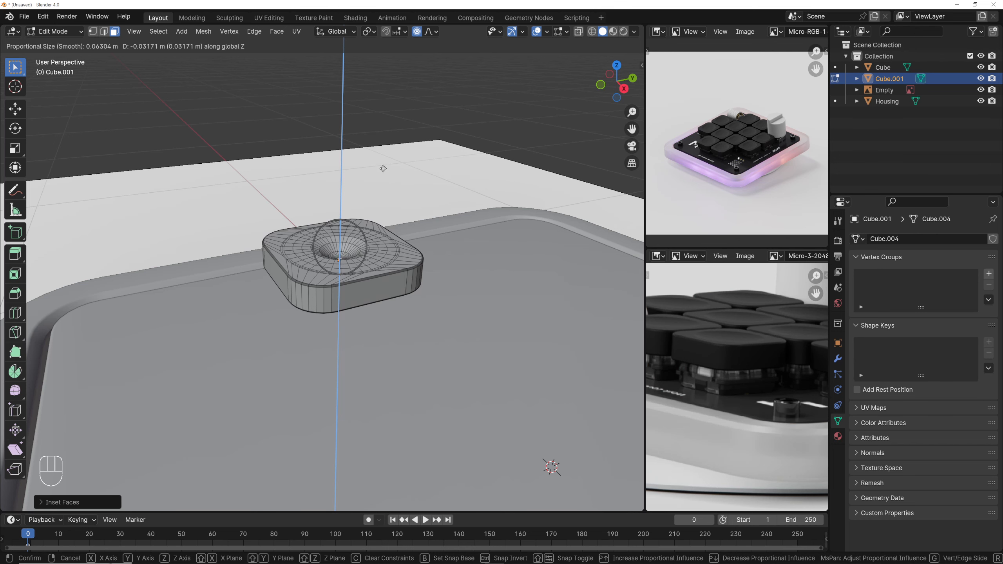
pyautogui.scroll(-3, 385, 146)
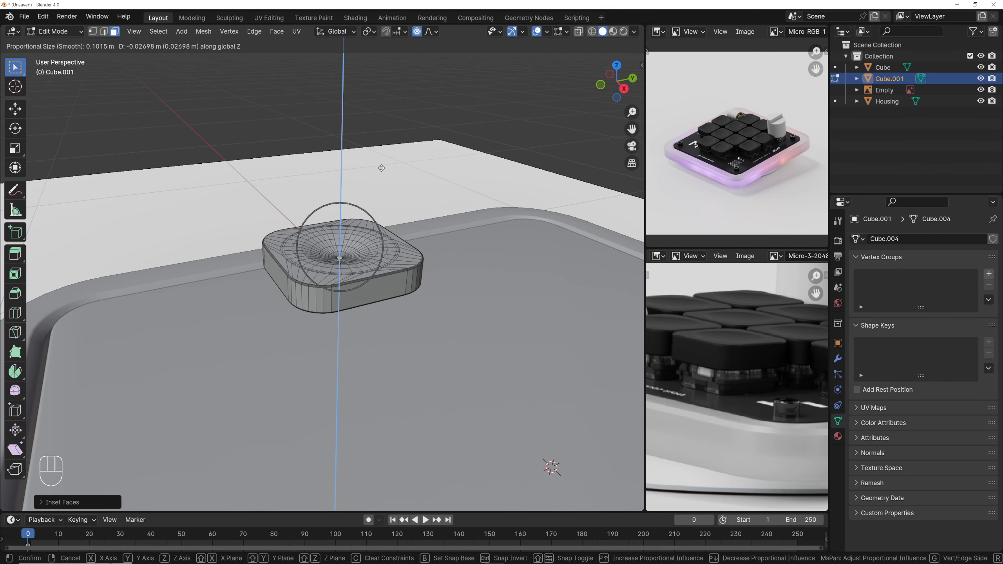
pyautogui.scroll(-2, 381, 168)
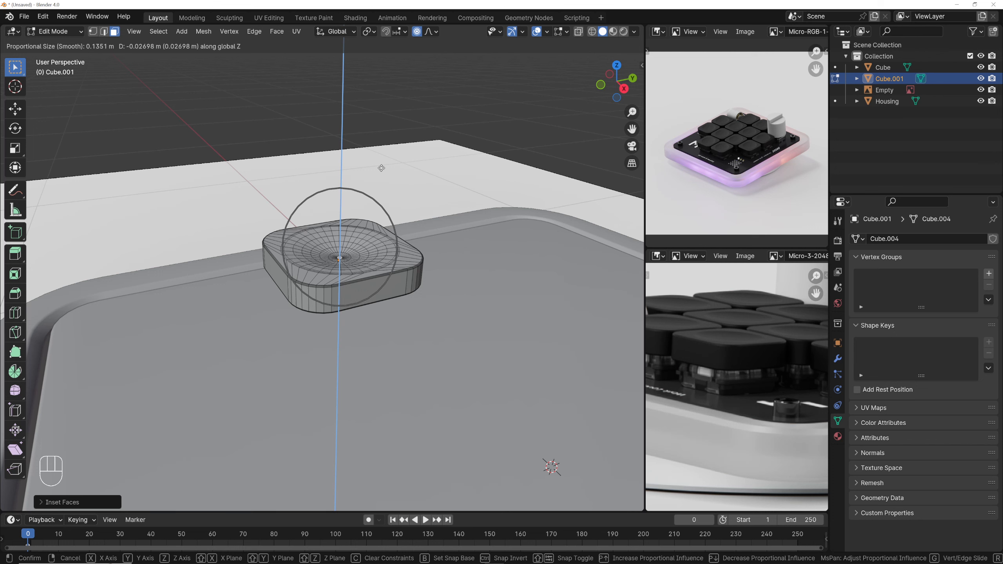
pyautogui.scroll(1, 382, 168)
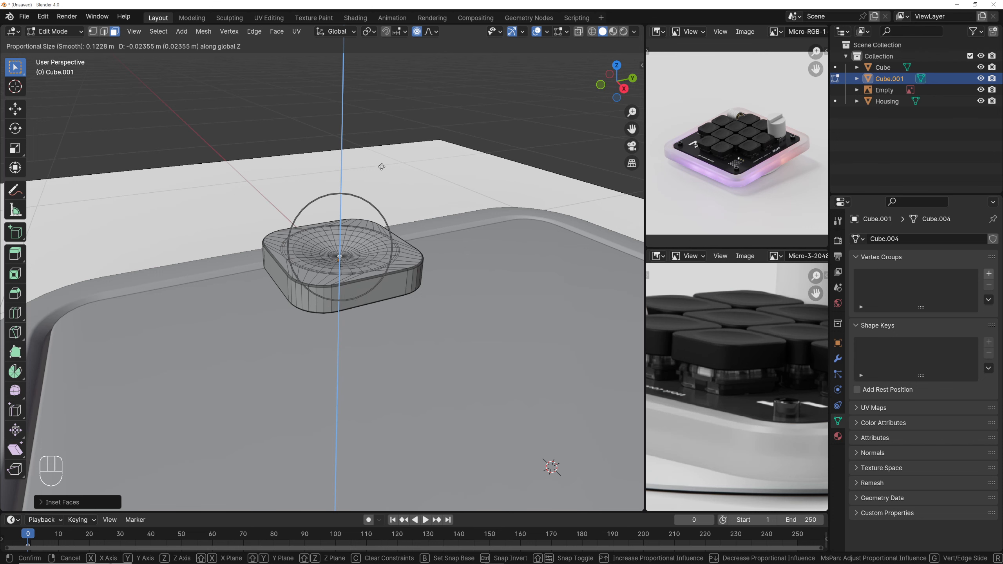
pyautogui.scroll(-1, 381, 167)
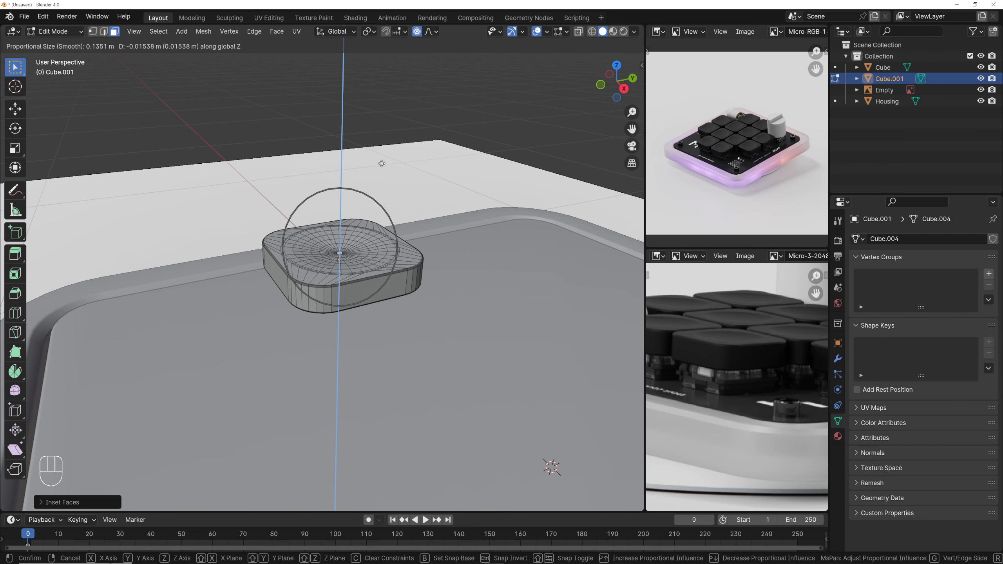
pyautogui.scroll(-1, 381, 166)
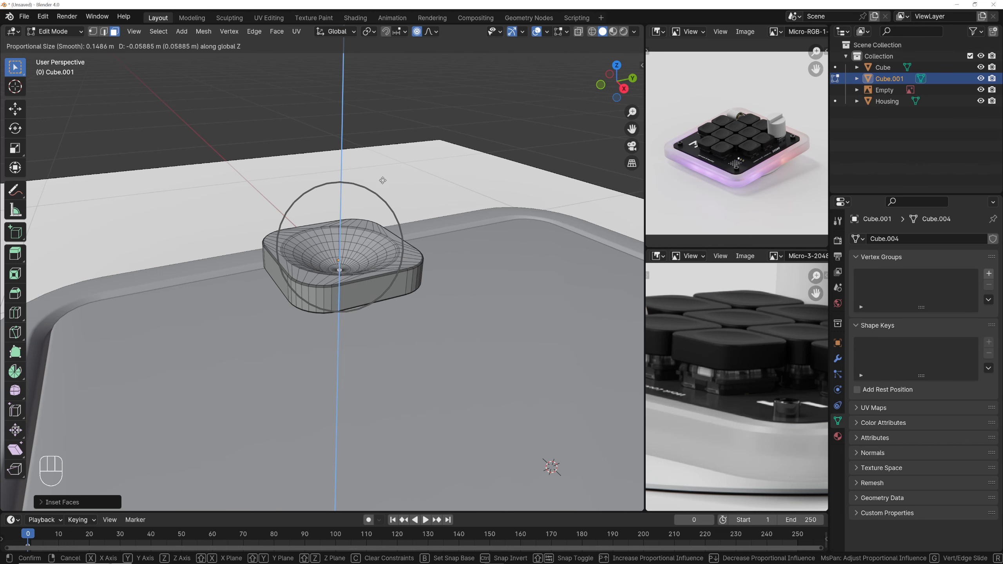
pyautogui.scroll(1, 383, 174)
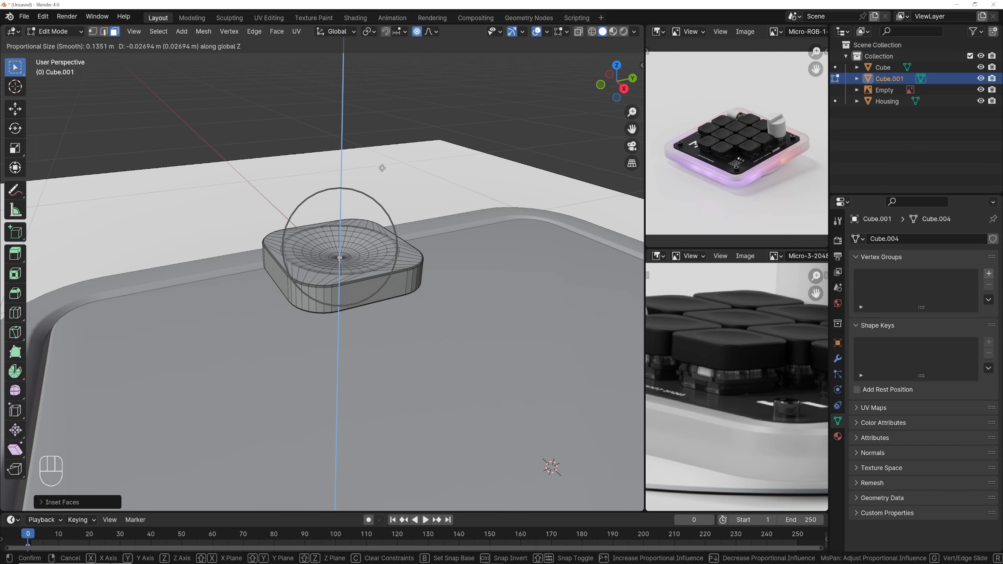
pyautogui.click(382, 169)
# Examine the dished keycap top in X-ray and up close in Object Mode
pyautogui.hotkey('alt', 'z')
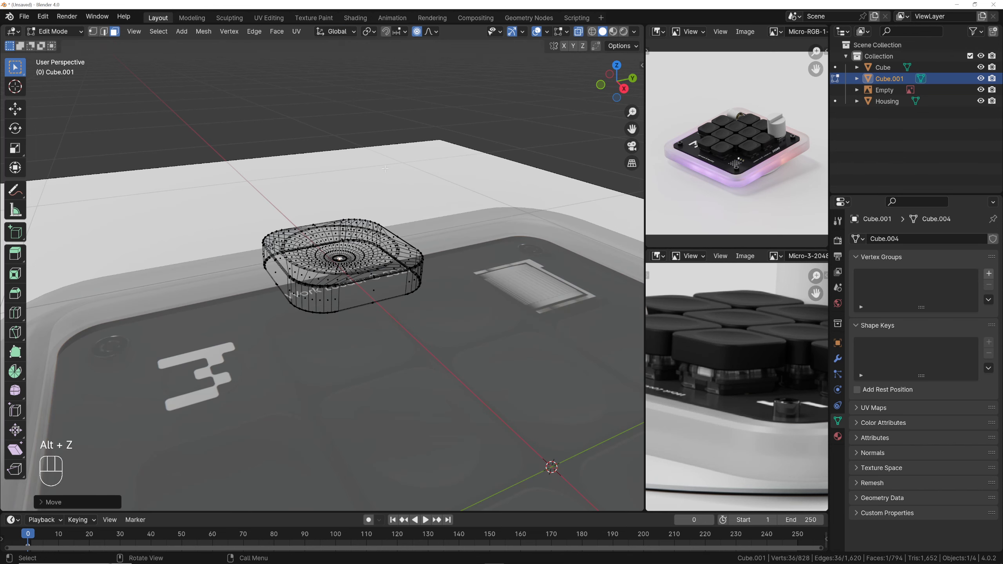
pyautogui.hotkey('alt', 'z')
pyautogui.press('Tab')
pyautogui.moveTo(375, 209); pyautogui.dragTo(309, 250, button='middle')
pyautogui.scroll(5, 282, 251)
pyautogui.scroll(2, 308, 249)
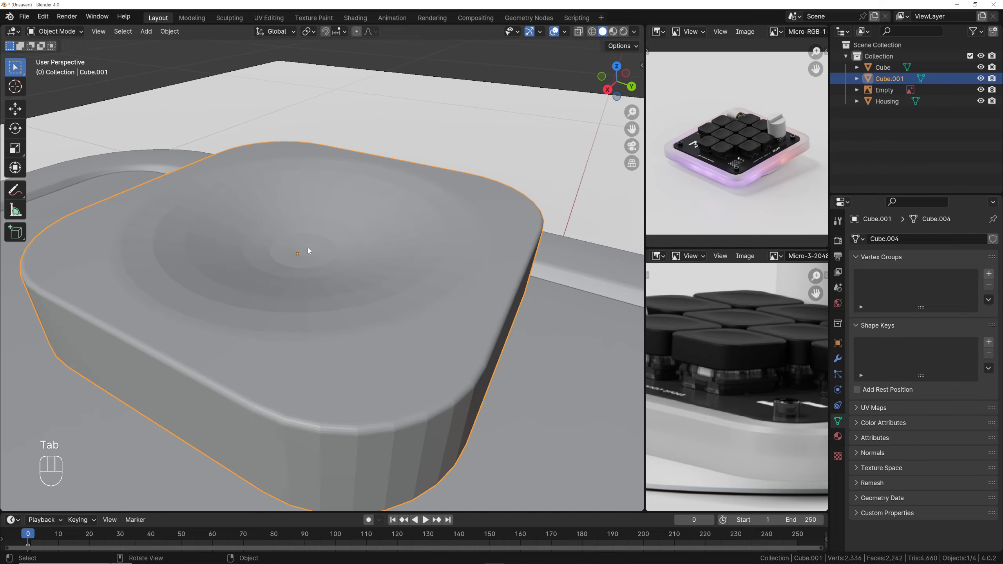
# Edge-slide the loop just inside the dish's supporting loops outward by a factor of about 0.82, and the next inner loop outward by about 0.35
pyautogui.press('Tab')
pyautogui.press('2')
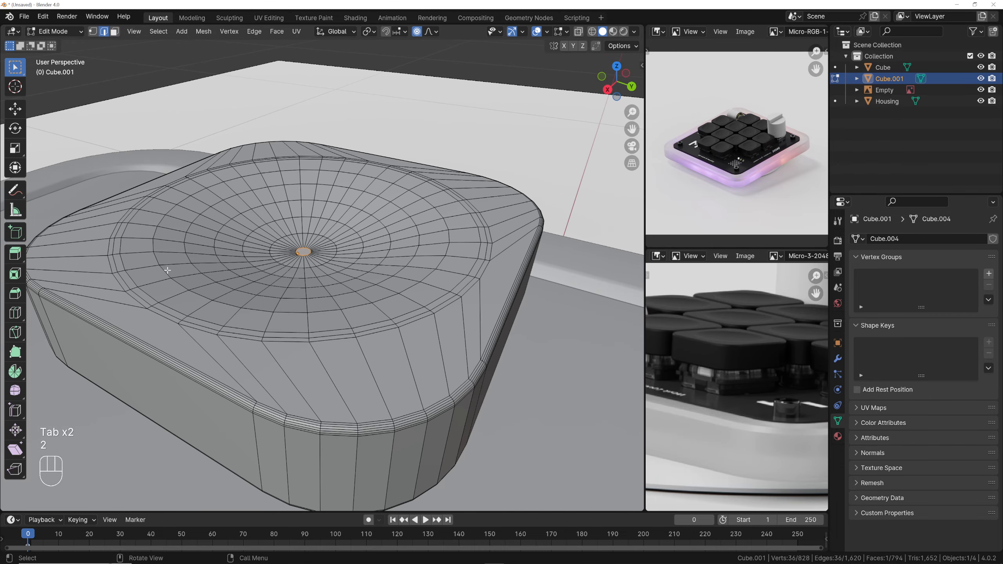
pyautogui.keyDown('alt'); pyautogui.click(167, 270); pyautogui.keyUp('alt')
pyautogui.moveTo(167, 270); pyautogui.dragTo(237, 233, button='middle')
pyautogui.scroll(2, 257, 255)
pyautogui.scroll(-4, 267, 251)
pyautogui.press('g')
pyautogui.press('g')
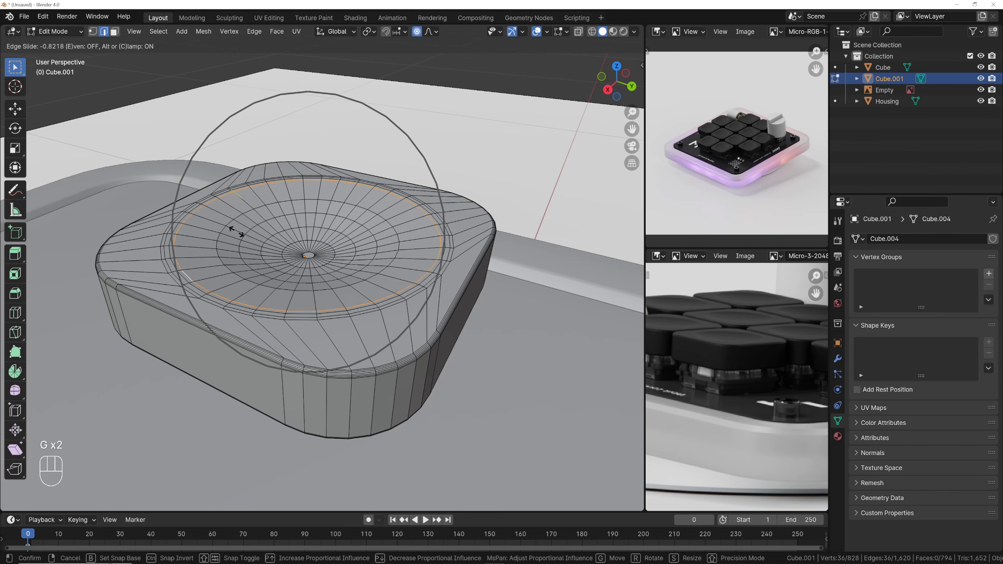
pyautogui.click(236, 231)
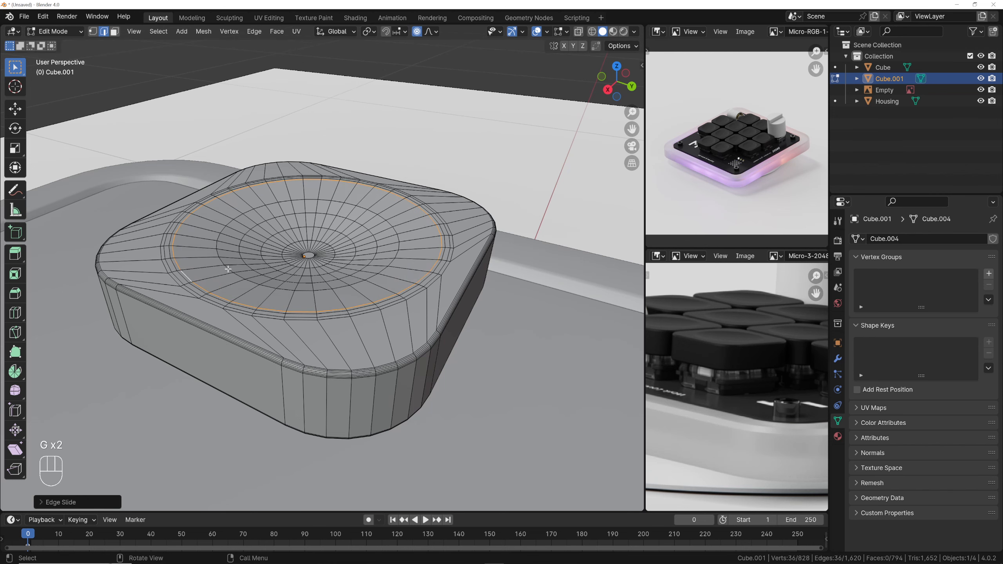
pyautogui.press('g')
pyautogui.press('g')
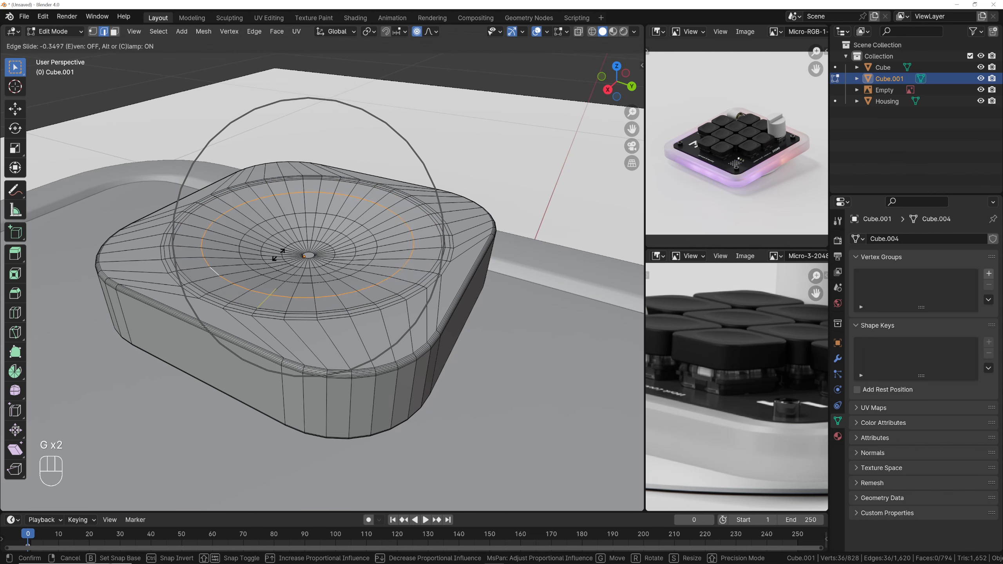
pyautogui.click(278, 255)
# Turn off proportional editing and lower the selected dish loop about 0.002 m along Z
pyautogui.moveTo(280, 254); pyautogui.dragTo(278, 236, button='middle')
pyautogui.press('g')
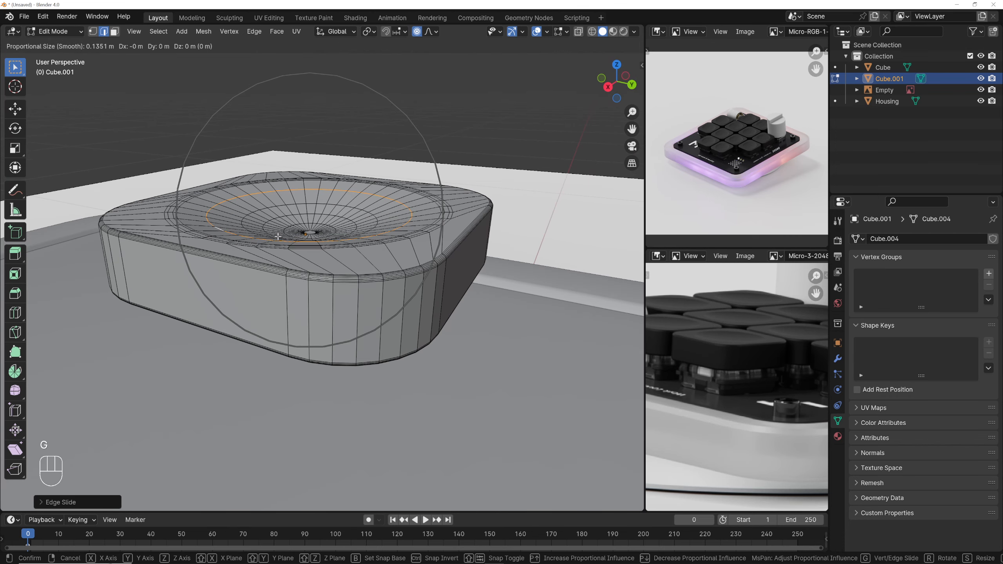
pyautogui.press('Escape')
pyautogui.click(417, 32)
pyautogui.moveTo(374, 133); pyautogui.dragTo(361, 146, button='middle')
pyautogui.press('g')
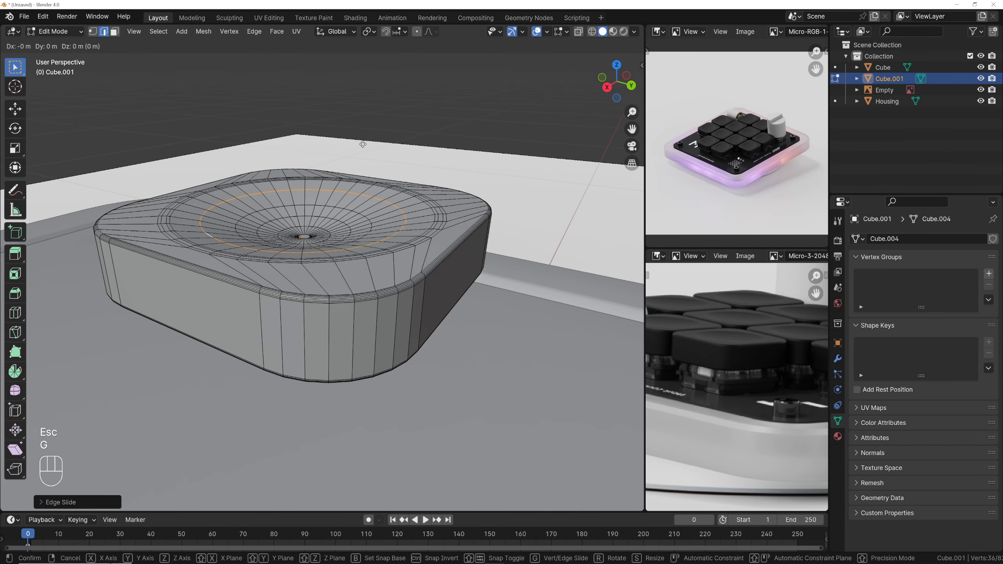
pyautogui.press('z')
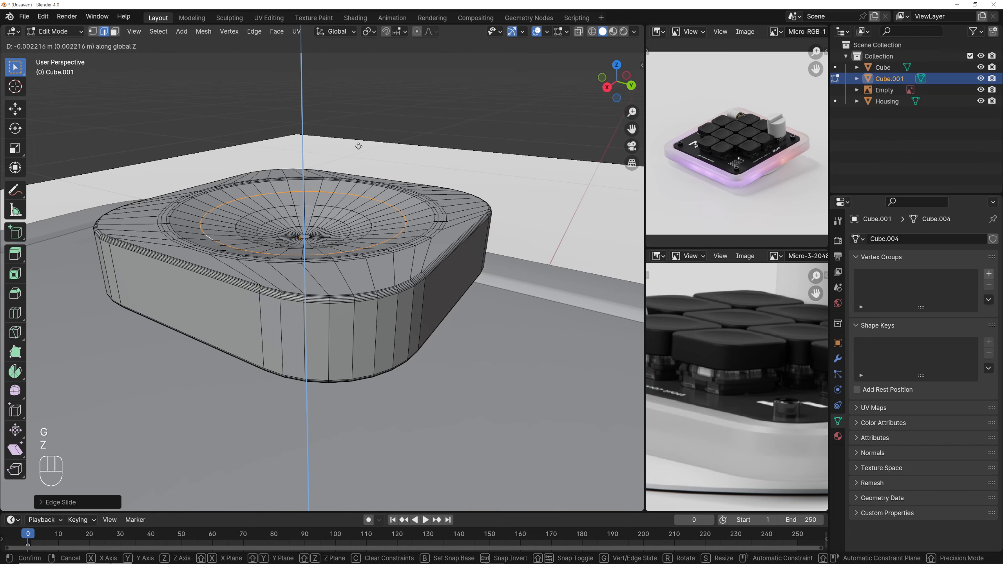
pyautogui.click(358, 147)
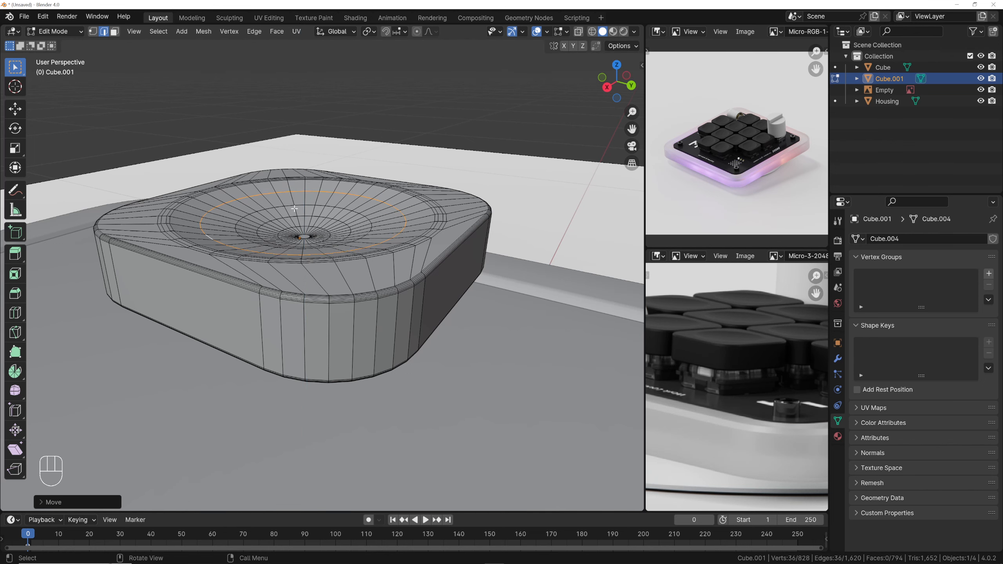
# Lower the next edge loop toward the dish's centre about 0.001 m along Z
pyautogui.keyDown('alt'); pyautogui.click(239, 236); pyautogui.keyUp('alt')
pyautogui.moveTo(239, 236); pyautogui.dragTo(239, 238, button='middle')
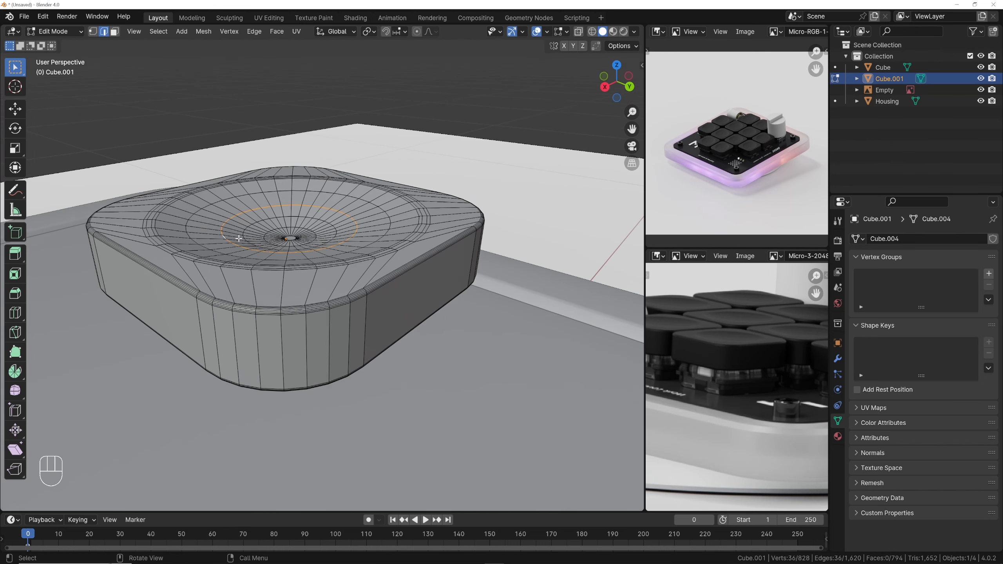
pyautogui.press('g')
pyautogui.press('z')
pyautogui.press('shift')
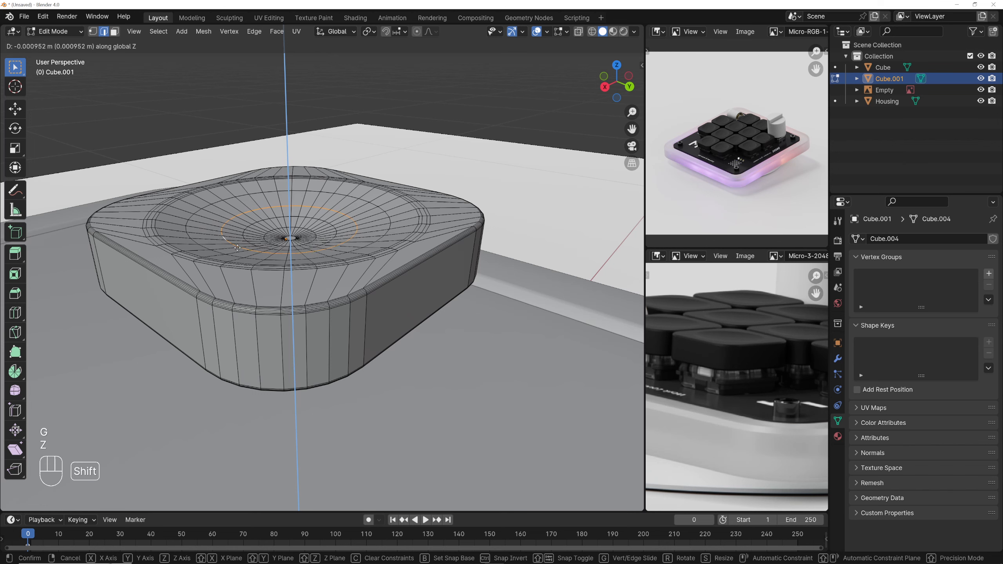
pyautogui.click(237, 249)
# Return to Object Mode, add a level 1 subdivision surface to the keycap and shade it smooth
pyautogui.scroll(-6, 237, 249)
pyautogui.press('Tab')
pyautogui.moveTo(270, 242); pyautogui.dragTo(401, 242, button='middle')
pyautogui.scroll(2, 384, 271)
pyautogui.scroll(1, 384, 272)
pyautogui.hotkey('ctrl', '1')
pyautogui.rightClick(395, 269)
pyautogui.click(388, 270)
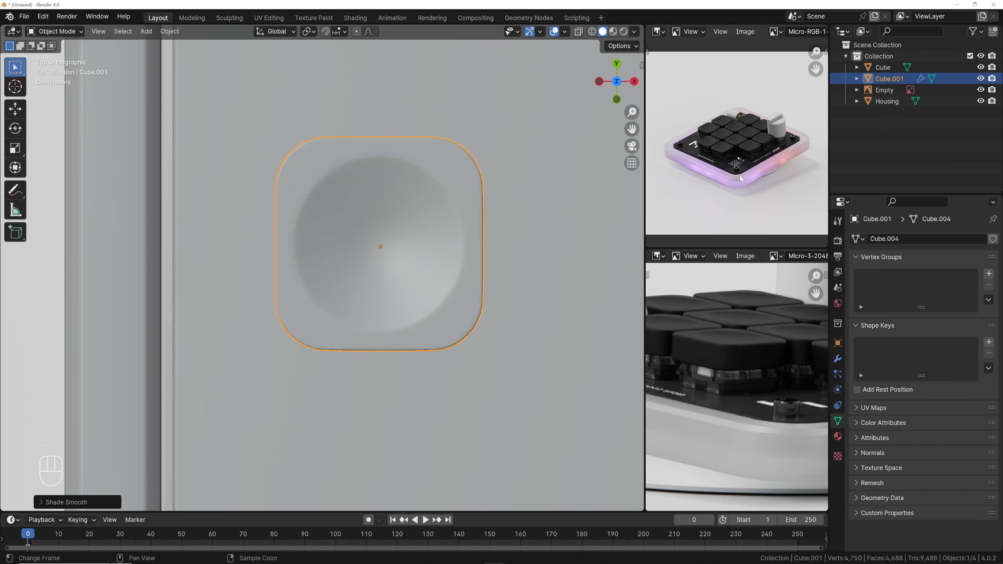
pyautogui.scroll(1, 739, 175)
pyautogui.scroll(1, 425, 223)
pyautogui.moveTo(422, 238); pyautogui.dragTo(411, 195, button='middle')
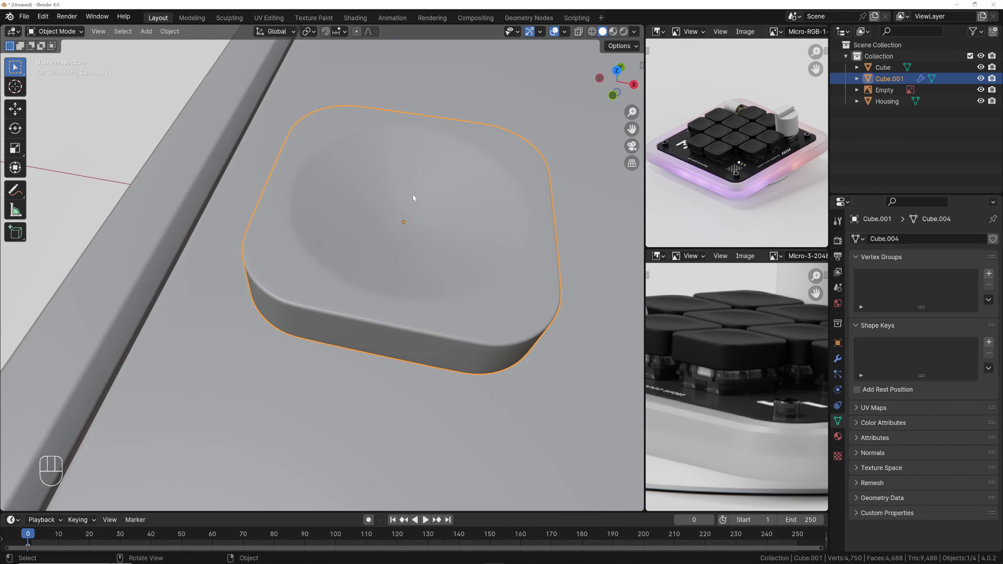
# Select the dish's faces outward from its centre, scale them to about 0.93 in X and Y only, and return to Object Mode
pyautogui.scroll(-4, 385, 223)
pyautogui.press('Tab')
pyautogui.press('`')
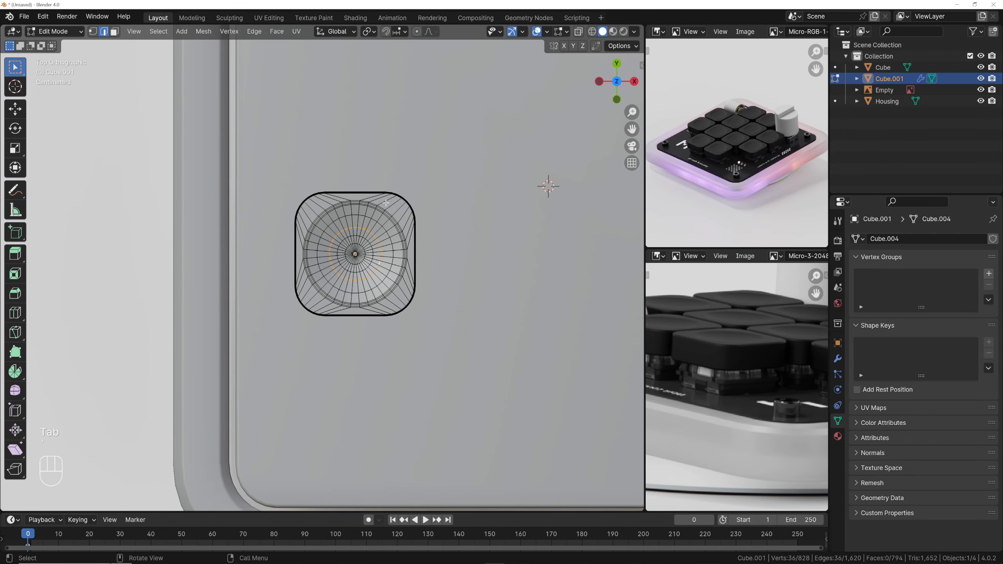
pyautogui.scroll(5, 386, 227)
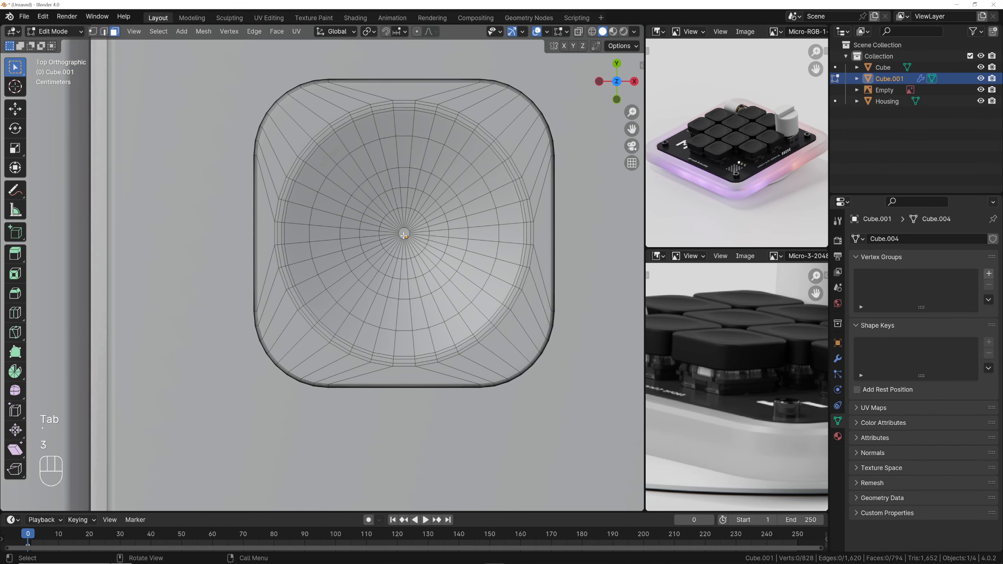
pyautogui.press('3')
pyautogui.press('ctrl')
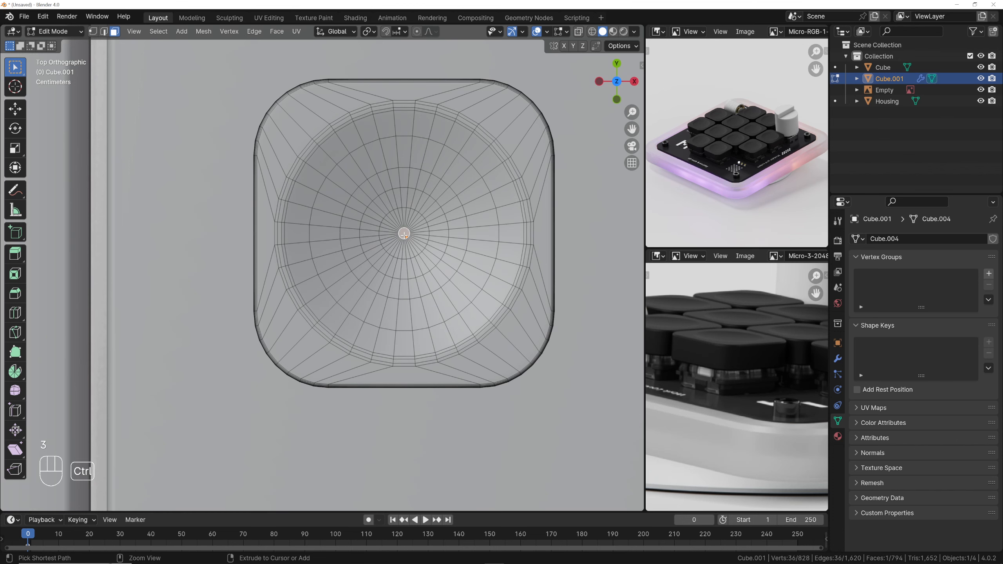
pyautogui.press('ctrl+KP_Add')
pyautogui.press('ctrl+KP_Add')
pyautogui.press('ctrl+KP_Add')
pyautogui.press('ctrl+KP_Add')
pyautogui.press('ctrl+KP_Add')
pyautogui.press('ctrl+KP_Add')
pyautogui.press('ctrl+KP_Add')
pyautogui.press('ctrl+KP_Add')
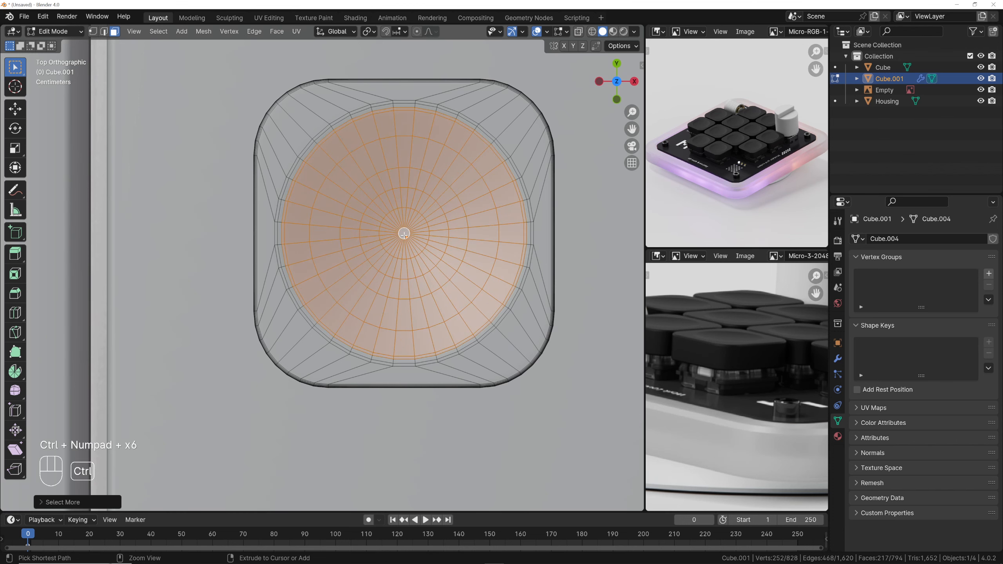
pyautogui.moveTo(403, 233); pyautogui.dragTo(373, 270, button='middle')
pyautogui.press('s')
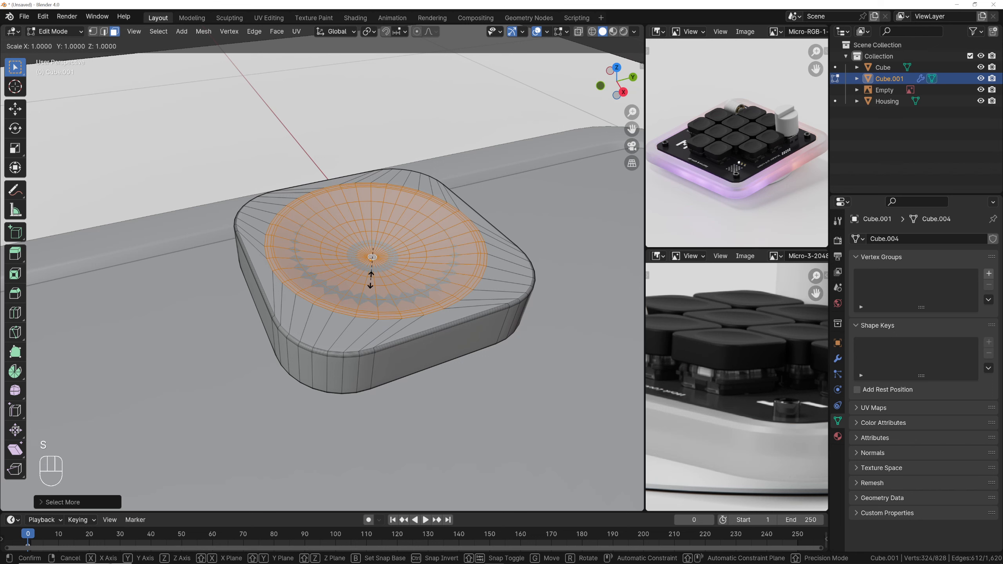
pyautogui.hotkey('shift', 'z')
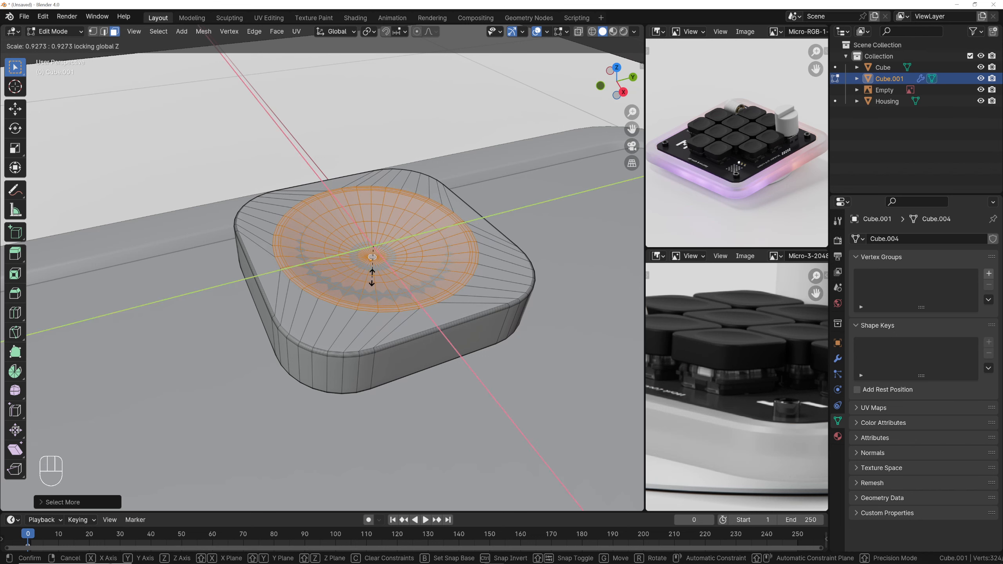
pyautogui.click(372, 277)
pyautogui.press('Tab')
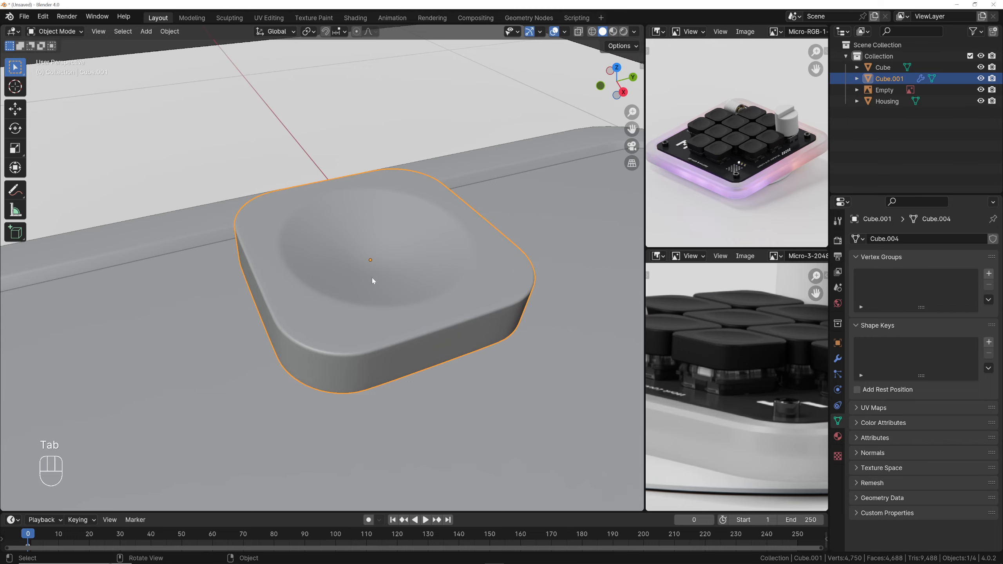
# Check the keycap from the top in X-ray against the key layout of the reference image
pyautogui.moveTo(372, 278); pyautogui.dragTo(437, 314, button='middle')
pyautogui.press('`')
pyautogui.scroll(-4, 437, 229)
pyautogui.scroll(4, 385, 266)
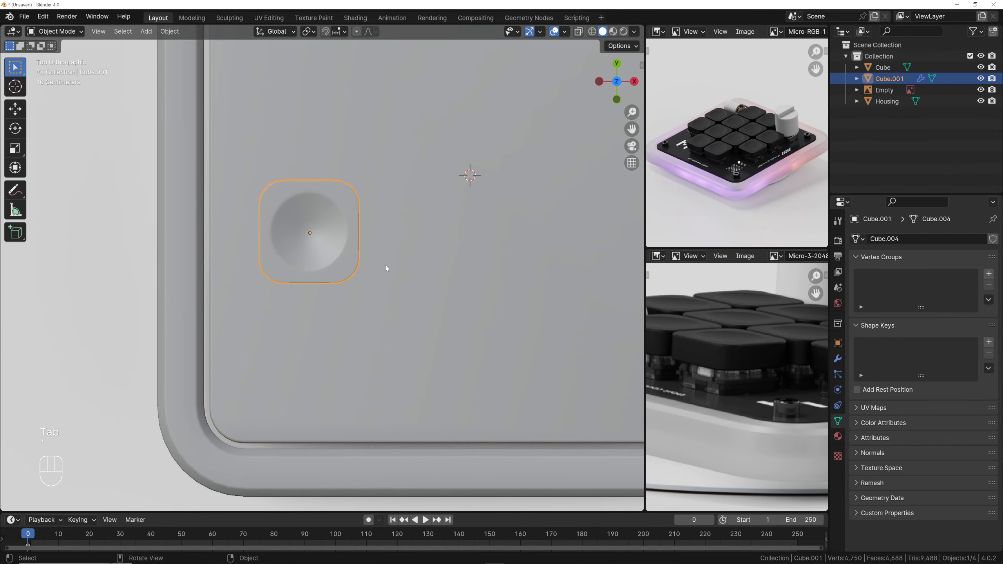
pyautogui.hotkey('alt', 'z')
pyautogui.scroll(-2, 329, 261)
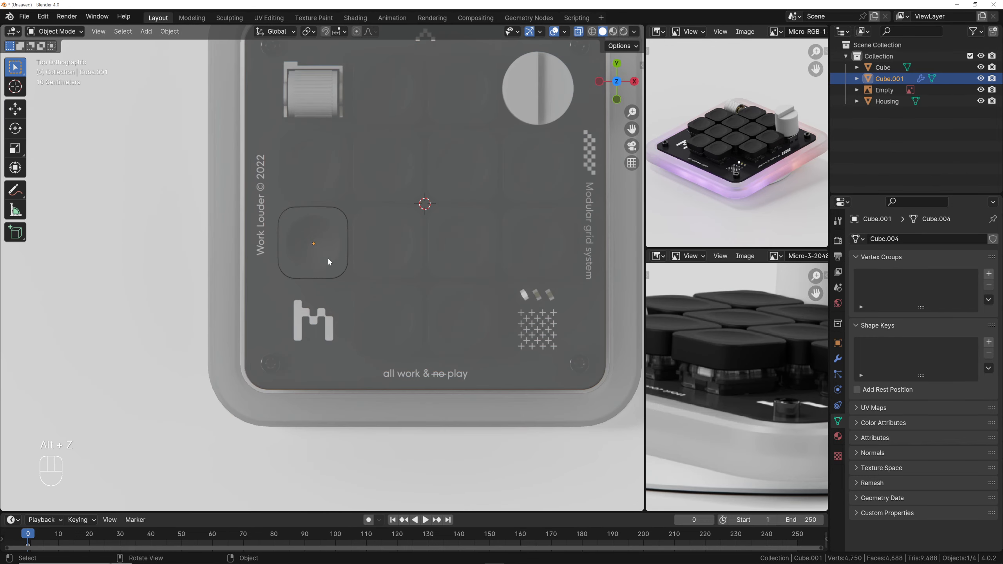
pyautogui.scroll(2, 332, 248)
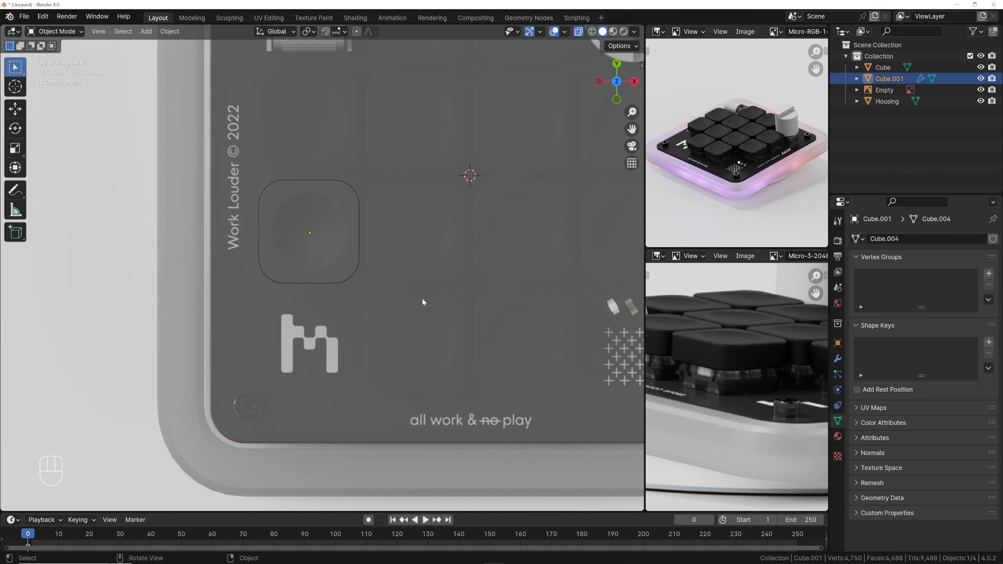
pyautogui.scroll(-2, 421, 297)
# Add a plane and raise it about 0.32 m along Z above the keypad
pyautogui.hotkey('shift', 'a')
pyautogui.moveTo(421, 301)
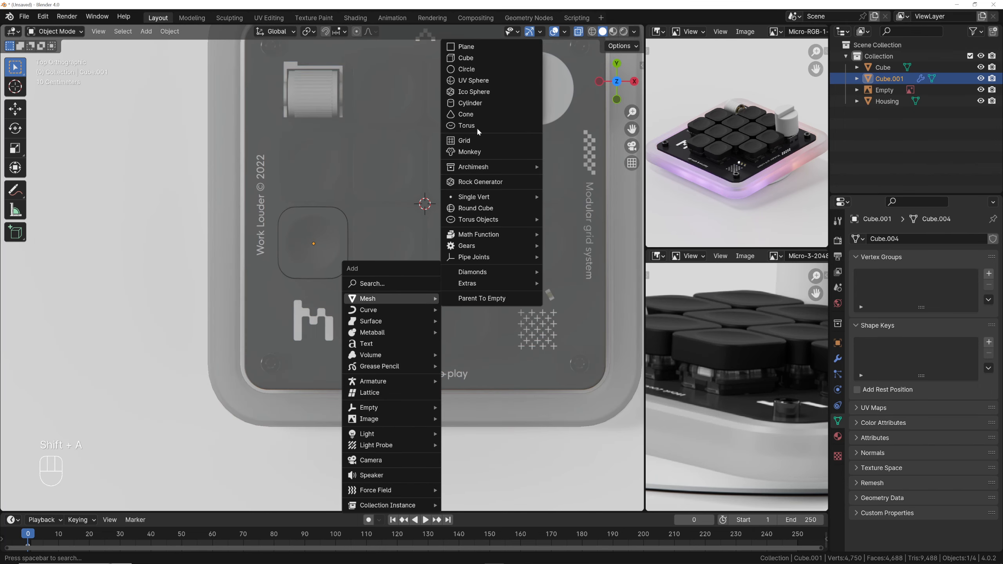
pyautogui.click(466, 47)
pyautogui.scroll(-3, 425, 255)
pyautogui.moveTo(416, 271); pyautogui.dragTo(378, 215, button='middle')
pyautogui.press('g')
pyautogui.press('z')
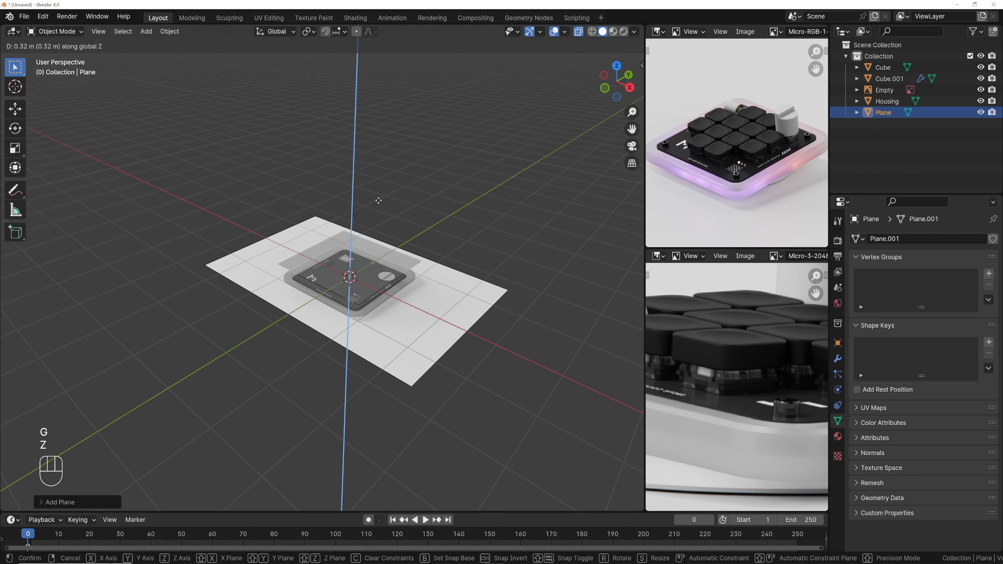
pyautogui.click(378, 200)
# In solid top view, move the plane along positive Y until its lower edge lies below the keycap's row
pyautogui.hotkey('alt', 'z')
pyautogui.press('`')
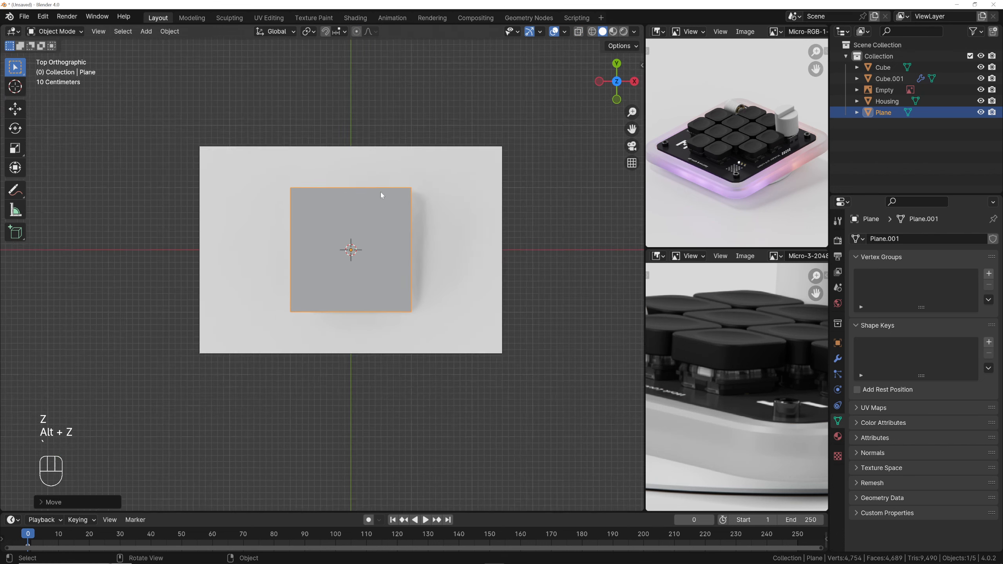
pyautogui.scroll(5, 393, 248)
pyautogui.press('g')
pyautogui.press('y')
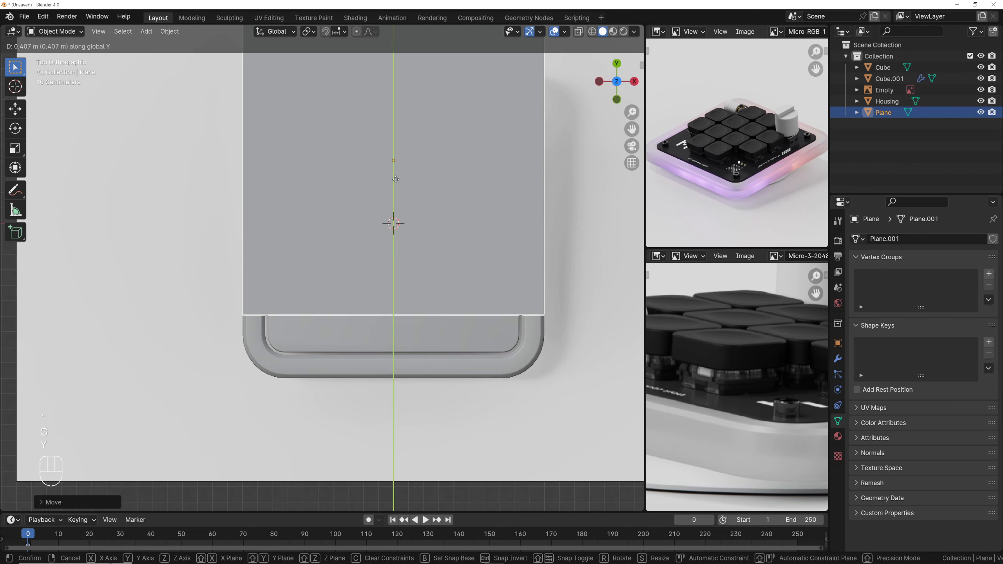
pyautogui.click(397, 163)
# Draw a short horizontal annotation line in the gap between the two lowest key rows of the see-through reference
pyautogui.hotkey('alt', 'z')
pyautogui.scroll(8, 342, 296)
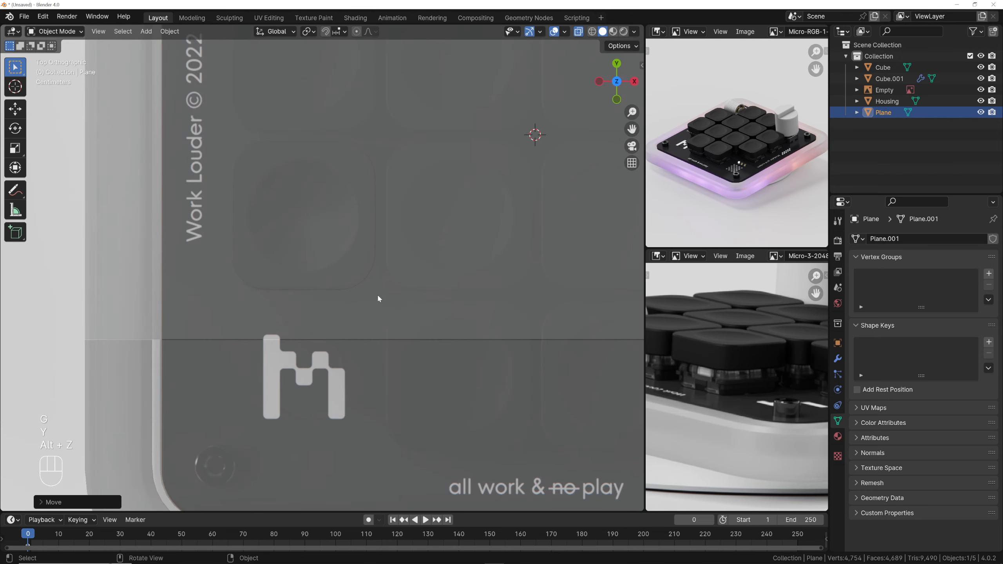
pyautogui.keyDown('shift'); pyautogui.moveTo(441, 304); pyautogui.dragTo(391, 295, button='middle'); pyautogui.keyUp('shift')
pyautogui.scroll(1, 391, 295)
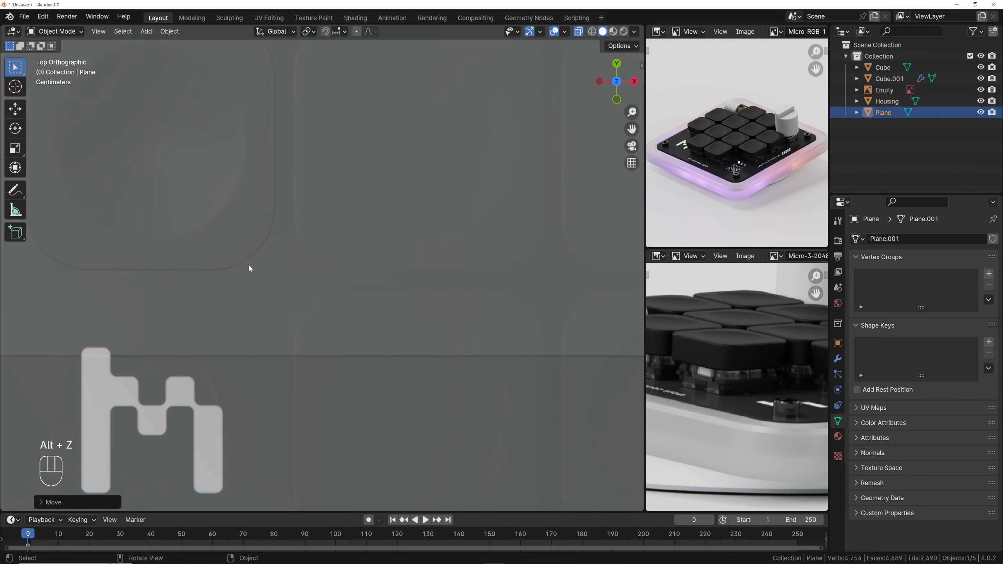
pyautogui.click(15, 190)
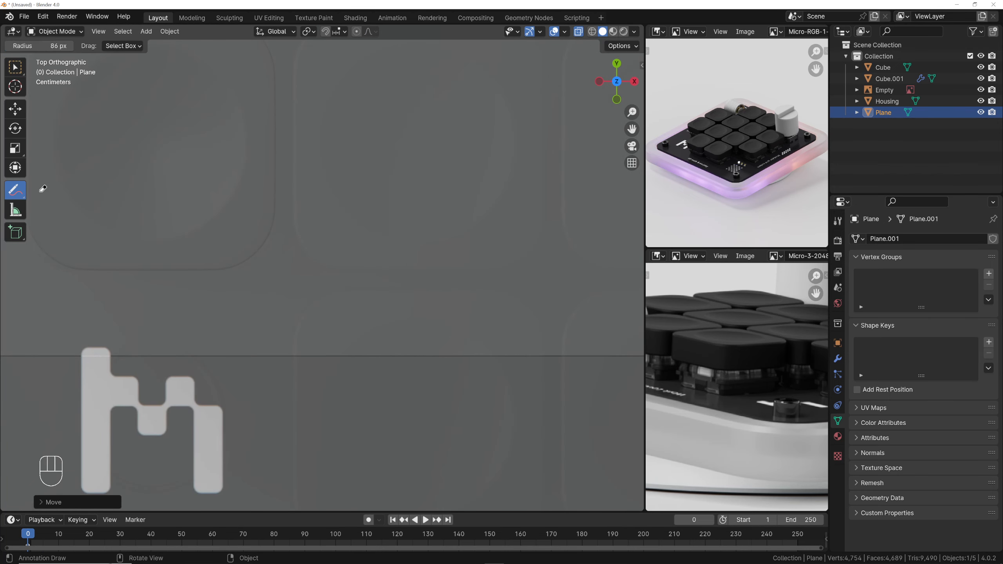
pyautogui.moveTo(23, 197); pyautogui.dragTo(63, 195)
pyautogui.moveTo(367, 287); pyautogui.dragTo(421, 286)
pyautogui.scroll(-3, 420, 285)
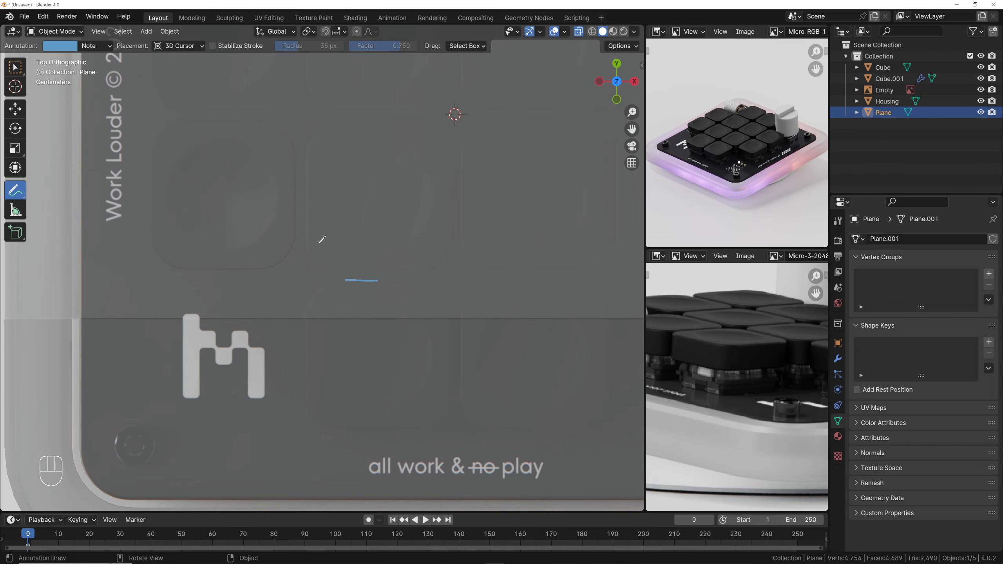
pyautogui.click(19, 74)
# Turn off X-ray and move the plane along Y until its lower edge lines up with the annotation line
pyautogui.scroll(-3, 318, 235)
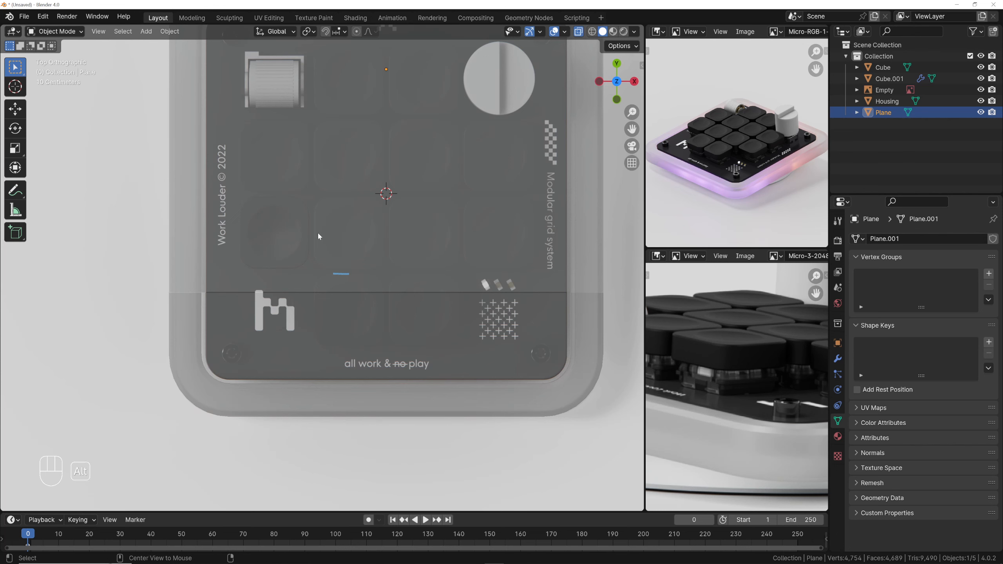
pyautogui.hotkey('alt', 'z')
pyautogui.press('g')
pyautogui.press('y')
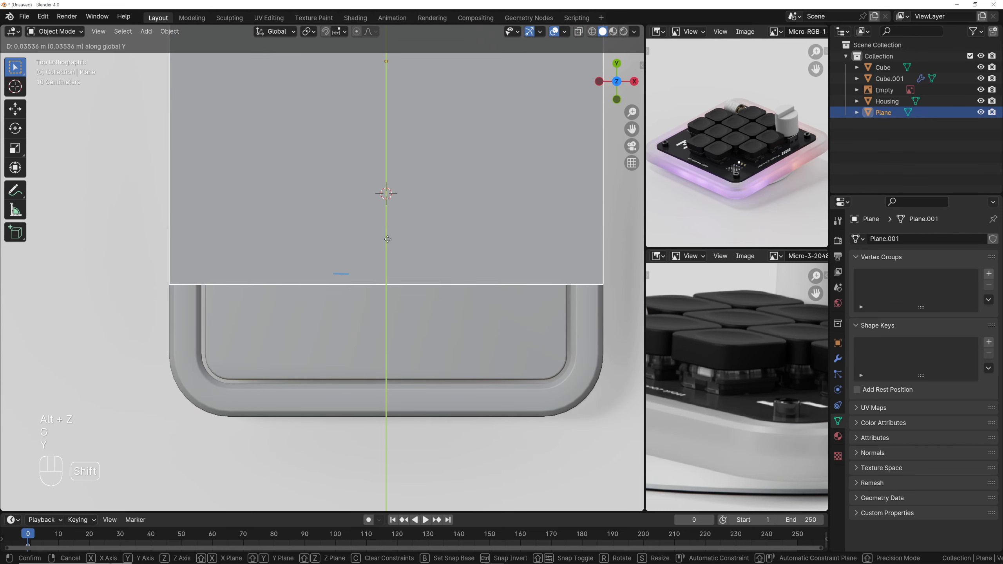
pyautogui.click(380, 141)
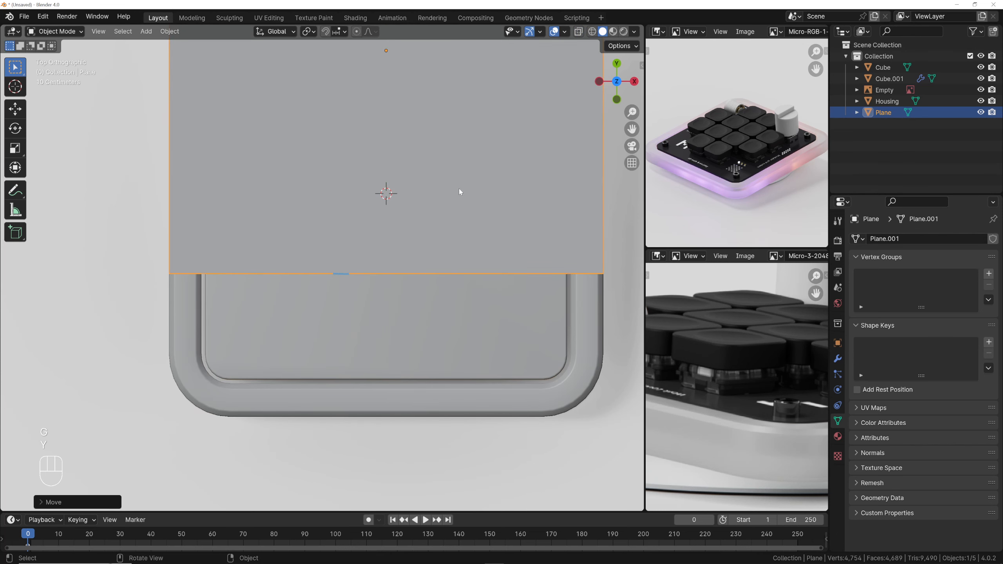
# Select the keycap object and rename it Key
pyautogui.click(885, 78)
pyautogui.moveTo(273, 247); pyautogui.dragTo(285, 206, button='middle')
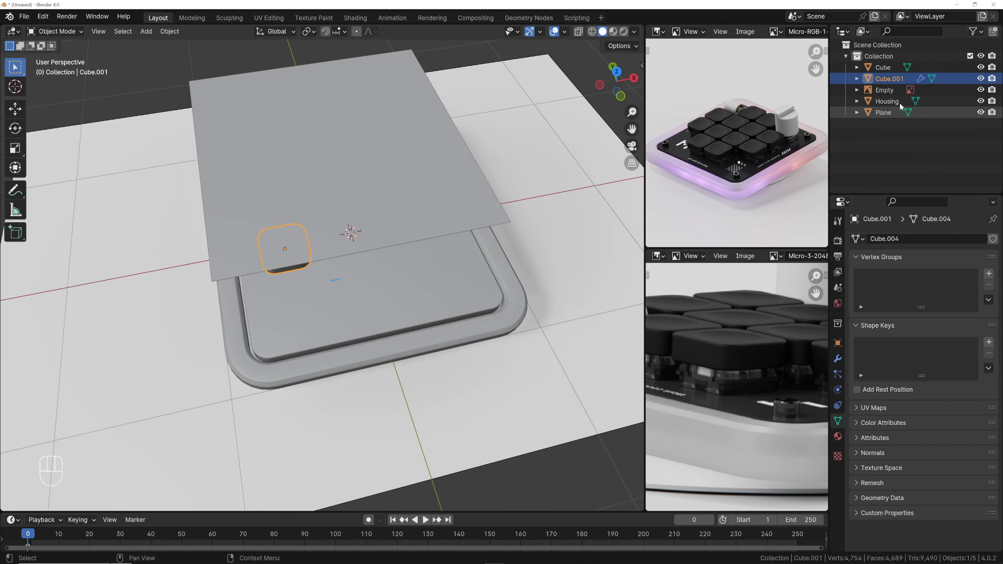
pyautogui.doubleClick(891, 79)
pyautogui.write('Key')
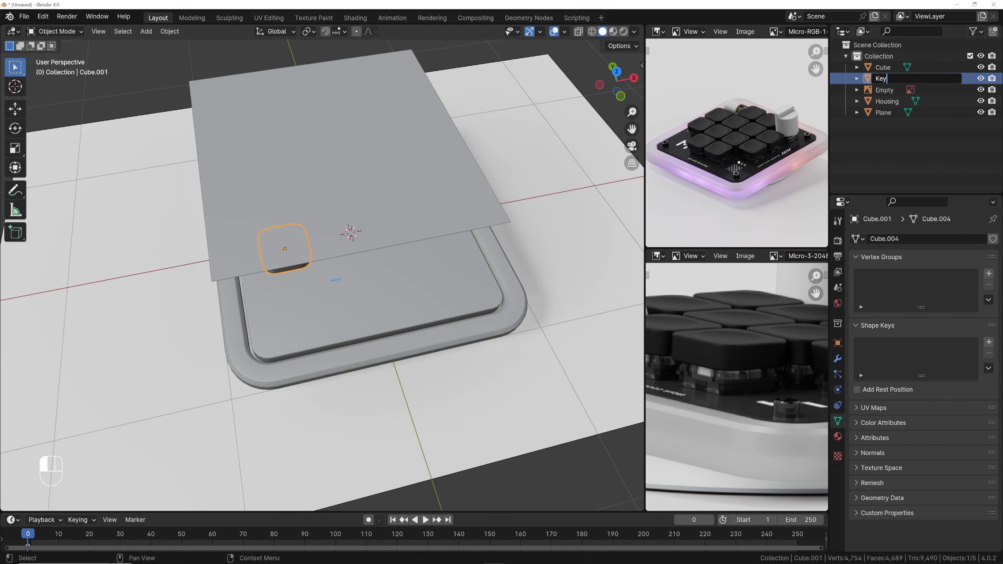
pyautogui.press('Return')
# Move the keycap about 0.345 m along negative Y in top view so its upper edge meets the plane's lower edge
pyautogui.press('`')
pyautogui.click(365, 133)
pyautogui.scroll(4, 342, 205)
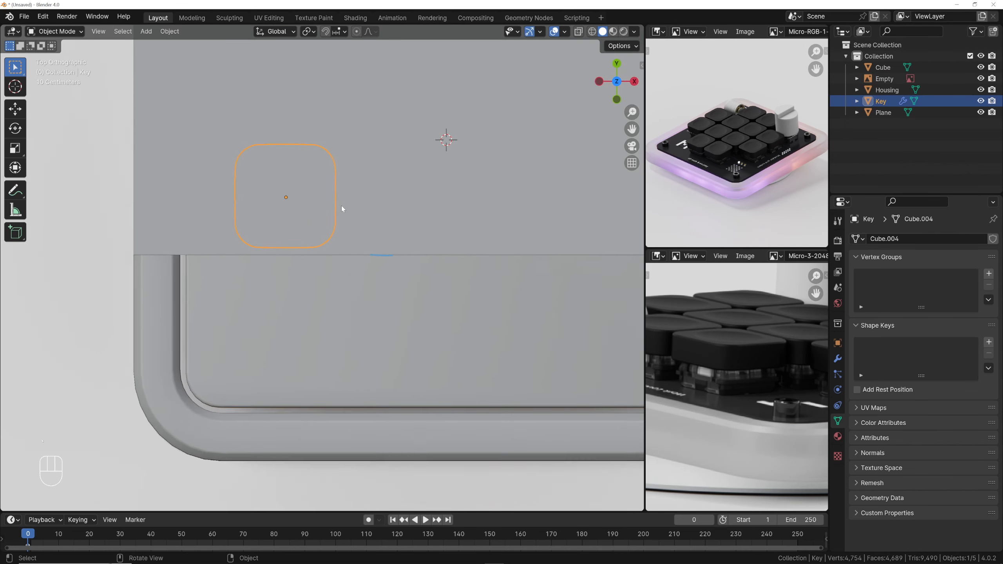
pyautogui.press('g')
pyautogui.press('y')
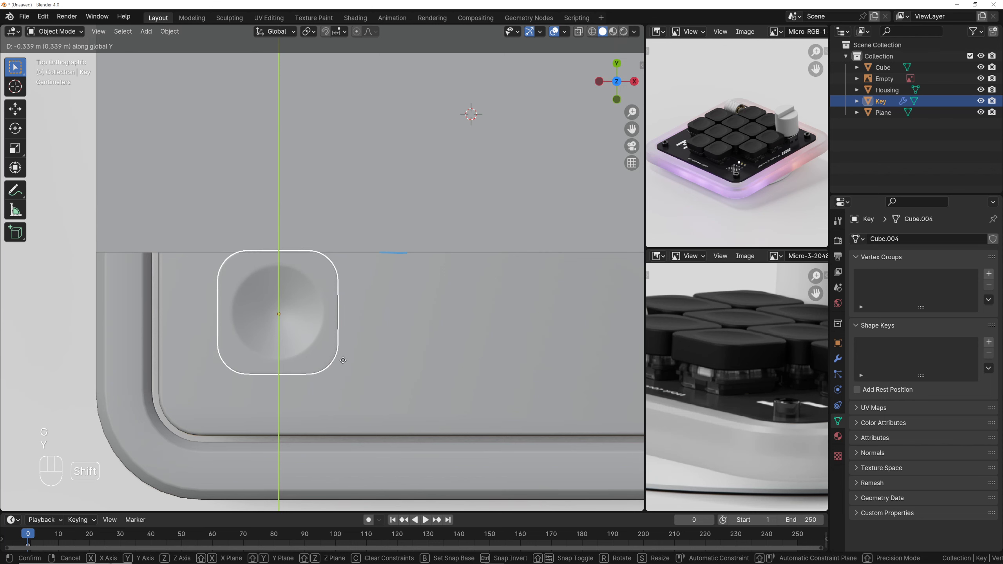
pyautogui.press('shift')
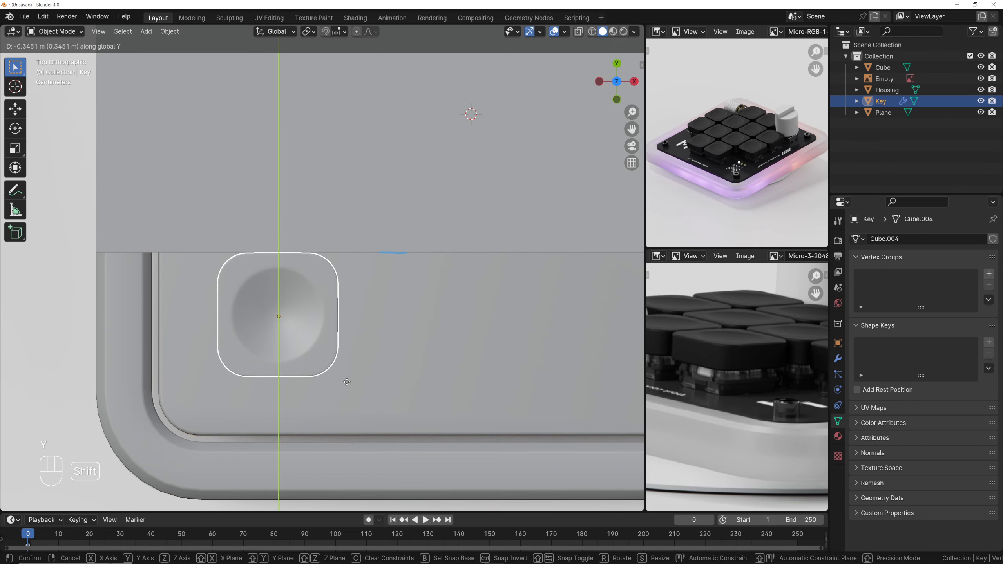
pyautogui.click(343, 386)
pyautogui.scroll(-5, 347, 363)
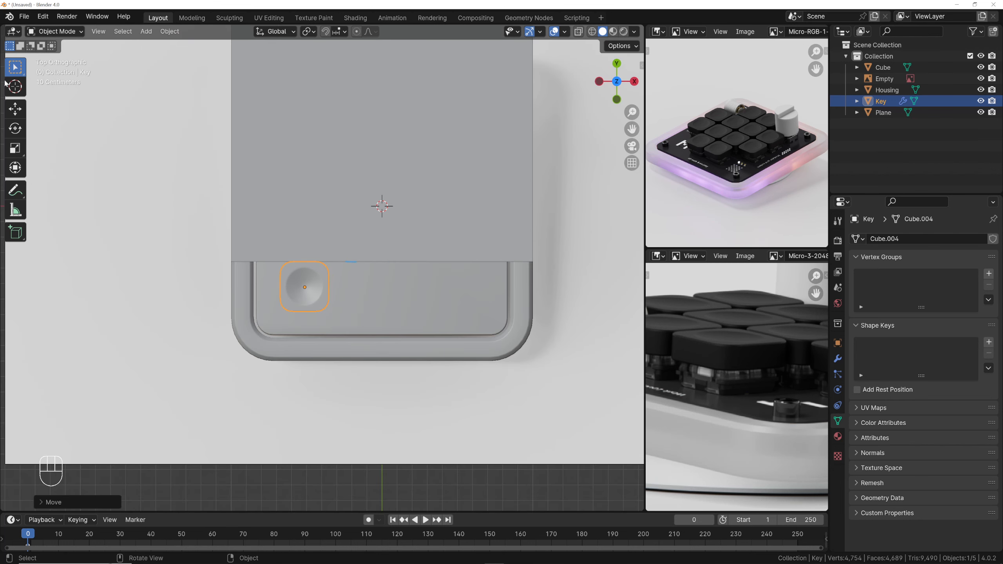
# Erase the annotation line between the key rows and delete the guide plane
pyautogui.moveTo(15, 191); pyautogui.dragTo(59, 193)
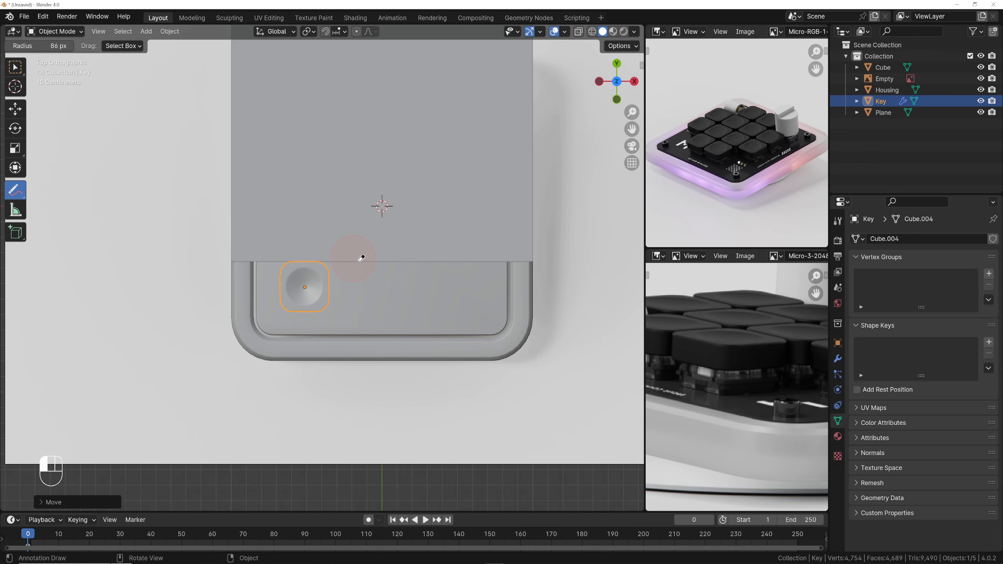
pyautogui.moveTo(358, 261); pyautogui.dragTo(204, 204)
pyautogui.click(15, 67)
pyautogui.moveTo(205, 158); pyautogui.dragTo(347, 205, button='middle')
pyautogui.click(348, 206)
pyautogui.press('x')
pyautogui.click(350, 205)
# Select the keycap in top view and check its position over the reference's logo with X-ray on
pyautogui.press('KP_7')
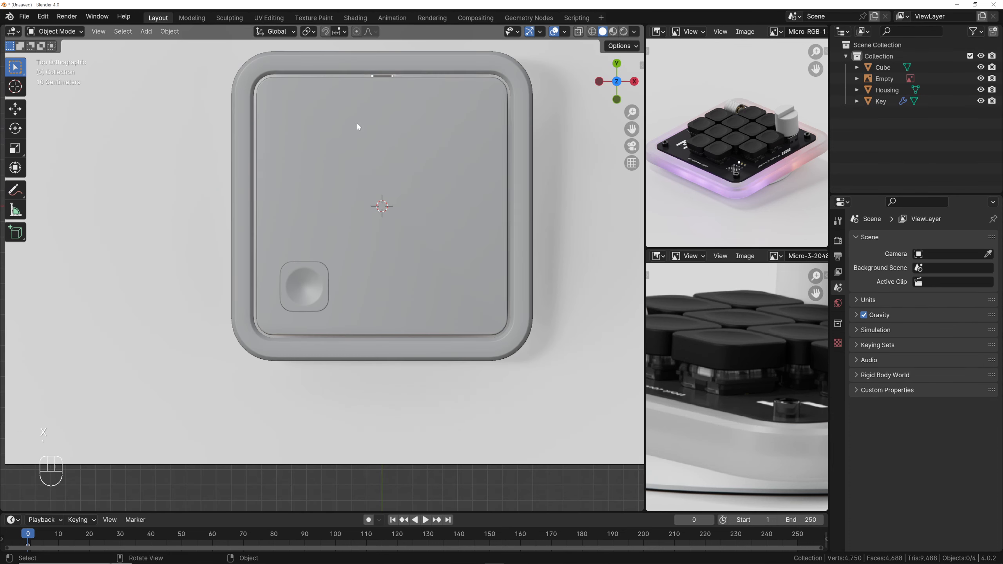
pyautogui.scroll(2, 322, 269)
pyautogui.click(324, 279)
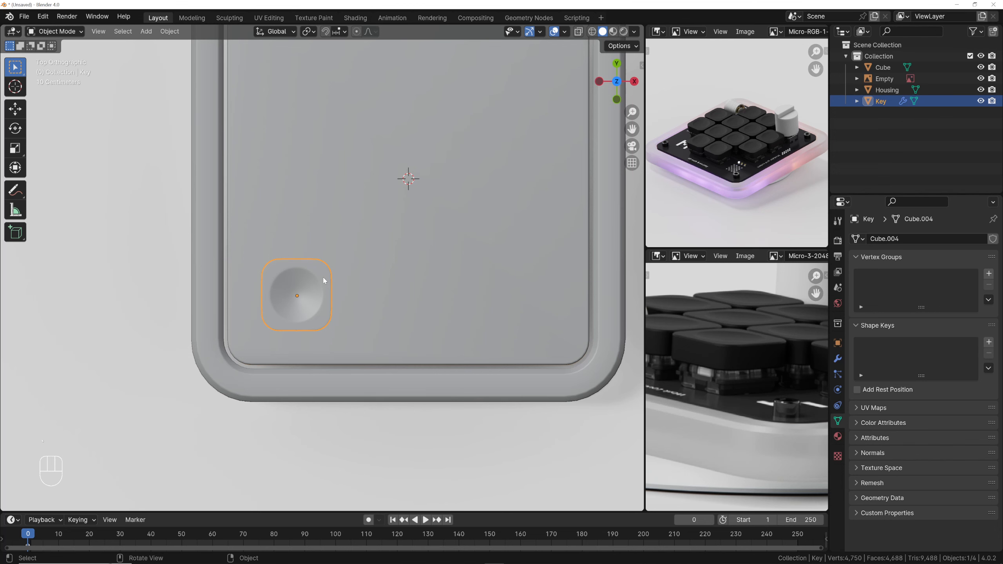
pyautogui.hotkey('alt', 'z')
pyautogui.scroll(3, 324, 285)
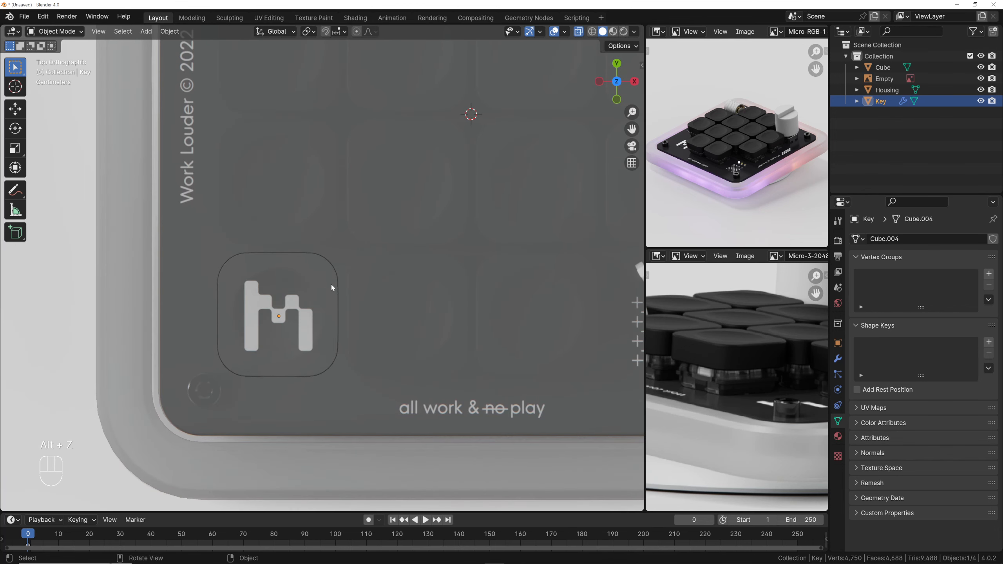
pyautogui.scroll(-2, 293, 313)
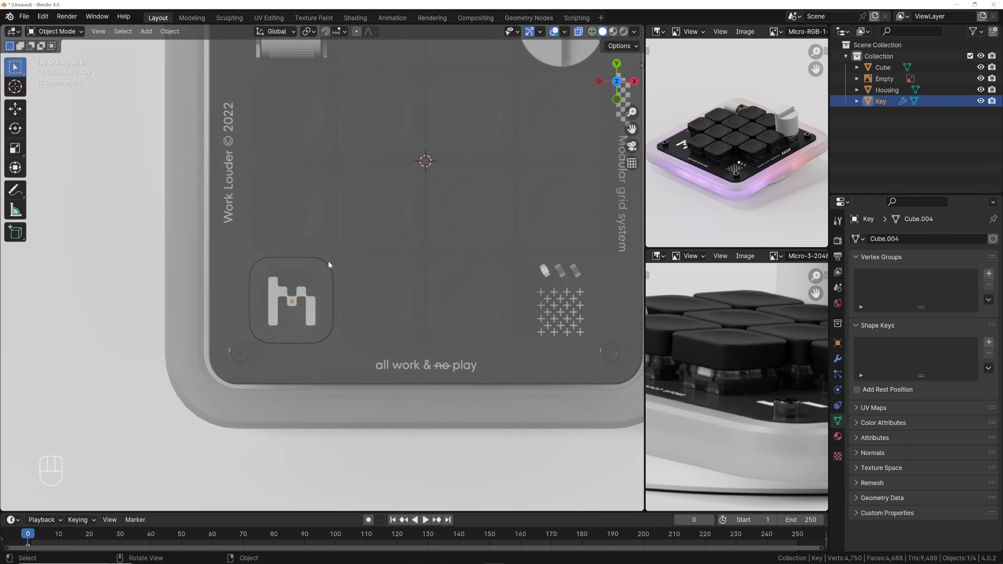
pyautogui.scroll(-2, 329, 265)
pyautogui.scroll(2, 322, 249)
# Disable the keycap's Subdivision modifier for edit mode, viewport and render, collapse its settings, and turn off X-ray
pyautogui.click(838, 358)
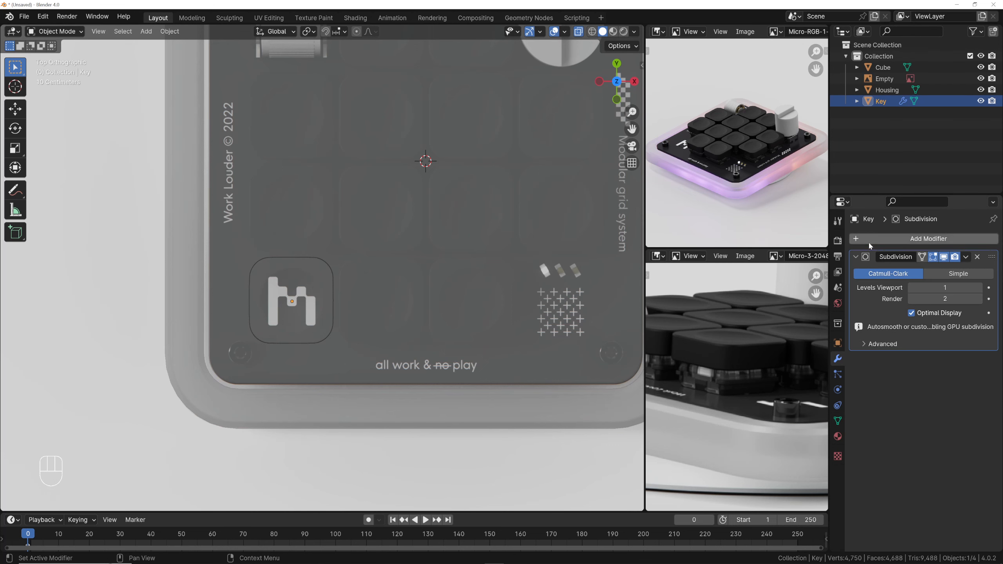
pyautogui.click(854, 257)
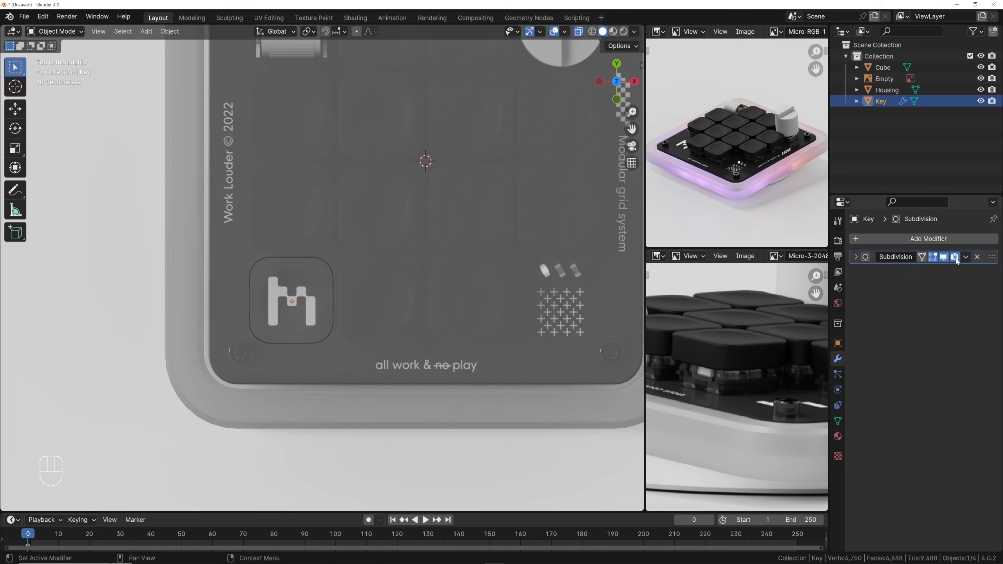
pyautogui.moveTo(378, 296); pyautogui.dragTo(288, 265, button='middle')
pyautogui.hotkey('alt', 'z')
pyautogui.scroll(2, 289, 266)
pyautogui.scroll(-1, 285, 243)
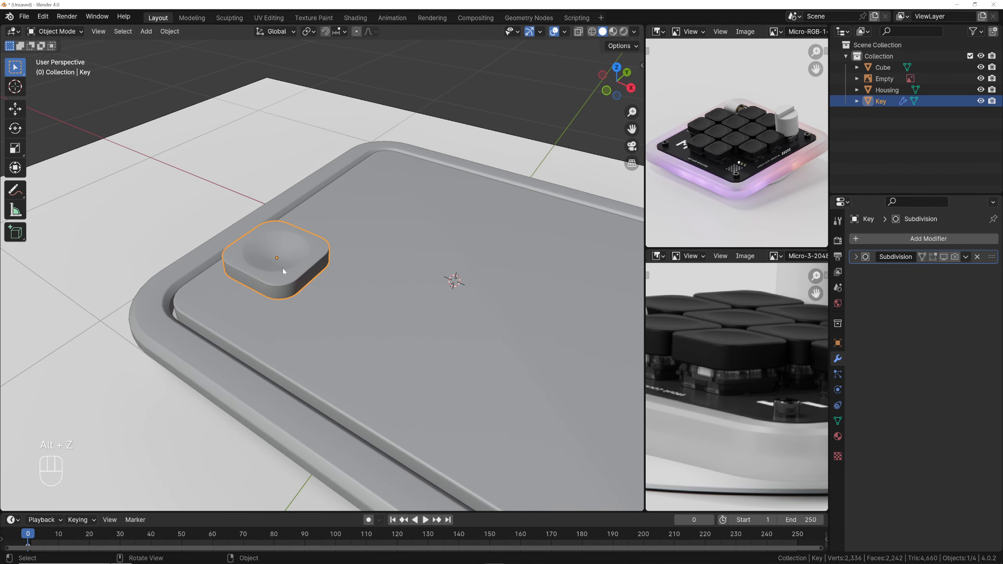
# Delete the Subdivision modifier from the keycap and switch to top view
pyautogui.click(977, 256)
pyautogui.press('KP_7')
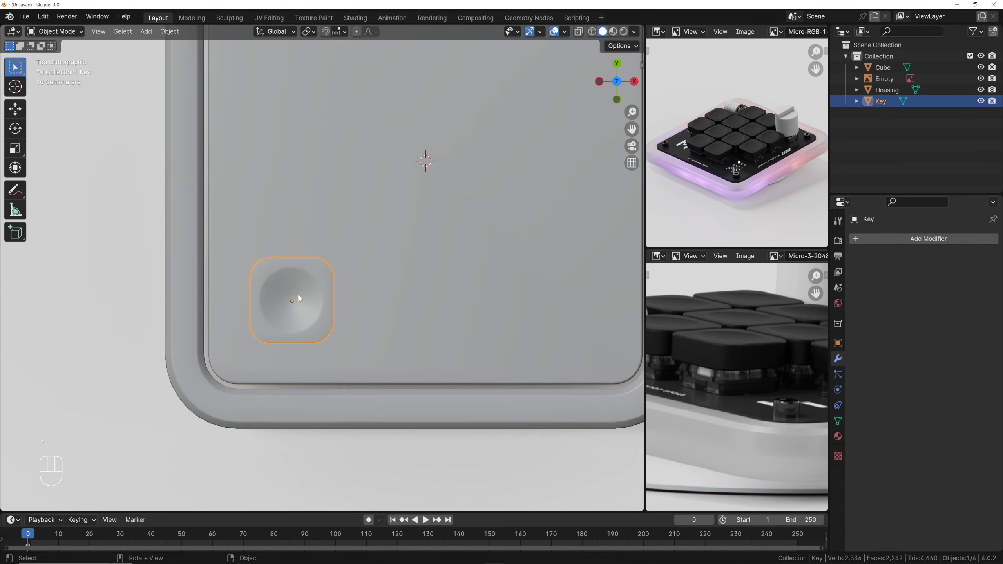
pyautogui.scroll(2, 289, 311)
pyautogui.scroll(-2, 292, 300)
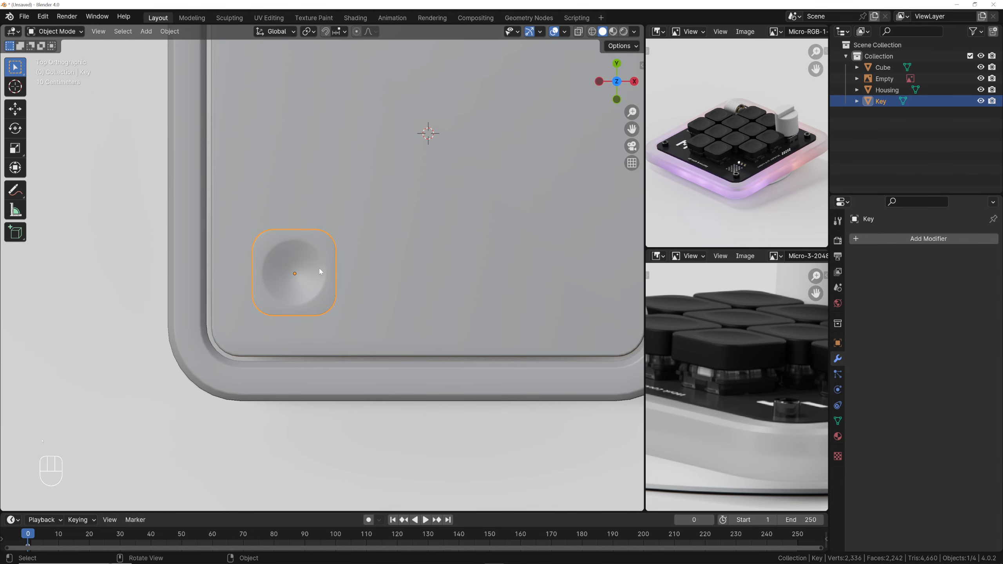
pyautogui.click(872, 240)
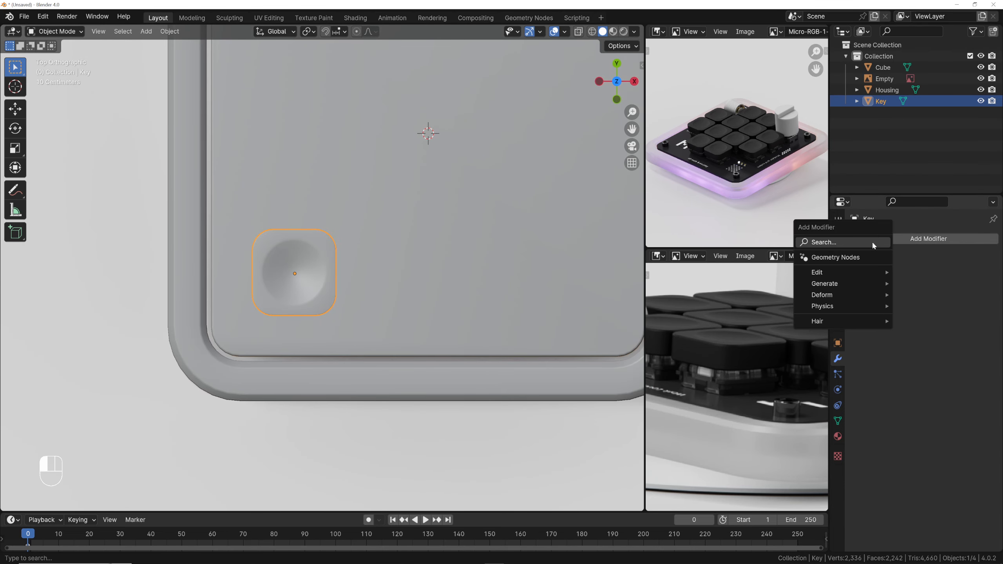
pyautogui.click(871, 241)
pyautogui.press('Escape')
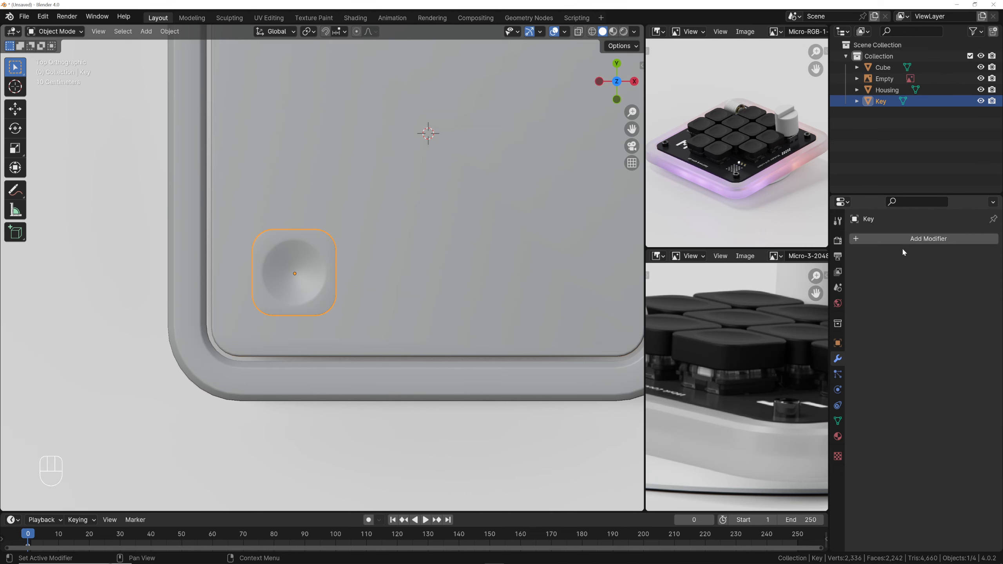
# Add an Array modifier to the keycap
pyautogui.click(891, 239)
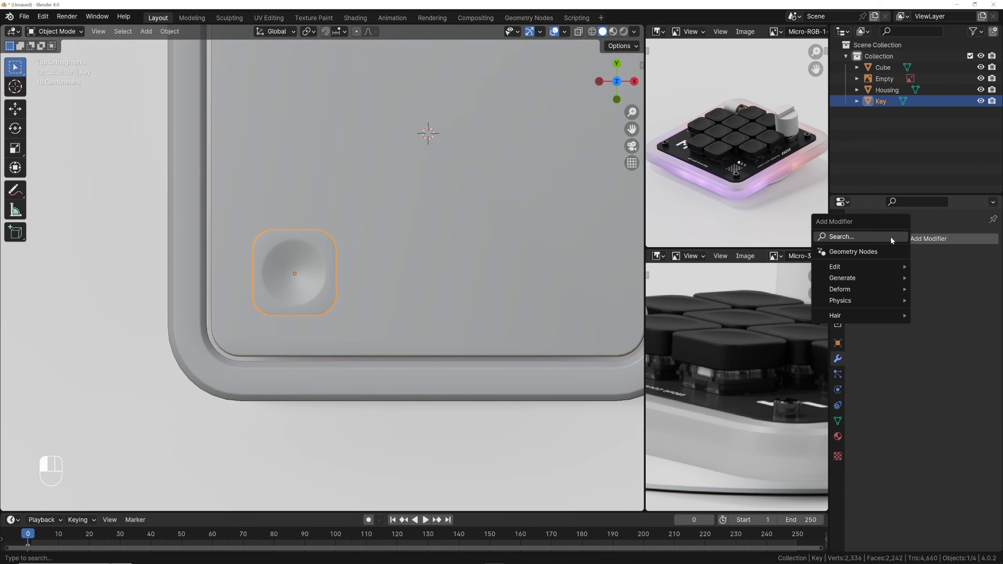
pyautogui.write('a')
pyautogui.press('Return')
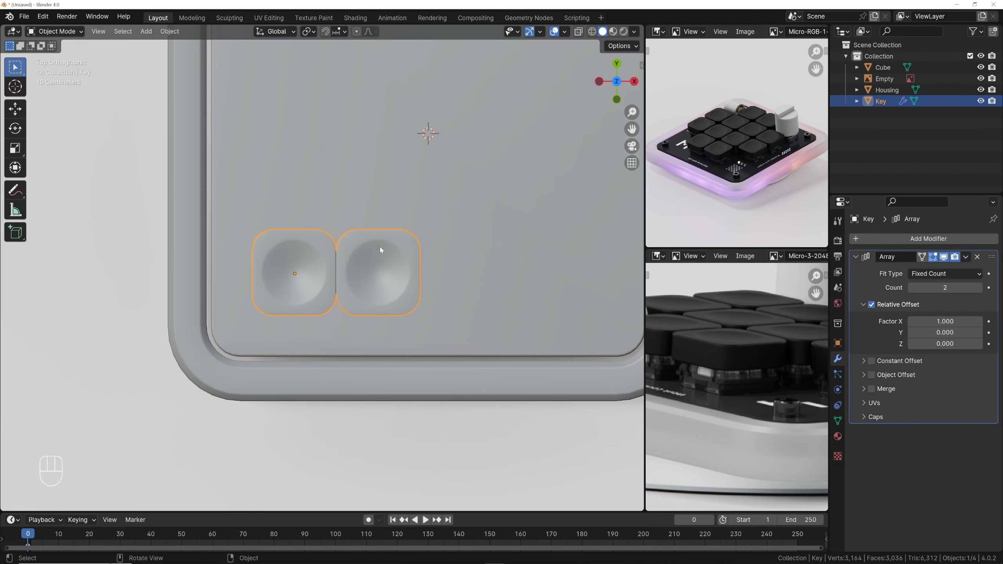
pyautogui.scroll(2, 312, 247)
pyautogui.scroll(-3, 336, 283)
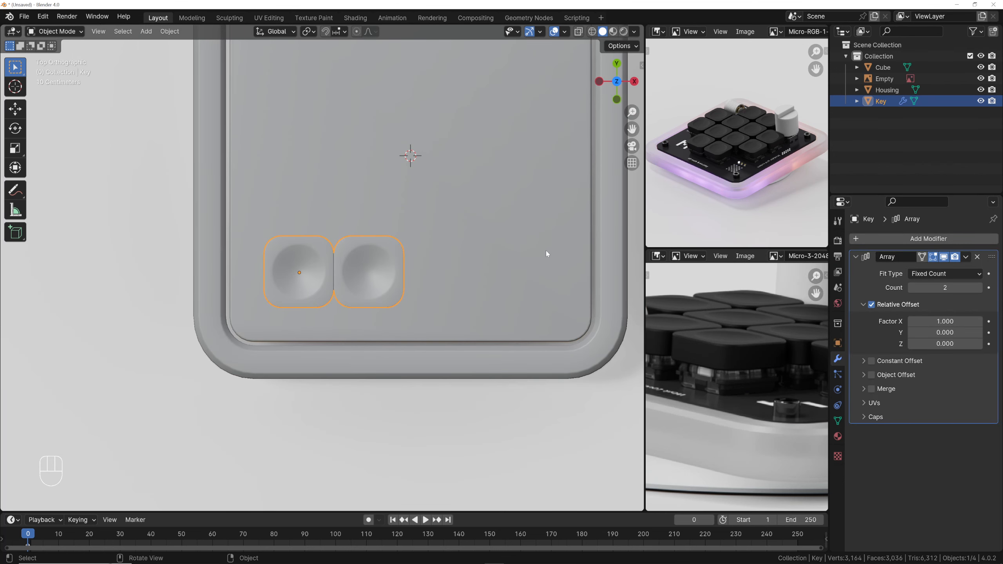
# Turn on X-ray and set the Array's relative offset X factor to 1.060 to match the reference's key spacing
pyautogui.hotkey('alt', 'z')
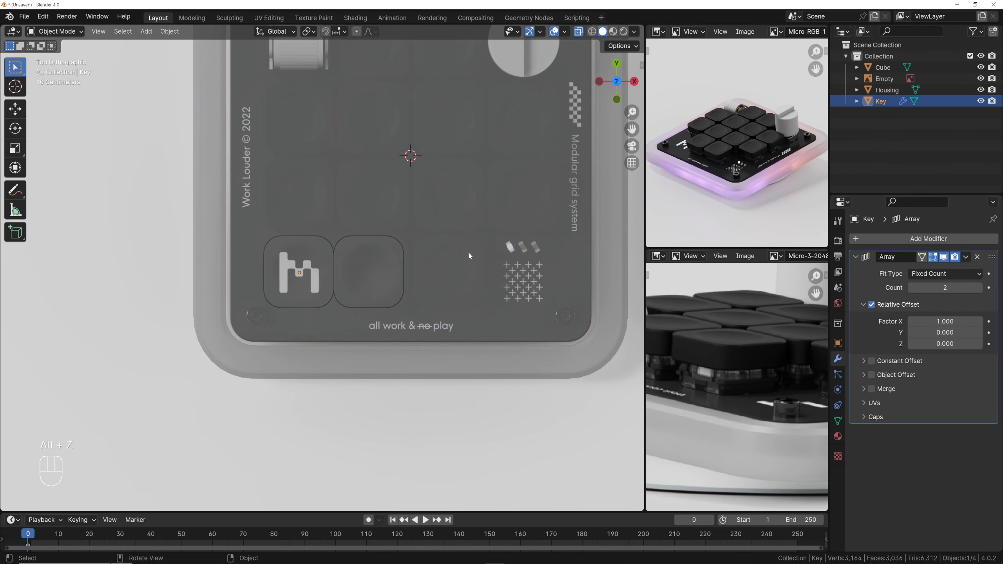
pyautogui.scroll(4, 470, 251)
pyautogui.scroll(6, 492, 256)
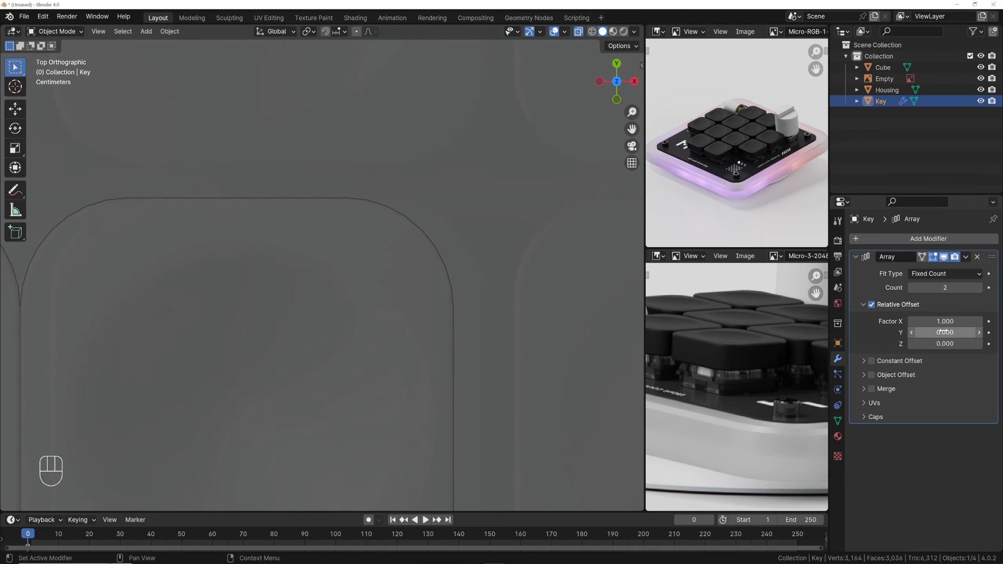
pyautogui.keyDown('shift'); pyautogui.moveTo(950, 321); pyautogui.dragTo(964, 321); pyautogui.keyUp('shift')
pyautogui.scroll(-5, 423, 257)
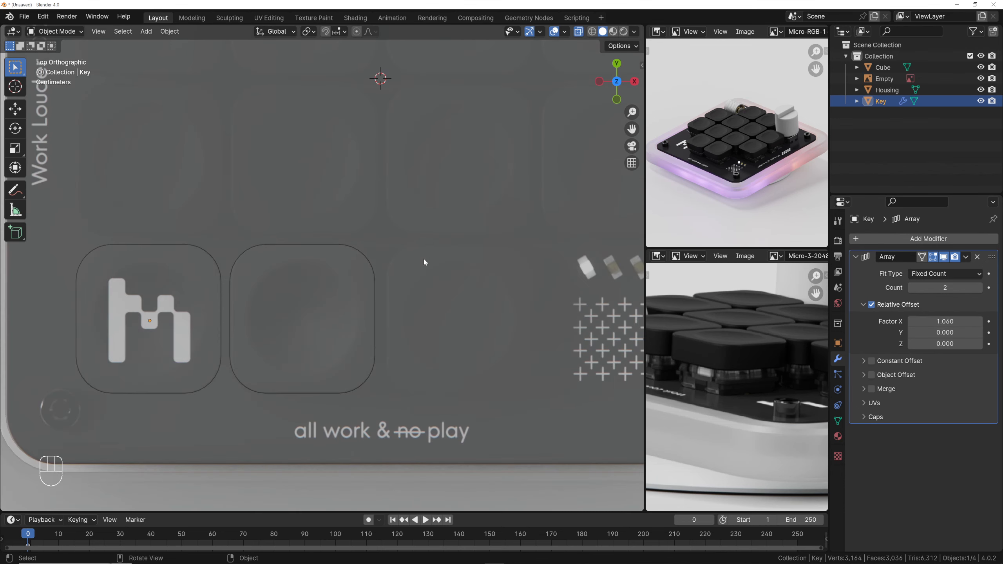
# Set the Array count to 4 to fill the bottom key row and collapse the modifier's settings
pyautogui.scroll(-4, 424, 262)
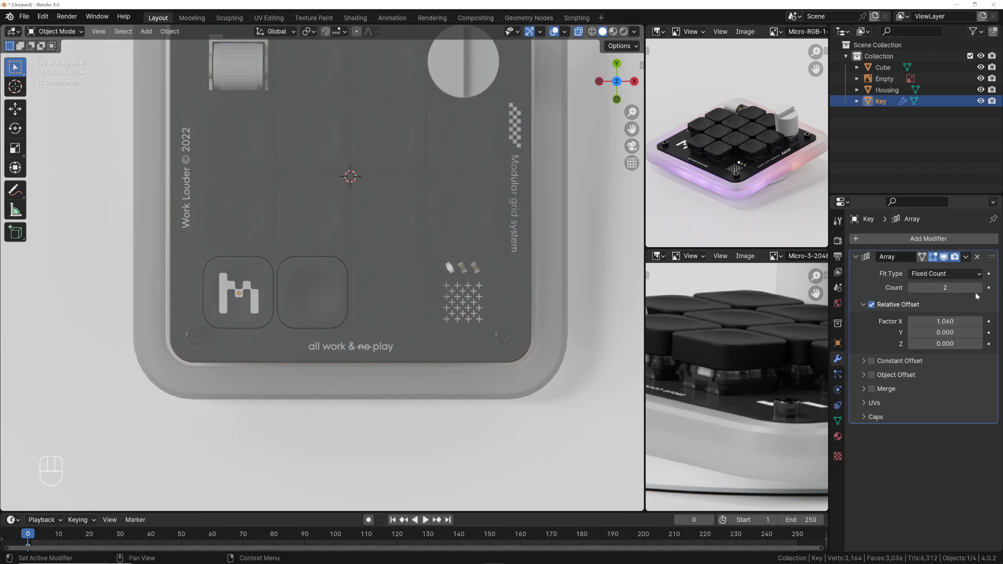
pyautogui.moveTo(925, 289); pyautogui.dragTo(955, 289)
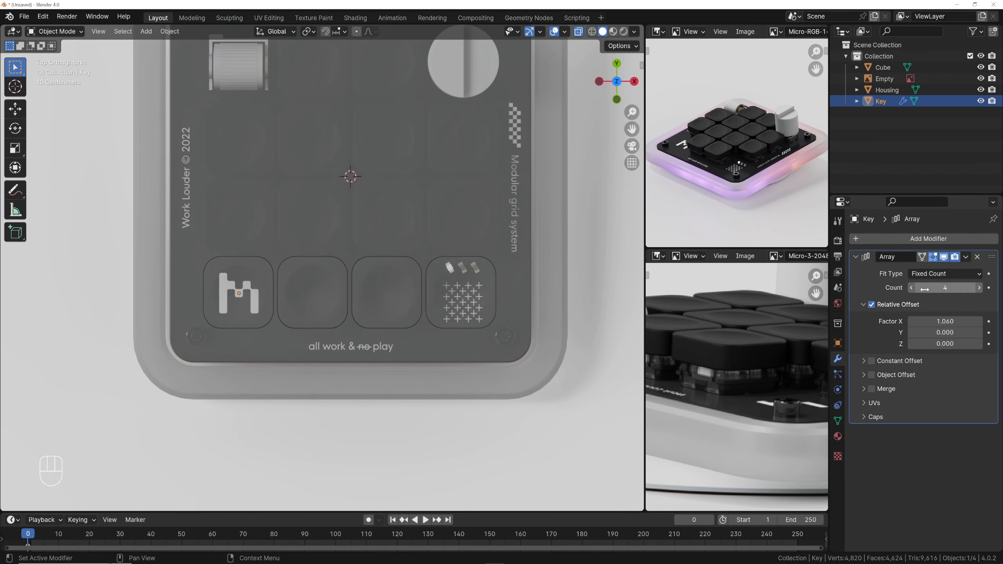
pyautogui.click(856, 256)
# Add a second Array modifier to the keycap and set its relative offset X factor to 0
pyautogui.scroll(-5, 339, 229)
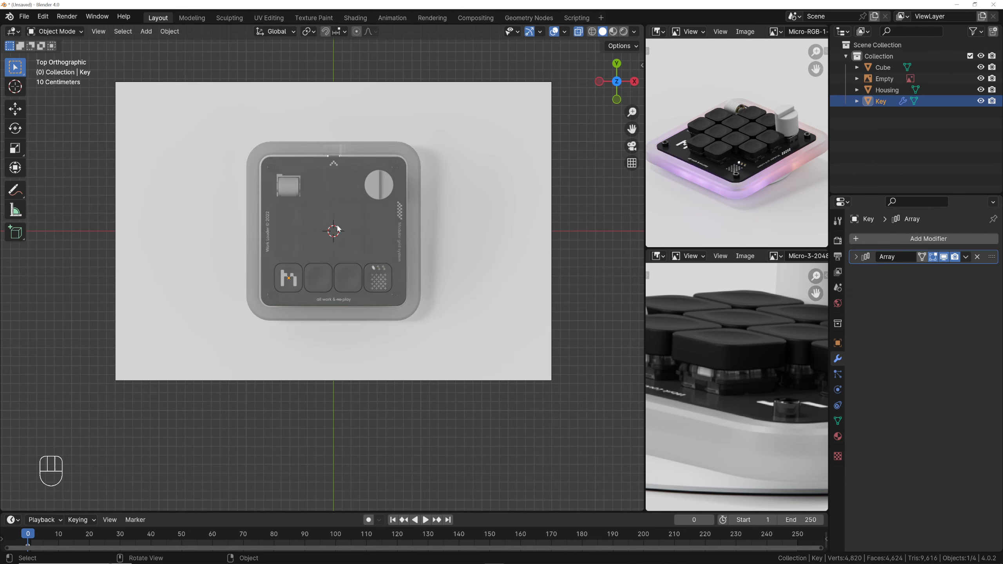
pyautogui.keyDown('shift'); pyautogui.moveTo(337, 228); pyautogui.dragTo(348, 256, button='middle'); pyautogui.keyUp('shift')
pyautogui.scroll(2, 348, 257)
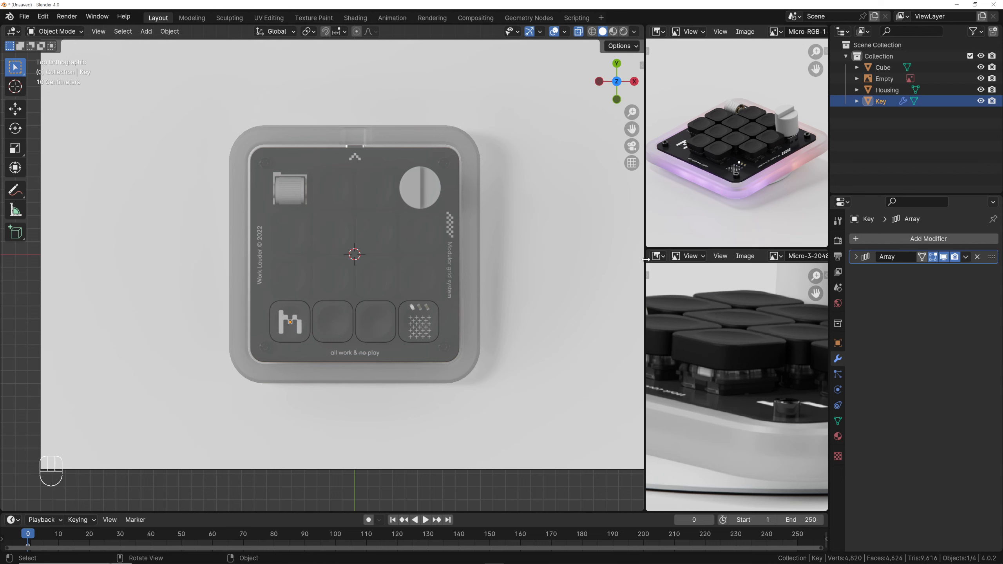
pyautogui.click(893, 239)
pyautogui.write('a')
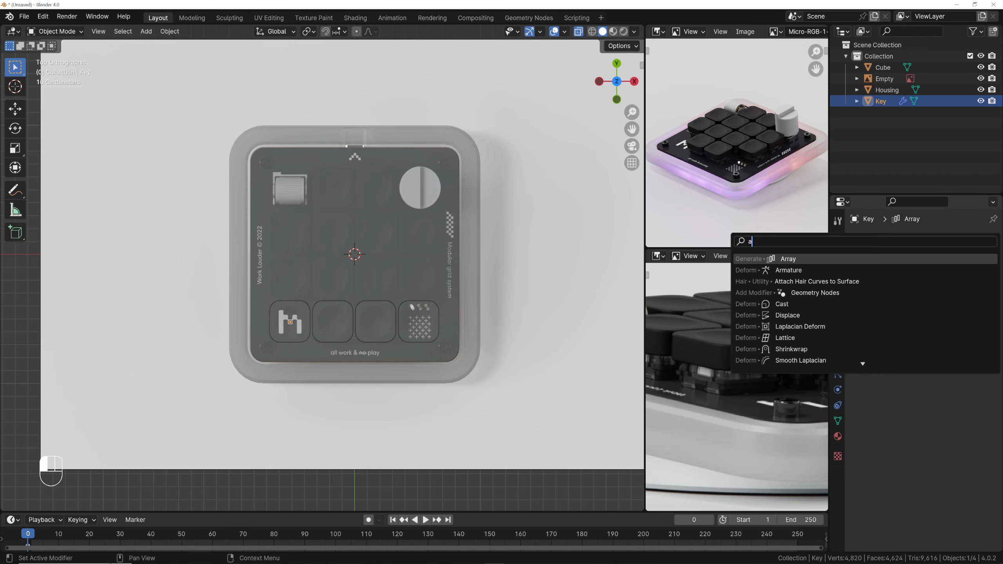
pyautogui.click(827, 259)
pyautogui.click(938, 336)
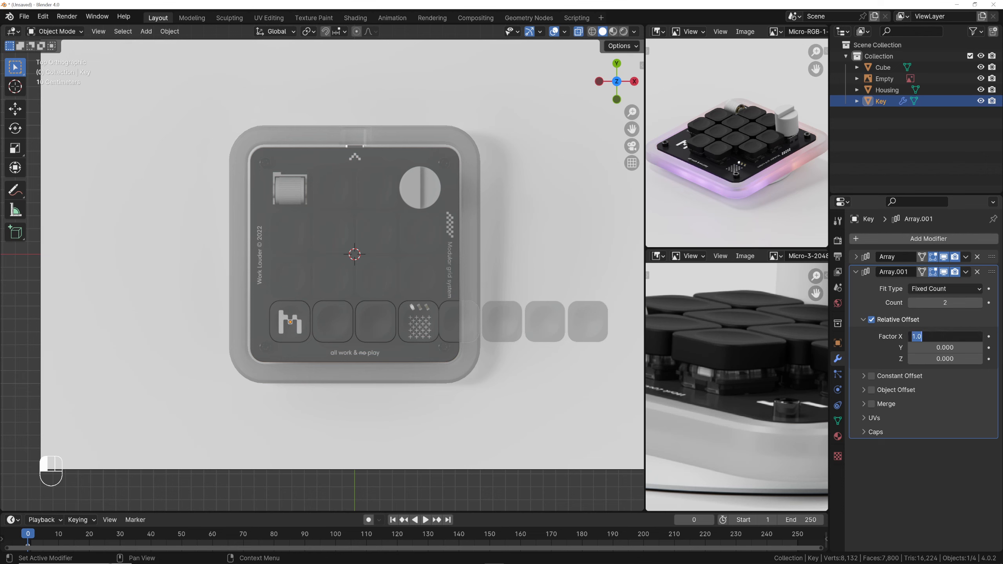
pyautogui.press('Return')
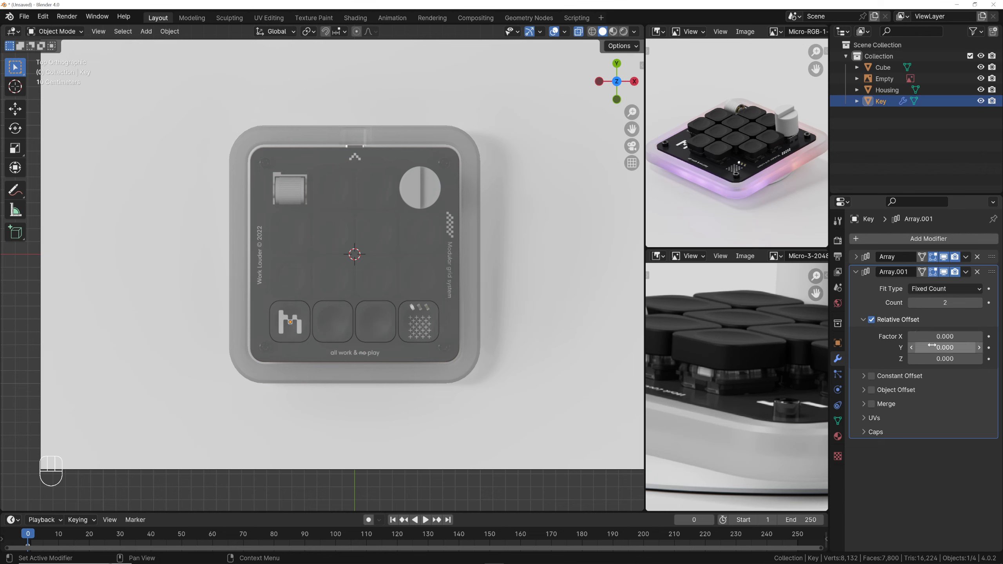
# Set the second Array's relative offset Y factor to 1.060 and its count to 4
pyautogui.click(934, 347)
pyautogui.write('1.0')
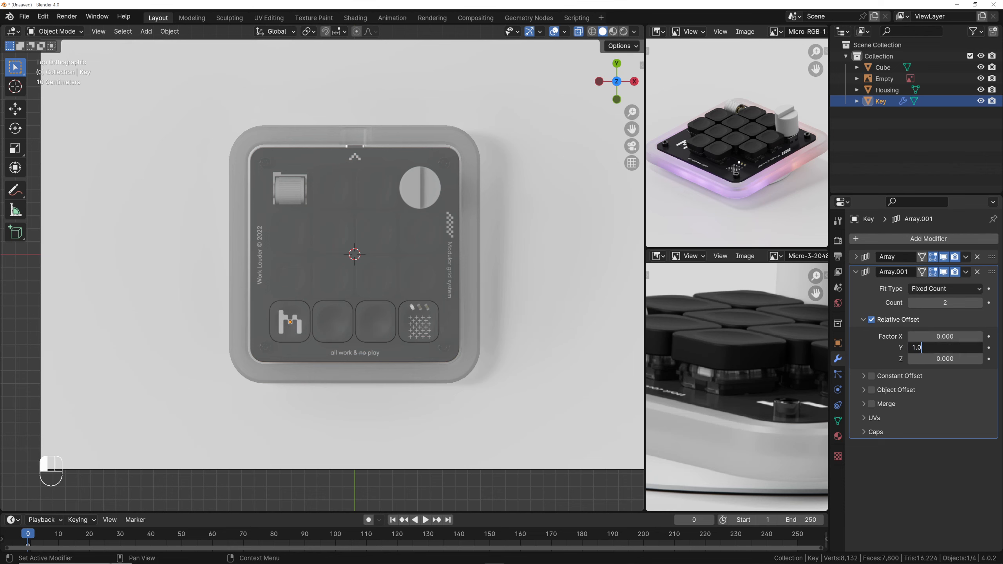
pyautogui.write('6')
pyautogui.press('Return')
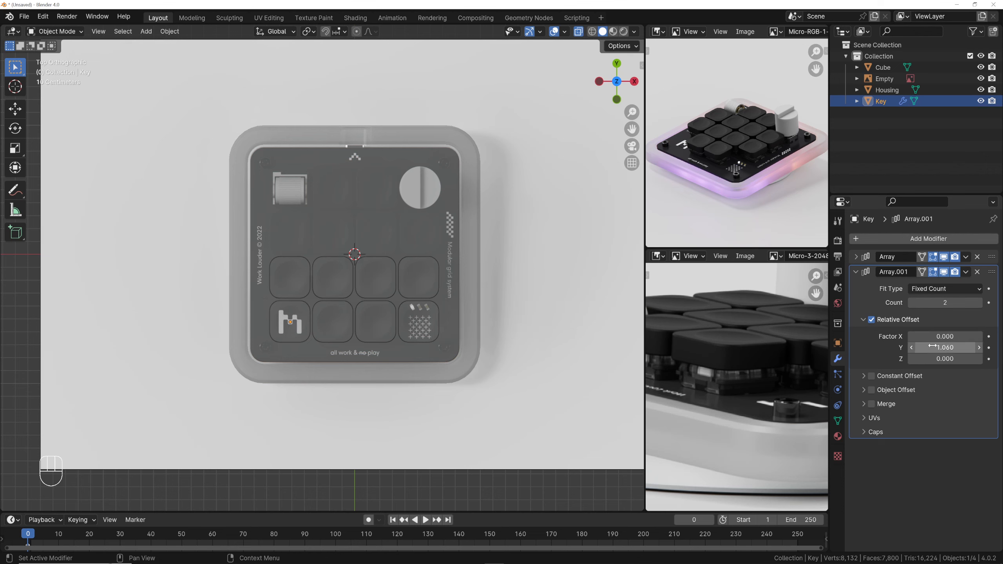
pyautogui.click(980, 303)
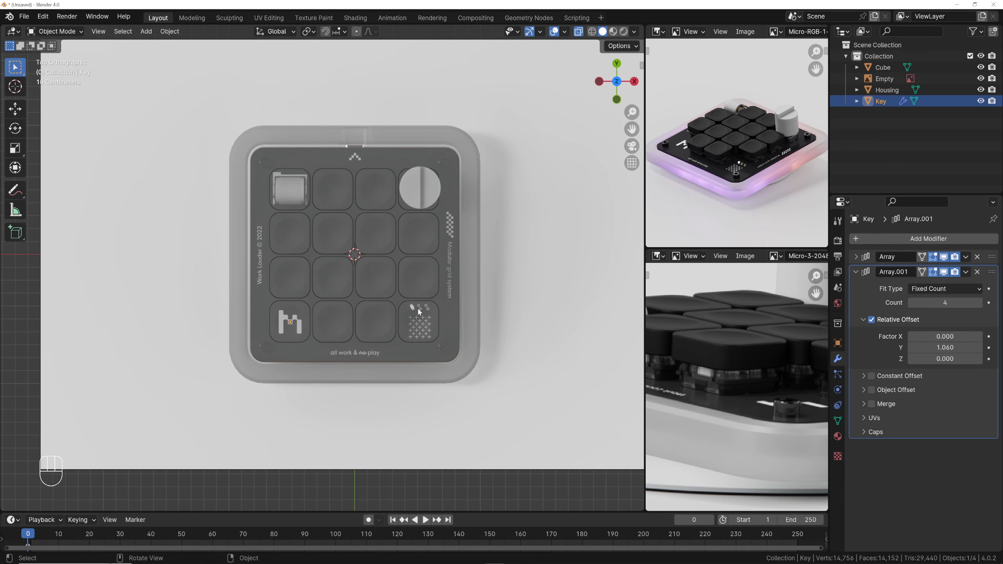
# Check the alignment of the 4 by 4 keycap grid against the top-view reference
pyautogui.scroll(2, 354, 190)
pyautogui.scroll(1, 358, 191)
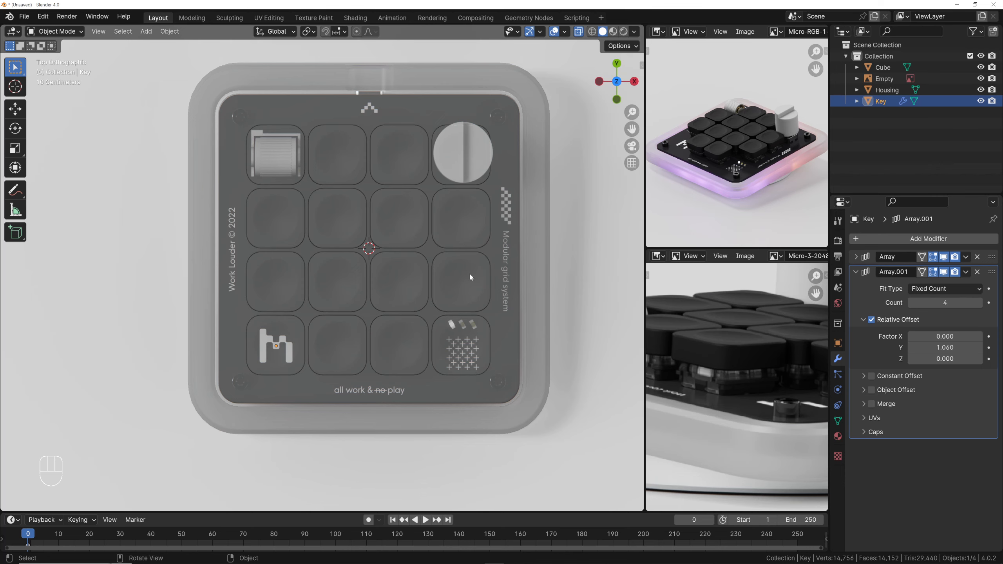
pyautogui.scroll(2, 470, 276)
pyautogui.scroll(-3, 277, 264)
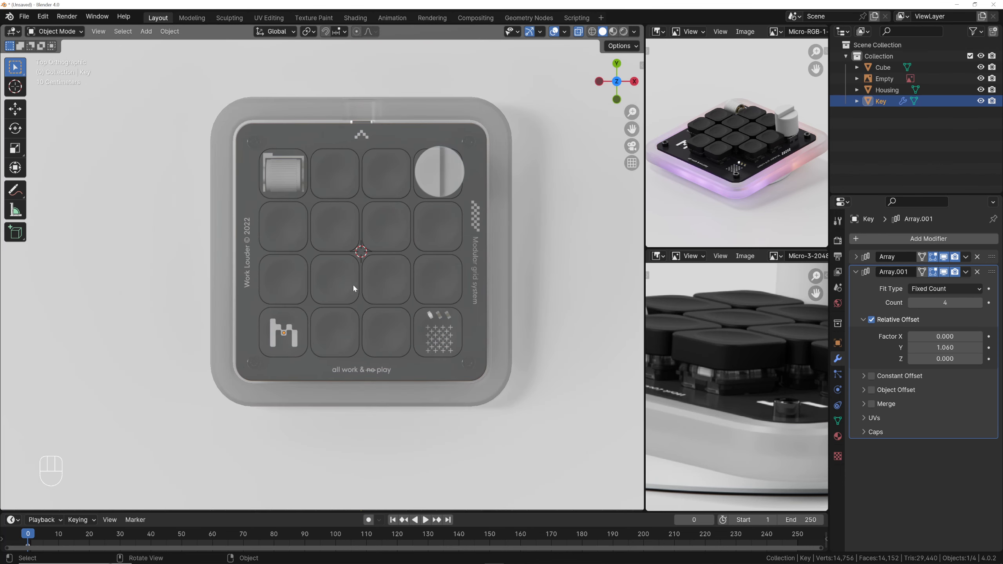
pyautogui.scroll(-1, 407, 195)
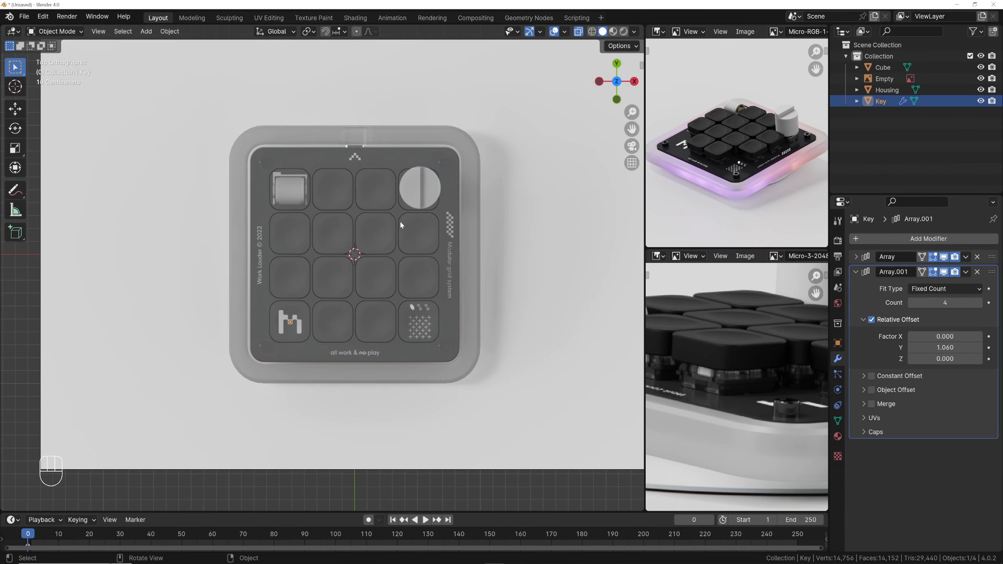
pyautogui.moveTo(400, 222); pyautogui.dragTo(367, 155, button='middle')
pyautogui.press('`')
pyautogui.click(469, 186)
# Apply both Array modifiers on the keycap, then turn off X-ray
pyautogui.click(855, 256)
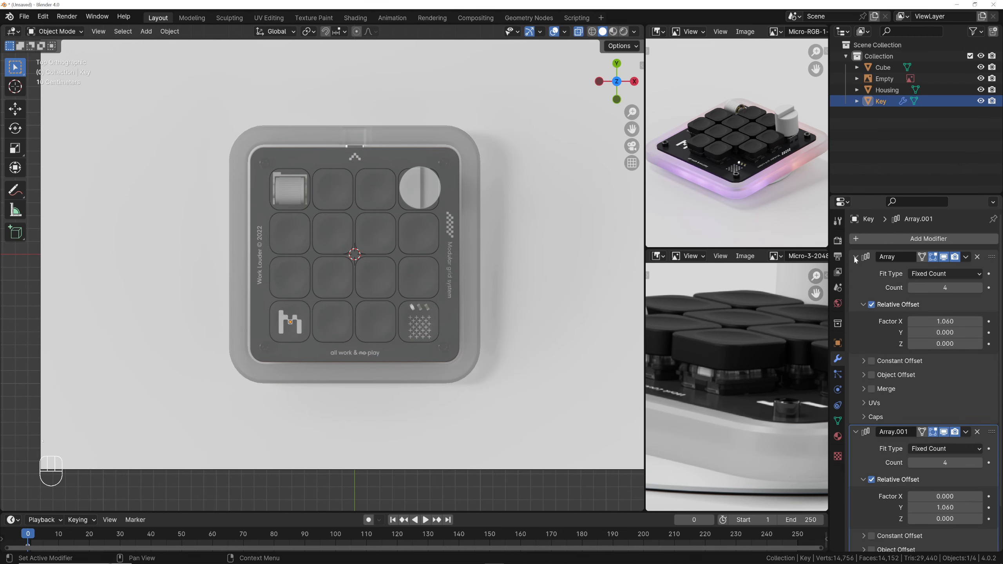
pyautogui.press('ctrl')
pyautogui.hotkey('ctrl', 'a')
pyautogui.hotkey('ctrl', 'a')
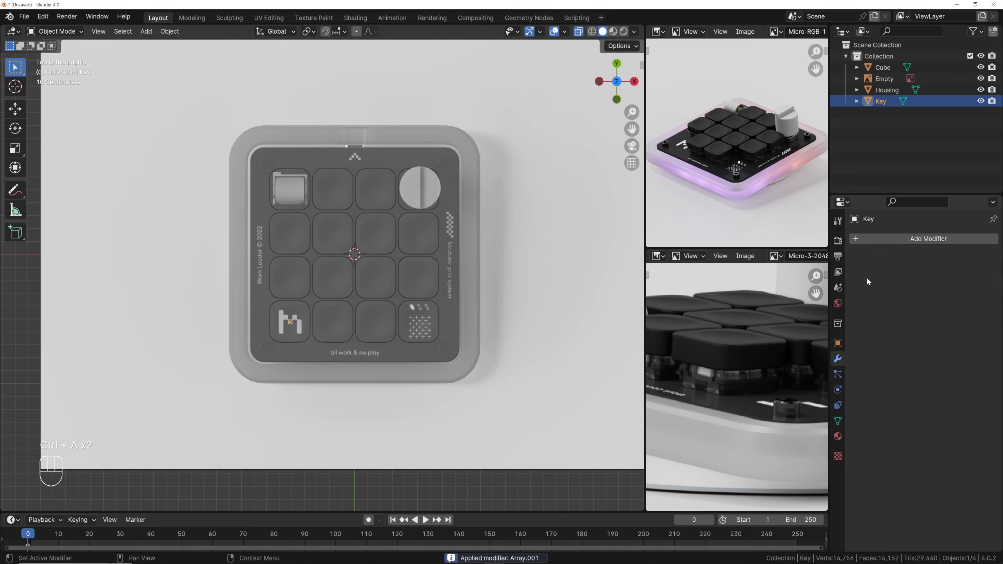
pyautogui.moveTo(367, 205); pyautogui.dragTo(352, 247, button='middle')
pyautogui.hotkey('alt', 'z')
pyautogui.press('KP_7')
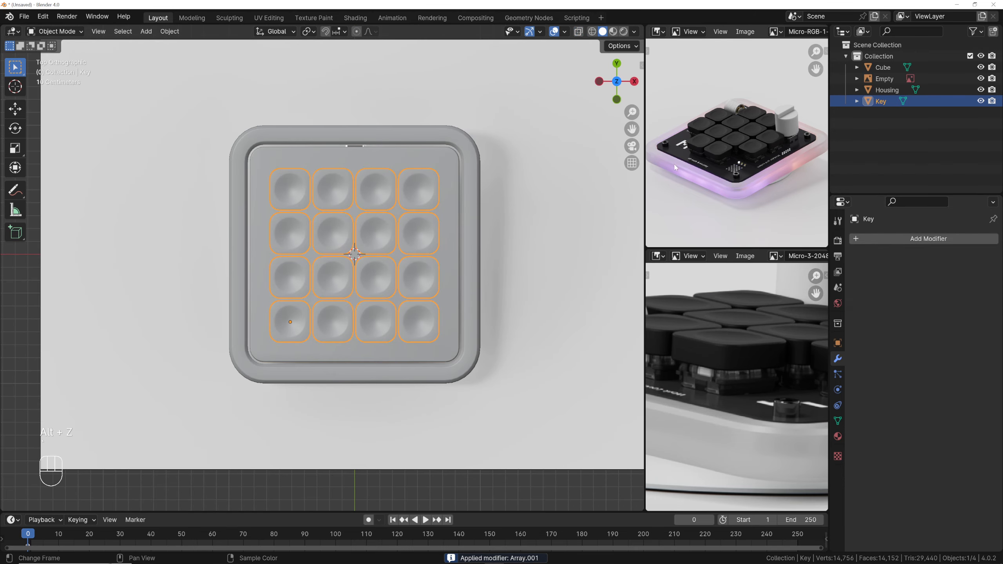
pyautogui.moveTo(351, 174); pyautogui.dragTo(357, 246, button='middle')
pyautogui.press('Tab')
pyautogui.press('Tab')
pyautogui.press('g')
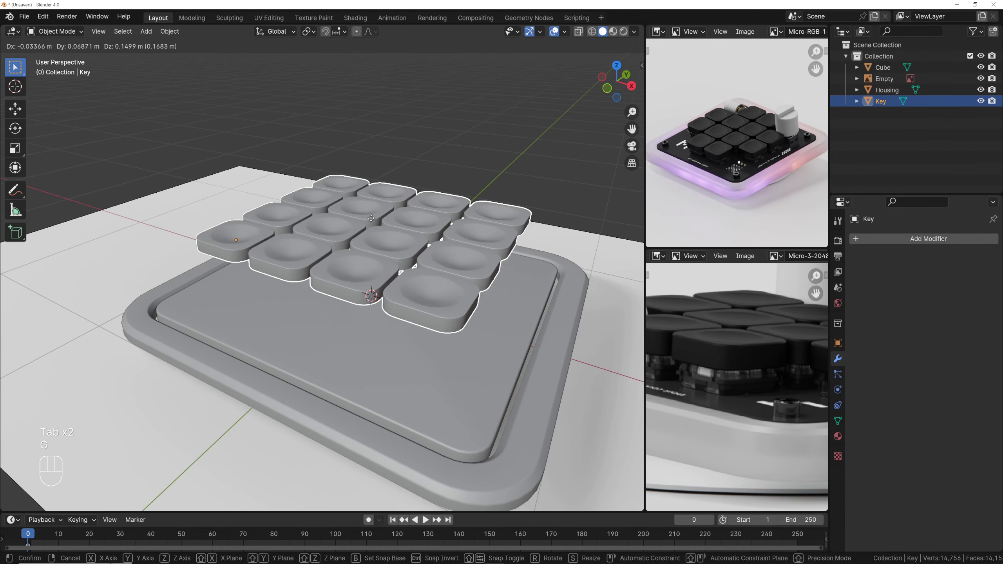
pyautogui.press('Escape')
# Separate the whole keycap grid mesh by loose parts into individual objects and return to Object Mode
pyautogui.press('Tab')
pyautogui.press('a')
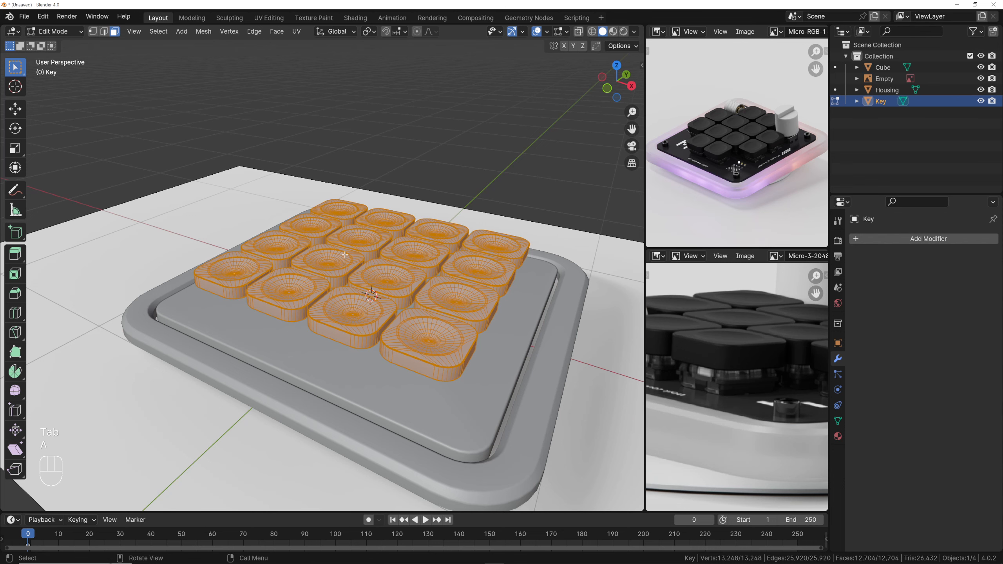
pyautogui.press('p')
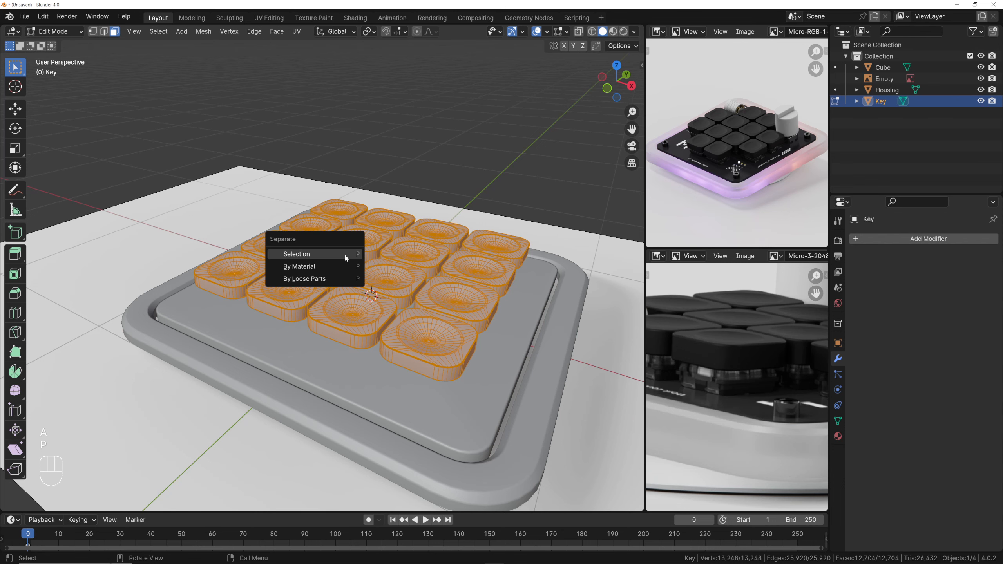
pyautogui.click(319, 279)
pyautogui.press('Tab')
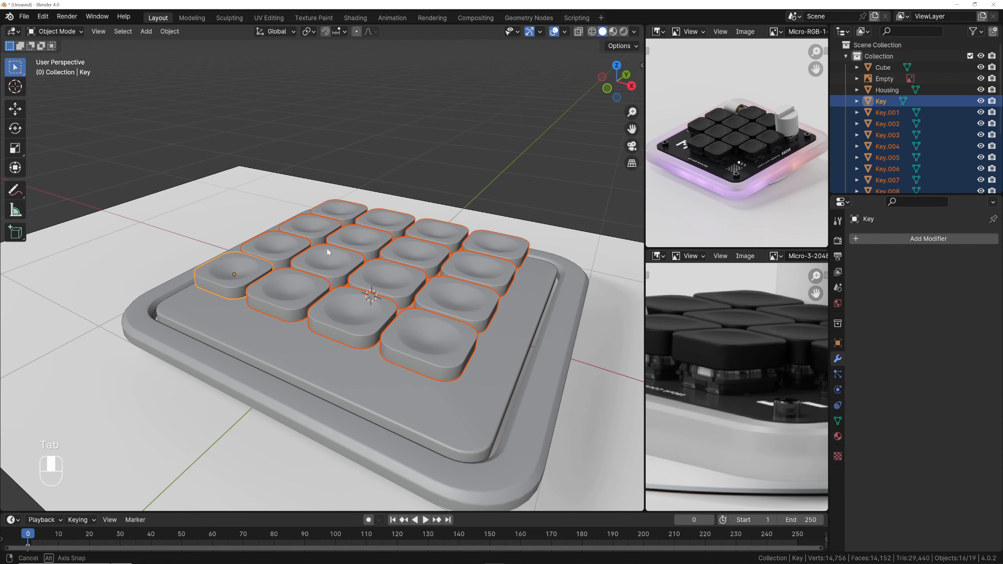
# Select several keycaps one at a time to check that each is a separate object
pyautogui.moveTo(327, 248); pyautogui.dragTo(271, 272, button='middle')
pyautogui.click(271, 271)
pyautogui.click(298, 219)
pyautogui.click(356, 211)
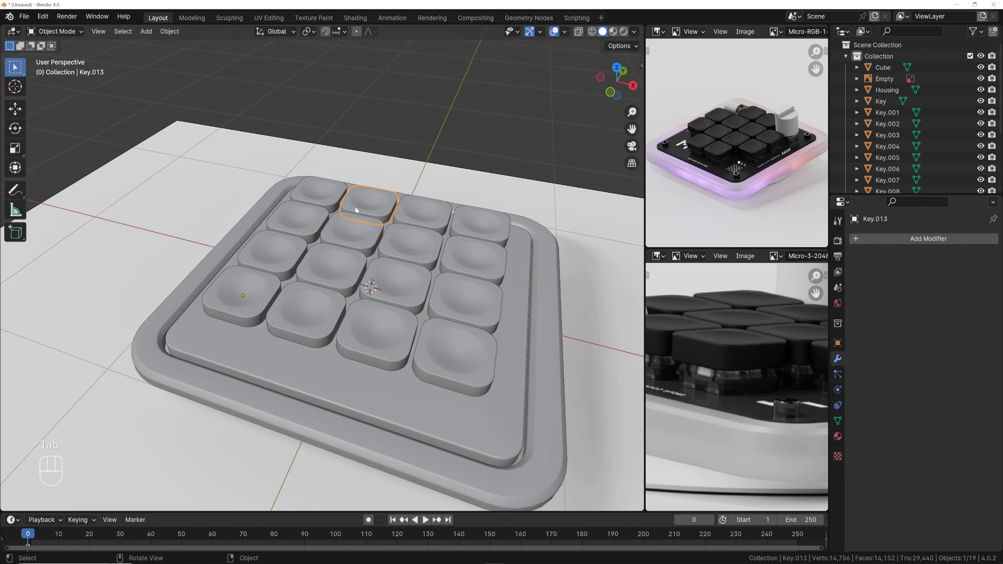
pyautogui.click(407, 221)
pyautogui.press('KP_7')
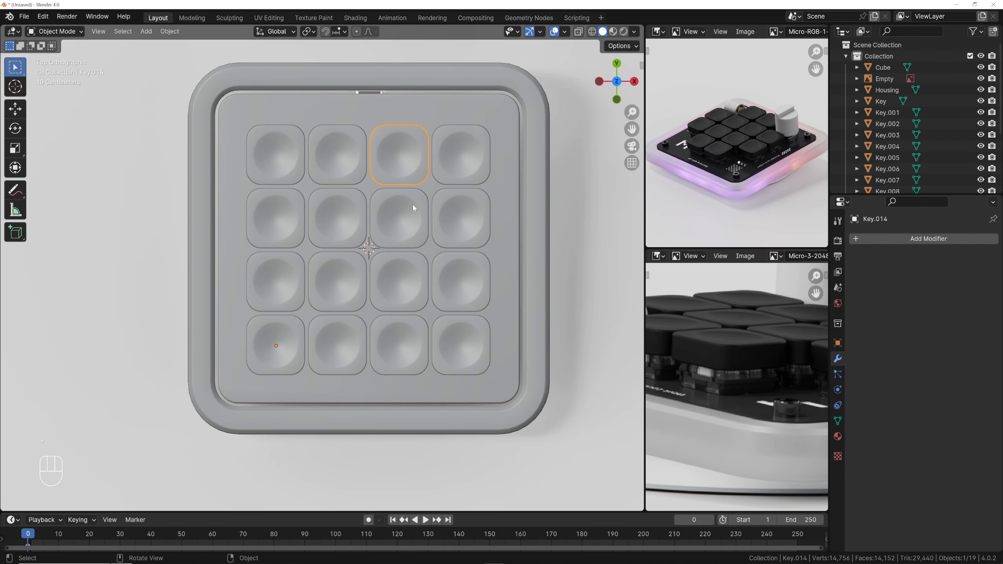
# Move all sixteen keycap objects, Key through Key.015, into a new collection named KeyCap
pyautogui.moveTo(414, 208); pyautogui.dragTo(435, 244, button='middle')
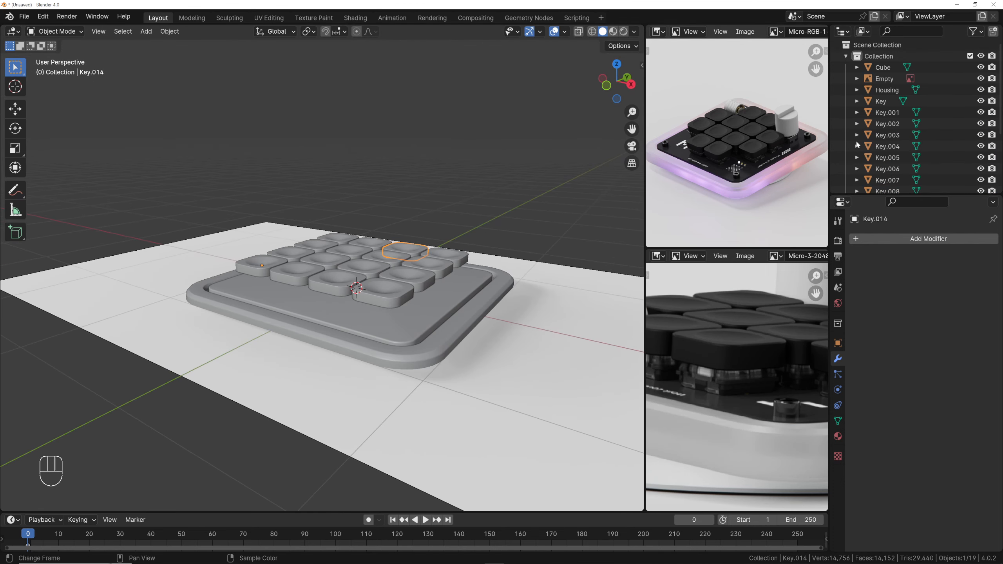
pyautogui.click(882, 101)
pyautogui.scroll(-4, 887, 118)
pyautogui.keyDown('shift'); pyautogui.click(888, 182); pyautogui.keyUp('shift')
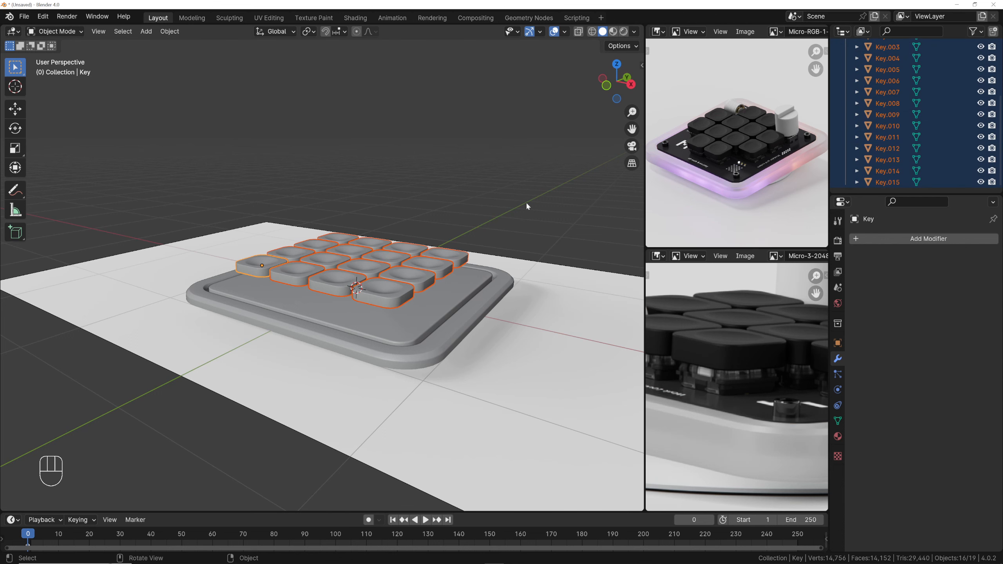
pyautogui.scroll(4, 438, 204)
pyautogui.press('m')
pyautogui.click(439, 204)
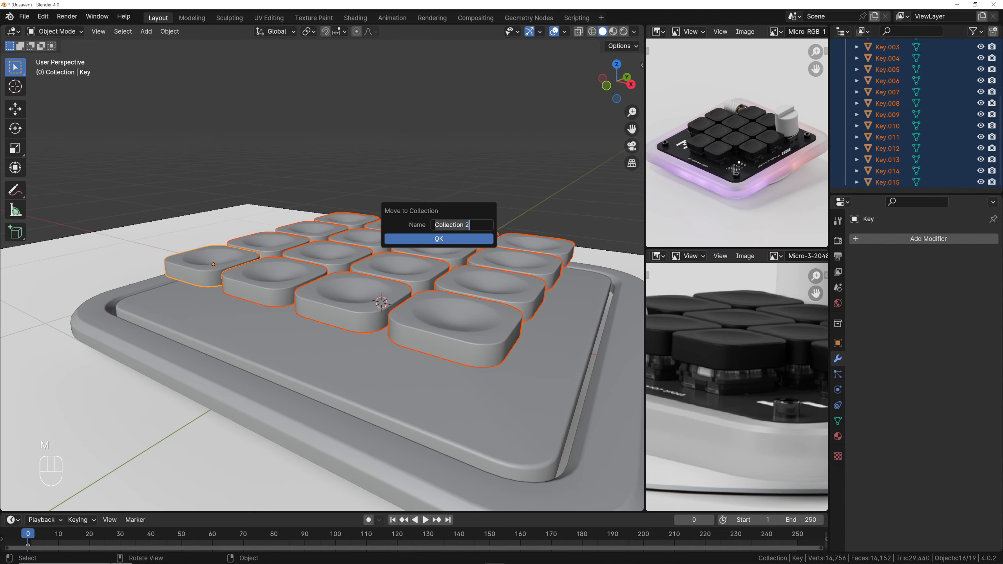
pyautogui.write('KeyCap')
pyautogui.press('Return')
pyautogui.scroll(5, 869, 119)
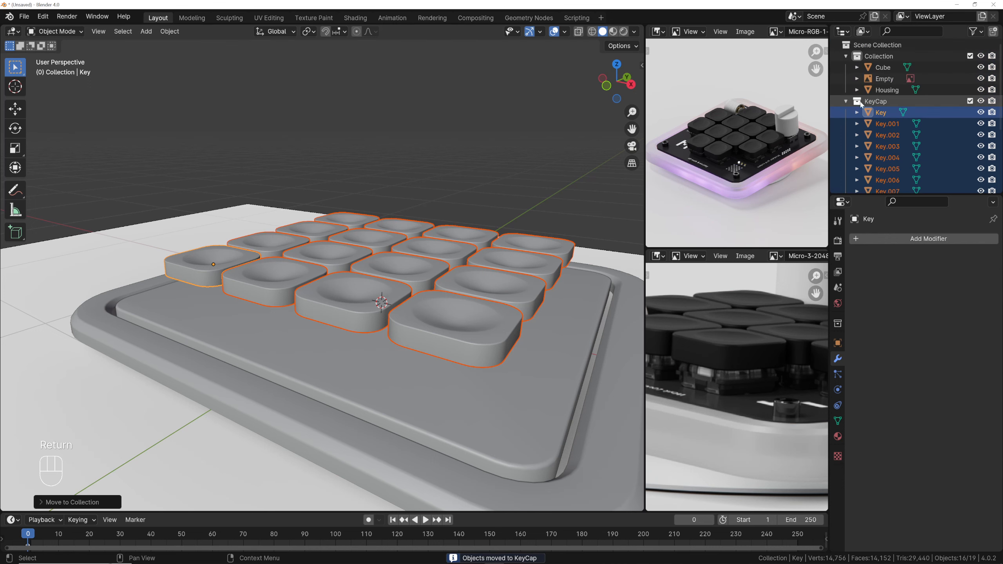
pyautogui.scroll(-4, 514, 221)
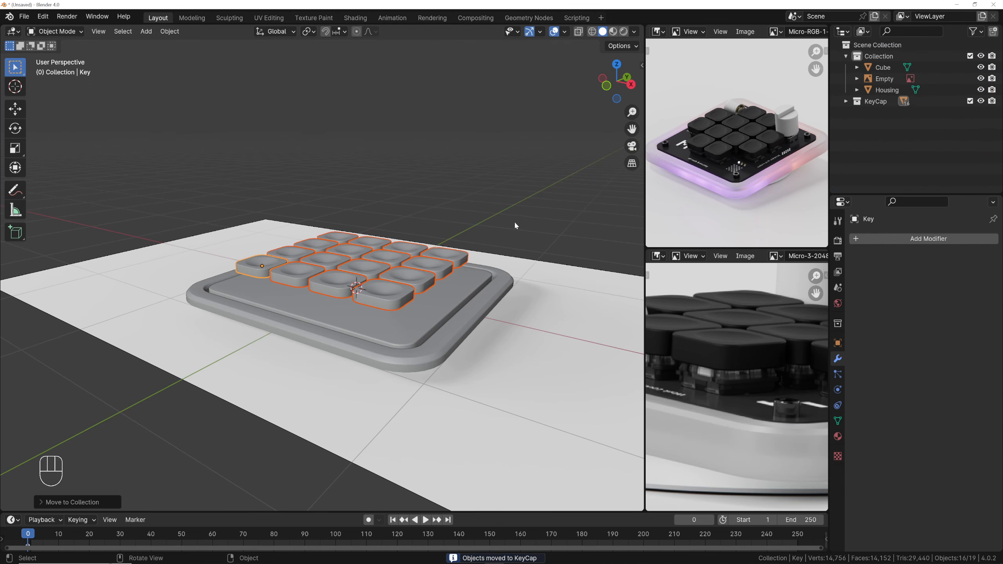
# Rename the default collection as Housing and the Cube plate object inside it as BackPlate
pyautogui.doubleClick(879, 56)
pyautogui.write('Ho')
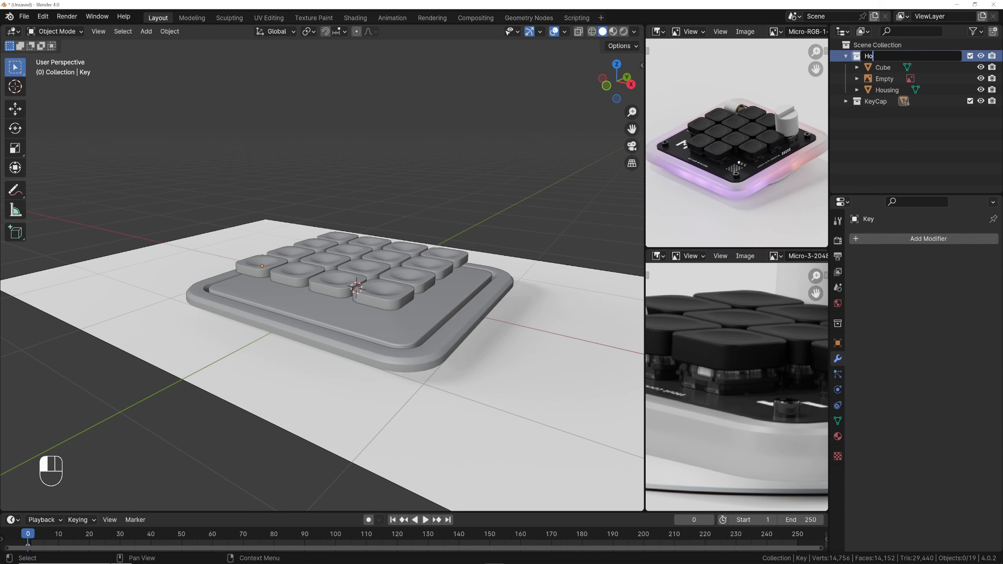
pyautogui.write('using')
pyautogui.press('Return')
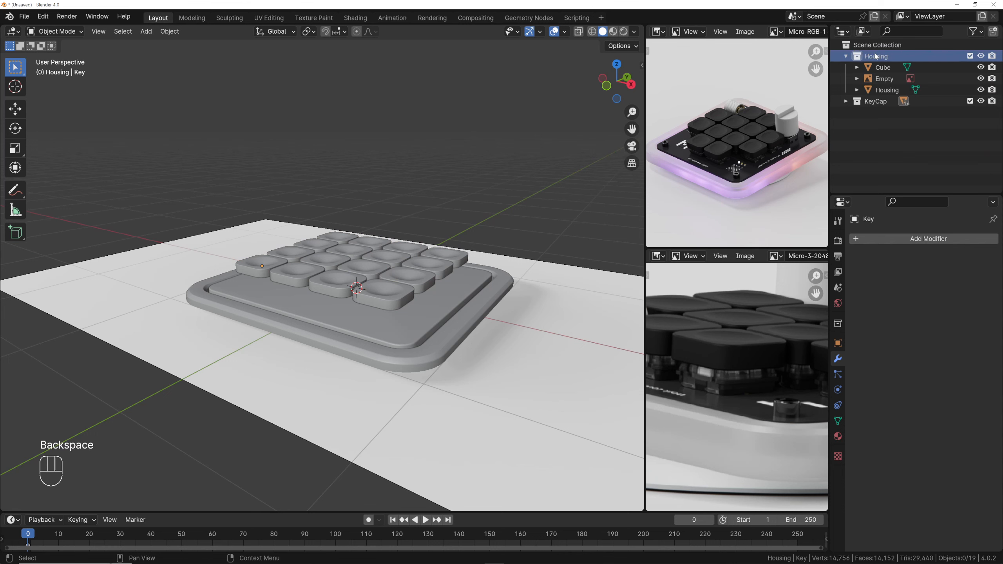
pyautogui.doubleClick(883, 67)
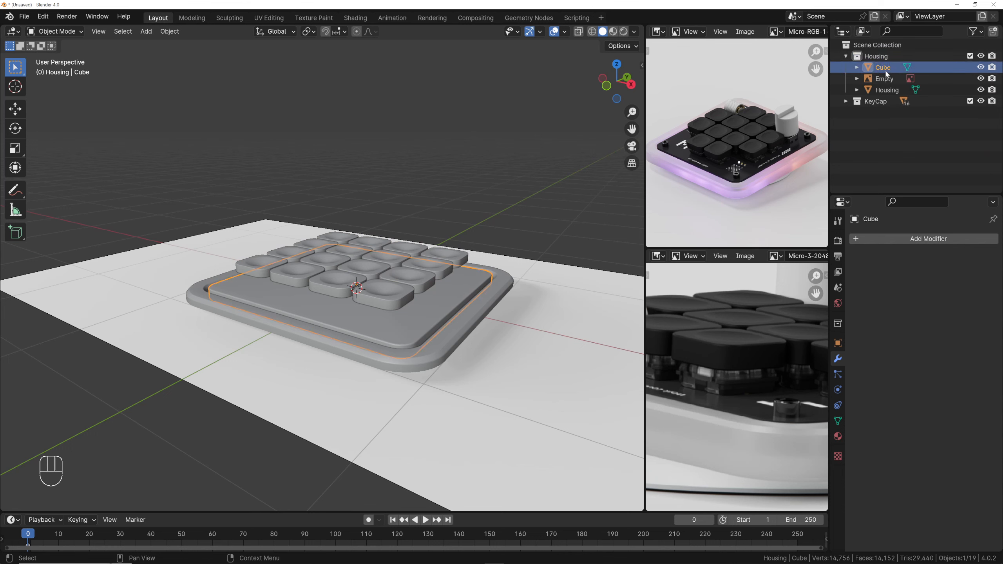
pyautogui.write('BackPlate')
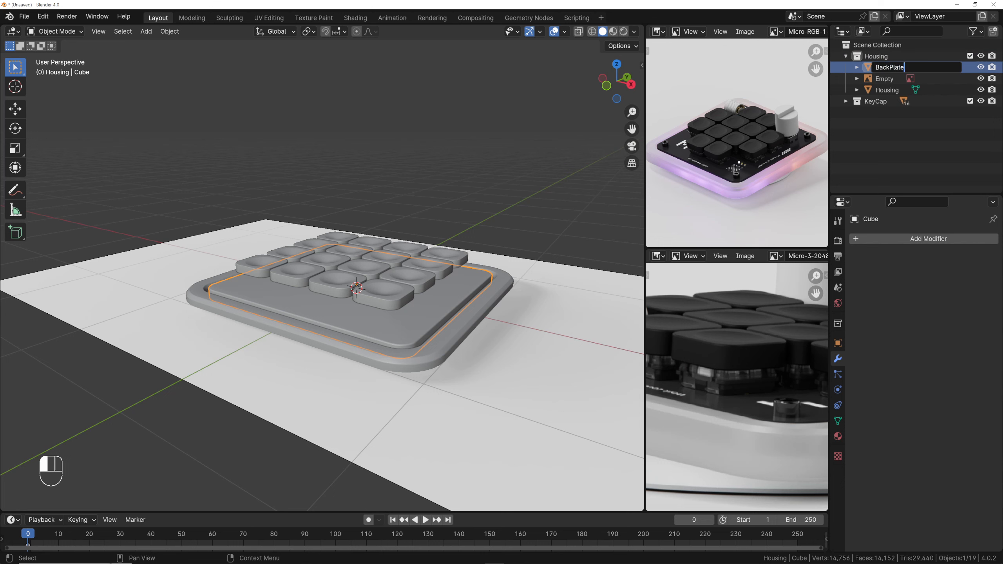
pyautogui.press('Return')
# Move the Empty reference image into a new collection named Ref
pyautogui.click(878, 81)
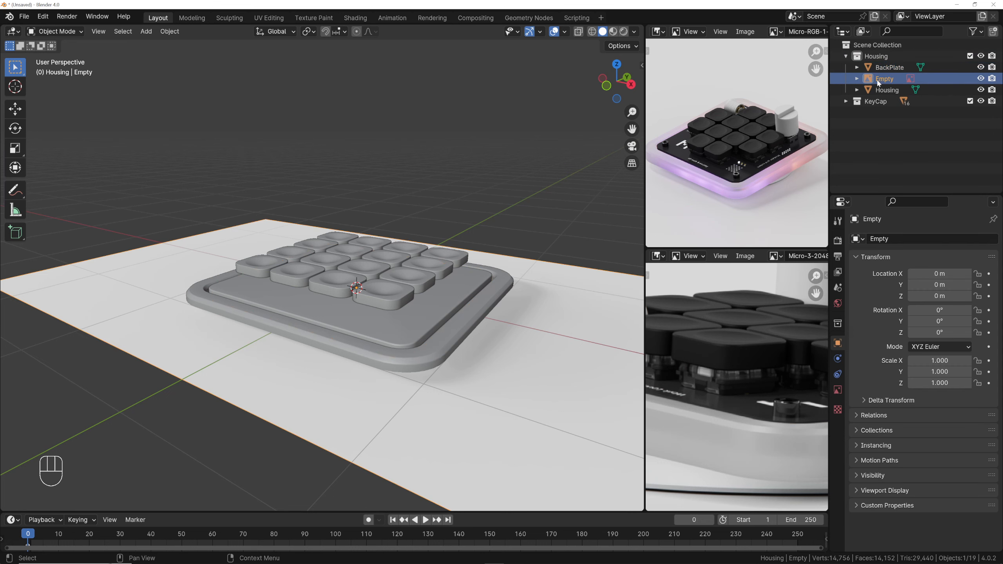
pyautogui.press('m')
pyautogui.click(873, 98)
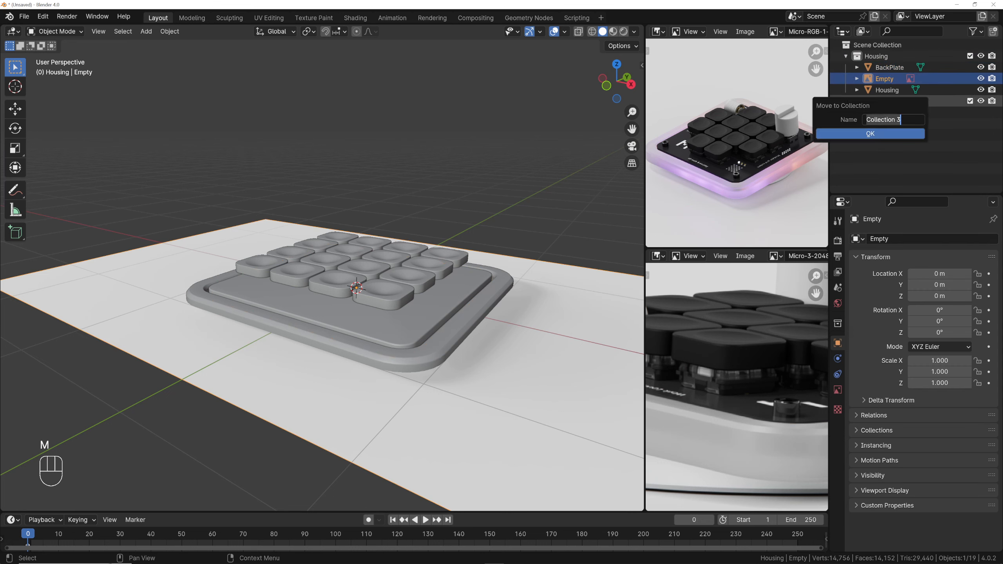
pyautogui.write('Ref')
pyautogui.press('Return')
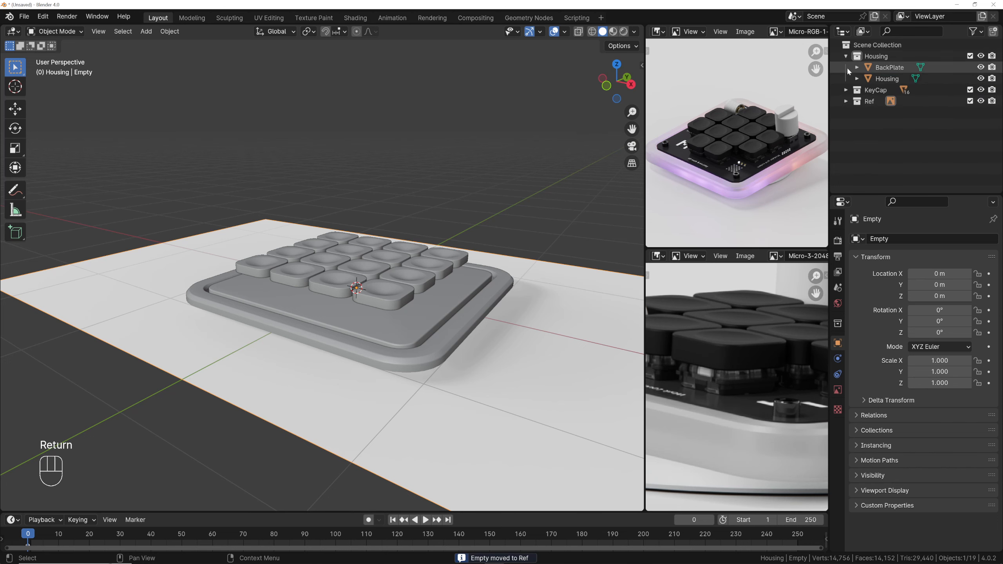
# View the model from the top and examine the area beneath the keycaps in both reference photos
pyautogui.press('`')
pyautogui.click(399, 202)
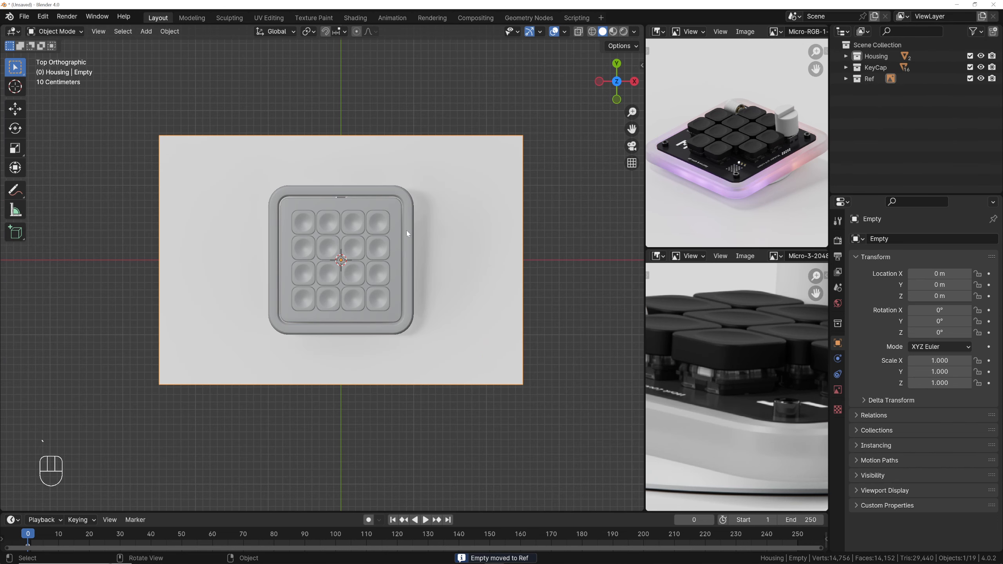
pyautogui.scroll(-1, 739, 388)
pyautogui.scroll(2, 726, 159)
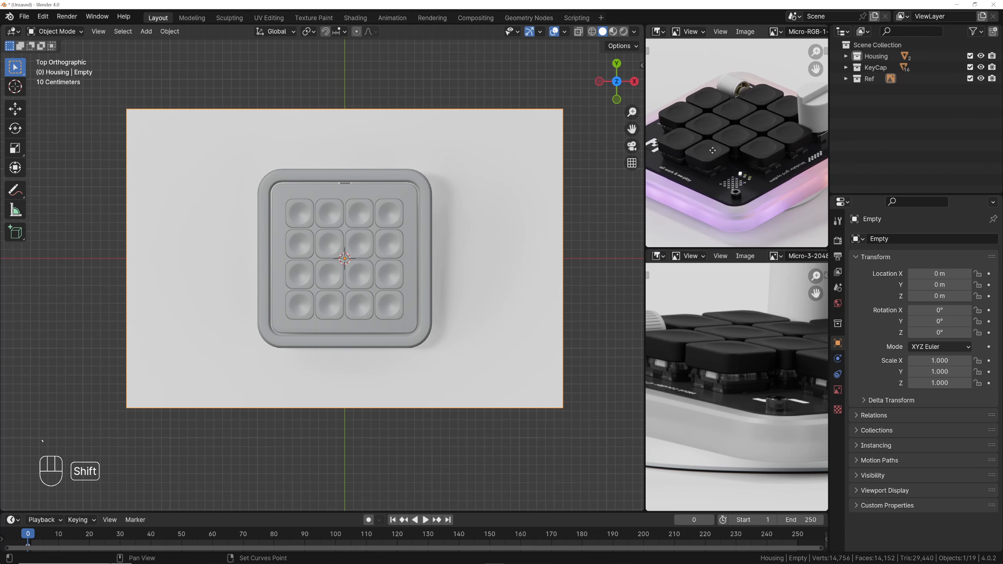
pyautogui.keyDown('shift'); pyautogui.moveTo(739, 175); pyautogui.dragTo(758, 156, button='middle'); pyautogui.keyUp('shift')
pyautogui.scroll(2, 750, 158)
pyautogui.scroll(2, 719, 160)
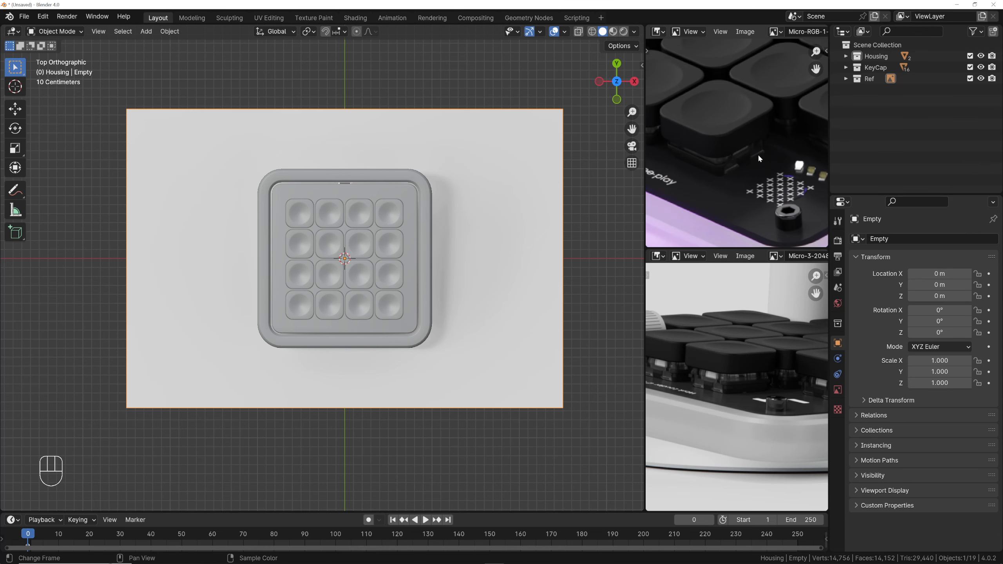
pyautogui.scroll(4, 742, 375)
pyautogui.keyDown('shift'); pyautogui.moveTo(751, 370); pyautogui.dragTo(764, 387, button='middle'); pyautogui.keyUp('shift')
pyautogui.scroll(-4, 778, 378)
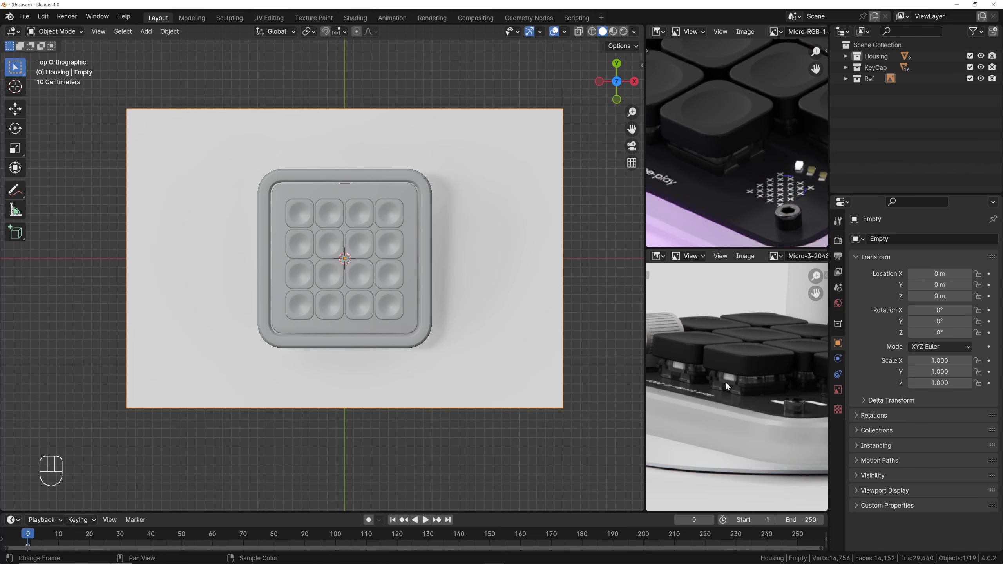
# Compare the modeled keypad in perspective with the switch and housing details in the reference photos
pyautogui.moveTo(425, 319); pyautogui.dragTo(431, 249, button='middle')
pyautogui.scroll(5, 770, 391)
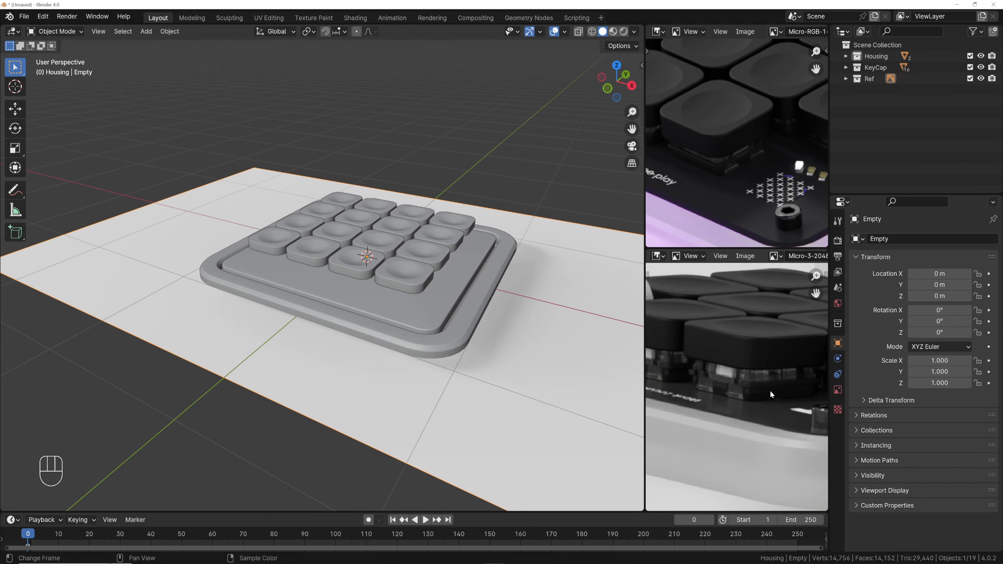
pyautogui.scroll(-3, 755, 386)
pyautogui.scroll(-4, 762, 385)
pyautogui.scroll(-5, 741, 149)
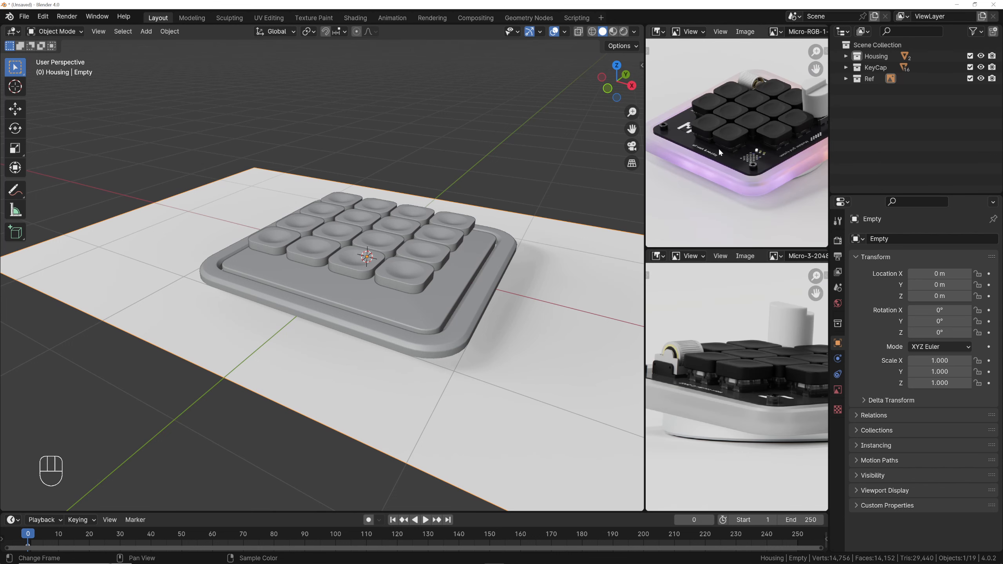
pyautogui.scroll(-3, 734, 144)
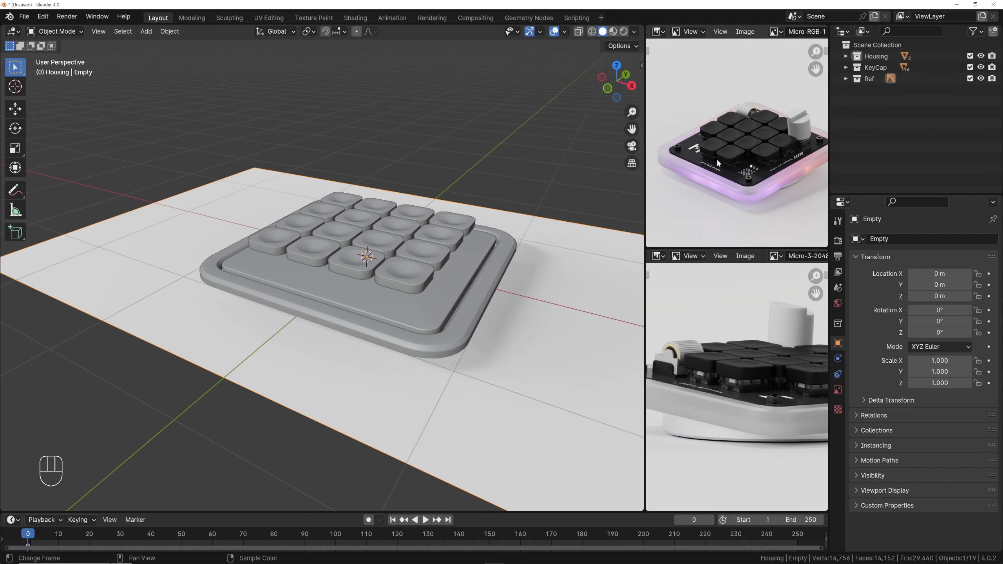
pyautogui.scroll(-2, 370, 271)
pyautogui.moveTo(370, 271); pyautogui.dragTo(431, 282, button='middle')
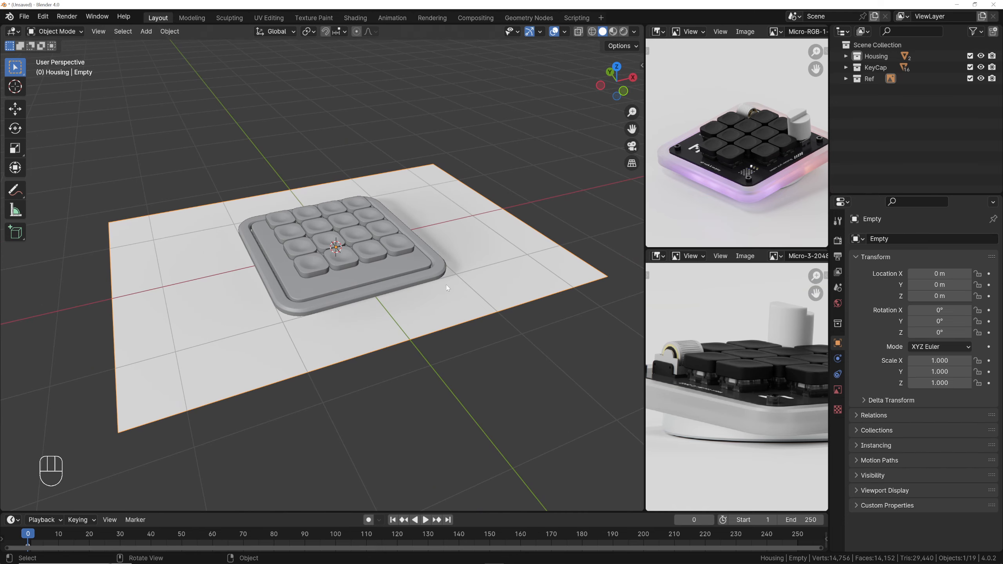
pyautogui.scroll(3, 735, 382)
pyautogui.scroll(2, 737, 379)
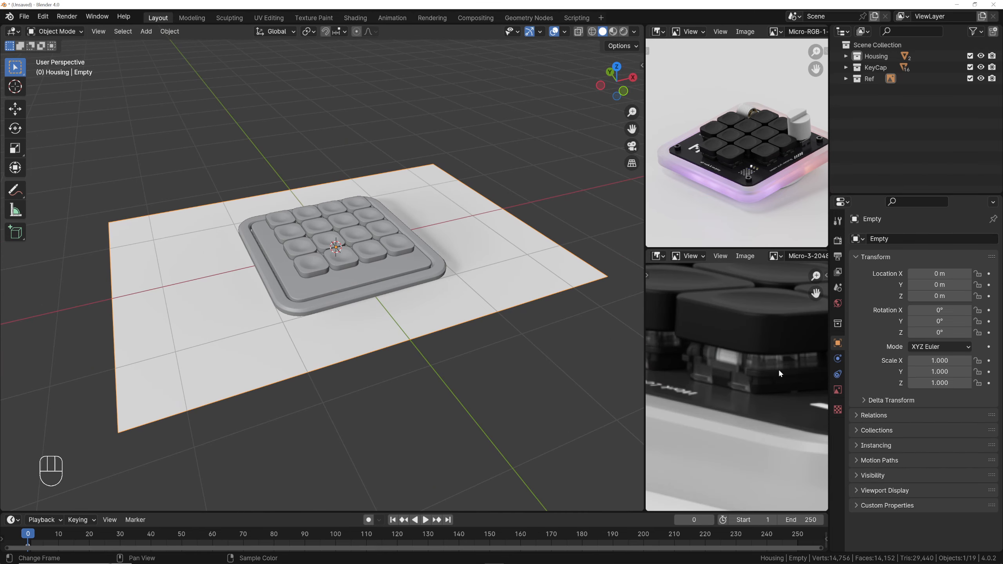
pyautogui.scroll(-3, 381, 307)
pyautogui.moveTo(380, 307); pyautogui.dragTo(320, 300, button='middle')
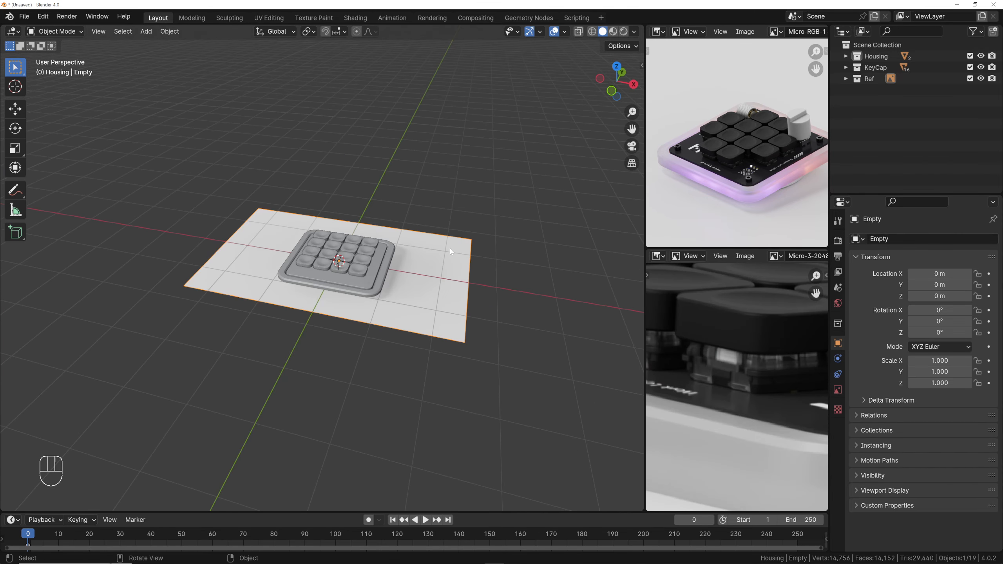
# Switch to Sketchfab, open the Cherry MX Switches model, and inspect the switches from several angles there and in the source Blender file
pyautogui.hotkey('alt', 'Tab')
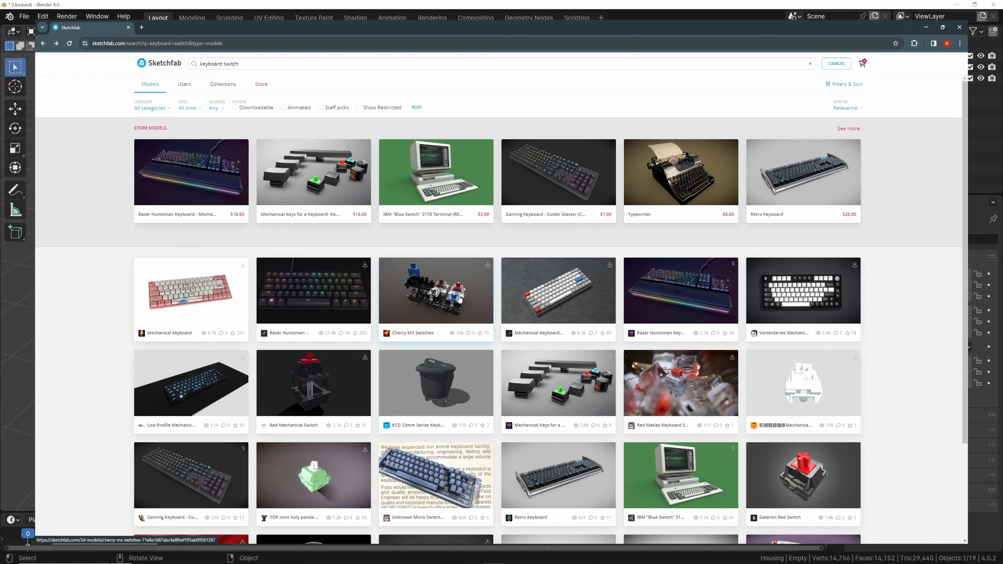
pyautogui.click(439, 300)
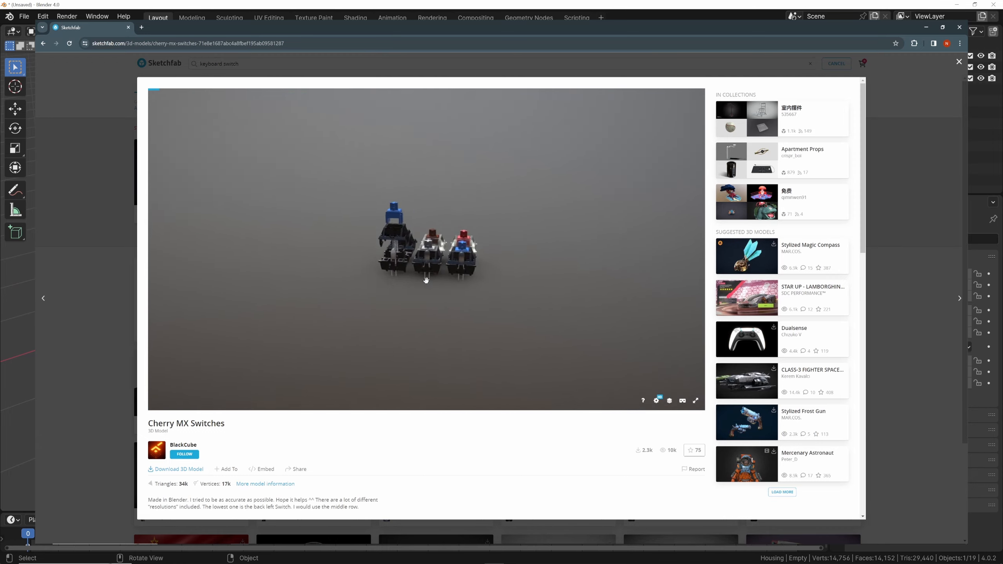
pyautogui.moveTo(437, 276)
pyautogui.mouseDown()
pyautogui.moveTo(410, 270)
pyautogui.moveTo(497, 274)
pyautogui.mouseUp()
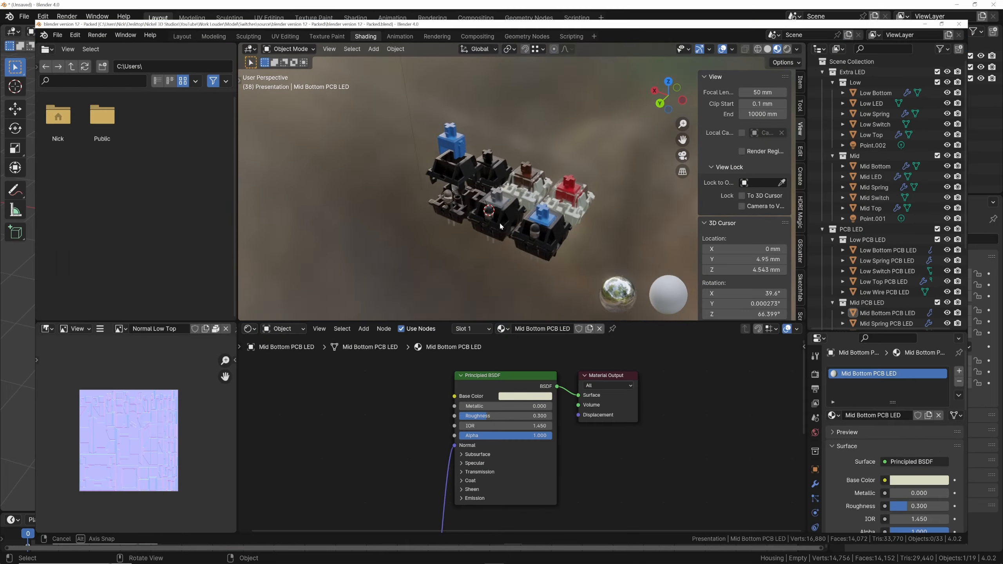
pyautogui.moveTo(499, 221)
pyautogui.mouseDown(button='middle')
pyautogui.moveTo(529, 216)
pyautogui.moveTo(438, 199)
pyautogui.moveTo(421, 222)
pyautogui.moveTo(458, 225)
pyautogui.moveTo(500, 187)
pyautogui.moveTo(436, 214)
pyautogui.moveTo(395, 206)
pyautogui.moveTo(547, 213)
pyautogui.mouseUp(button='middle')
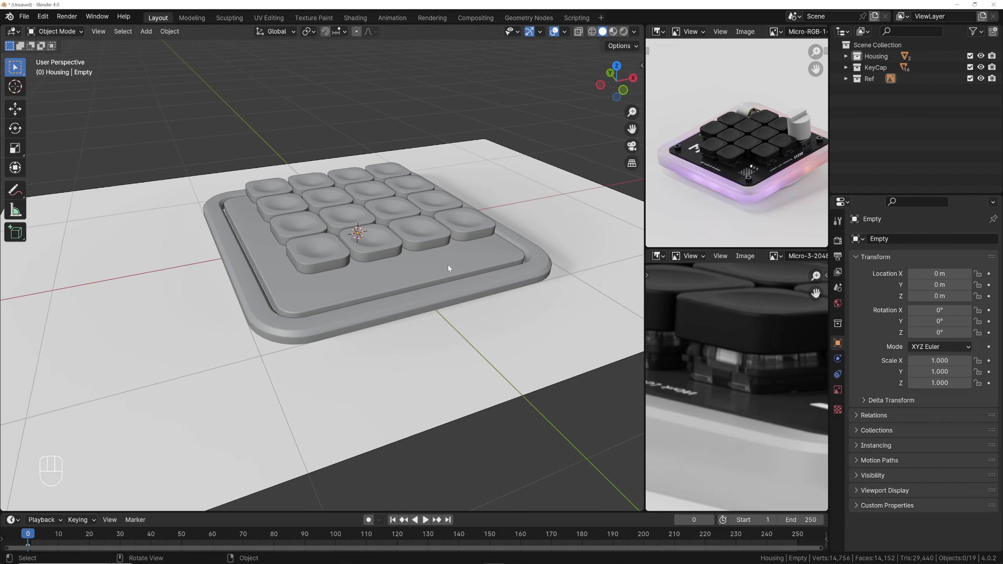
# Import Switch.stl as an STL from the YouTube\Work Louder\Model\Switches folder
pyautogui.press('F4')
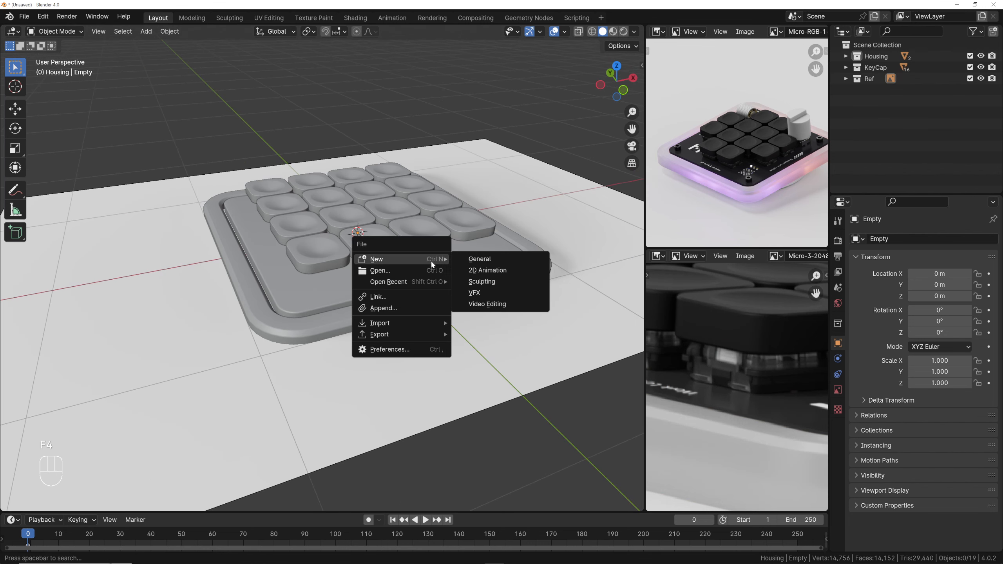
pyautogui.moveTo(417, 323)
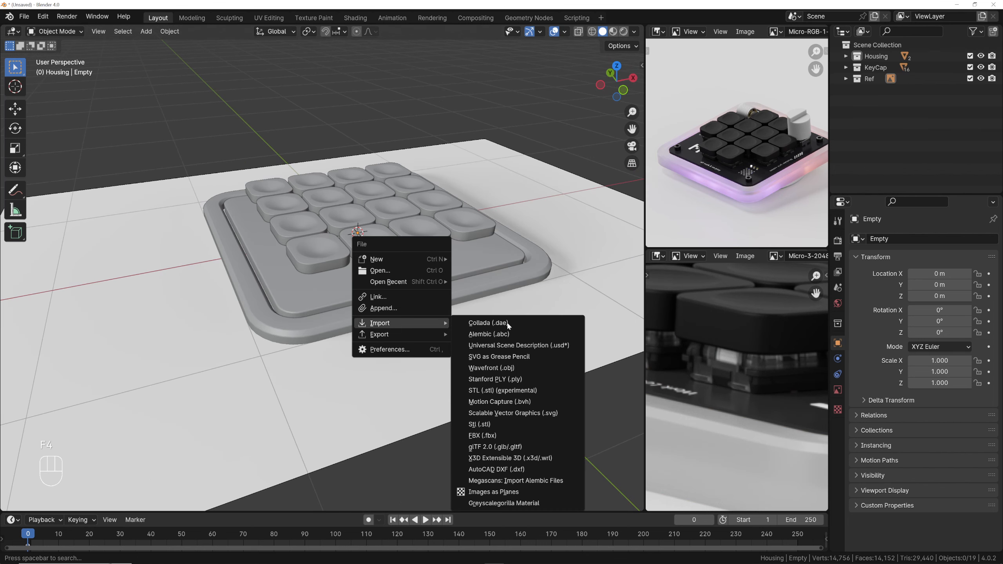
pyautogui.click(507, 425)
pyautogui.click(201, 209)
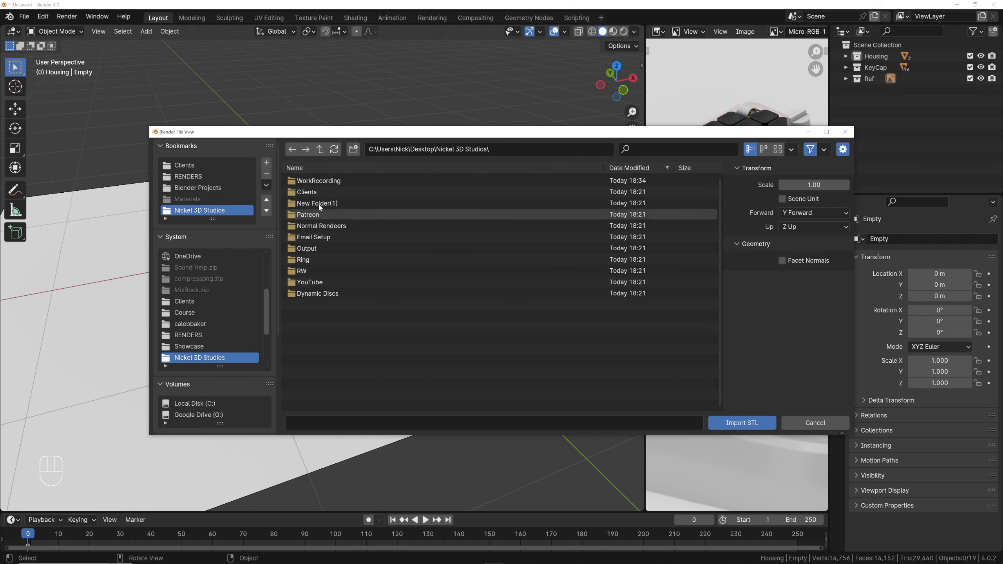
pyautogui.doubleClick(310, 282)
pyautogui.click(325, 181)
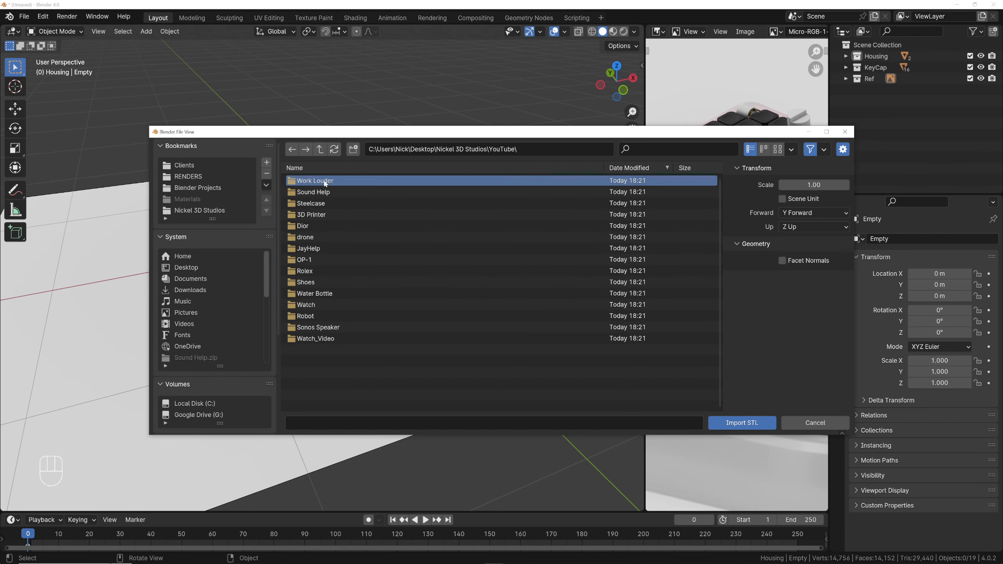
pyautogui.doubleClick(324, 181)
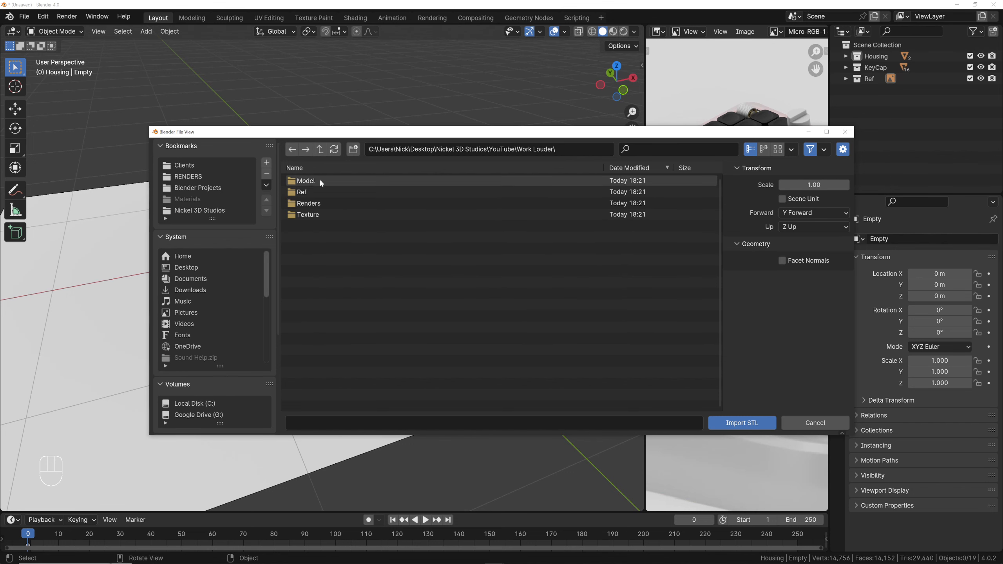
pyautogui.doubleClick(320, 181)
pyautogui.click(312, 181)
pyautogui.doubleClick(312, 181)
pyautogui.click(311, 203)
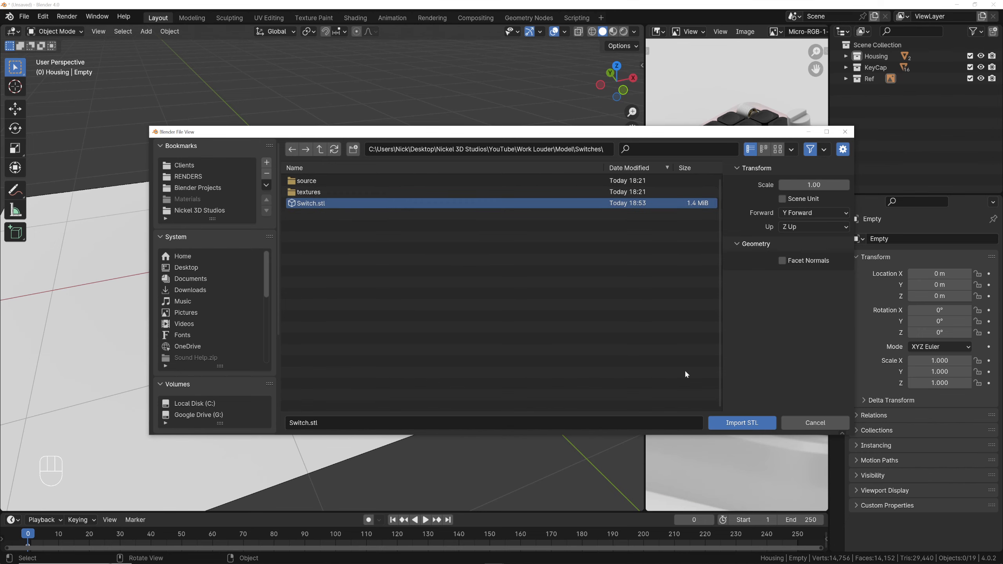
pyautogui.click(742, 422)
# Raise the imported switch along the Z axis until it sits above the keycaps
pyautogui.press('KP_7')
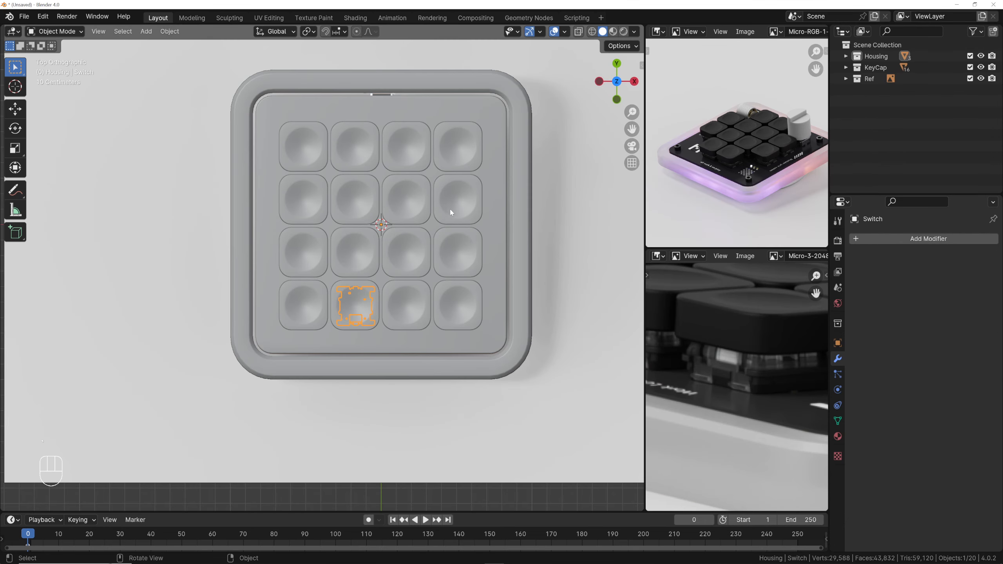
pyautogui.scroll(2, 452, 212)
pyautogui.scroll(-3, 448, 220)
pyautogui.moveTo(410, 287); pyautogui.dragTo(387, 273, button='middle')
pyautogui.press('g')
pyautogui.press('z')
pyautogui.click(425, 156)
# Inspect the imported switch's housing, clips and openings up close
pyautogui.scroll(3, 379, 215)
pyautogui.moveTo(380, 218); pyautogui.dragTo(337, 255, button='middle')
pyautogui.scroll(3, 336, 255)
pyautogui.scroll(3, 335, 254)
pyautogui.scroll(-4, 334, 254)
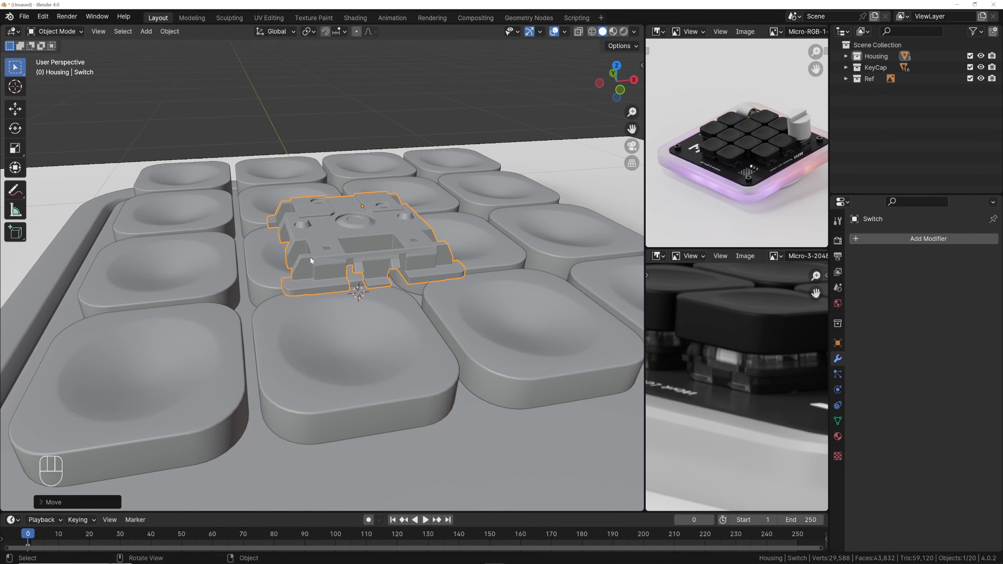
pyautogui.scroll(4, 326, 257)
pyautogui.scroll(8, 362, 274)
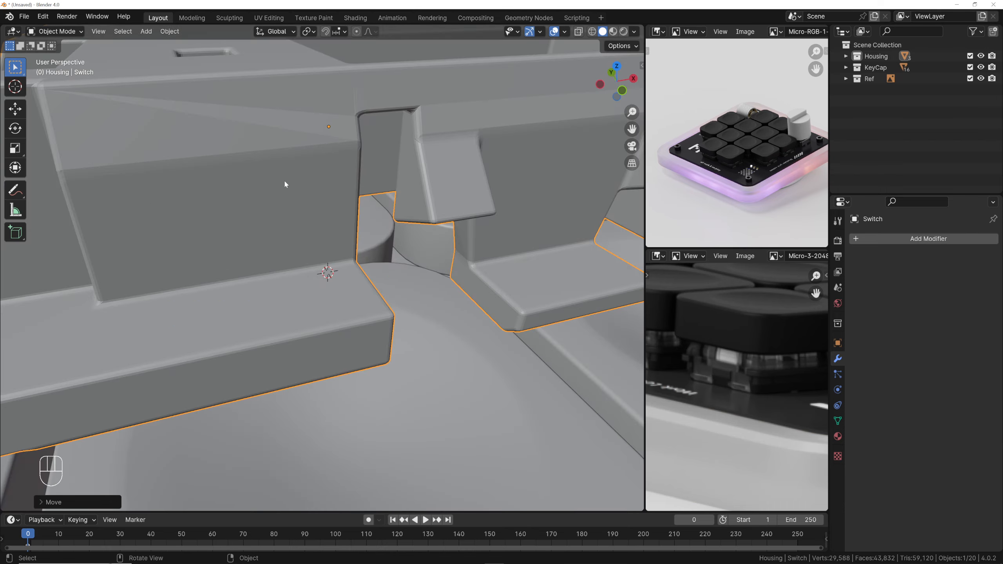
# In top view, move the switch about 0.35 m along negative X to centre it over the front-left corner keycap
pyautogui.scroll(-10, 321, 199)
pyautogui.press('KP_7')
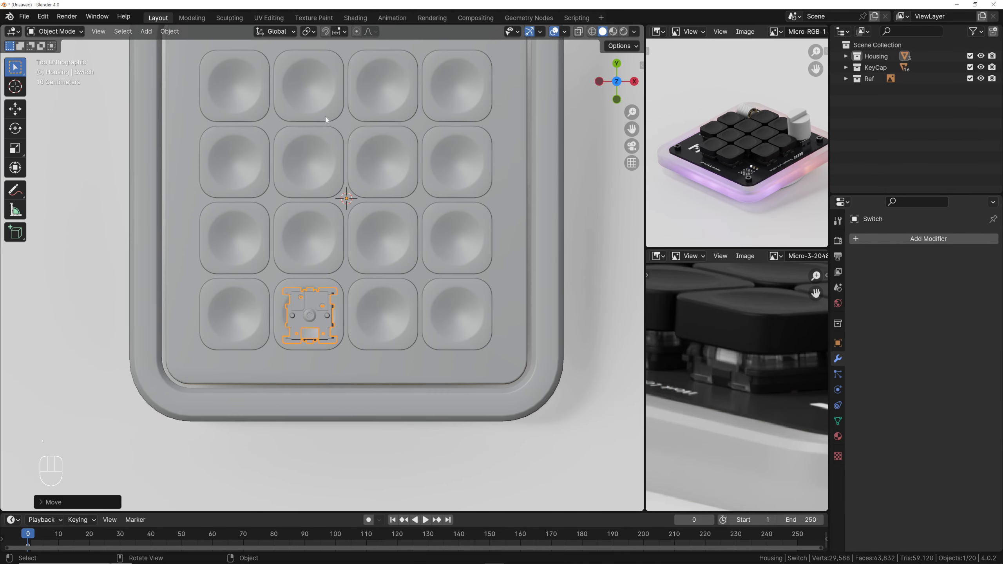
pyautogui.scroll(5, 323, 271)
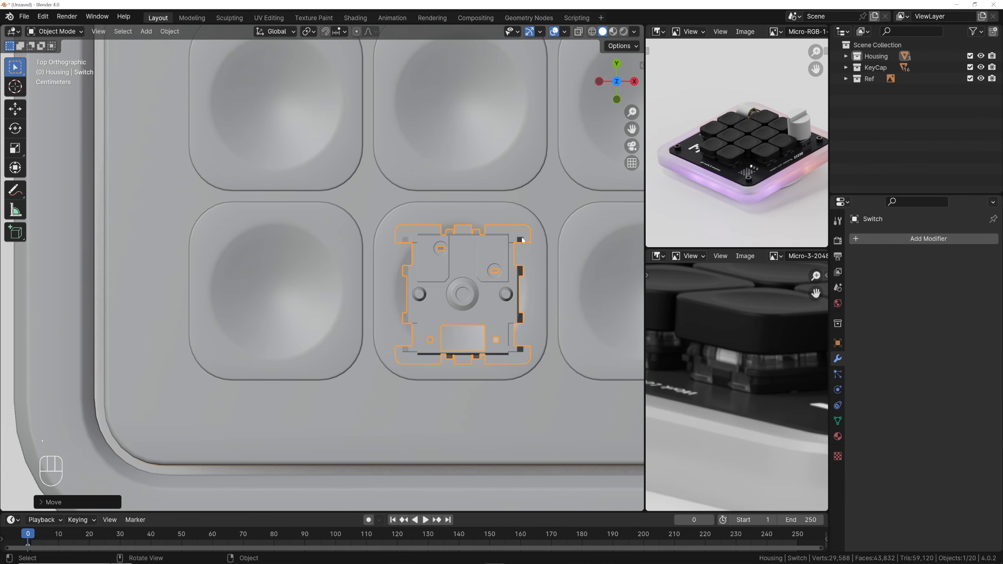
pyautogui.press('g')
pyautogui.press('shift')
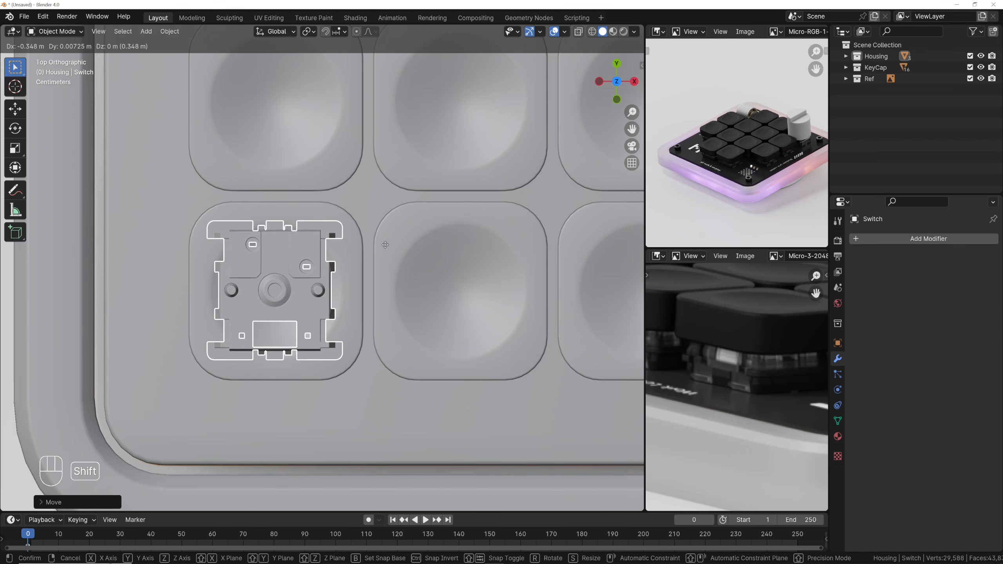
pyautogui.click(384, 244)
# Add an Array modifier to the switch with an X relative offset of 1.38 and a count of 4
pyautogui.scroll(-4, 384, 245)
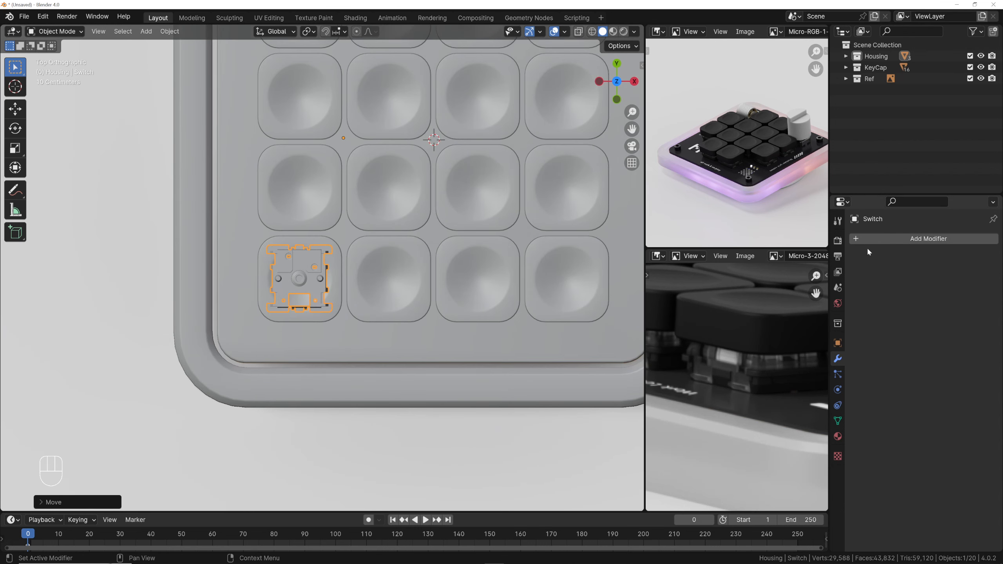
pyautogui.click(869, 238)
pyautogui.click(851, 237)
pyautogui.write('a')
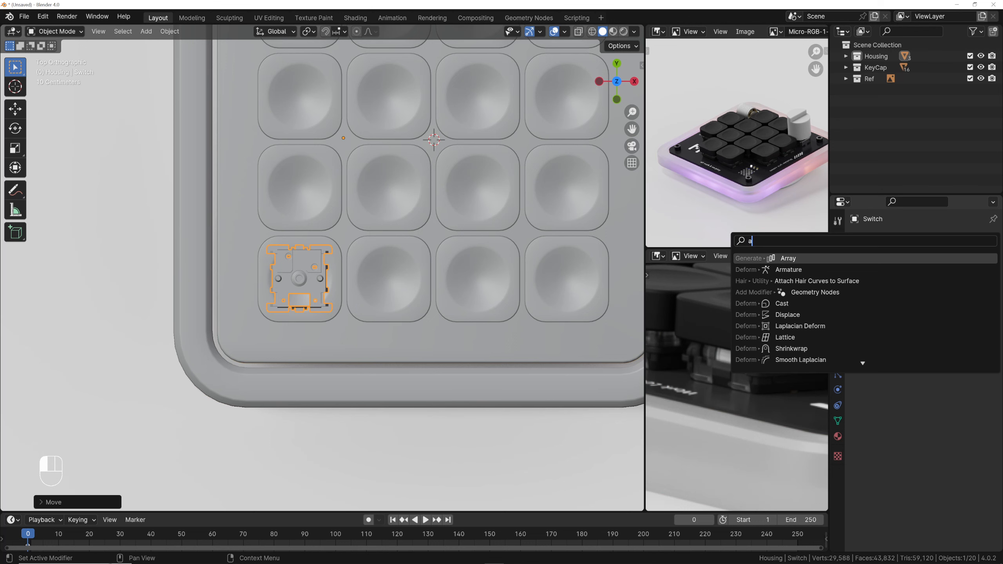
pyautogui.press('Return')
pyautogui.keyDown('shift'); pyautogui.moveTo(945, 321); pyautogui.dragTo(971, 321); pyautogui.keyUp('shift')
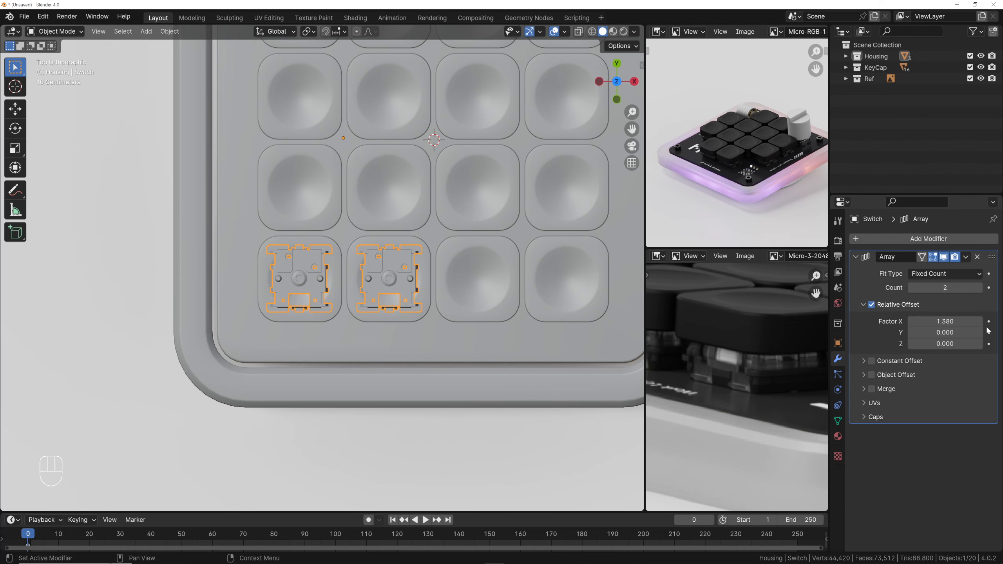
pyautogui.click(981, 288)
pyautogui.click(981, 287)
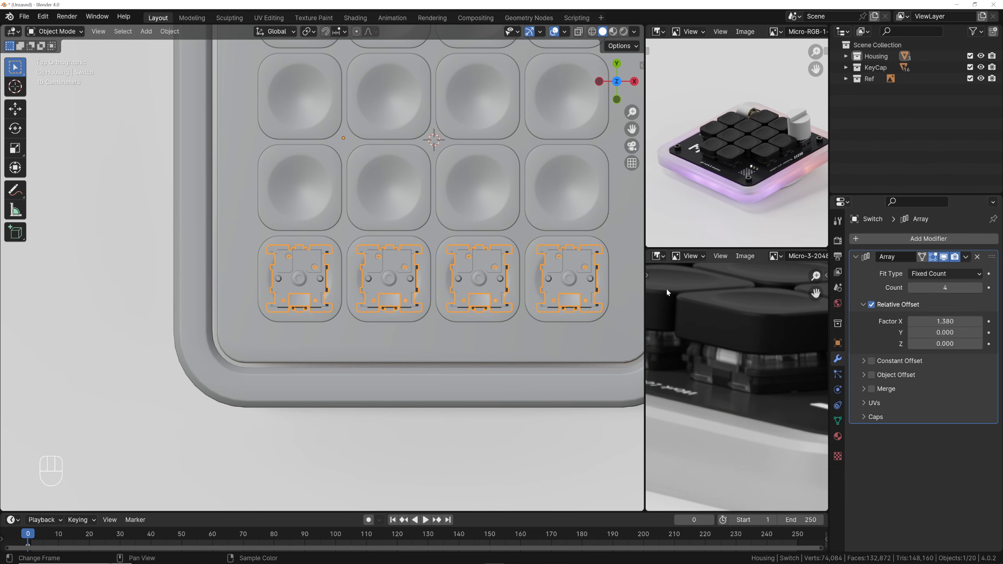
# Refine the array's X relative offset to 1.37 so the row of switches lines up with the keycaps
pyautogui.scroll(2, 553, 259)
pyautogui.keyDown('shift'); pyautogui.moveTo(528, 255); pyautogui.dragTo(491, 256, button='middle'); pyautogui.keyUp('shift')
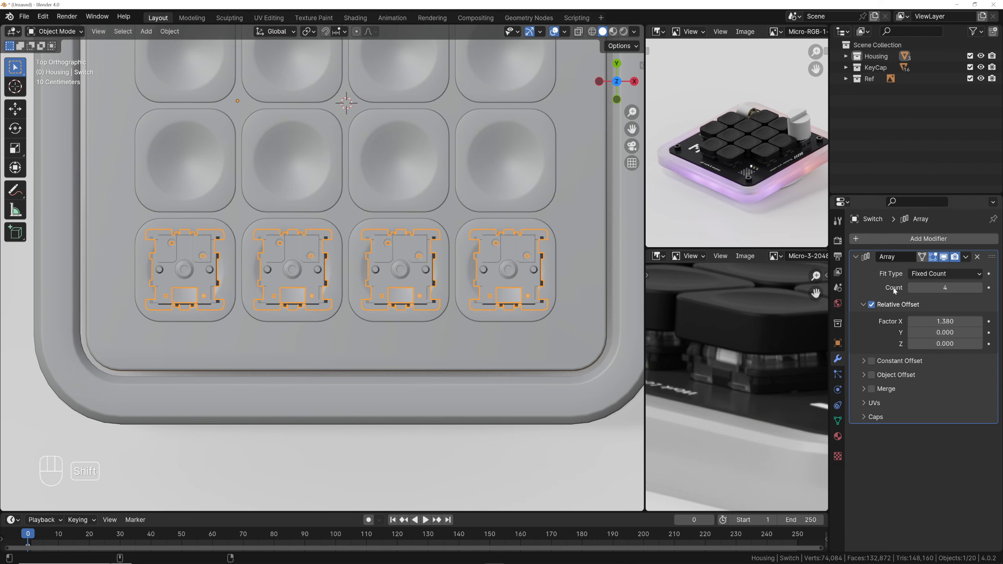
pyautogui.click(928, 321)
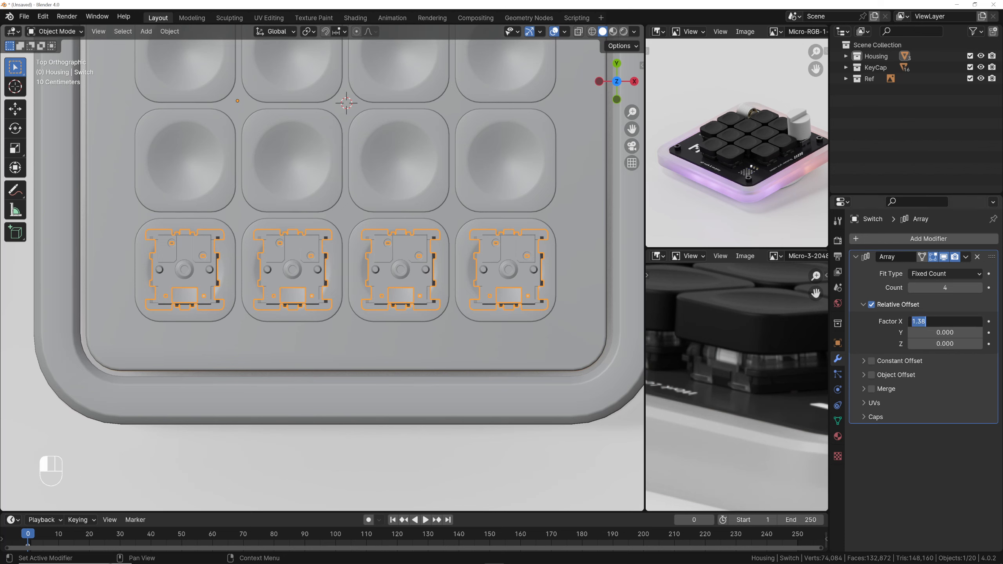
pyautogui.write('1.37')
pyautogui.press('Return')
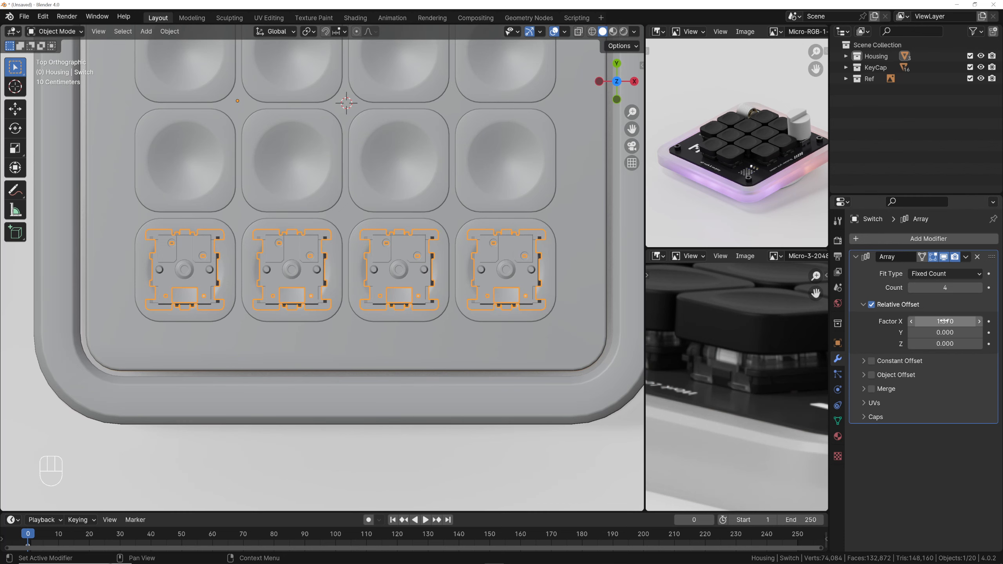
pyautogui.scroll(-2, 536, 272)
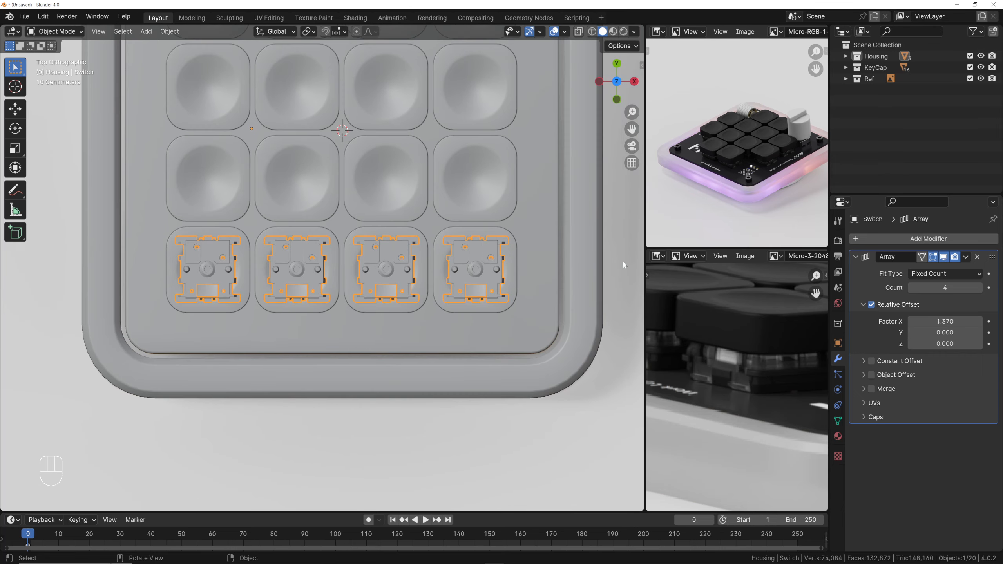
# Add a second Array modifier to the switch and set its X relative offset to 0
pyautogui.click(859, 260)
pyautogui.click(858, 240)
pyautogui.write('a')
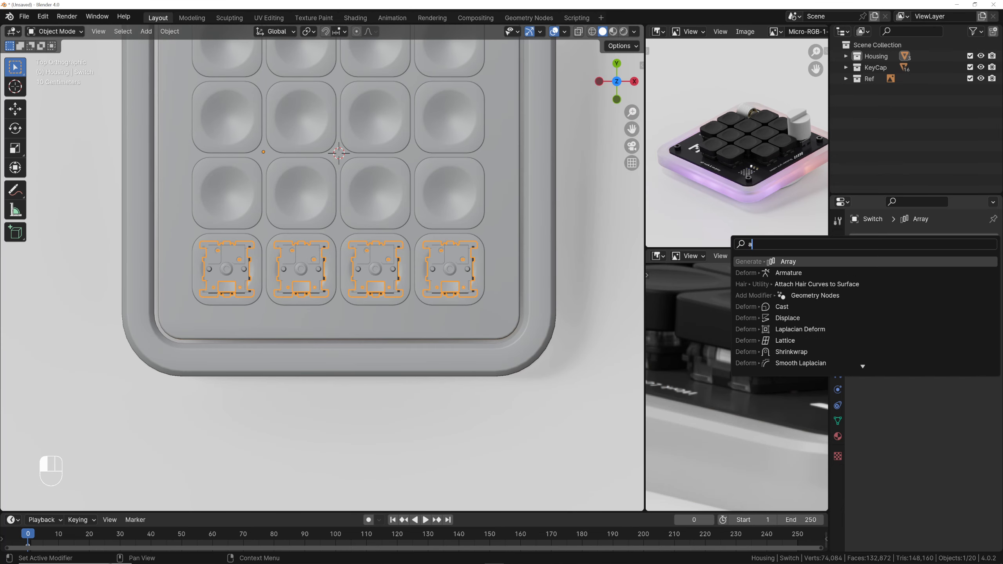
pyautogui.click(829, 261)
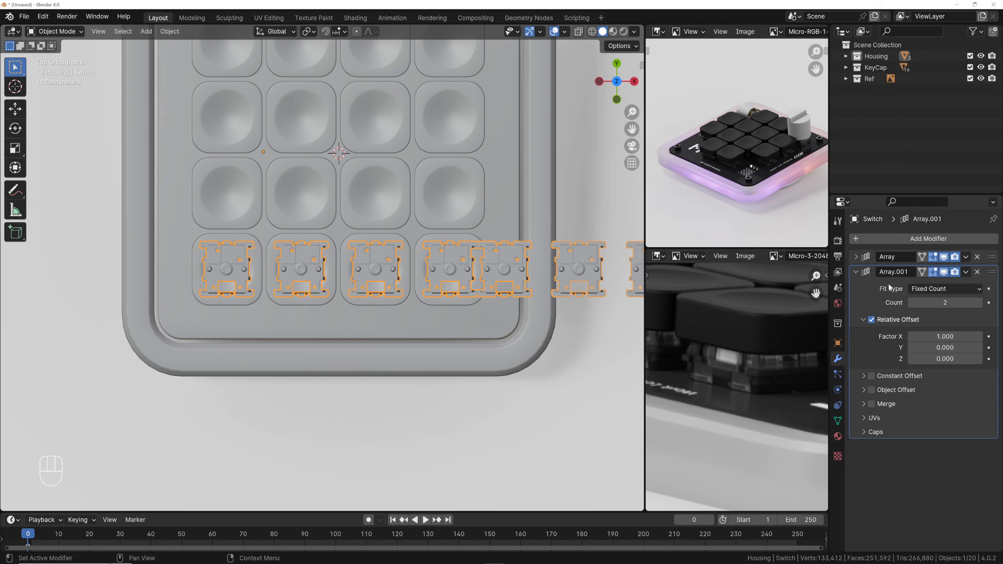
pyautogui.click(945, 337)
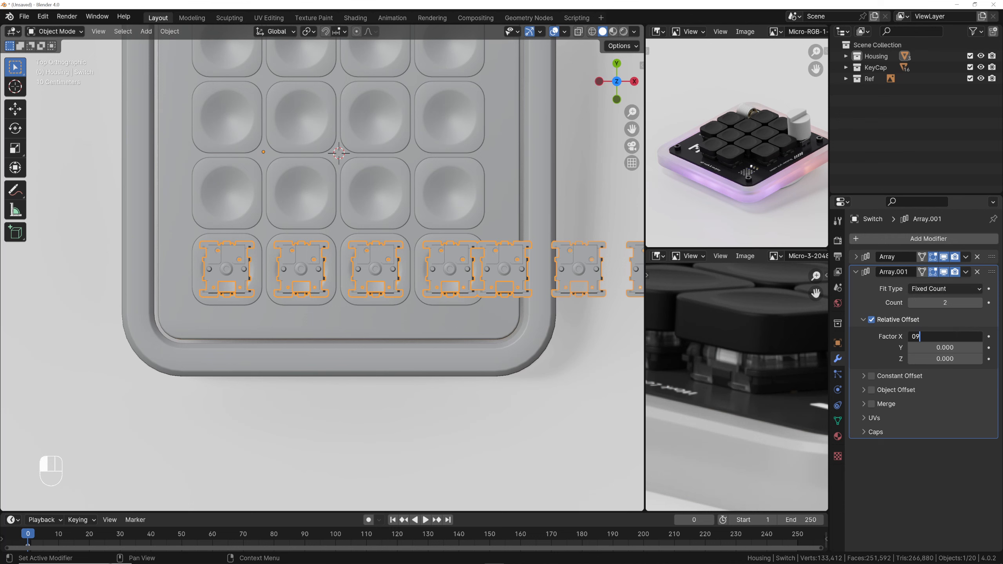
pyautogui.press('Return')
pyautogui.click(920, 335)
pyautogui.press('Return')
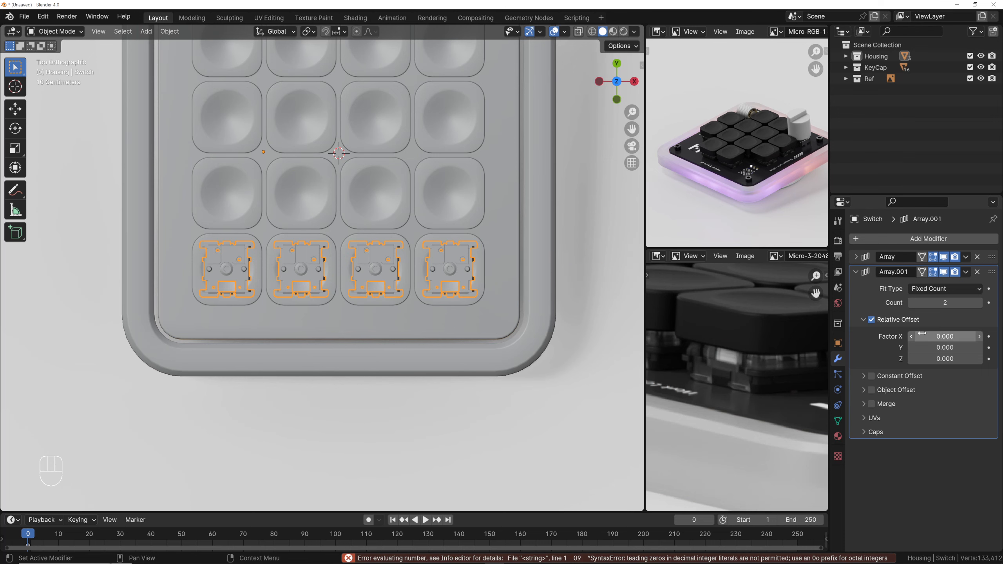
# Set the second array's Y relative offset to 1.37 and its count to 4 to fill the keycap grid
pyautogui.click(932, 347)
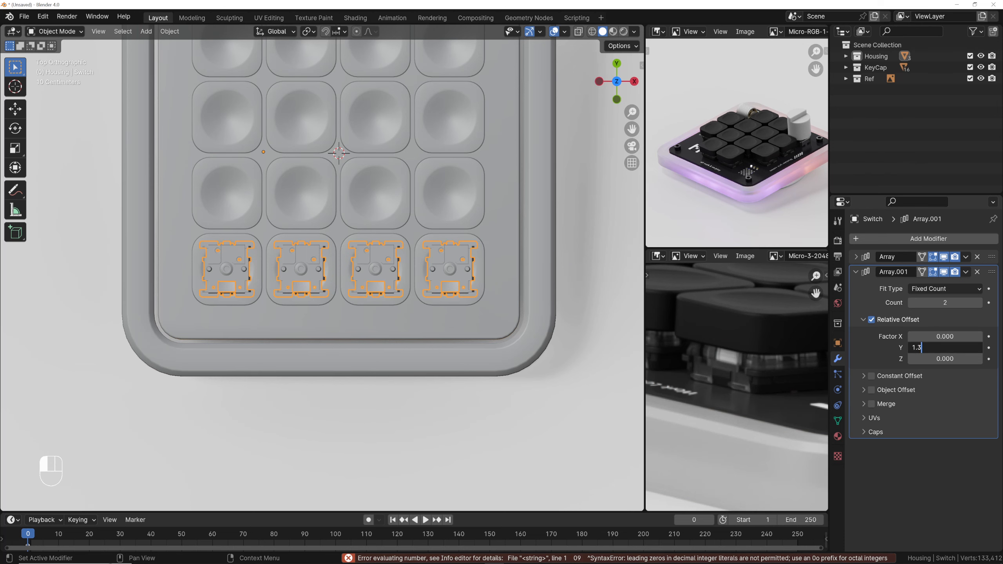
pyautogui.write('1.37')
pyautogui.press('Return')
pyautogui.click(979, 304)
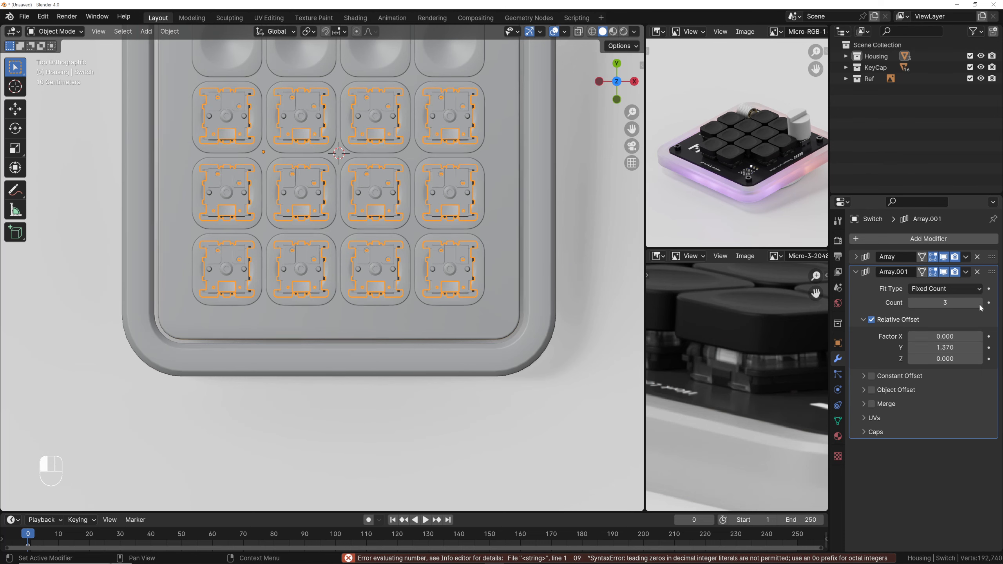
pyautogui.click(979, 305)
pyautogui.scroll(-3, 372, 264)
pyautogui.keyDown('shift'); pyautogui.moveTo(385, 282); pyautogui.dragTo(398, 249, button='middle'); pyautogui.keyUp('shift')
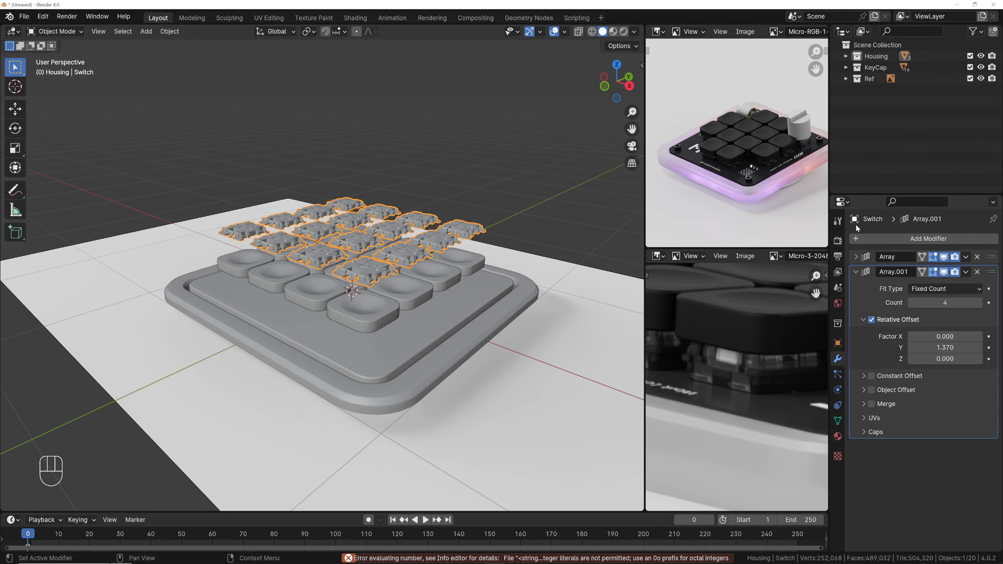
# Move the arrayed switches into a new collection named BottomSwitch
pyautogui.click(855, 257)
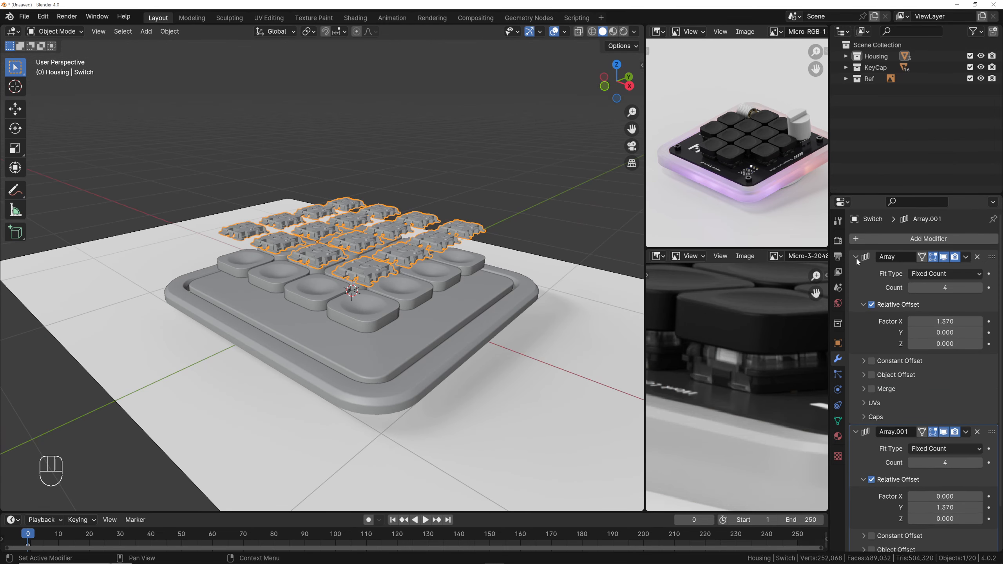
pyautogui.scroll(-1, 399, 209)
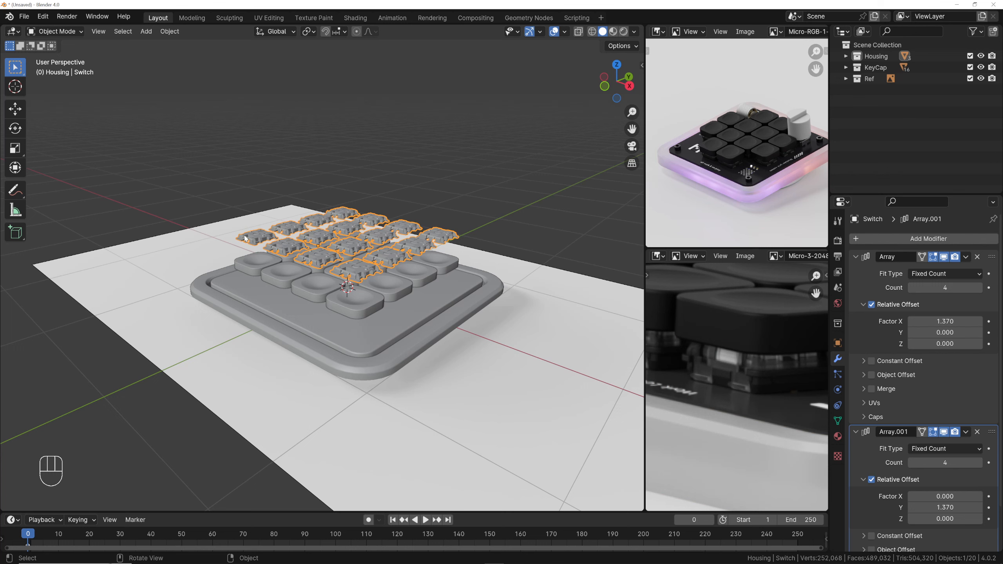
pyautogui.press('m')
pyautogui.click(335, 196)
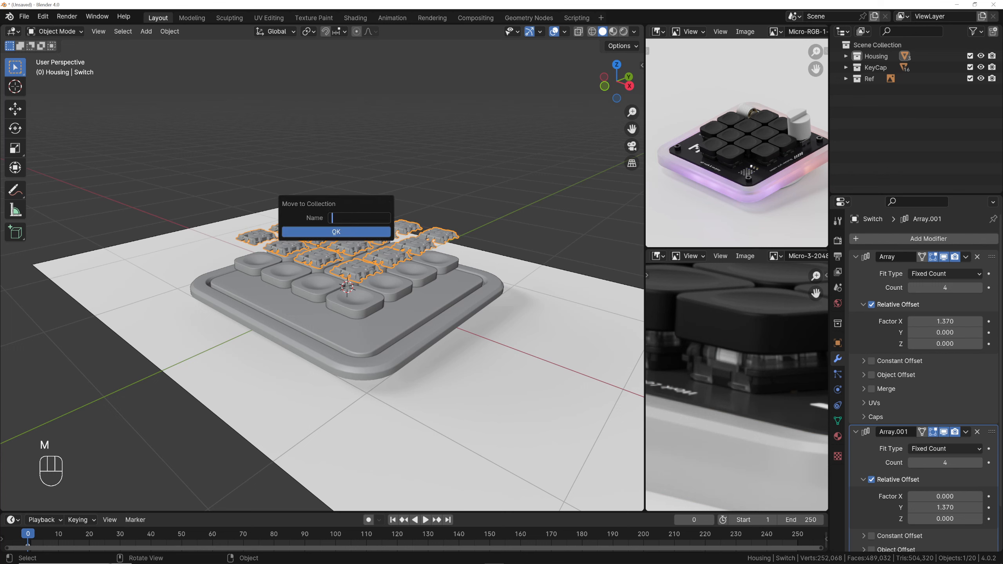
pyautogui.write('BottomSwitch')
pyautogui.click(337, 232)
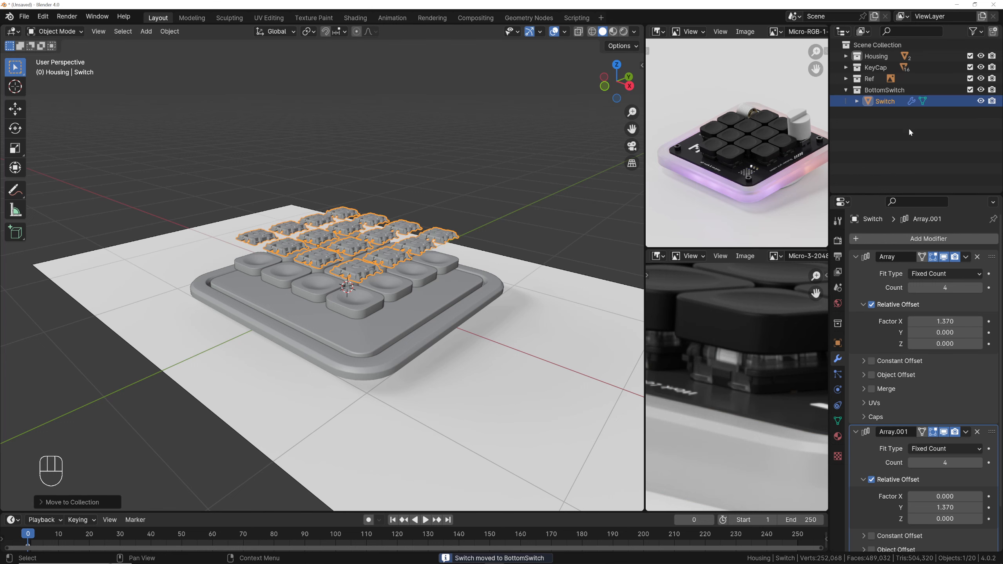
# Apply both Array modifiers on the switch
pyautogui.moveTo(397, 229); pyautogui.dragTo(426, 231, button='middle')
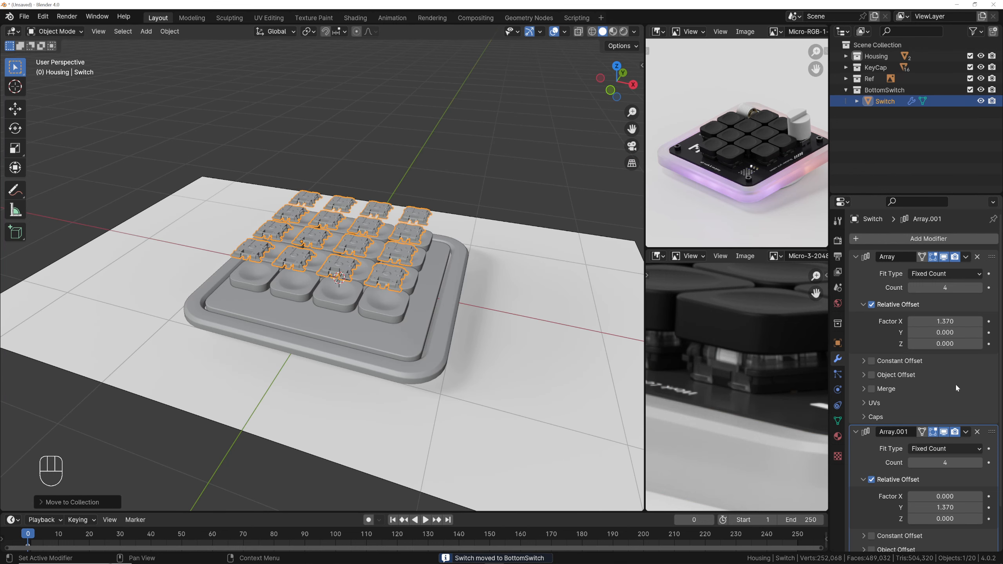
pyautogui.hotkey('ctrl', 'a')
pyautogui.hotkey('ctrl', 'a')
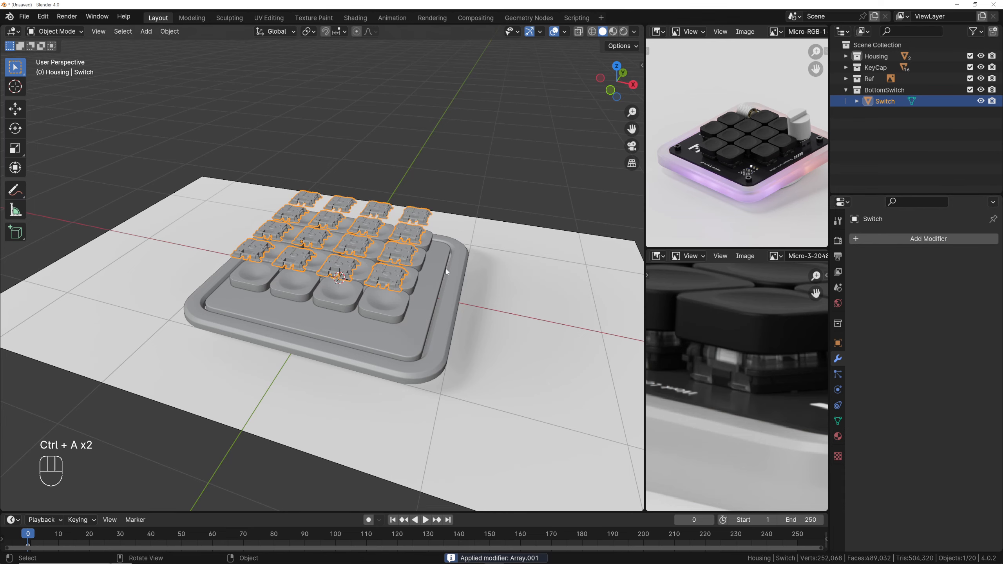
# Separate the whole switch mesh by loose parts so each switch is its own object
pyautogui.press('Tab')
pyautogui.scroll(3, 391, 241)
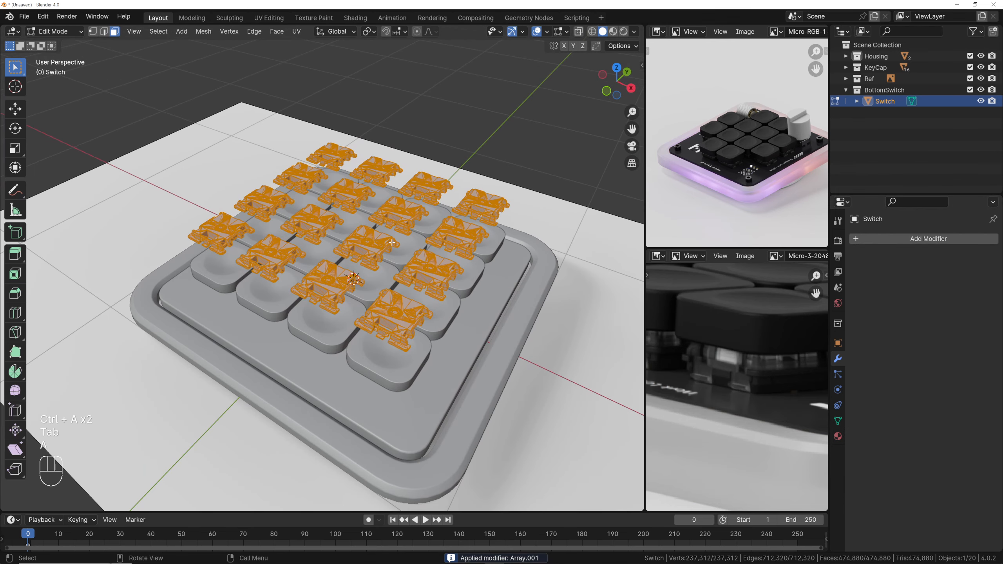
pyautogui.press('p')
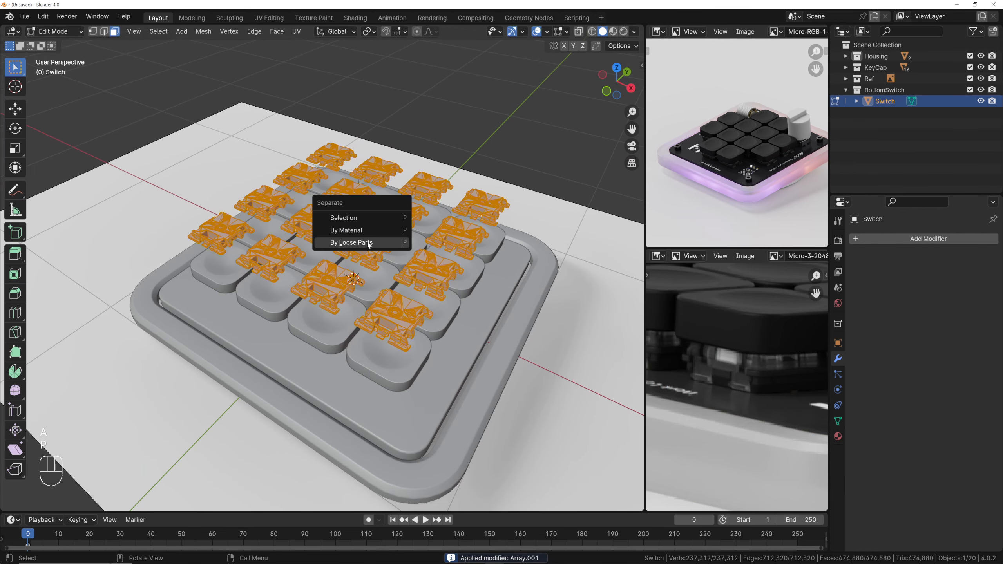
pyautogui.click(368, 242)
pyautogui.press('Tab')
pyautogui.moveTo(369, 242)
pyautogui.mouseDown(button='middle')
pyautogui.moveTo(402, 229)
pyautogui.moveTo(373, 237)
pyautogui.mouseUp(button='middle')
pyautogui.scroll(-2, 887, 127)
pyautogui.moveTo(365, 170); pyautogui.dragTo(344, 190, button='middle')
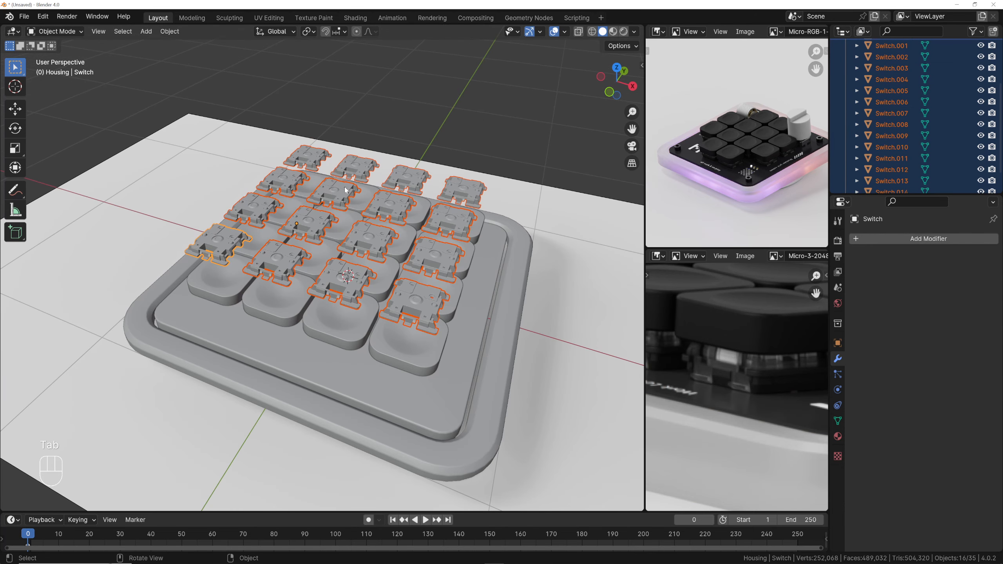
# Save the project as 3.blend in the Work Louder\Model\Blend folder
pyautogui.click(25, 16)
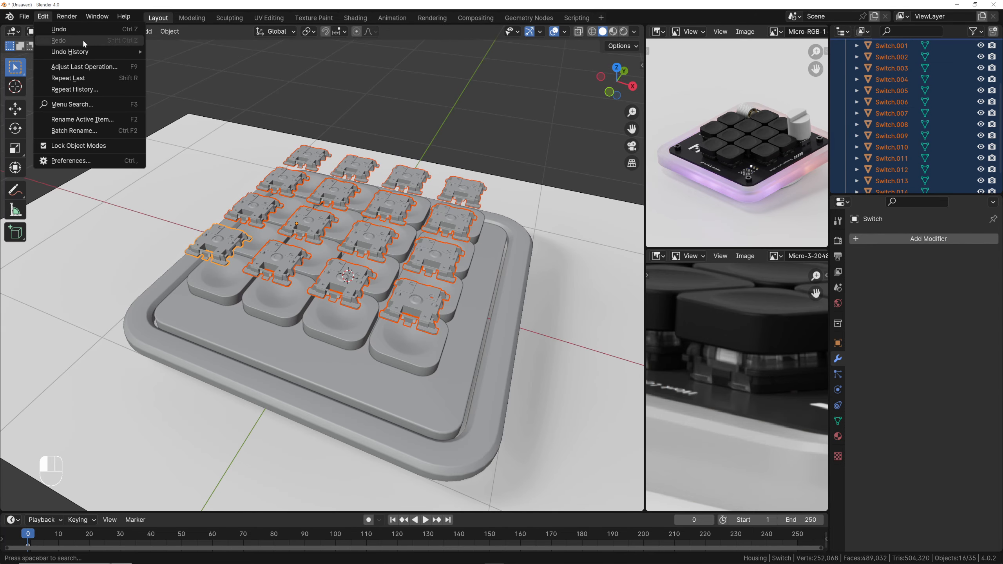
pyautogui.click(25, 16)
pyautogui.click(46, 111)
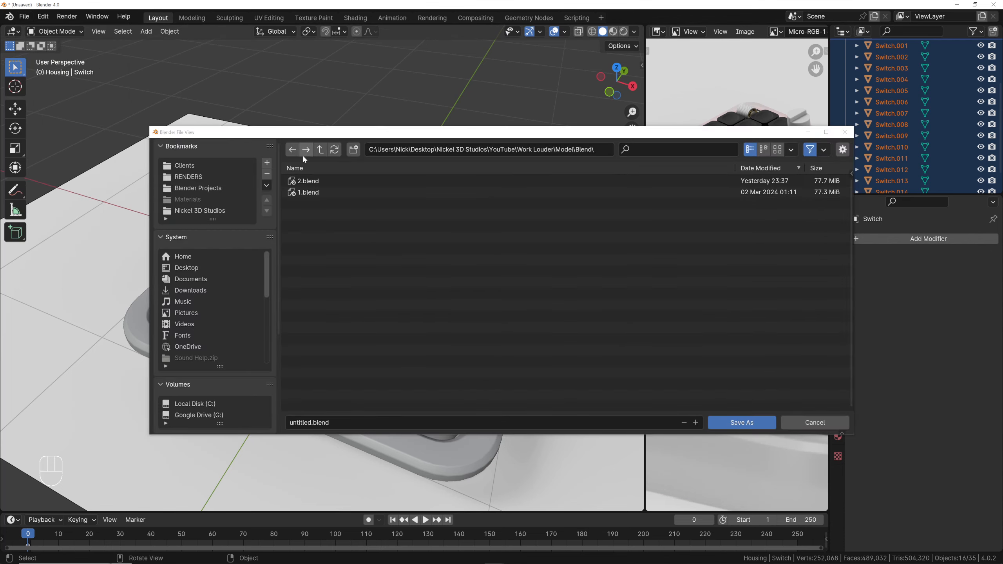
pyautogui.click(352, 423)
pyautogui.press('BackSpace')
pyautogui.write('3.blend')
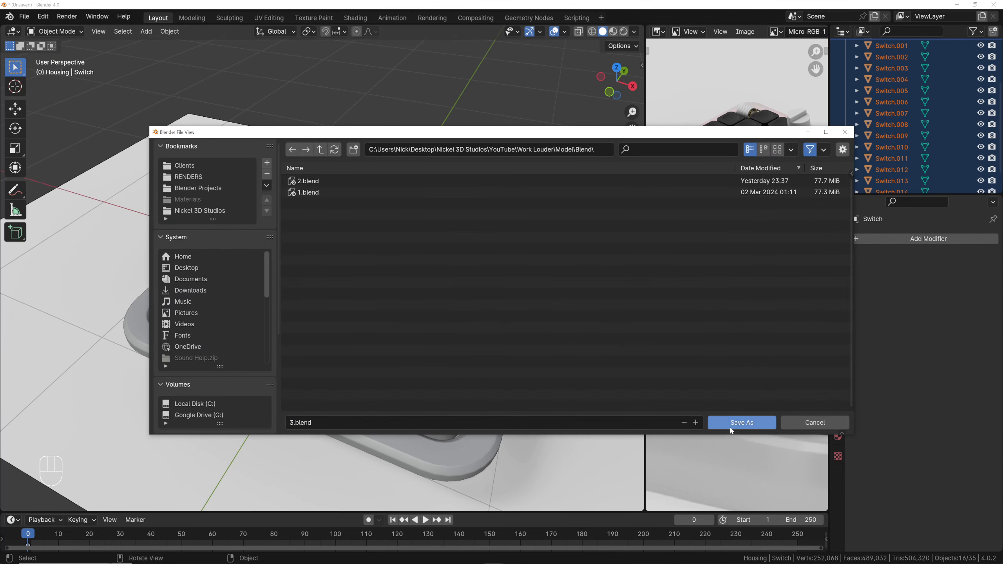
pyautogui.click(732, 428)
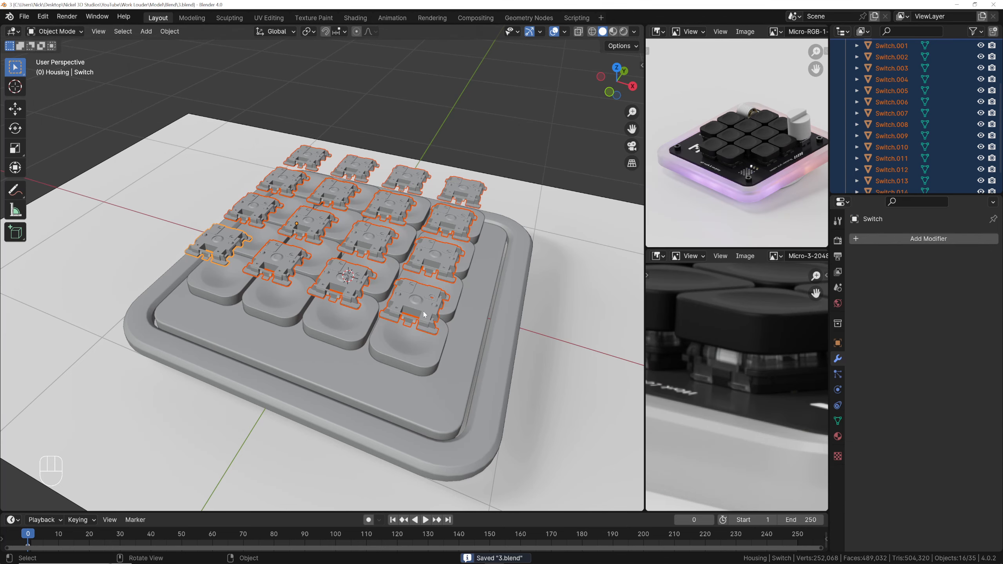
# In right side view, lower all the switches along the Z axis from above the keycaps down to the plate
pyautogui.moveTo(332, 356); pyautogui.dragTo(337, 247, button='middle')
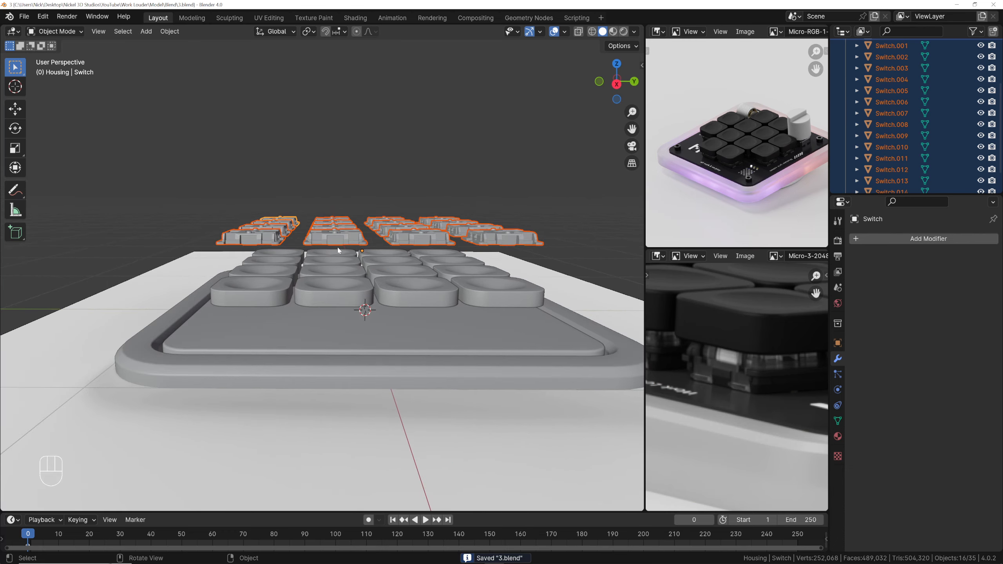
pyautogui.press('`')
pyautogui.scroll(4, 353, 255)
pyautogui.scroll(-3, 355, 258)
pyautogui.press('g')
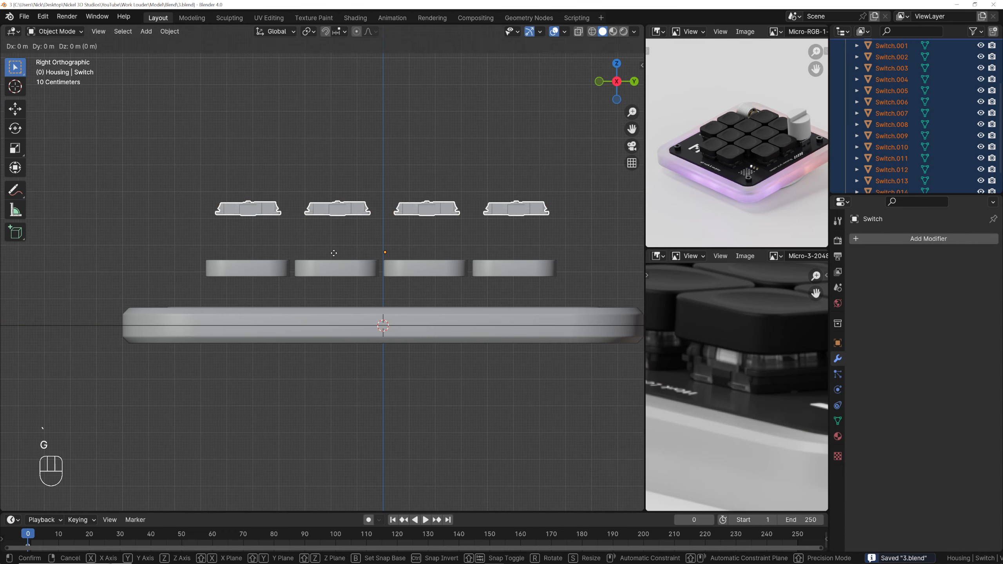
pyautogui.press('z')
pyautogui.click(339, 345)
# Fine-tune the height of the switches along Z so their bases sit on the plate surface
pyautogui.moveTo(294, 312); pyautogui.dragTo(320, 267, button='middle')
pyautogui.scroll(2, 324, 329)
pyautogui.scroll(2, 320, 267)
pyautogui.press('g')
pyautogui.press('z')
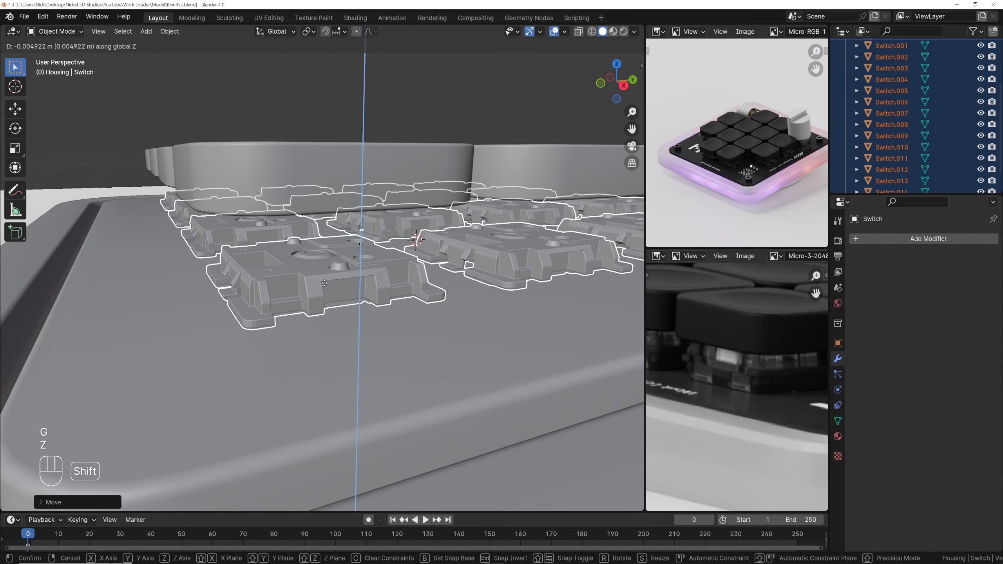
pyautogui.keyDown('shift'); pyautogui.click(323, 279); pyautogui.keyUp('shift')
pyautogui.scroll(-6, 323, 279)
pyautogui.moveTo(340, 277); pyautogui.dragTo(396, 279, button='middle')
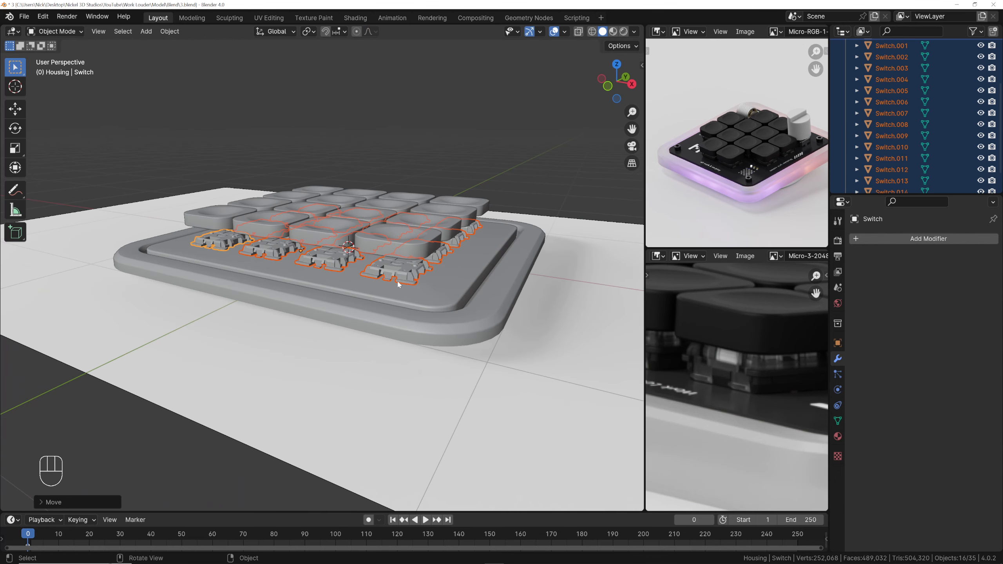
# In right side view, select all the keycaps and lower them about 0.05 m along Z towards the switches
pyautogui.scroll(-2, 772, 338)
pyautogui.scroll(-2, 711, 214)
pyautogui.scroll(-3, 736, 338)
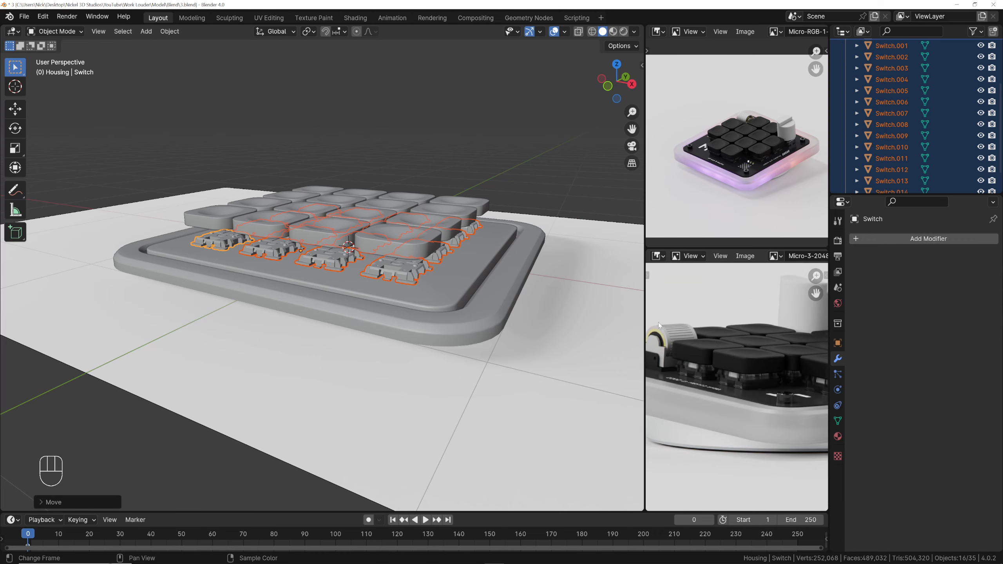
pyautogui.moveTo(616, 312); pyautogui.dragTo(345, 249, button='middle')
pyautogui.scroll(3, 364, 250)
pyautogui.scroll(-1, 453, 259)
pyautogui.scroll(-2, 462, 261)
pyautogui.scroll(2, 463, 261)
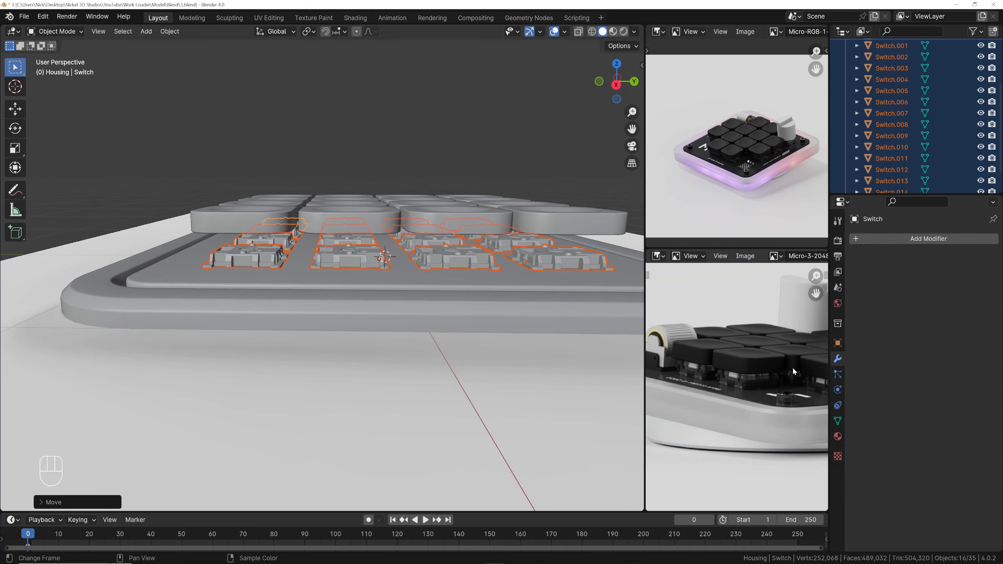
pyautogui.scroll(1, 376, 266)
pyautogui.press('`')
pyautogui.moveTo(207, 175); pyautogui.dragTo(537, 217)
pyautogui.press('g')
pyautogui.press('z')
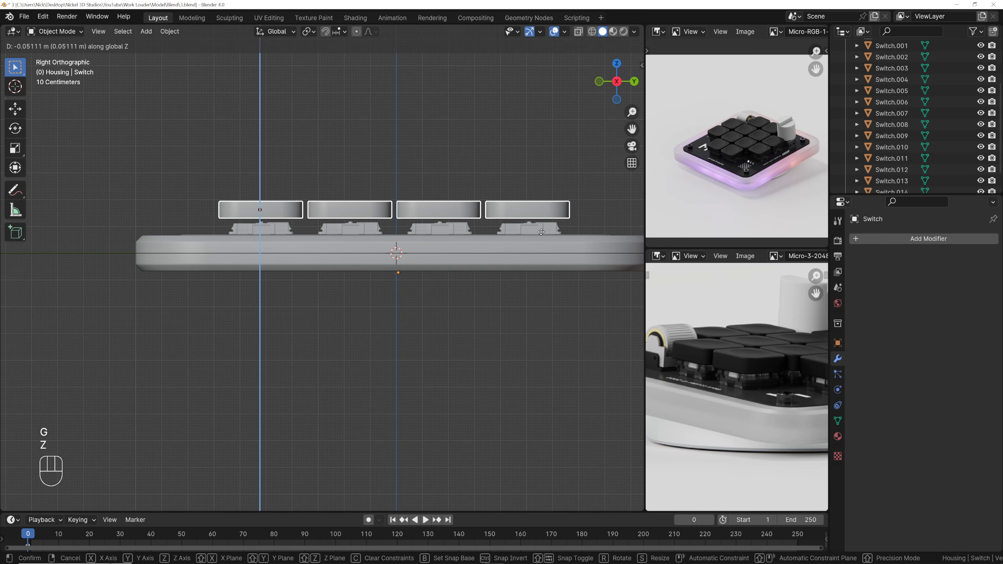
pyautogui.click(541, 233)
# Duplicate all the switches in place and move the copies to a new collection named ClearSwitch
pyautogui.moveTo(218, 222); pyautogui.dragTo(565, 233)
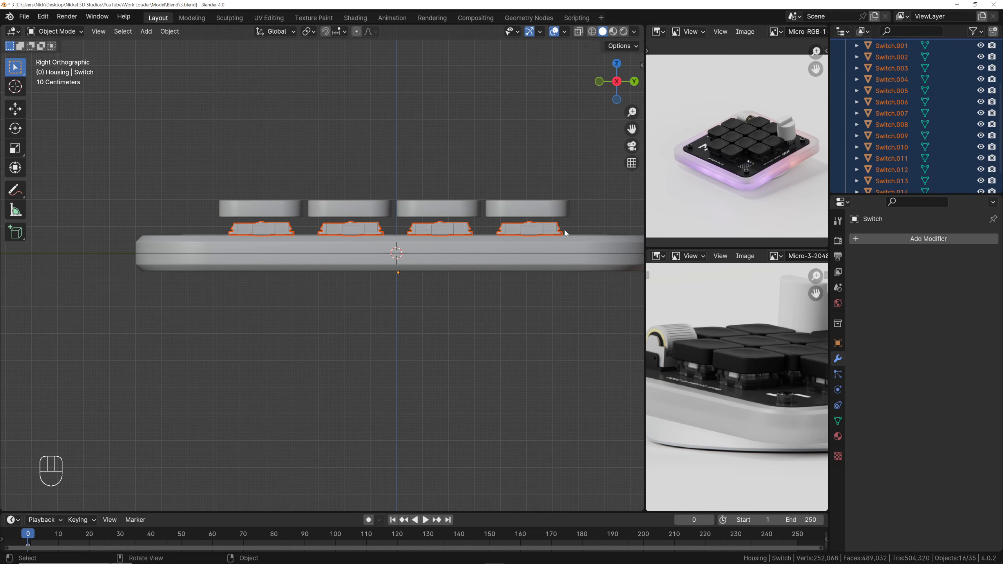
pyautogui.scroll(-1, 456, 233)
pyautogui.hotkey('shift', 'd')
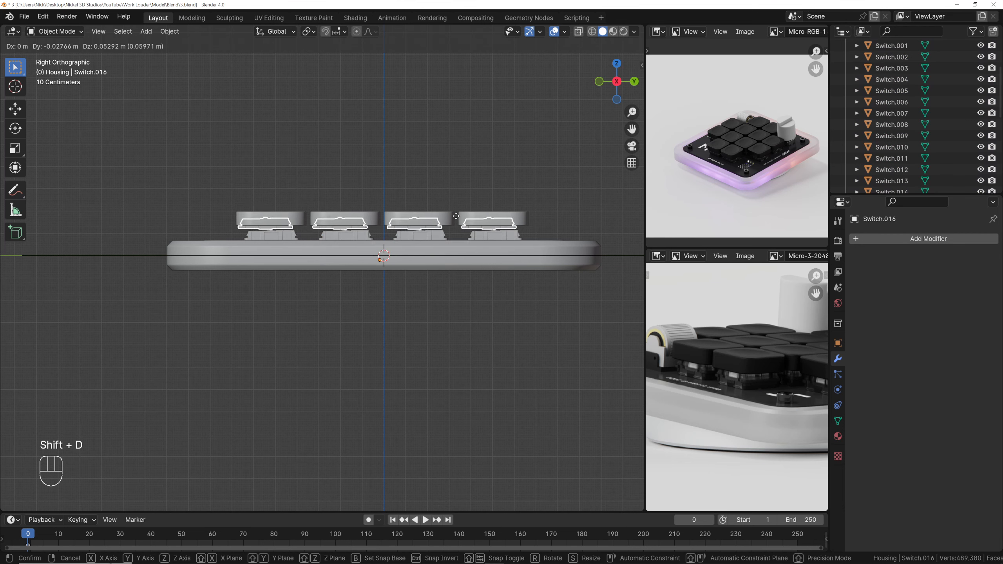
pyautogui.press('Escape')
pyautogui.press('m')
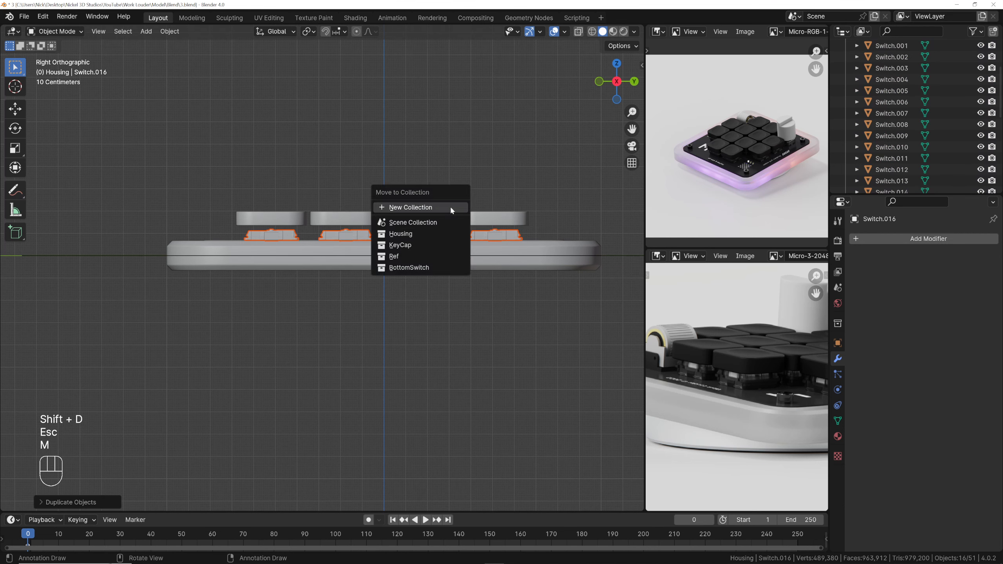
pyautogui.click(450, 205)
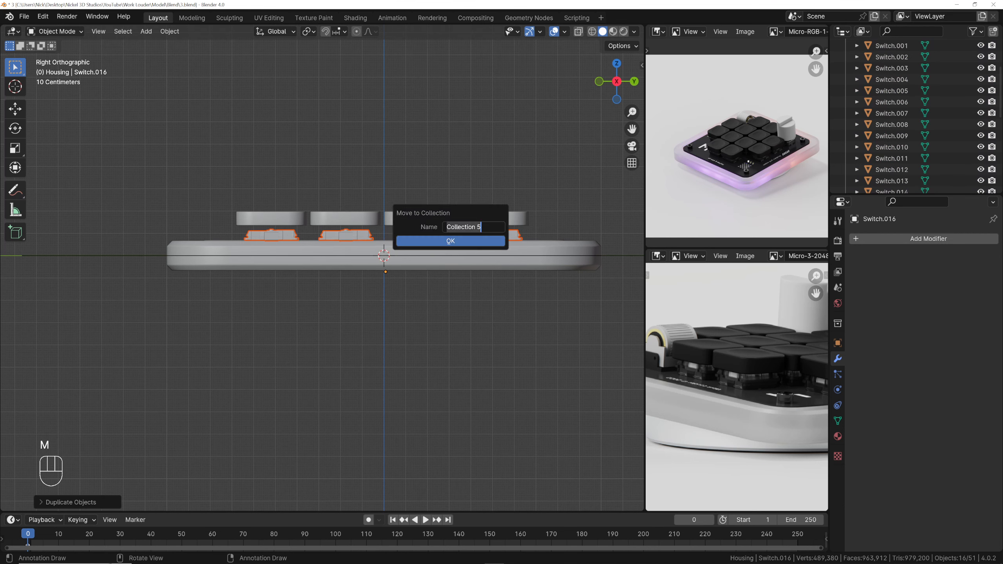
pyautogui.write('ClearSwitch')
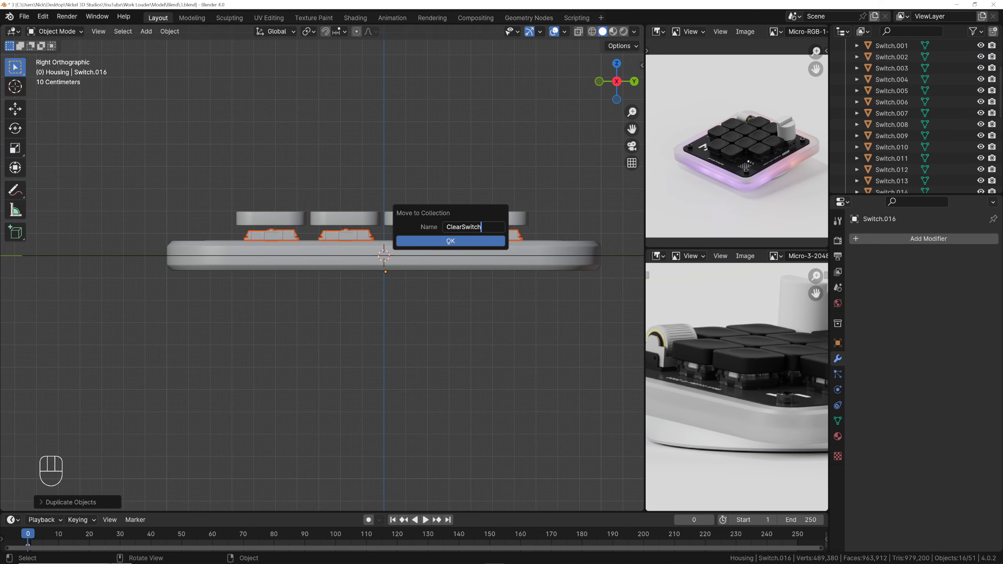
pyautogui.press('Return')
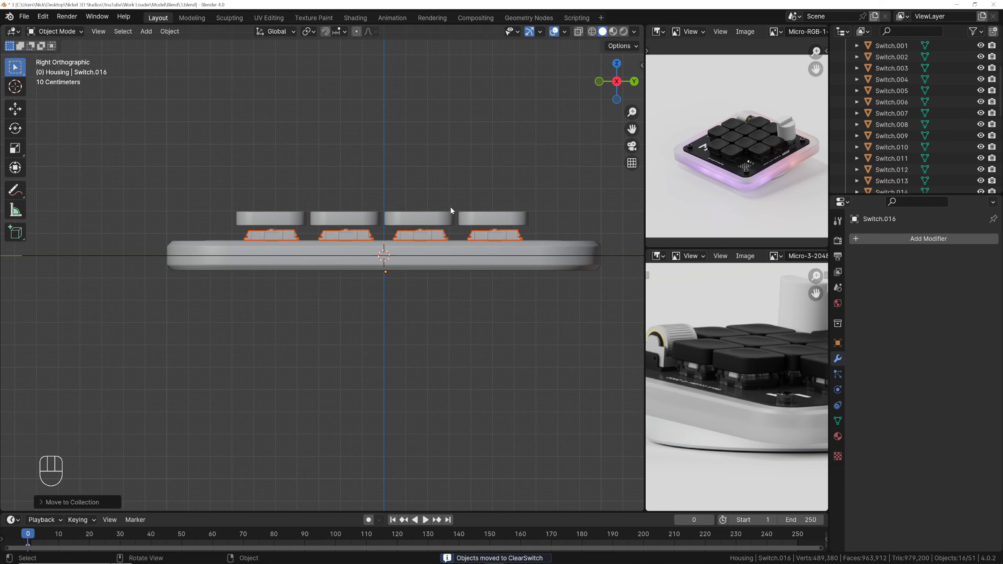
# Set the pivot point to individual origins and set each duplicated switch's origin to its own geometry
pyautogui.click(309, 31)
pyautogui.click(335, 84)
pyautogui.press('r')
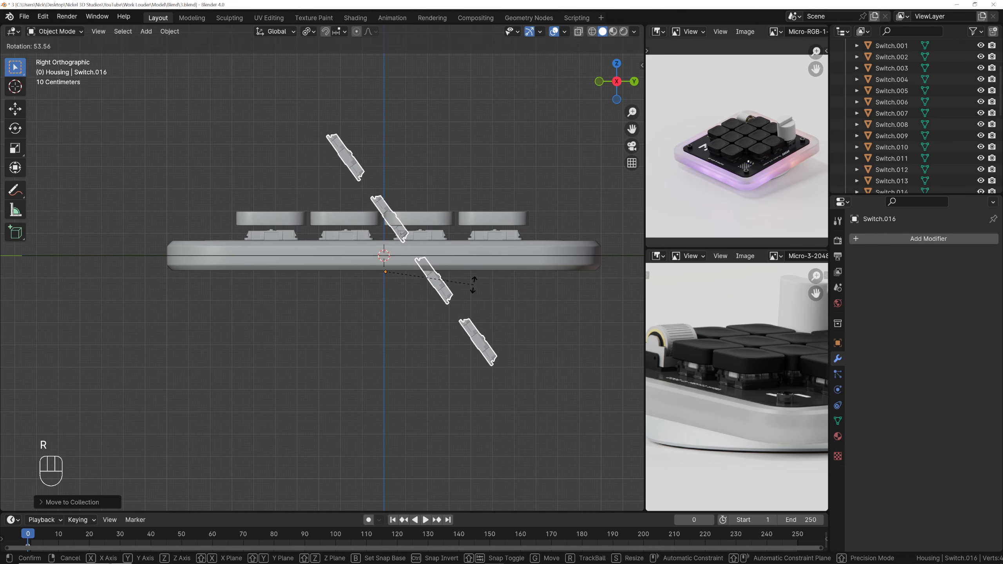
pyautogui.press('Escape')
pyautogui.moveTo(473, 291); pyautogui.dragTo(407, 264, button='middle')
pyautogui.rightClick(417, 267)
pyautogui.press('`')
pyautogui.click(458, 268)
pyautogui.scroll(2, 484, 264)
pyautogui.press('r')
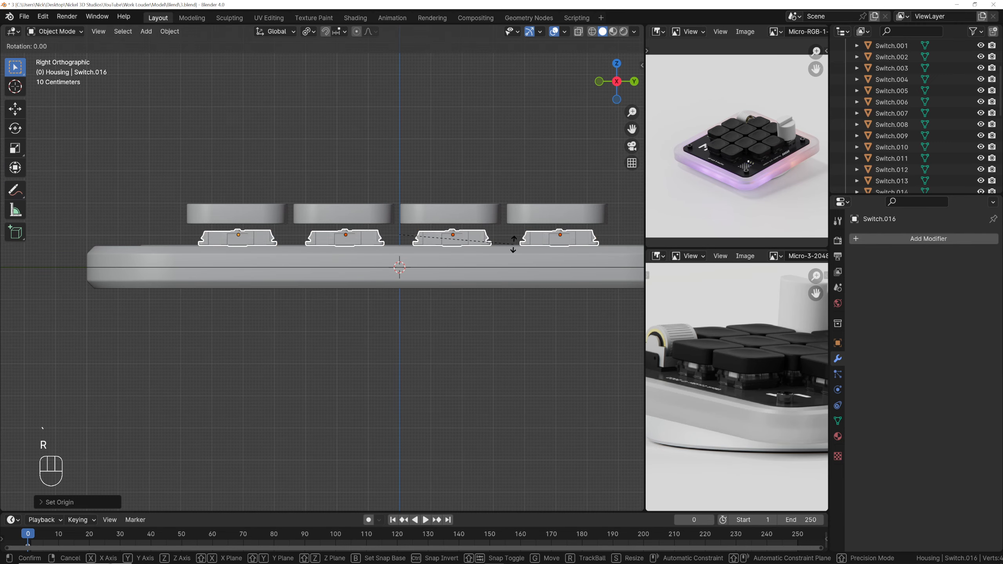
pyautogui.press('Escape')
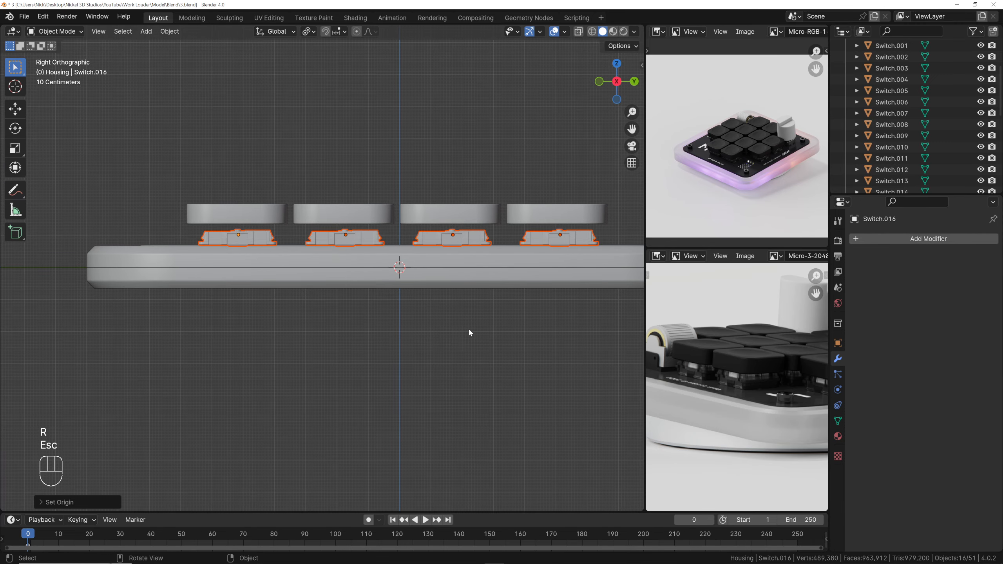
# Raise the duplicated switches along Z above the originals and rotate them upside down about their own origins
pyautogui.moveTo(470, 332)
pyautogui.mouseDown(button='middle')
pyautogui.moveTo(511, 341)
pyautogui.moveTo(470, 342)
pyautogui.mouseUp(button='middle')
pyautogui.press('`')
pyautogui.click(525, 324)
pyautogui.press('g')
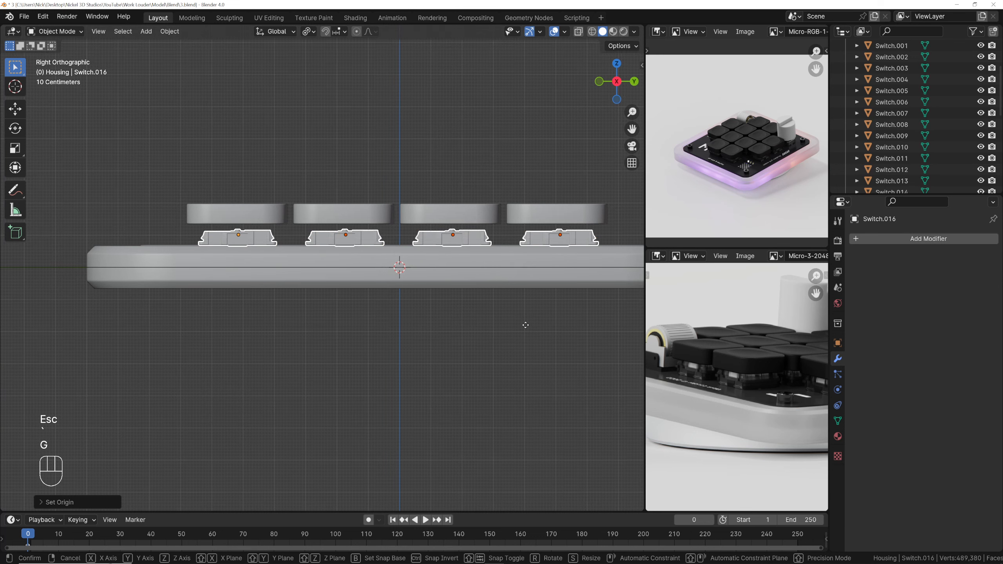
pyautogui.press('z')
pyautogui.click(524, 312)
pyautogui.press('r')
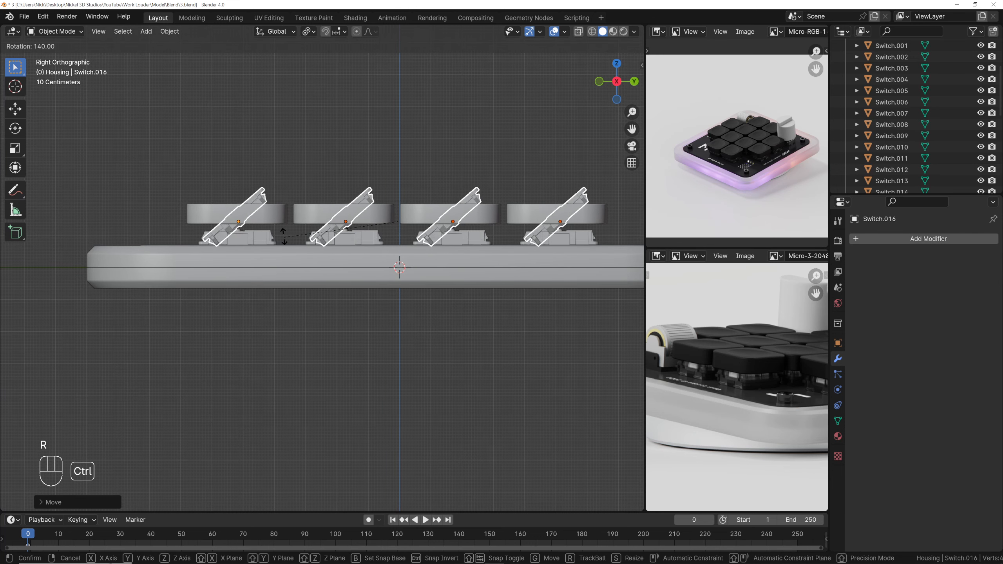
pyautogui.click(321, 163)
# In right side view, lower the flipped switch copies about 0.017 m along Z onto the bottom switches
pyautogui.moveTo(321, 163); pyautogui.dragTo(355, 237, button='middle')
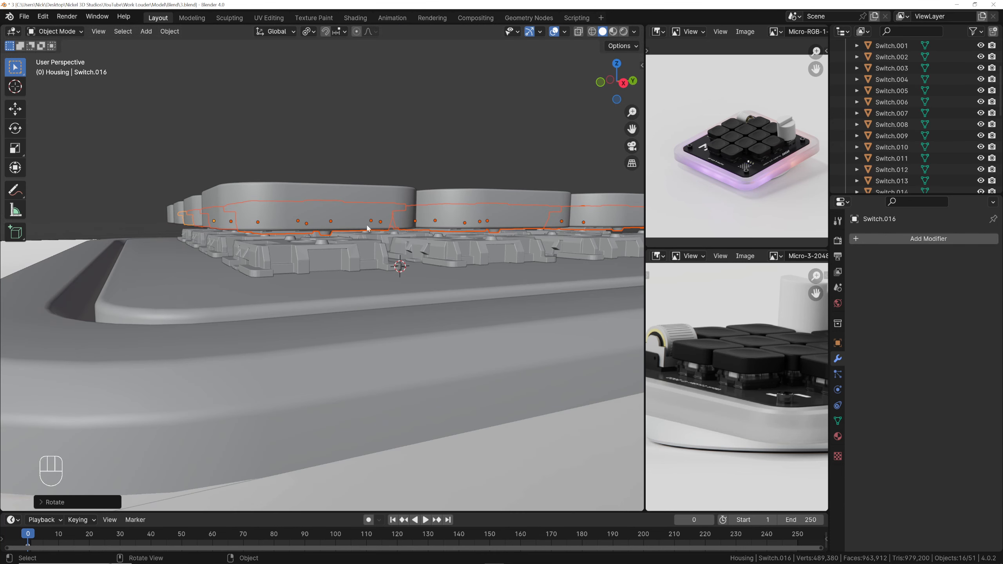
pyautogui.scroll(4, 756, 364)
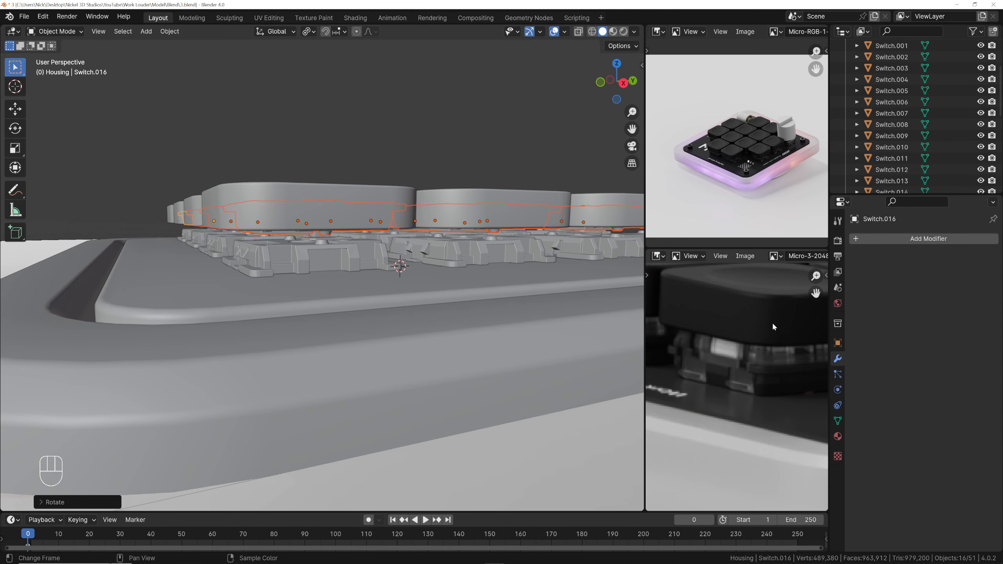
pyautogui.scroll(-4, 318, 260)
pyautogui.press('`')
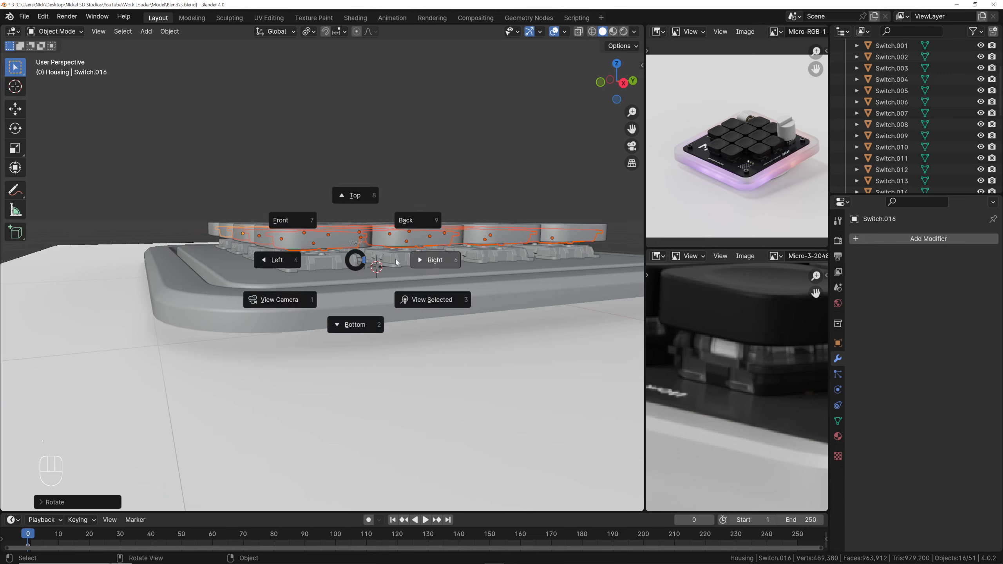
pyautogui.click(397, 261)
pyautogui.scroll(2, 382, 218)
pyautogui.press('g')
pyautogui.press('z')
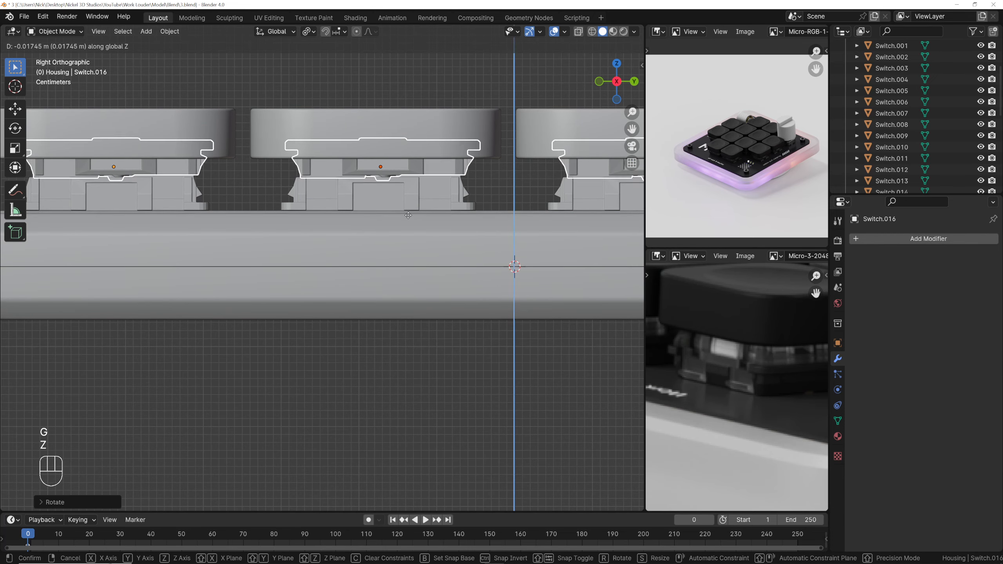
pyautogui.click(408, 216)
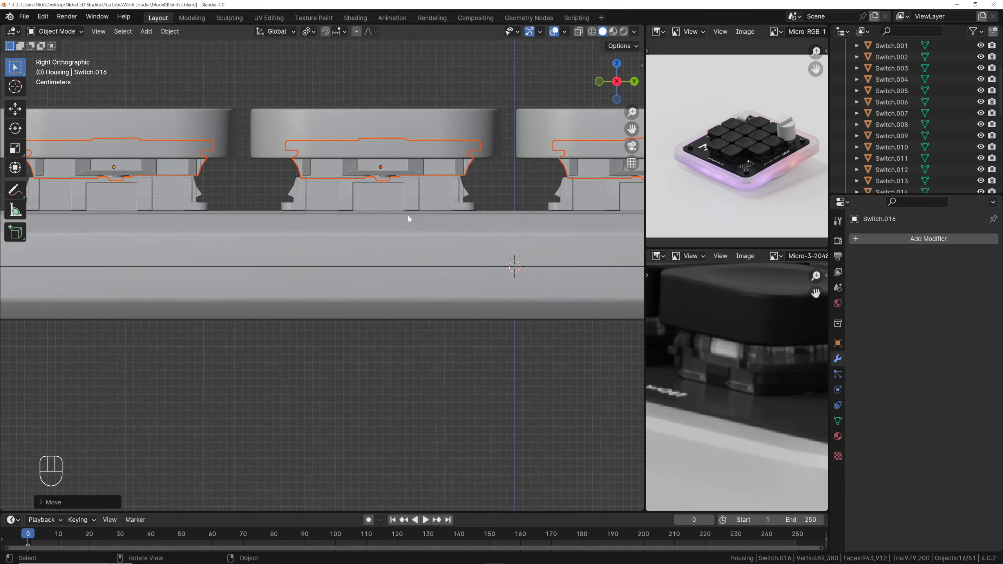
# In Edit Mode, select the whole mesh of all flipped switch copies and scale it down slightly
pyautogui.scroll(-3, 407, 216)
pyautogui.press('Tab')
pyautogui.press('a')
pyautogui.scroll(-3, 491, 234)
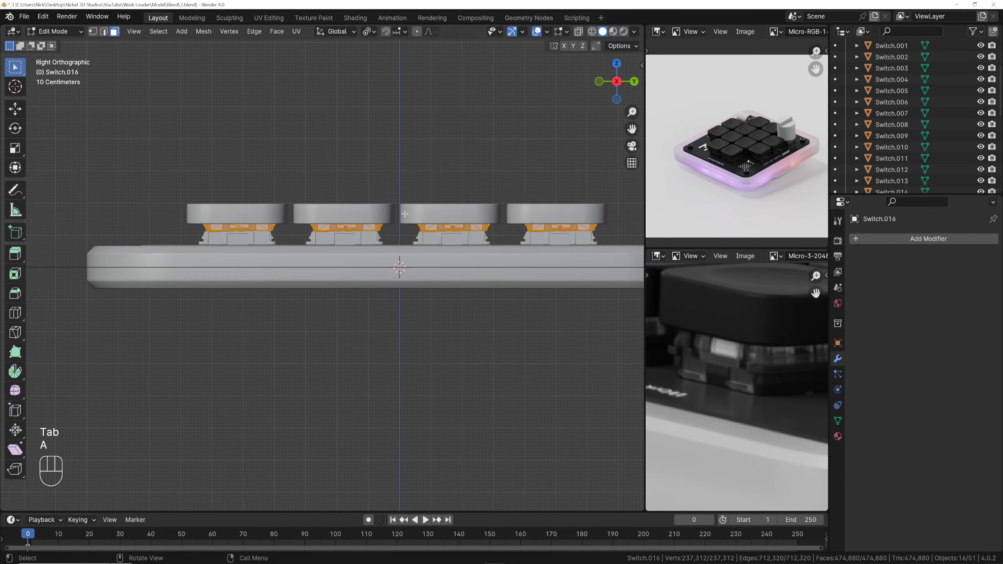
pyautogui.scroll(2, 541, 237)
pyautogui.press('s')
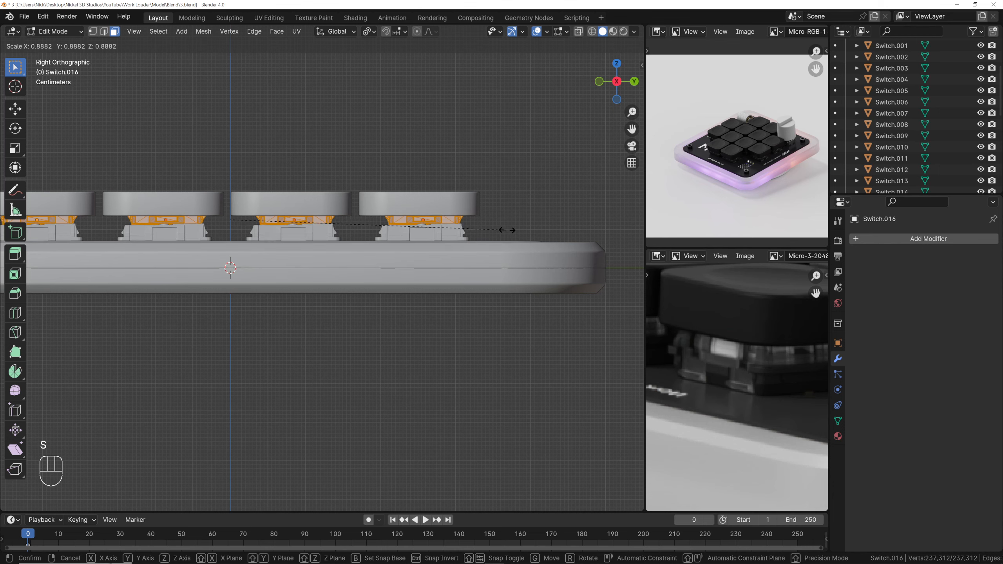
pyautogui.click(520, 229)
pyautogui.scroll(-3, 519, 229)
pyautogui.press('Tab')
# Examine how the flipped upper switch copies fit between the bottom switches and the keycaps
pyautogui.moveTo(519, 229); pyautogui.dragTo(419, 250, button='middle')
pyautogui.scroll(-4, 386, 202)
pyautogui.click(387, 202)
pyautogui.moveTo(385, 222); pyautogui.dragTo(357, 264, button='middle')
pyautogui.scroll(4, 367, 217)
pyautogui.scroll(2, 359, 219)
pyautogui.scroll(3, 337, 231)
pyautogui.scroll(-6, 334, 235)
pyautogui.press('`')
pyautogui.scroll(3, 355, 240)
pyautogui.scroll(2, 343, 250)
pyautogui.click(343, 250)
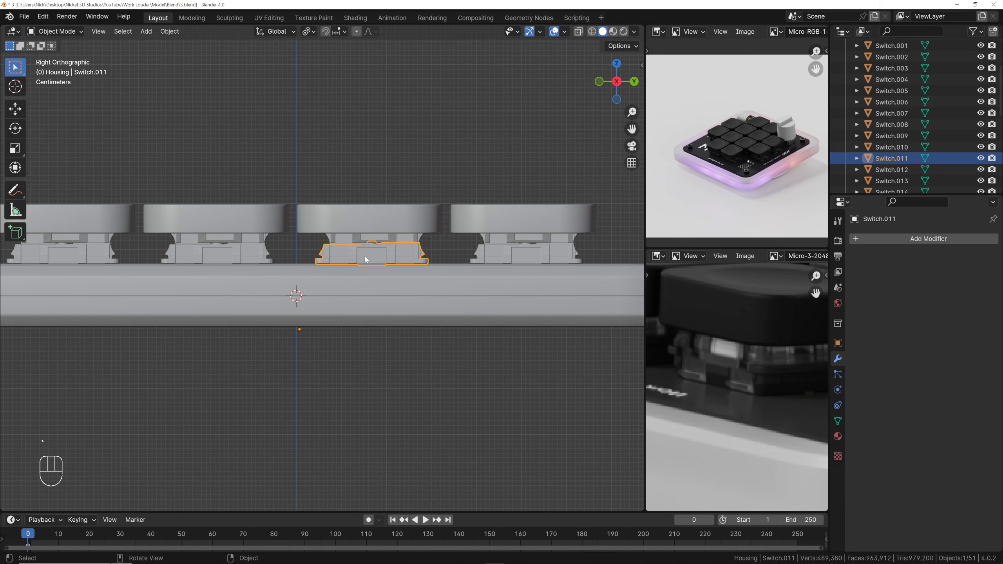
pyautogui.click(342, 242)
# Box-select the keycaps together with the flipped switch copies, and start circle select to refine the selection
pyautogui.scroll(-4, 342, 242)
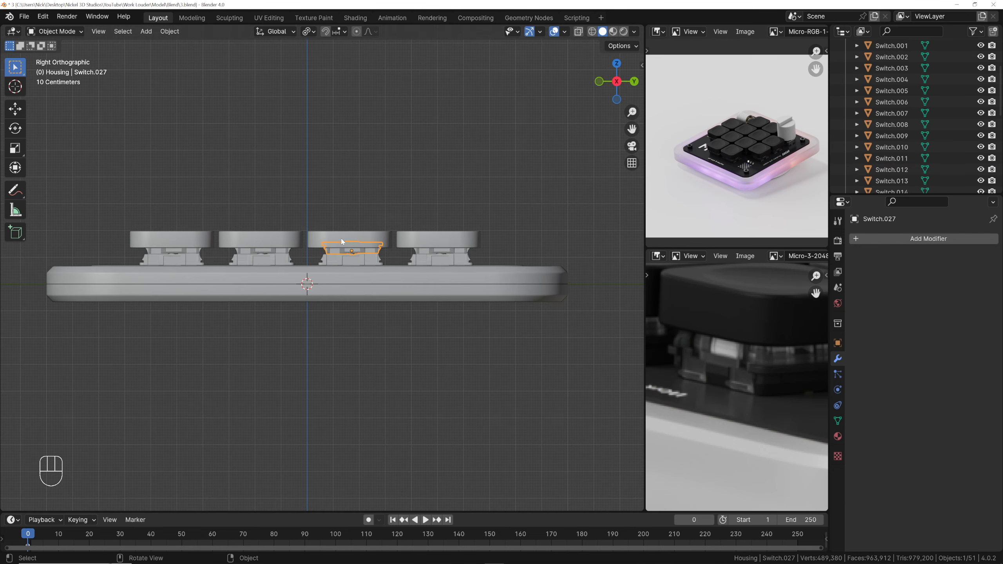
pyautogui.scroll(3, 213, 246)
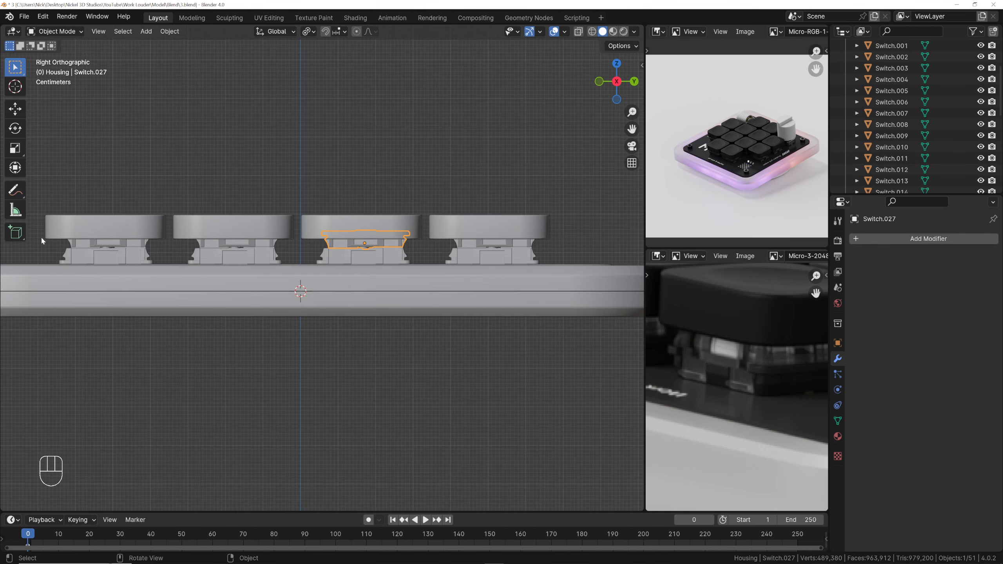
pyautogui.moveTo(43, 241); pyautogui.dragTo(557, 246)
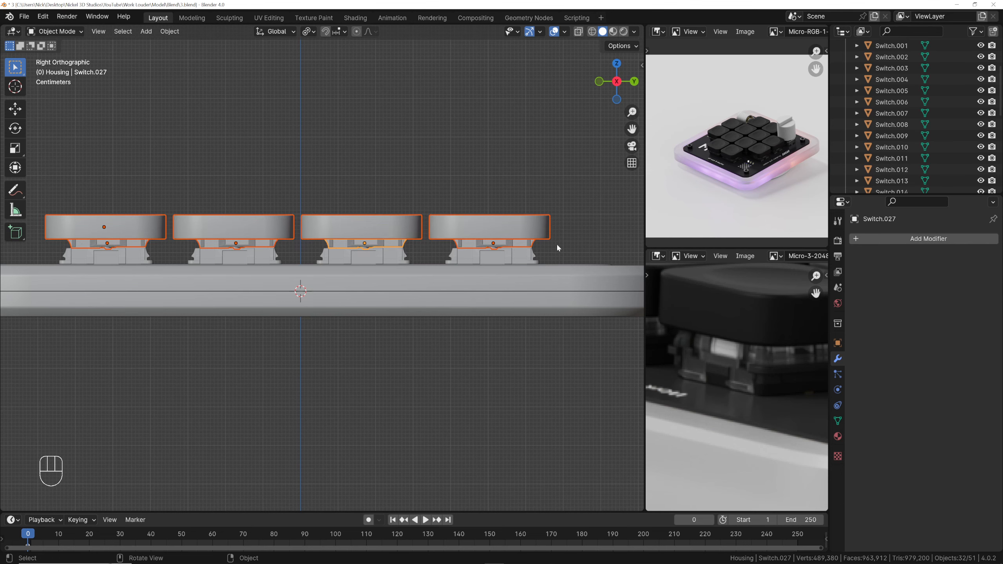
pyautogui.scroll(-2, 308, 218)
pyautogui.press('c')
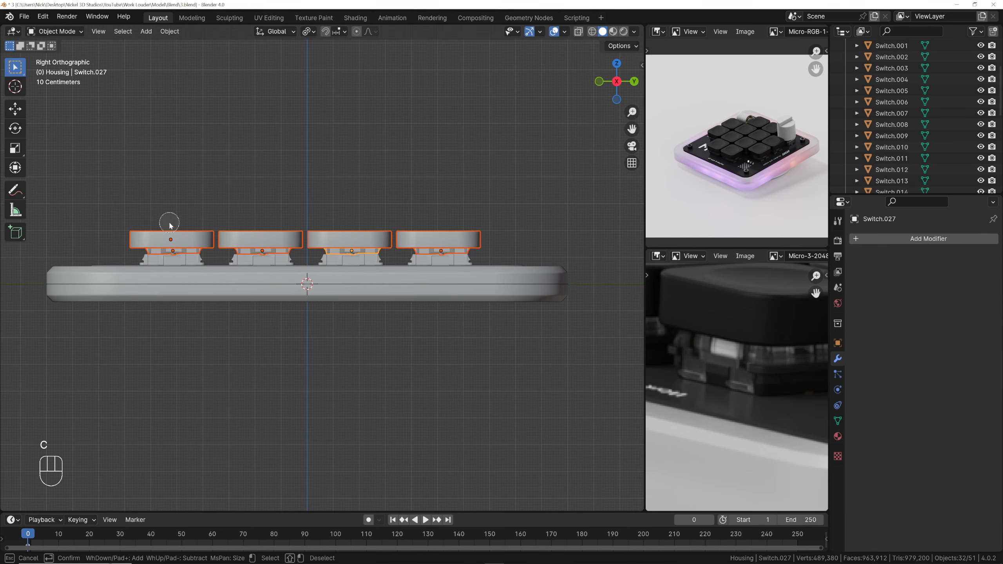
# Deselect the keycaps so only the upper switch parts stay selected, and duplicate those parts in place
pyautogui.middleClick(173, 225)
pyautogui.rightClick(325, 215)
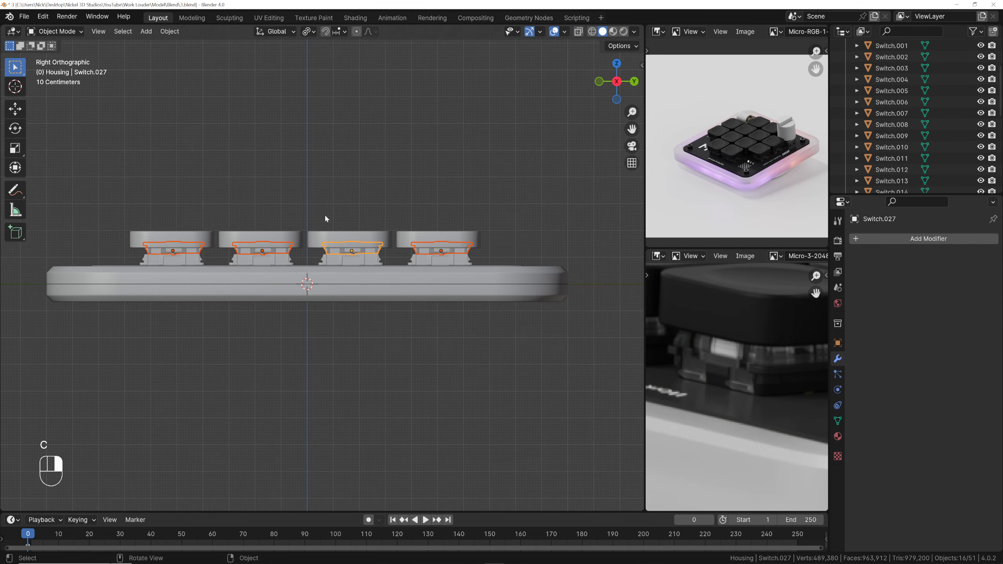
pyautogui.moveTo(325, 215); pyautogui.dragTo(414, 221, button='middle')
pyautogui.press('`')
pyautogui.scroll(2, 403, 227)
pyautogui.hotkey('shift', 'd')
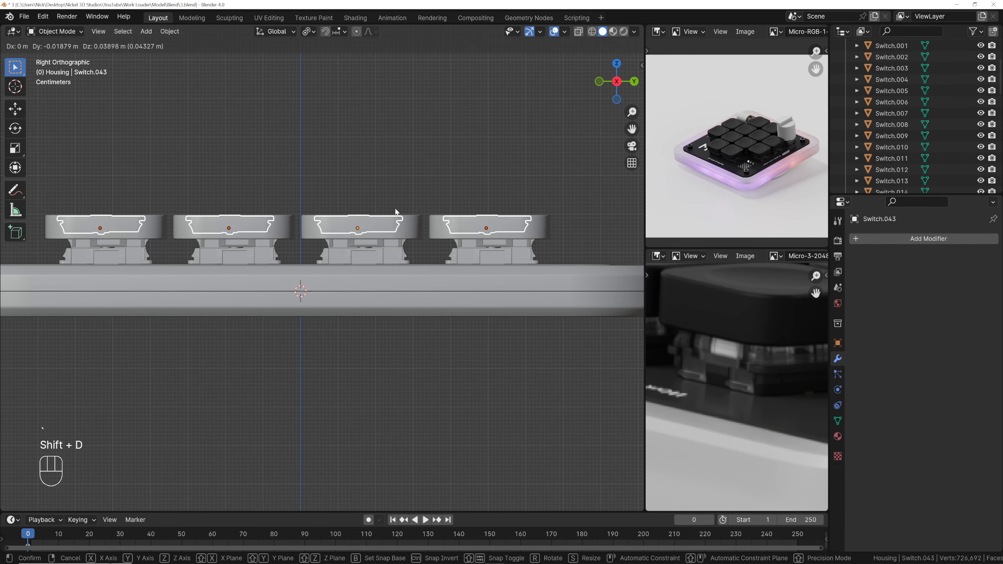
pyautogui.press('Escape')
# Move the duplicated switch parts into a new collection named WhiteInsert
pyautogui.press('m')
pyautogui.click(396, 209)
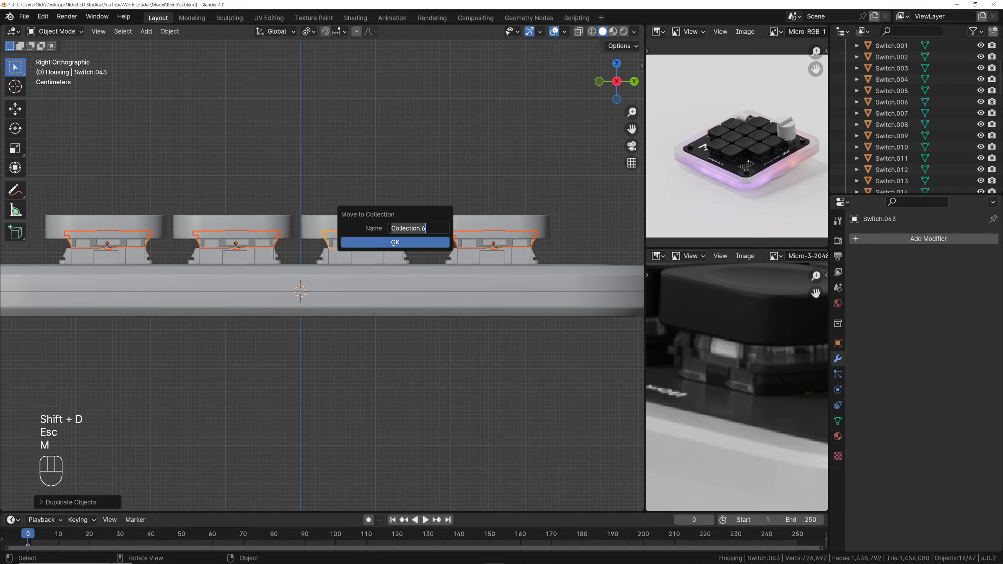
pyautogui.write('WhiteInsert')
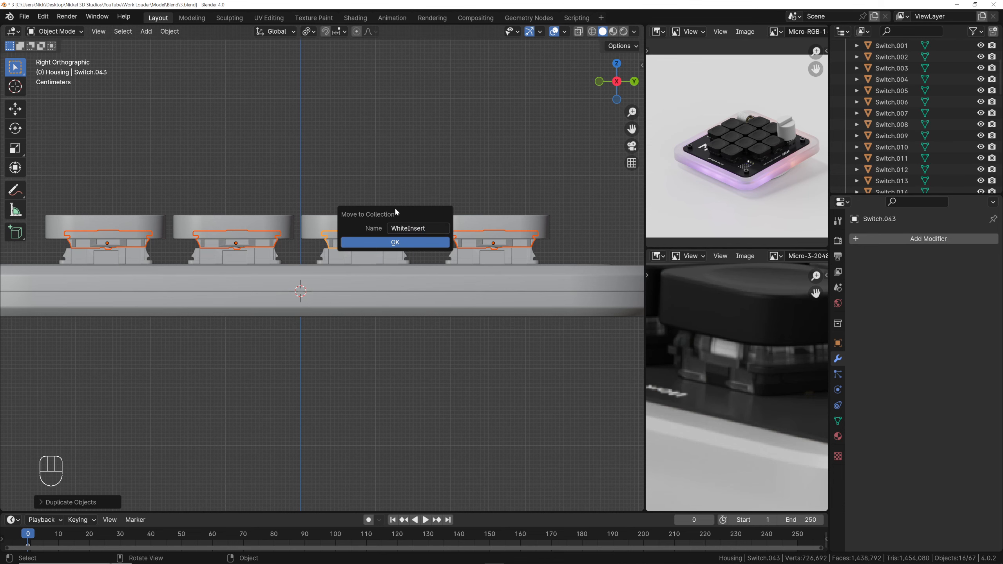
pyautogui.press('Return')
# Scale down all the geometry of the duplicated switch parts in Edit Mode so they fit inside the originals
pyautogui.scroll(5, 396, 213)
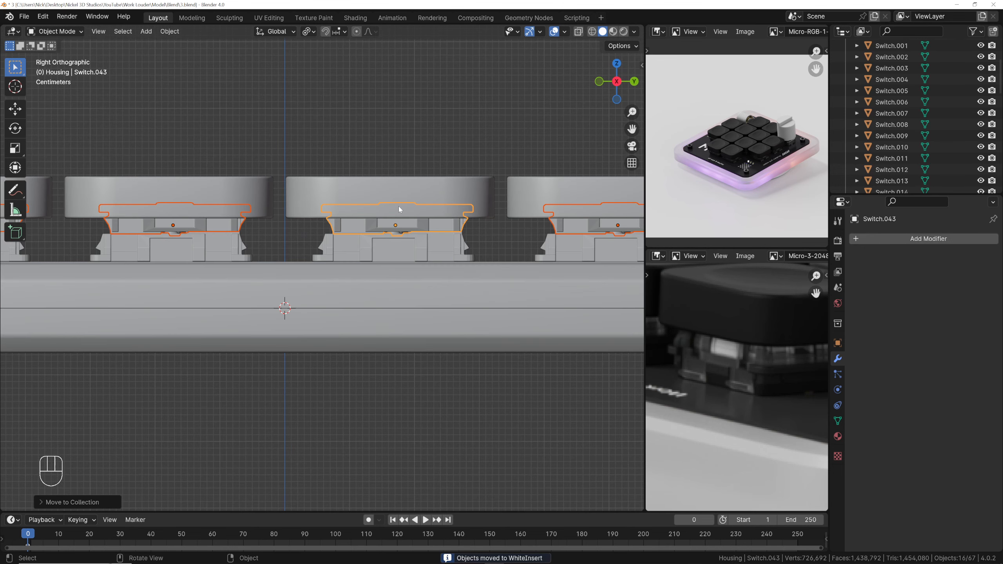
pyautogui.scroll(-3, 513, 217)
pyautogui.press('Tab')
pyautogui.press('a')
pyautogui.press('s')
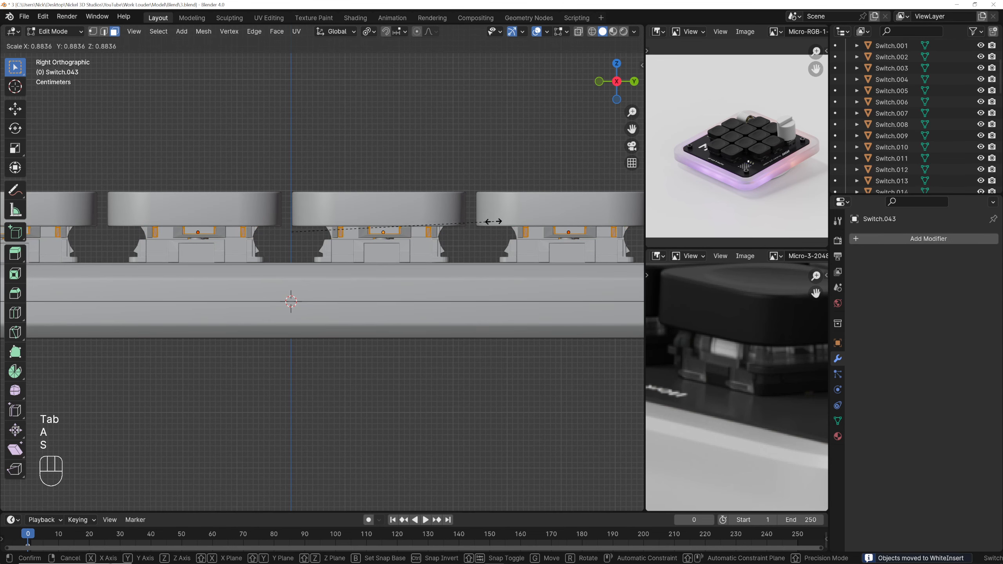
pyautogui.click(443, 235)
pyautogui.press('Tab')
pyautogui.scroll(-4, 435, 239)
pyautogui.moveTo(404, 245); pyautogui.dragTo(419, 255, button='middle')
pyautogui.press('`')
pyautogui.press('r')
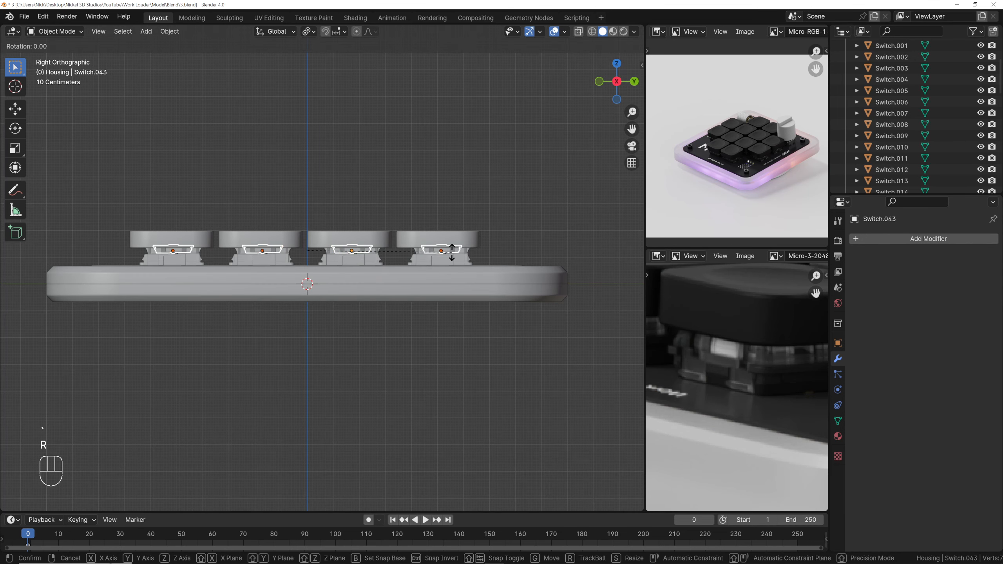
pyautogui.press('z')
pyautogui.press('ctrl')
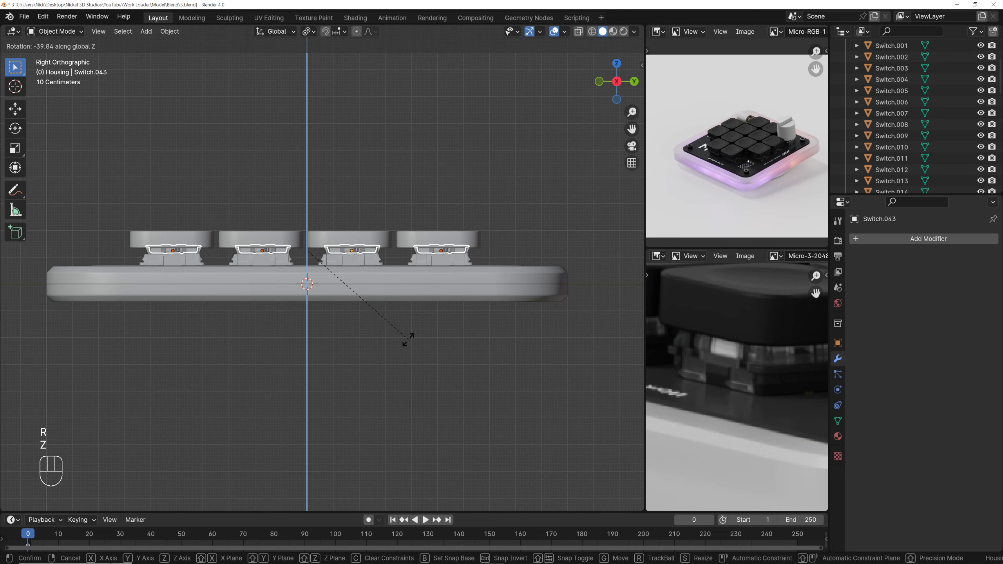
pyautogui.press('Escape')
# Flip the duplicated insert parts upside down in the right side view using snapped rotation
pyautogui.press('r')
pyautogui.press('ctrl')
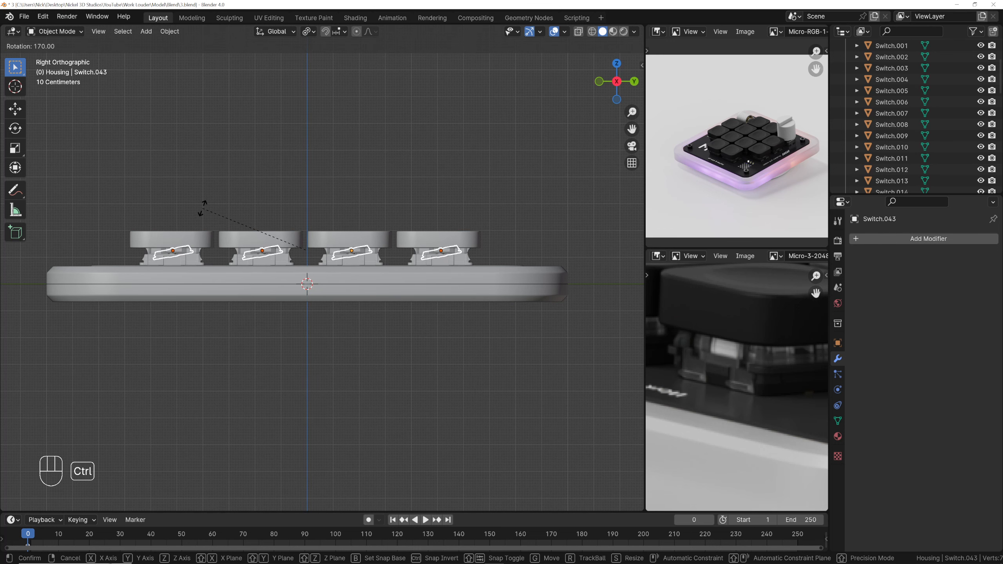
pyautogui.click(234, 200)
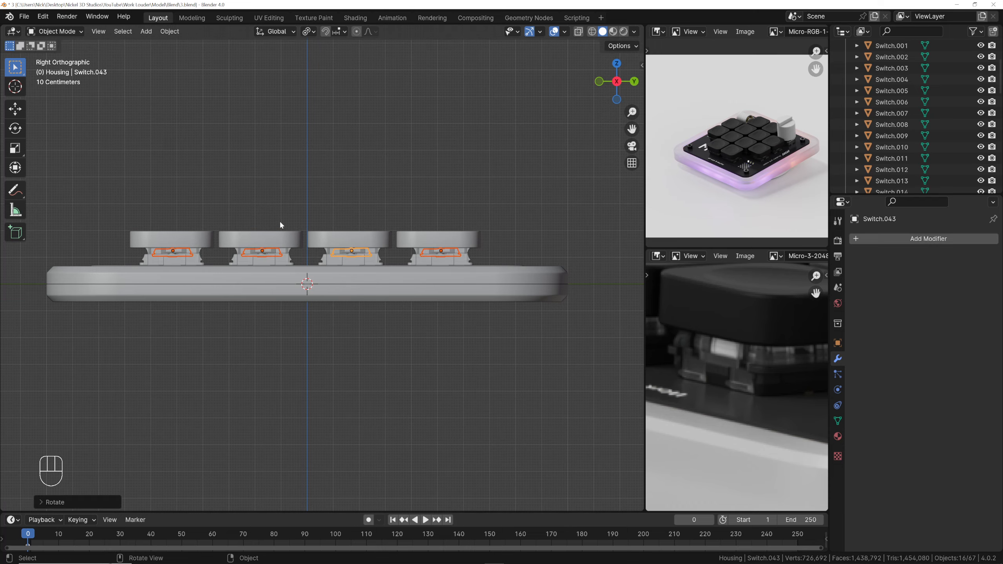
# Widen the reference image areas beside the 3D viewport for comparing the switches
pyautogui.moveTo(279, 221); pyautogui.dragTo(308, 237, button='middle')
pyautogui.scroll(-2, 726, 332)
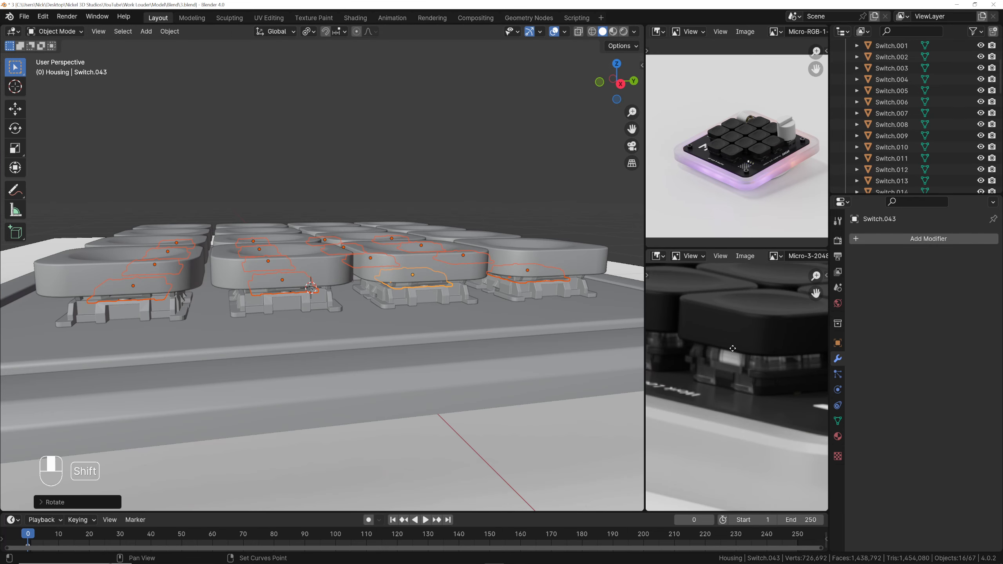
pyautogui.moveTo(645, 319); pyautogui.dragTo(476, 320)
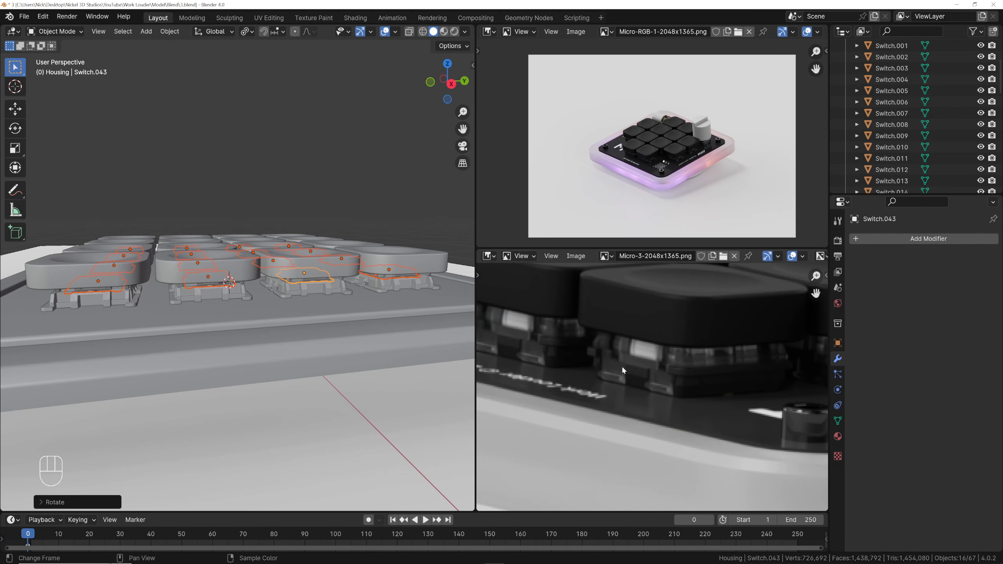
# Turn on X-ray and select every object in the WhiteInsert collection, Switch.032 through Switch.047
pyautogui.moveTo(393, 301); pyautogui.dragTo(323, 259, button='middle')
pyautogui.click(319, 264)
pyautogui.scroll(2, 300, 250)
pyautogui.hotkey('alt', 'z')
pyautogui.click(302, 251)
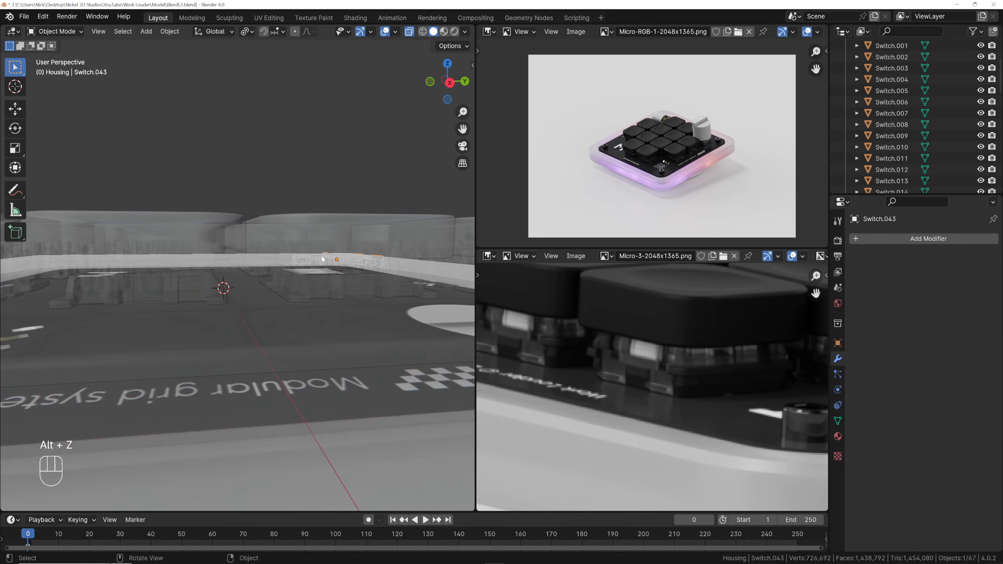
pyautogui.scroll(-3, 322, 259)
pyautogui.scroll(4, 903, 165)
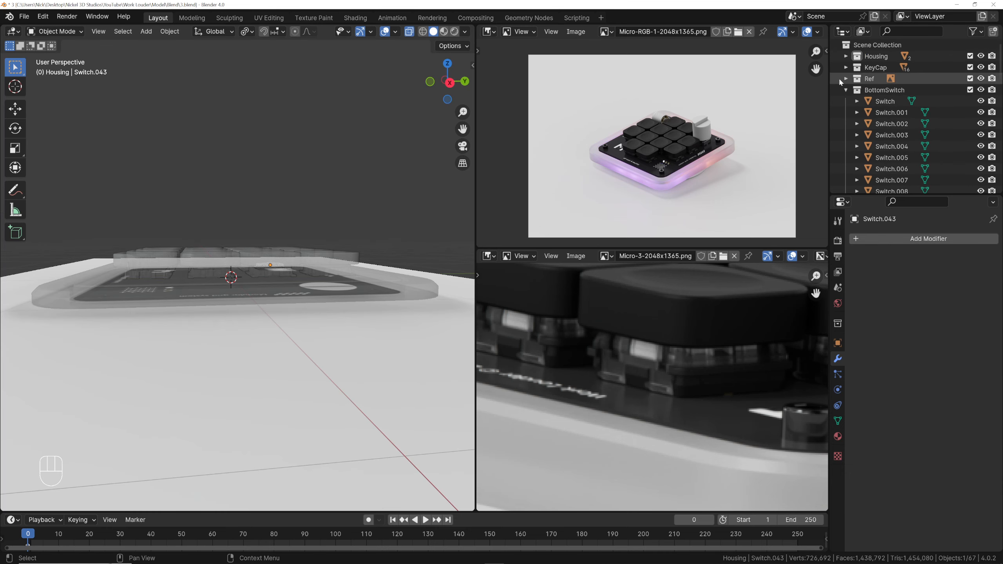
pyautogui.click(845, 90)
pyautogui.click(846, 112)
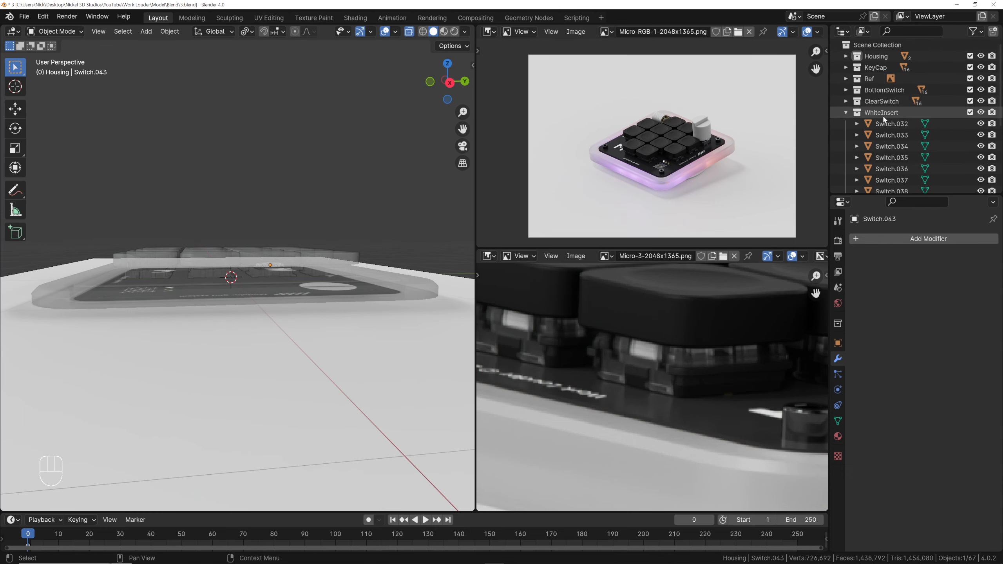
pyautogui.scroll(-3, 884, 119)
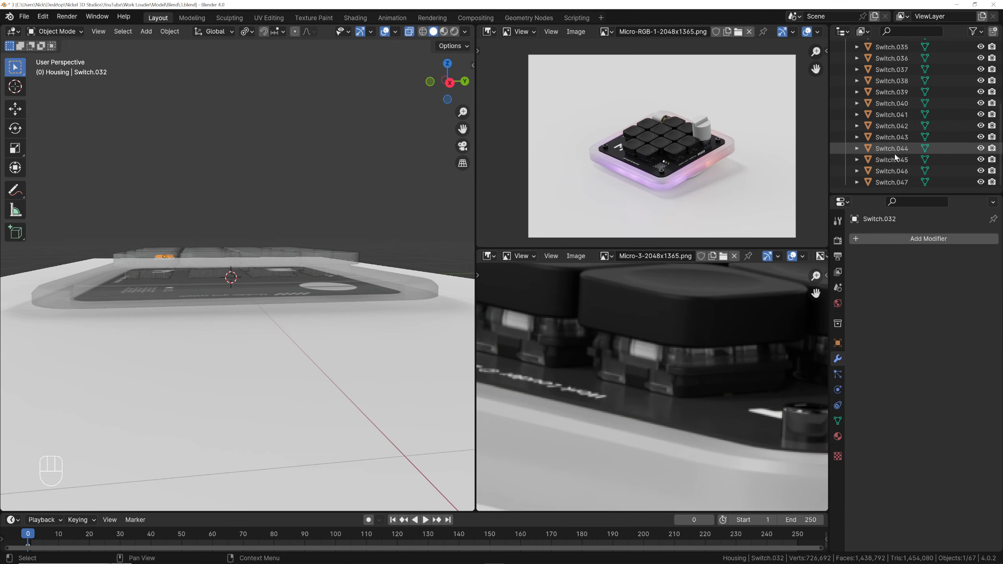
pyautogui.keyDown('shift'); pyautogui.click(894, 182); pyautogui.keyUp('shift')
# Examine the selected inserts' placement under the keycaps at an angle and from above, with and without X-ray
pyautogui.moveTo(353, 245); pyautogui.dragTo(339, 243, button='middle')
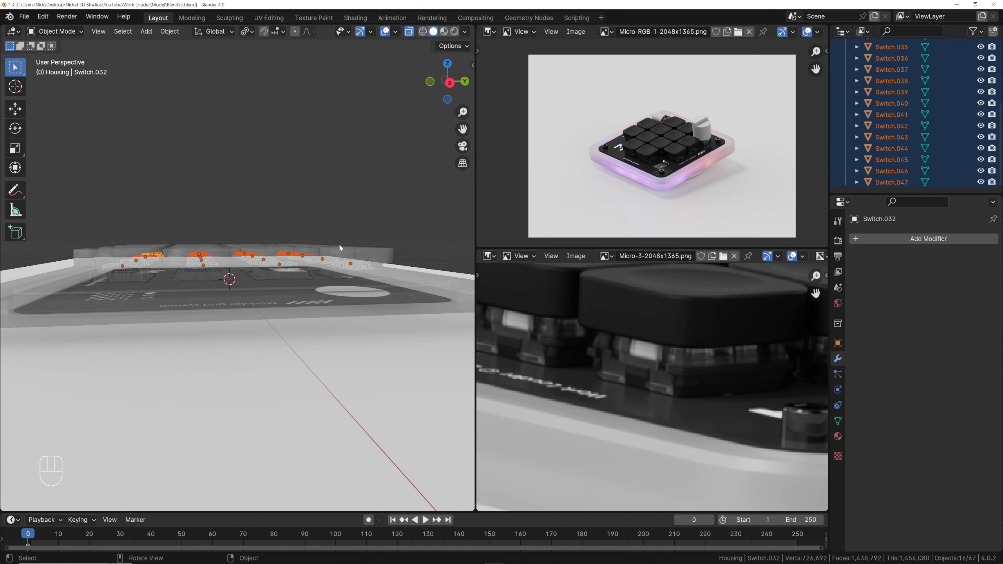
pyautogui.hotkey('alt', 'z')
pyautogui.press('g')
pyautogui.press('Escape')
pyautogui.press('`')
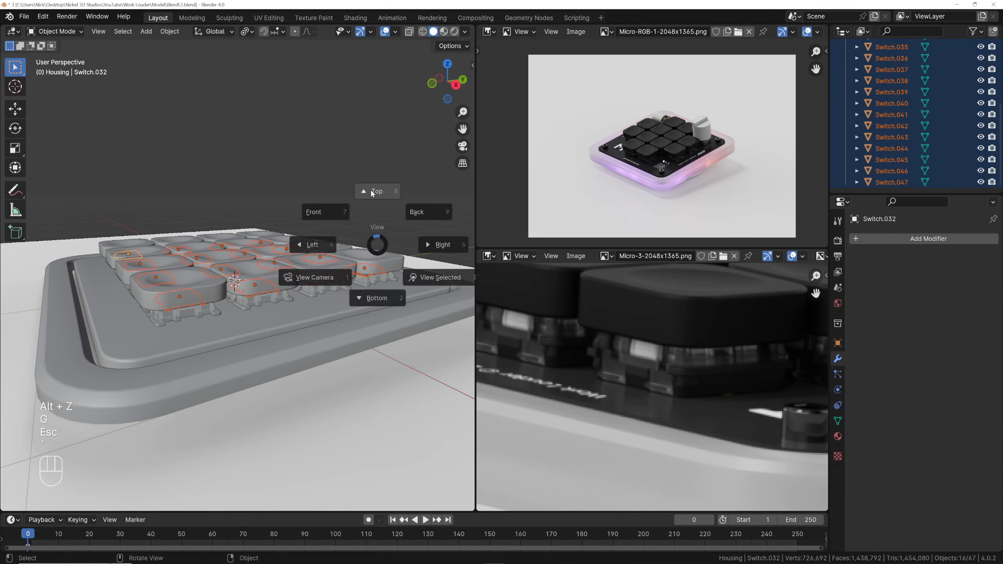
pyautogui.click(355, 220)
pyautogui.moveTo(355, 220); pyautogui.dragTo(316, 186, button='middle')
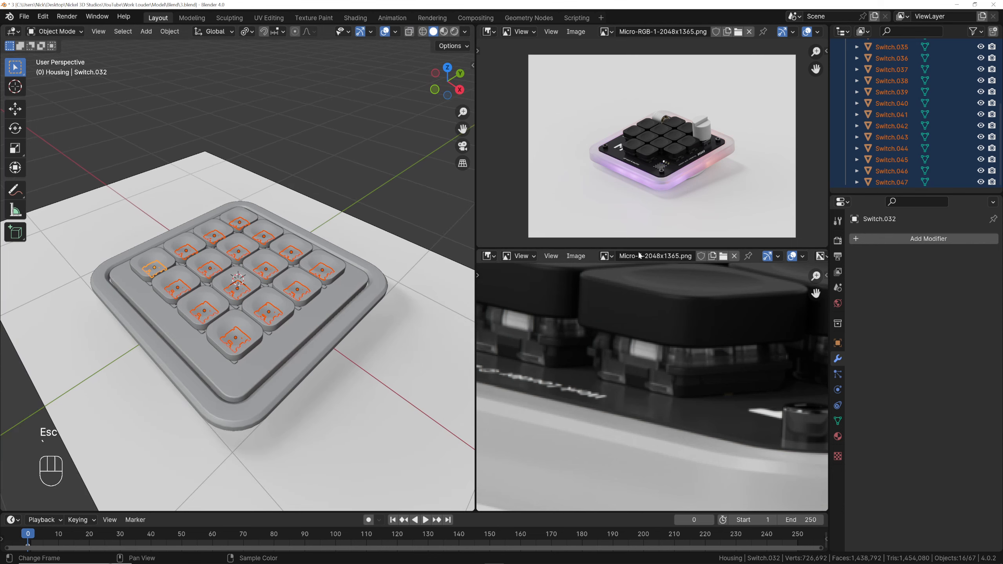
pyautogui.press('`')
pyautogui.click(299, 149)
pyautogui.hotkey('alt', 'z')
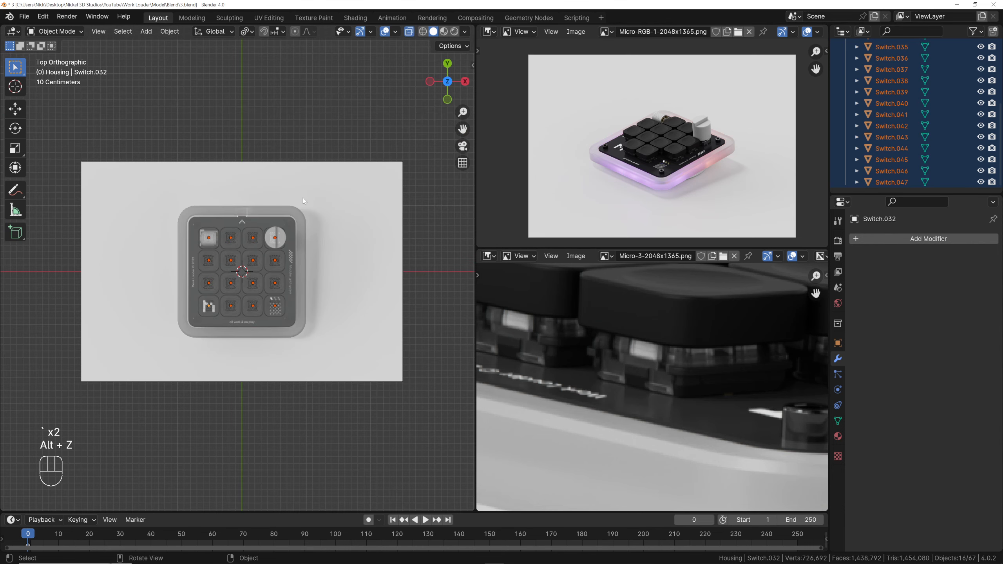
pyautogui.moveTo(382, 369); pyautogui.dragTo(314, 270, button='middle')
pyautogui.hotkey('alt', 'z')
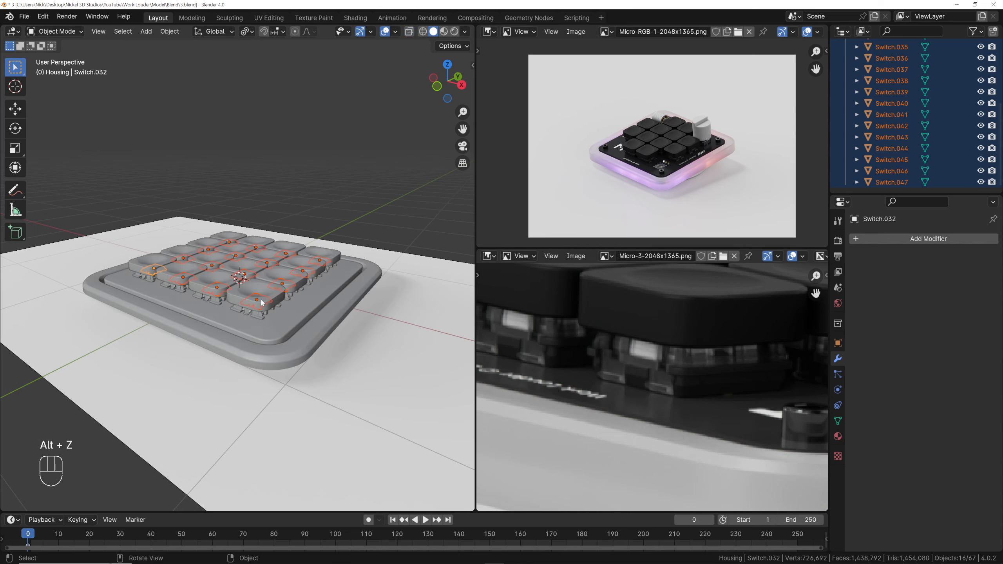
# Delete the keycap and all the switch parts at the front-right corner of the key grid
pyautogui.click(261, 300)
pyautogui.press('x')
pyautogui.click(261, 304)
pyautogui.click(260, 305)
pyautogui.press('x')
pyautogui.click(260, 305)
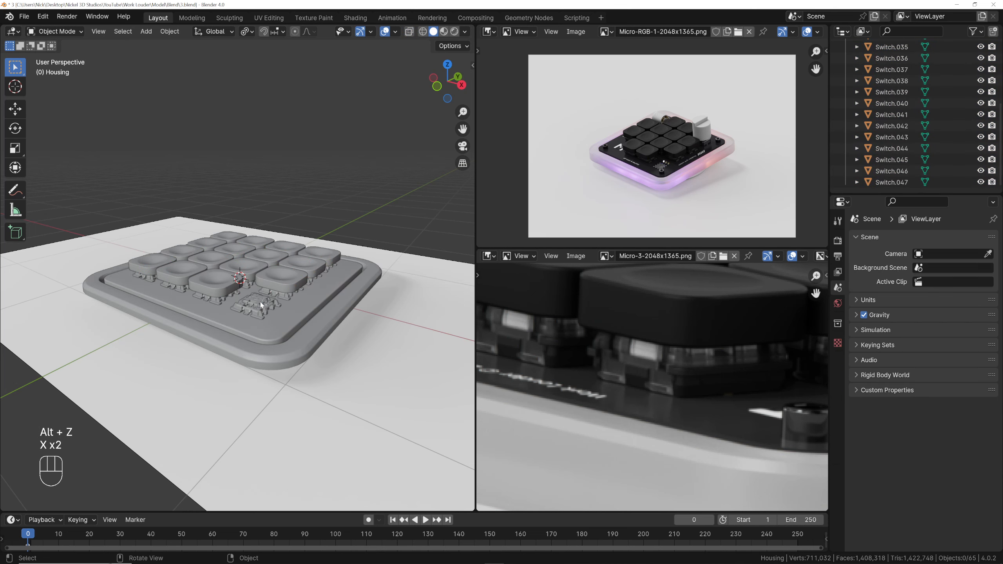
pyautogui.click(260, 305)
pyautogui.press('x')
pyautogui.click(260, 305)
pyautogui.click(260, 305)
pyautogui.click(260, 304)
pyautogui.click(260, 305)
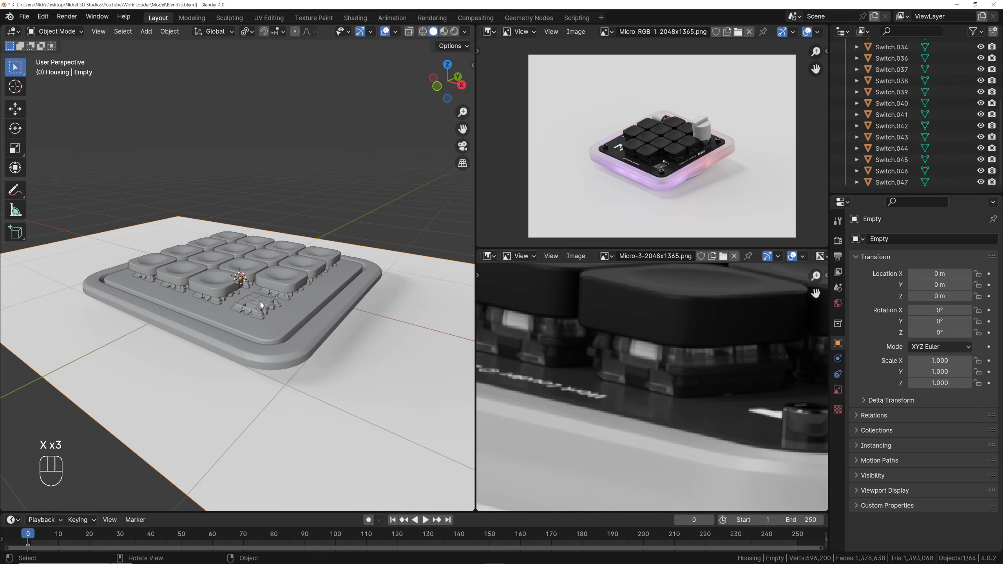
pyautogui.click(261, 304)
pyautogui.press('x')
pyautogui.click(260, 304)
# Delete the front-left corner keycap and the insert part beneath it
pyautogui.moveTo(254, 308); pyautogui.dragTo(293, 317, button='middle')
pyautogui.click(199, 302)
pyautogui.press('x')
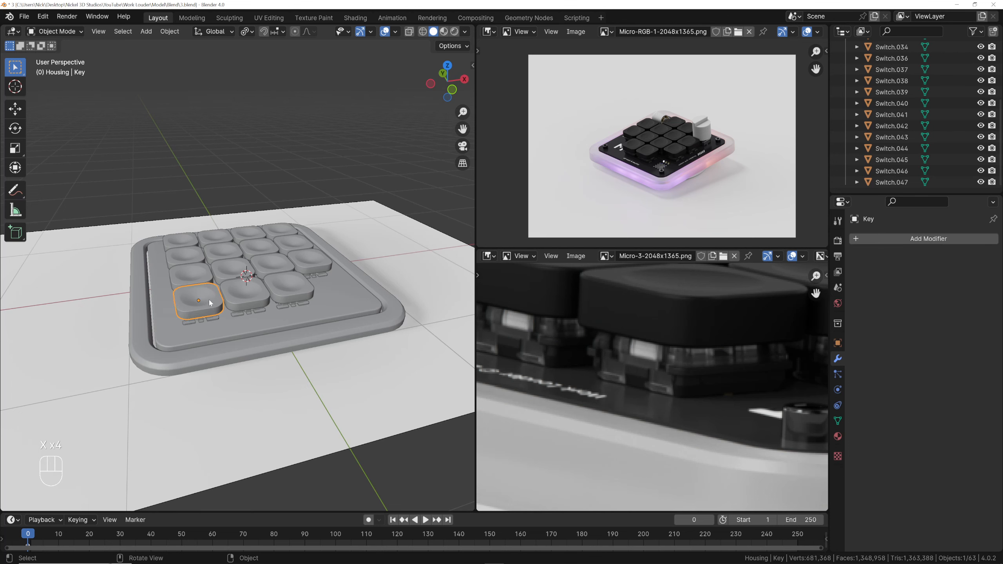
pyautogui.click(200, 305)
pyautogui.click(204, 309)
pyautogui.press('x')
pyautogui.click(204, 309)
pyautogui.press('x')
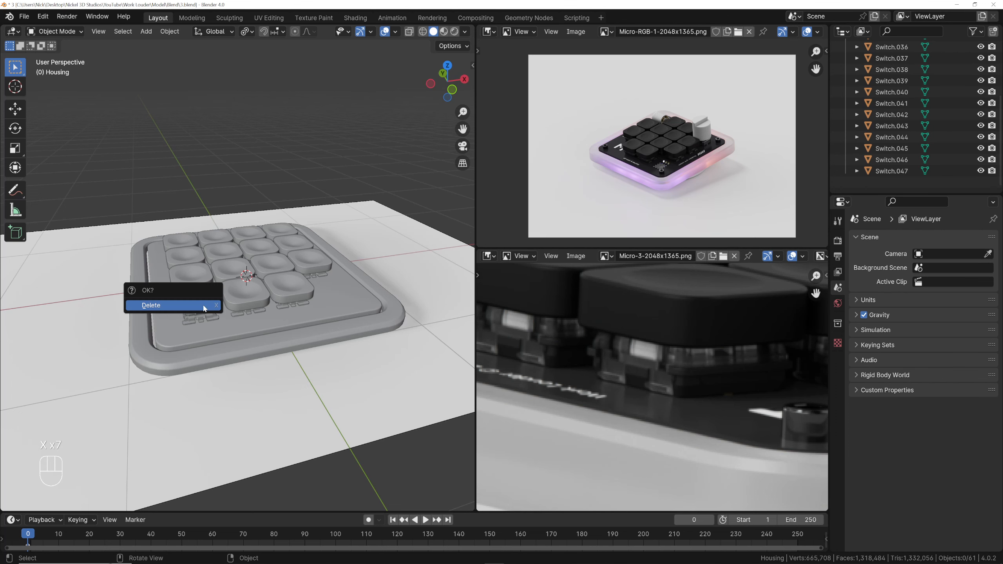
pyautogui.click(202, 304)
# Try to circle-select the remaining switch parts at the front-left corner from the top view
pyautogui.press('`')
pyautogui.click(208, 279)
pyautogui.press('c')
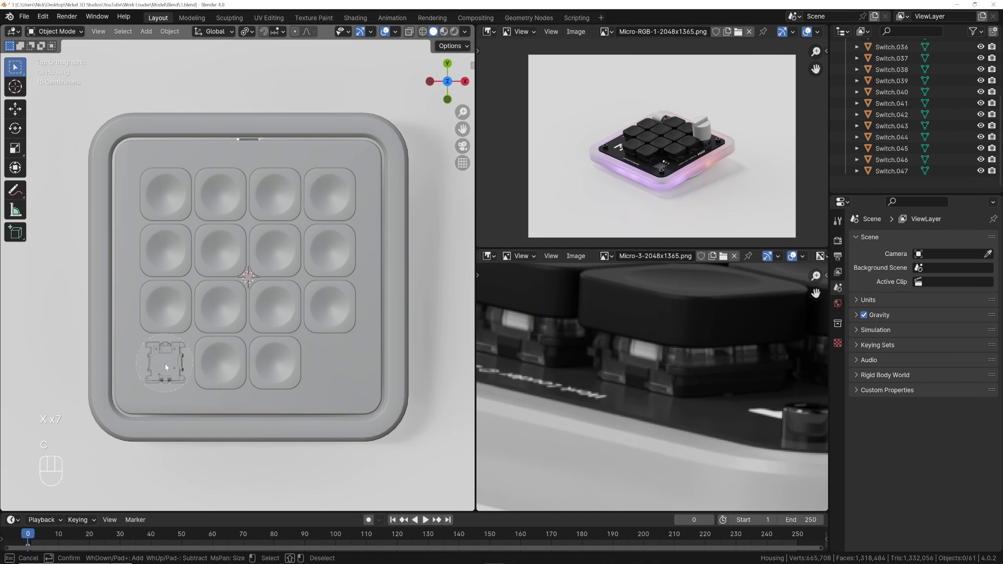
pyautogui.click(165, 366)
pyautogui.press('Escape')
pyautogui.moveTo(168, 367); pyautogui.dragTo(197, 314, button='middle')
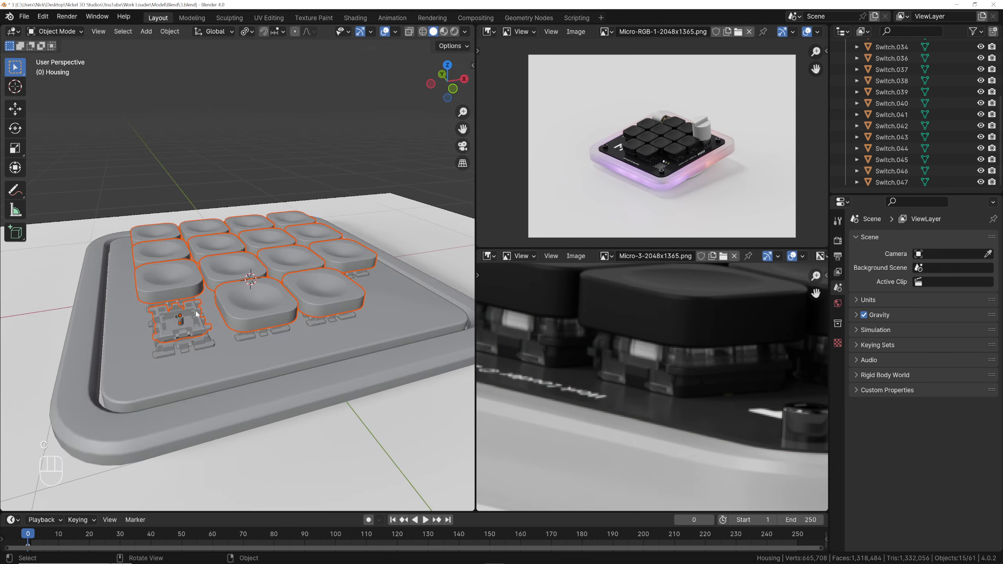
pyautogui.click(260, 314)
pyautogui.click(186, 313)
pyautogui.press('KP_7')
pyautogui.press('c')
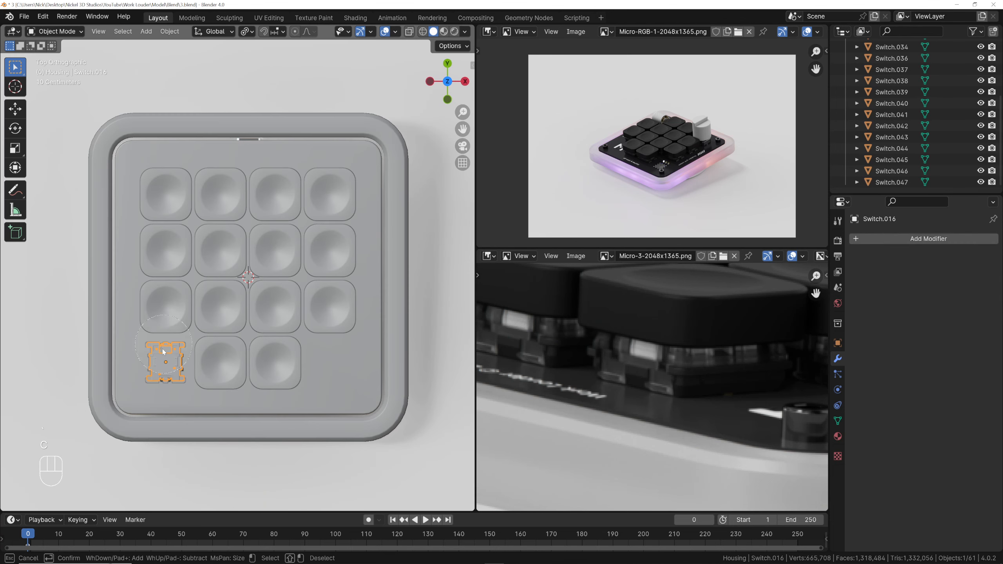
pyautogui.click(161, 364)
pyautogui.press('Escape')
pyautogui.moveTo(165, 363); pyautogui.dragTo(168, 300, button='middle')
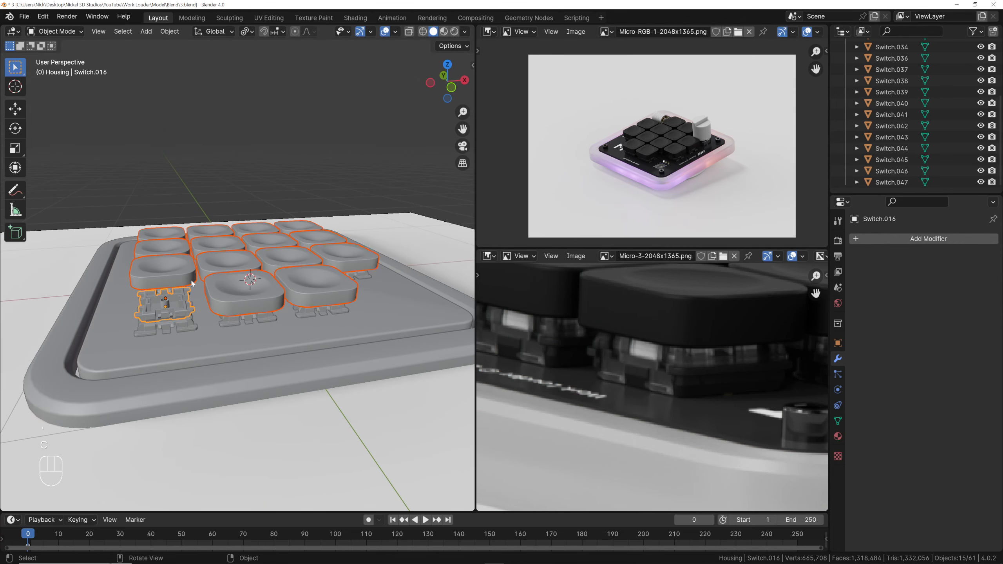
pyautogui.click(178, 310)
# Delete the remaining upper and bottom switch parts at the front-left corner
pyautogui.scroll(1, 174, 311)
pyautogui.click(166, 310)
pyautogui.press('x')
pyautogui.click(163, 307)
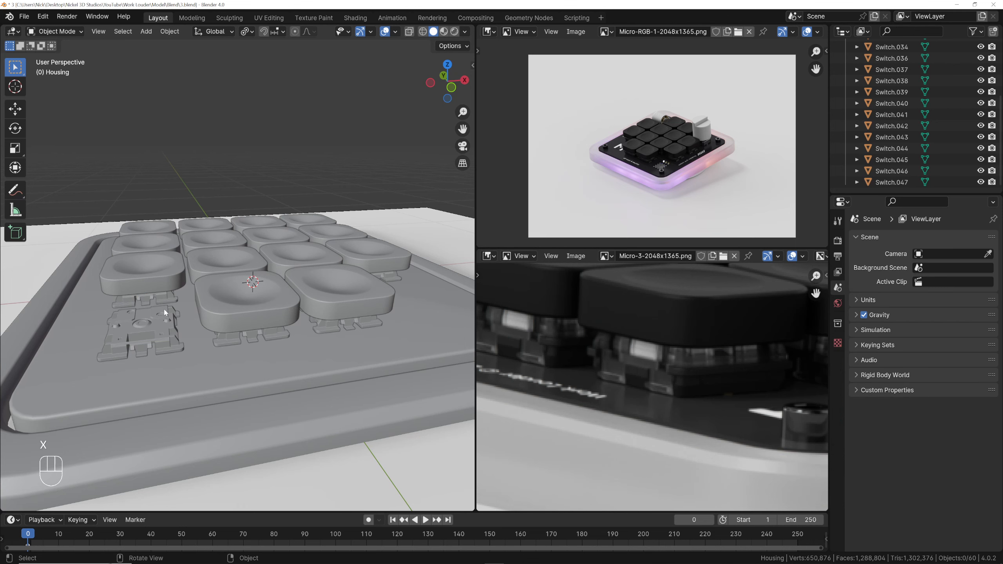
pyautogui.click(162, 319)
pyautogui.press('x')
pyautogui.click(162, 319)
# Delete the keycap and all the switch parts at the rear-left corner of the key grid
pyautogui.moveTo(165, 323); pyautogui.dragTo(276, 243, button='middle')
pyautogui.click(227, 314)
pyautogui.press('x')
pyautogui.click(277, 245)
pyautogui.click(275, 241)
pyautogui.press('x')
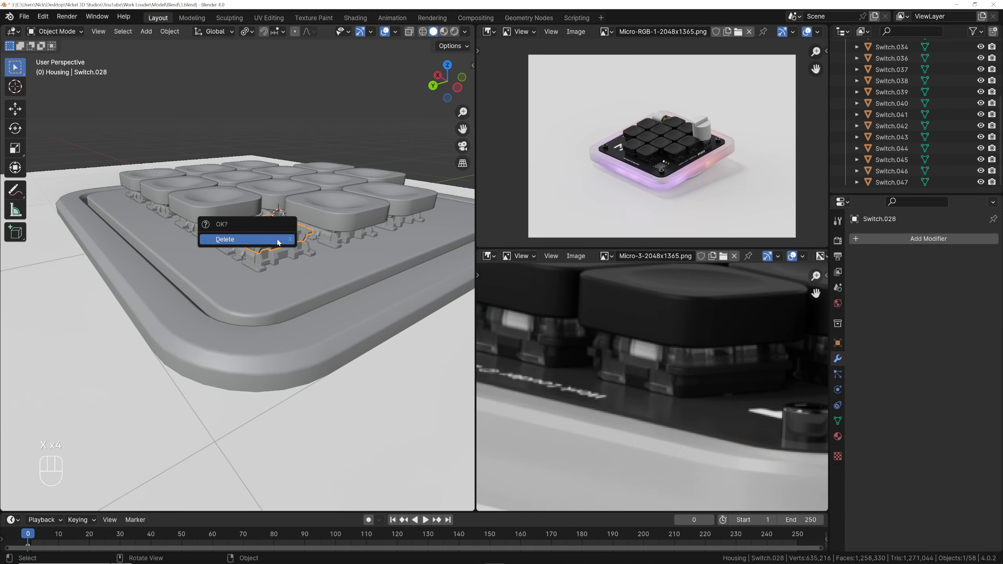
pyautogui.click(277, 242)
pyautogui.click(275, 244)
pyautogui.press('x')
pyautogui.click(276, 243)
pyautogui.press('x')
pyautogui.click(276, 242)
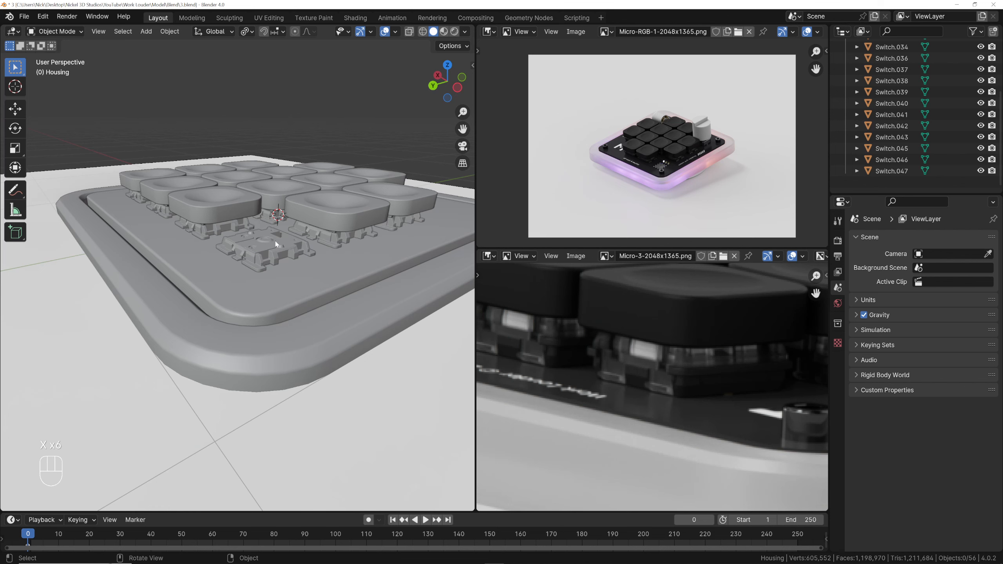
pyautogui.click(264, 249)
pyautogui.press('x')
pyautogui.click(264, 248)
# Select all the keycaps from the side, leaving the switch parts beneath them out of the selection
pyautogui.moveTo(264, 249); pyautogui.dragTo(304, 246, button='middle')
pyautogui.click(264, 216)
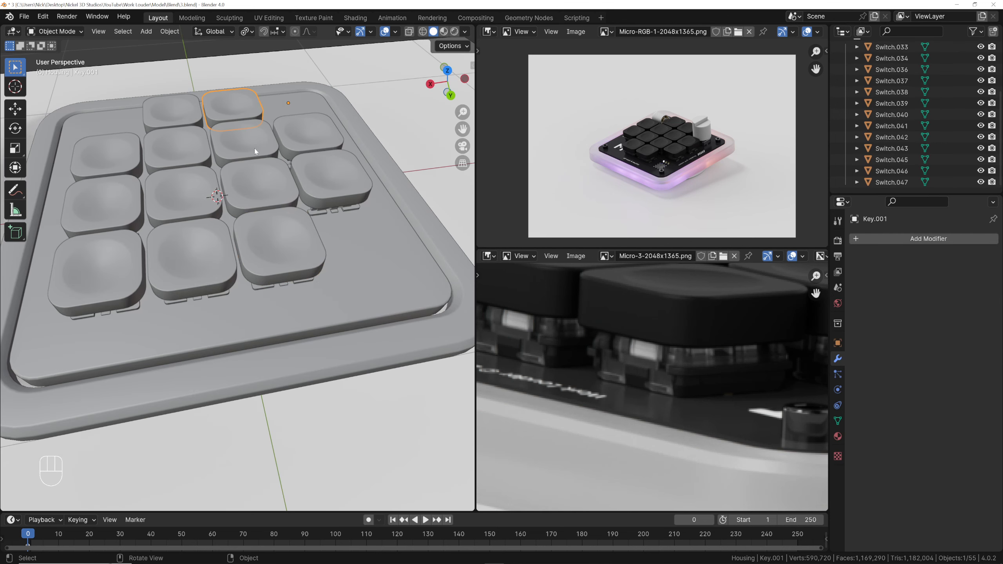
pyautogui.keyDown('shift'); pyautogui.moveTo(292, 102); pyautogui.dragTo(233, 178, button='middle'); pyautogui.keyUp('shift')
pyautogui.press('`')
pyautogui.press('`')
pyautogui.moveTo(147, 249); pyautogui.dragTo(436, 291)
pyautogui.scroll(1, 214, 312)
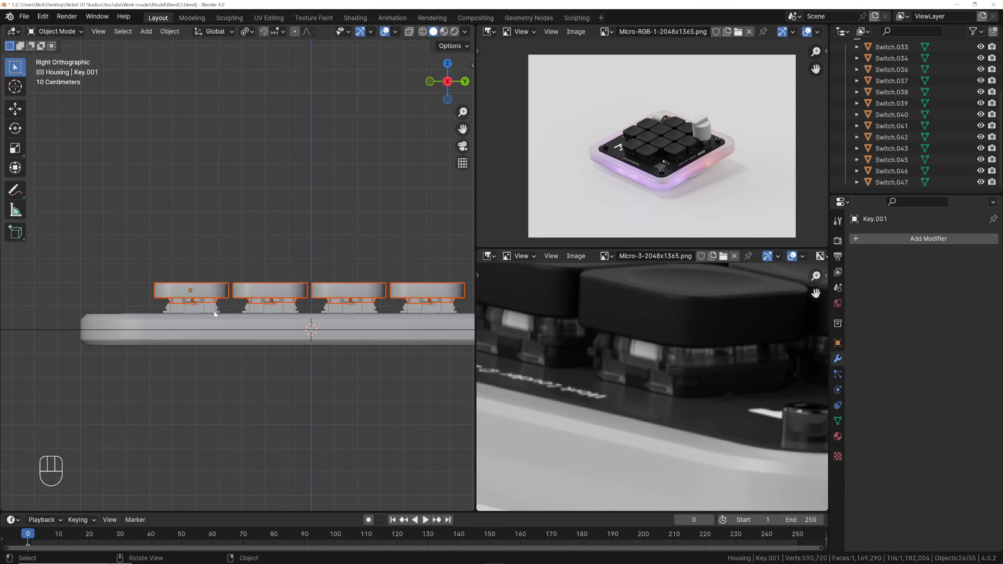
pyautogui.press('c')
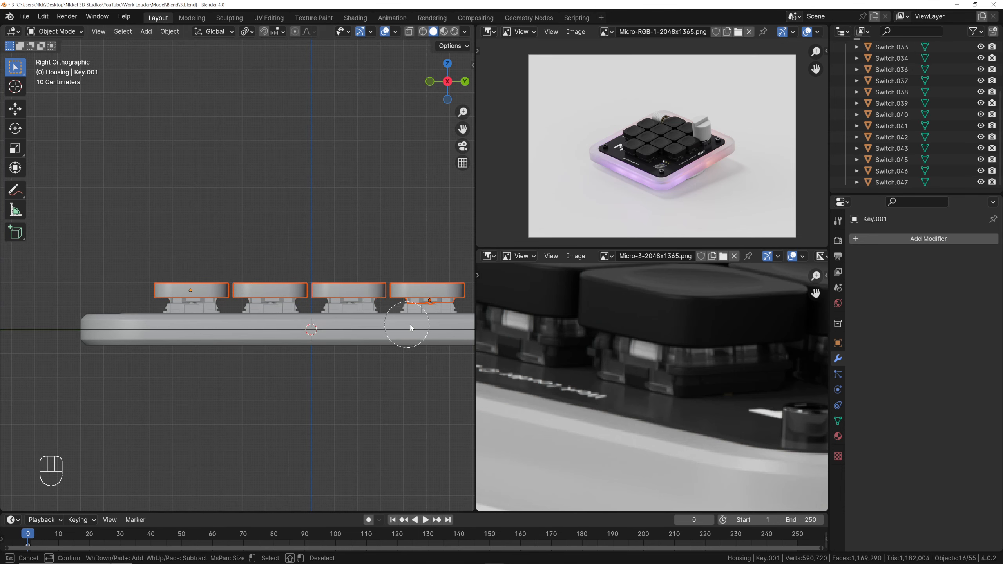
pyautogui.press('Escape')
pyautogui.moveTo(425, 320); pyautogui.dragTo(312, 317, button='middle')
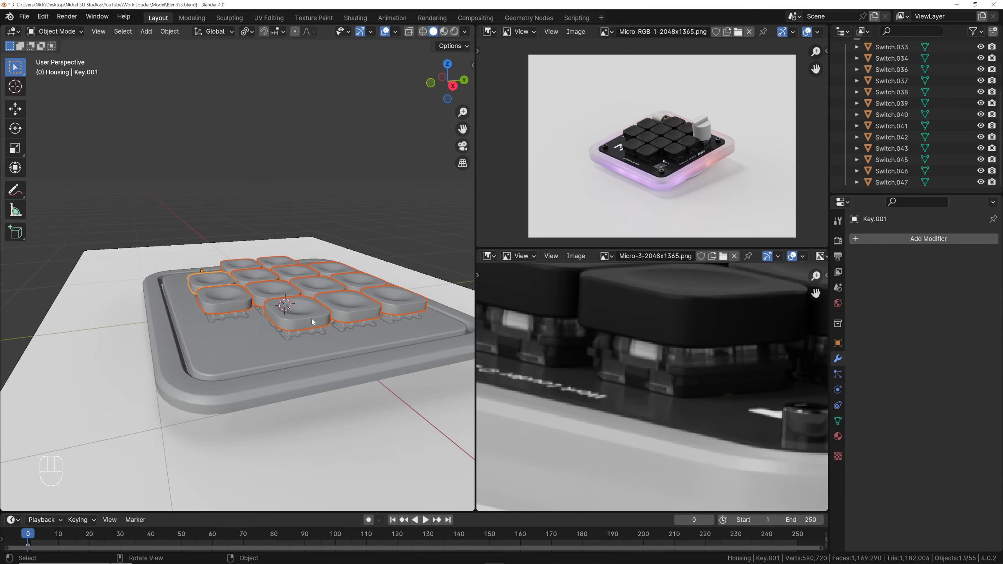
# Set the origin of each selected keycap to its own geometry
pyautogui.press('`')
pyautogui.rightClick(301, 246)
pyautogui.moveTo(302, 247)
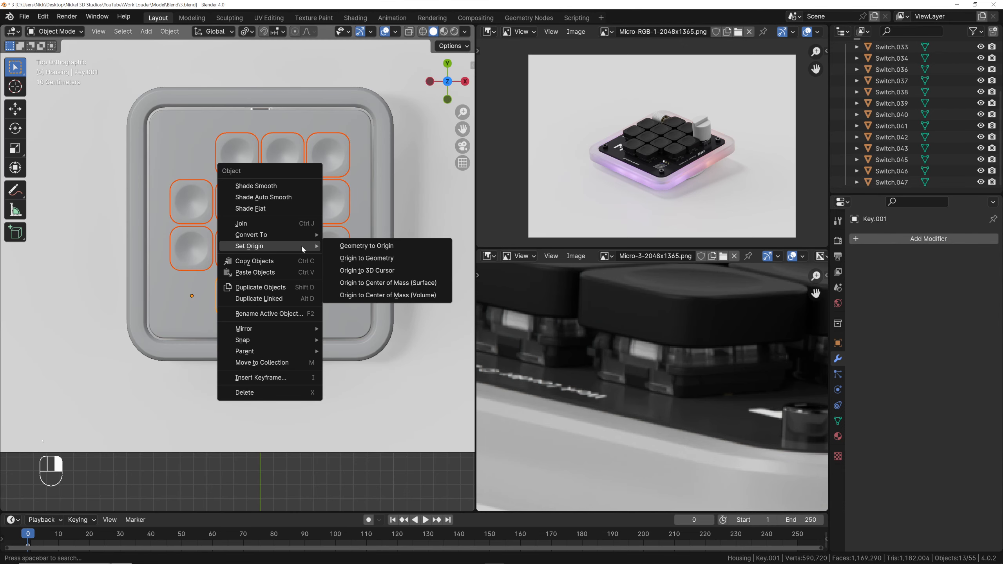
pyautogui.click(366, 258)
pyautogui.moveTo(366, 262); pyautogui.dragTo(308, 246, button='middle')
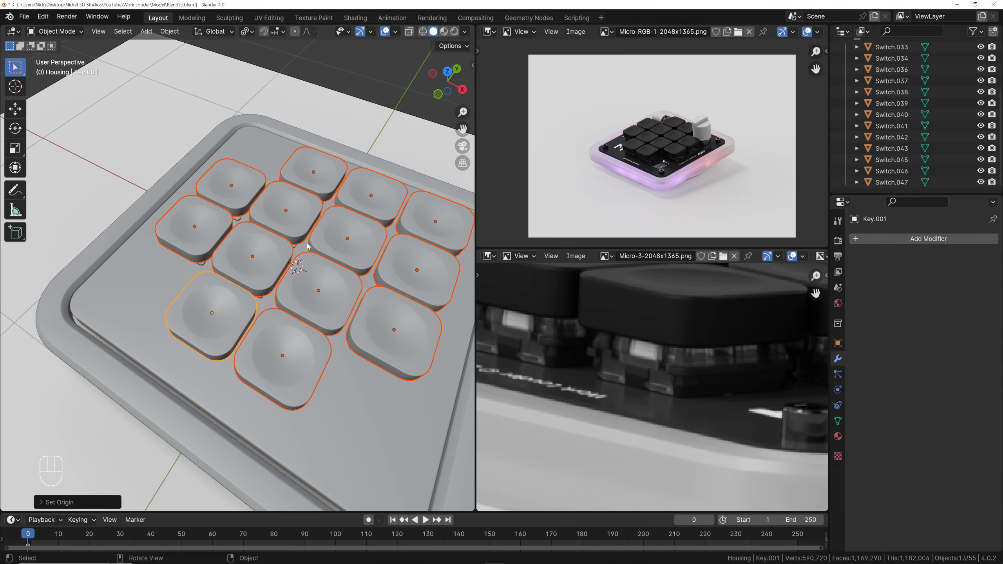
pyautogui.click(256, 296)
pyautogui.moveTo(257, 296); pyautogui.dragTo(312, 224, button='middle')
pyautogui.press('r')
pyautogui.press('r')
pyautogui.press('Escape')
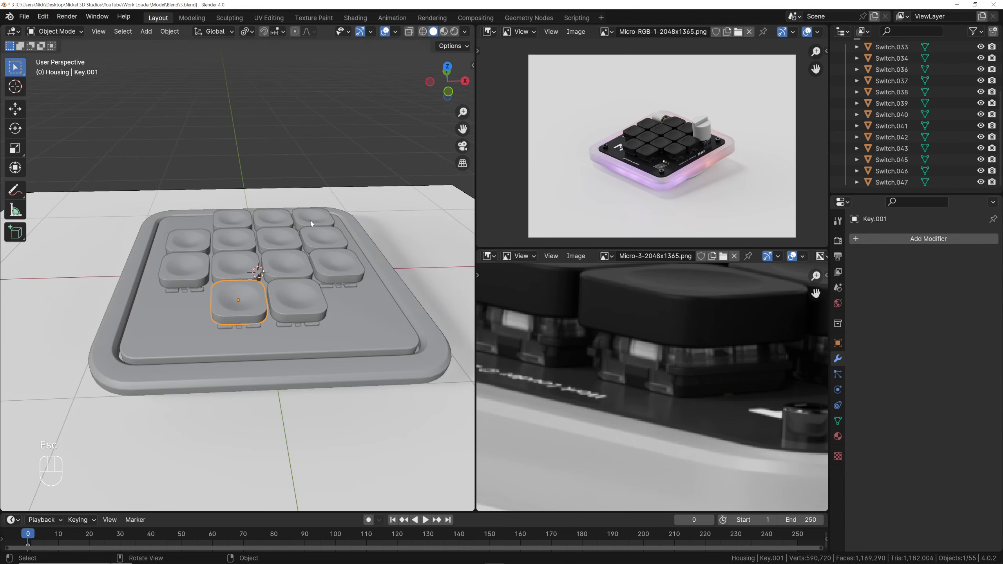
# Delete the keycap at the rear-right corner of the key grid and one switch part beneath it
pyautogui.press('x')
pyautogui.press('KP_7')
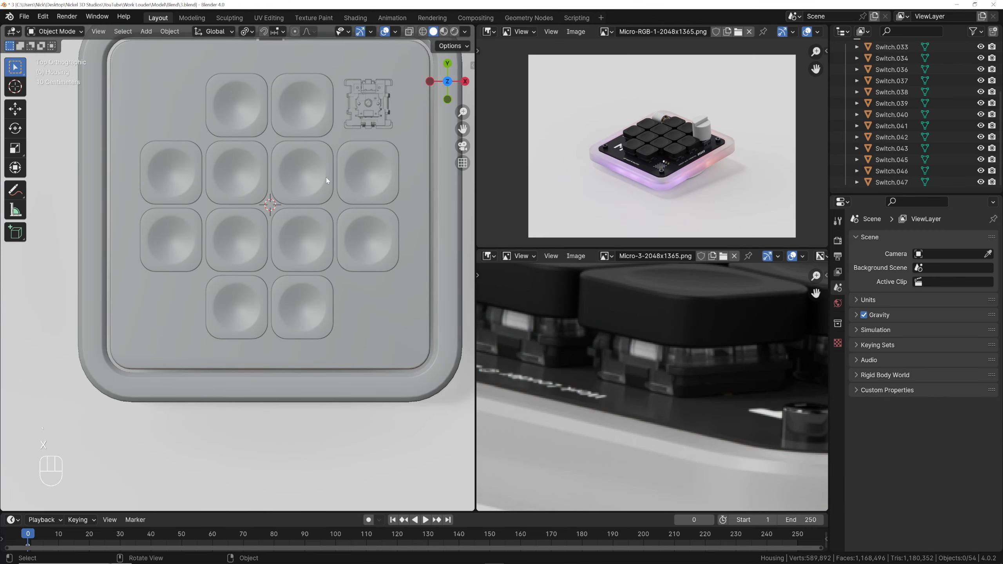
pyautogui.moveTo(327, 180); pyautogui.dragTo(281, 291, button='middle')
pyautogui.click(282, 291)
pyautogui.press('x')
pyautogui.click(282, 291)
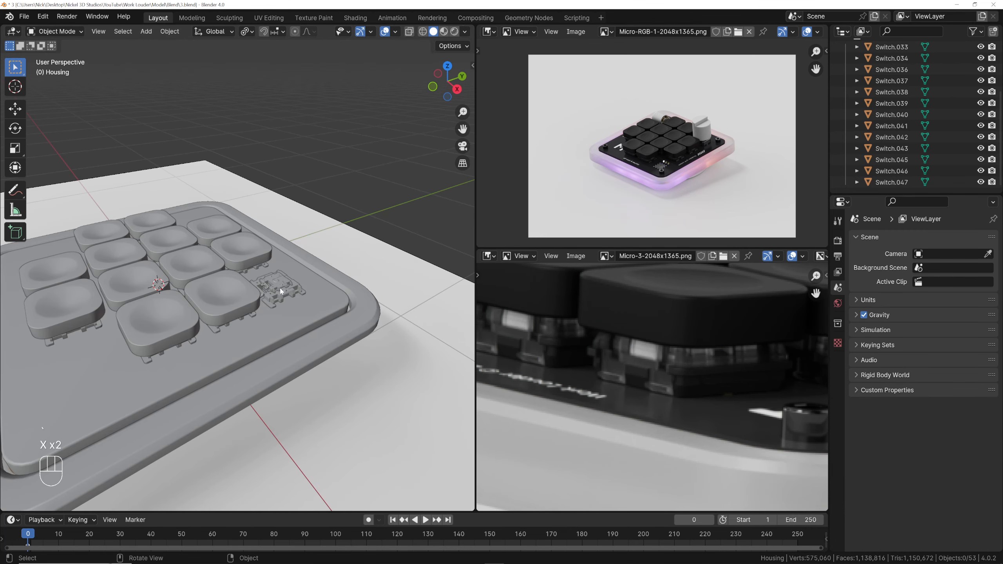
# Delete the remaining switch parts at the rear-right corner of the key grid
pyautogui.click(282, 291)
pyautogui.press('x')
pyautogui.click(281, 291)
pyautogui.press('x')
pyautogui.click(282, 291)
pyautogui.click(281, 291)
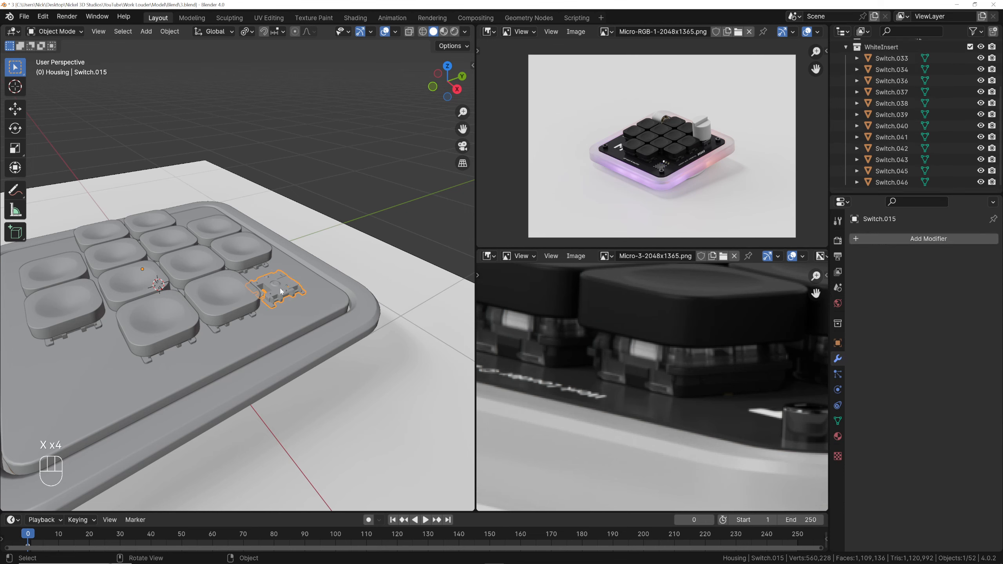
pyautogui.press('x')
pyautogui.click(280, 289)
# Compare the key layout from above with the reference photos, looking closely at the screws on the plate's corners
pyautogui.keyDown('ctrl'); pyautogui.moveTo(280, 288); pyautogui.dragTo(272, 348, button='middle'); pyautogui.keyUp('ctrl')
pyautogui.press('`')
pyautogui.click(267, 187)
pyautogui.scroll(-1, 287, 266)
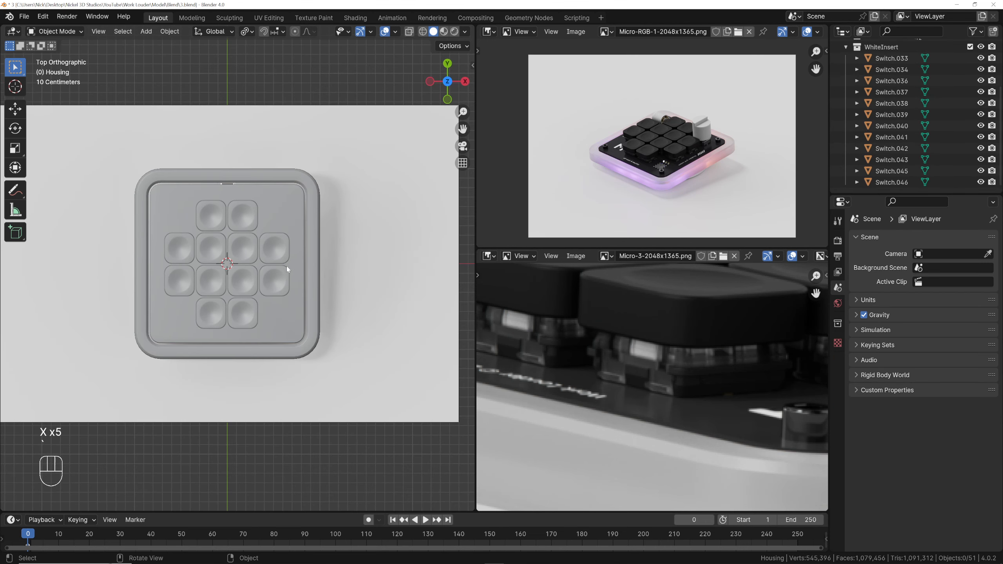
pyautogui.moveTo(643, 156); pyautogui.dragTo(642, 195, button='middle')
pyautogui.scroll(-2, 647, 195)
pyautogui.scroll(-4, 650, 304)
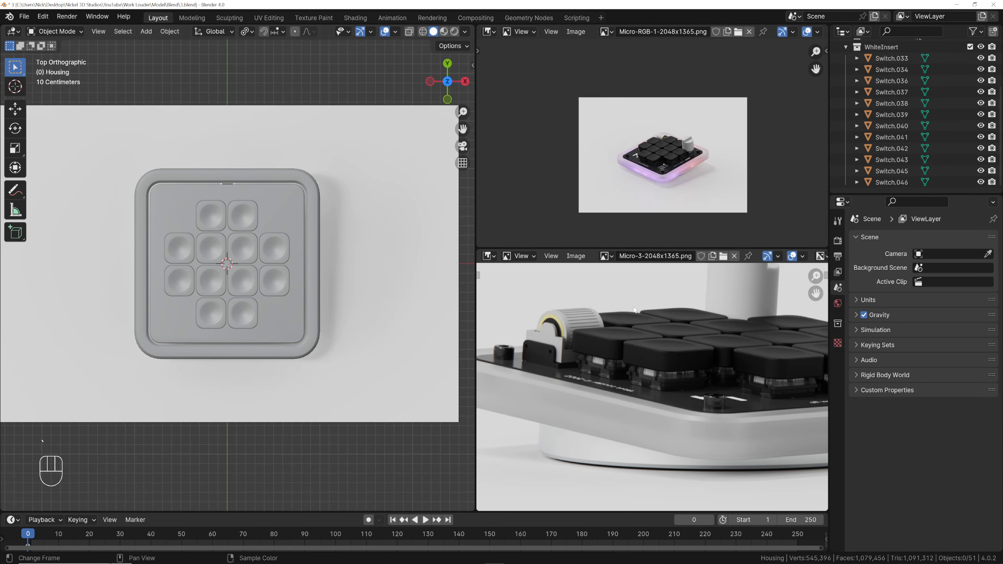
pyautogui.keyDown('shift'); pyautogui.moveTo(629, 313); pyautogui.dragTo(652, 315, button='middle'); pyautogui.keyUp('shift')
pyautogui.scroll(-1, 652, 315)
pyautogui.keyDown('shift'); pyautogui.moveTo(722, 303); pyautogui.dragTo(695, 311, button='middle'); pyautogui.keyUp('shift')
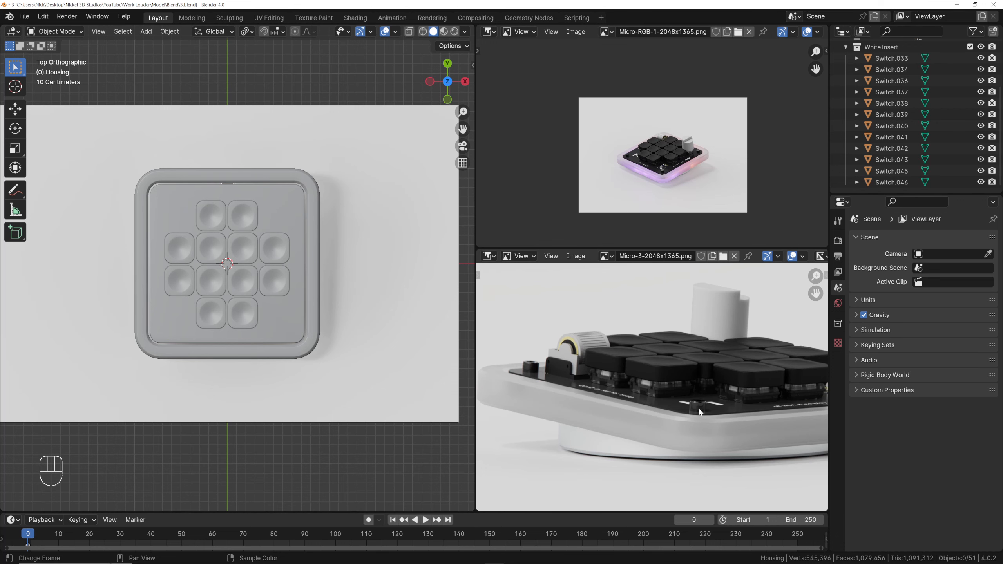
pyautogui.moveTo(319, 309); pyautogui.dragTo(307, 260, button='middle')
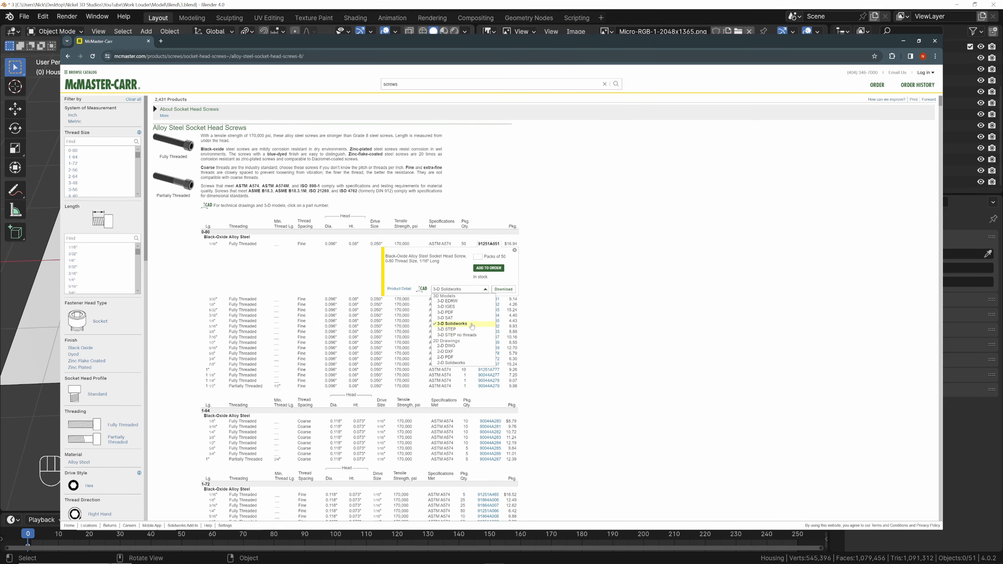
# Download the 0-80, 1/16" long black-oxide socket head screw from McMaster-Carr as a 3-D Solidworks file and inspect it in SOLIDWORKS
pyautogui.click(457, 324)
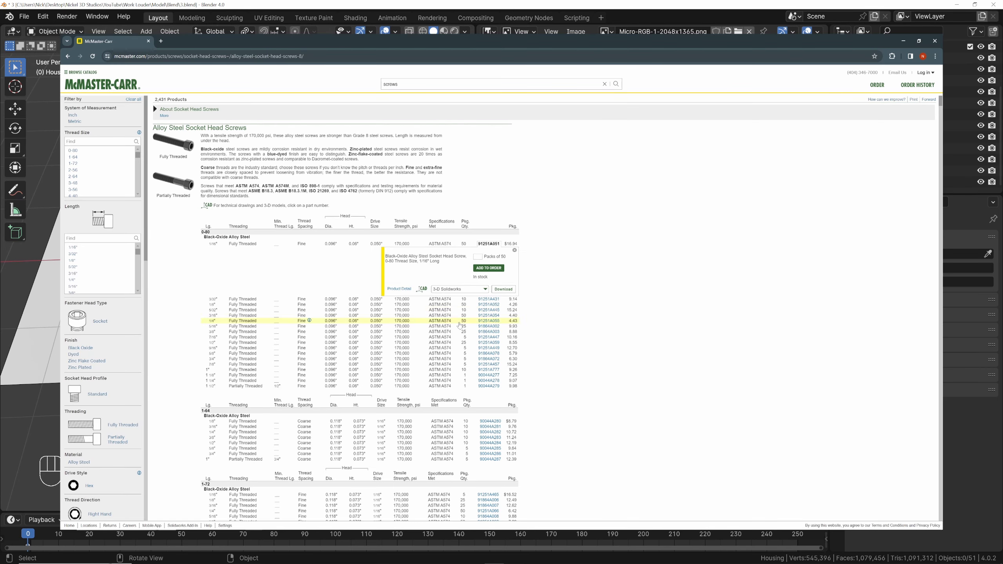
pyautogui.click(503, 290)
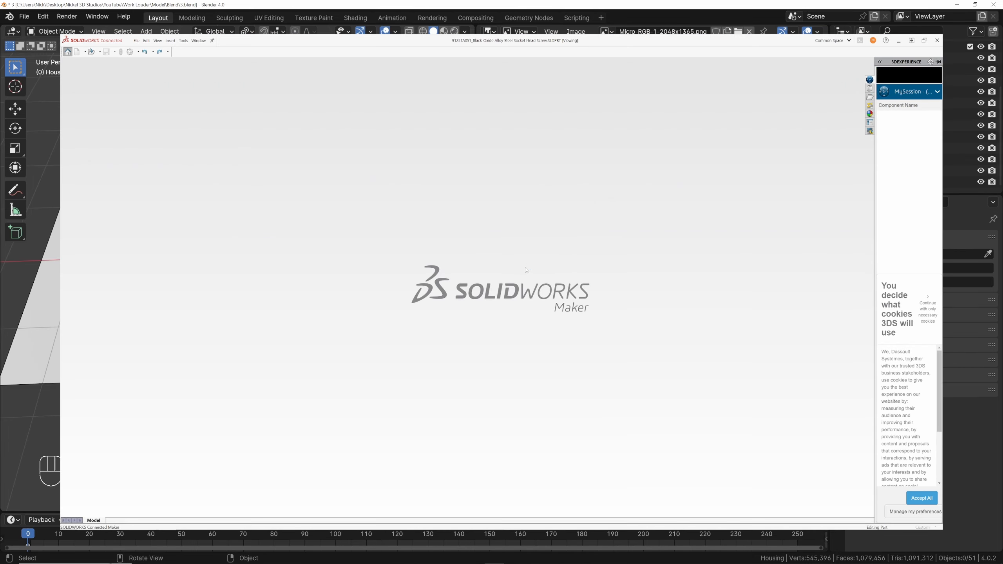
pyautogui.scroll(-10, 551, 299)
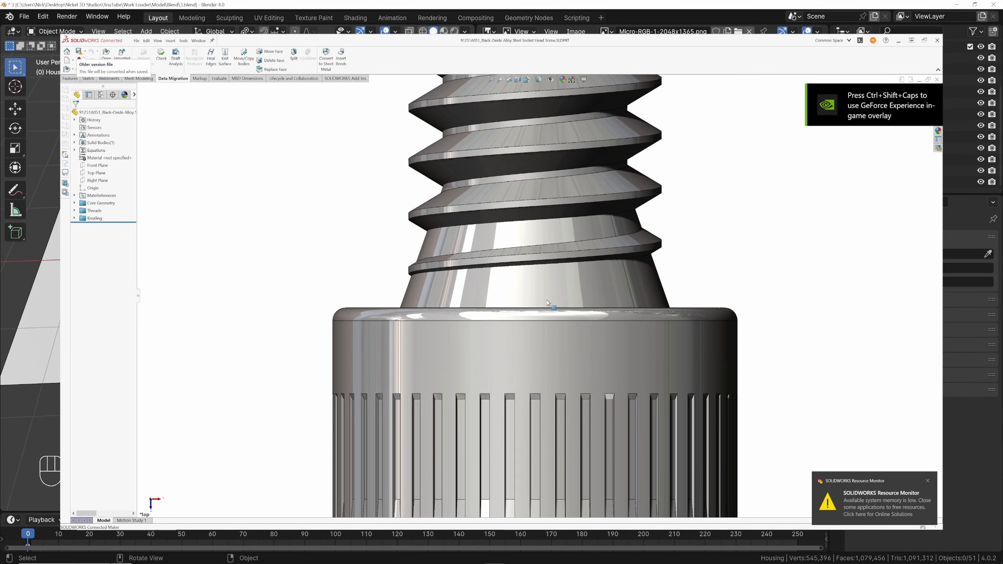
pyautogui.scroll(4, 551, 298)
pyautogui.moveTo(552, 301); pyautogui.dragTo(609, 214, button='middle')
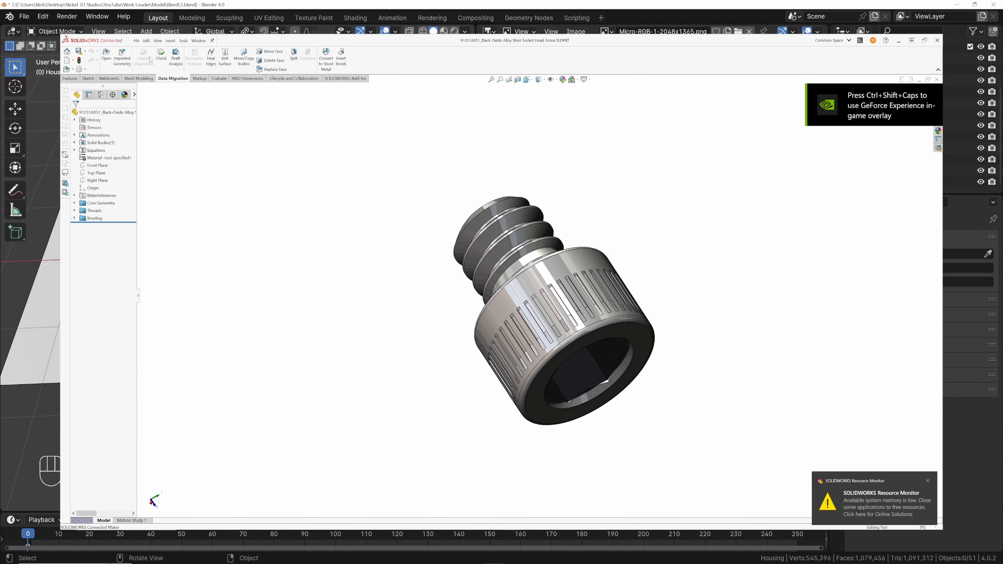
# Export the socket head screw part from SOLIDWORKS as an STL file
pyautogui.click(136, 41)
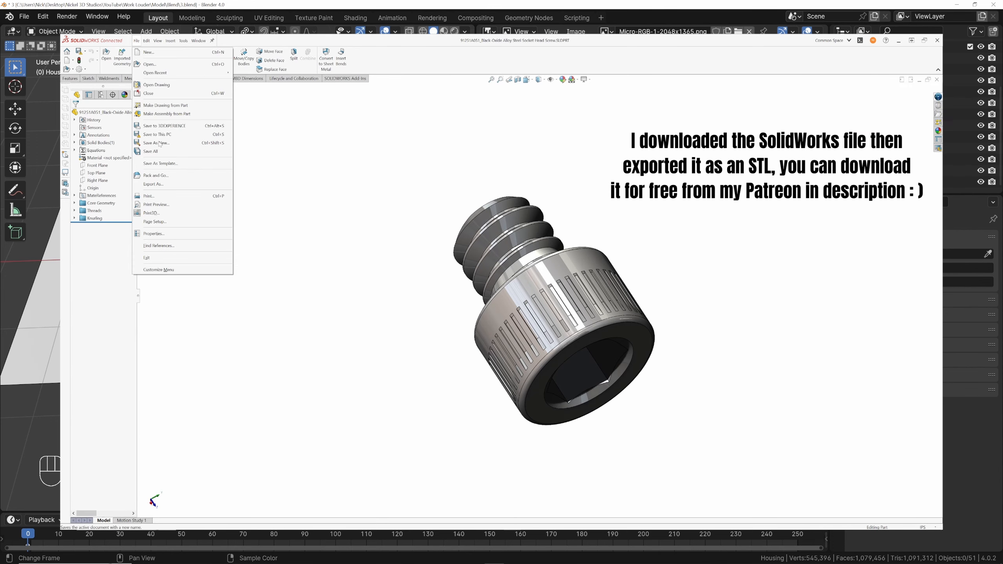
pyautogui.click(199, 185)
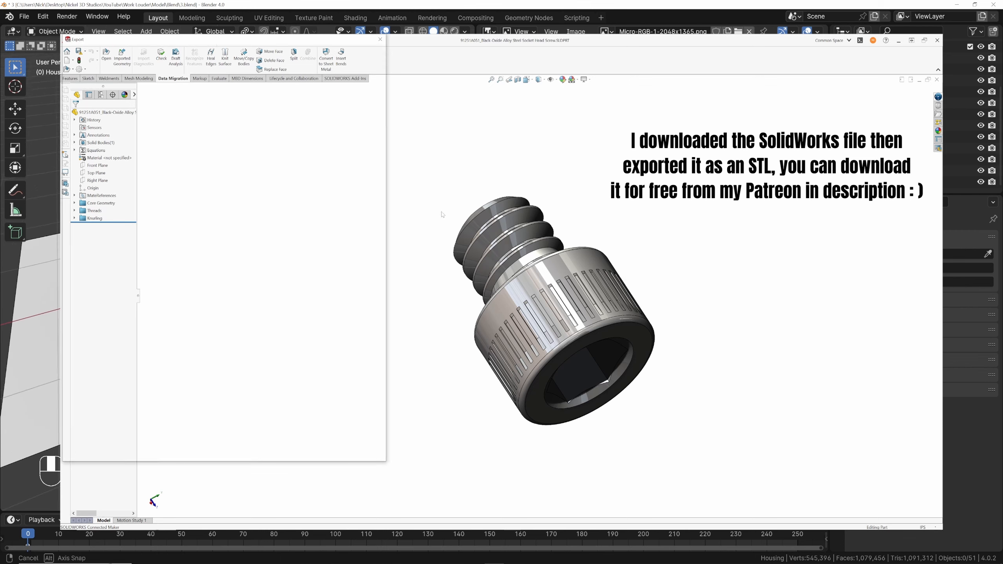
pyautogui.click(163, 409)
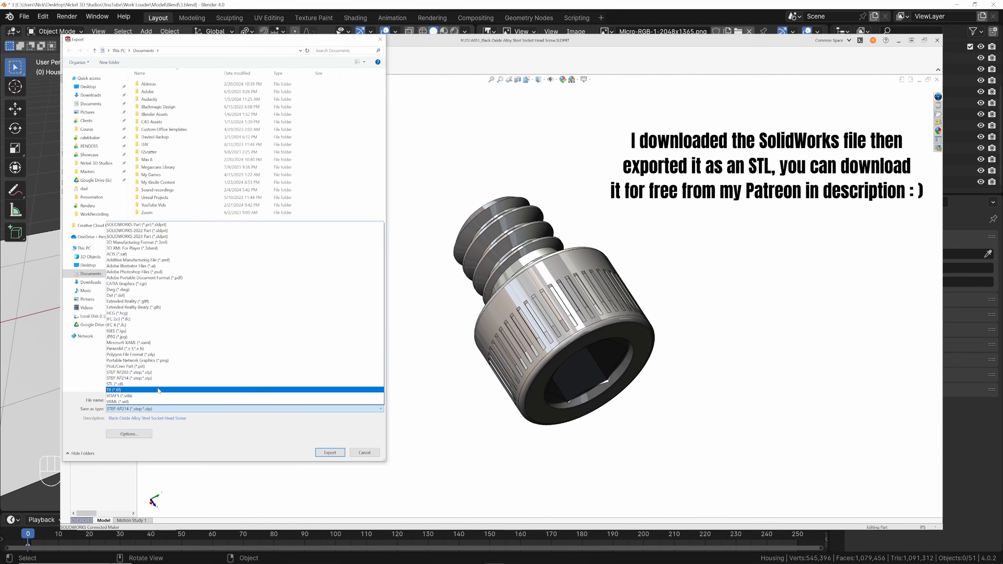
pyautogui.click(159, 389)
pyautogui.click(330, 452)
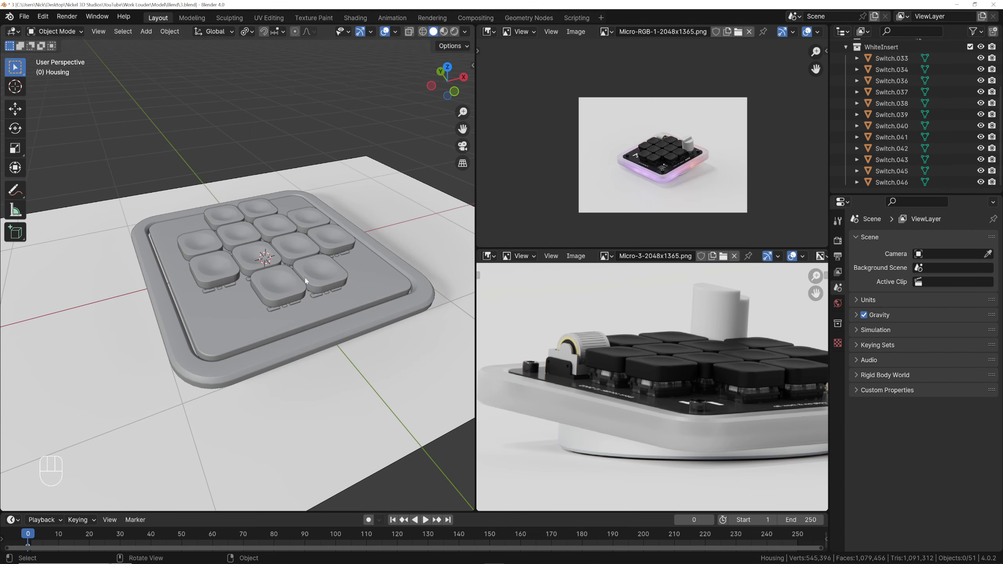
# Switch to Blender and import "91251A051_Black-Oxide Alloy Steel Socket Head Screw.stl" from the Downloads folder
pyautogui.press('F4')
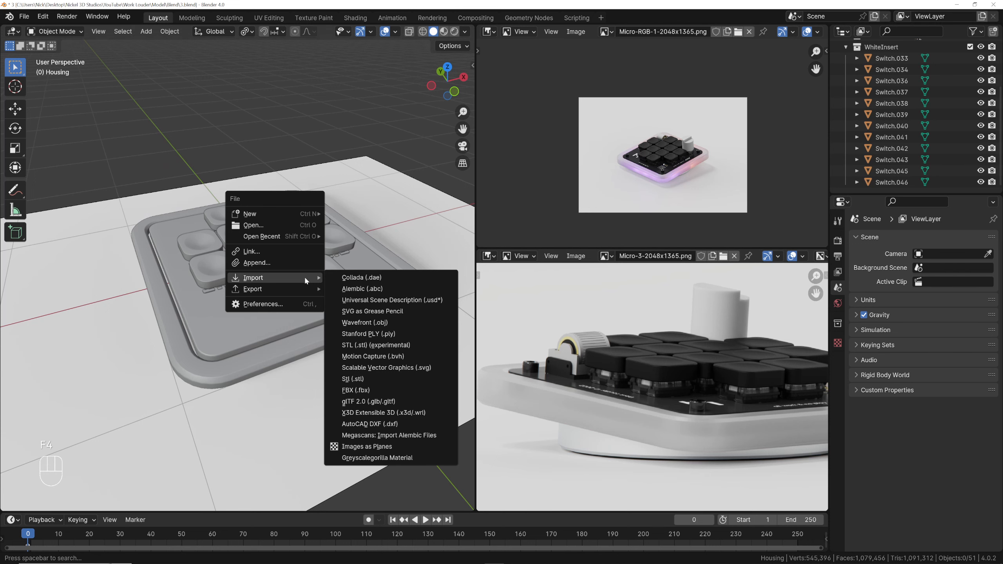
pyautogui.click(372, 378)
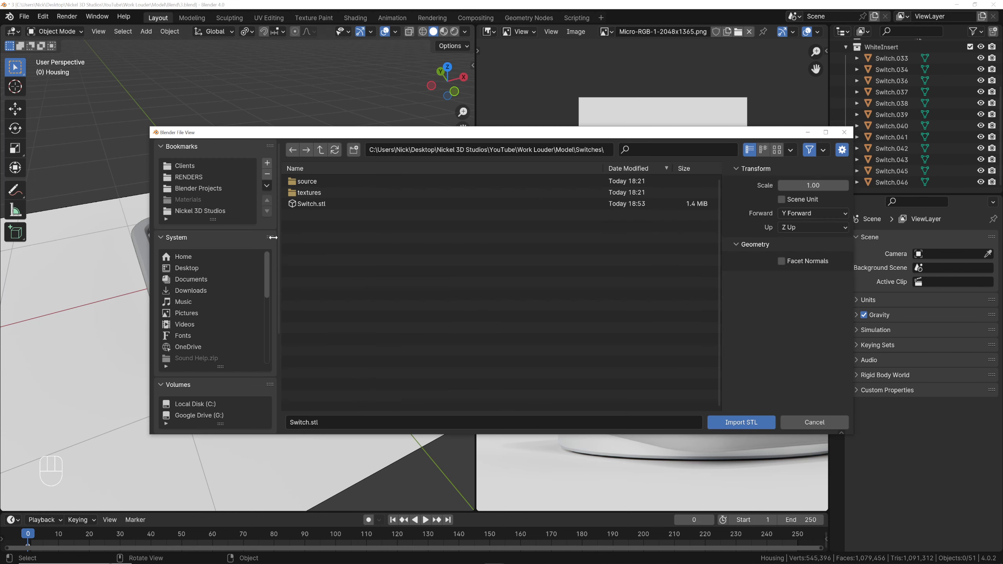
pyautogui.click(198, 296)
pyautogui.scroll(-8, 357, 354)
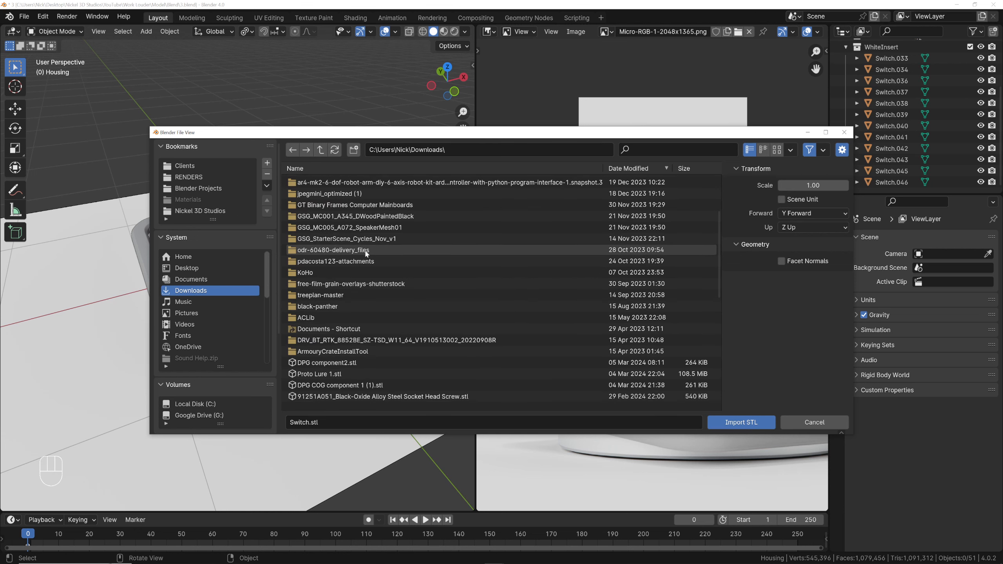
pyautogui.click(390, 352)
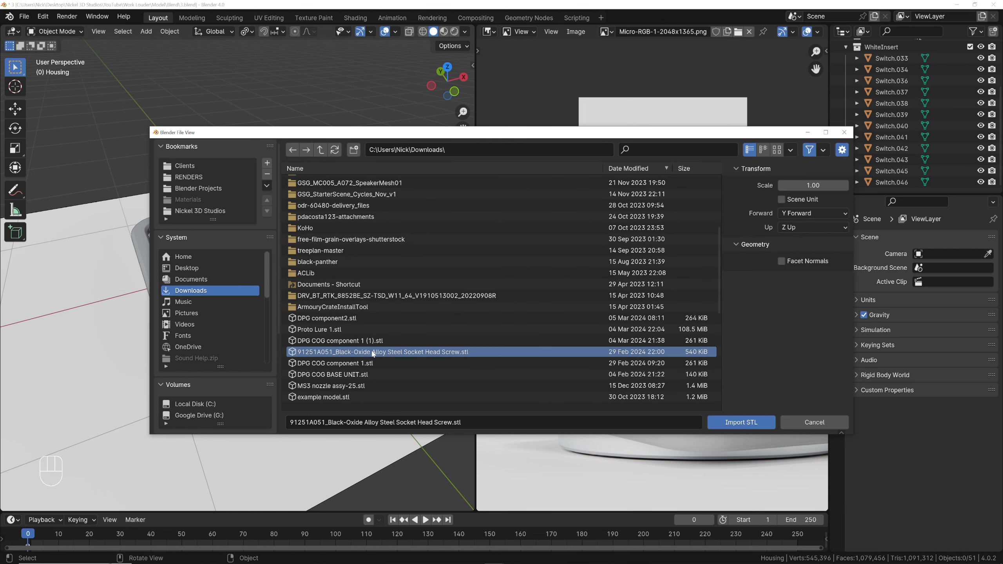
pyautogui.click(733, 422)
# Scale the imported screw's whole mesh down in Edit Mode until it is slightly smaller than a keycap
pyautogui.press('`')
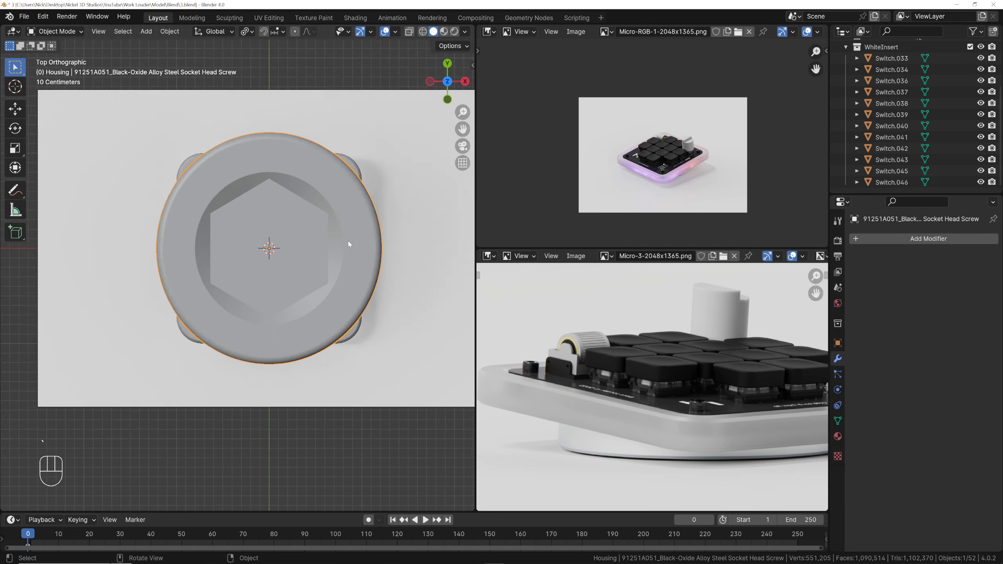
pyautogui.moveTo(348, 241); pyautogui.dragTo(356, 168, button='middle')
pyautogui.scroll(2, 363, 234)
pyautogui.press('Tab')
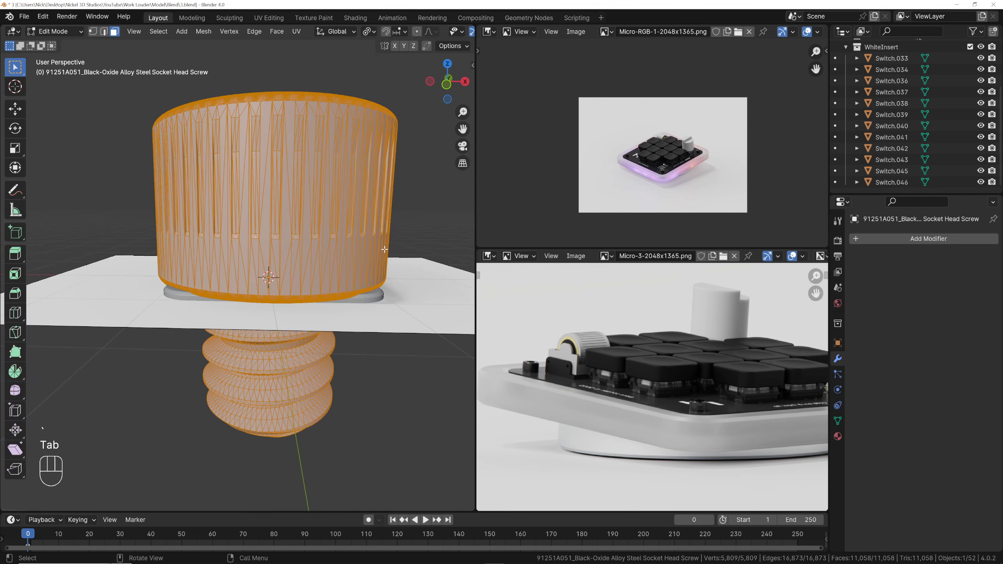
pyautogui.press('s')
pyautogui.click(301, 278)
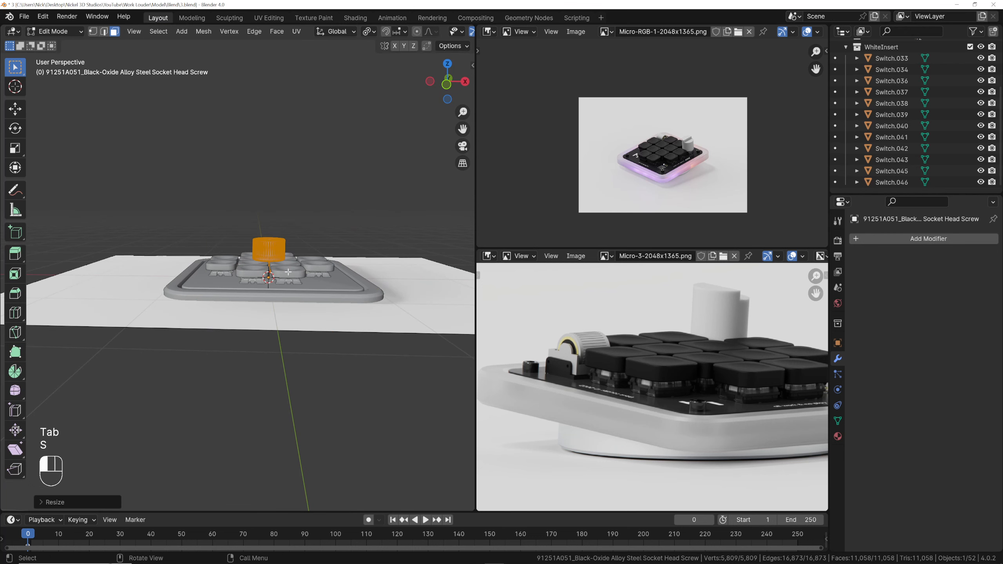
pyautogui.press('s')
pyautogui.click(344, 291)
pyautogui.press('Tab')
# Move the screw to the front-left corner of the plate in the top view
pyautogui.press('`')
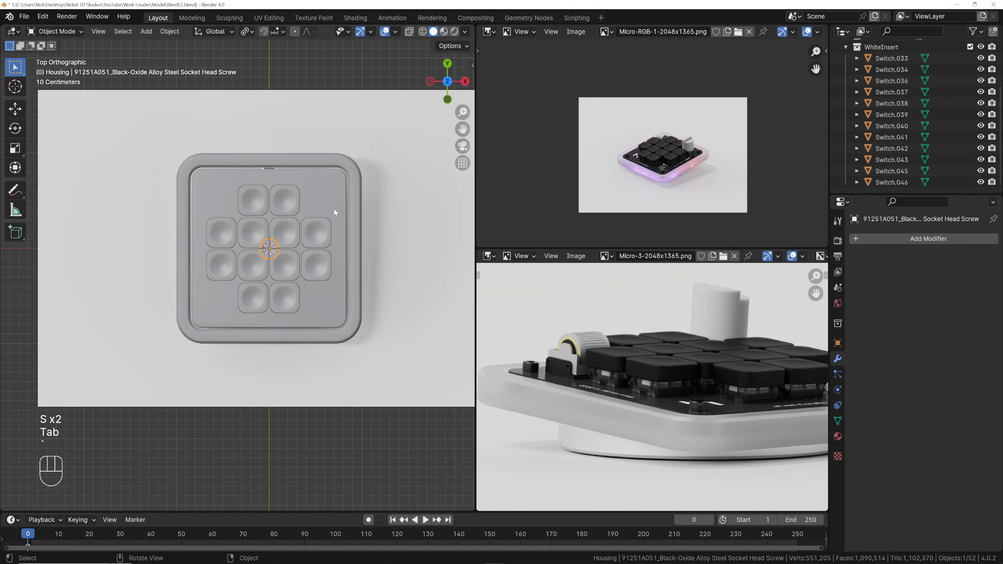
pyautogui.scroll(3, 346, 217)
pyautogui.press('g')
pyautogui.click(252, 362)
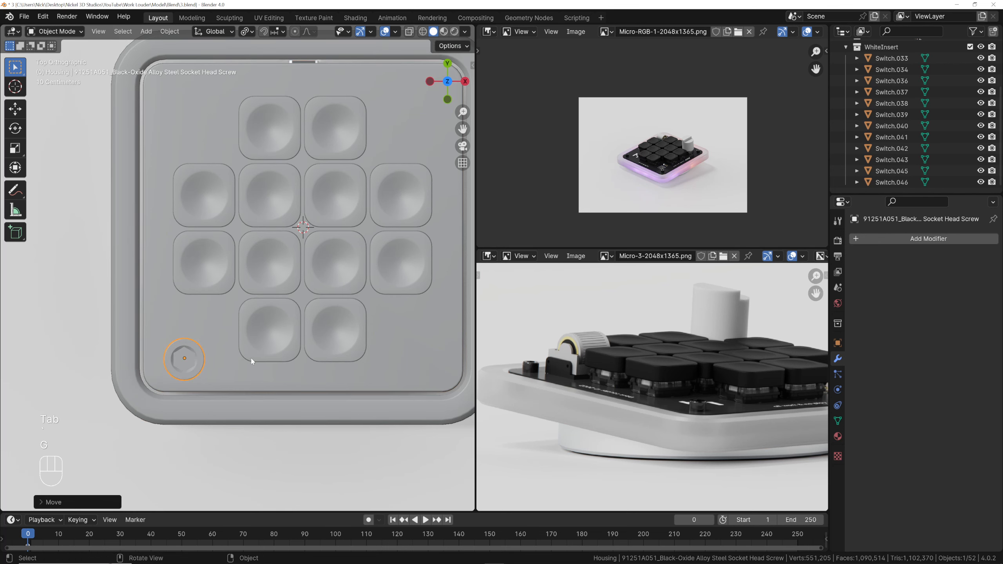
# Turn on X-ray and centre the screw over the corner screw shown in the underlying reference image
pyautogui.hotkey('alt', 'z')
pyautogui.scroll(3, 233, 350)
pyautogui.keyDown('shift'); pyautogui.moveTo(232, 349); pyautogui.dragTo(353, 212, button='middle'); pyautogui.keyUp('shift')
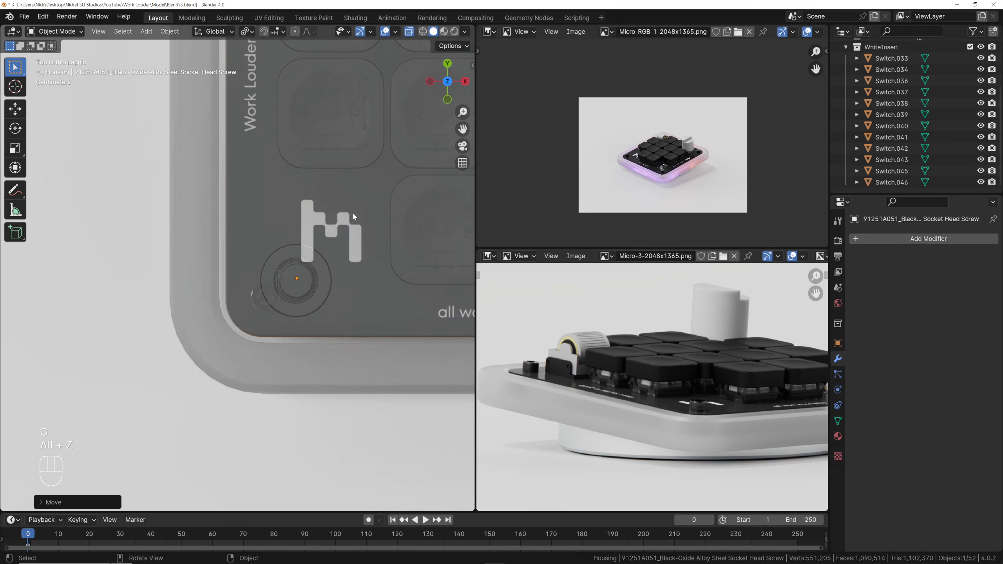
pyautogui.scroll(7, 371, 241)
pyautogui.keyDown('shift'); pyautogui.moveTo(389, 265); pyautogui.dragTo(288, 160, button='middle'); pyautogui.keyUp('shift')
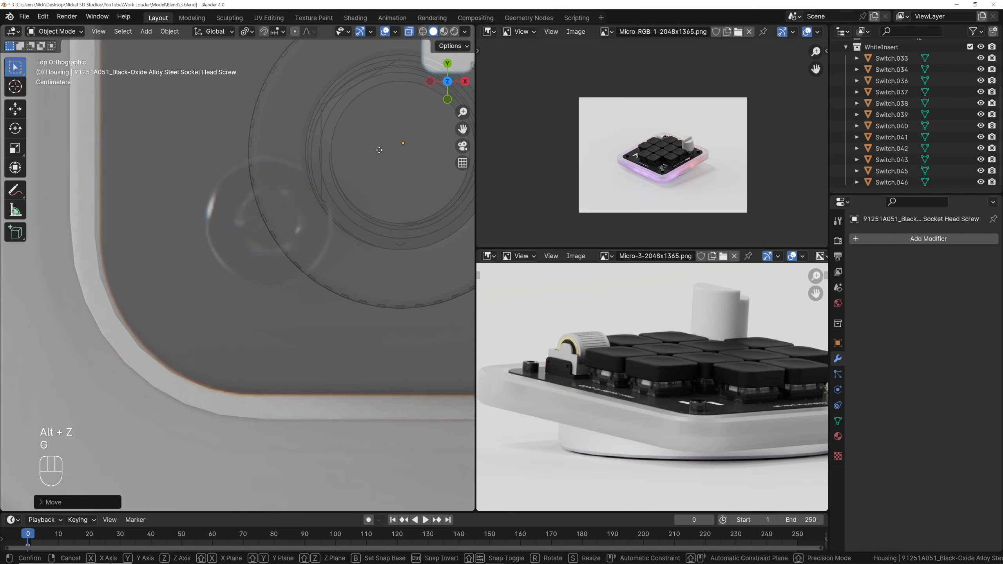
pyautogui.press('g')
pyautogui.click(245, 219)
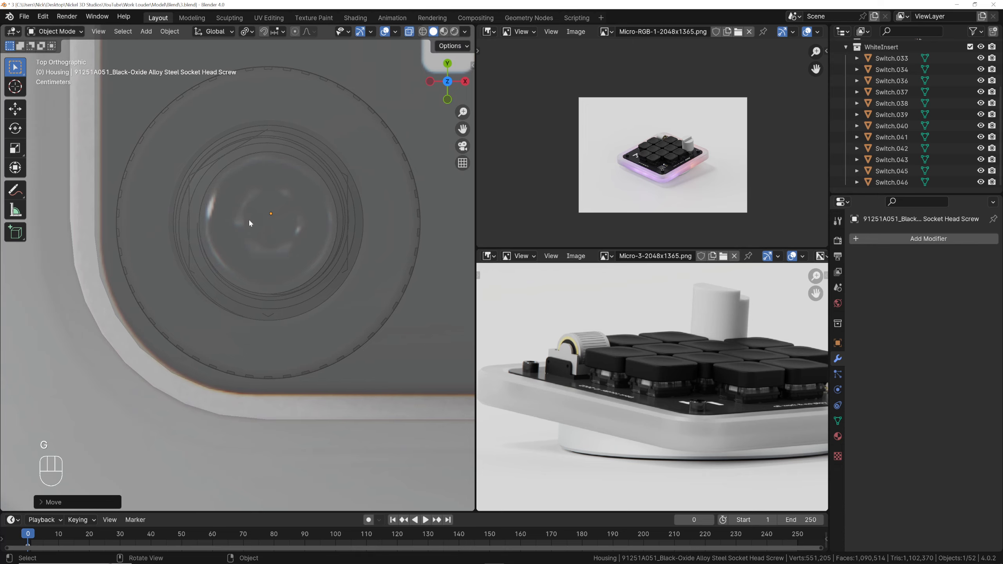
# Rescale the screw's whole mesh in Edit Mode until its head matches the corner screw in the reference image
pyautogui.moveTo(246, 218); pyautogui.dragTo(283, 175, button='middle')
pyautogui.press('Tab')
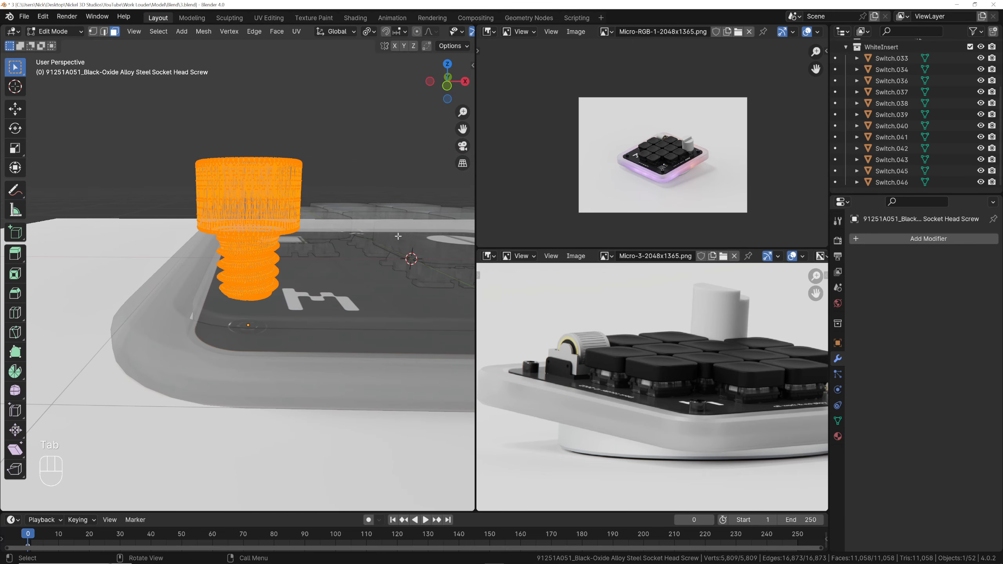
pyautogui.press('s')
pyautogui.click(292, 228)
pyautogui.press('`')
pyautogui.click(294, 171)
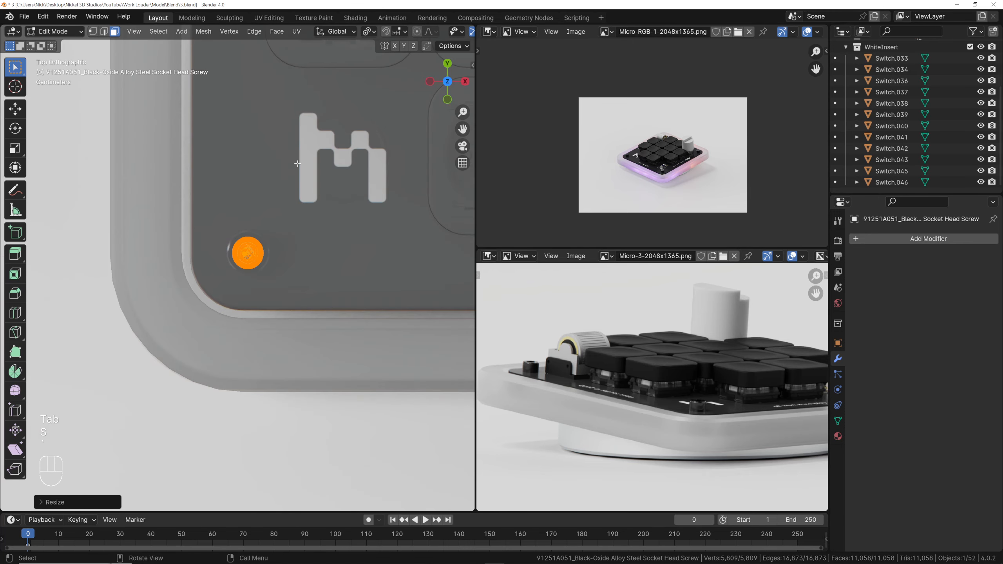
pyautogui.scroll(6, 303, 189)
pyautogui.press('s')
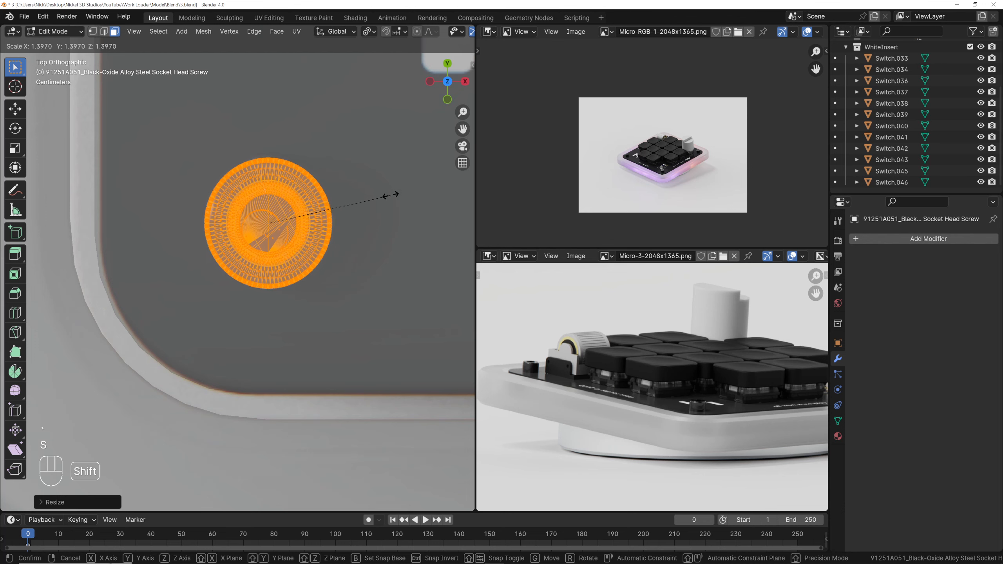
pyautogui.click(393, 194)
pyautogui.scroll(-3, 361, 253)
pyautogui.moveTo(360, 253); pyautogui.dragTo(341, 171, button='middle')
pyautogui.press('Tab')
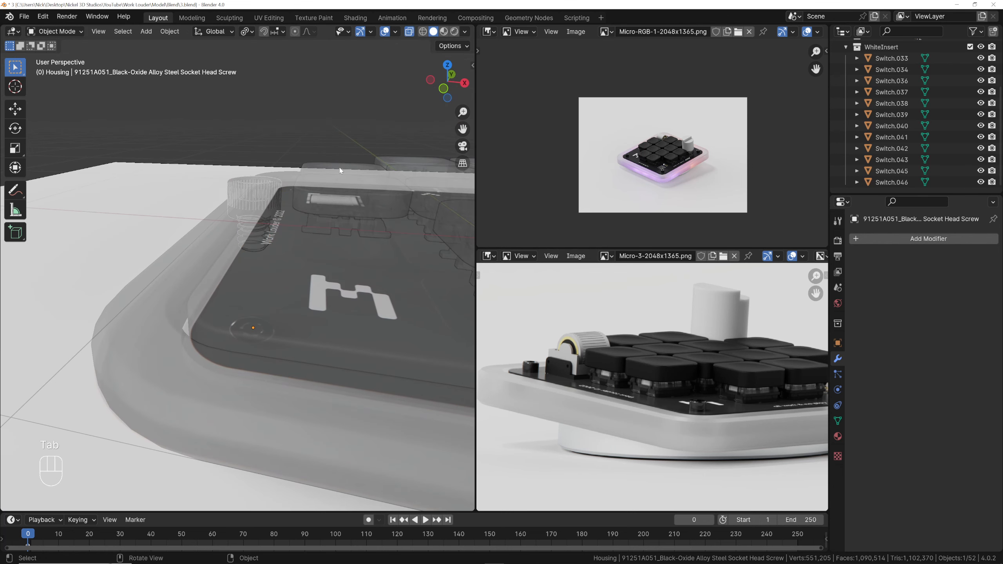
# Turn off X-ray and lower the screw along Z by about 0.157 m so its head rests on the plate
pyautogui.hotkey('alt', 'z')
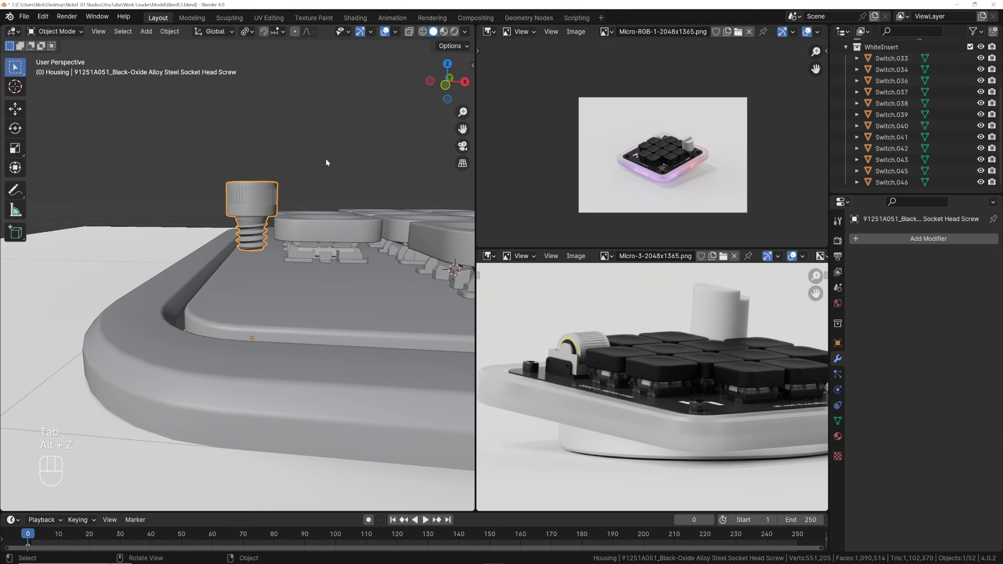
pyautogui.press('g')
pyautogui.press('z')
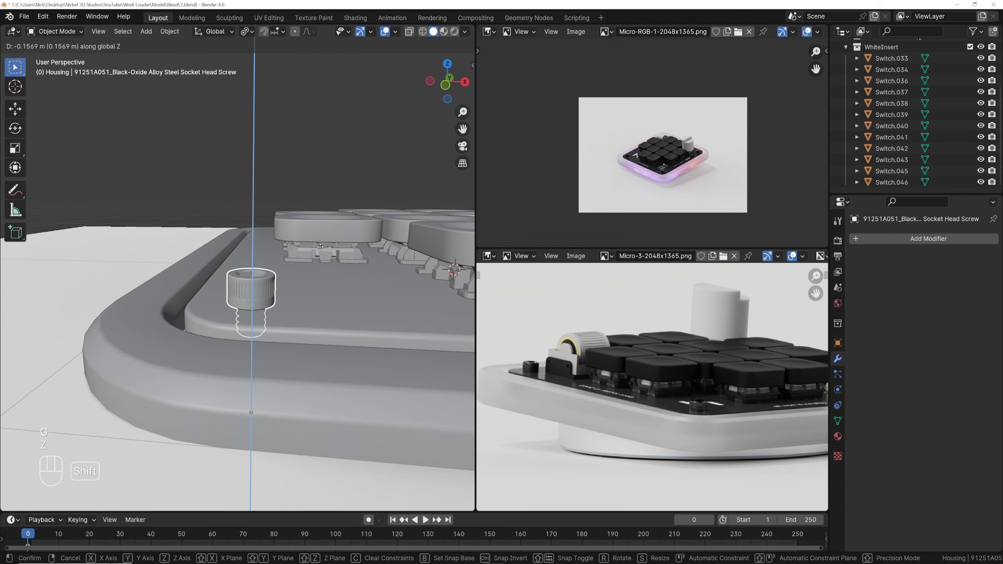
pyautogui.click(314, 241)
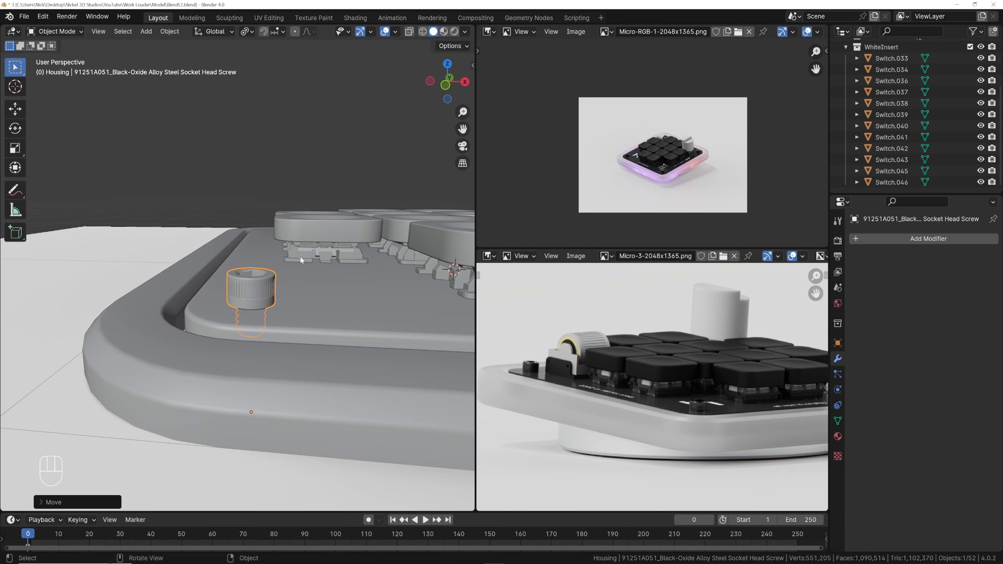
pyautogui.press('`')
pyautogui.click(342, 265)
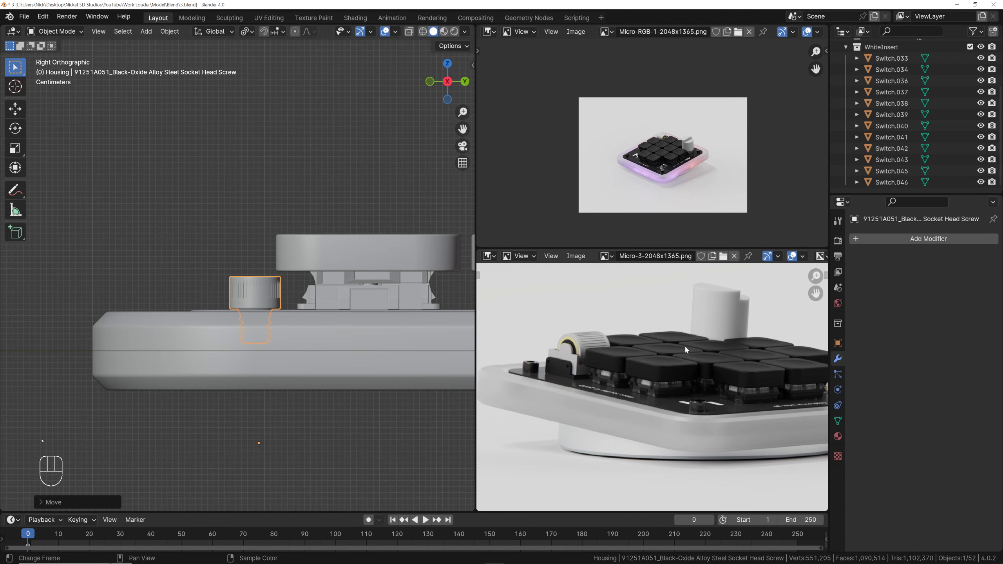
pyautogui.moveTo(402, 304); pyautogui.dragTo(320, 291, button='middle')
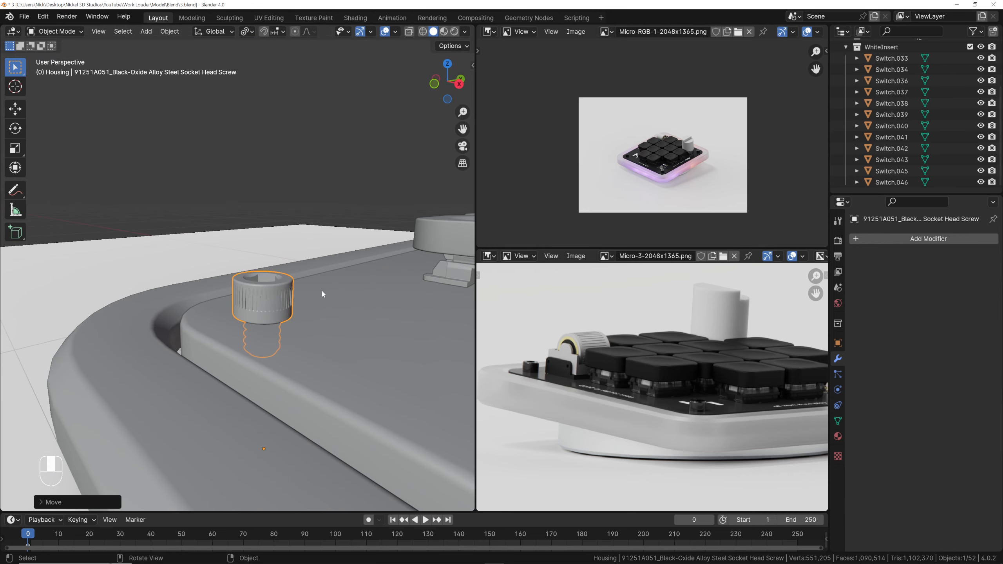
# Open the screw's mesh for editing in the front view, with nothing selected and X-ray on
pyautogui.press('Tab')
pyautogui.press('`')
pyautogui.click(240, 257)
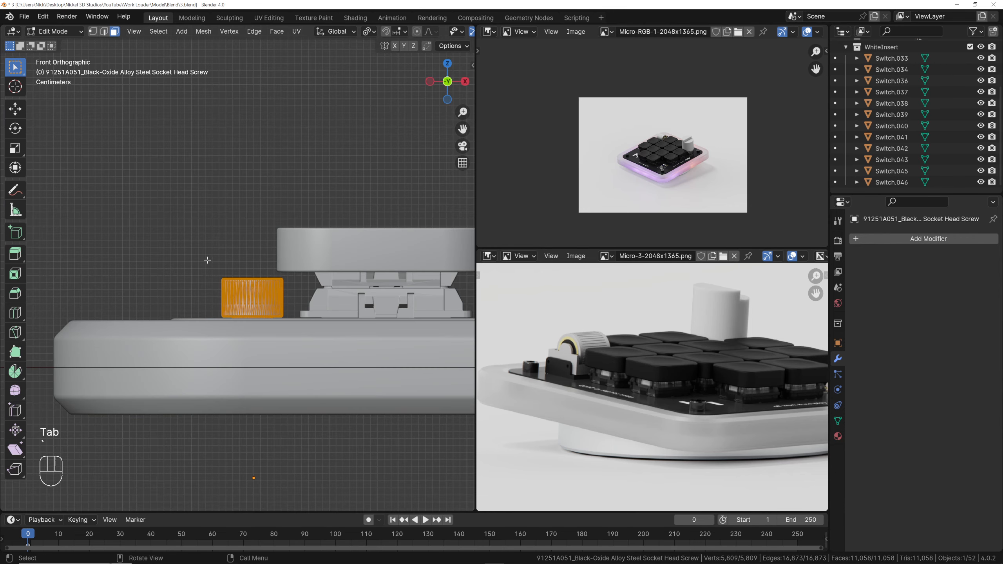
pyautogui.hotkey('alt', 'a')
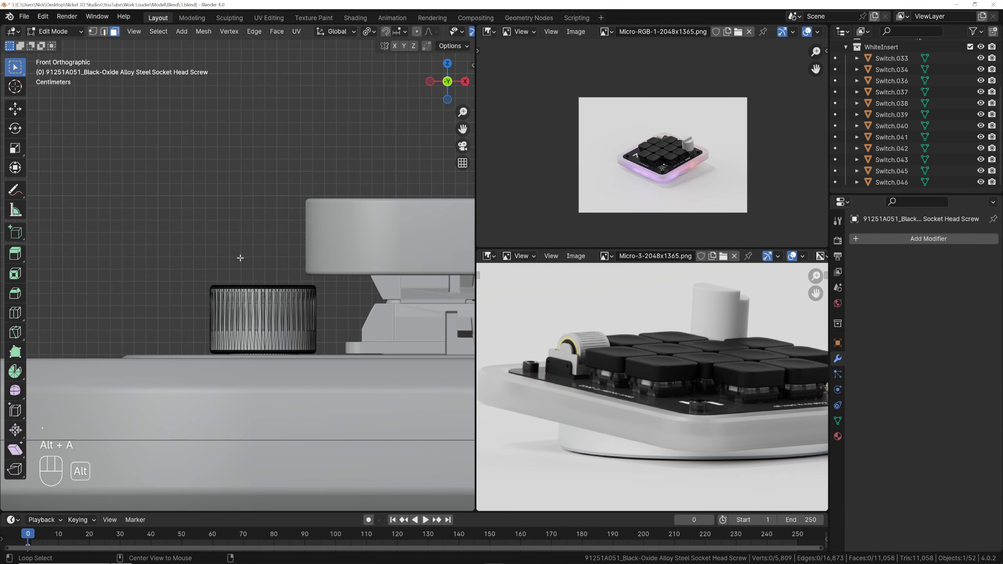
pyautogui.hotkey('alt', 'z')
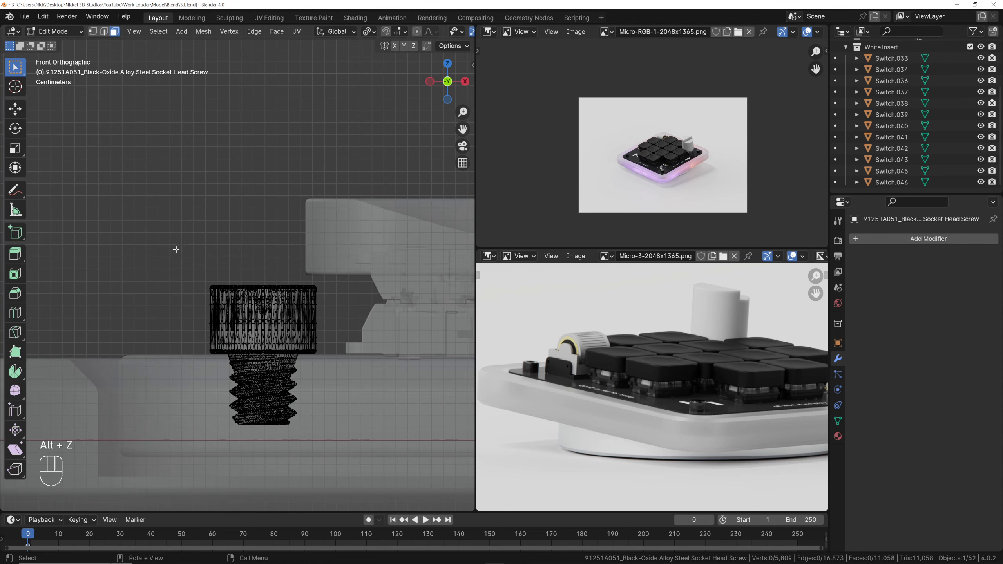
pyautogui.moveTo(176, 249); pyautogui.dragTo(346, 332)
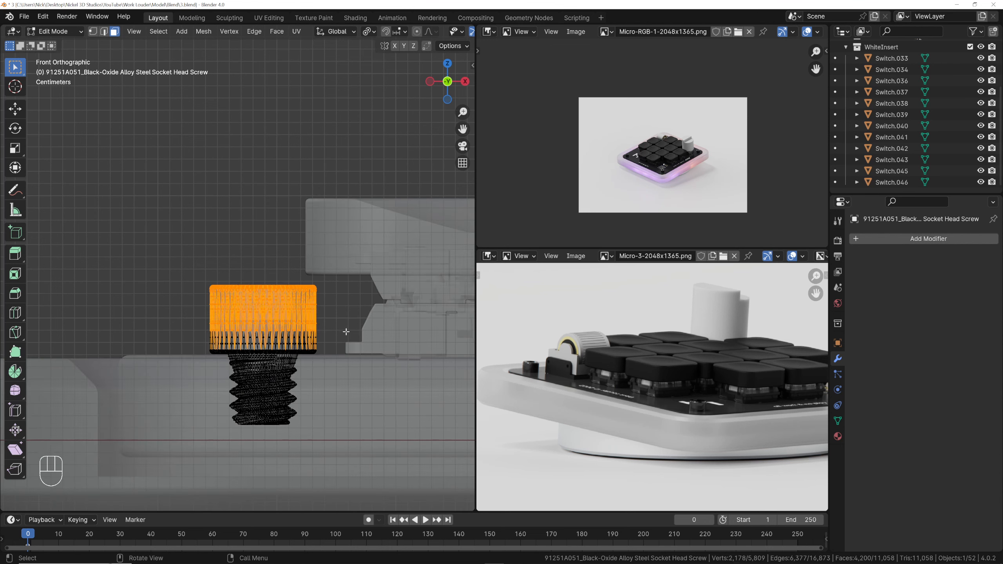
pyautogui.moveTo(174, 266); pyautogui.dragTo(353, 339)
pyautogui.scroll(3, 347, 317)
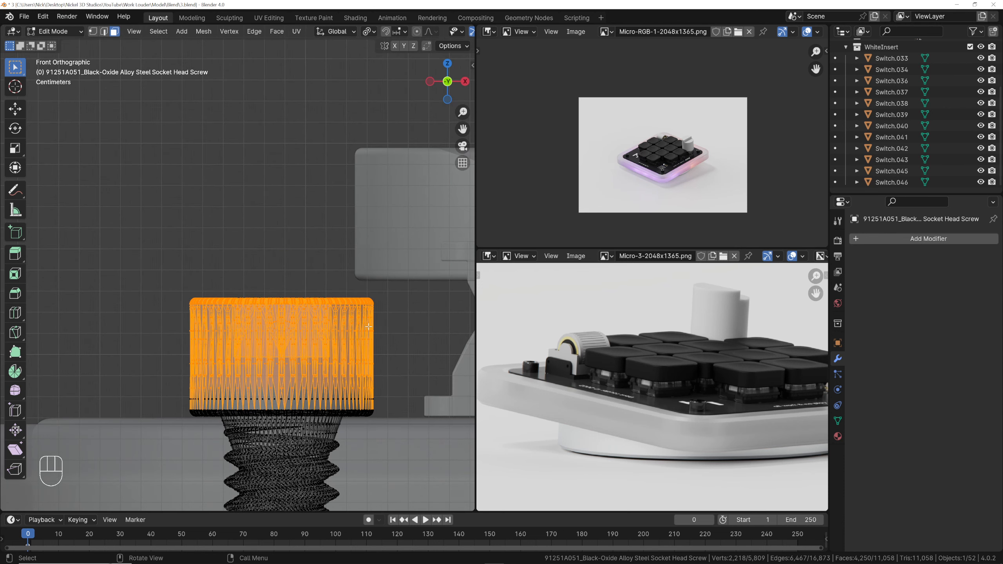
pyautogui.press('g')
pyautogui.press('z')
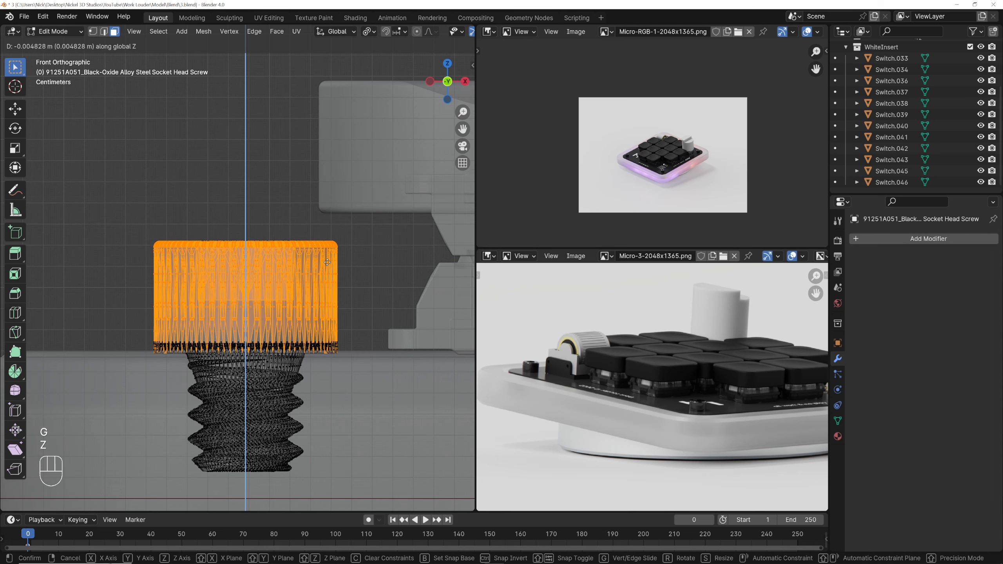
pyautogui.press('Escape')
pyautogui.click(141, 182)
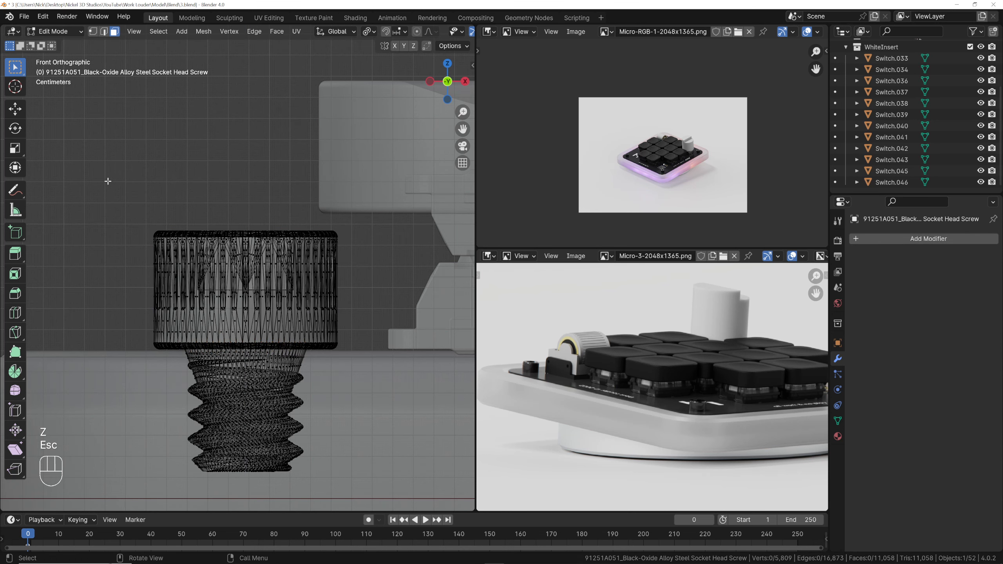
pyautogui.moveTo(108, 183); pyautogui.dragTo(378, 288)
pyautogui.scroll(2, 375, 293)
pyautogui.press('g')
pyautogui.press('z')
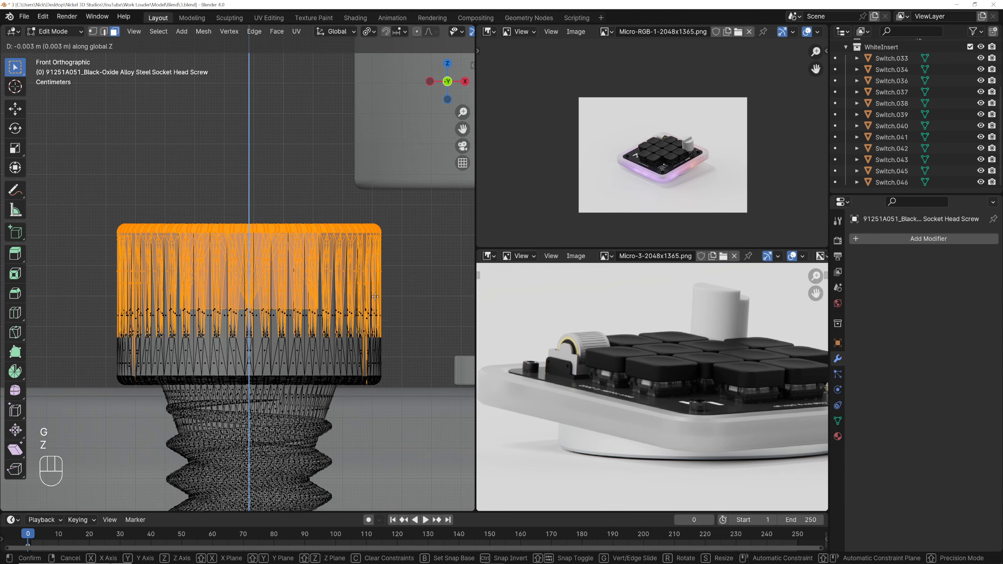
pyautogui.press('Escape')
pyautogui.click(106, 215)
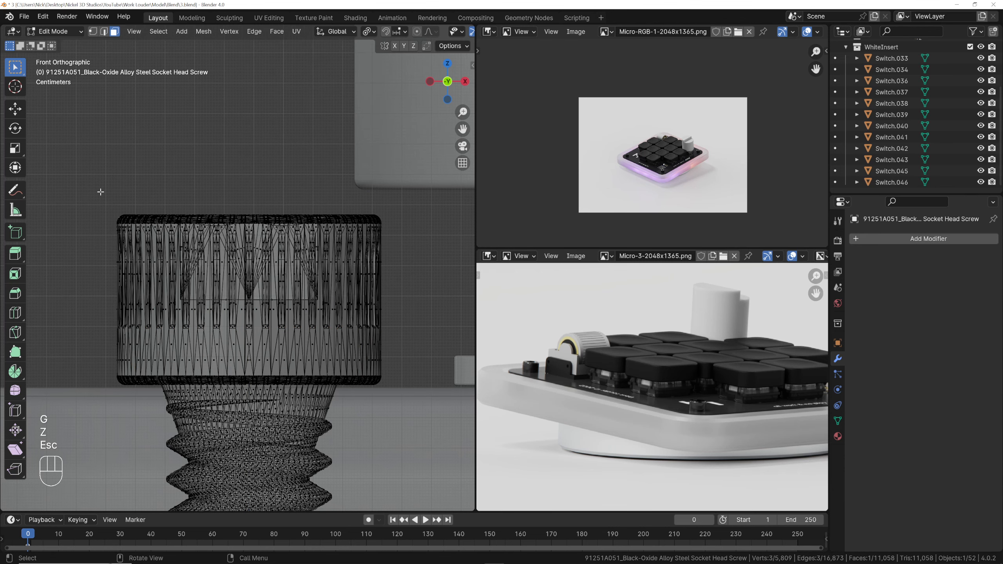
pyautogui.hotkey('alt', 'z')
pyautogui.moveTo(202, 230); pyautogui.dragTo(253, 222, button='middle')
pyautogui.press('`')
pyautogui.scroll(3, 239, 193)
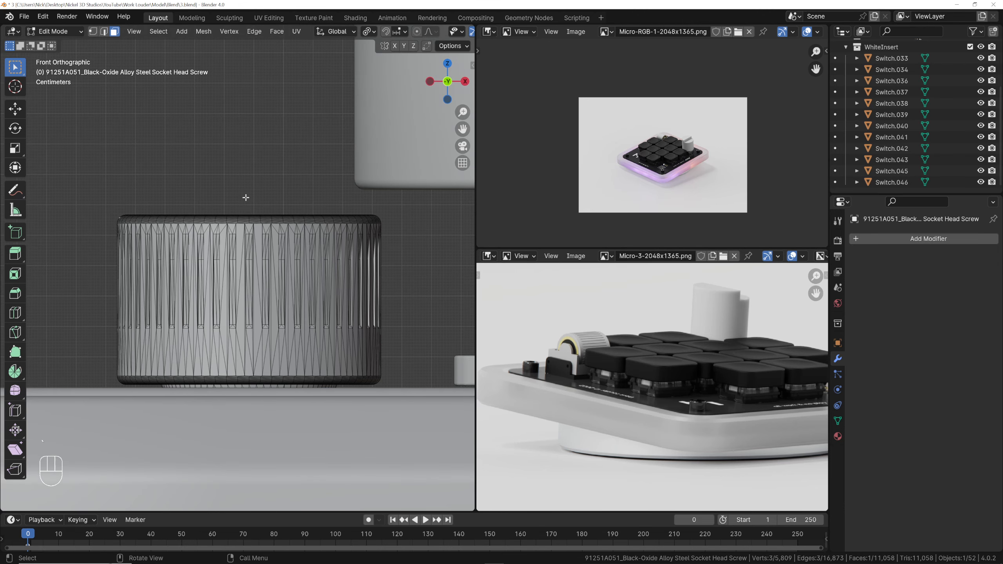
# Shorten the screw head by selecting its upper vertices with X-ray on and lowering them about 0.013 m along Z
pyautogui.hotkey('alt', 'z')
pyautogui.press('1')
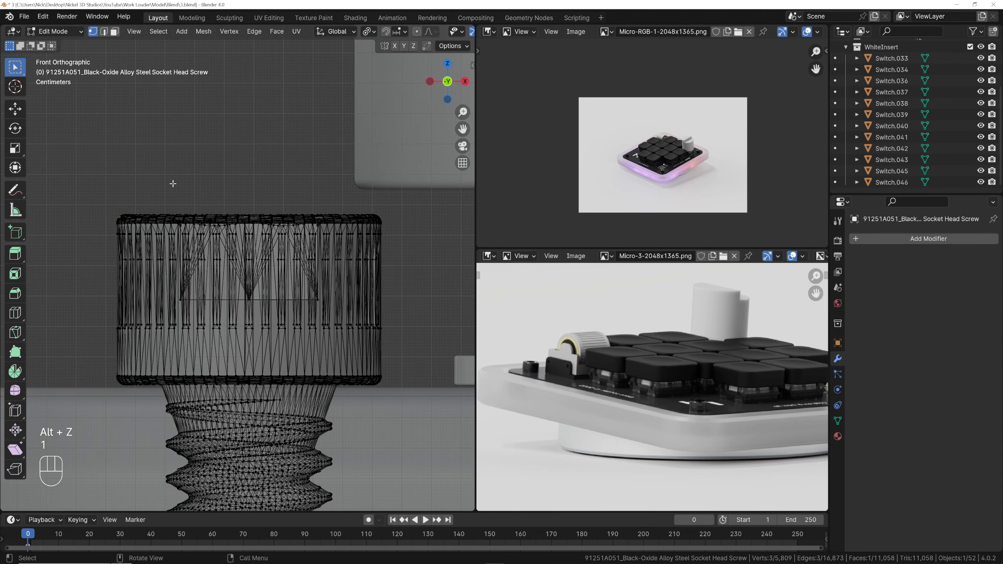
pyautogui.moveTo(84, 179); pyautogui.dragTo(437, 375)
pyautogui.press('g')
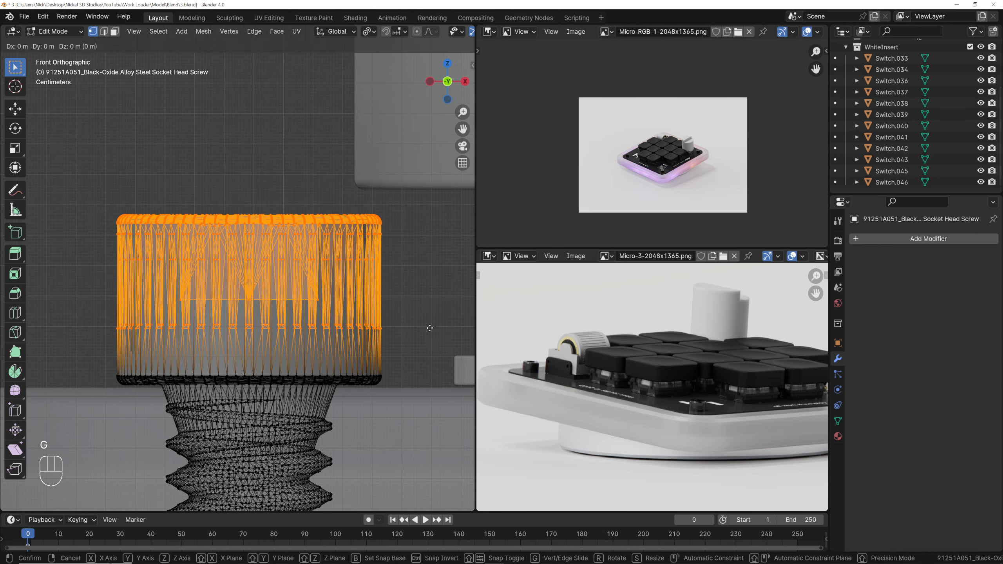
pyautogui.press('z')
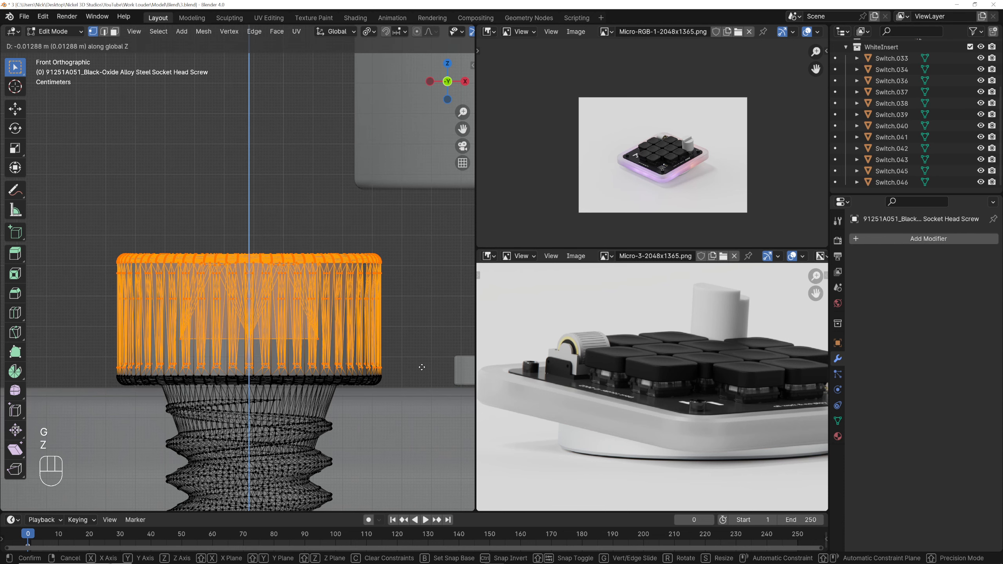
pyautogui.click(420, 368)
pyautogui.press('Tab')
pyautogui.scroll(-4, 417, 359)
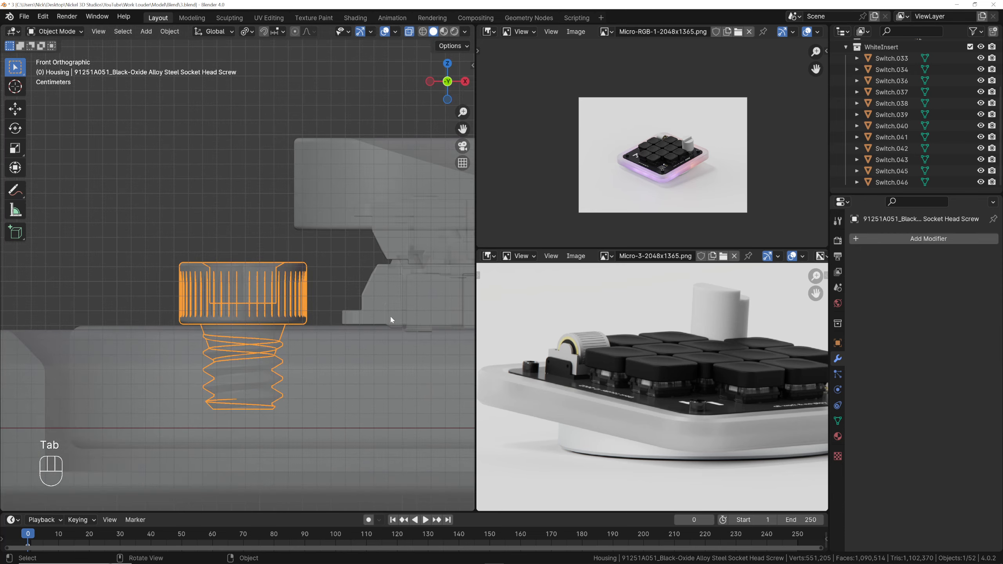
# Turn off X-ray and add a Mirror modifier to the screw on the X axis, with BackPlate as the mirror object
pyautogui.hotkey('alt', 'z')
pyautogui.moveTo(372, 295); pyautogui.dragTo(371, 320, button='middle')
pyautogui.press('`')
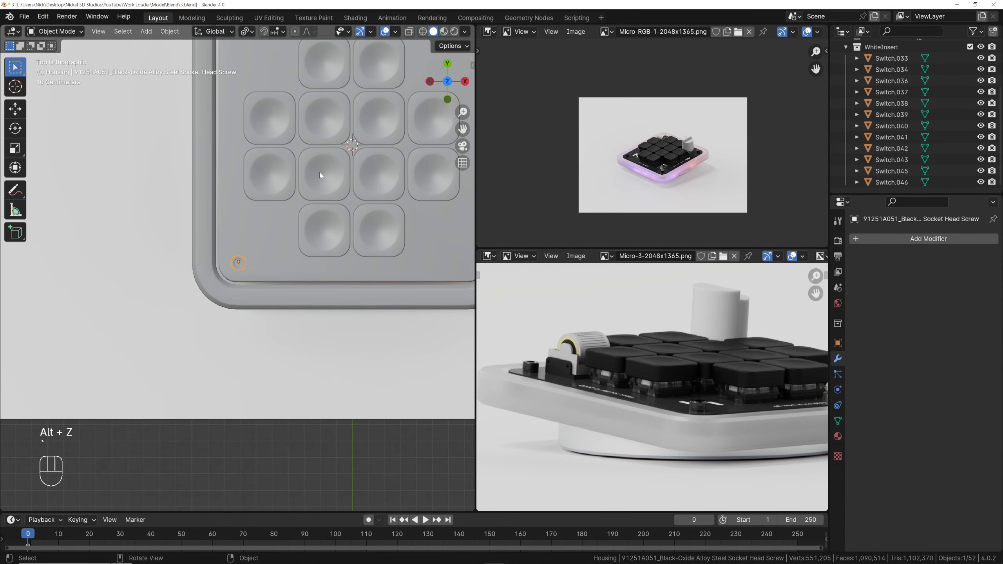
pyautogui.scroll(-2, 320, 176)
pyautogui.keyDown('shift'); pyautogui.moveTo(316, 200); pyautogui.dragTo(262, 225, button='middle'); pyautogui.keyUp('shift')
pyautogui.scroll(3, 257, 214)
pyautogui.scroll(-3, 258, 216)
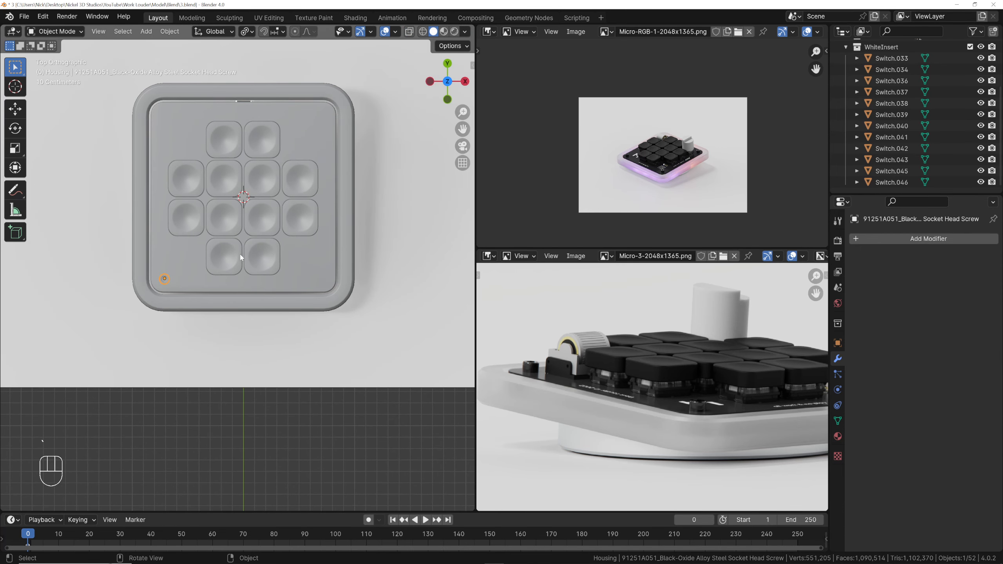
pyautogui.click(874, 241)
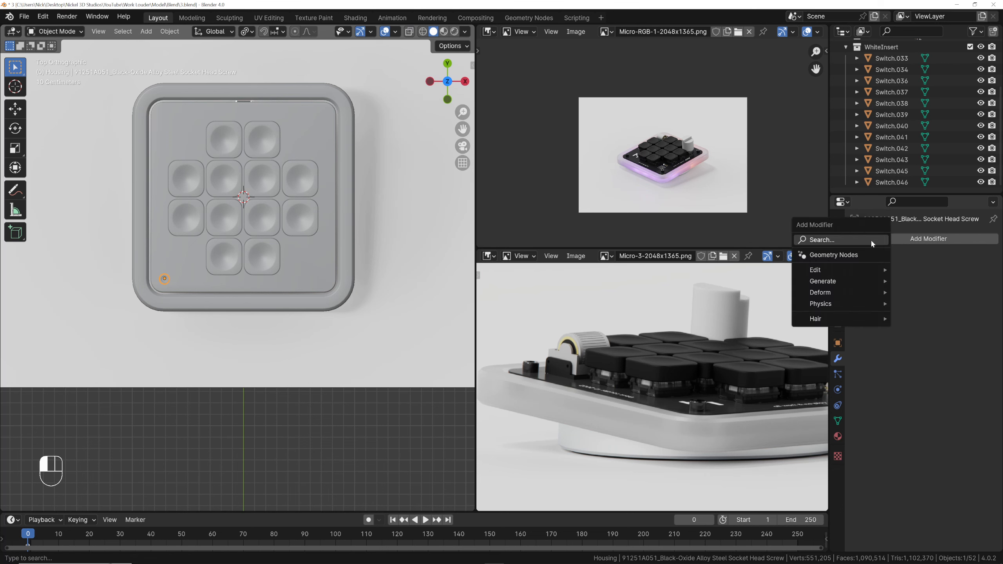
pyautogui.write('m')
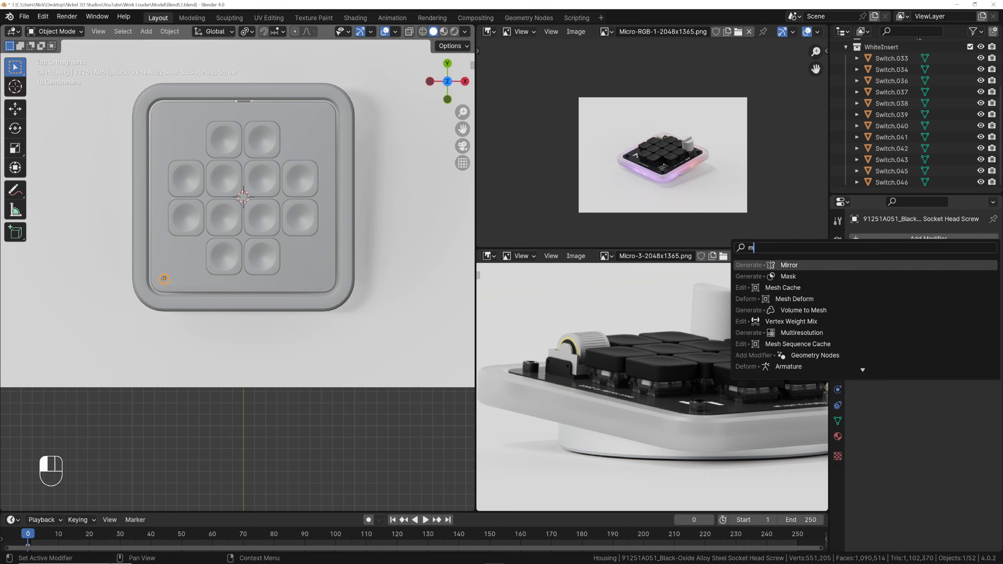
pyautogui.click(811, 269)
pyautogui.click(976, 316)
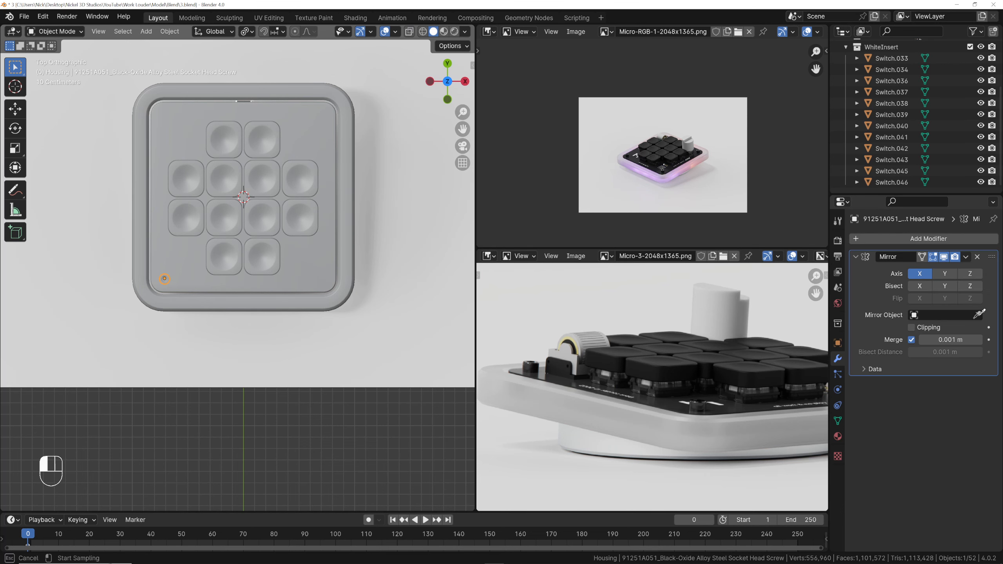
pyautogui.click(314, 265)
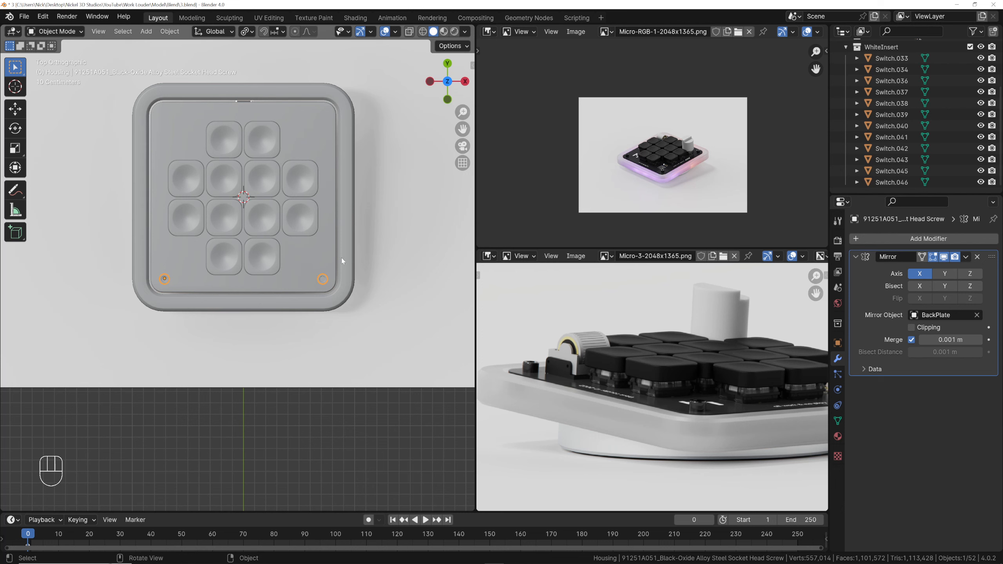
# Add a second Mirror modifier to the screw on the Y axis only, with BackPlate as the mirror object
pyautogui.click(855, 257)
pyautogui.click(856, 239)
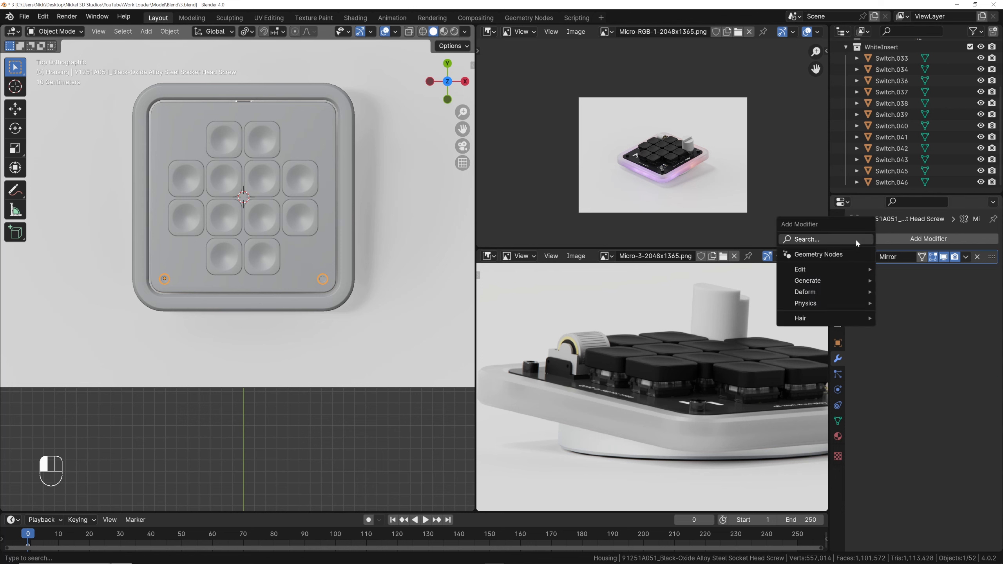
pyautogui.write('m')
pyautogui.press('Return')
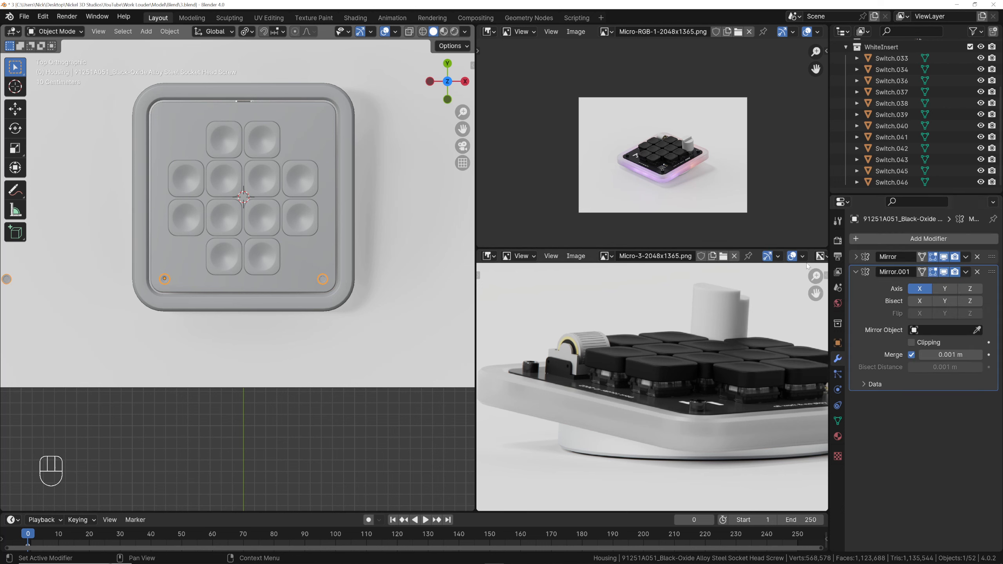
pyautogui.click(977, 330)
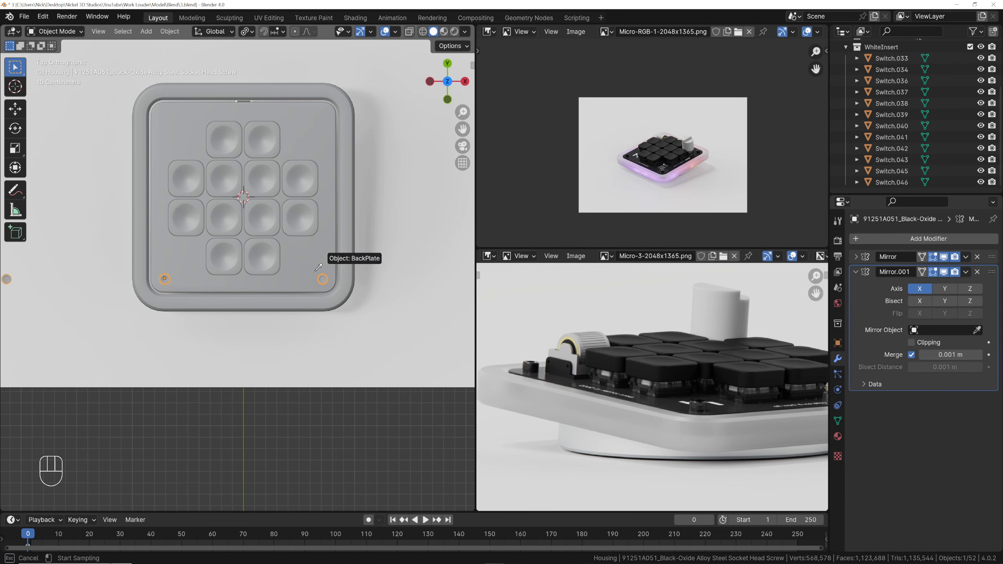
pyautogui.click(294, 253)
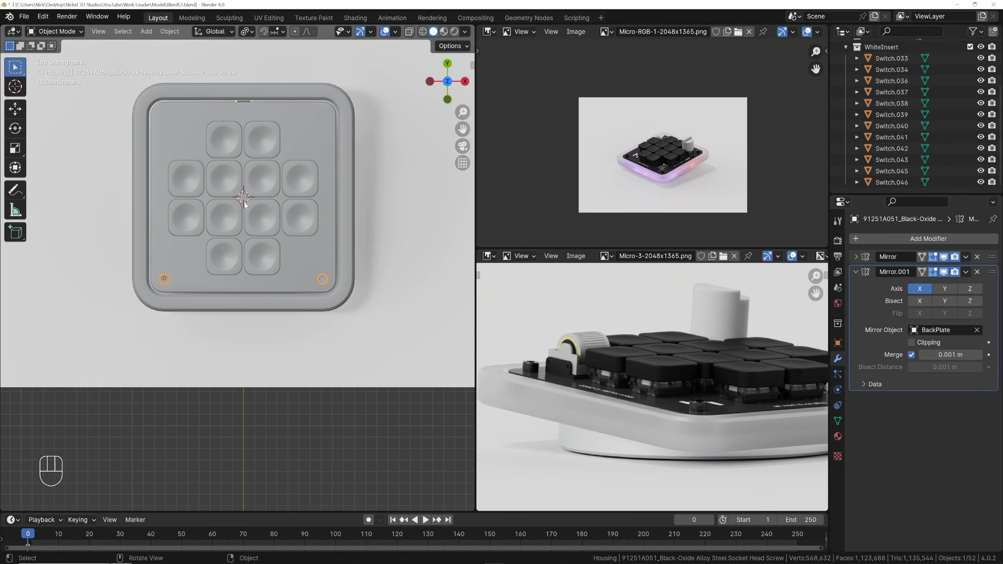
pyautogui.click(934, 294)
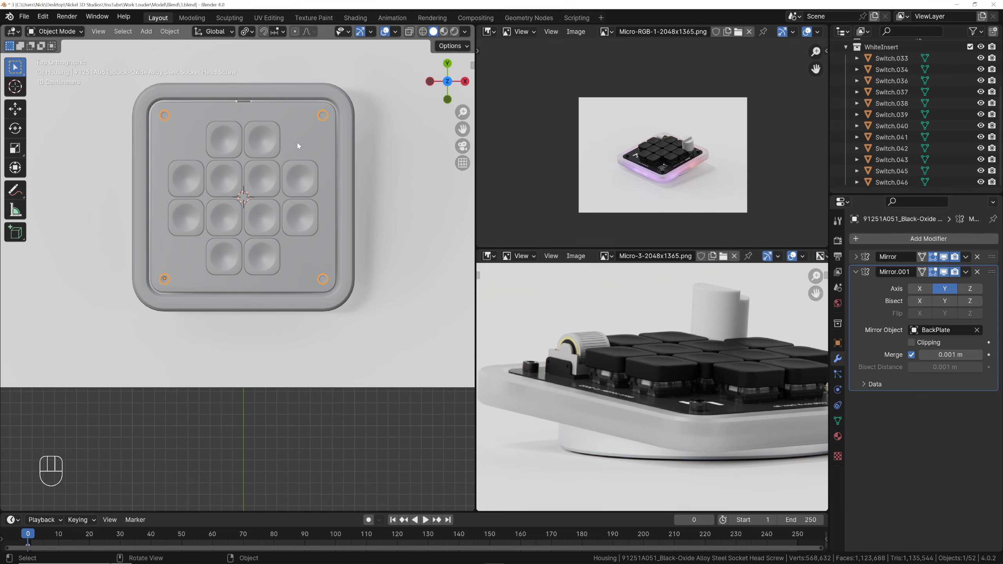
pyautogui.click(860, 257)
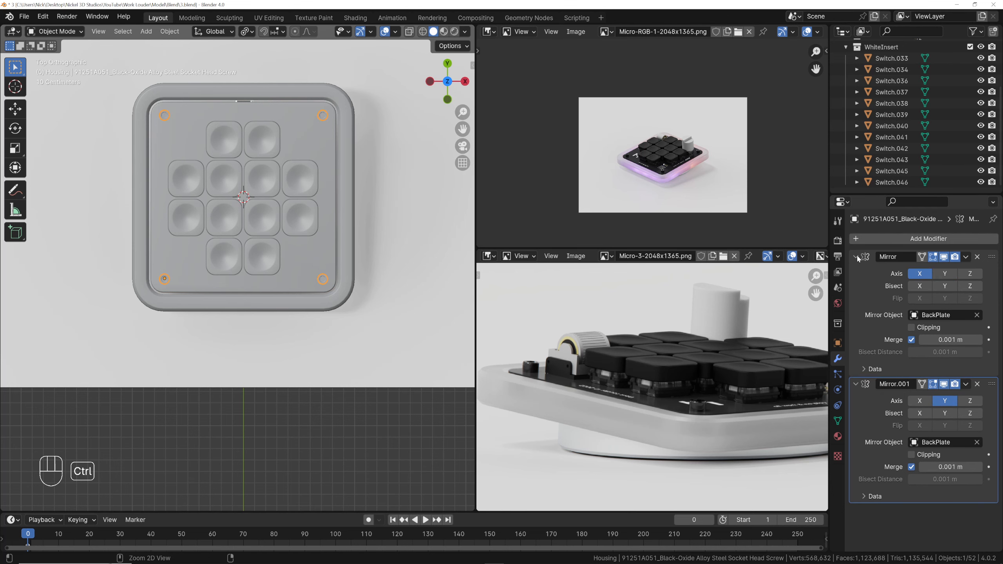
# Apply both Mirror modifiers on the screw object and move it to a new collection named Screw
pyautogui.hotkey('ctrl', 'a')
pyautogui.hotkey('ctrl', 'a')
pyautogui.moveTo(301, 185); pyautogui.dragTo(228, 104, button='middle')
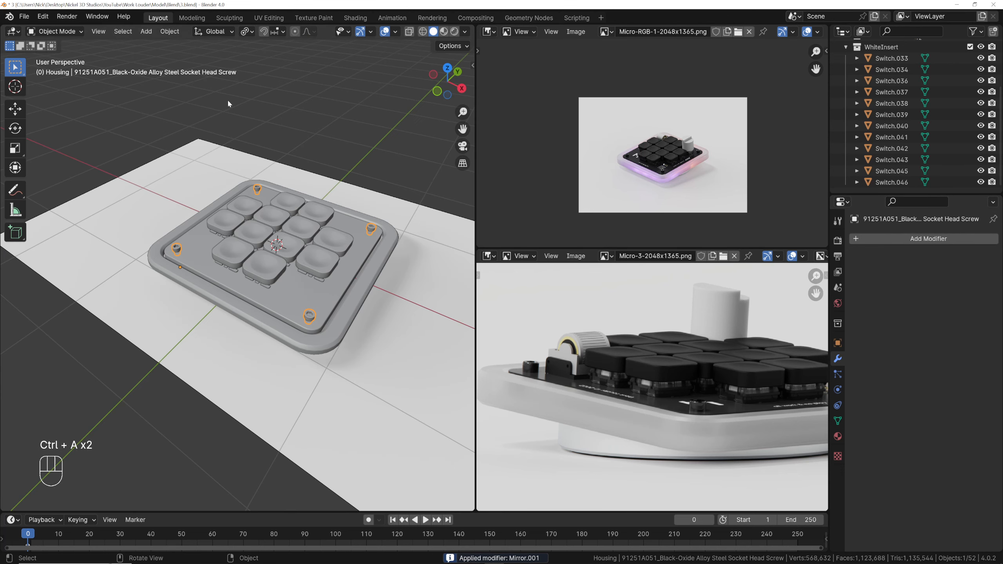
pyautogui.press('m')
pyautogui.click(341, 194)
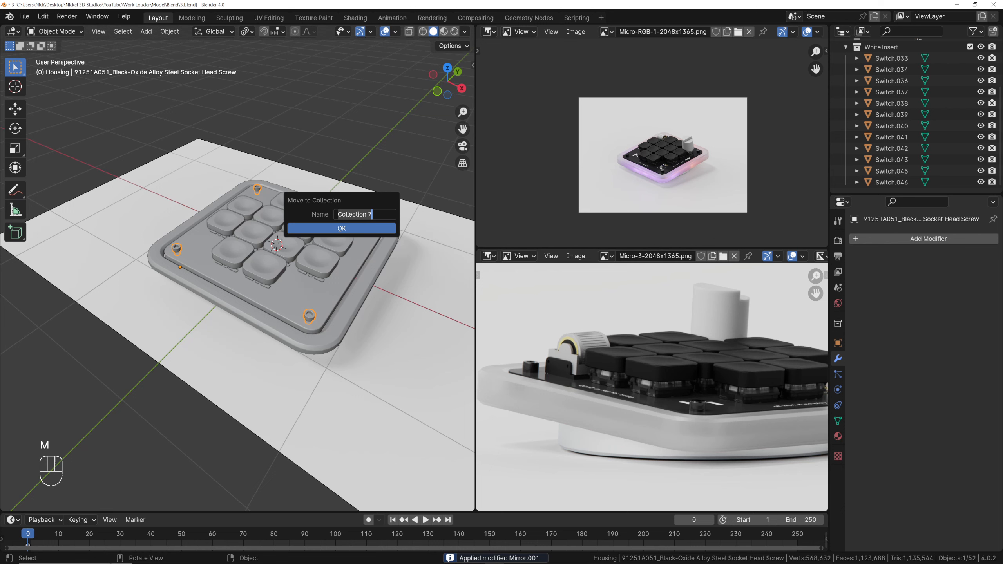
pyautogui.write('Screw')
pyautogui.press('Return')
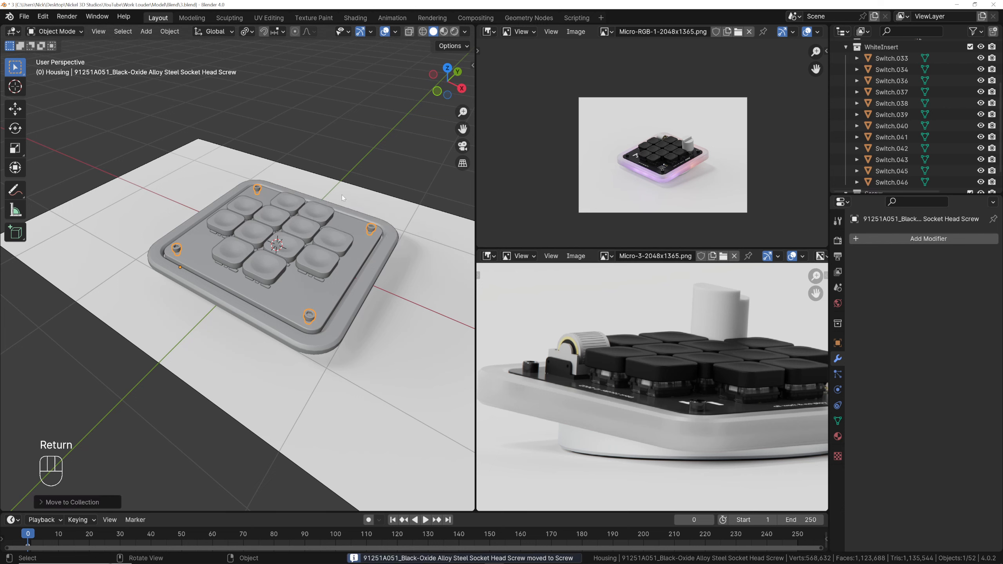
# Separate the screw mesh by loose parts so each corner screw is its own object
pyautogui.press('Tab')
pyautogui.press('a')
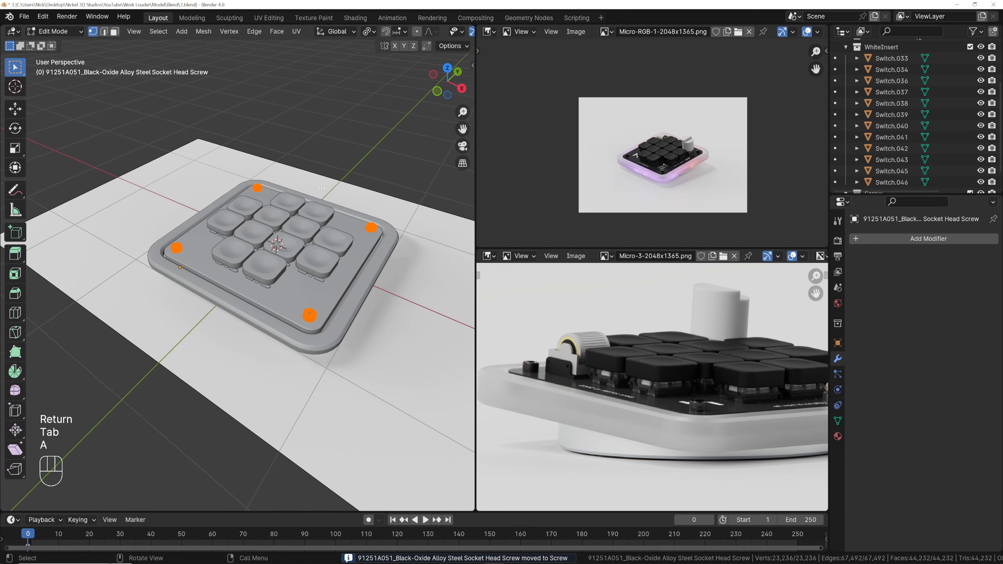
pyautogui.press('p')
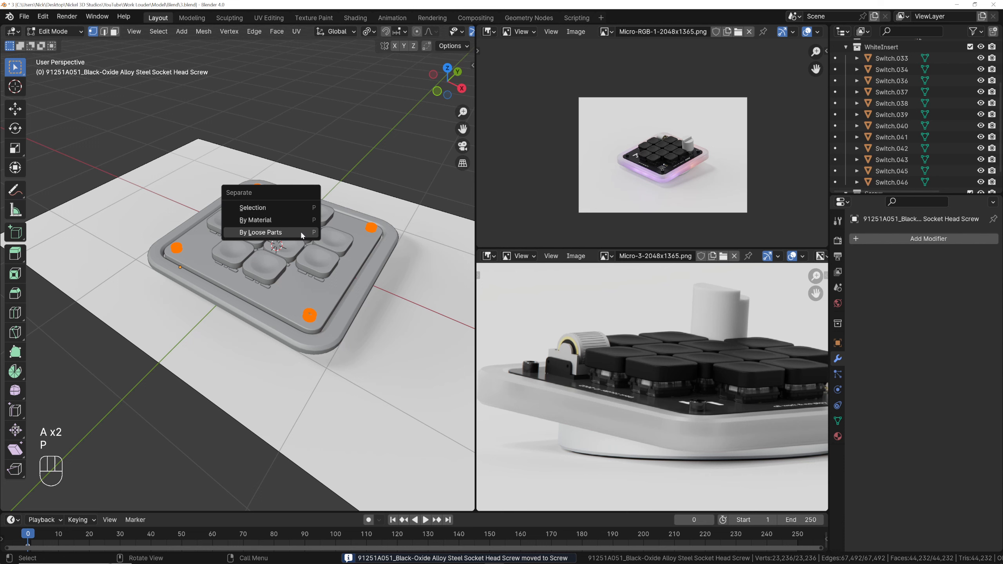
pyautogui.click(261, 232)
pyautogui.press('Tab')
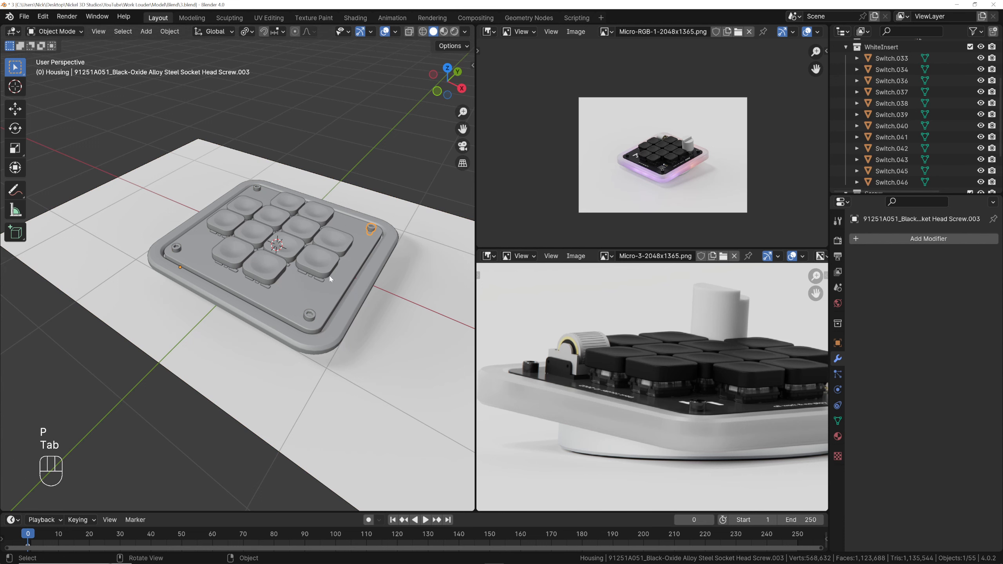
# Select all four corner screws and set each origin to its geometry
pyautogui.click(308, 317)
pyautogui.click(180, 250)
pyautogui.keyDown('shift'); pyautogui.click(257, 189); pyautogui.keyUp('shift')
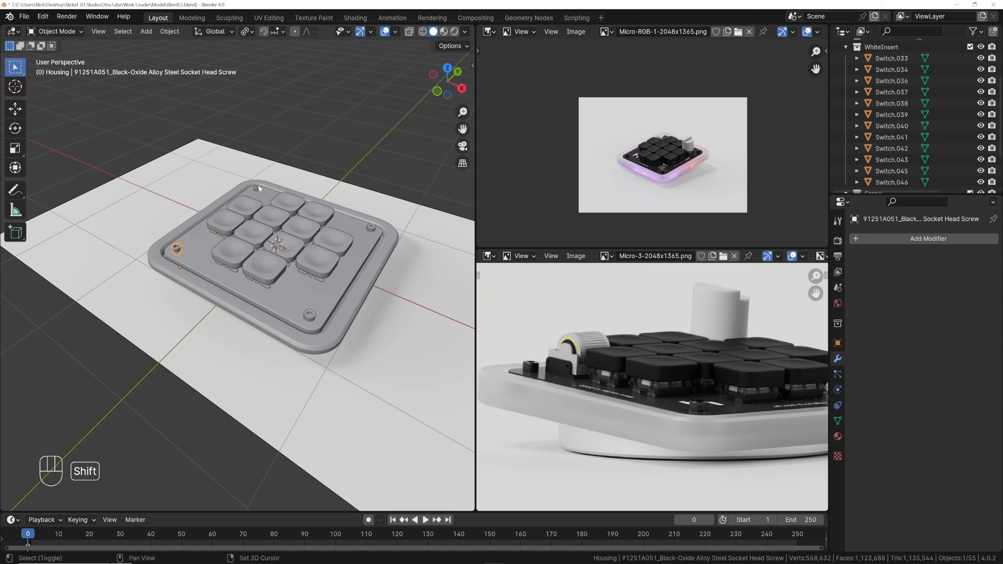
pyautogui.keyDown('shift'); pyautogui.click(372, 231); pyautogui.keyUp('shift')
pyautogui.keyDown('shift'); pyautogui.click(311, 313); pyautogui.keyUp('shift')
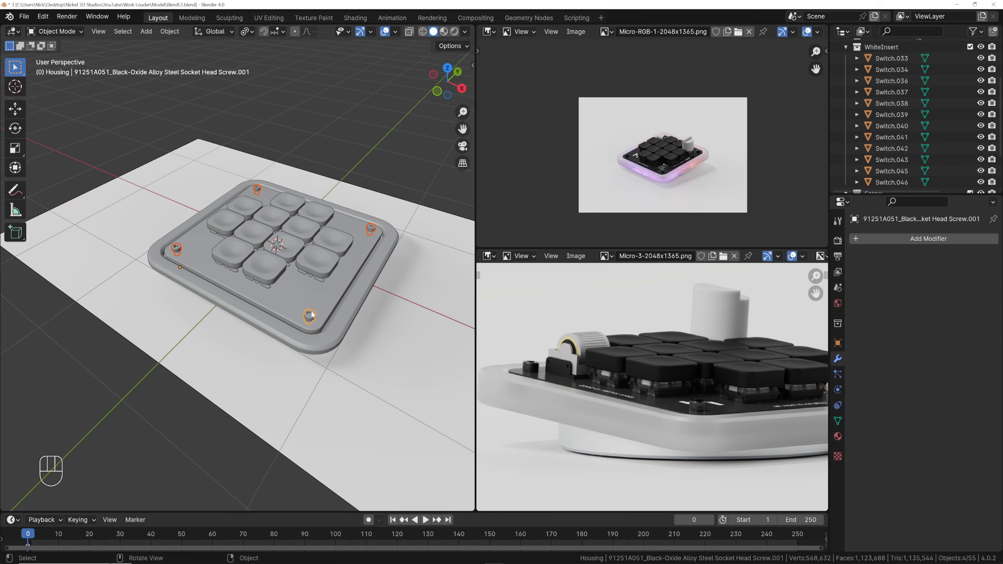
pyautogui.rightClick(311, 312)
pyautogui.moveTo(311, 312)
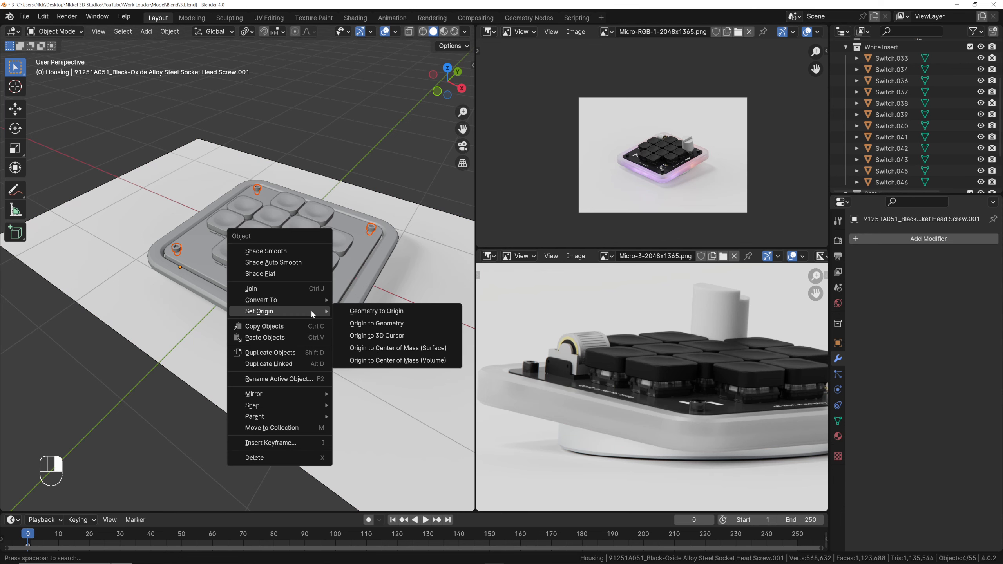
pyautogui.click(380, 327)
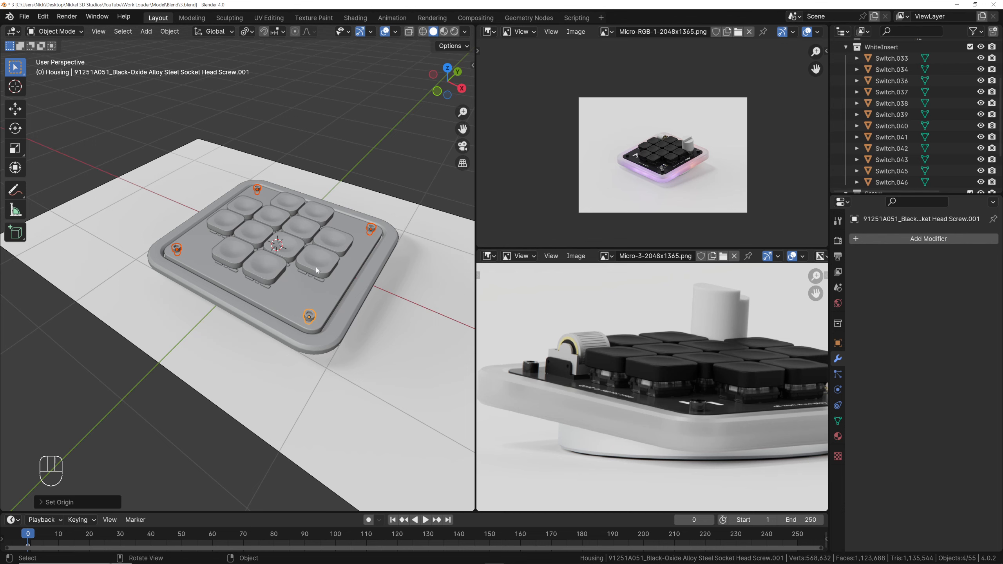
# Deselect everything, switch to the top view, and examine the scroll wheel and its bracket in both reference images
pyautogui.hotkey('alt', 'a')
pyautogui.press('KP_7')
pyautogui.keyDown('shift'); pyautogui.moveTo(313, 160); pyautogui.dragTo(342, 262, button='middle'); pyautogui.keyUp('shift')
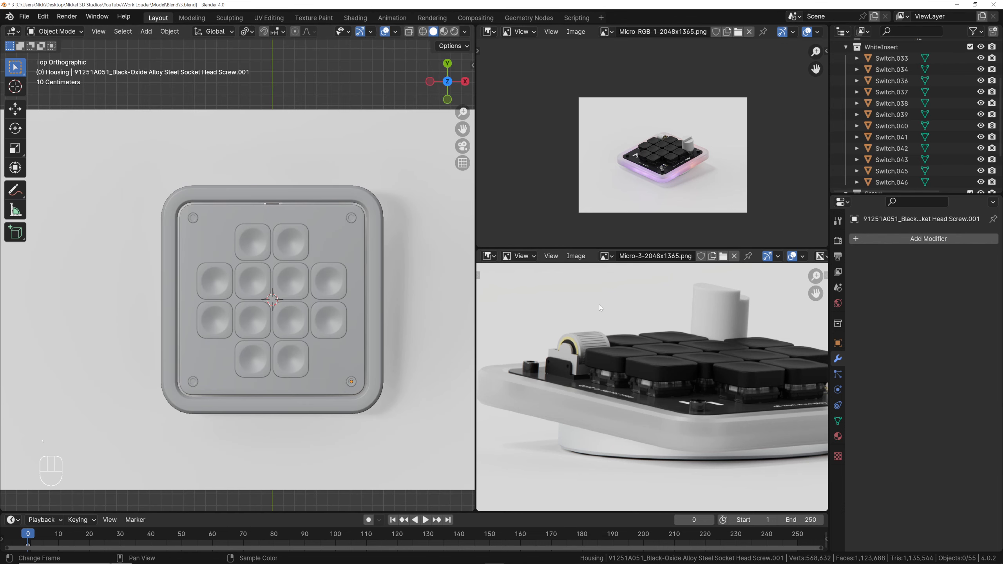
pyautogui.scroll(6, 611, 303)
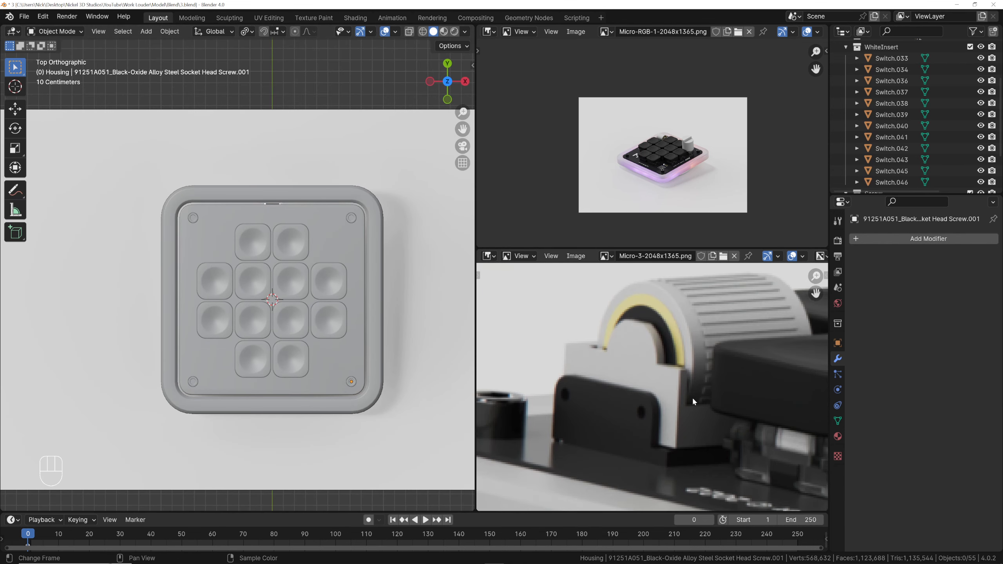
pyautogui.scroll(9, 654, 147)
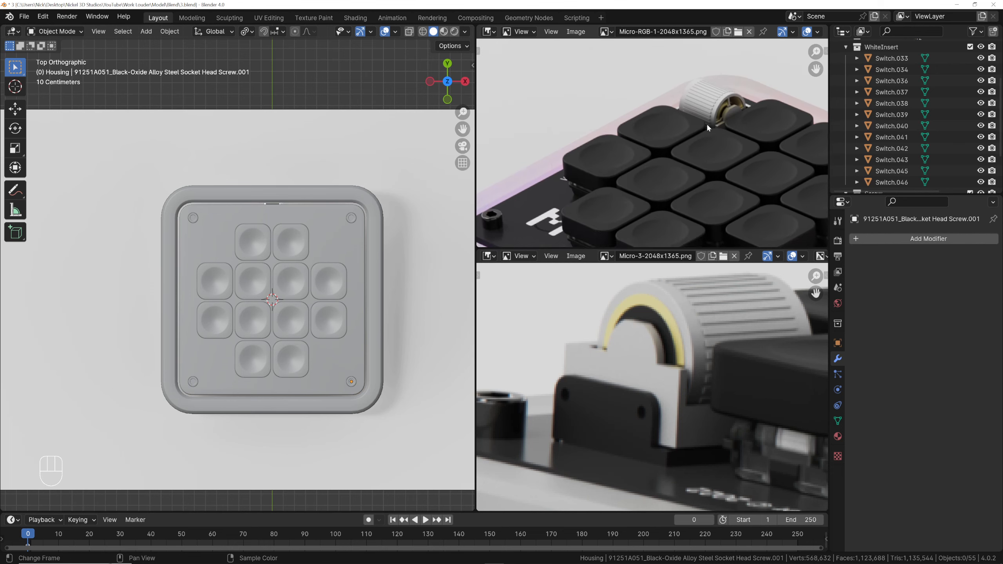
pyautogui.keyDown('shift'); pyautogui.moveTo(708, 127); pyautogui.dragTo(633, 150, button='middle'); pyautogui.keyUp('shift')
pyautogui.scroll(-2, 300, 297)
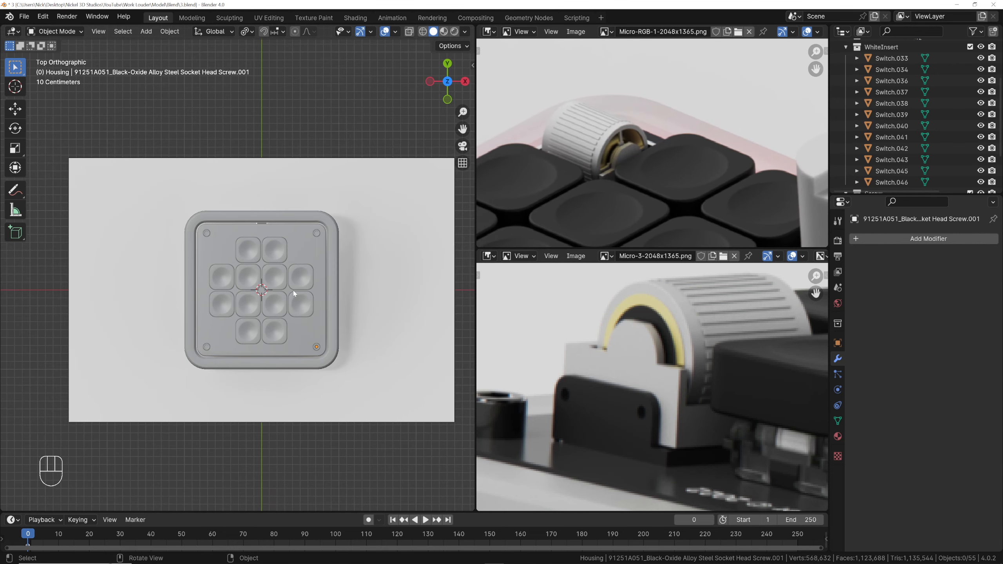
# Turn on X-ray and place the 3D cursor at the centre of the scroll wheel in the top-view reference
pyautogui.scroll(5, 267, 272)
pyautogui.hotkey('alt', 'z')
pyautogui.scroll(3, 240, 245)
pyautogui.keyDown('shift'); pyautogui.moveTo(240, 245); pyautogui.dragTo(371, 309, button='middle'); pyautogui.keyUp('shift')
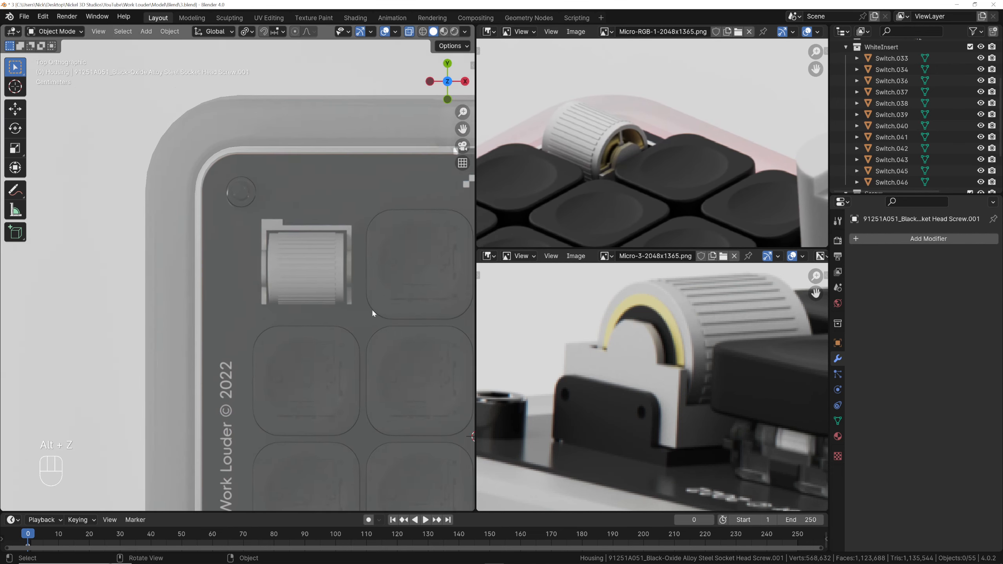
pyautogui.scroll(2, 372, 310)
pyautogui.scroll(-3, 338, 274)
pyautogui.scroll(3, 337, 273)
pyautogui.keyDown('shift'); pyautogui.moveTo(346, 268); pyautogui.dragTo(333, 271, button='middle'); pyautogui.keyUp('shift')
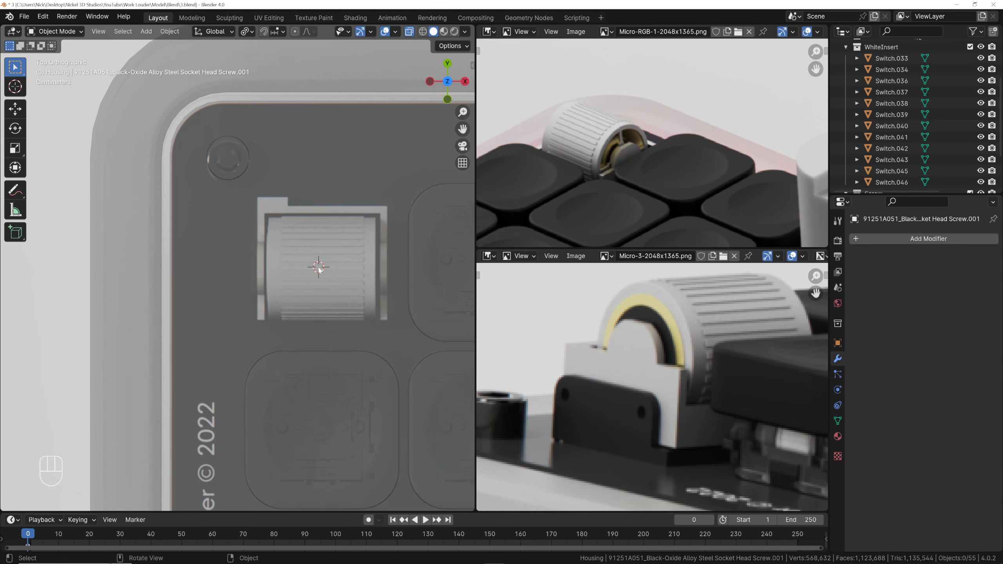
pyautogui.scroll(-3, 319, 270)
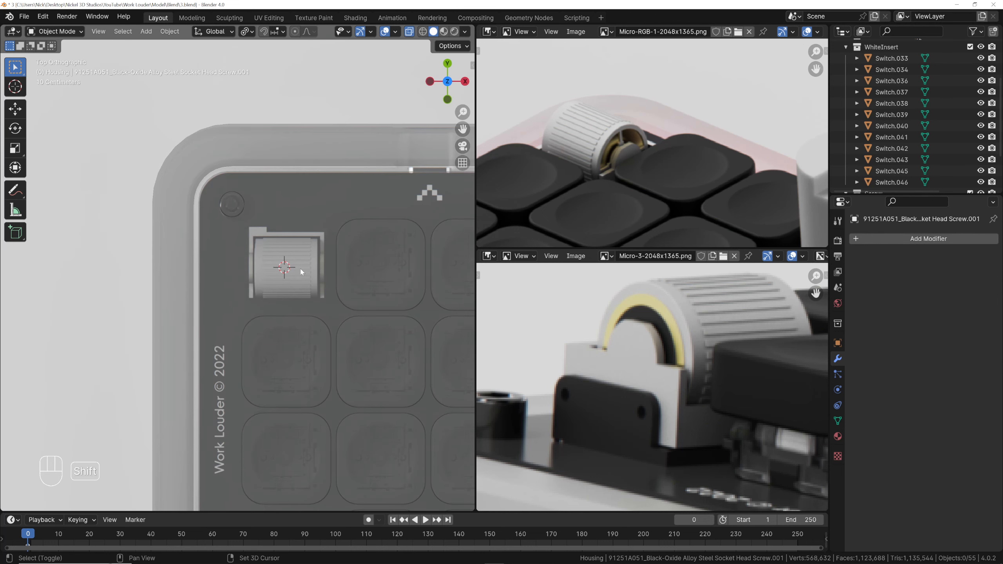
# Add a cube at the 3D cursor and scale its mesh down to roughly the scroll wheel bracket's footprint
pyautogui.hotkey('shift', 'a')
pyautogui.moveTo(299, 267)
pyautogui.click(343, 282)
pyautogui.scroll(-3, 362, 300)
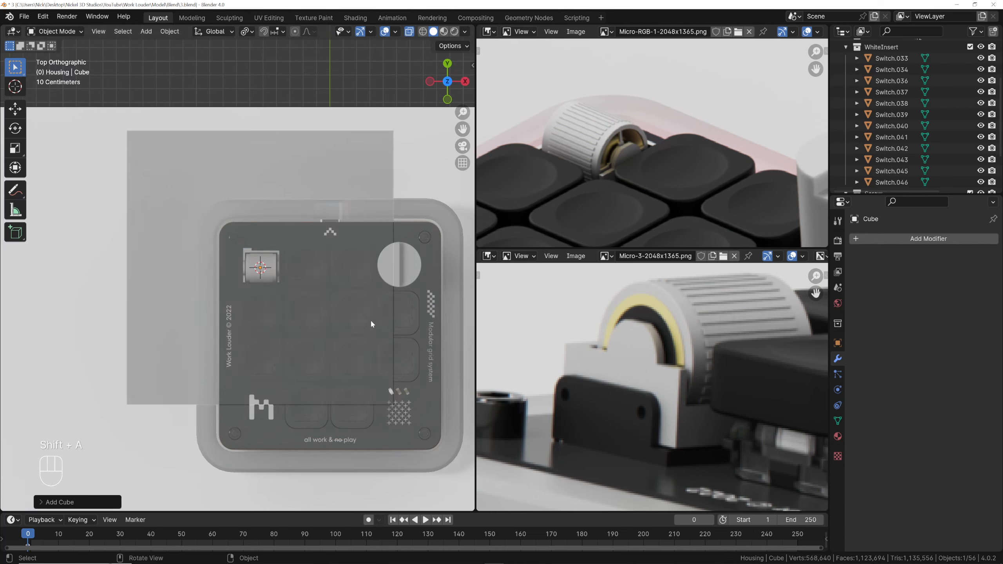
pyautogui.press('Tab')
pyautogui.press('s')
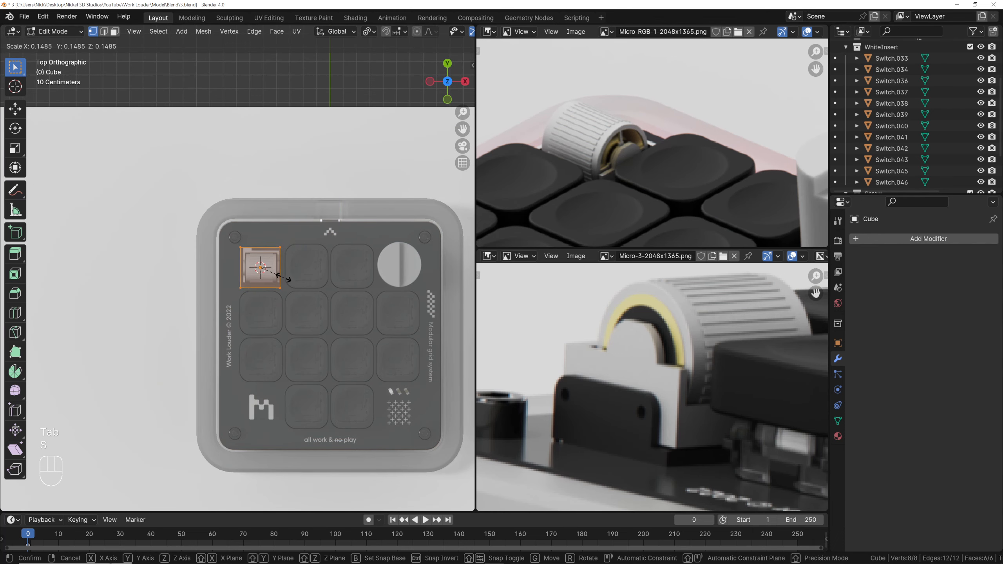
pyautogui.click(288, 279)
pyautogui.scroll(5, 300, 278)
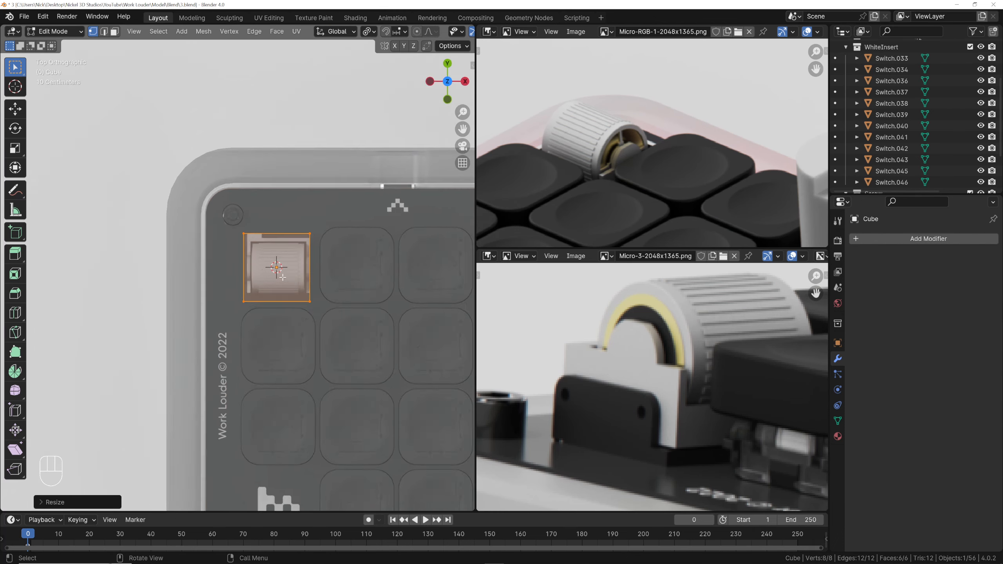
# Align the cube with the scroll wheel bracket by moving it about 0.007 m along X and 0.006 m along Y
pyautogui.press('Tab')
pyautogui.press('g')
pyautogui.press('x')
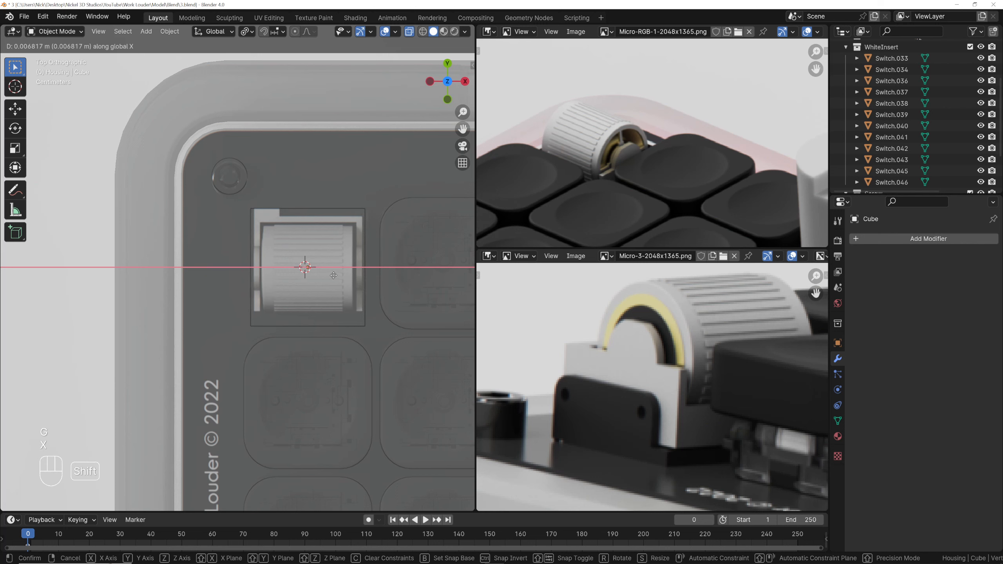
pyautogui.click(334, 275)
pyautogui.press('g')
pyautogui.press('y')
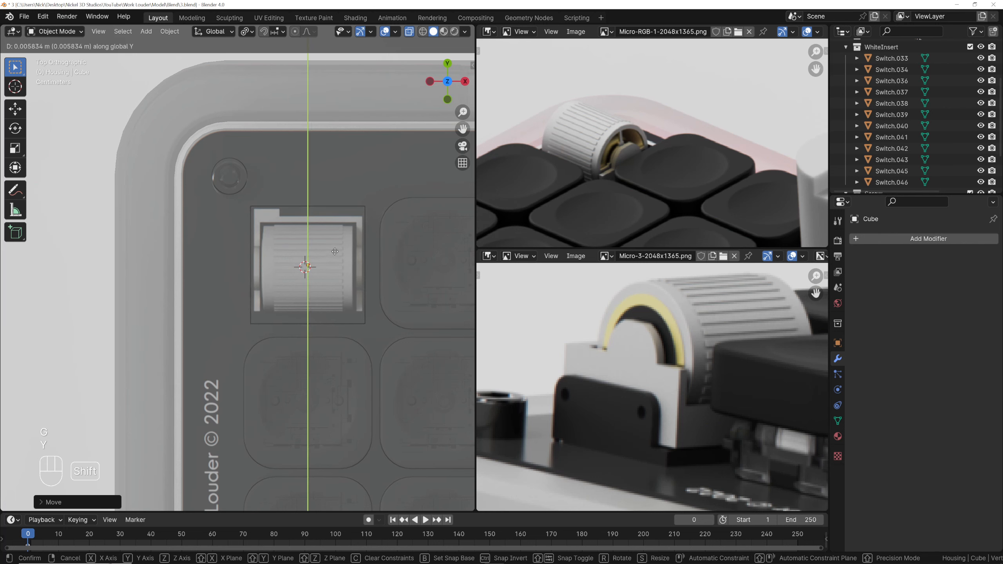
pyautogui.click(335, 252)
pyautogui.scroll(-4, 659, 411)
pyautogui.scroll(4, 645, 409)
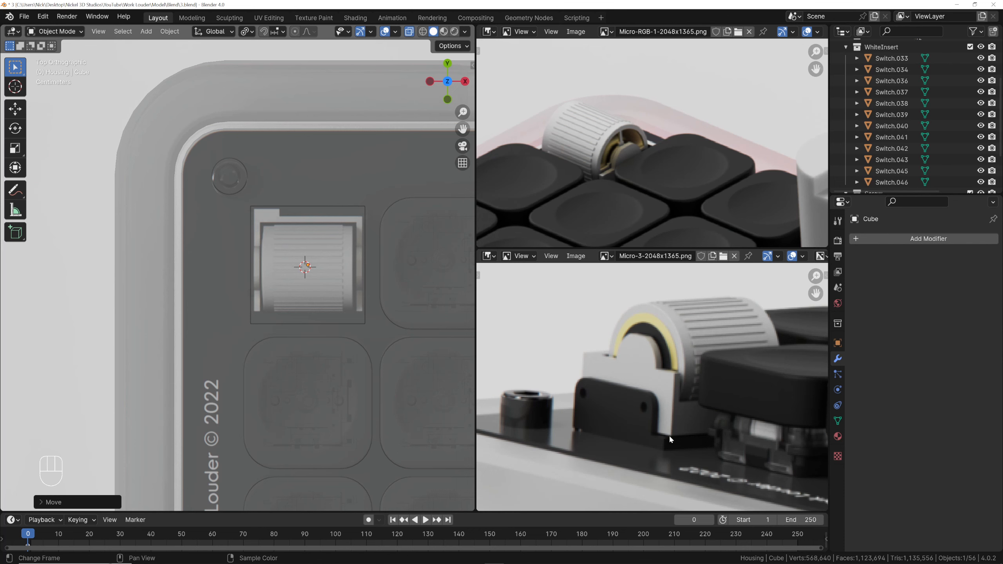
# Turn off X-ray and raise the cube along Z until it clears the plate
pyautogui.moveTo(376, 336); pyautogui.dragTo(304, 262, button='middle')
pyautogui.hotkey('alt', 'z')
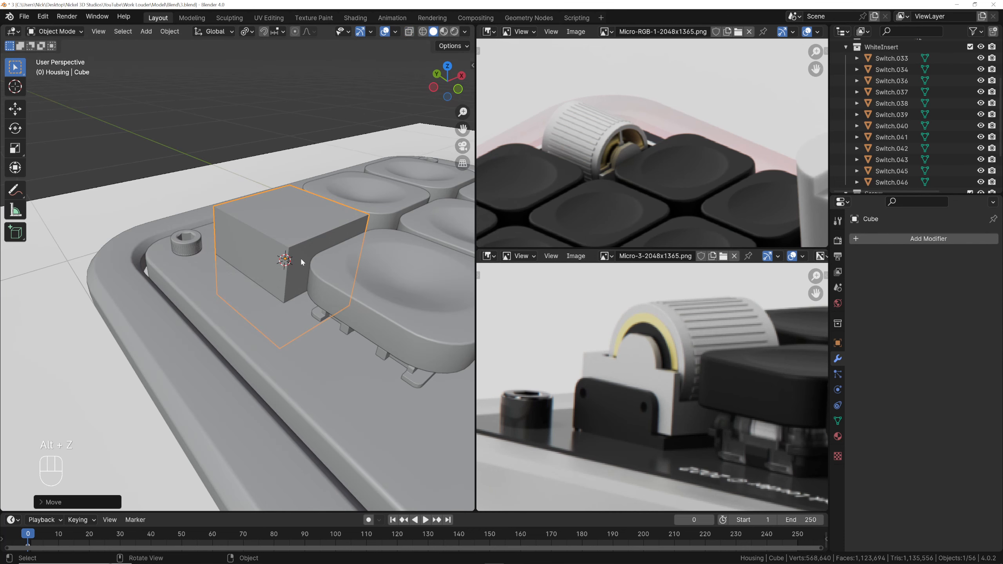
pyautogui.press('g')
pyautogui.press('z')
pyautogui.click(307, 186)
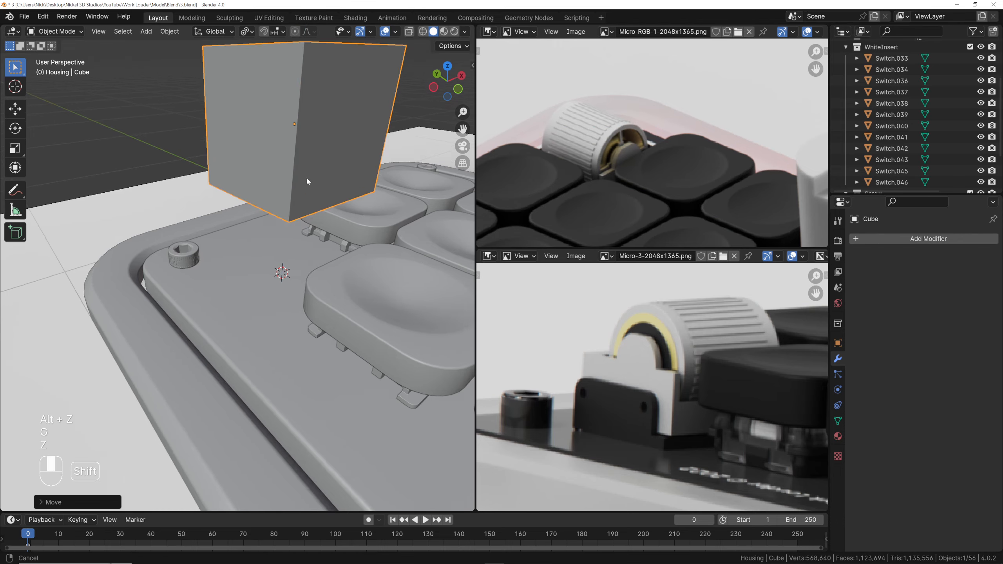
pyautogui.moveTo(307, 185); pyautogui.dragTo(240, 272, button='middle')
pyautogui.scroll(2, 239, 272)
# Flatten the cube into a thin slab by lowering its top face about 0.253 m along Z in Edit Mode
pyautogui.press('Tab')
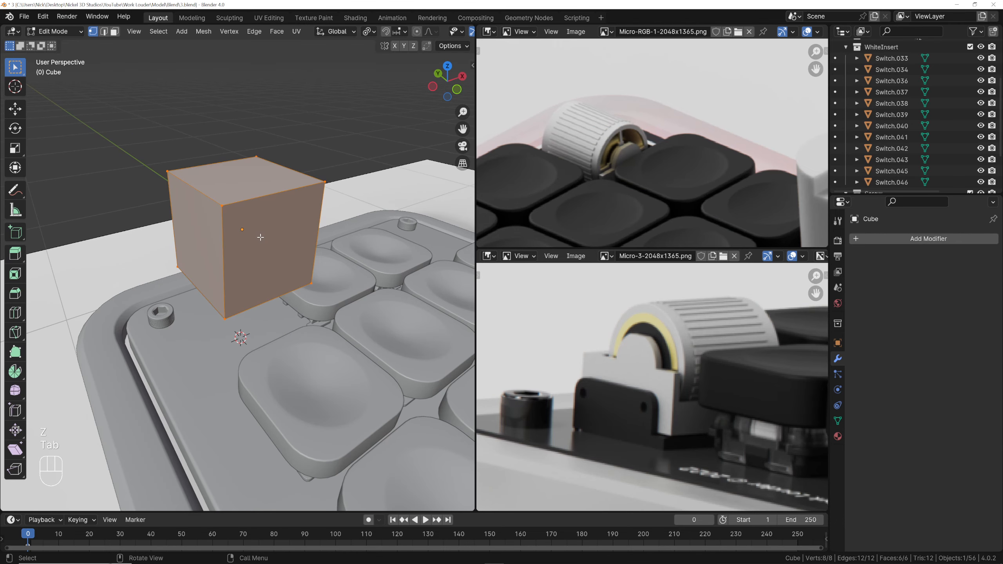
pyautogui.press('3')
pyautogui.click(251, 183)
pyautogui.press('g')
pyautogui.press('z')
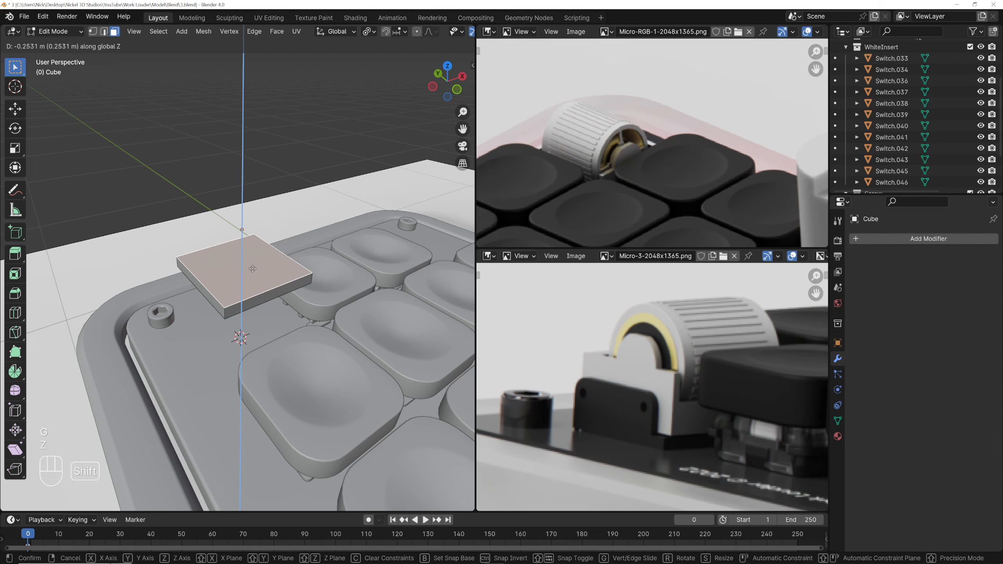
pyautogui.click(253, 268)
# Enlarge the Micro-3 reference image area and frame the scroll wheel bracket in it
pyautogui.scroll(3, 667, 446)
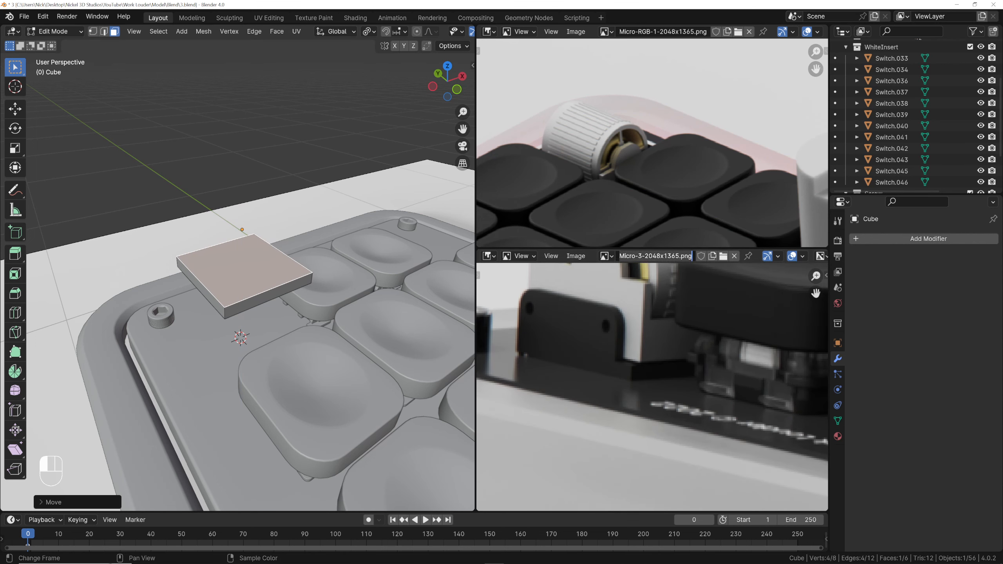
pyautogui.click(589, 248)
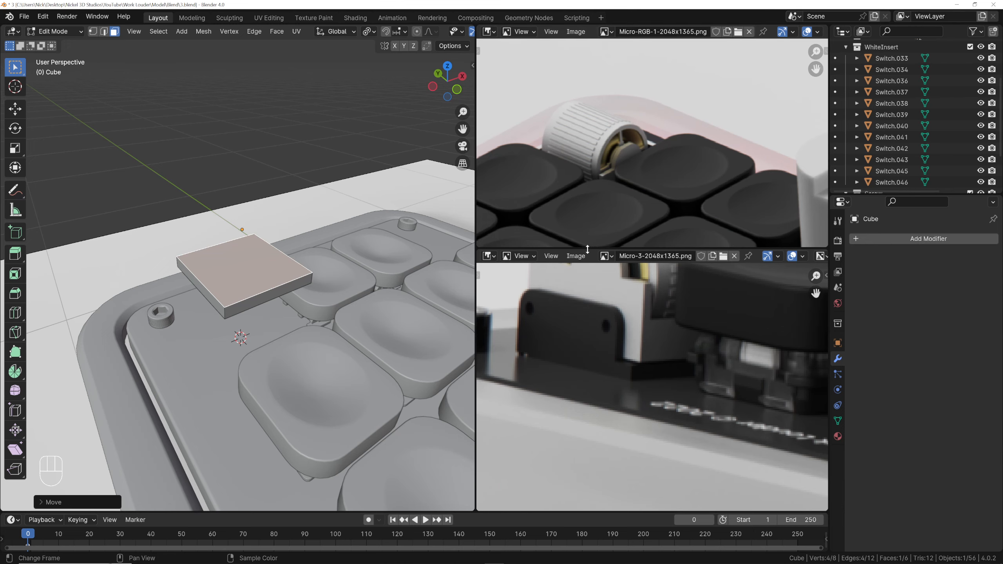
pyautogui.moveTo(588, 249); pyautogui.dragTo(587, 66)
pyautogui.scroll(-3, 647, 301)
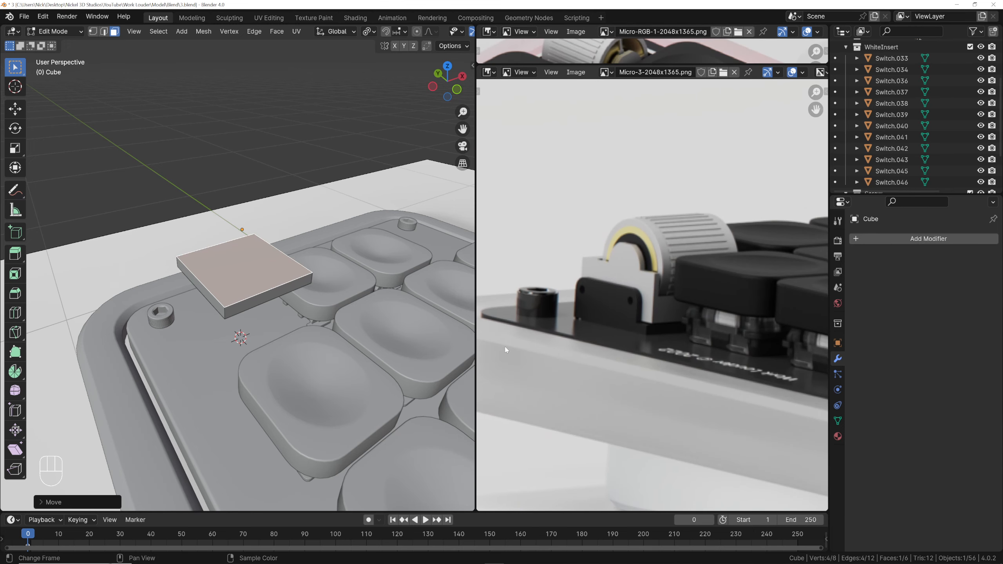
pyautogui.scroll(2, 248, 294)
# Add a loop cut running along X through the slab and slide it close to the front (-Y) edge
pyautogui.moveTo(251, 294); pyautogui.dragTo(217, 302, button='middle')
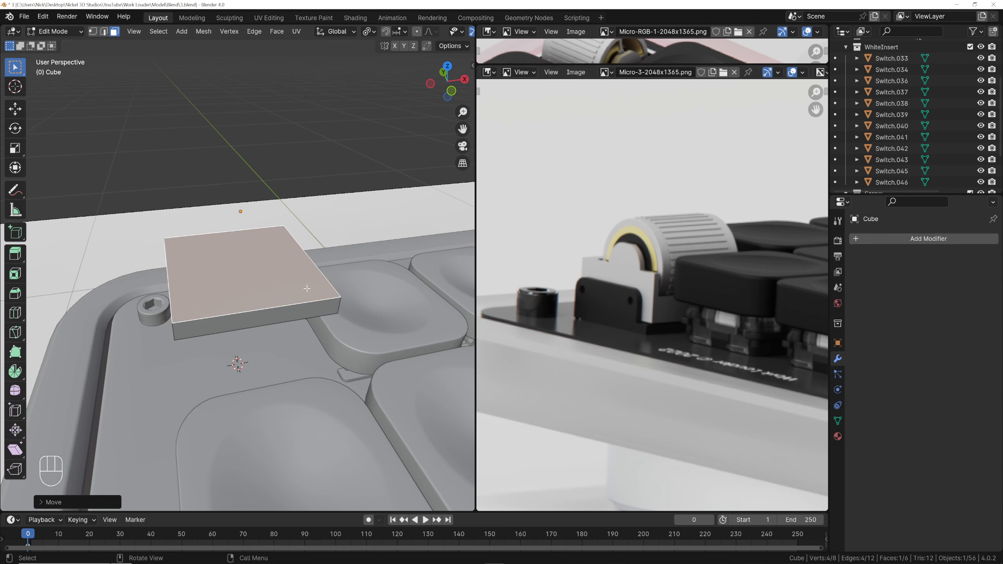
pyautogui.moveTo(230, 292); pyautogui.dragTo(278, 285, button='middle')
pyautogui.hotkey('ctrl', 'r')
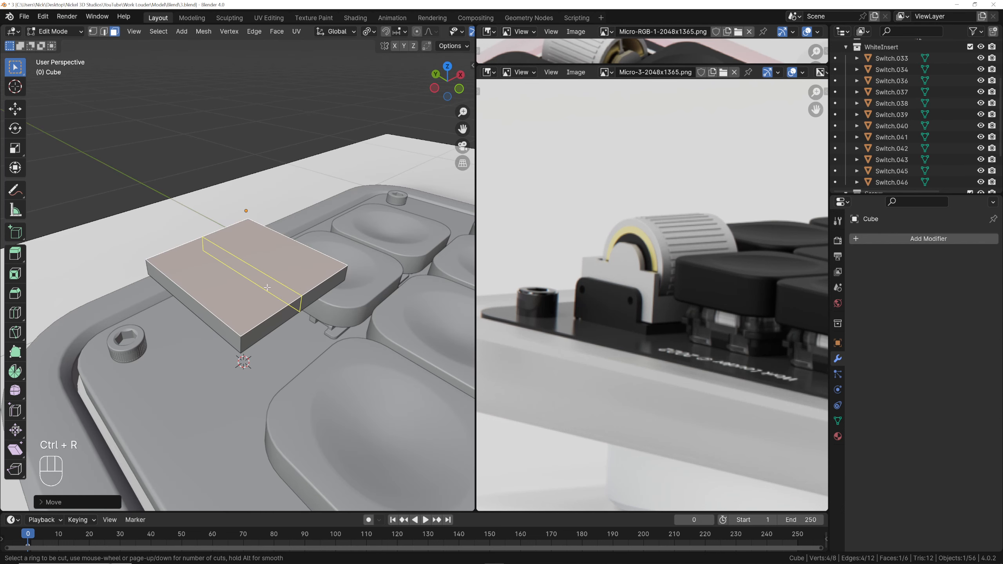
pyautogui.click(221, 302)
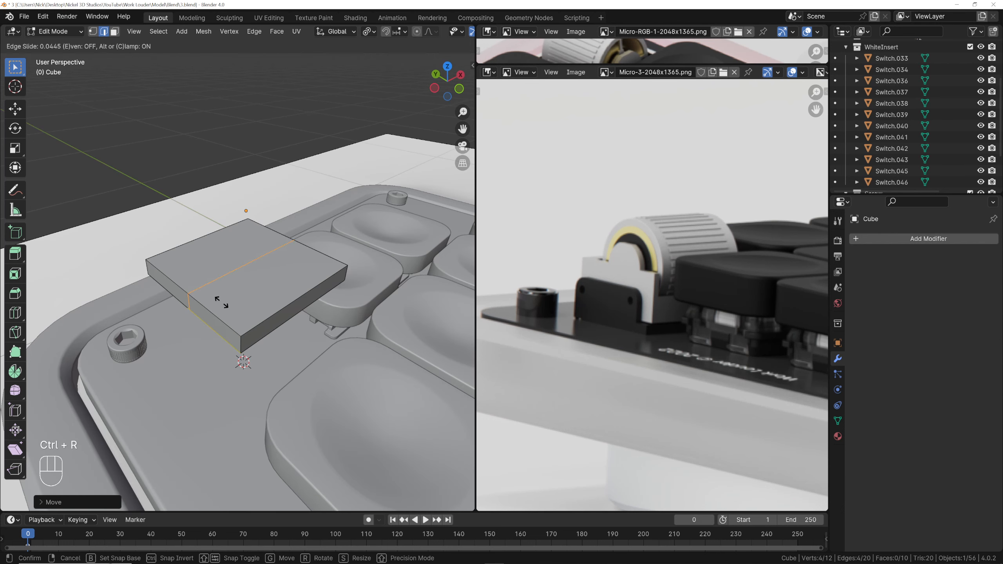
pyautogui.click(267, 327)
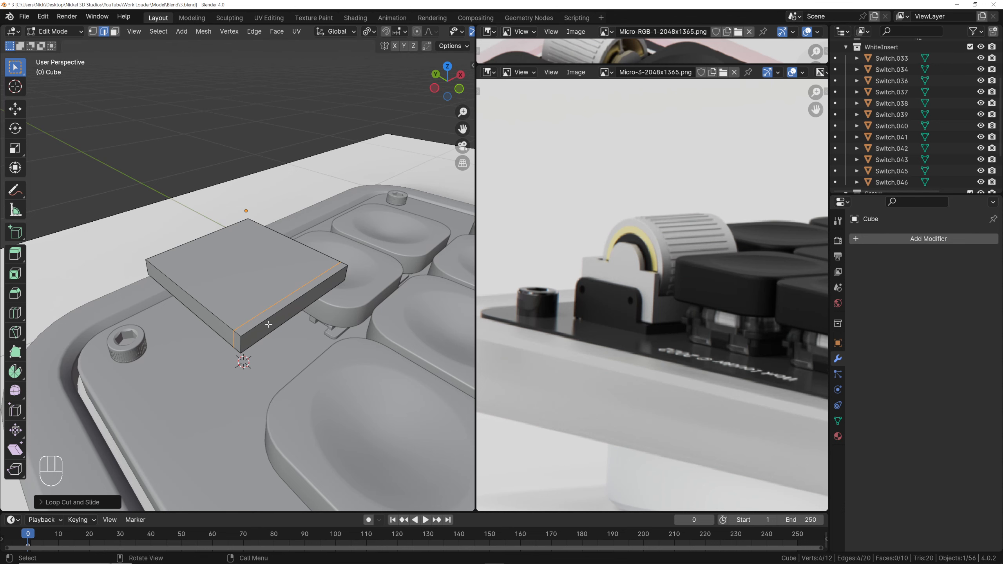
# Add a centred loop cut running along Y through the slab and bevel it outward, leaving a narrow strip along each side edge
pyautogui.hotkey('ctrl', 'r')
pyautogui.click(272, 285)
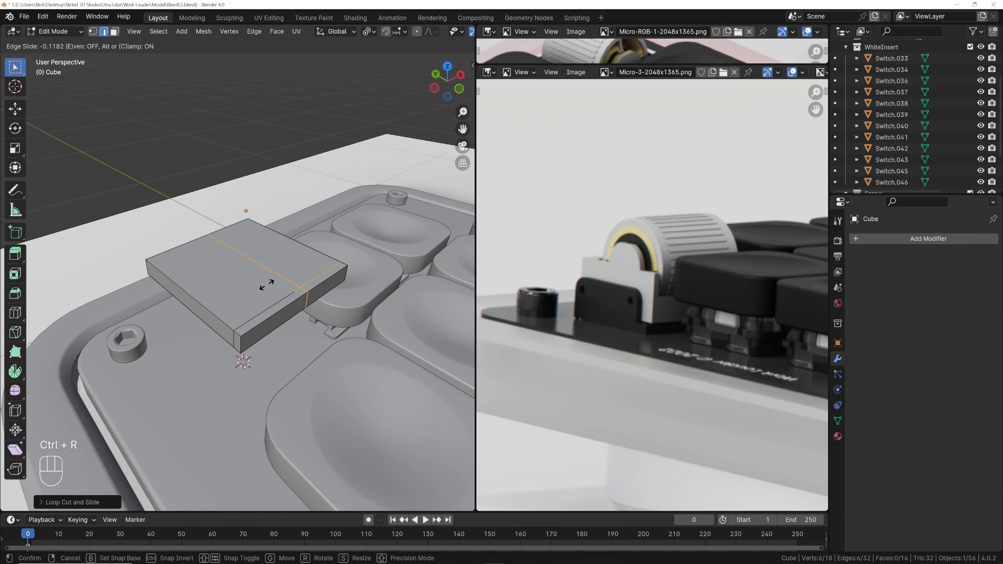
pyautogui.press('Escape')
pyautogui.press('`')
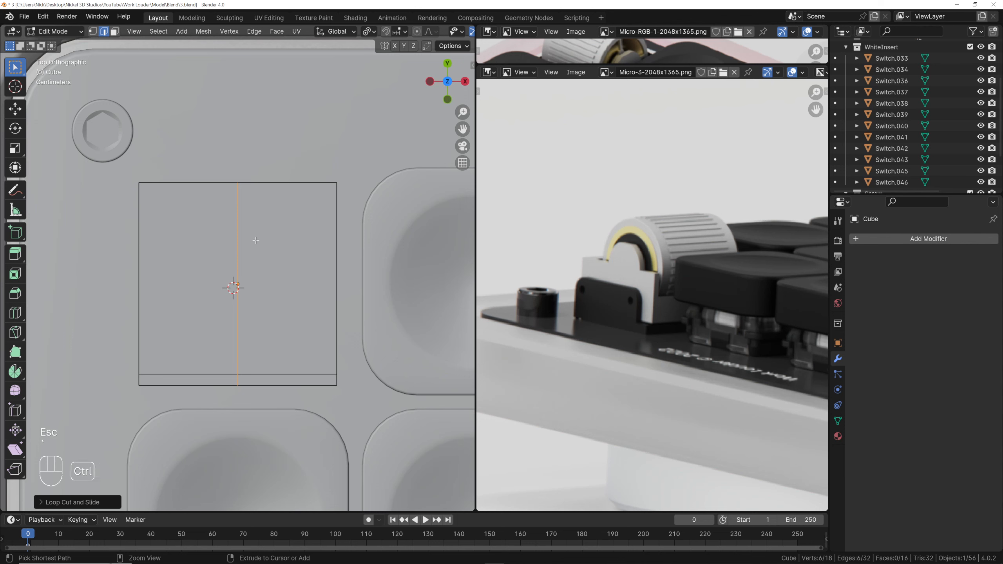
pyautogui.hotkey('ctrl', 'b')
pyautogui.press('shift')
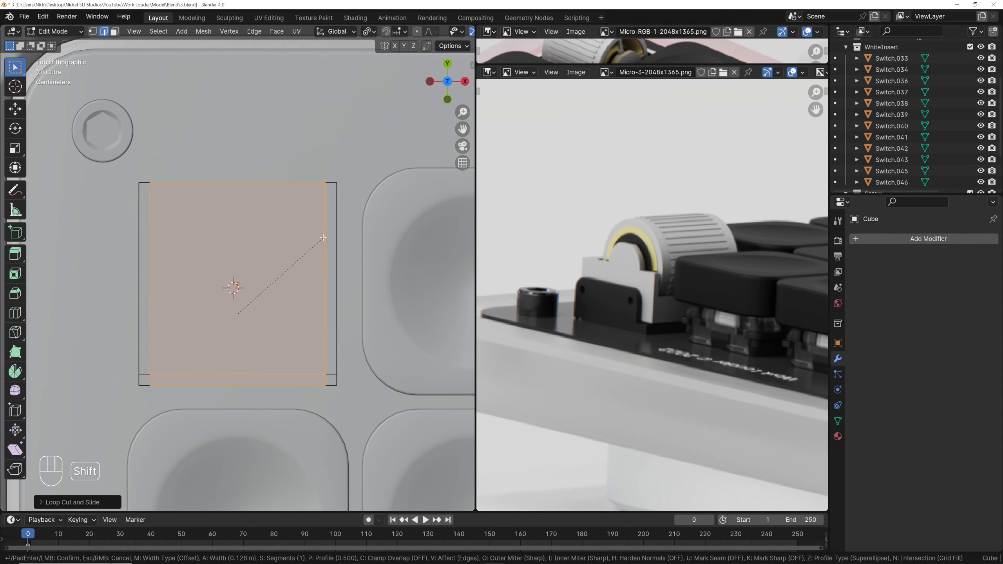
pyautogui.click(322, 238)
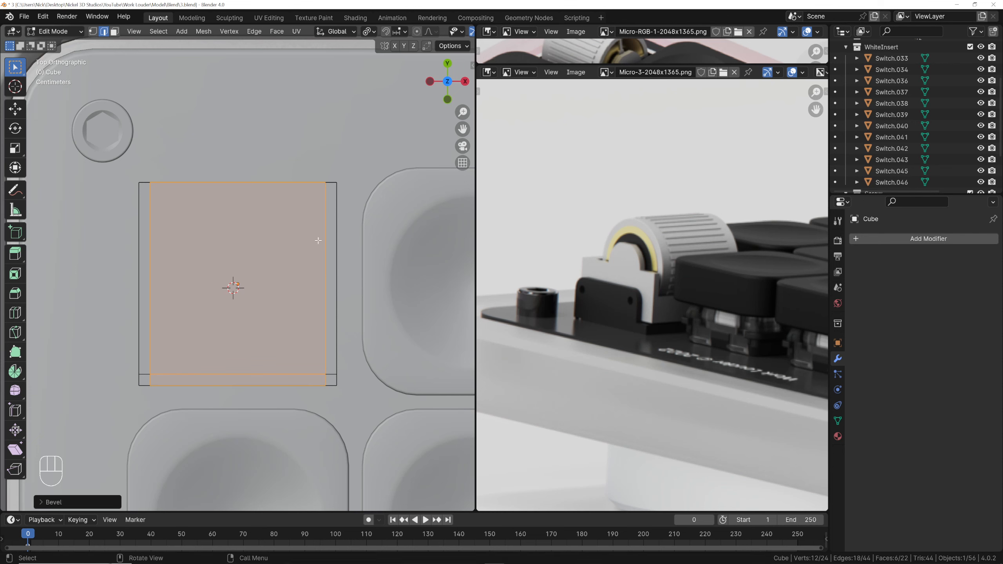
pyautogui.hotkey('ctrl', 'r')
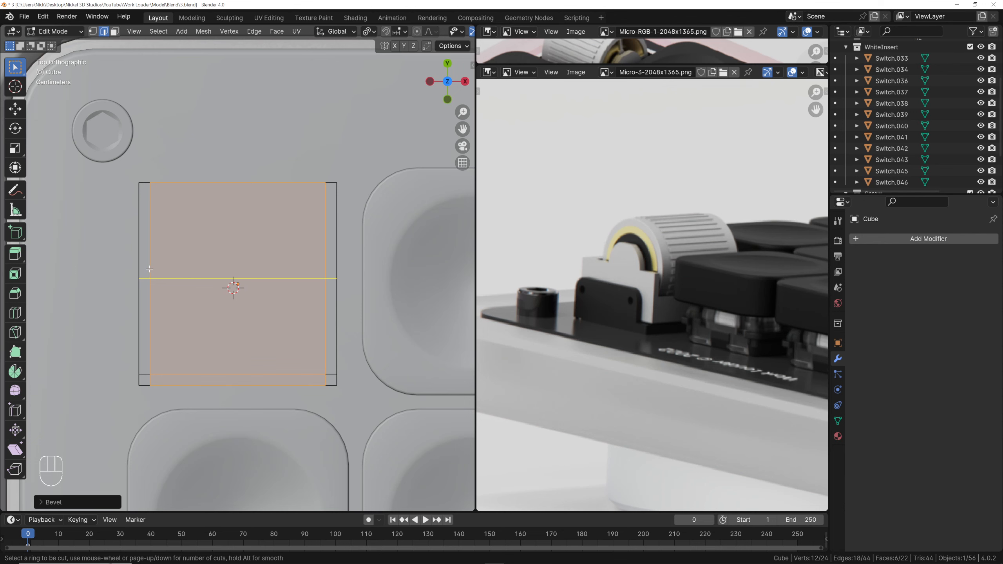
pyautogui.press('Tab')
pyautogui.press('Tab')
# Extrude the two narrow side strips on the slab's top upward along their normals by about 0.05 m to form walls
pyautogui.moveTo(183, 236); pyautogui.dragTo(230, 261, button='middle')
pyautogui.scroll(2, 230, 261)
pyautogui.press('3')
pyautogui.click(181, 310)
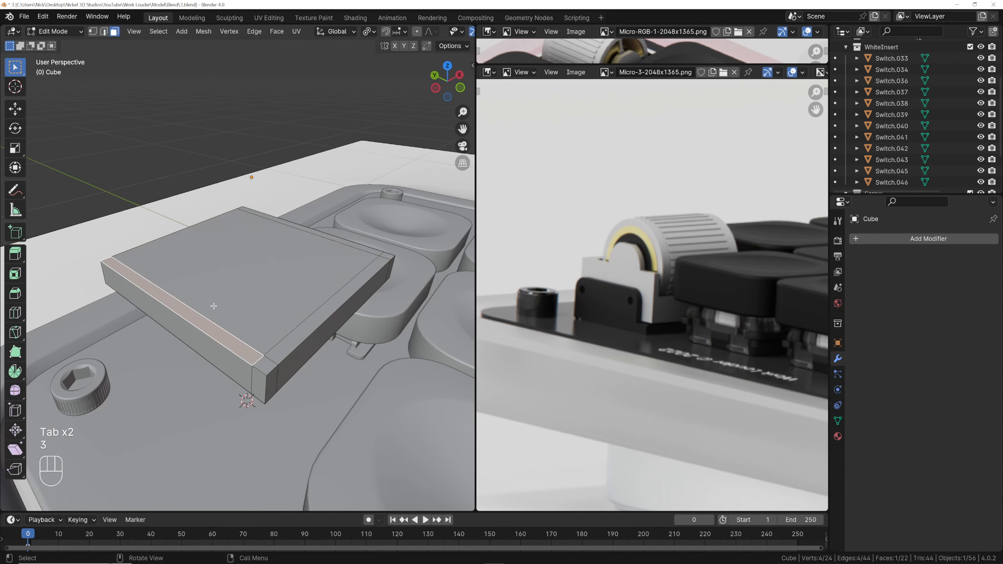
pyautogui.keyDown('shift'); pyautogui.click(310, 232); pyautogui.keyUp('shift')
pyautogui.moveTo(310, 232); pyautogui.dragTo(322, 226, button='middle')
pyautogui.hotkey('alt', 'e')
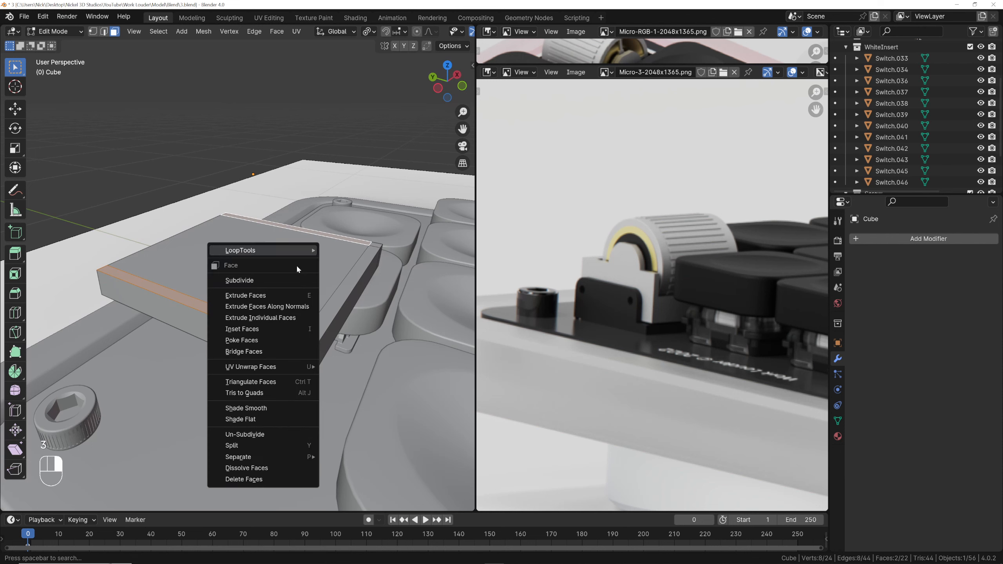
pyautogui.click(292, 307)
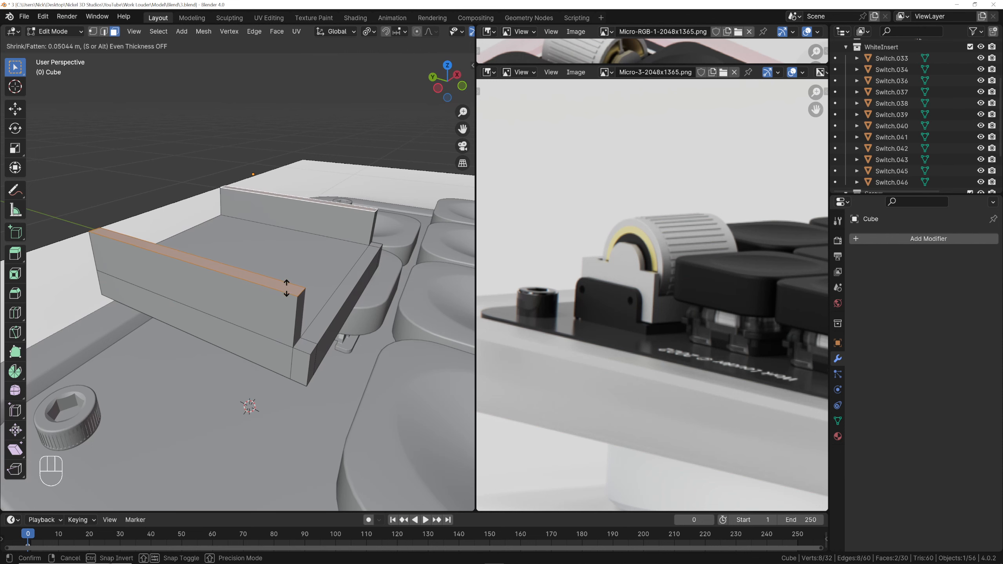
pyautogui.click(243, 340)
# Round the upper corners of both side walls with an edge bevel about 0.038 m wide and 7 segments
pyautogui.moveTo(243, 339); pyautogui.dragTo(327, 254, button='middle')
pyautogui.press('2')
pyautogui.click(207, 248)
pyautogui.keyDown('shift'); pyautogui.click(216, 273); pyautogui.keyUp('shift')
pyautogui.keyDown('shift'); pyautogui.click(319, 281); pyautogui.keyUp('shift')
pyautogui.scroll(2, 256, 256)
pyautogui.scroll(2, 328, 254)
pyautogui.moveTo(222, 204); pyautogui.dragTo(273, 188, button='middle')
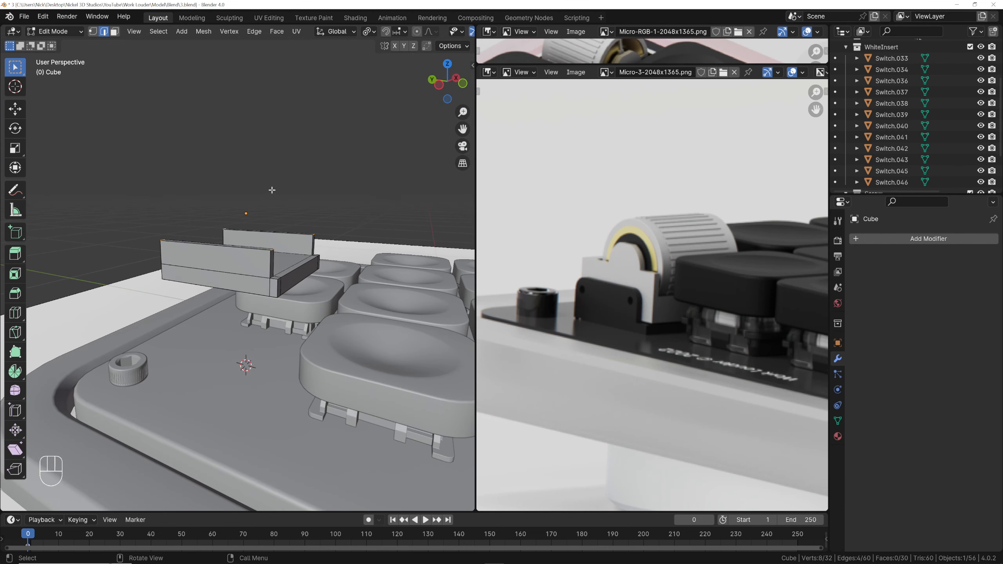
pyautogui.hotkey('ctrl', 'b')
pyautogui.scroll(3, 286, 188)
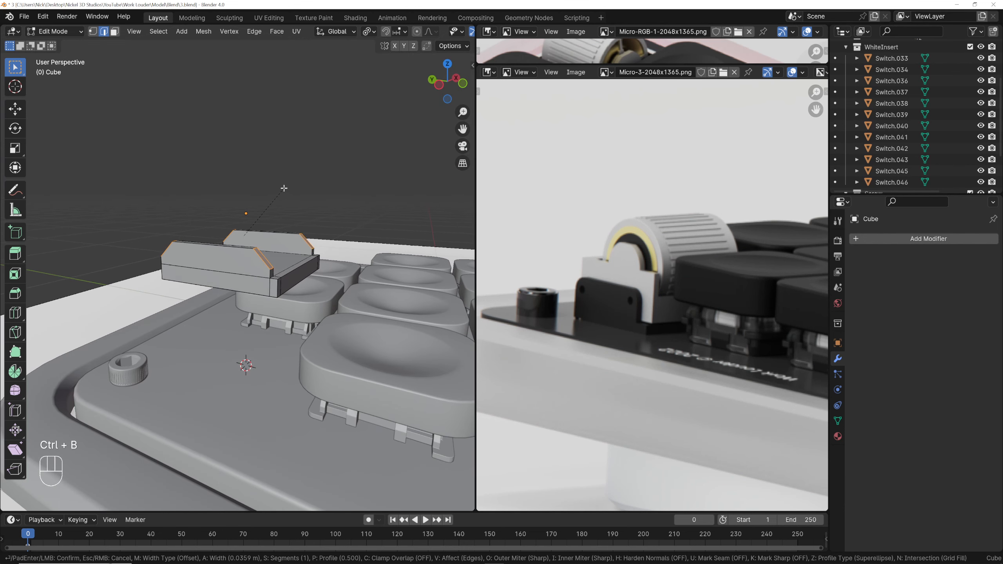
pyautogui.click(284, 187)
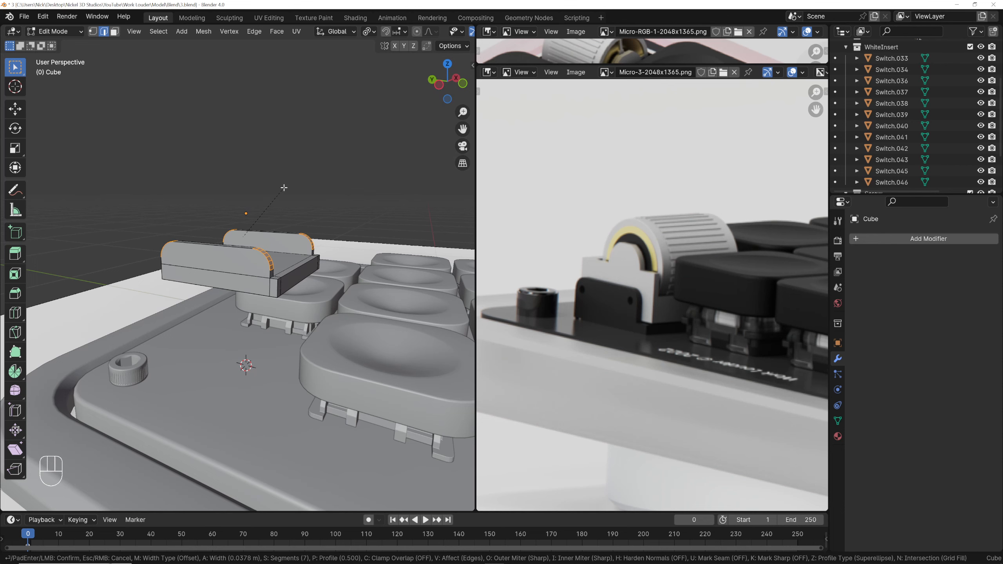
# Raise the rounded tops of both walls slightly along Z using X-ray in the right view, and return to Object Mode
pyautogui.press('`')
pyautogui.click(349, 198)
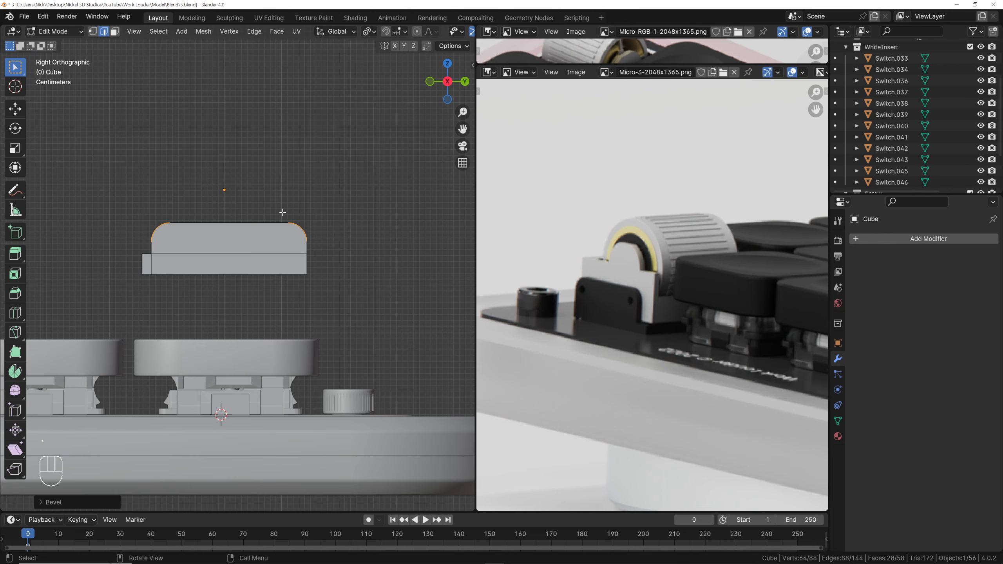
pyautogui.press('1')
pyautogui.hotkey('alt', 'z')
pyautogui.moveTo(112, 194); pyautogui.dragTo(324, 249)
pyautogui.press('g')
pyautogui.press('z')
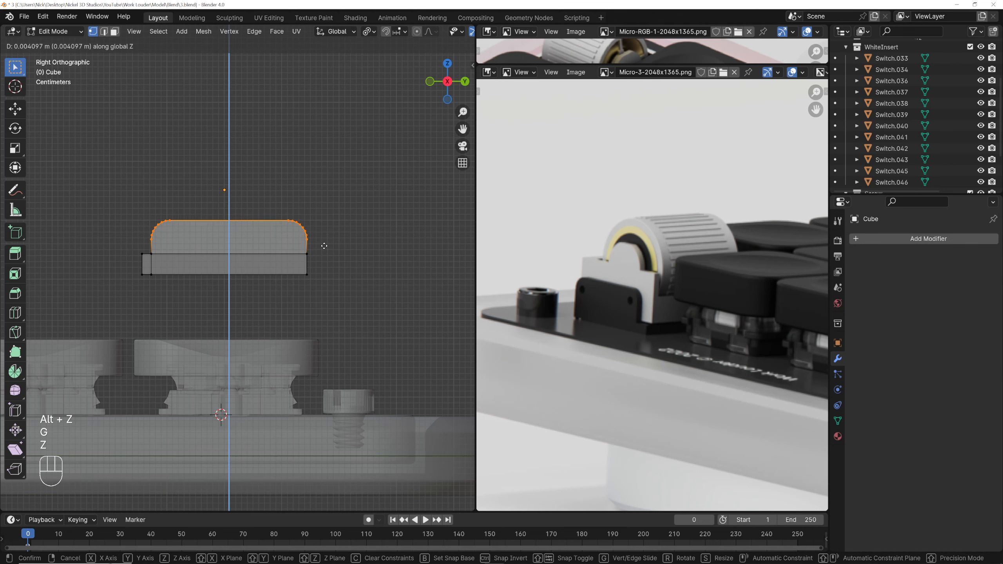
pyautogui.click(324, 241)
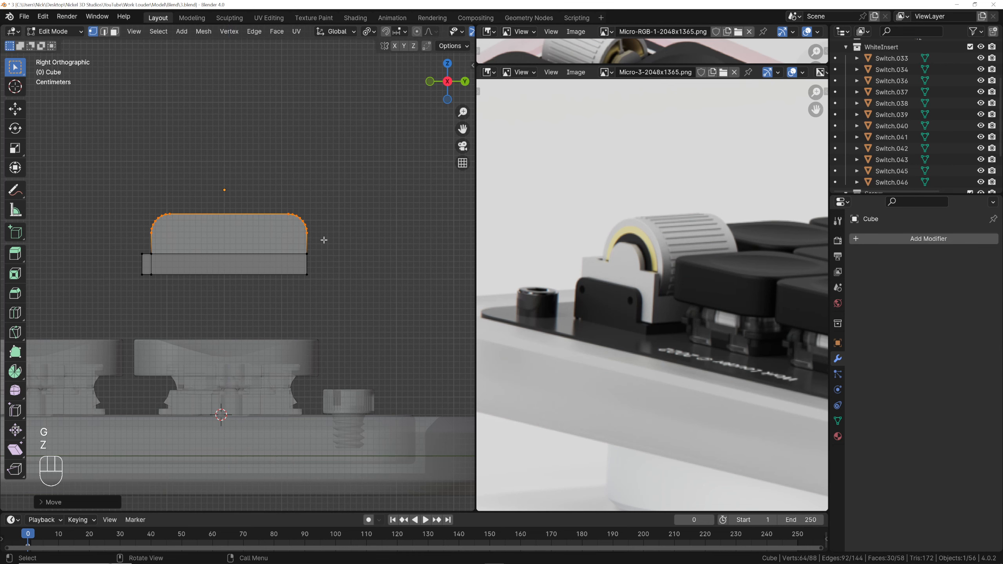
pyautogui.scroll(-3, 295, 256)
pyautogui.hotkey('alt', 'z')
pyautogui.moveTo(295, 255); pyautogui.dragTo(414, 263, button='middle')
pyautogui.press('Tab')
pyautogui.scroll(2, 282, 247)
pyautogui.scroll(4, 254, 270)
pyautogui.scroll(-3, 238, 264)
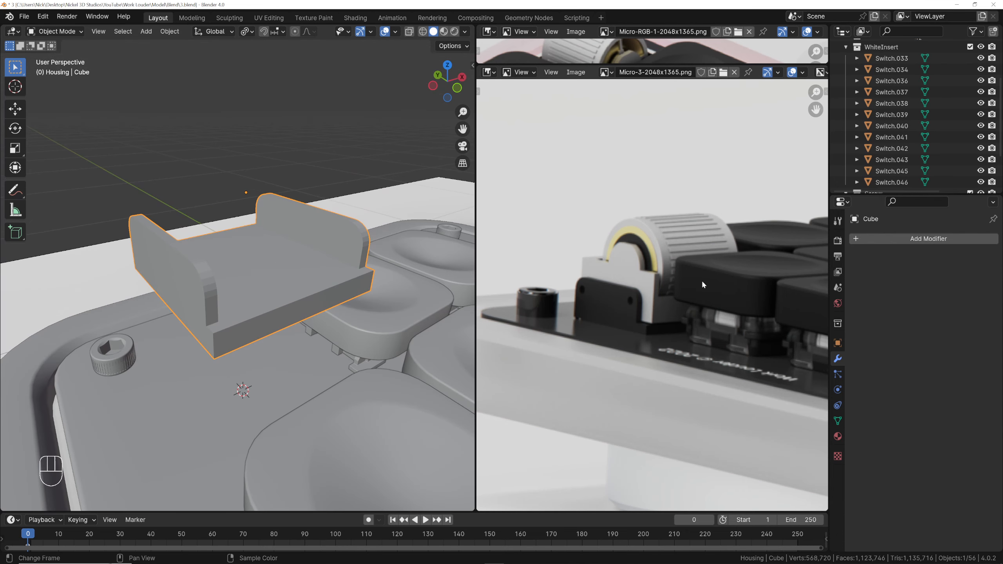
pyautogui.click(859, 240)
pyautogui.write('b')
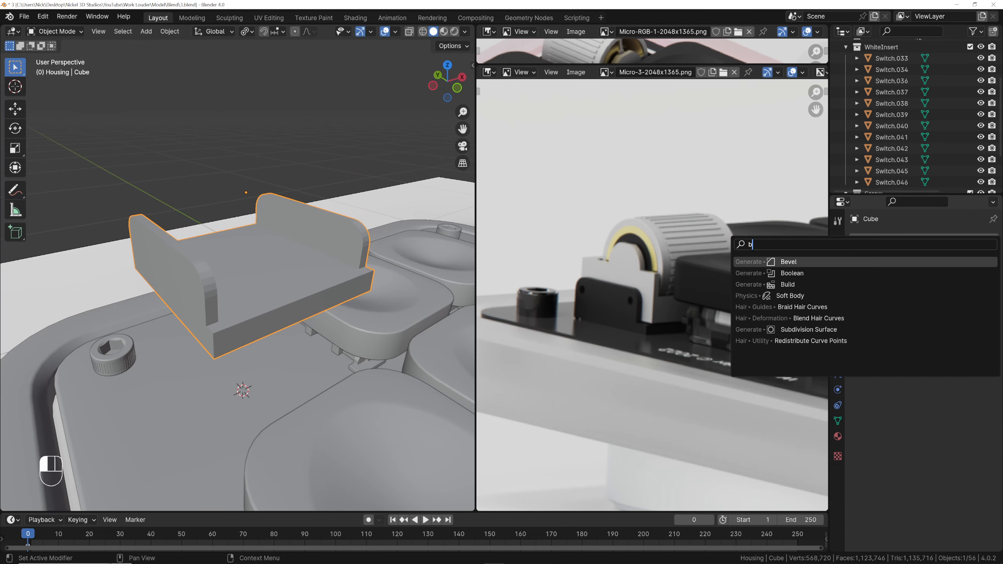
pyautogui.press('Escape')
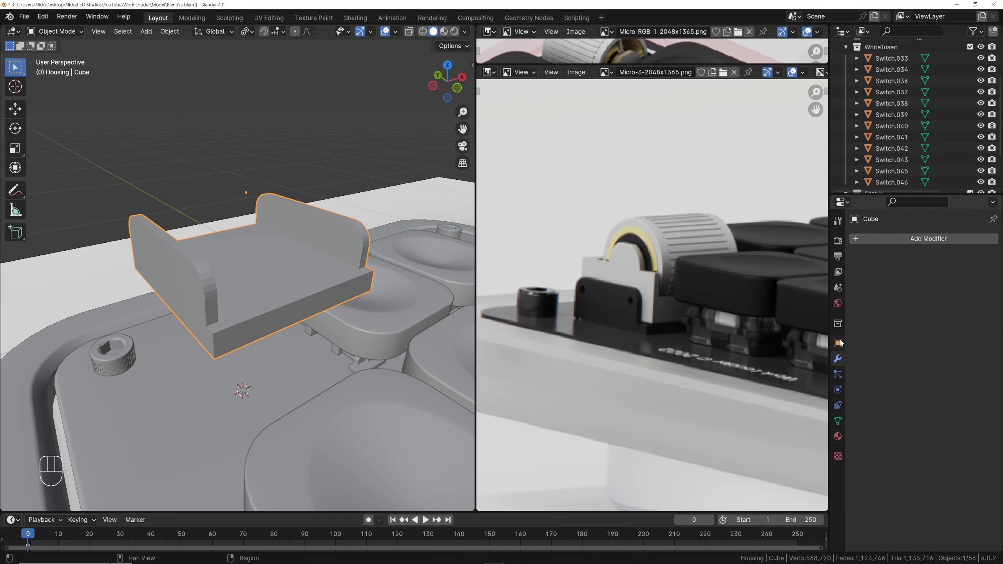
# Add a Bevel modifier to the bracket with an amount of 0.002 m and 3 segments
pyautogui.click(876, 241)
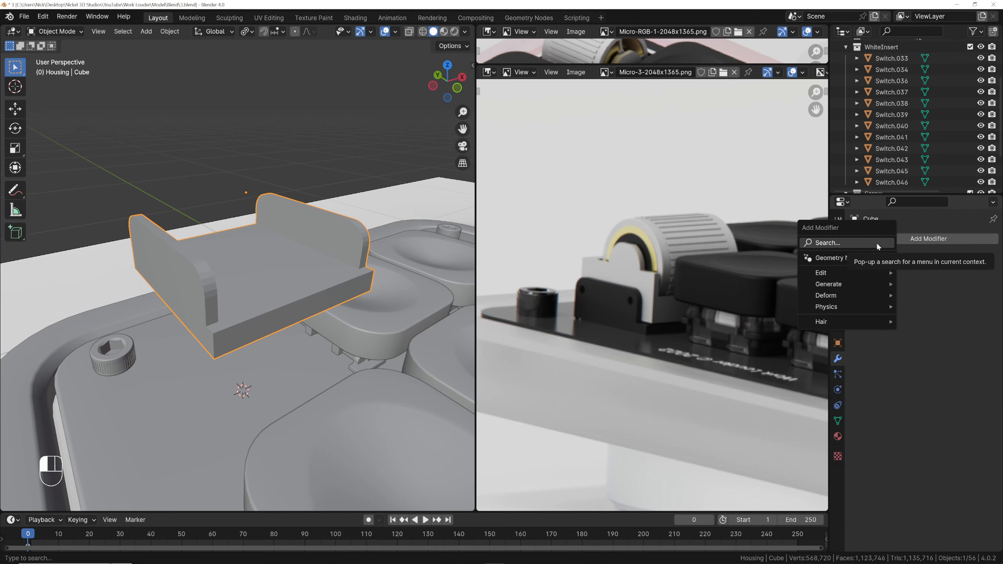
pyautogui.write('b')
pyautogui.click(838, 265)
pyautogui.scroll(1, 253, 289)
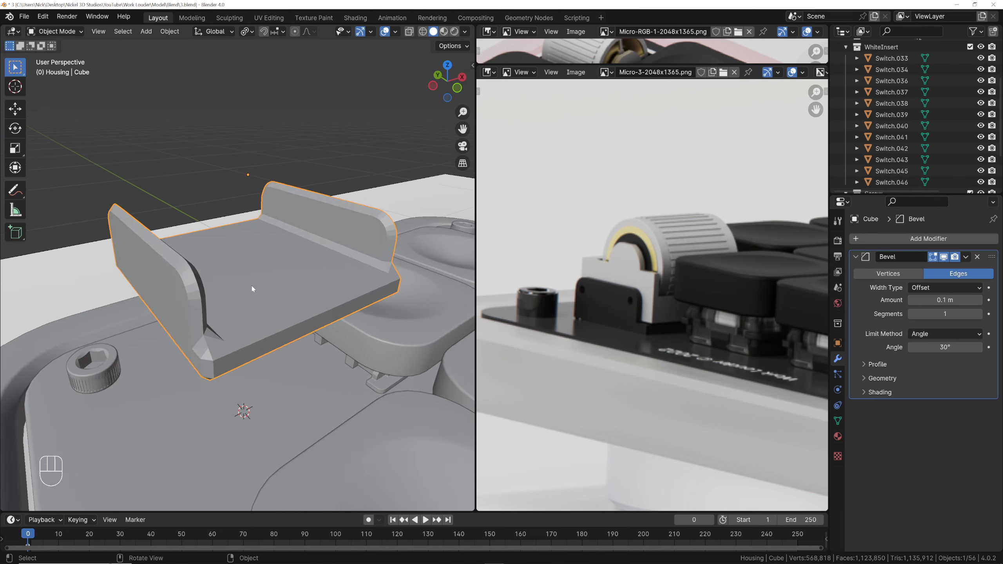
pyautogui.moveTo(253, 289)
pyautogui.mouseDown(button='middle')
pyautogui.moveTo(168, 315)
pyautogui.moveTo(253, 284)
pyautogui.mouseUp(button='middle')
pyautogui.scroll(2, 246, 281)
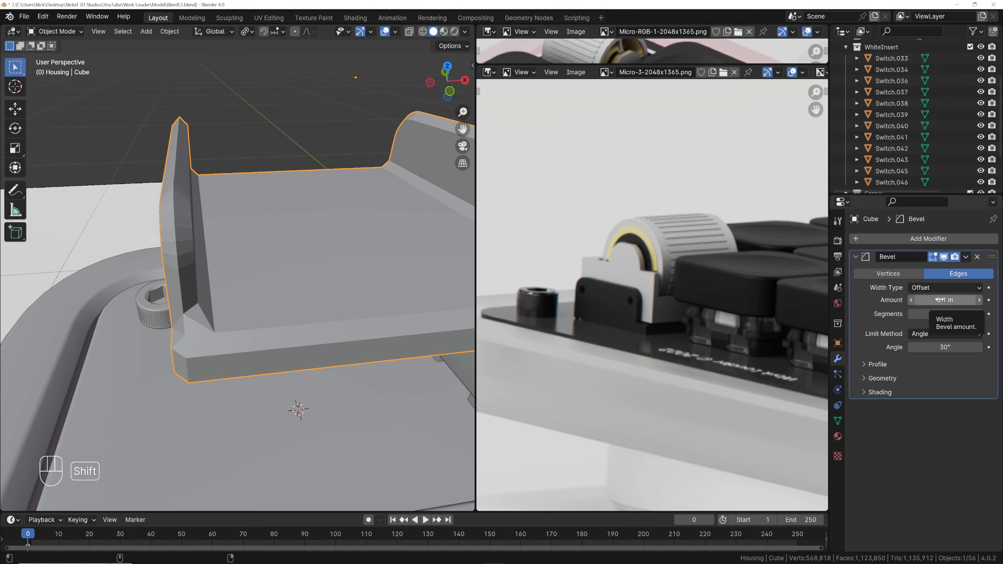
pyautogui.keyDown('shift'); pyautogui.moveTo(945, 301); pyautogui.dragTo(930, 301); pyautogui.keyUp('shift')
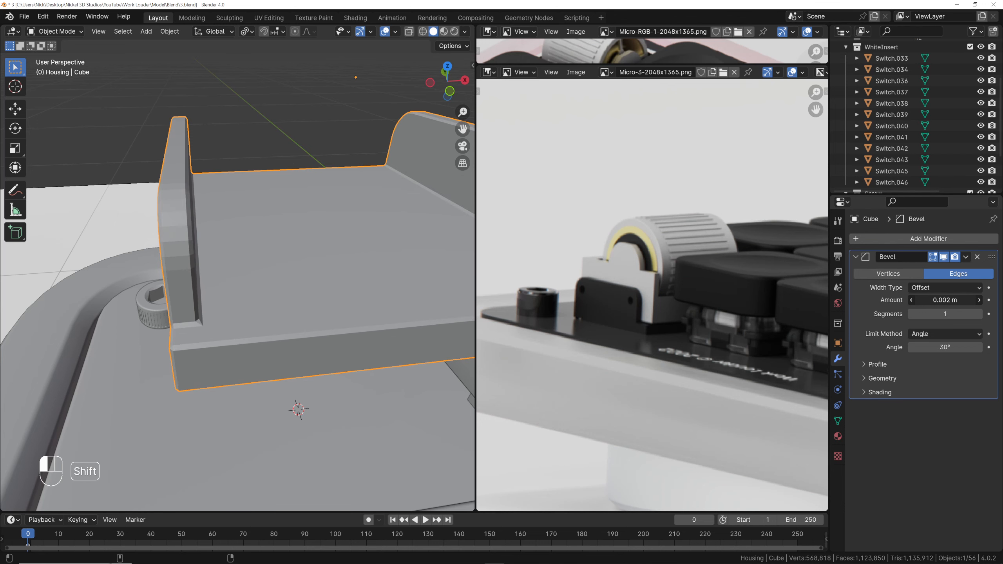
pyautogui.click(979, 314)
pyautogui.click(979, 314)
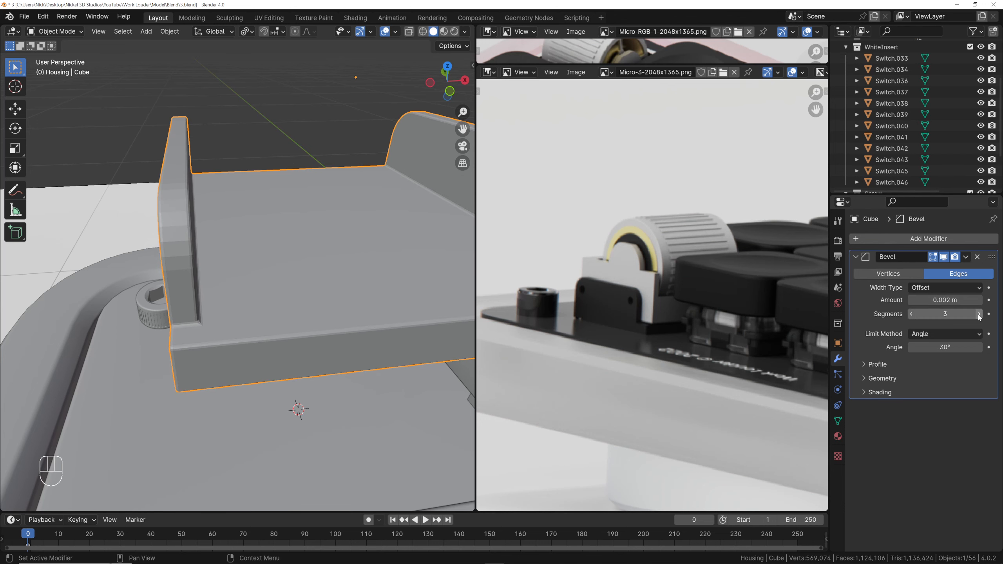
# Apply smooth shading to the bracket
pyautogui.scroll(-3, 150, 245)
pyautogui.moveTo(150, 245); pyautogui.dragTo(246, 216, button='middle')
pyautogui.rightClick(246, 216)
pyautogui.moveTo(246, 216)
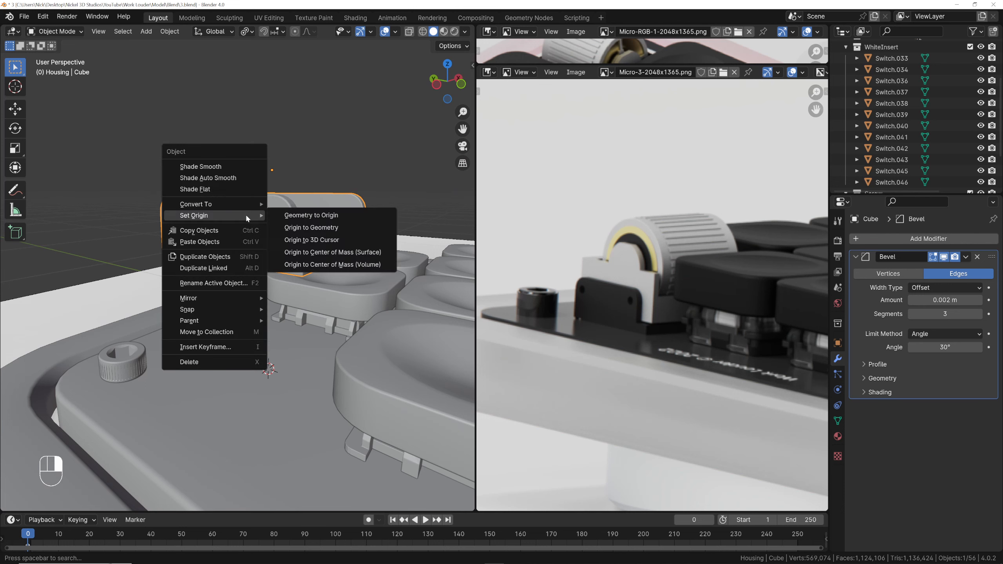
pyautogui.click(241, 173)
pyautogui.moveTo(242, 179); pyautogui.dragTo(309, 189, button='middle')
pyautogui.click(233, 193)
# Lower the bracket along Z down to the plate between the corner screw and the keycaps
pyautogui.press('`')
pyautogui.click(294, 129)
pyautogui.scroll(-3, 288, 166)
pyautogui.moveTo(280, 221); pyautogui.dragTo(301, 200, button='middle')
pyautogui.click(319, 235)
pyautogui.press('g')
pyautogui.press('z')
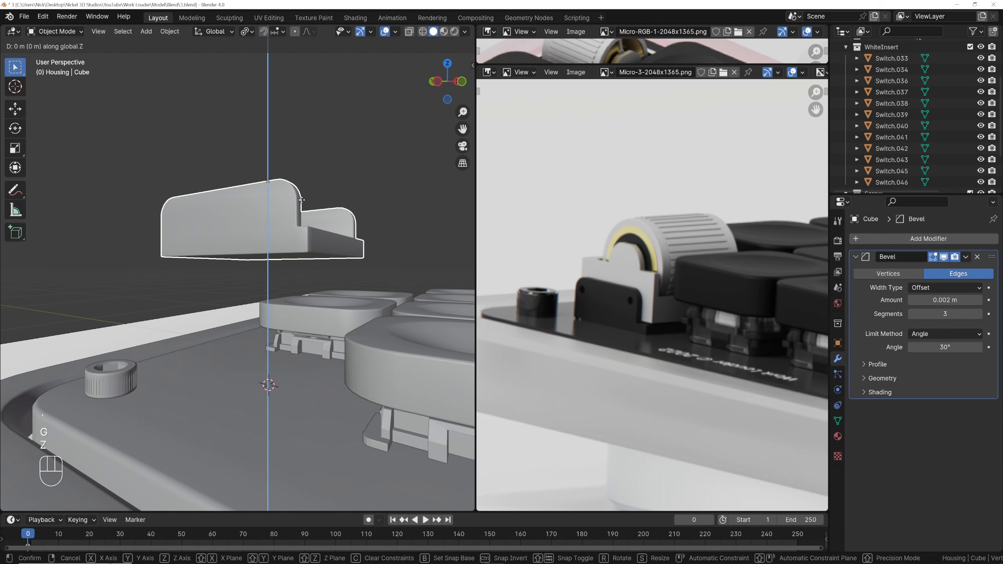
pyautogui.click(330, 475)
# Fine-tune the bracket's height with a small downward move along Z so its base rests on the plate
pyautogui.scroll(3, 329, 435)
pyautogui.keyDown('shift'); pyautogui.moveTo(329, 434); pyautogui.dragTo(287, 180, button='middle'); pyautogui.keyUp('shift')
pyautogui.moveTo(291, 231); pyautogui.dragTo(281, 257, button='middle')
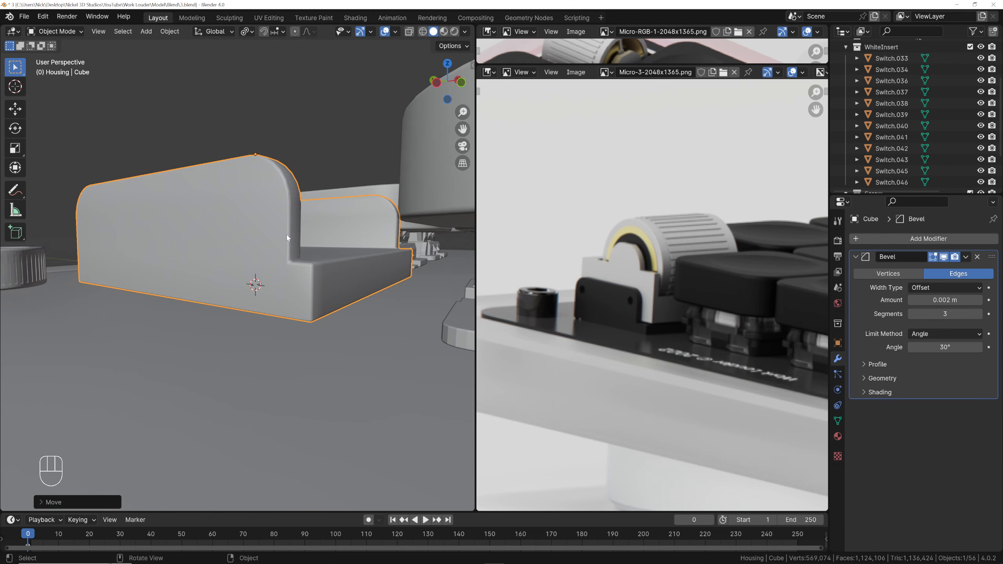
pyautogui.press('g')
pyautogui.press('z')
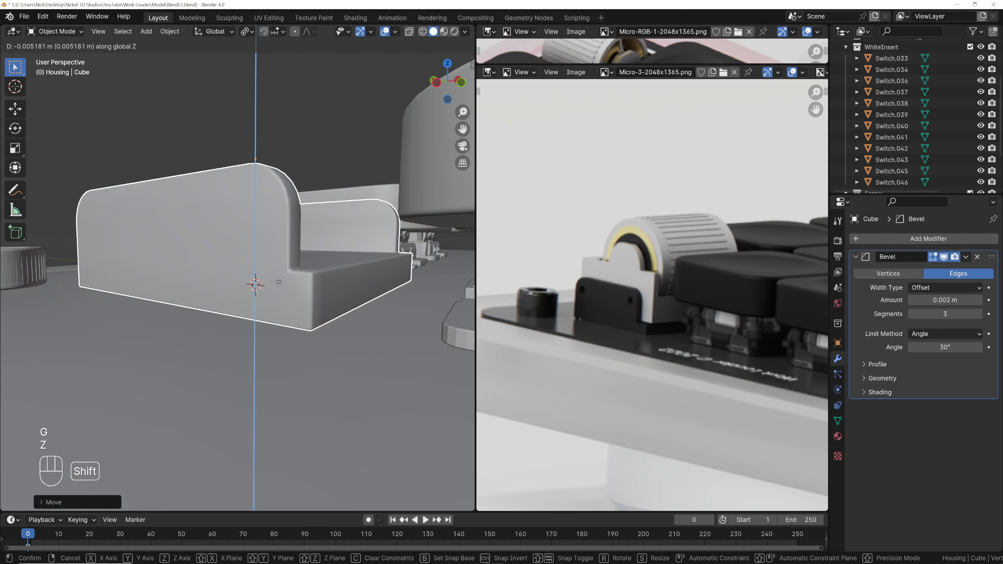
pyautogui.click(275, 277)
pyautogui.scroll(-5, 275, 277)
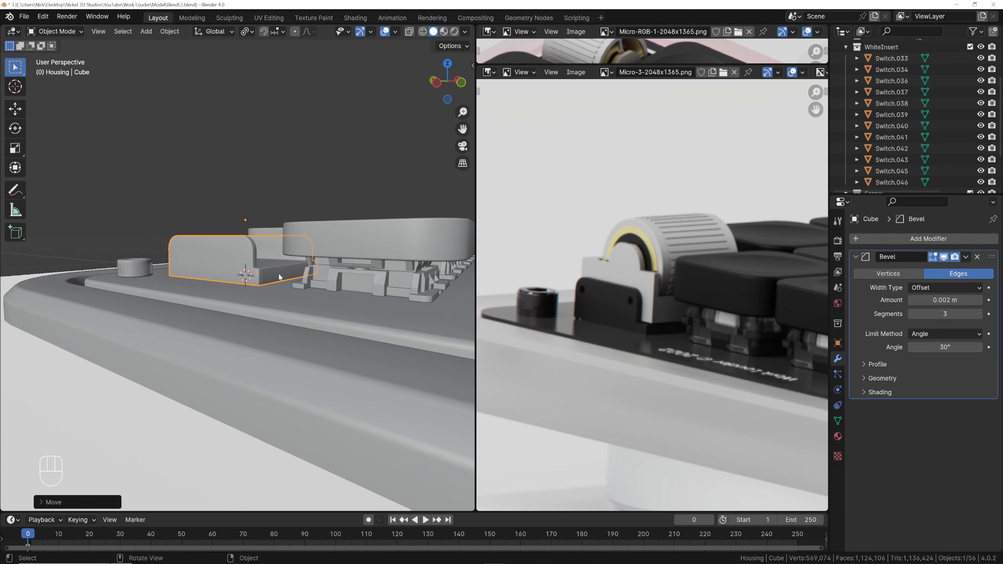
# Snap the 3D cursor to the bracket's origin in the top view
pyautogui.moveTo(275, 276); pyautogui.dragTo(251, 316, button='middle')
pyautogui.click(237, 170)
pyautogui.moveTo(378, 261); pyautogui.dragTo(338, 287, button='middle')
pyautogui.press('`')
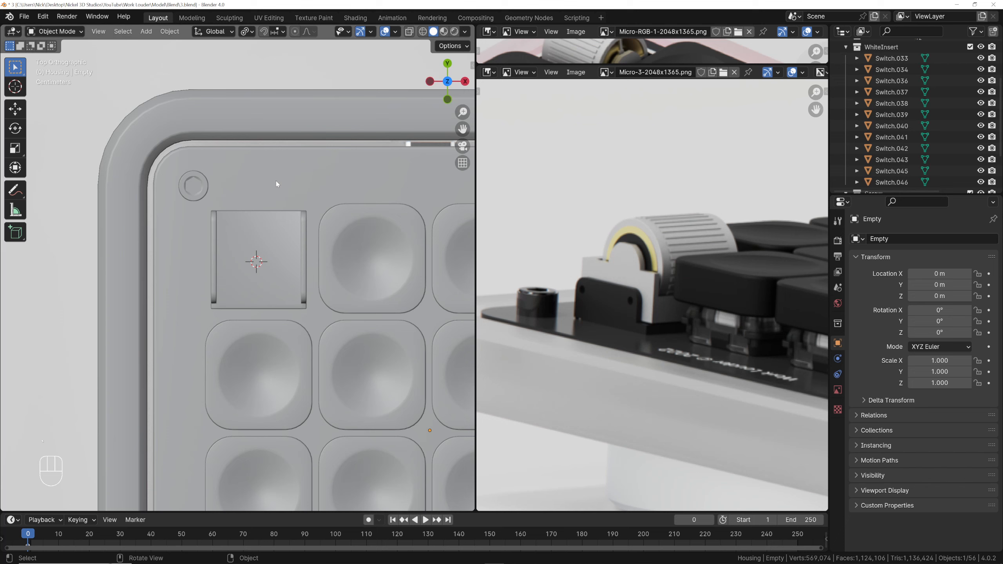
pyautogui.scroll(2, 279, 211)
pyautogui.click(281, 215)
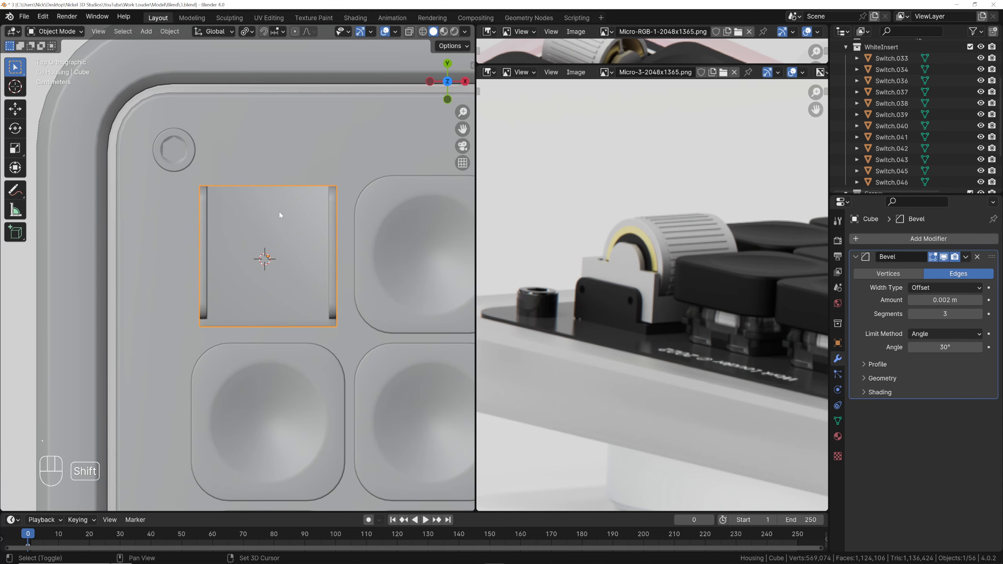
pyautogui.hotkey('shift', 's')
pyautogui.click(262, 259)
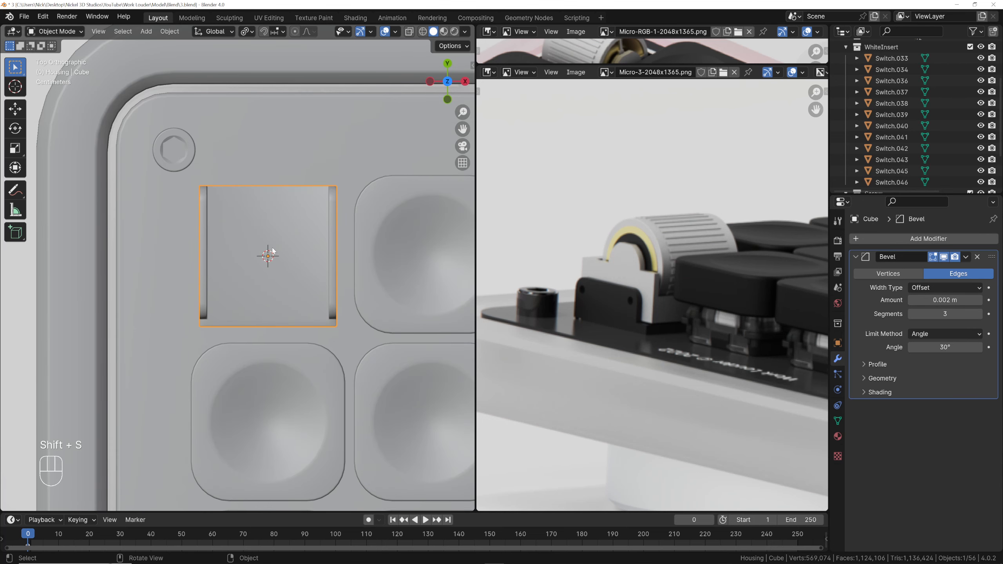
# Add a new cube at the 3D cursor and scale it down in Edit Mode to fit within the bracket's footprint
pyautogui.moveTo(273, 251); pyautogui.dragTo(299, 209, button='middle')
pyautogui.hotkey('shift', 'a')
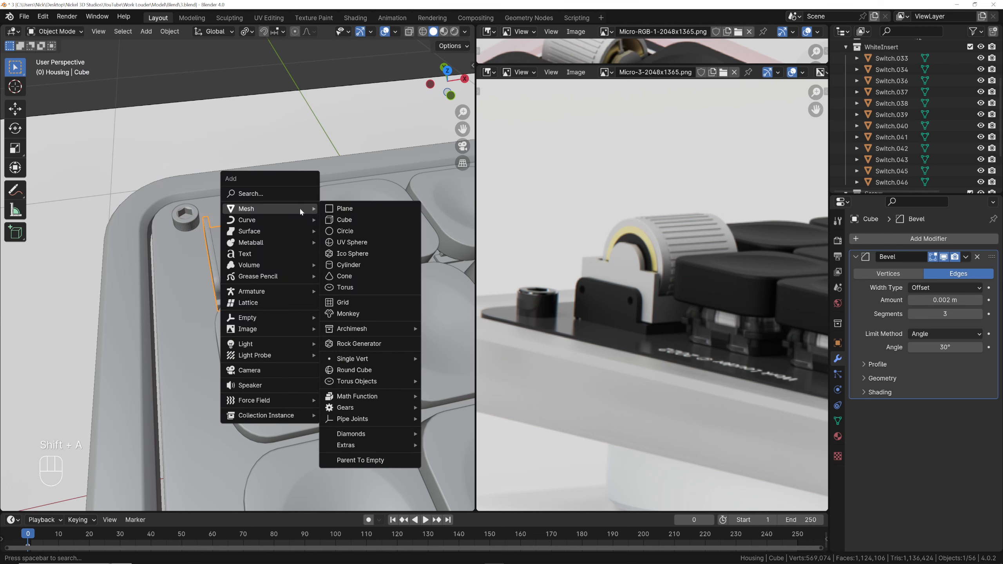
pyautogui.click(349, 221)
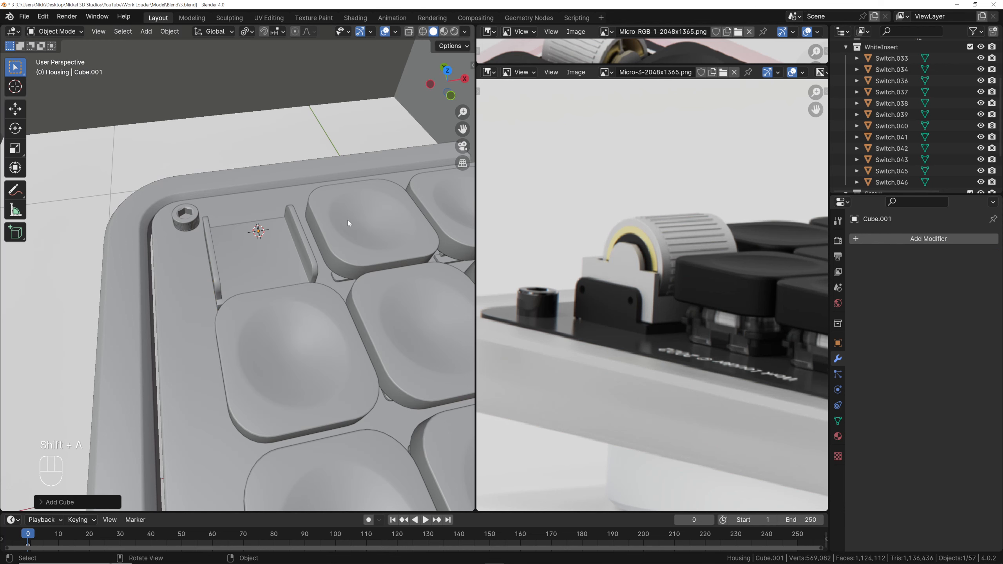
pyautogui.press('KP_7')
pyautogui.scroll(-2, 338, 214)
pyautogui.scroll(1, 356, 220)
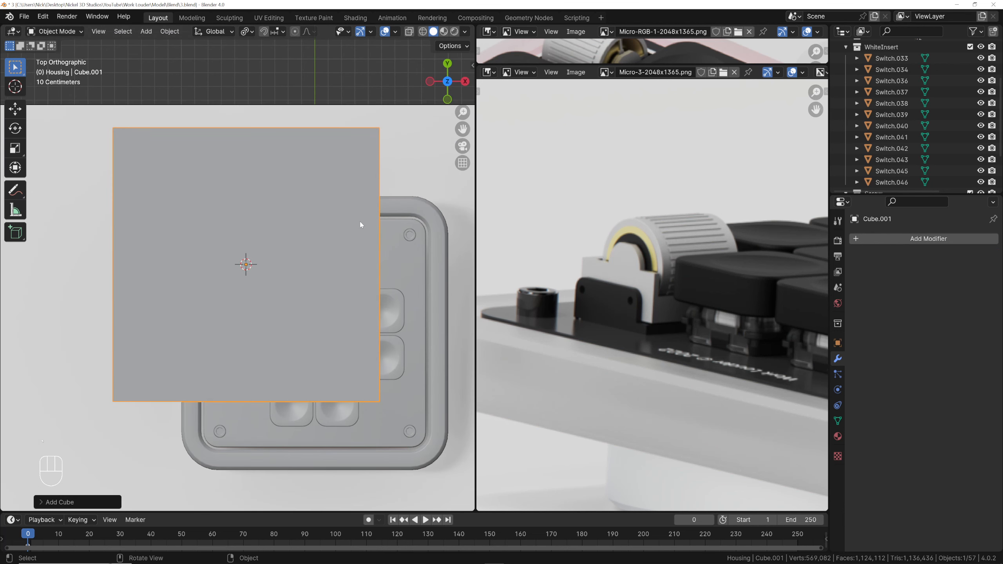
pyautogui.press('Tab')
pyautogui.press('s')
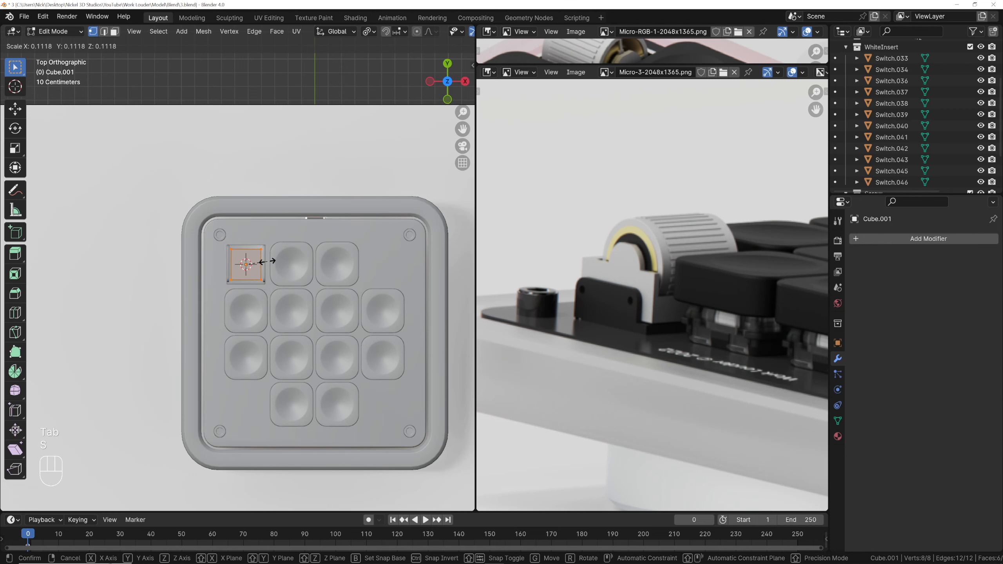
pyautogui.click(268, 261)
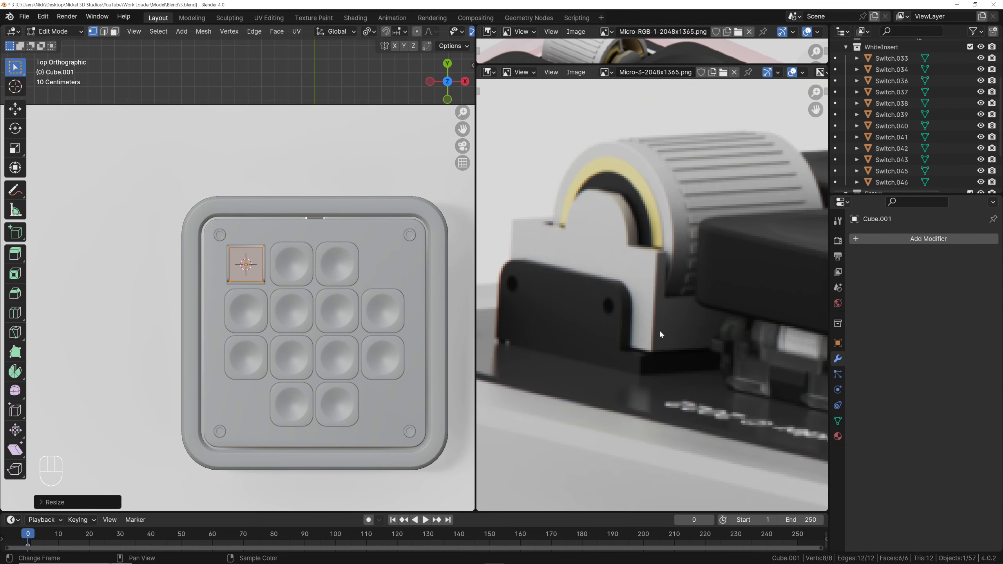
# Move the cube's side face nearest the adjacent keycap slightly outward along Y to meet the bracket's end
pyautogui.moveTo(265, 256)
pyautogui.mouseDown(button='middle')
pyautogui.moveTo(244, 233)
pyautogui.moveTo(272, 245)
pyautogui.mouseUp(button='middle')
pyautogui.scroll(3, 272, 245)
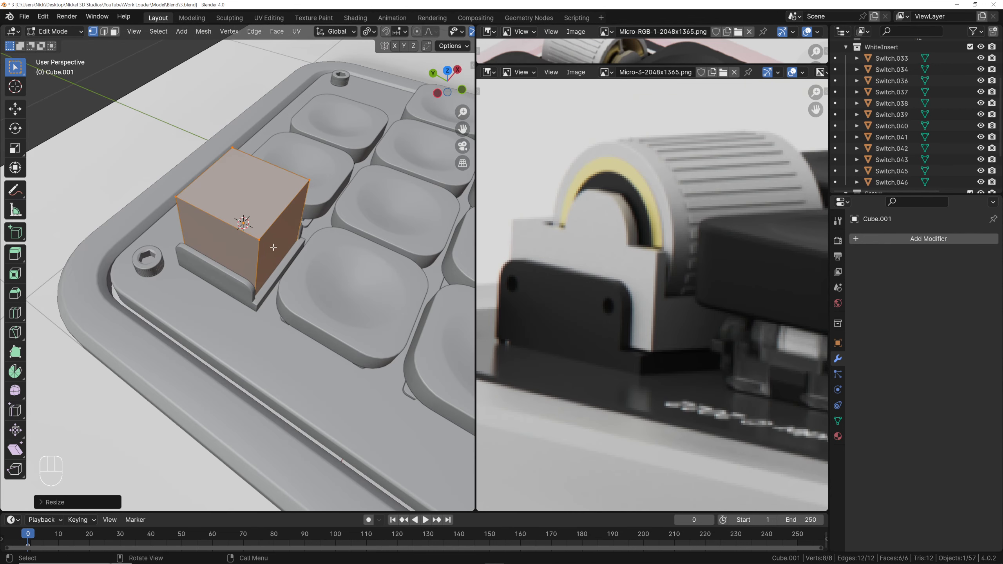
pyautogui.press('3')
pyautogui.click(280, 248)
pyautogui.press('g')
pyautogui.press('y')
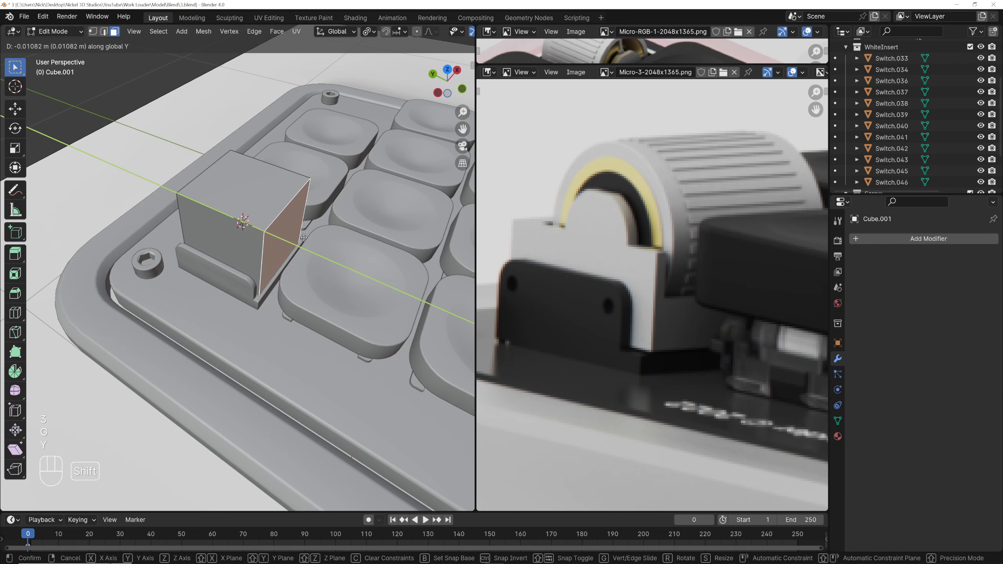
pyautogui.click(333, 241)
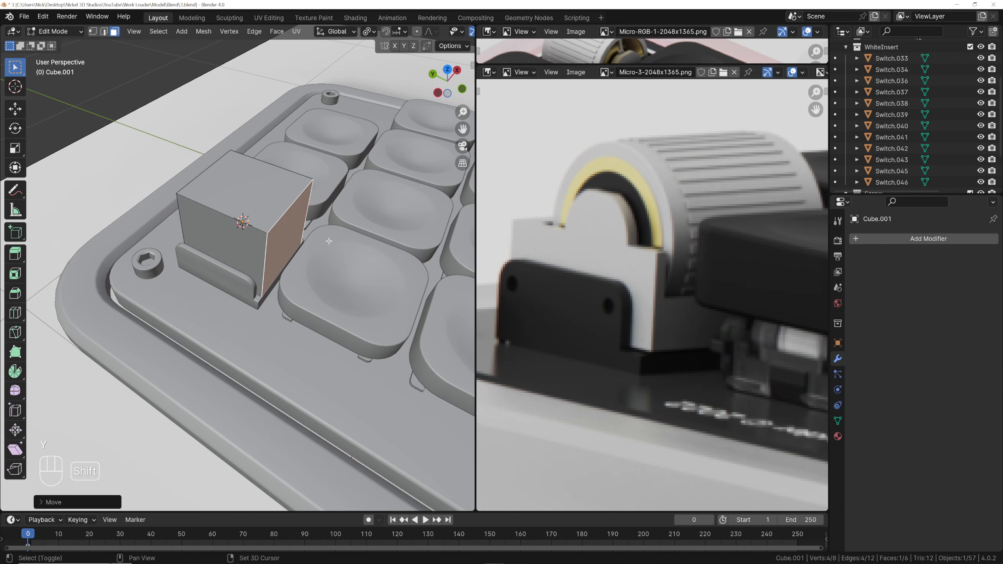
# Scale the whole cube down slightly along Z so its base sits at the bracket's floor
pyautogui.moveTo(332, 240); pyautogui.dragTo(306, 190, button='middle')
pyautogui.scroll(5, 312, 220)
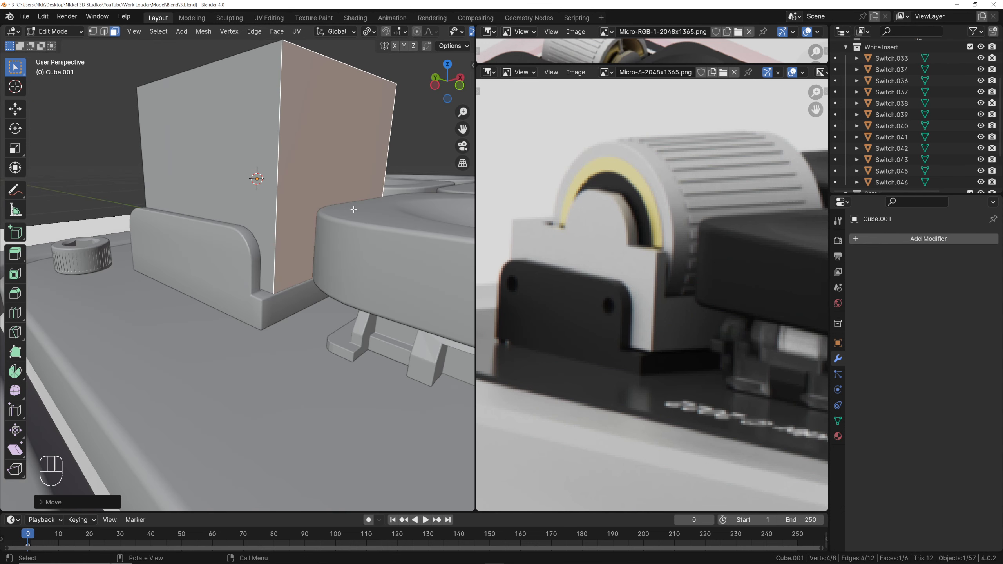
pyautogui.press('a')
pyautogui.press('s')
pyautogui.press('z')
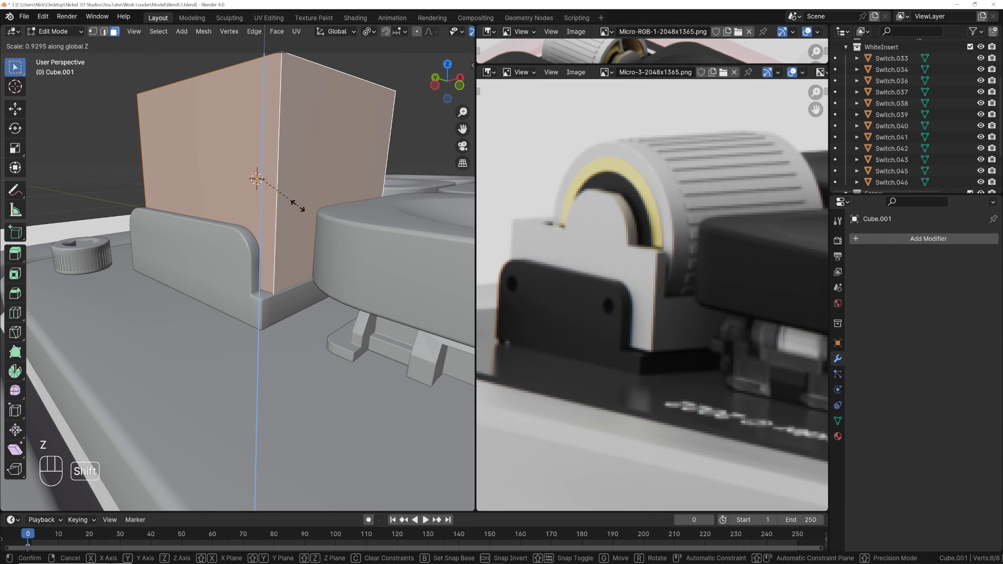
pyautogui.keyDown('shift'); pyautogui.click(240, 209); pyautogui.keyUp('shift')
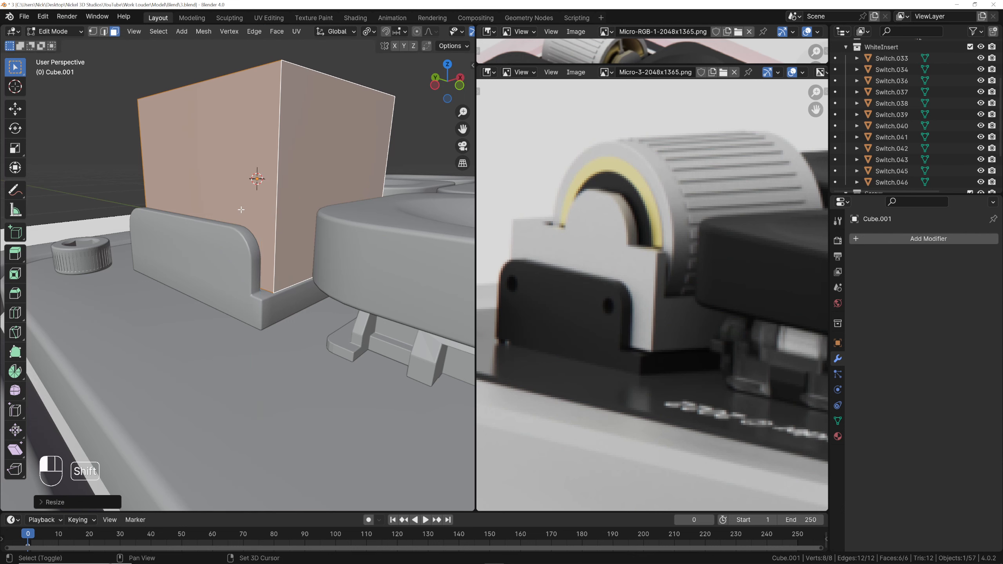
# Lower the cube's top face along Z to a height just above the bracket's side walls
pyautogui.scroll(-4, 241, 208)
pyautogui.moveTo(242, 209)
pyautogui.mouseDown(button='middle')
pyautogui.moveTo(301, 206)
pyautogui.moveTo(255, 195)
pyautogui.mouseUp(button='middle')
pyautogui.click(255, 195)
pyautogui.moveTo(316, 206); pyautogui.dragTo(340, 188, button='middle')
pyautogui.press('g')
pyautogui.press('z')
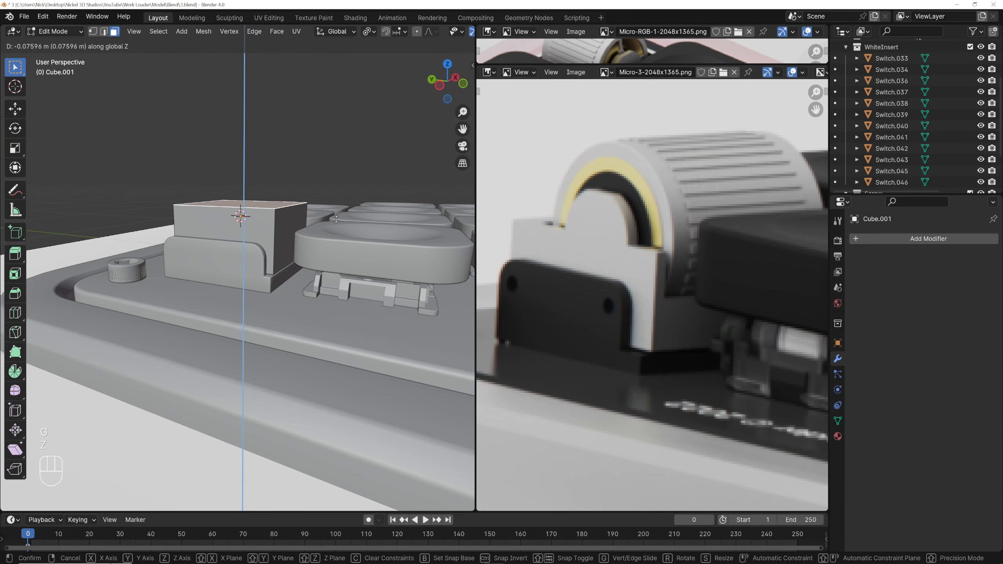
pyautogui.click(332, 233)
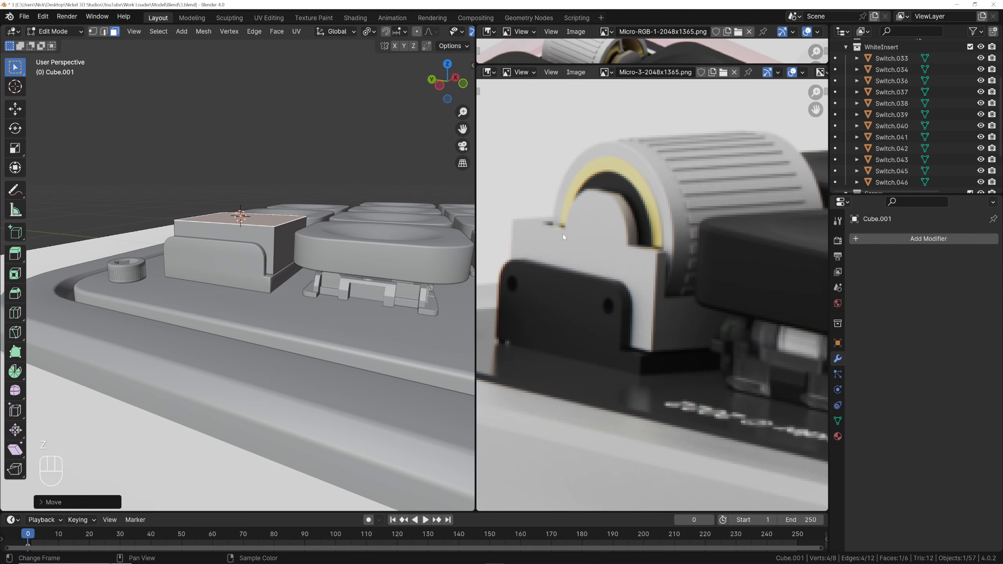
# Raise the shortened block along Z in Object Mode until it floats clear of the bracket
pyautogui.moveTo(313, 240); pyautogui.dragTo(269, 237, button='middle')
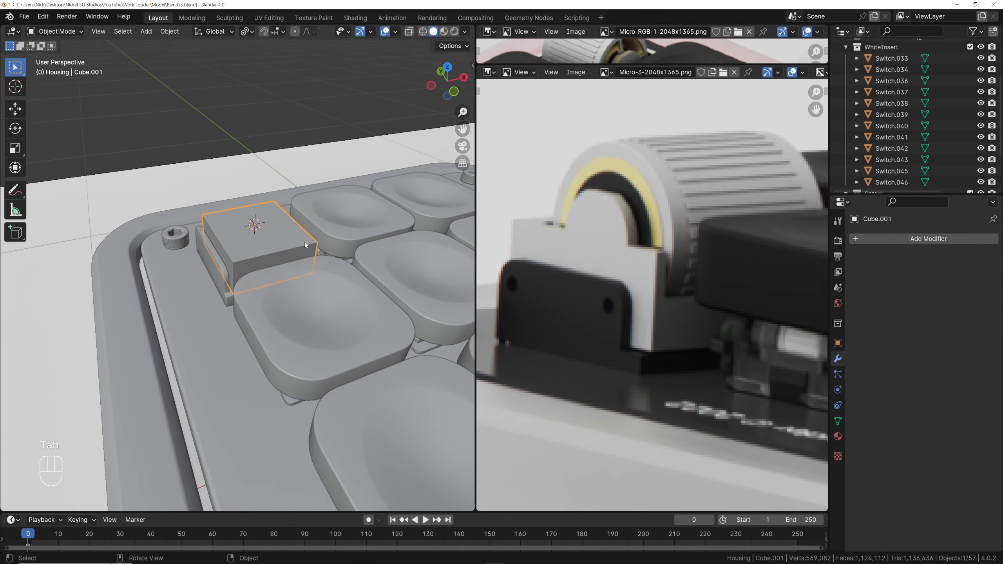
pyautogui.press('Tab')
pyautogui.press('g')
pyautogui.press('z')
pyautogui.click(311, 164)
pyautogui.keyDown('shift'); pyautogui.moveTo(311, 147); pyautogui.dragTo(264, 233, button='middle'); pyautogui.keyUp('shift')
pyautogui.scroll(1, 207, 238)
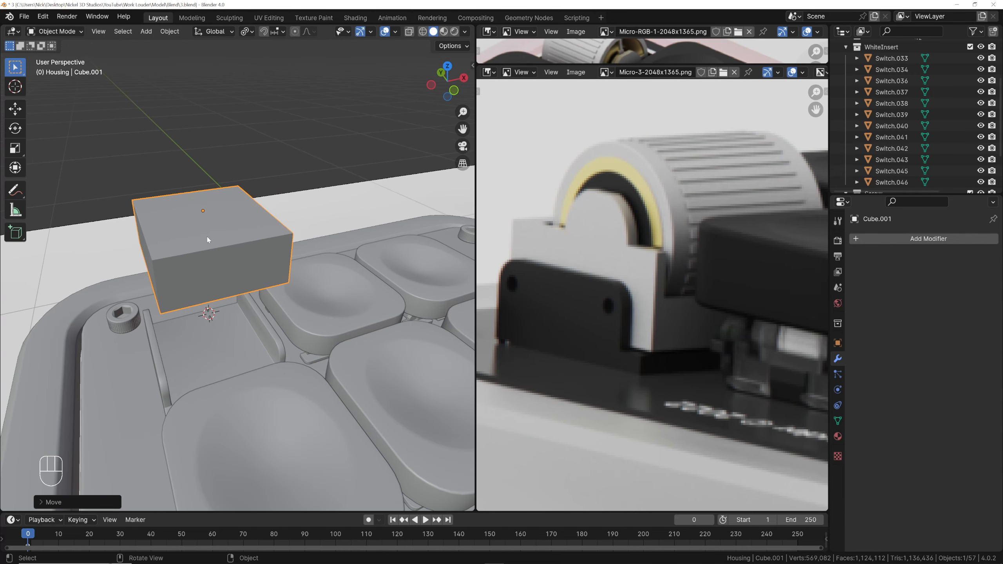
# Add two centred loop cuts to the block, one horizontally around its sides and one across its top along X
pyautogui.click(210, 248)
pyautogui.press('Tab')
pyautogui.moveTo(210, 247); pyautogui.dragTo(249, 258, button='middle')
pyautogui.hotkey('ctrl', 'r')
pyautogui.click(221, 237)
pyautogui.press('Escape')
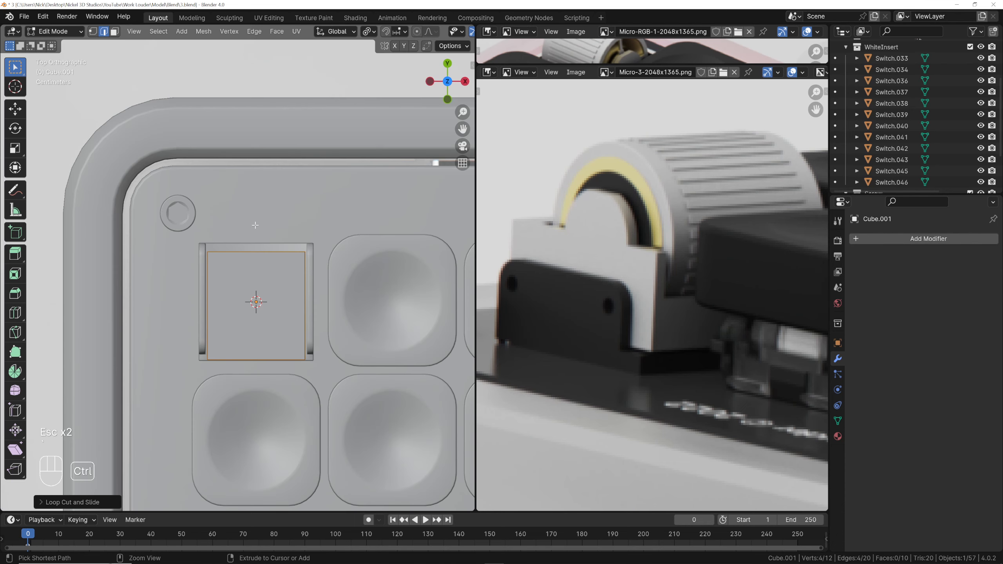
pyautogui.hotkey('ctrl', 'r')
pyautogui.click(212, 296)
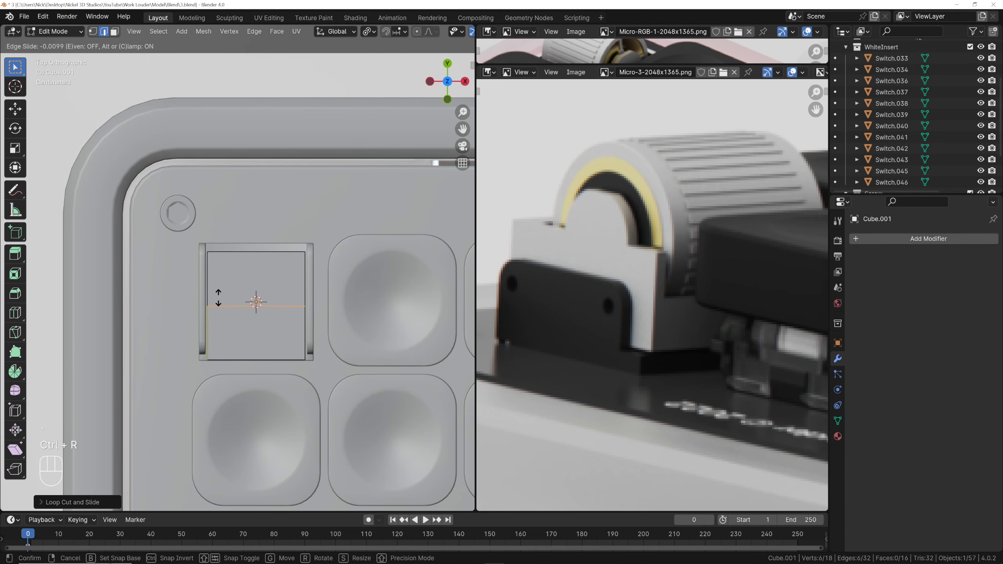
pyautogui.press('Escape')
# Bevel the crosswise loop by about 0.114 m with one segment, leaving narrow strips at both ends of the block
pyautogui.moveTo(213, 297); pyautogui.dragTo(310, 216, button='middle')
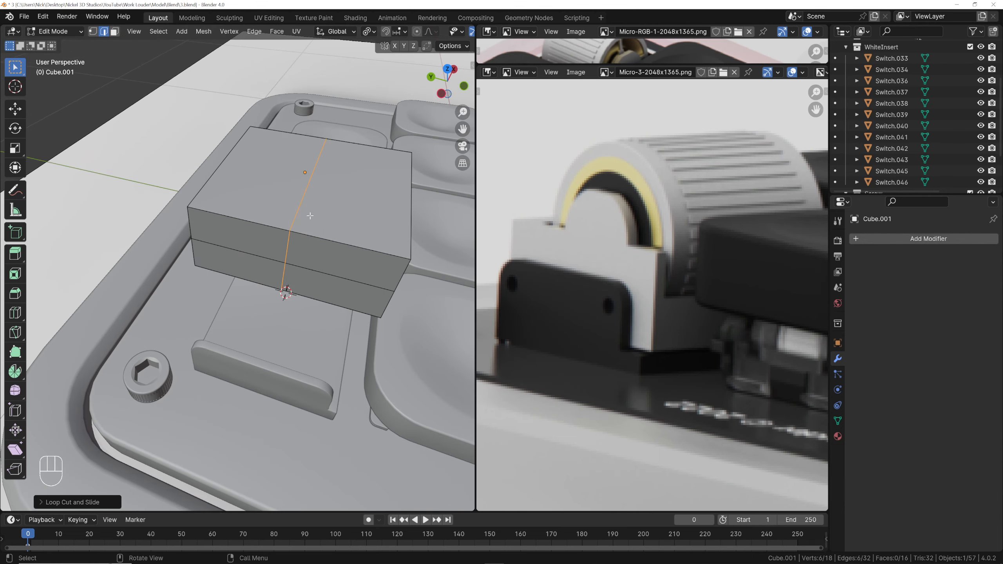
pyautogui.hotkey('ctrl', 'b')
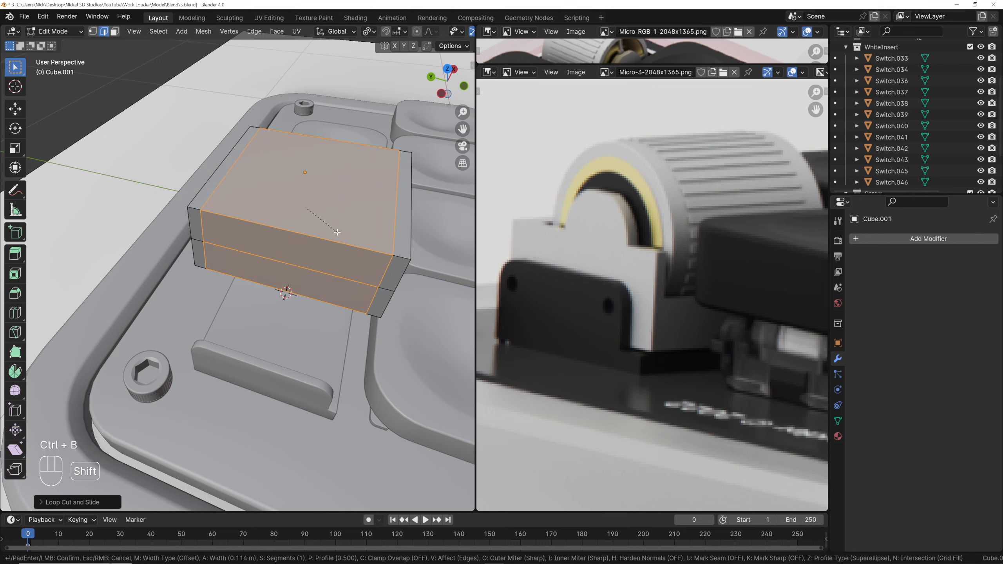
pyautogui.click(338, 232)
pyautogui.scroll(-1, 332, 234)
pyautogui.moveTo(329, 235); pyautogui.dragTo(271, 235, button='middle')
# Add a centred loop cut along Y and bevel it into a wide band, leaving narrow side-wall strips
pyautogui.press('`')
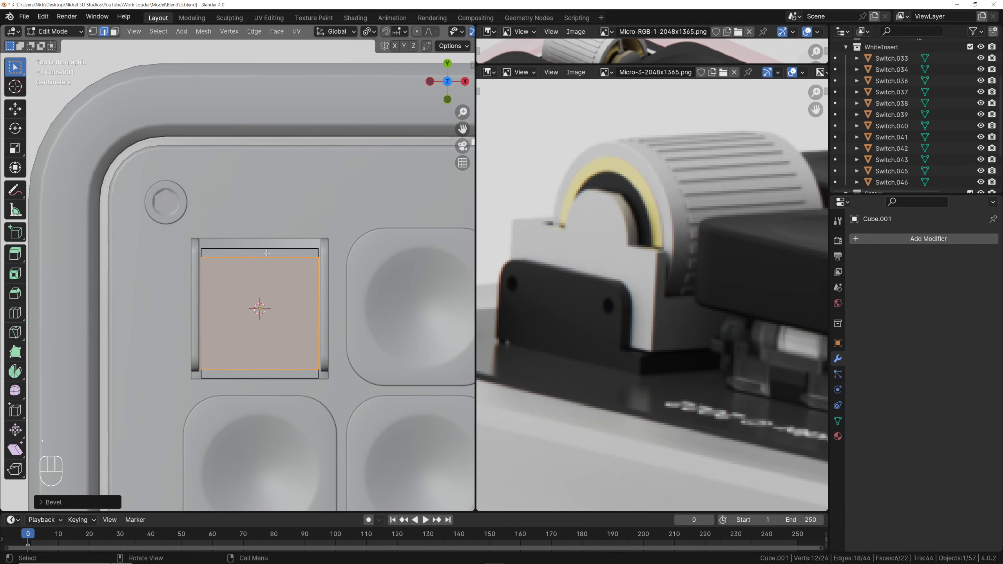
pyautogui.hotkey('ctrl', 'r')
pyautogui.click(267, 260)
pyautogui.press('Escape')
pyautogui.scroll(2, 278, 264)
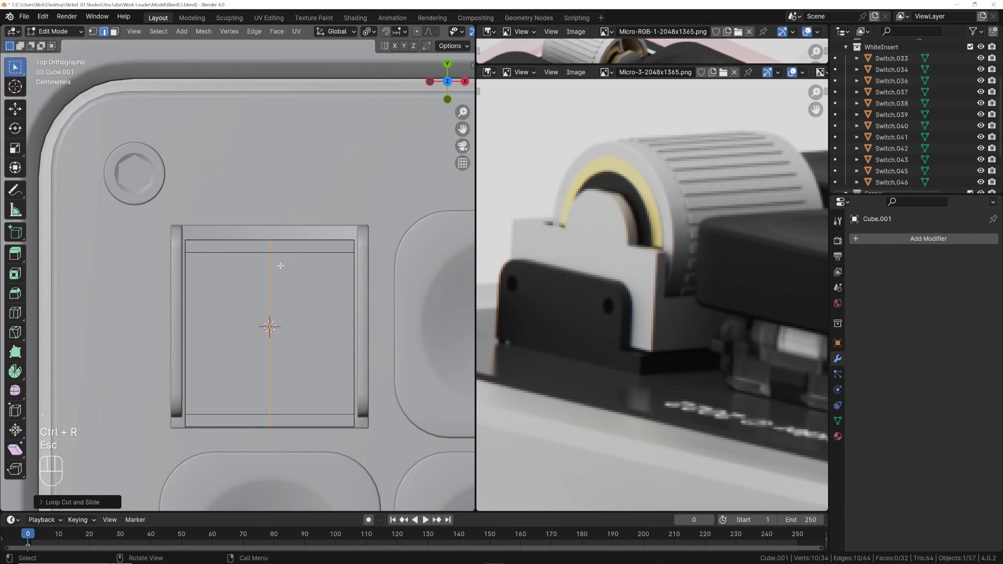
pyautogui.hotkey('ctrl', 'b')
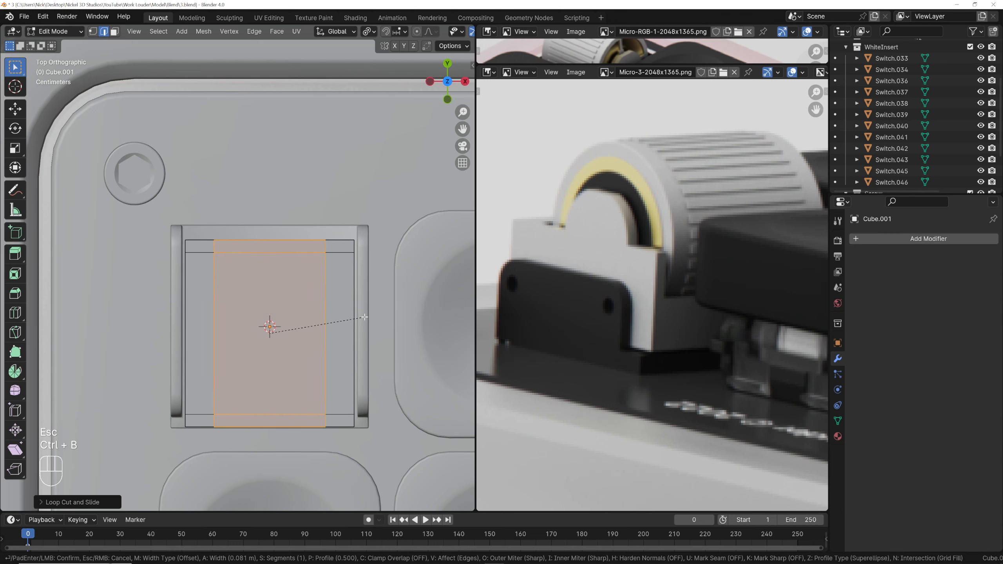
pyautogui.click(389, 309)
# Delete the central top face, the adjoining front strip and the upper front face to open the block into a tray
pyautogui.moveTo(332, 325); pyautogui.dragTo(273, 234, button='middle')
pyautogui.scroll(-3, 257, 231)
pyautogui.scroll(3, 258, 231)
pyautogui.click(215, 240)
pyautogui.press('3')
pyautogui.click(218, 235)
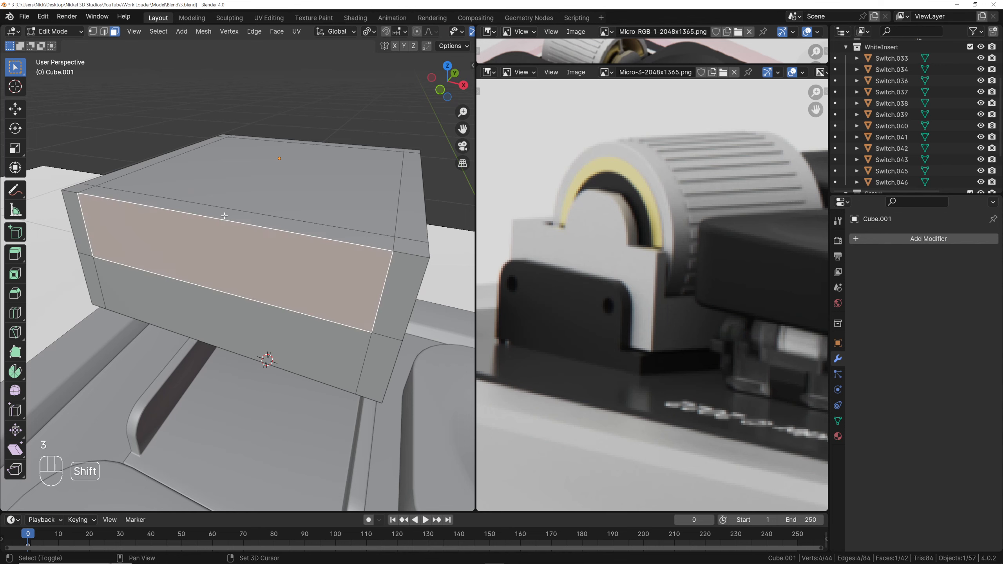
pyautogui.keyDown('shift'); pyautogui.click(223, 216); pyautogui.keyUp('shift')
pyautogui.keyDown('shift'); pyautogui.click(242, 194); pyautogui.keyUp('shift')
pyautogui.press('x')
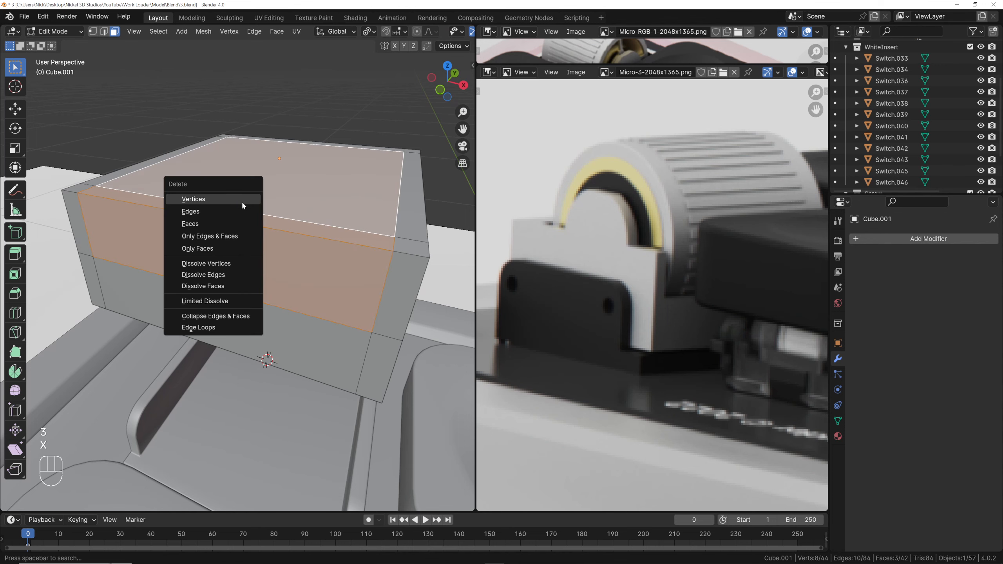
pyautogui.click(237, 224)
# Extrude the inner top edge of the tray's back wall downward along Z
pyautogui.moveTo(237, 223); pyautogui.dragTo(264, 178, button='middle')
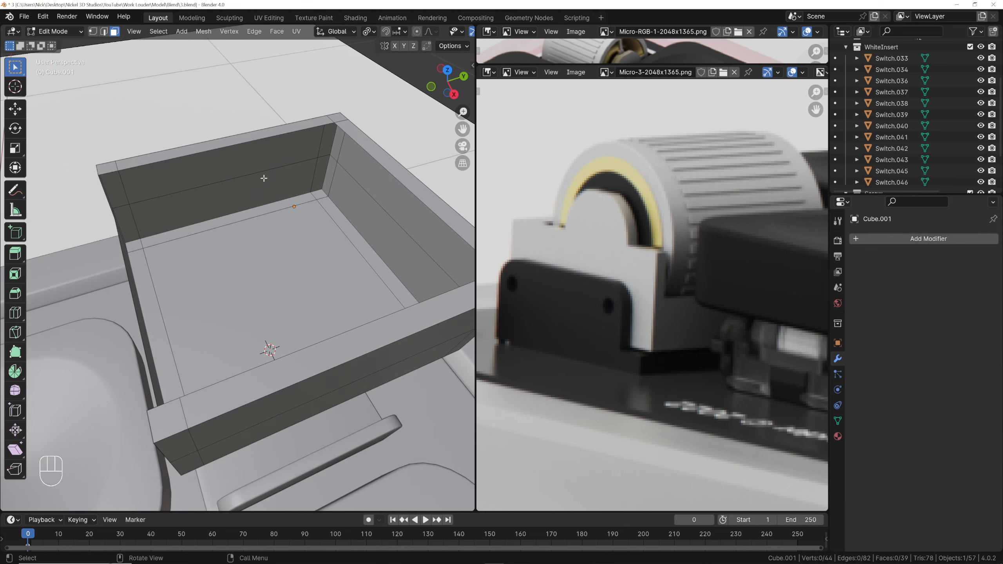
pyautogui.click(335, 125)
pyautogui.moveTo(335, 124); pyautogui.dragTo(257, 164, button='middle')
pyautogui.keyDown('shift'); pyautogui.click(373, 97); pyautogui.keyUp('shift')
pyautogui.press('e')
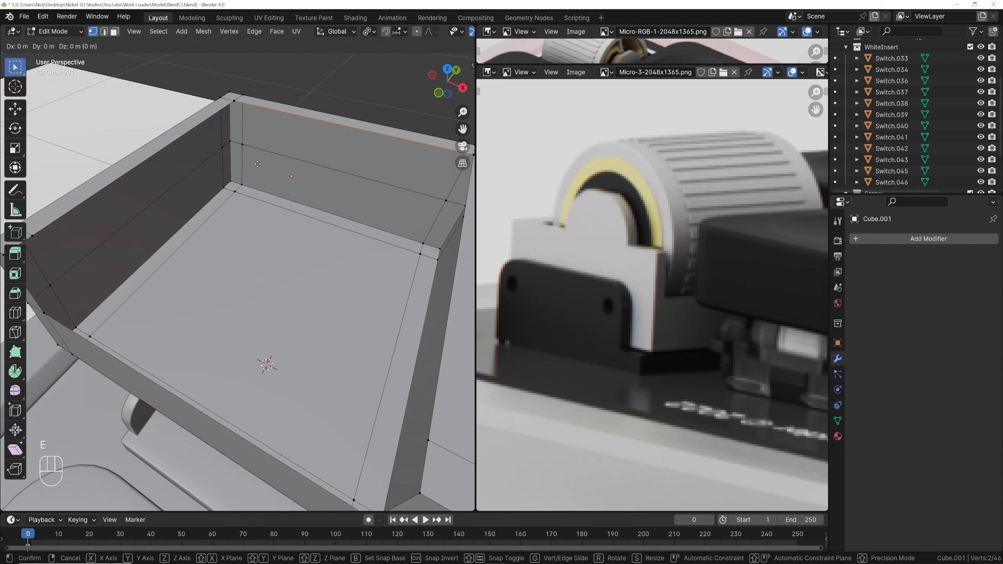
pyautogui.press('z')
pyautogui.click(255, 203)
# Lower the extruded edge along Z to align with the horizontal middle loop in the right view
pyautogui.press('`')
pyautogui.click(351, 203)
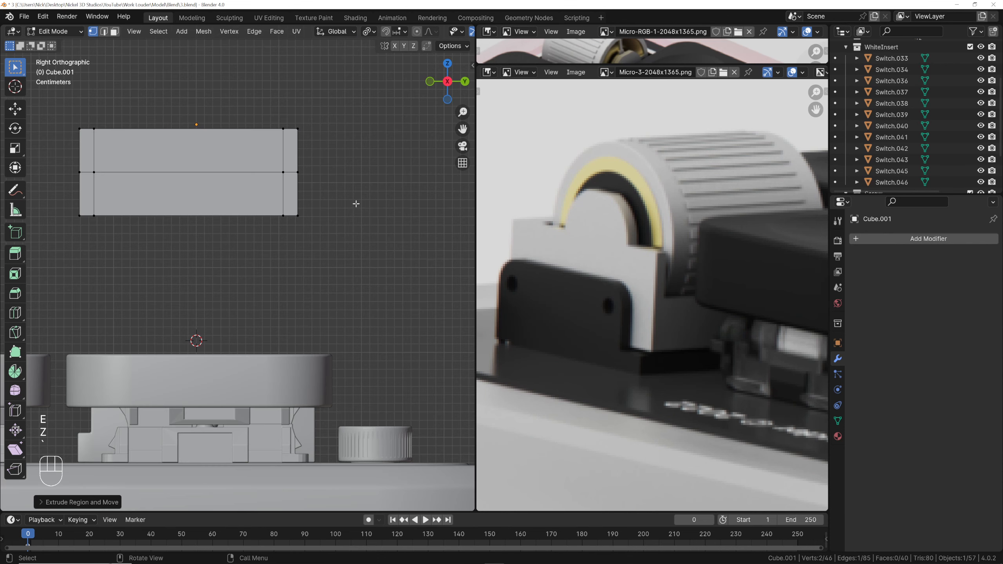
pyautogui.scroll(1, 355, 204)
pyautogui.hotkey('alt', 'z')
pyautogui.scroll(7, 352, 200)
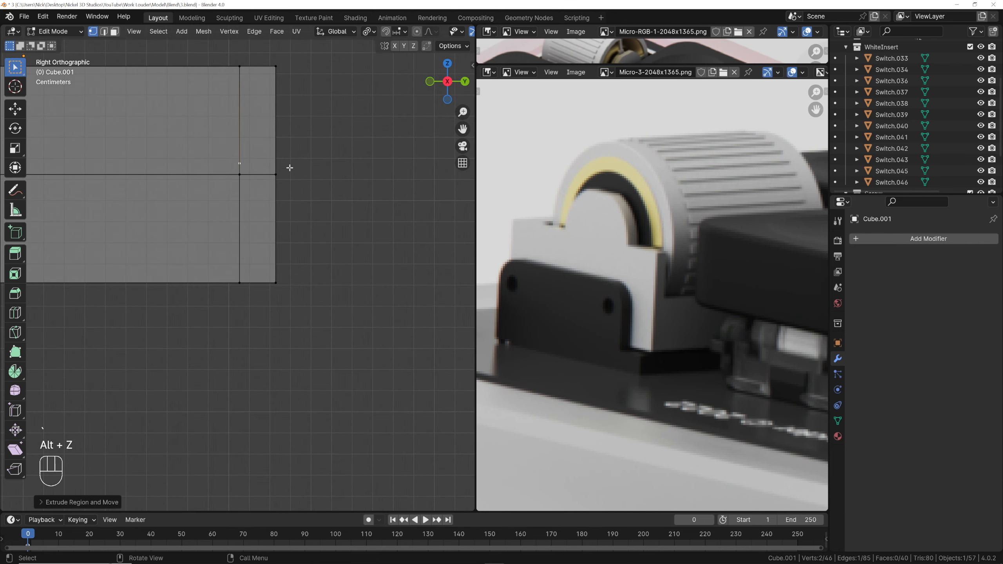
pyautogui.press('g')
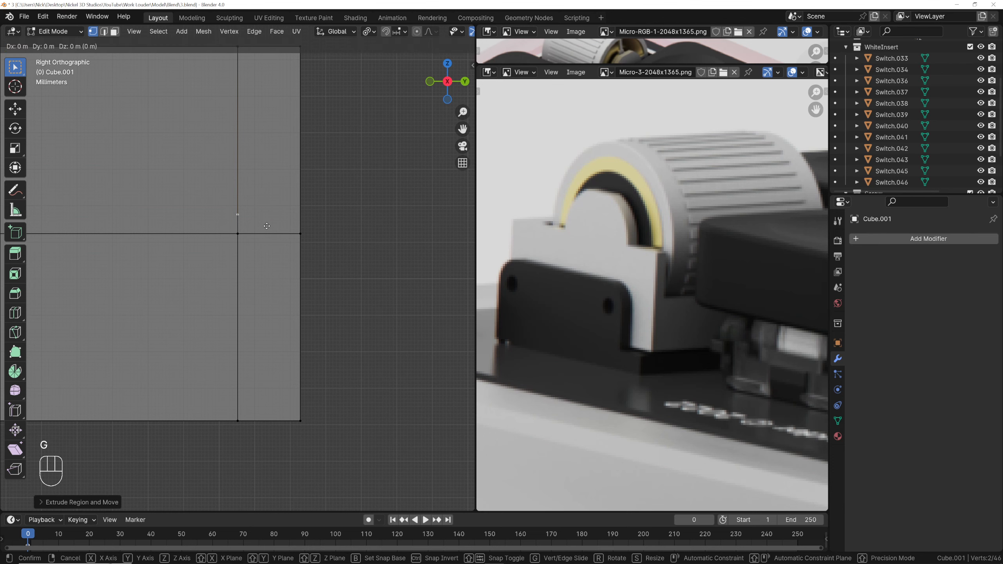
pyautogui.press('z')
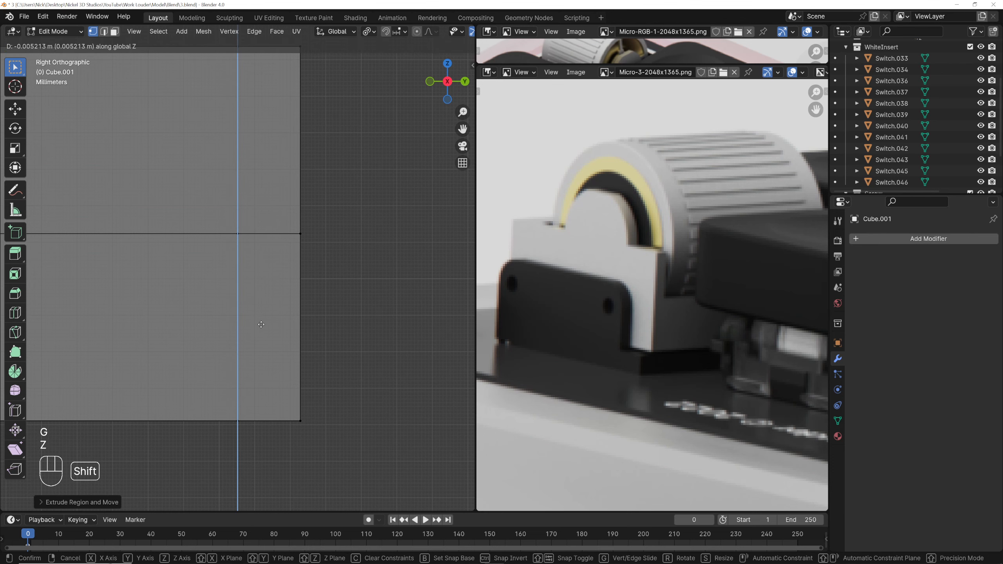
pyautogui.click(261, 326)
# Fill the inner face of the first side wall from the extruded back wall's end edge and the side wall's top edge
pyautogui.moveTo(260, 308); pyautogui.dragTo(222, 251, button='middle')
pyautogui.scroll(-3, 262, 272)
pyautogui.press('Tab')
pyautogui.hotkey('alt', 'z')
pyautogui.press('Tab')
pyautogui.press('2')
pyautogui.scroll(2, 223, 251)
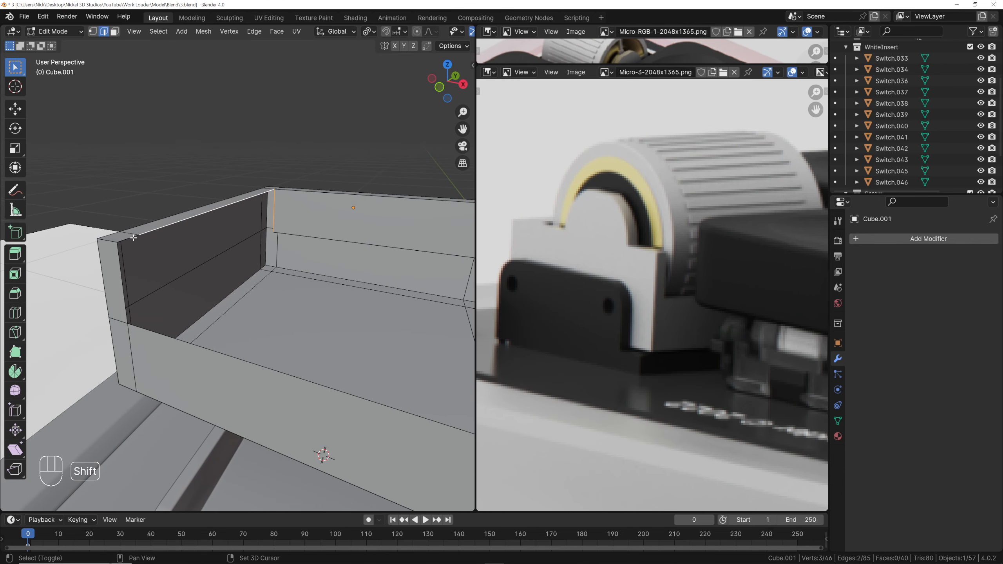
pyautogui.moveTo(122, 276); pyautogui.dragTo(263, 184, button='middle')
pyautogui.press('f')
# Fill the opposite side wall's inner face and the remaining gap in the tray, finishing in Object Mode
pyautogui.keyDown('shift'); pyautogui.moveTo(340, 265); pyautogui.dragTo(292, 247, button='middle'); pyautogui.keyUp('shift')
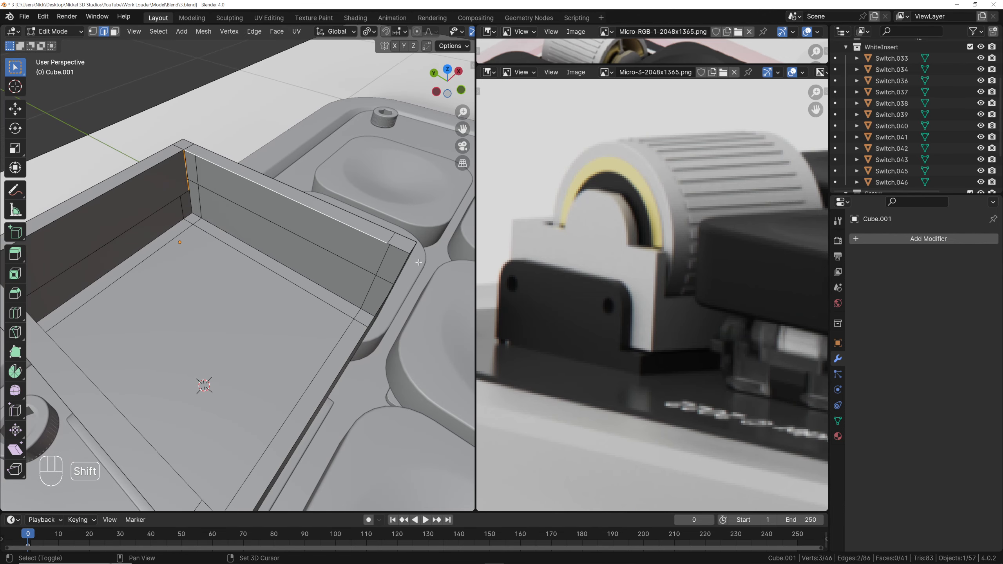
pyautogui.keyDown('shift'); pyautogui.click(400, 250); pyautogui.keyUp('shift')
pyautogui.moveTo(389, 251); pyautogui.dragTo(243, 216, button='middle')
pyautogui.press('f')
pyautogui.click(204, 198)
pyautogui.press('f')
pyautogui.scroll(-4, 252, 188)
pyautogui.press('Tab')
pyautogui.scroll(-2, 263, 234)
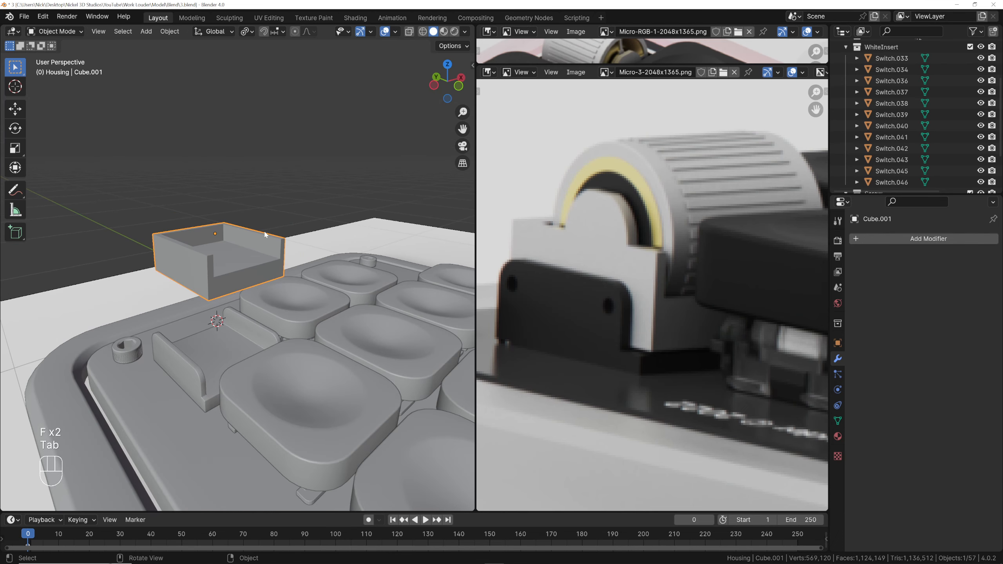
# Add a centred vertical loop cut through both side walls of the tray
pyautogui.scroll(2, 259, 247)
pyautogui.scroll(-2, 275, 322)
pyautogui.keyDown('shift'); pyautogui.moveTo(275, 323); pyautogui.dragTo(316, 314, button='middle'); pyautogui.keyUp('shift')
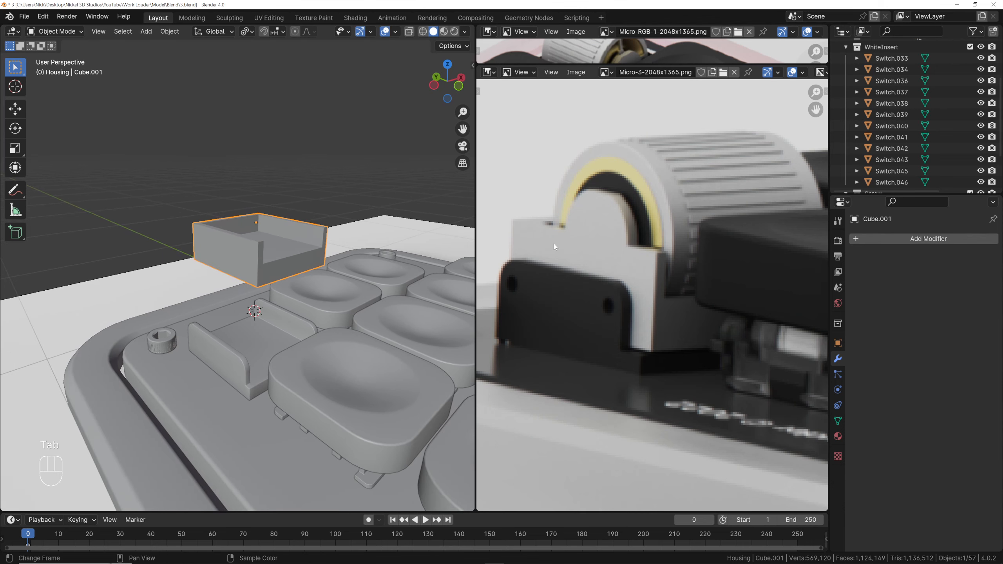
pyautogui.scroll(3, 298, 224)
pyautogui.moveTo(292, 224); pyautogui.dragTo(287, 259, button='middle')
pyautogui.press('Tab')
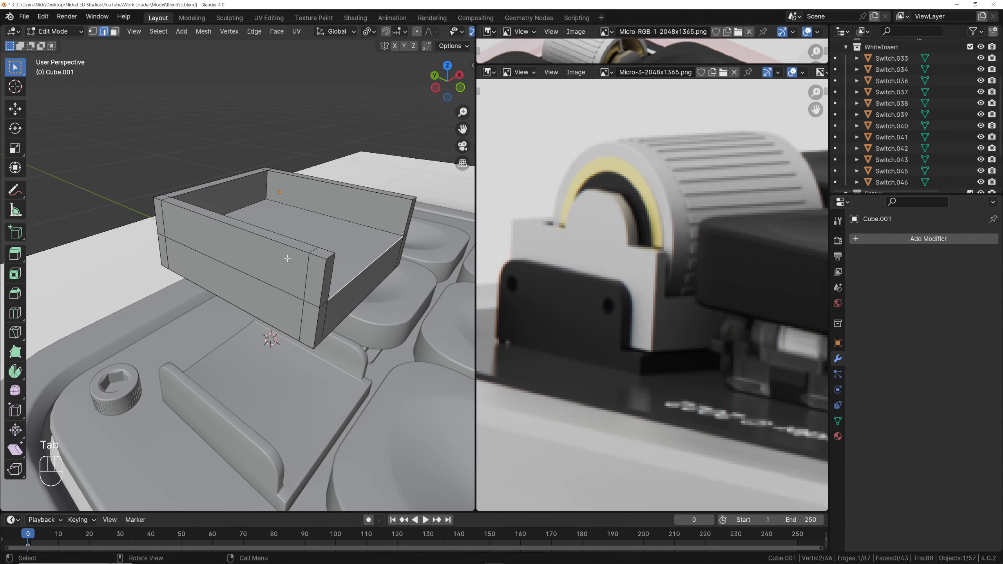
pyautogui.press('`')
pyautogui.keyDown('shift'); pyautogui.moveTo(231, 284); pyautogui.dragTo(239, 213, button='middle'); pyautogui.keyUp('shift')
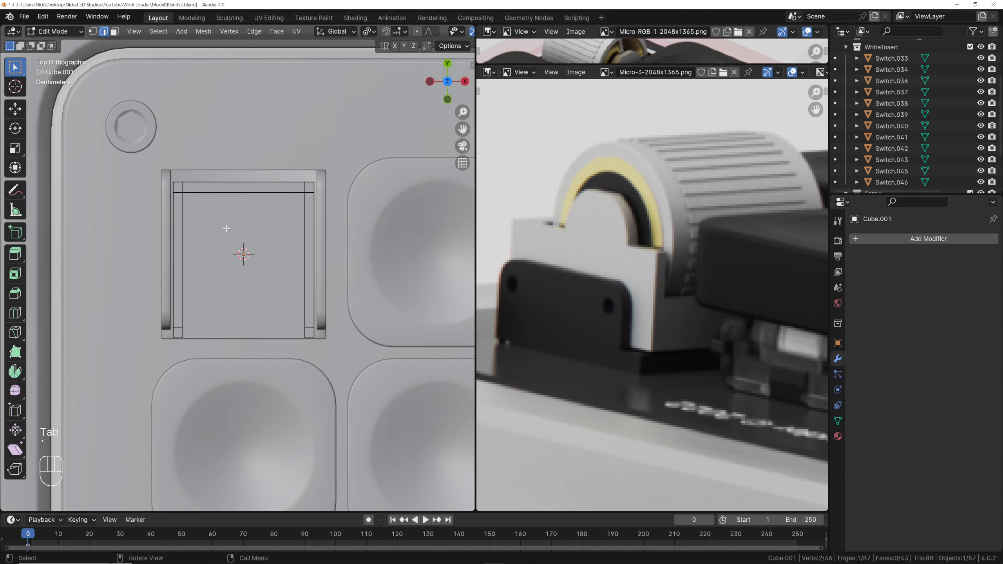
pyautogui.hotkey('ctrl', 'r')
pyautogui.click(176, 249)
pyautogui.press('Escape')
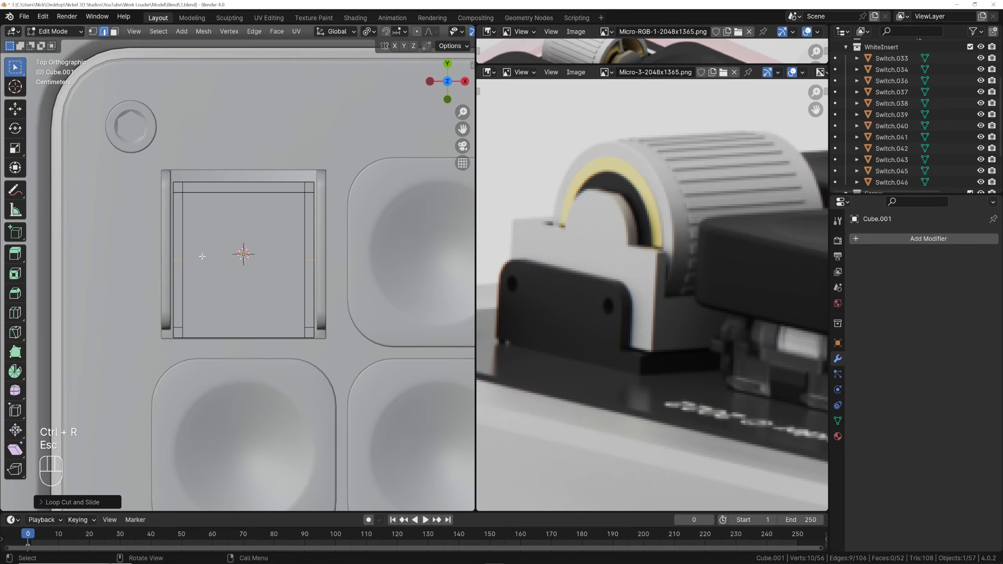
# Bevel the side walls' central loop with one segment to form a wide middle section on each wall
pyautogui.moveTo(202, 251); pyautogui.dragTo(280, 213, button='middle')
pyautogui.hotkey('ctrl', 'b')
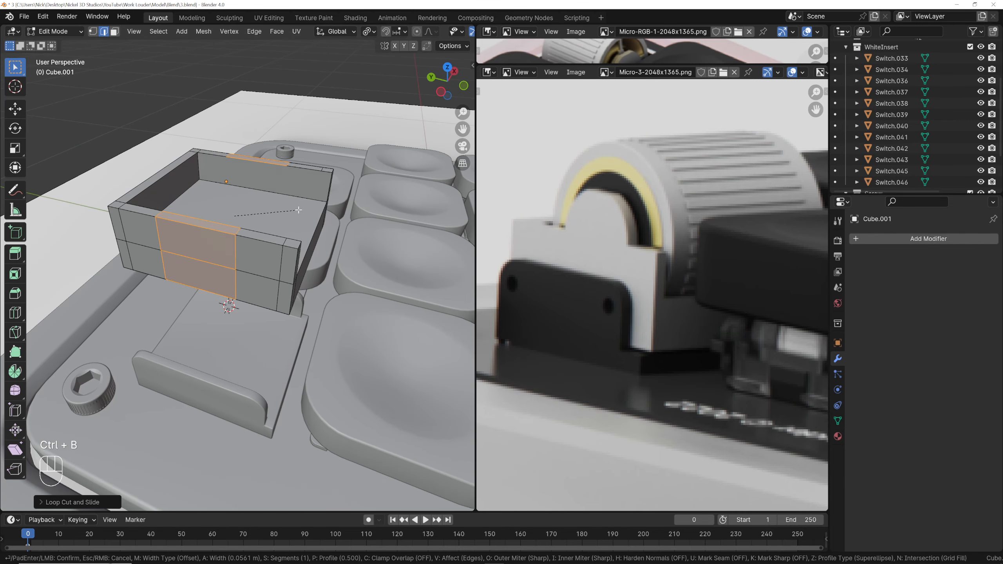
pyautogui.click(306, 214)
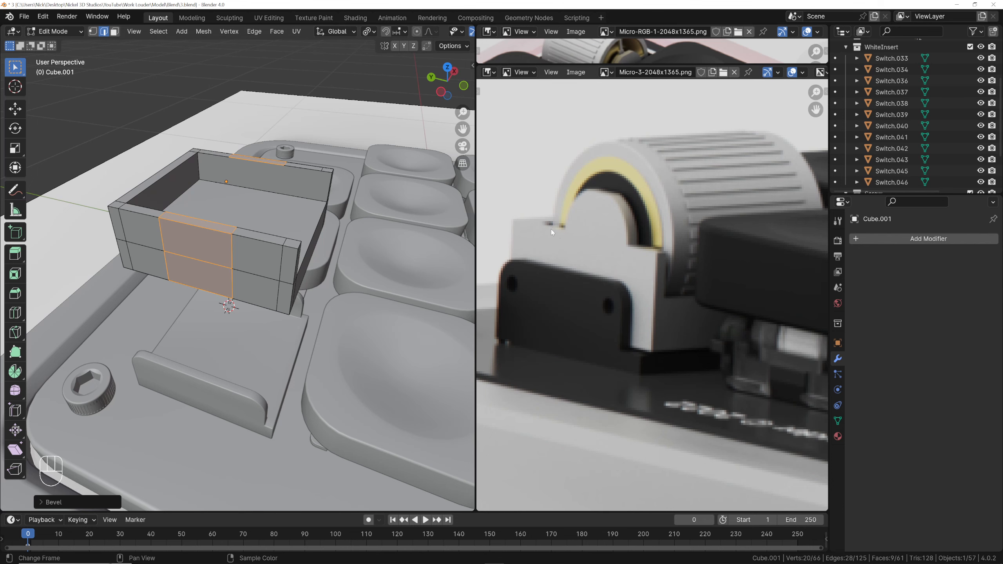
pyautogui.moveTo(252, 224); pyautogui.dragTo(336, 201, button='middle')
pyautogui.press('`')
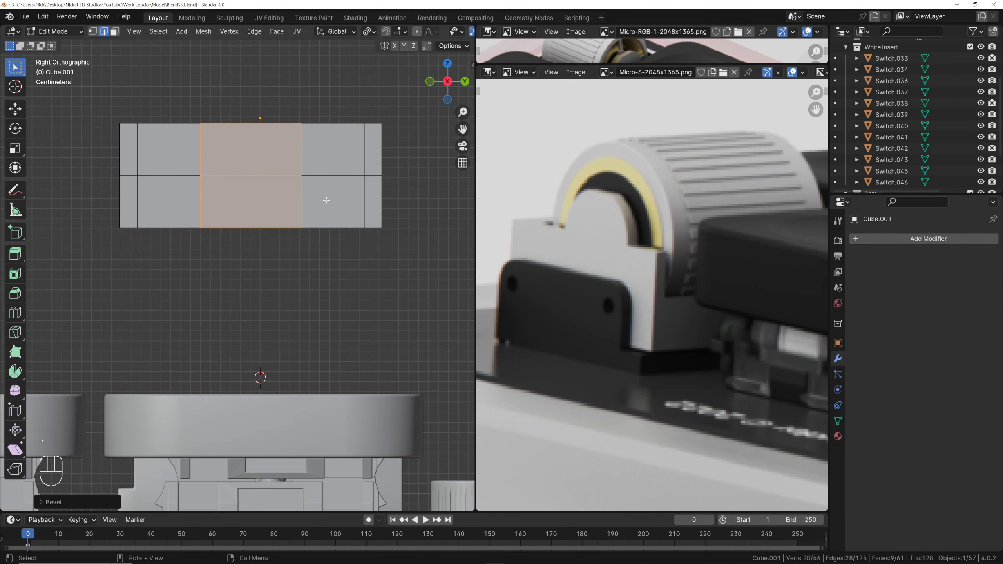
# Move the side walls' middle section about 0.01 m along the negative Y axis
pyautogui.press('g')
pyautogui.press('x')
pyautogui.press('y')
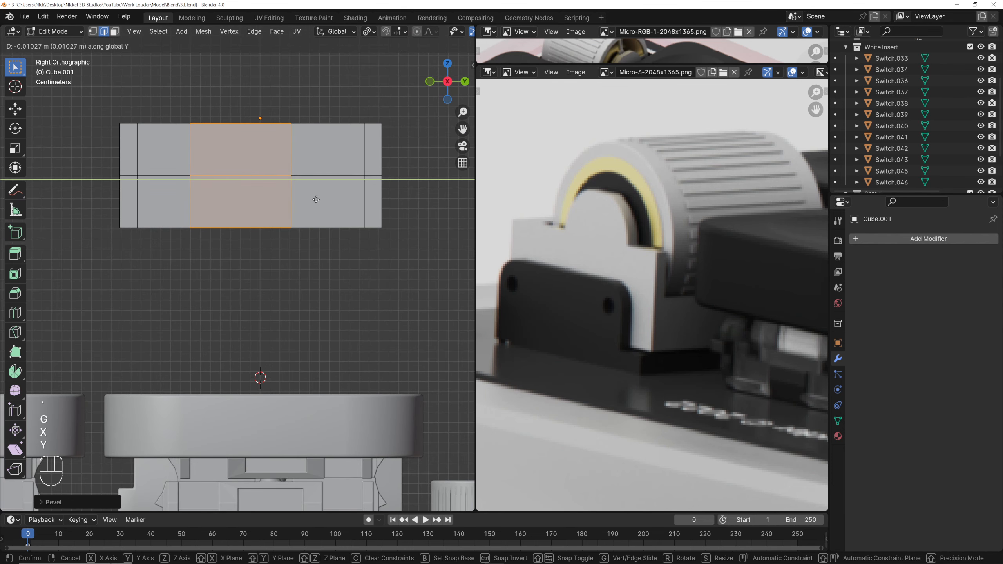
pyautogui.click(315, 199)
# Extrude the middle top faces of both side walls upward along their normals by about 0.055 m
pyautogui.moveTo(315, 199); pyautogui.dragTo(223, 211, button='middle')
pyautogui.press('3')
pyautogui.click(213, 193)
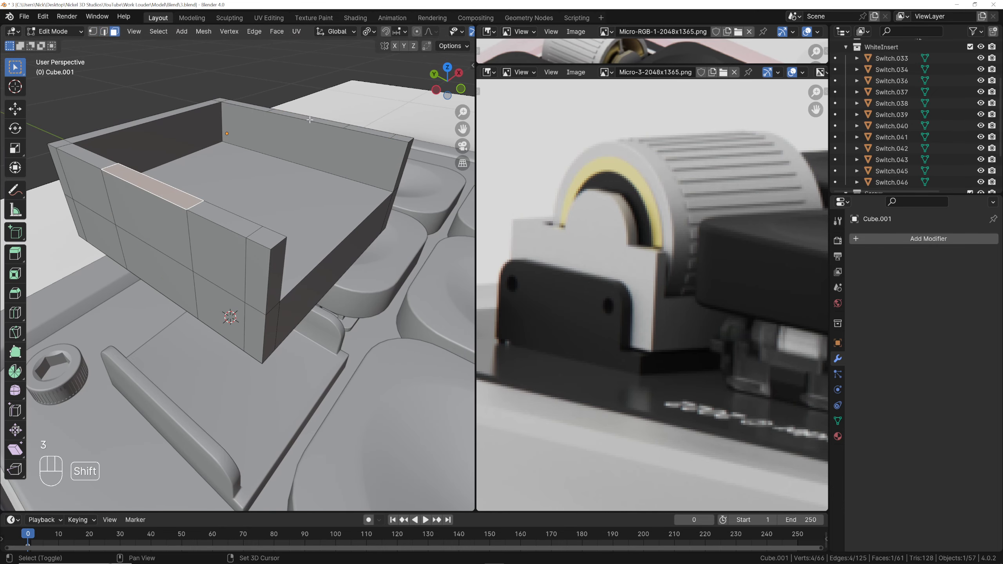
pyautogui.keyDown('shift'); pyautogui.click(309, 119); pyautogui.keyUp('shift')
pyautogui.moveTo(310, 120); pyautogui.dragTo(279, 233, button='middle')
pyautogui.rightClick(279, 233)
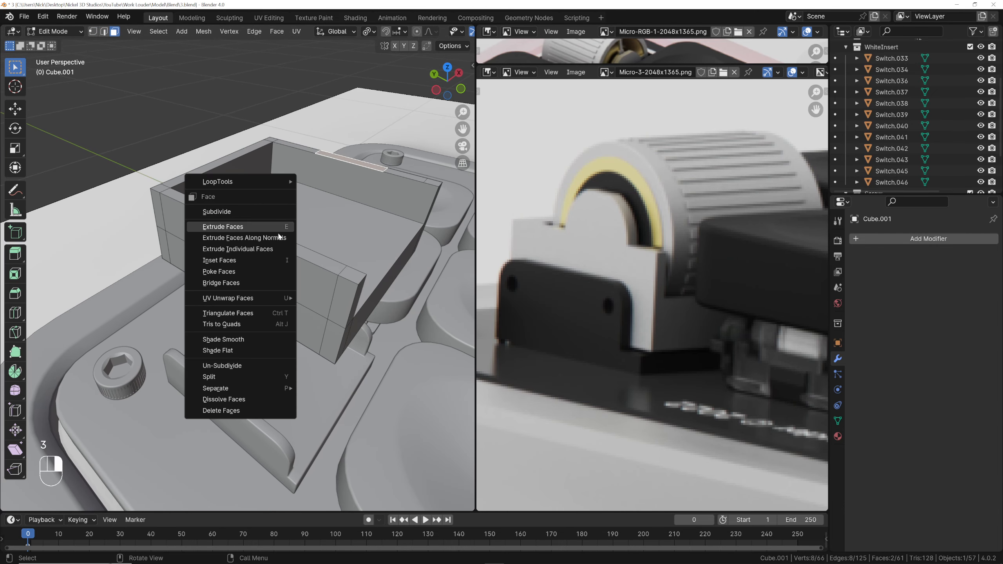
pyautogui.click(279, 237)
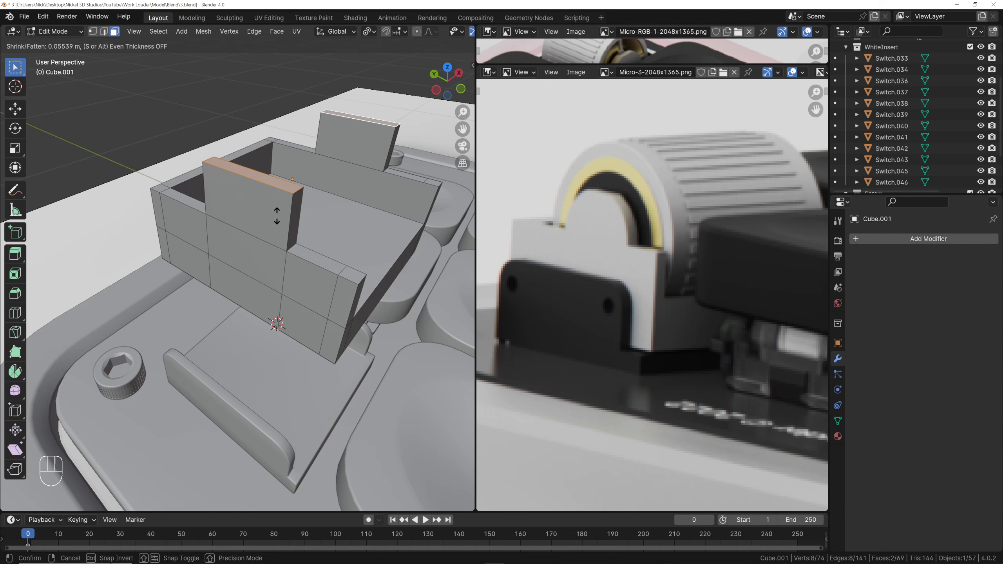
pyautogui.click(277, 216)
# Bevel the upper end edges of both raised tabs with multiple segments to form semicircular arches, finishing in Object Mode
pyautogui.press('2')
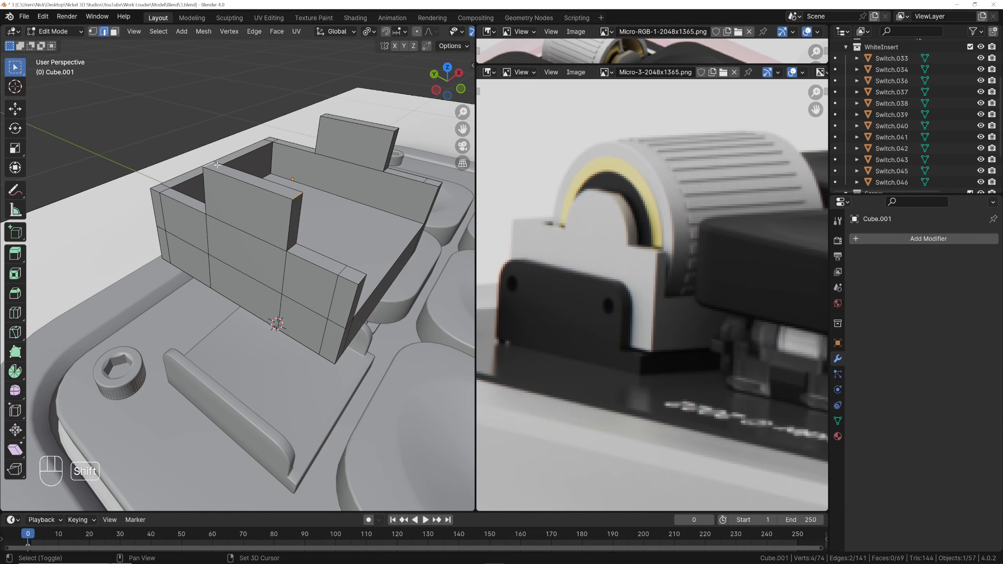
pyautogui.moveTo(217, 165); pyautogui.dragTo(374, 226, button='middle')
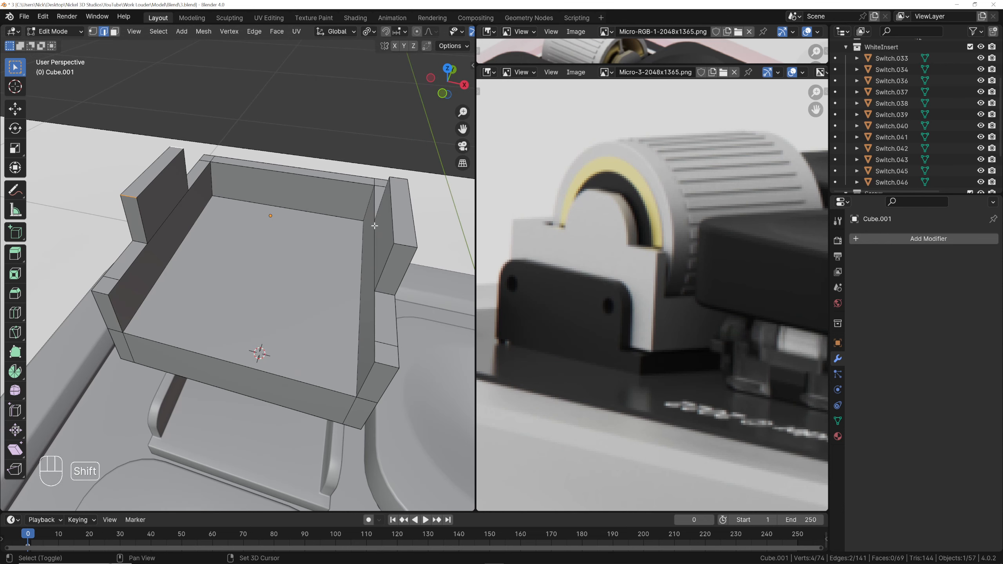
pyautogui.keyDown('shift'); pyautogui.click(398, 177); pyautogui.keyUp('shift')
pyautogui.moveTo(397, 178); pyautogui.dragTo(288, 169, button='middle')
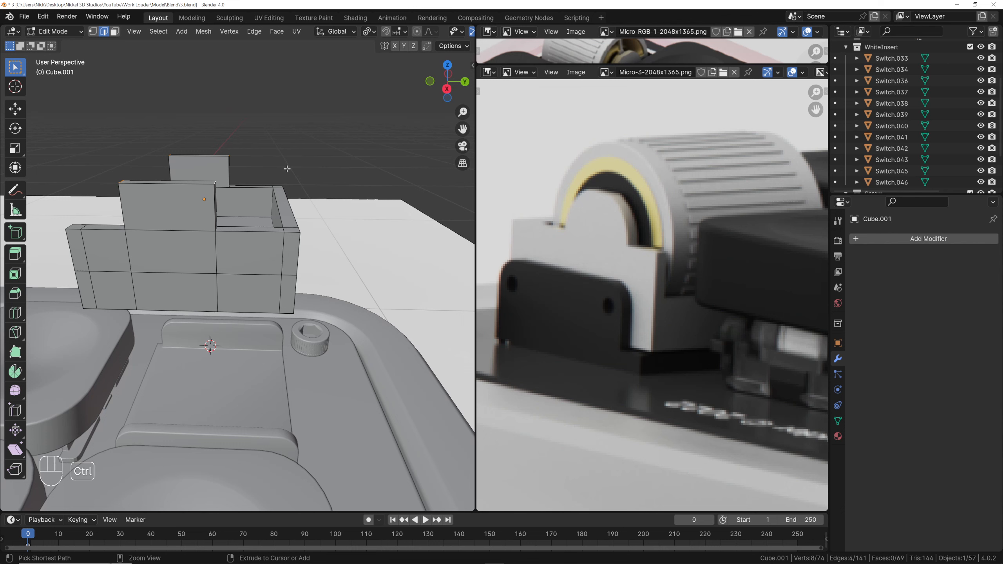
pyautogui.hotkey('ctrl', 'b')
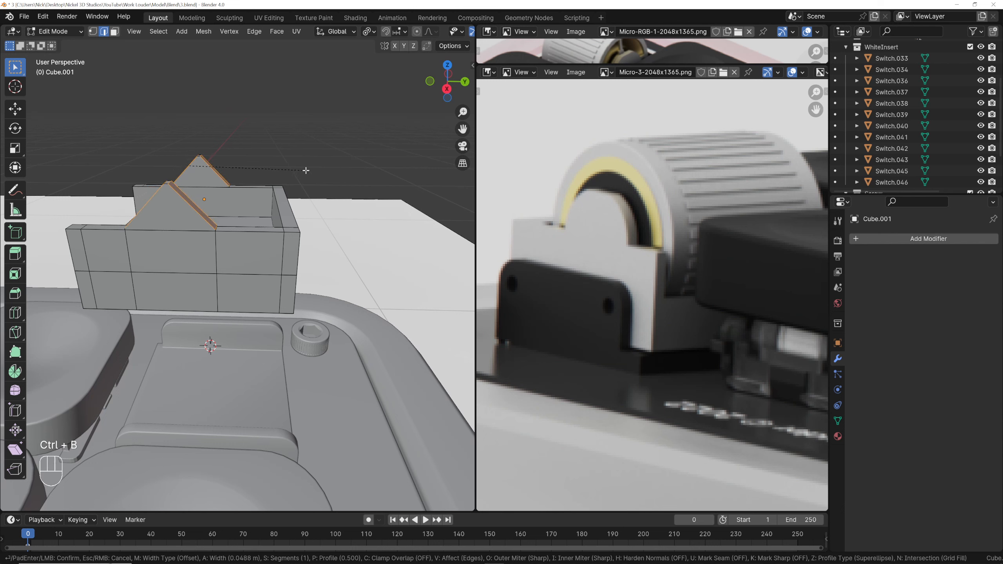
pyautogui.scroll(5, 305, 170)
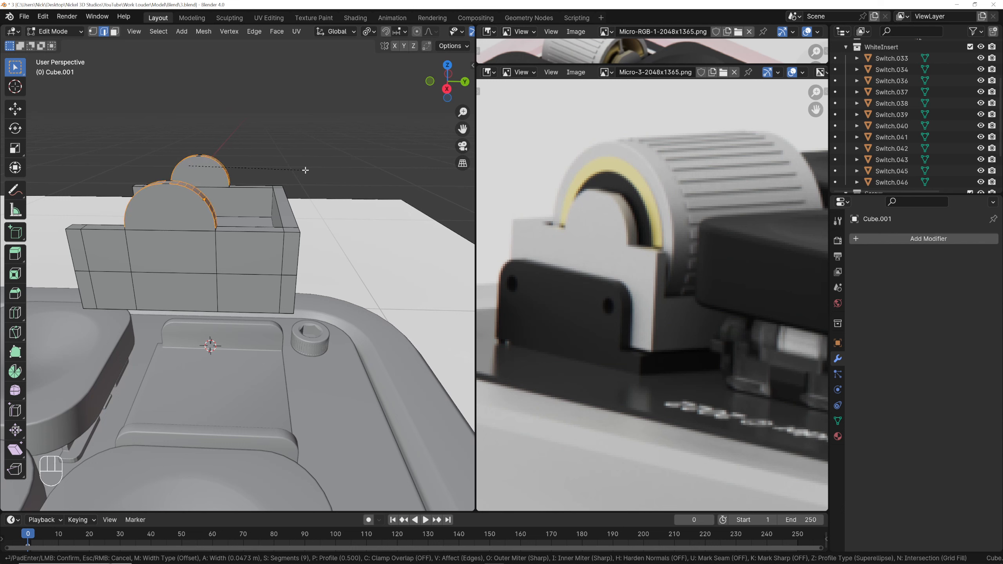
pyautogui.scroll(1, 305, 170)
pyautogui.click(305, 171)
pyautogui.press('Tab')
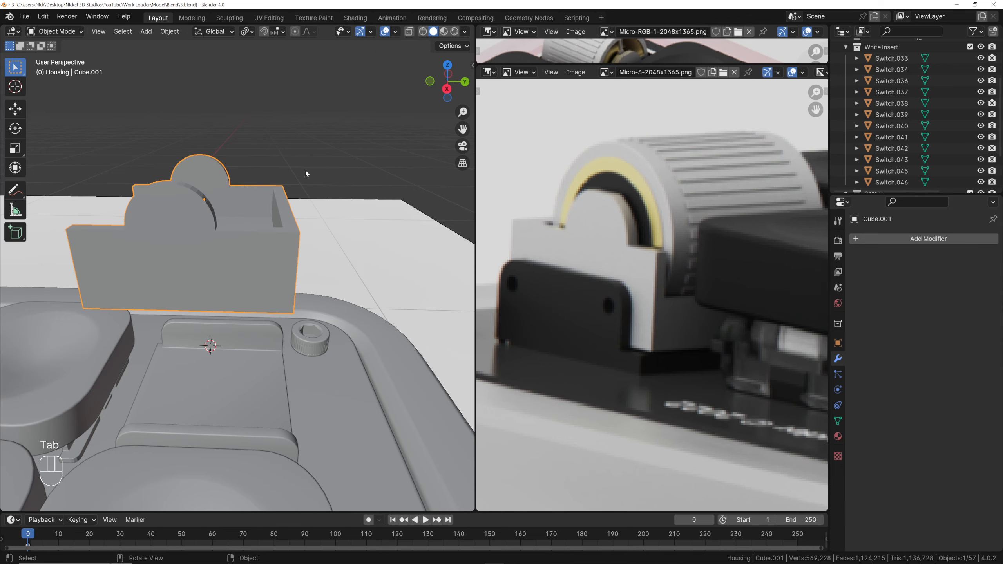
# Copy the modifiers from the lower scroll wheel bracket to the tray
pyautogui.moveTo(305, 169); pyautogui.dragTo(399, 170, button='middle')
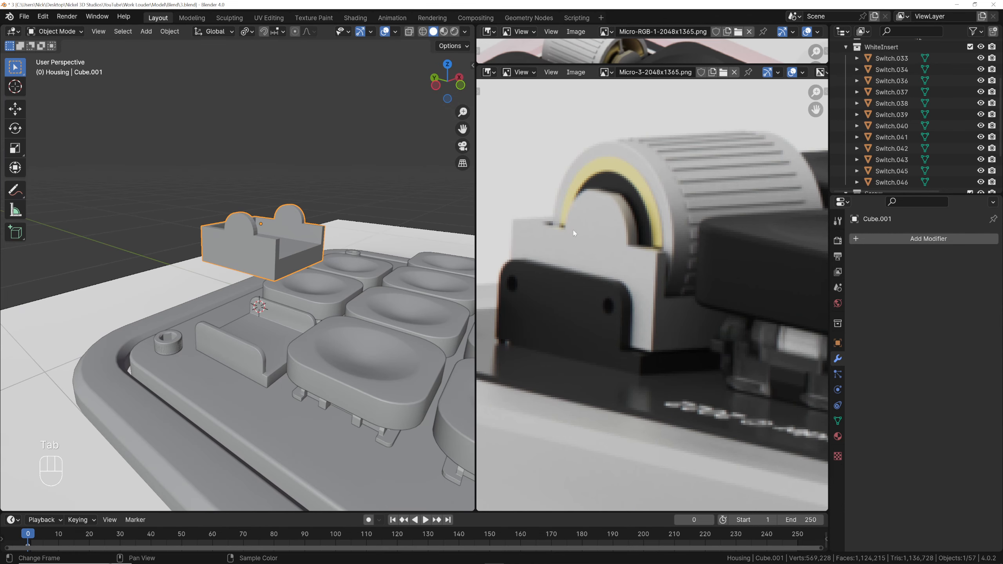
pyautogui.keyDown('shift'); pyautogui.moveTo(267, 271); pyautogui.dragTo(258, 221, button='middle'); pyautogui.keyUp('shift')
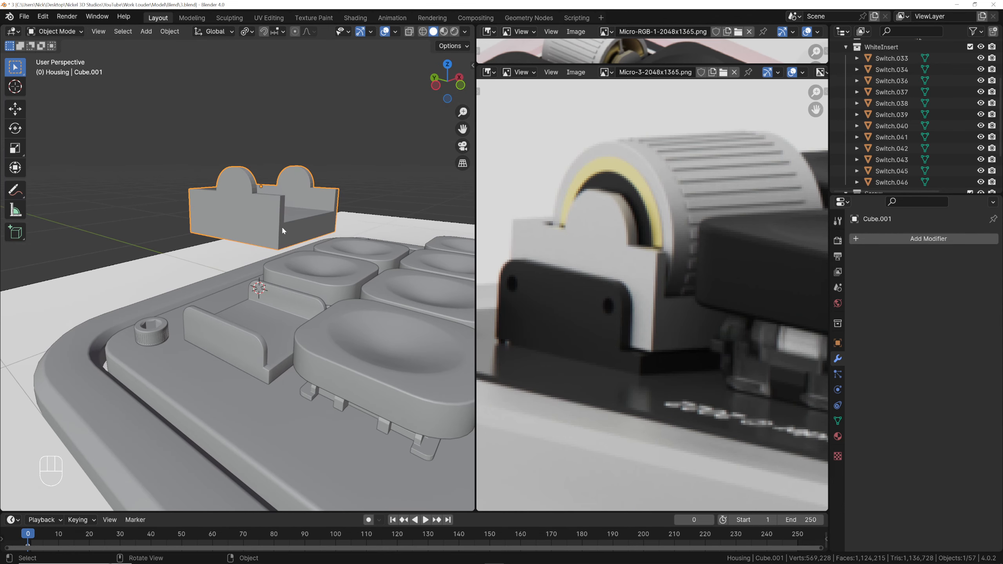
pyautogui.keyDown('shift'); pyautogui.click(279, 326); pyautogui.keyUp('shift')
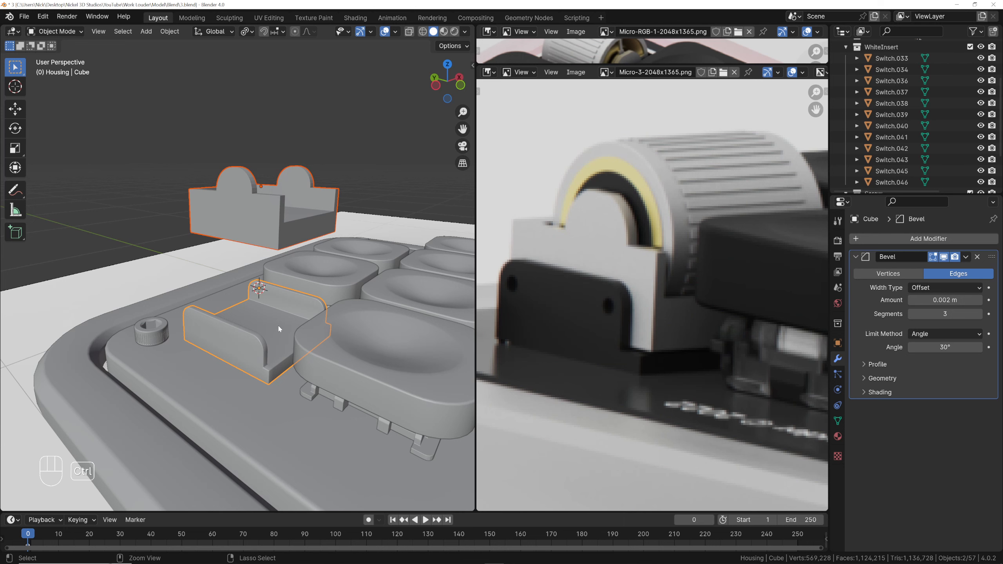
pyautogui.hotkey('ctrl', 'l')
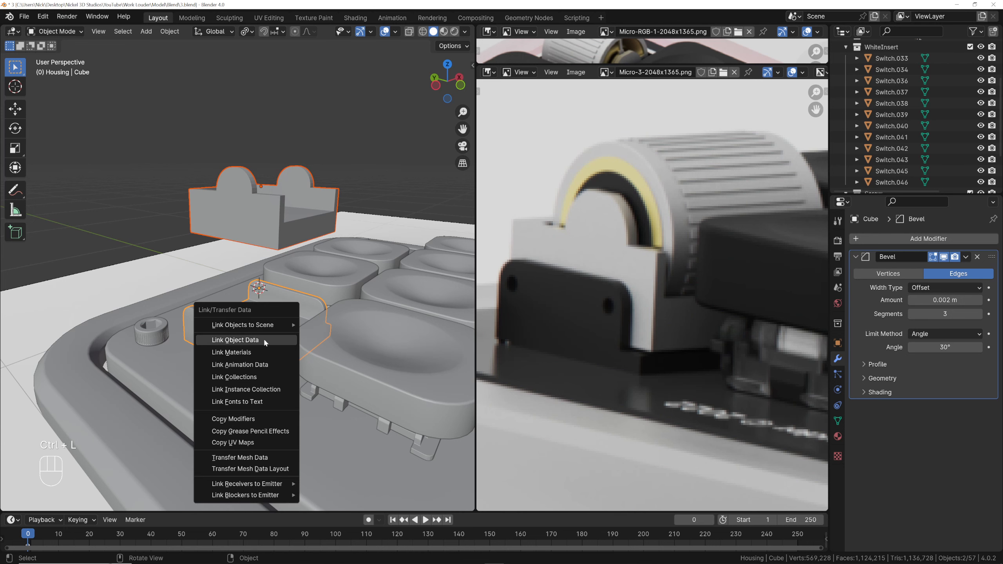
pyautogui.click(237, 419)
pyautogui.moveTo(283, 274); pyautogui.dragTo(205, 219, button='middle')
# Remove the copied Bevel modifier from the tray
pyautogui.click(258, 246)
pyautogui.scroll(3, 250, 240)
pyautogui.keyDown('shift'); pyautogui.moveTo(294, 211); pyautogui.dragTo(133, 226, button='middle'); pyautogui.keyUp('shift')
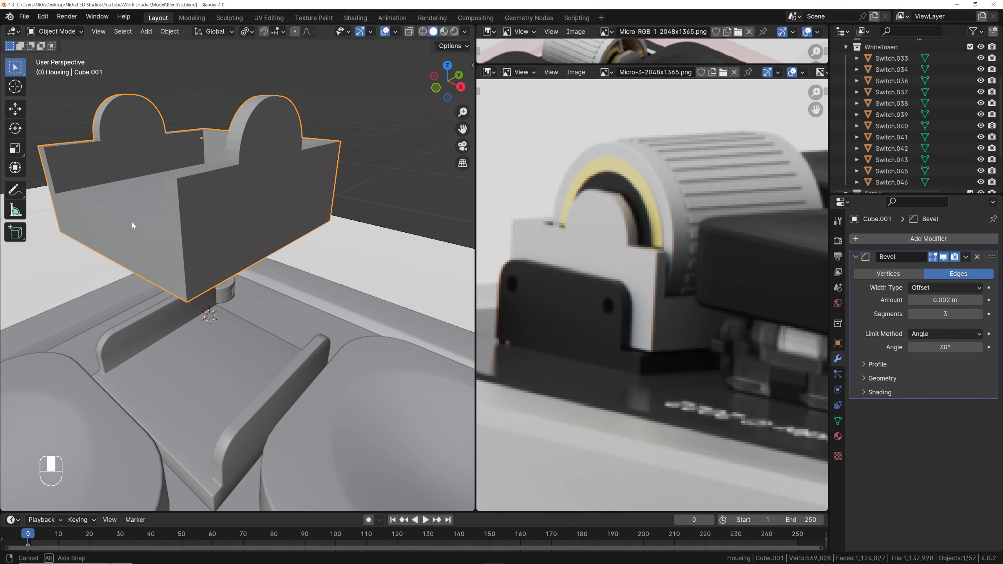
pyautogui.click(977, 257)
# Merge all of the tray's vertices by distance
pyautogui.moveTo(268, 218)
pyautogui.mouseDown(button='middle')
pyautogui.moveTo(234, 201)
pyautogui.moveTo(274, 198)
pyautogui.moveTo(266, 222)
pyautogui.mouseUp(button='middle')
pyautogui.press('Tab')
pyautogui.press('1')
pyautogui.press('a')
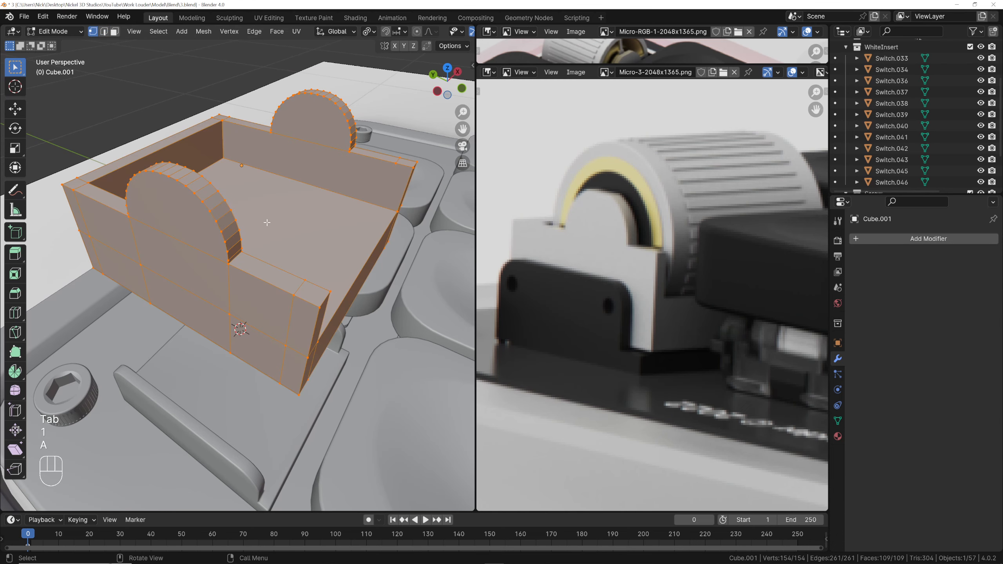
pyautogui.press('m')
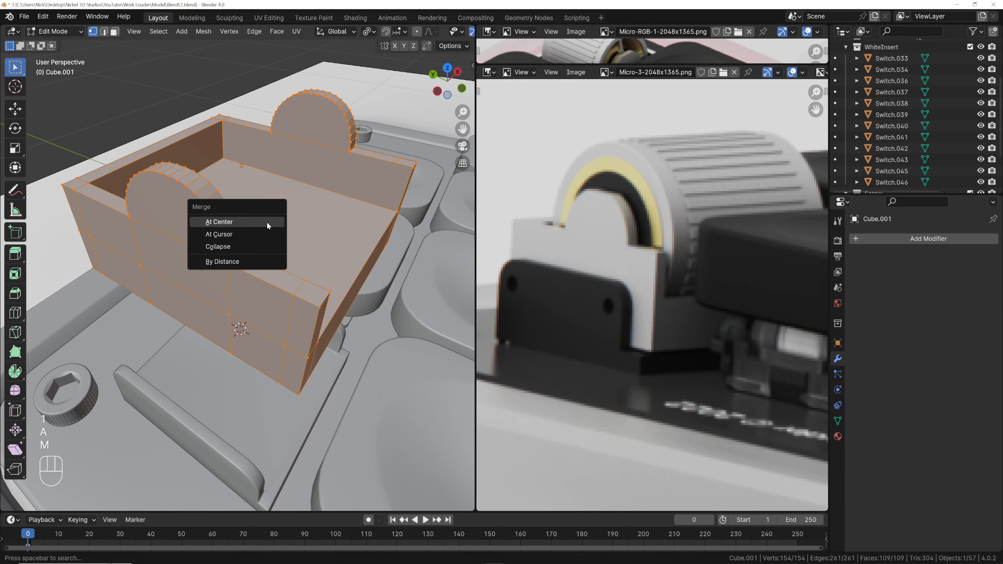
pyautogui.click(249, 266)
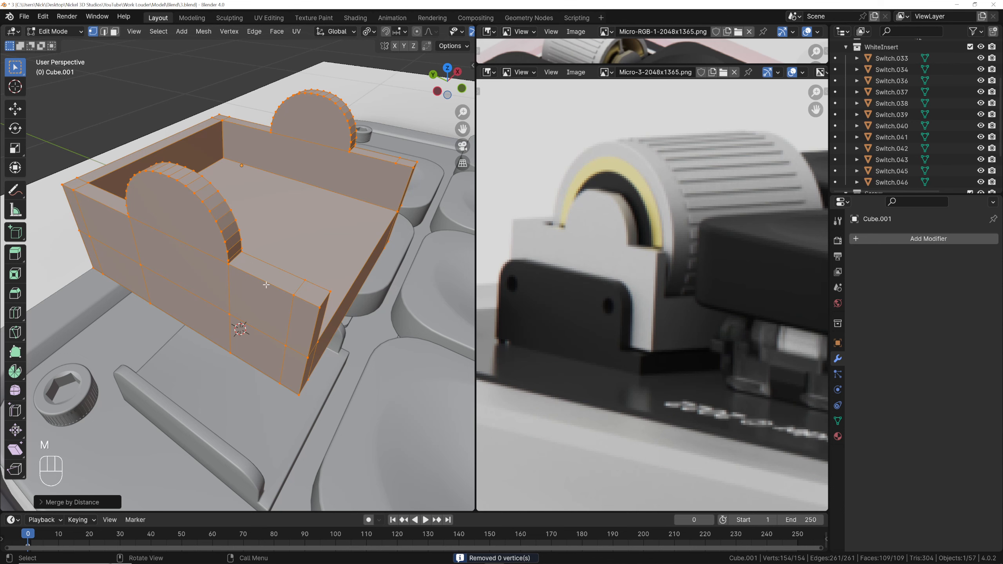
pyautogui.moveTo(282, 282); pyautogui.dragTo(180, 178, button='middle')
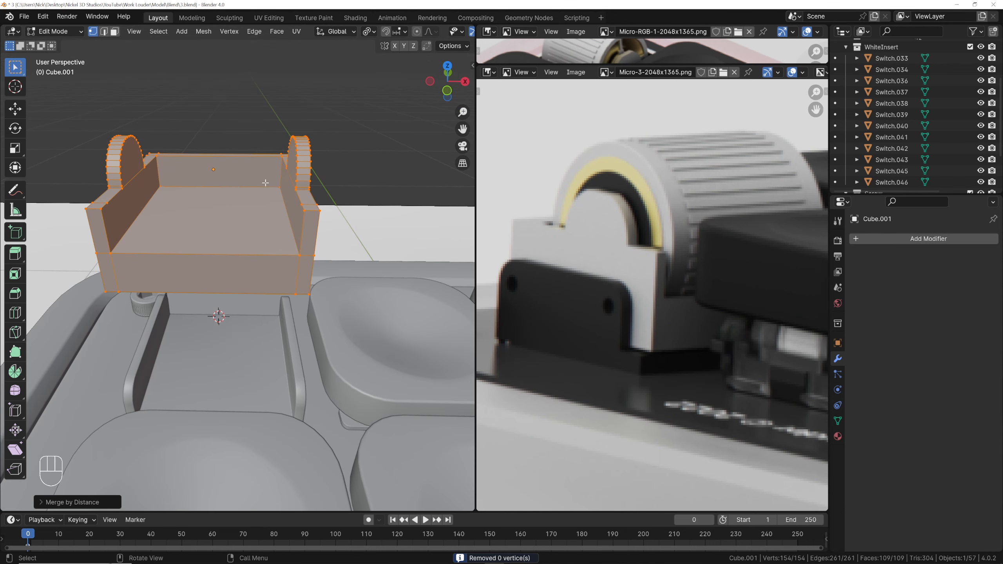
# Try a Bevel modifier with an amount of 0.019 m on the tray
pyautogui.press('Tab')
pyautogui.click(879, 239)
pyautogui.write('b')
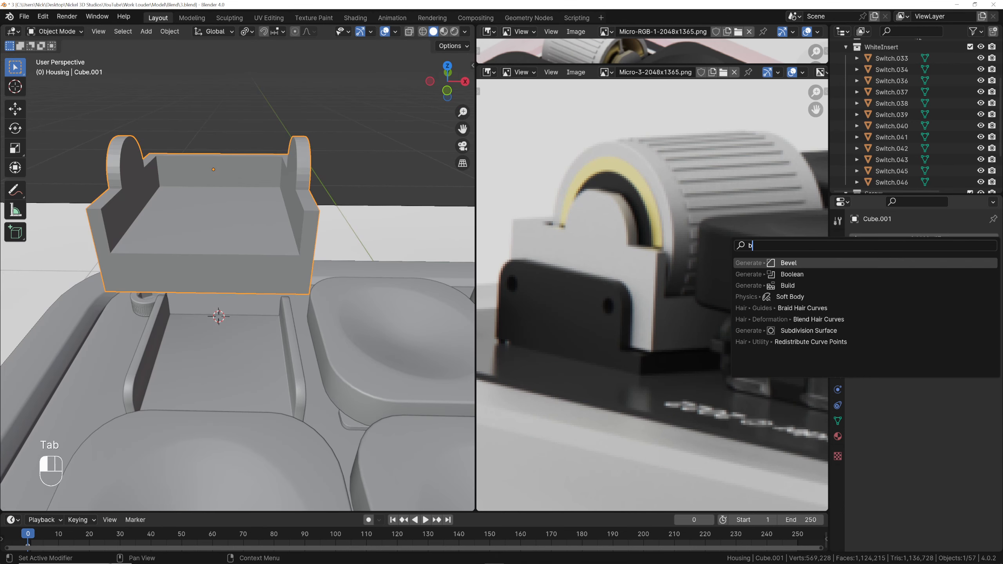
pyautogui.press('Return')
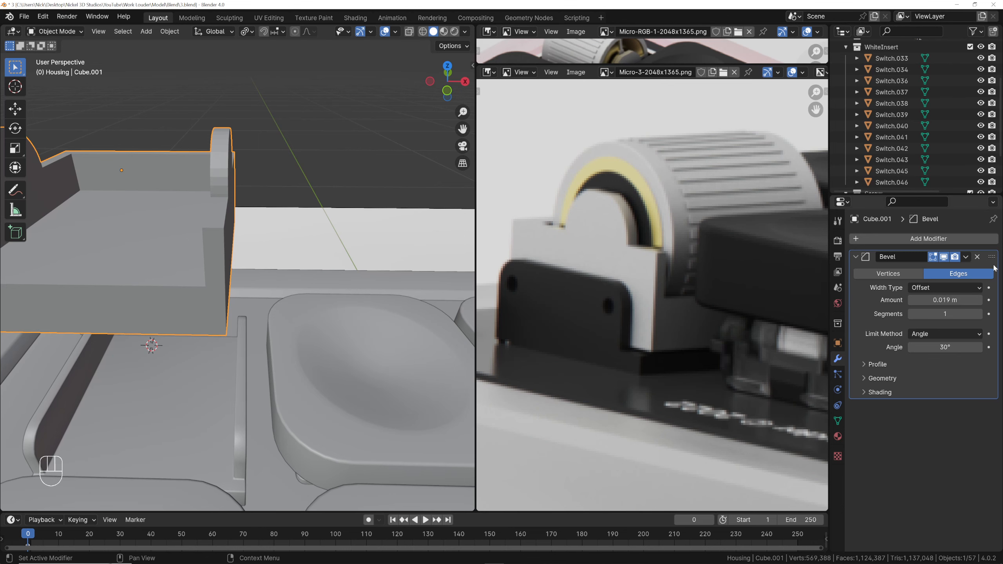
pyautogui.click(976, 256)
pyautogui.scroll(-3, 350, 219)
pyautogui.moveTo(351, 218); pyautogui.dragTo(285, 237, button='middle')
pyautogui.scroll(4, 277, 237)
pyautogui.press('Tab')
pyautogui.press('2')
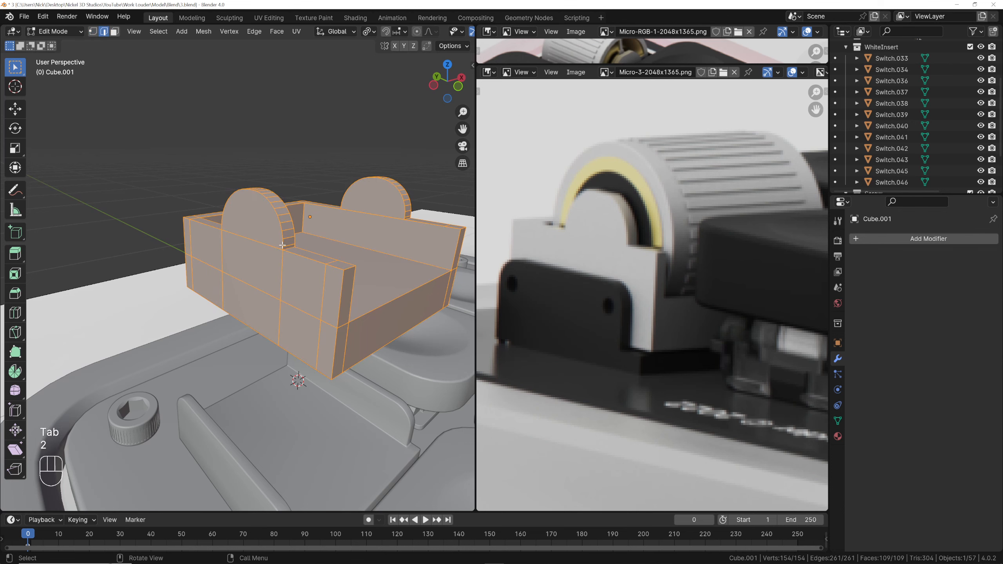
pyautogui.click(285, 248)
pyautogui.moveTo(267, 235)
pyautogui.mouseDown(button='middle')
pyautogui.moveTo(274, 248)
pyautogui.moveTo(305, 208)
pyautogui.moveTo(281, 225)
pyautogui.mouseUp(button='middle')
pyautogui.press('Tab')
# Lower the tray along the Z axis into the bracket on the keypad
pyautogui.scroll(-4, 275, 252)
pyautogui.scroll(3, 281, 225)
pyautogui.press('g')
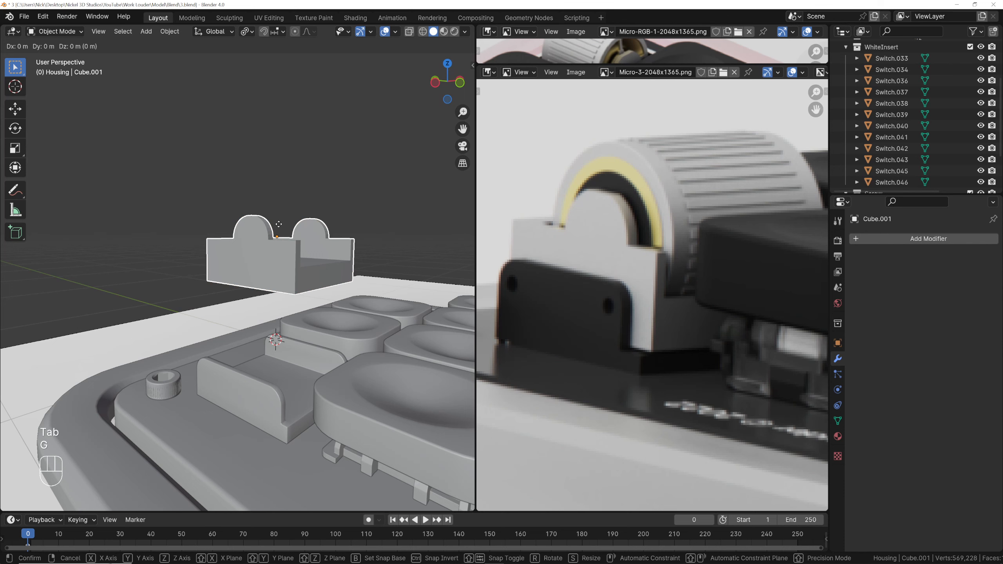
pyautogui.press('z')
pyautogui.keyDown('shift'); pyautogui.click(347, 131); pyautogui.keyUp('shift')
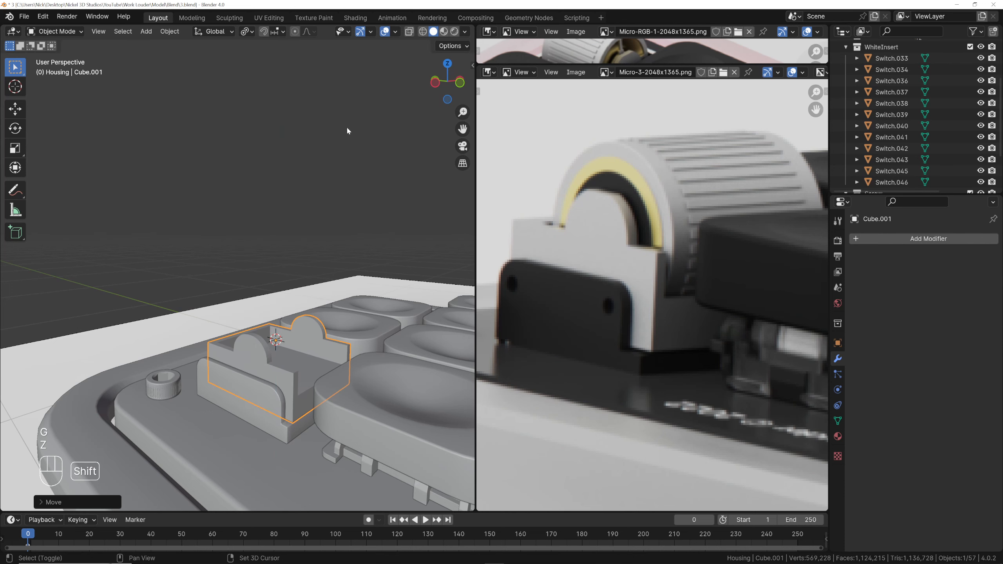
# Fine-tune the tray's height along Z inside the bracket and deselect it
pyautogui.moveTo(348, 131); pyautogui.dragTo(317, 124, button='middle')
pyautogui.scroll(4, 318, 123)
pyautogui.press('g')
pyautogui.press('x')
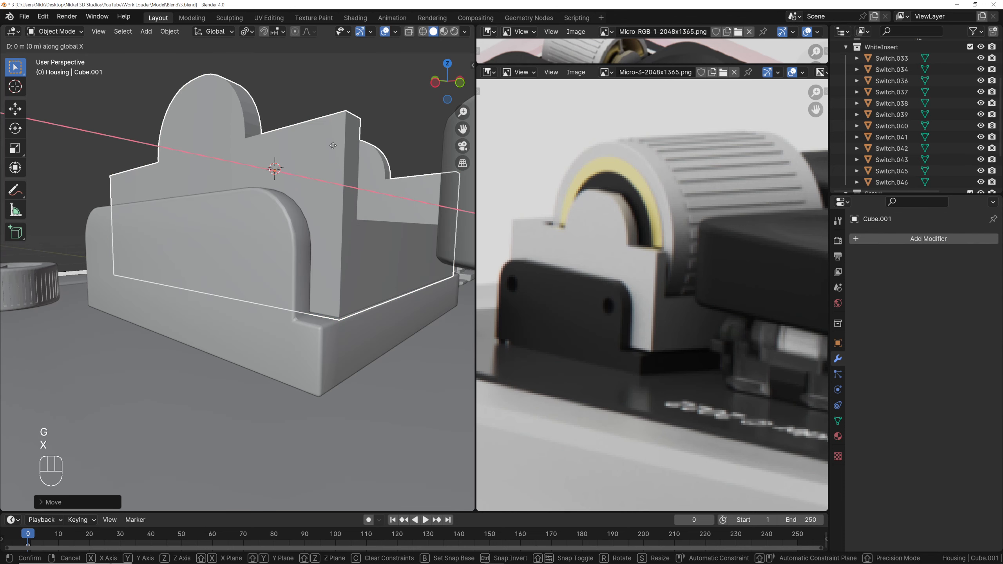
pyautogui.press('z')
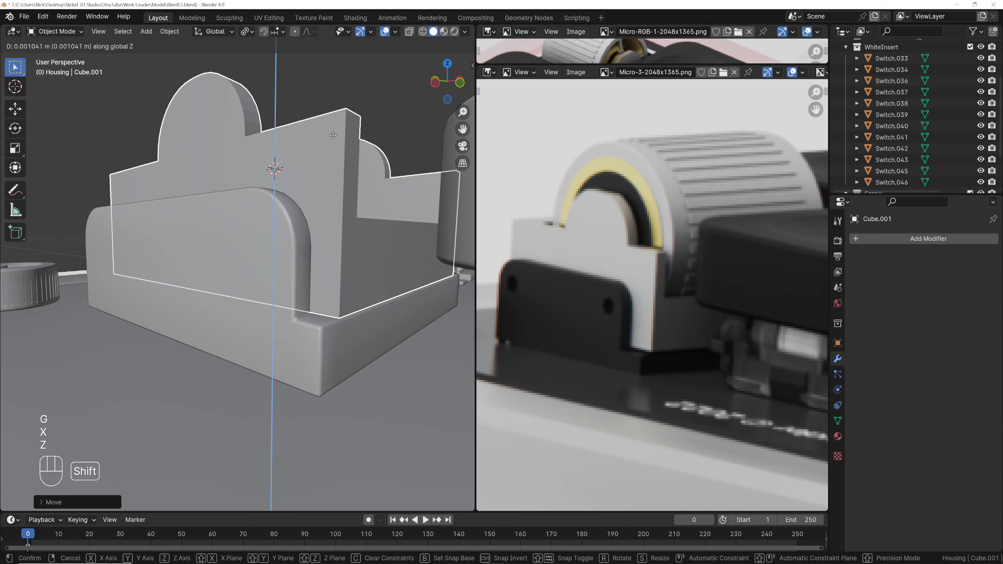
pyautogui.click(331, 124)
pyautogui.scroll(-5, 330, 121)
pyautogui.click(329, 124)
# Add a mesh cylinder at the 3D cursor in the tray, working in top view
pyautogui.moveTo(328, 124); pyautogui.dragTo(353, 171, button='middle')
pyautogui.scroll(-2, 696, 207)
pyautogui.moveTo(696, 208); pyautogui.dragTo(693, 217, button='middle')
pyautogui.scroll(-2, 282, 207)
pyautogui.moveTo(282, 207)
pyautogui.mouseDown(button='middle')
pyautogui.moveTo(284, 186)
pyautogui.moveTo(273, 208)
pyautogui.mouseUp(button='middle')
pyautogui.scroll(3, 273, 208)
pyautogui.press('`')
pyautogui.click(272, 170)
pyautogui.scroll(4, 276, 268)
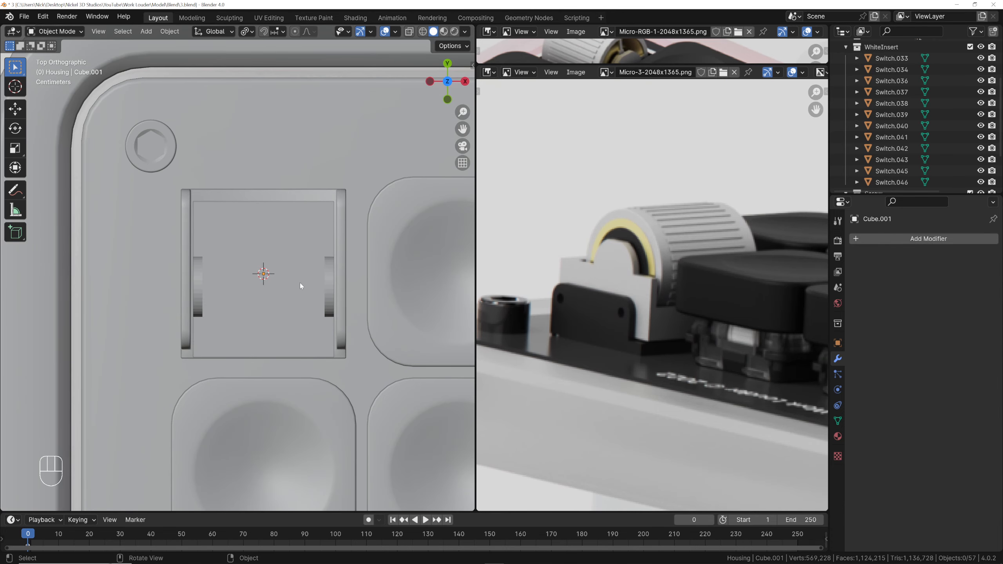
pyautogui.hotkey('shift', 'a')
pyautogui.moveTo(300, 283)
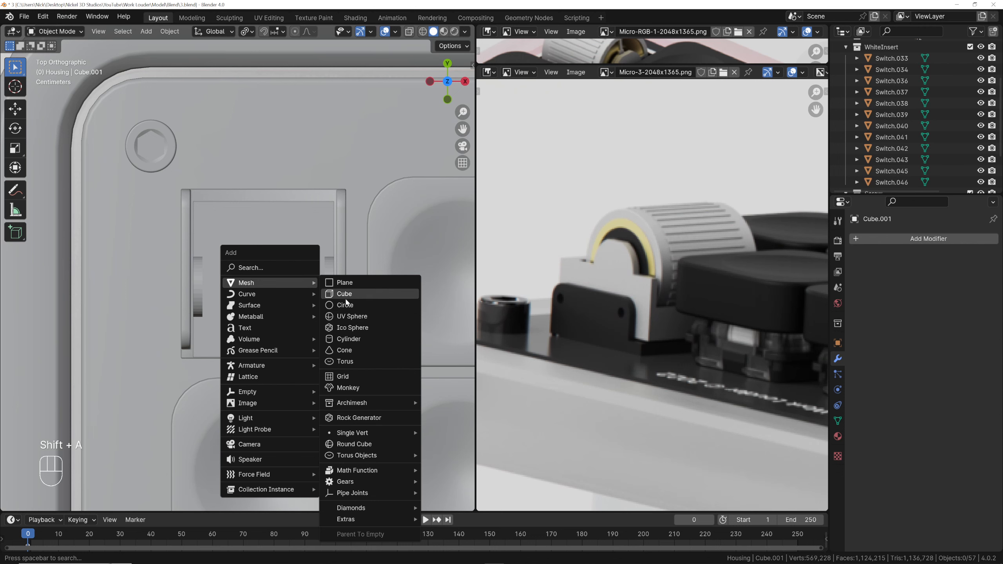
pyautogui.click(357, 342)
pyautogui.scroll(-6, 335, 291)
# Rotate the cylinder's mesh 90° about the Y axis in Edit Mode
pyautogui.press('Tab')
pyautogui.press('r')
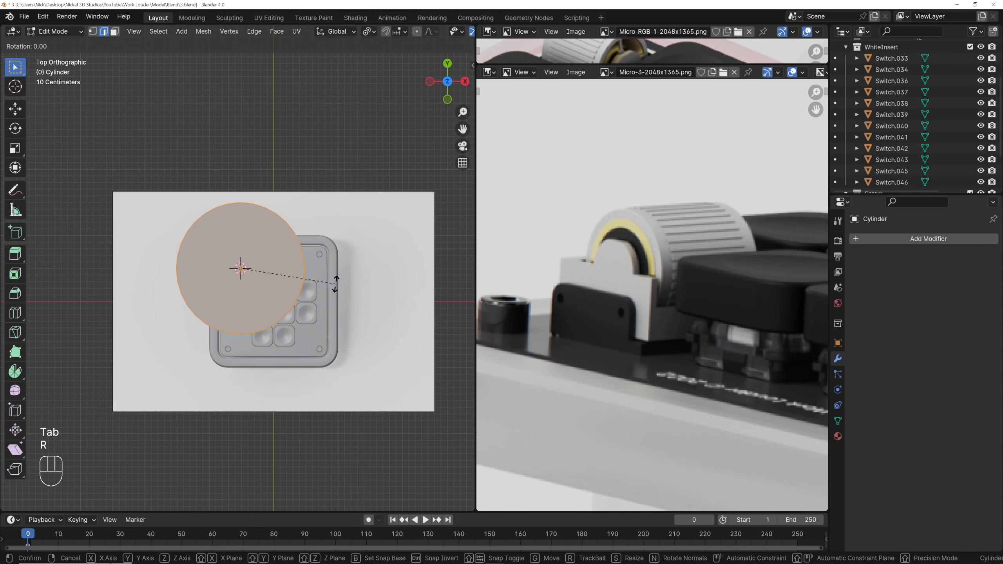
pyautogui.press('x')
pyautogui.write('y')
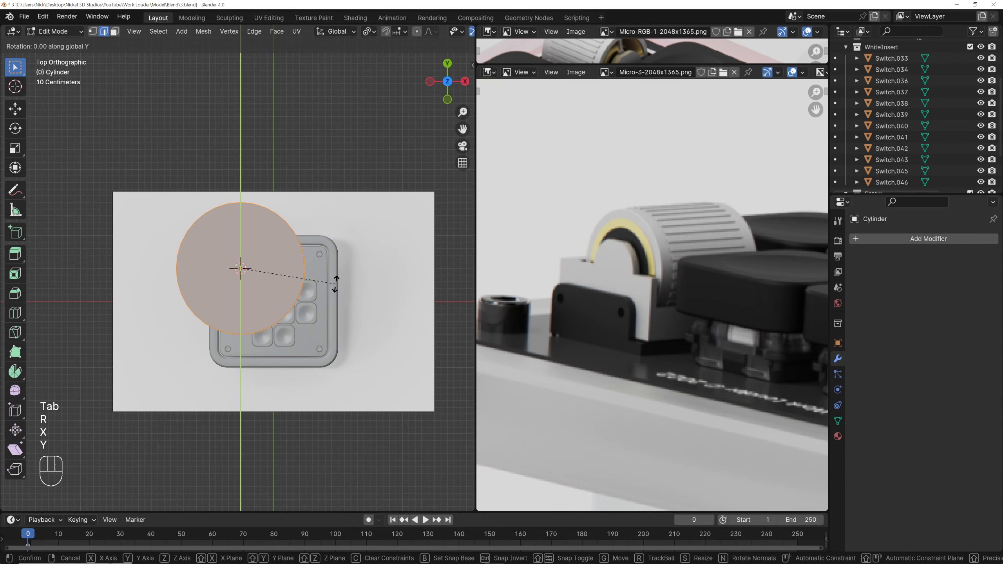
pyautogui.write('90')
pyautogui.press('Return')
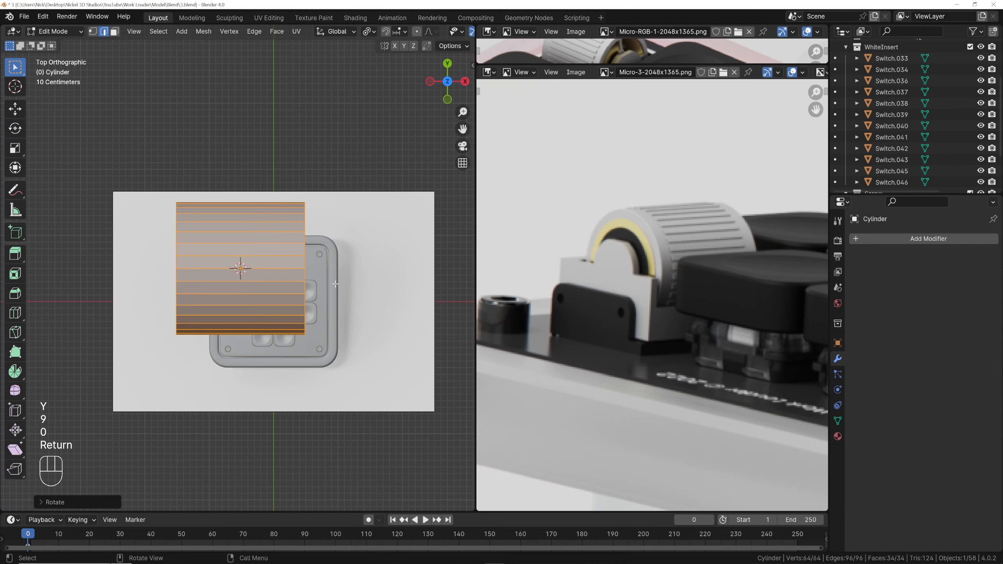
# Scale the cylinder's mesh down uniformly to fit between the tray's arched side walls, finishing in Object Mode
pyautogui.press('s')
pyautogui.click(299, 243)
pyautogui.scroll(8, 299, 243)
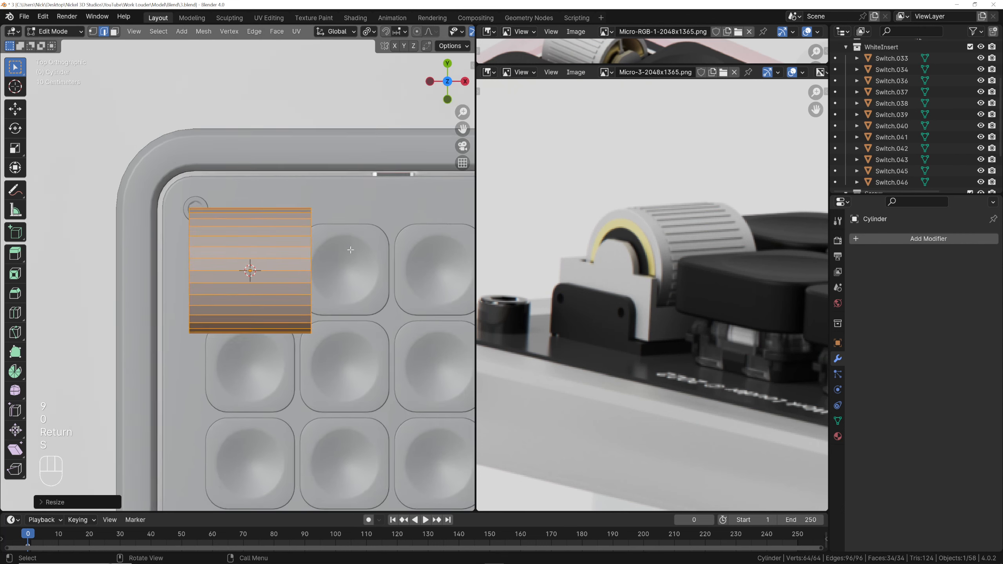
pyautogui.press('s')
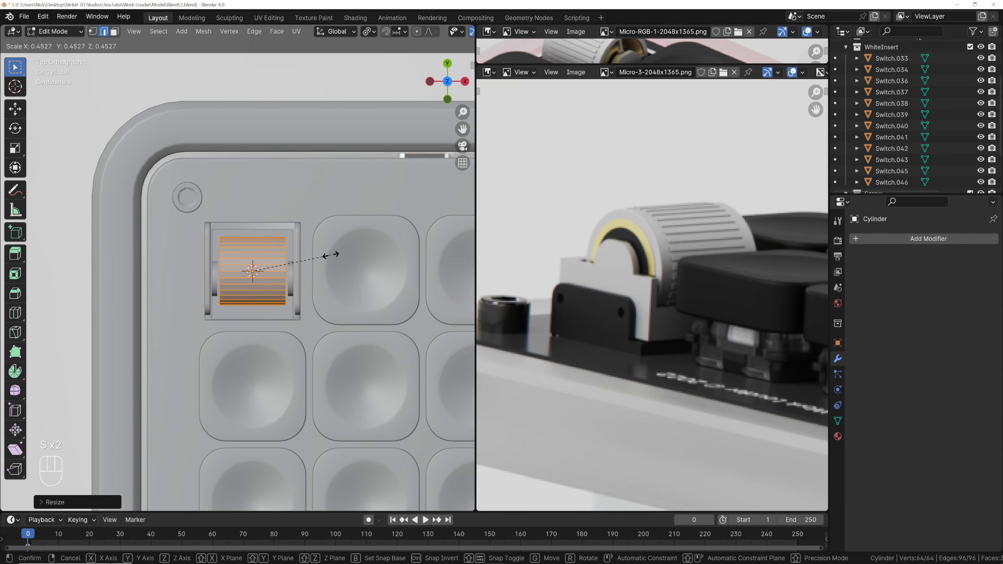
pyautogui.click(331, 255)
pyautogui.press('Tab')
pyautogui.scroll(4, 332, 258)
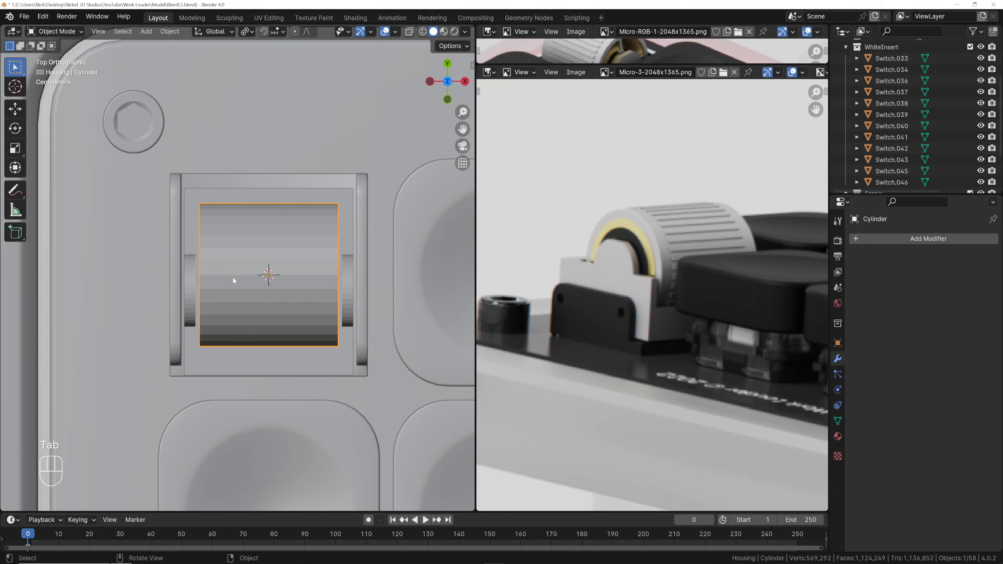
# Move the cylinder along Y until it is concentric with the tray's arches, refining the position in right view
pyautogui.press('g')
pyautogui.press('y')
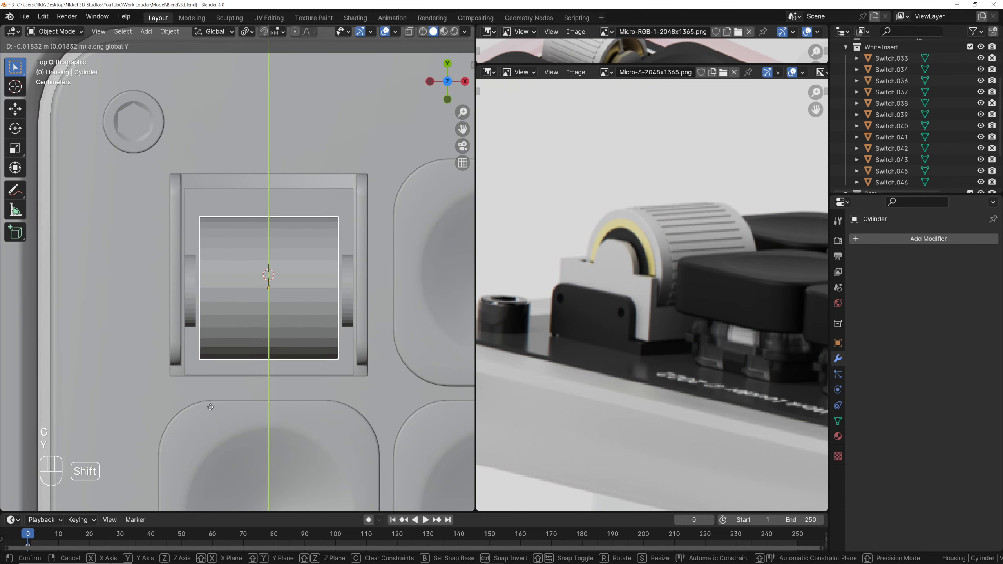
pyautogui.click(209, 418)
pyautogui.moveTo(227, 410); pyautogui.dragTo(298, 231, button='middle')
pyautogui.press('`')
pyautogui.click(304, 227)
pyautogui.press('`')
pyautogui.click(284, 224)
pyautogui.scroll(4, 298, 228)
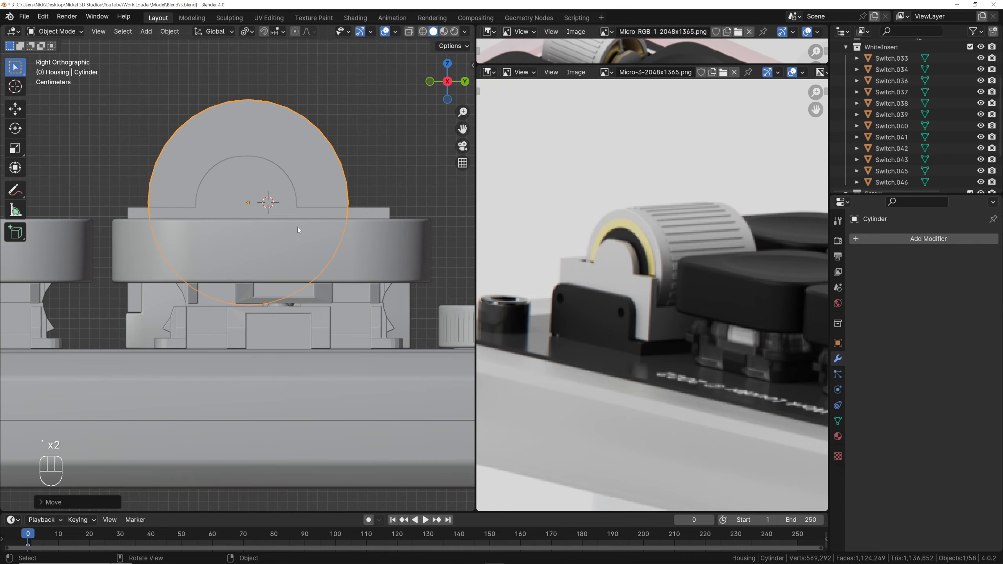
pyautogui.press('g')
pyautogui.press('x')
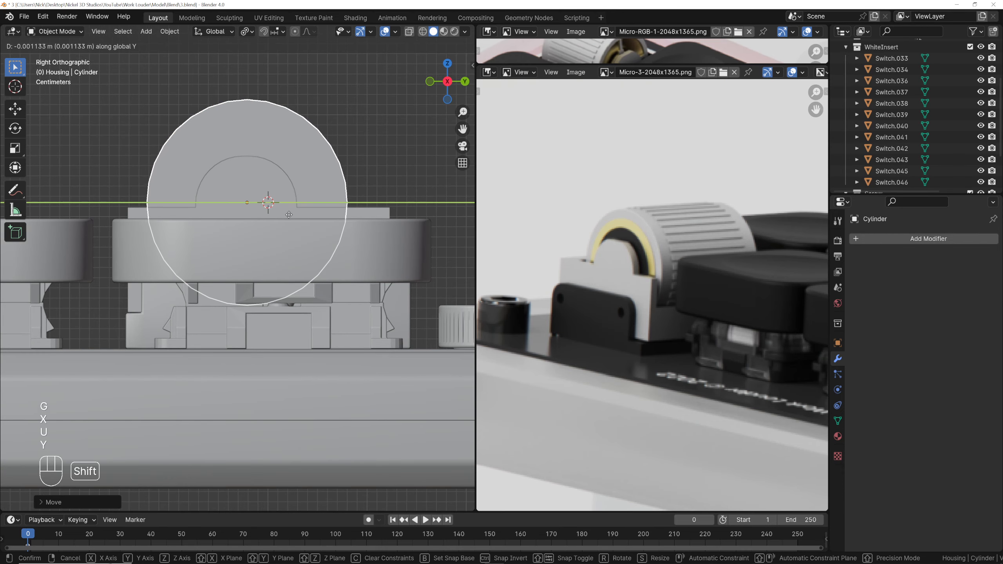
pyautogui.click(272, 216)
# Inset both circular end faces of the cylinder and bridge them to form a hollow ring
pyautogui.moveTo(272, 217); pyautogui.dragTo(221, 197, button='middle')
pyautogui.press('Tab')
pyautogui.press('3')
pyautogui.click(278, 225)
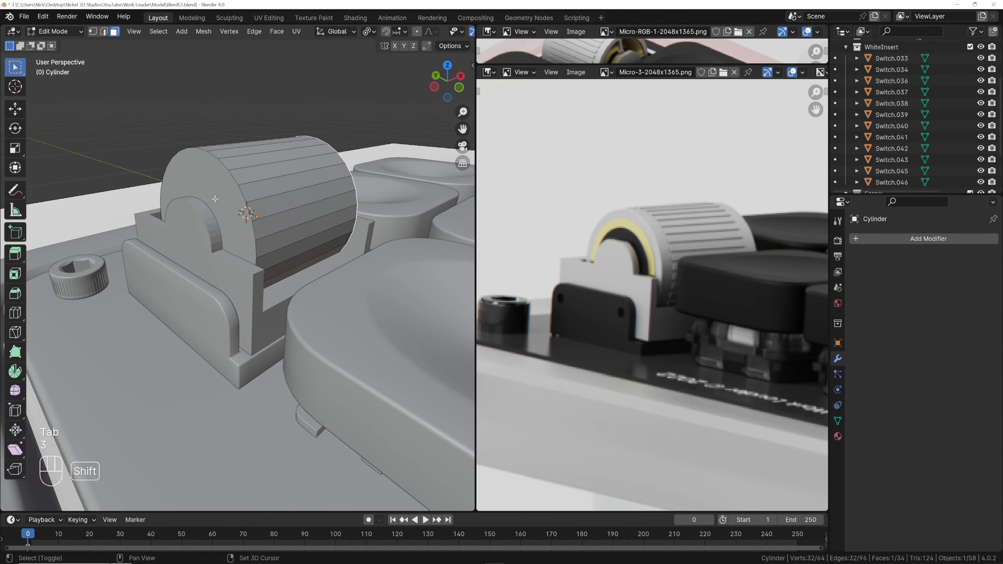
pyautogui.keyDown('shift'); pyautogui.click(217, 195); pyautogui.keyUp('shift')
pyautogui.moveTo(621, 65); pyautogui.dragTo(628, 376)
pyautogui.scroll(3, 623, 196)
pyautogui.keyDown('shift'); pyautogui.moveTo(605, 189); pyautogui.dragTo(639, 187, button='middle'); pyautogui.keyUp('shift')
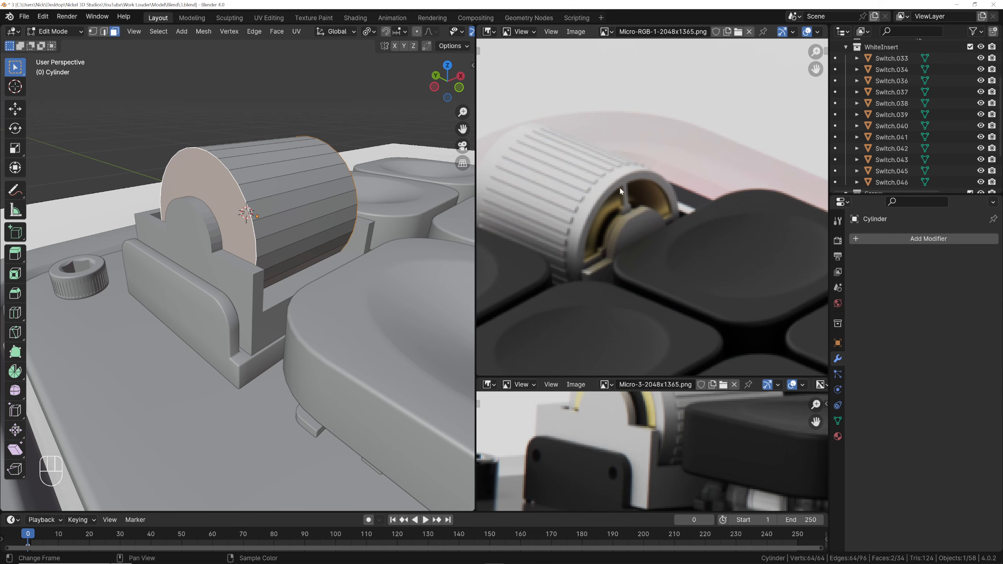
pyautogui.moveTo(470, 186); pyautogui.dragTo(372, 178, button='middle')
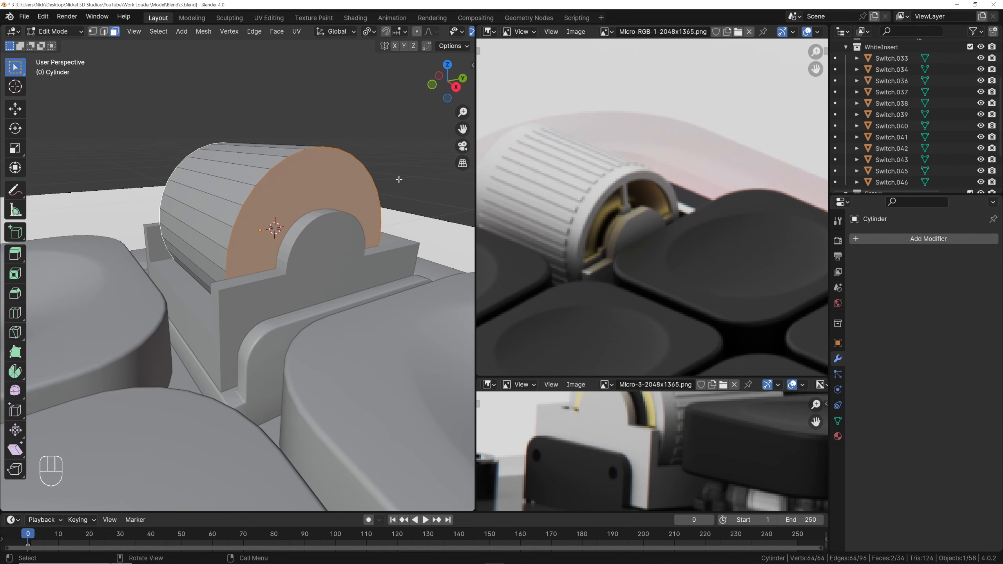
pyautogui.press('i')
pyautogui.click(397, 177)
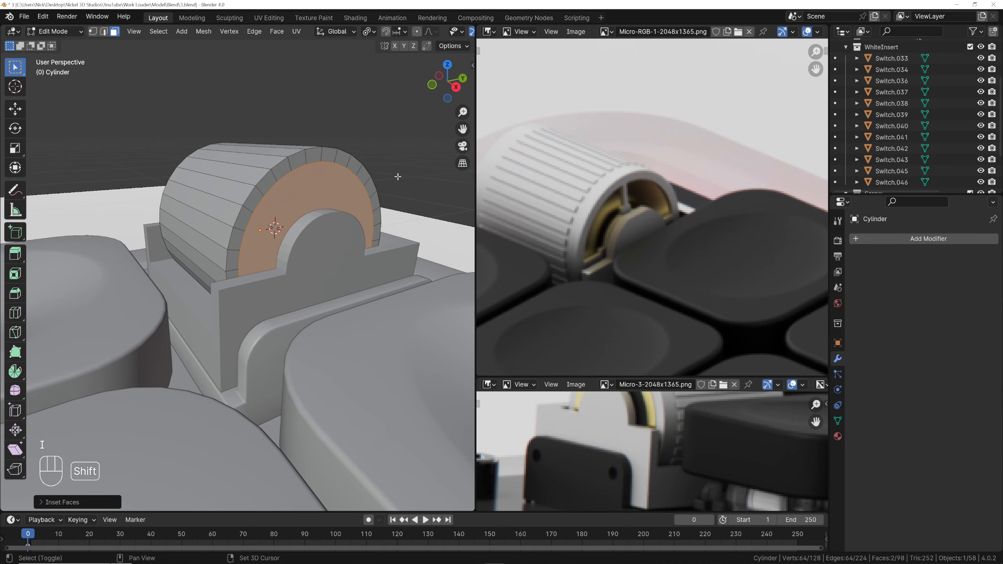
pyautogui.rightClick(398, 176)
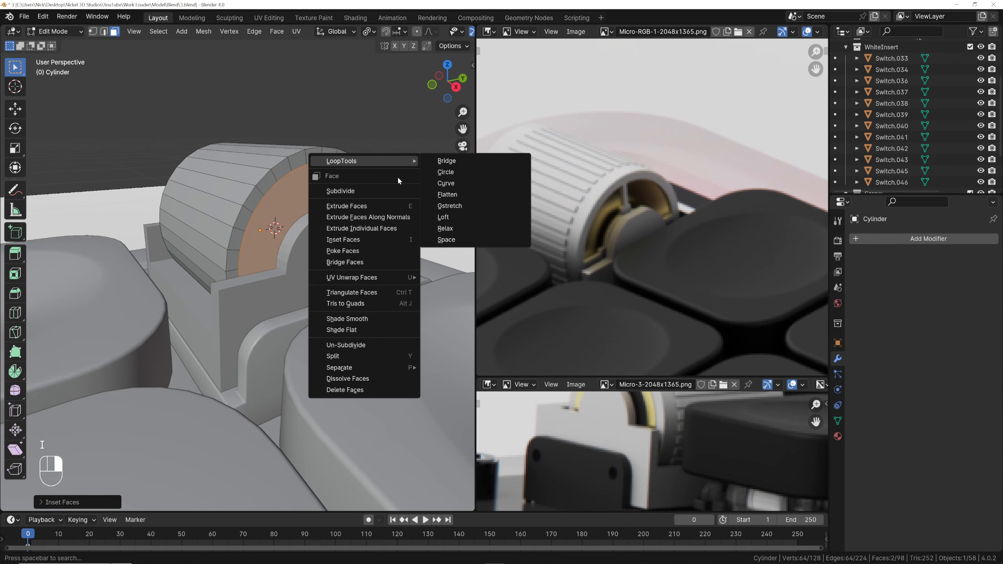
pyautogui.click(371, 262)
# Add a centred loop cut around the ring's outer surface and bevel it about 0.092 m into two loops near the ends
pyautogui.moveTo(348, 241); pyautogui.dragTo(318, 219, button='middle')
pyautogui.press('`')
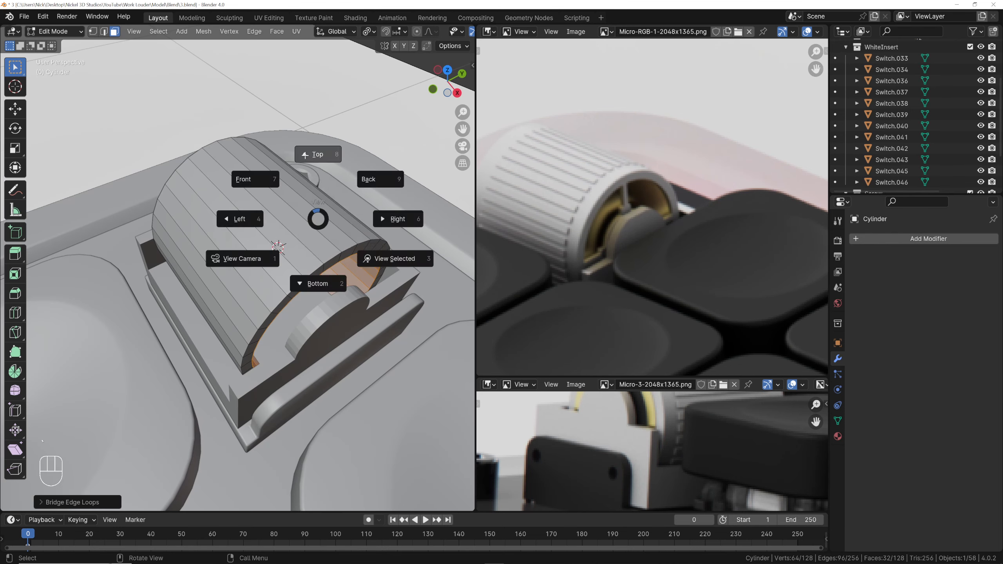
pyautogui.click(305, 192)
pyautogui.hotkey('ctrl', 'r')
pyautogui.click(299, 202)
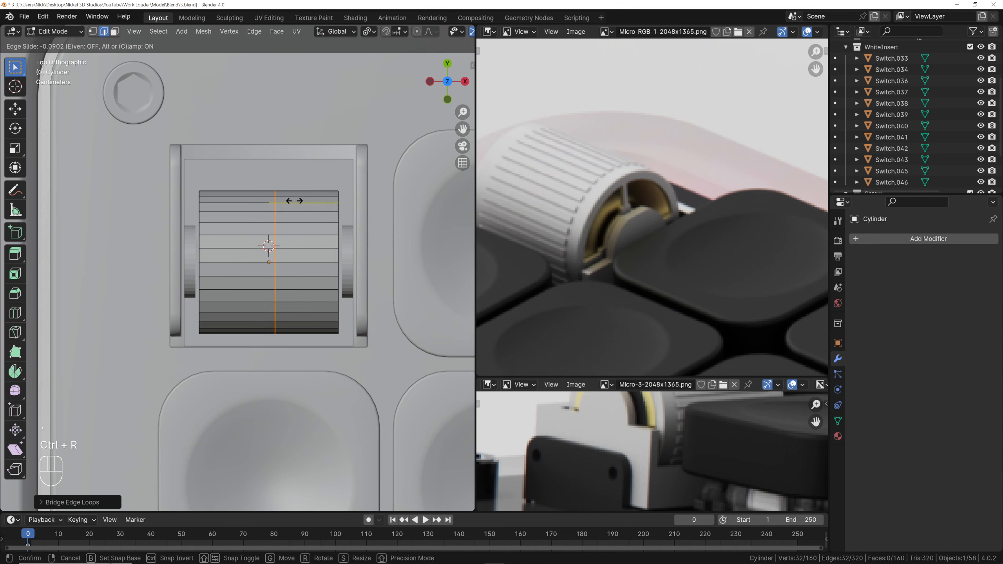
pyautogui.press('Escape')
pyautogui.hotkey('ctrl', 'b')
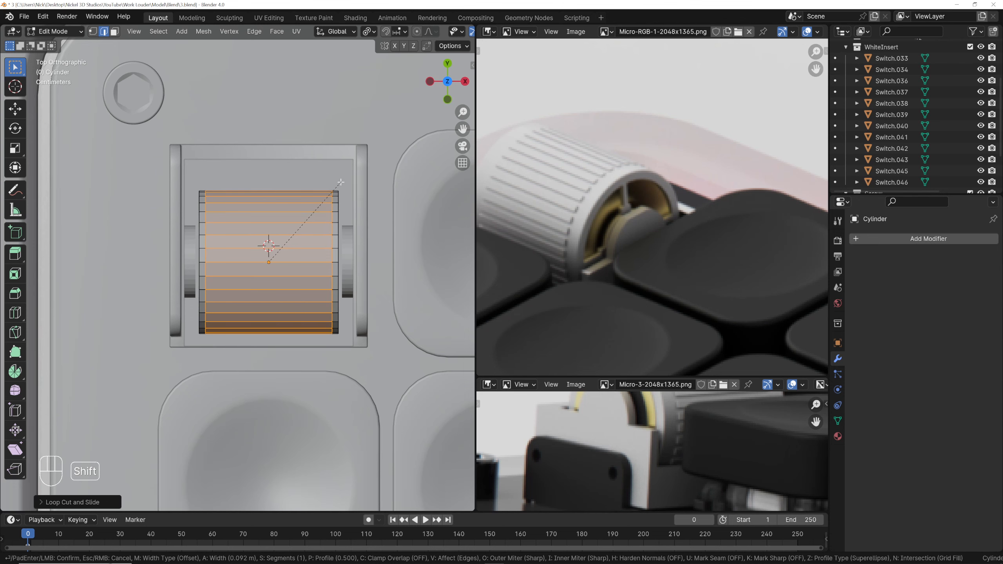
pyautogui.click(340, 183)
# Add a centred loop cut around the ring's inner surface and bevel it about 0.091 m to match the outer loops
pyautogui.moveTo(340, 183); pyautogui.dragTo(221, 105, button='middle')
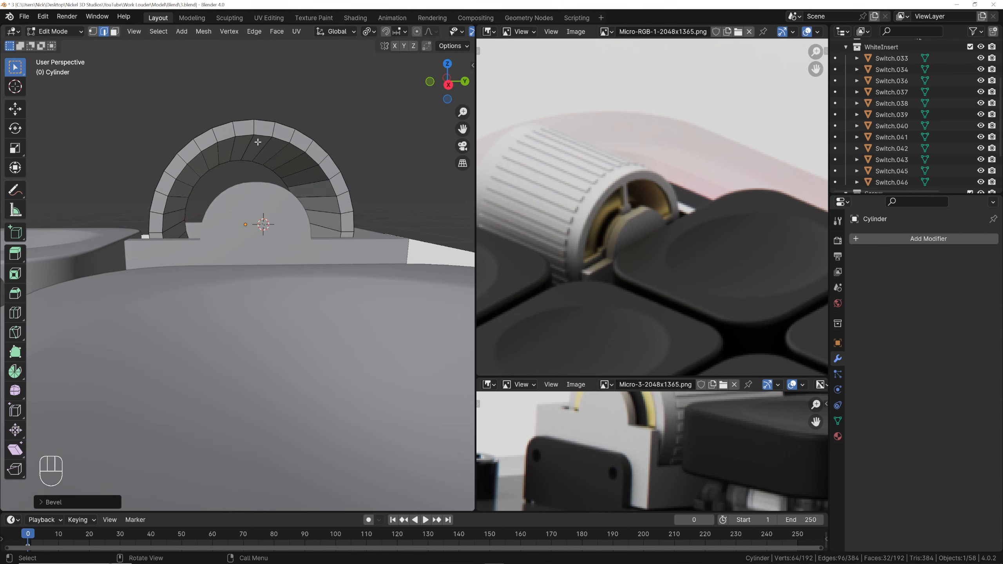
pyautogui.click(260, 142)
pyautogui.moveTo(260, 142); pyautogui.dragTo(303, 165, button='middle')
pyautogui.hotkey('ctrl', 'r')
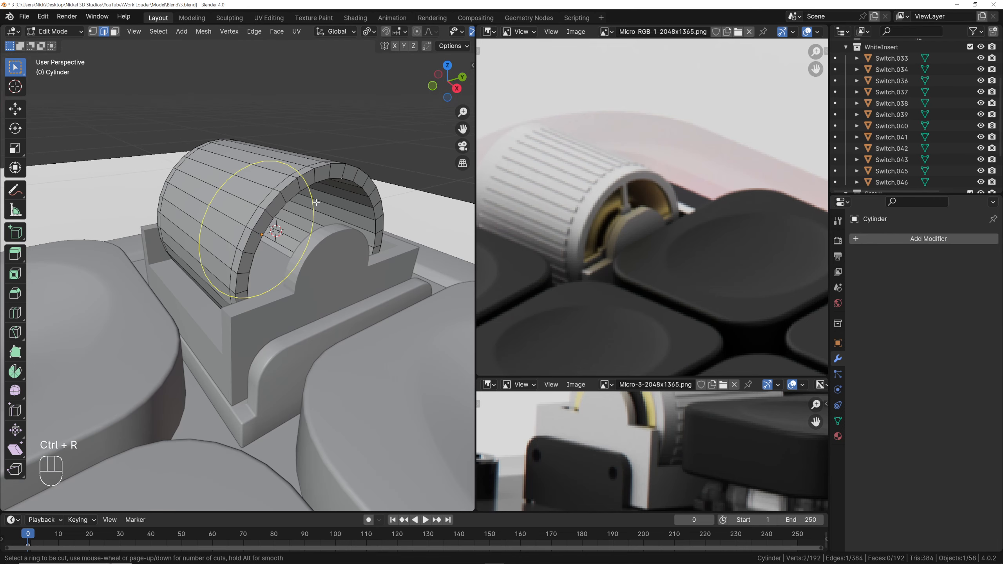
pyautogui.click(317, 204)
pyautogui.press('Escape')
pyautogui.press('`')
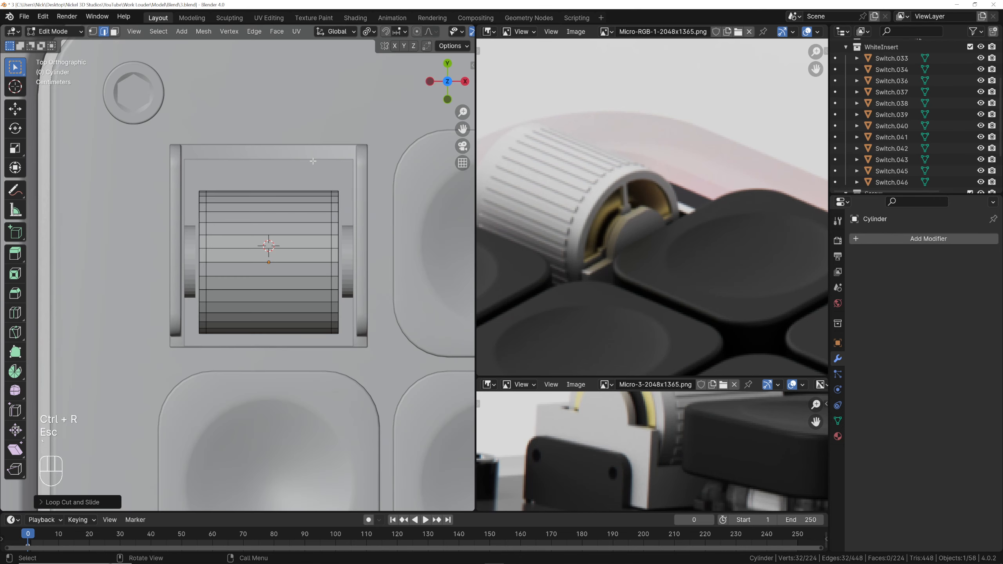
pyautogui.hotkey('alt', 'z')
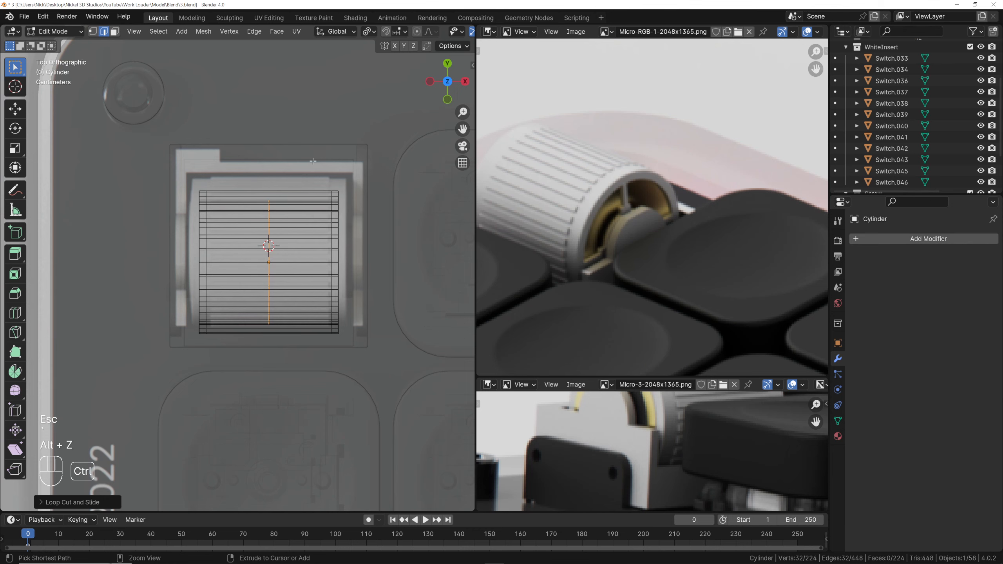
pyautogui.hotkey('ctrl', 'b')
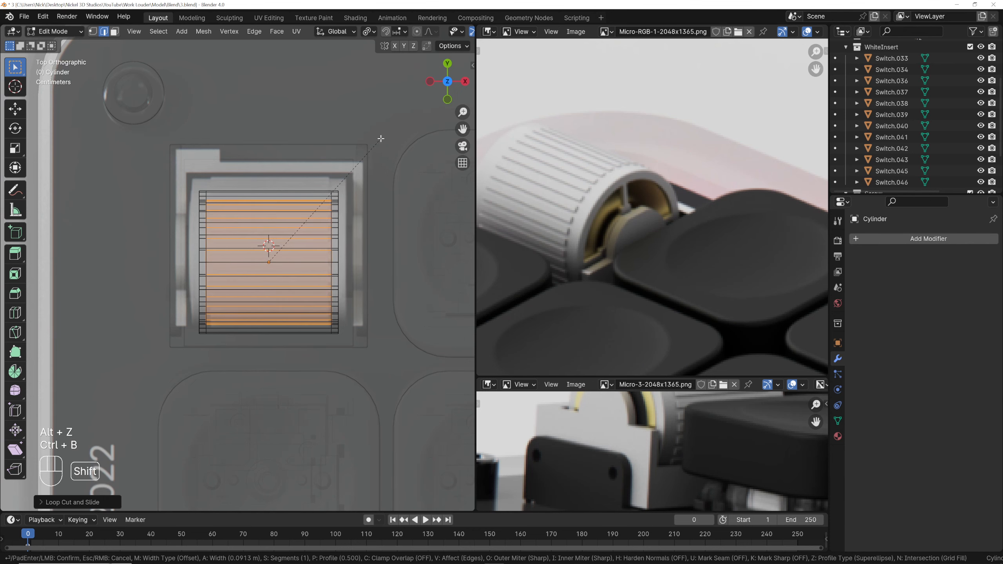
pyautogui.click(381, 138)
# Extrude four evenly spaced inner faces near one end of the ring inward as spokes, then return to Object Mode and deselect
pyautogui.moveTo(422, 201); pyautogui.dragTo(332, 194, button='middle')
pyautogui.hotkey('alt', 'z')
pyautogui.scroll(3, 344, 207)
pyautogui.click(354, 236)
pyautogui.moveTo(355, 237); pyautogui.dragTo(309, 262, button='middle')
pyautogui.press('3')
pyautogui.click(342, 239)
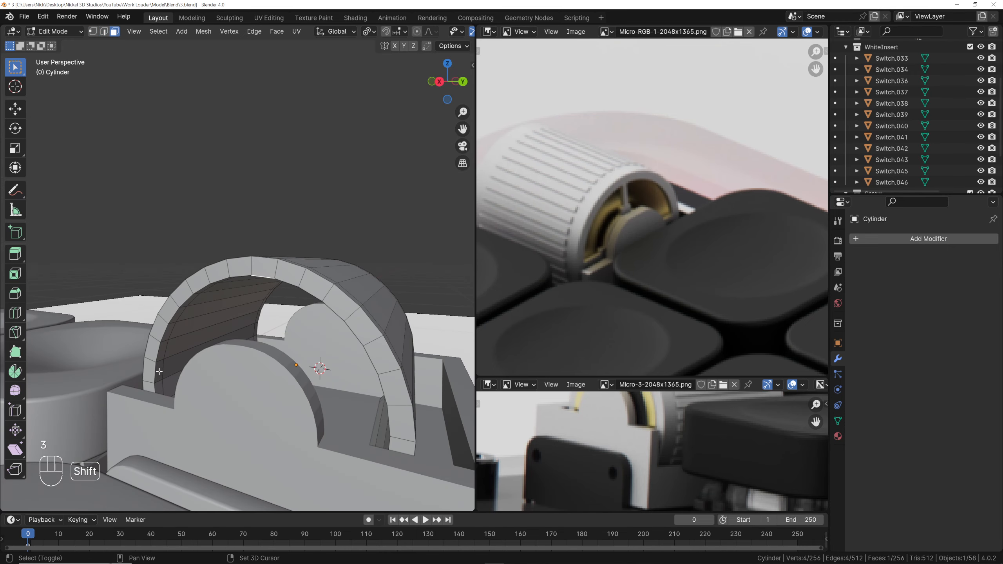
pyautogui.moveTo(174, 369); pyautogui.dragTo(413, 378, button='middle')
pyautogui.hotkey('alt', 'z')
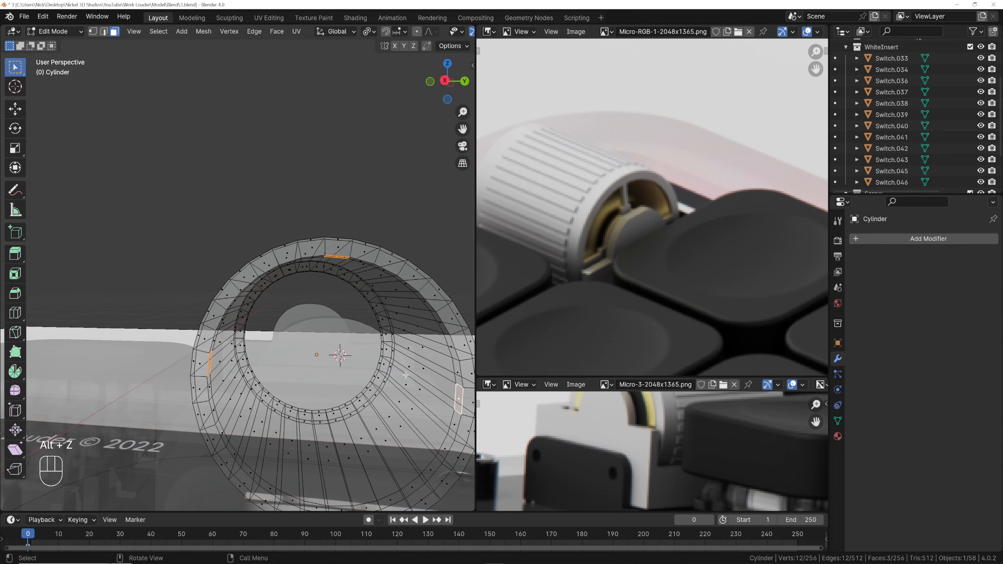
pyautogui.keyDown('shift'); pyautogui.moveTo(380, 406); pyautogui.dragTo(341, 312, button='middle'); pyautogui.keyUp('shift')
pyautogui.scroll(-1, 341, 312)
pyautogui.moveTo(282, 350); pyautogui.dragTo(258, 392, button='middle')
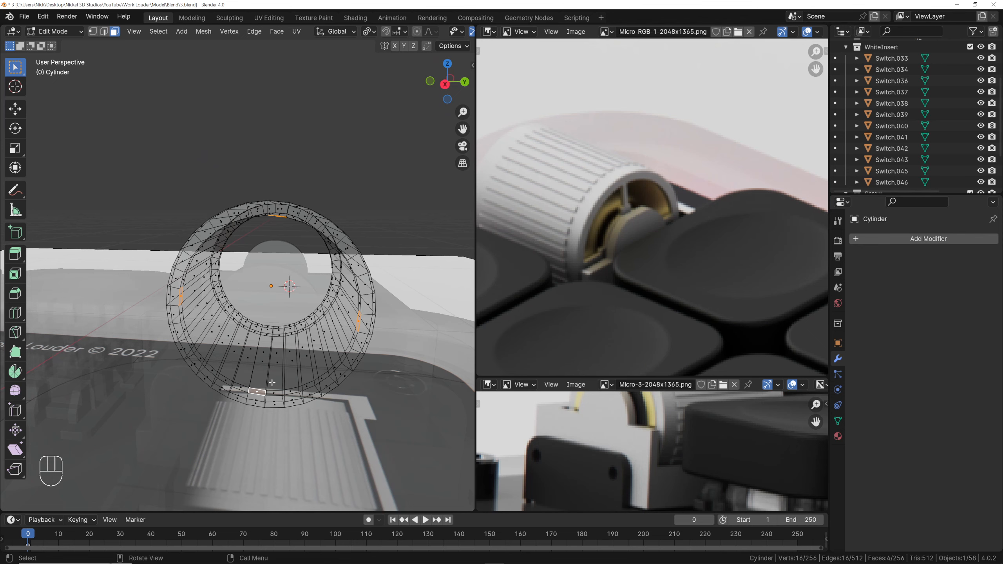
pyautogui.hotkey('alt', 'z')
pyautogui.rightClick(358, 312)
pyautogui.click(352, 257)
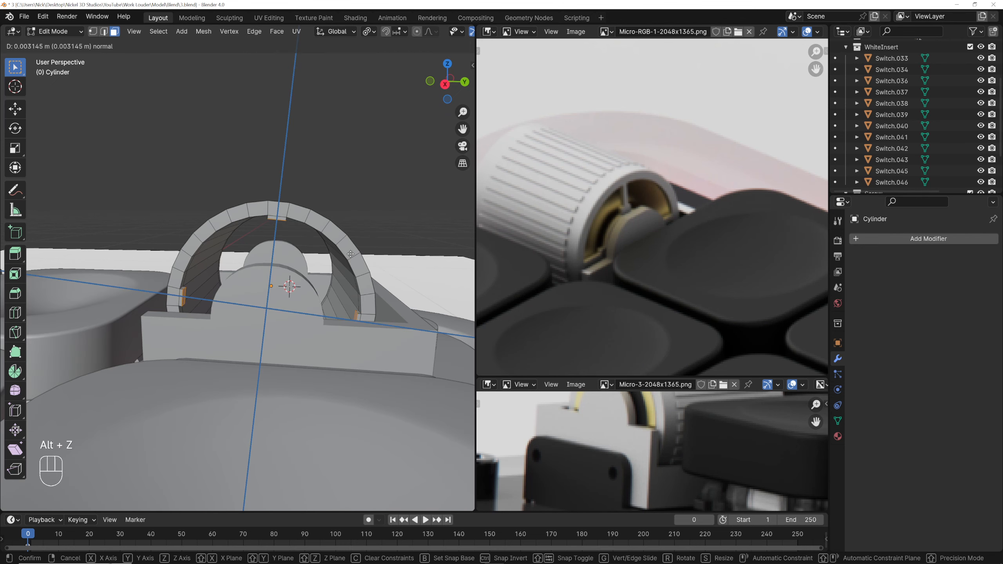
pyautogui.click(343, 189)
pyautogui.press('Tab')
pyautogui.scroll(-6, 341, 209)
pyautogui.moveTo(339, 218); pyautogui.dragTo(374, 269, button='middle')
pyautogui.click(365, 218)
# Add a second mesh cylinder at the 3D cursor in top view
pyautogui.press('`')
pyautogui.click(370, 211)
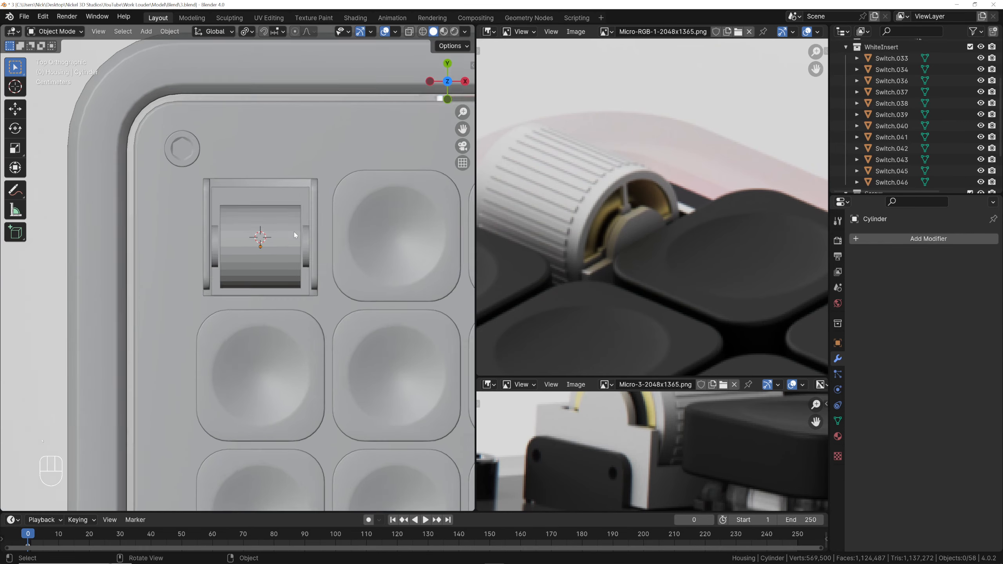
pyautogui.moveTo(294, 232); pyautogui.dragTo(344, 165, button='middle')
pyautogui.moveTo(620, 377); pyautogui.dragTo(624, 133)
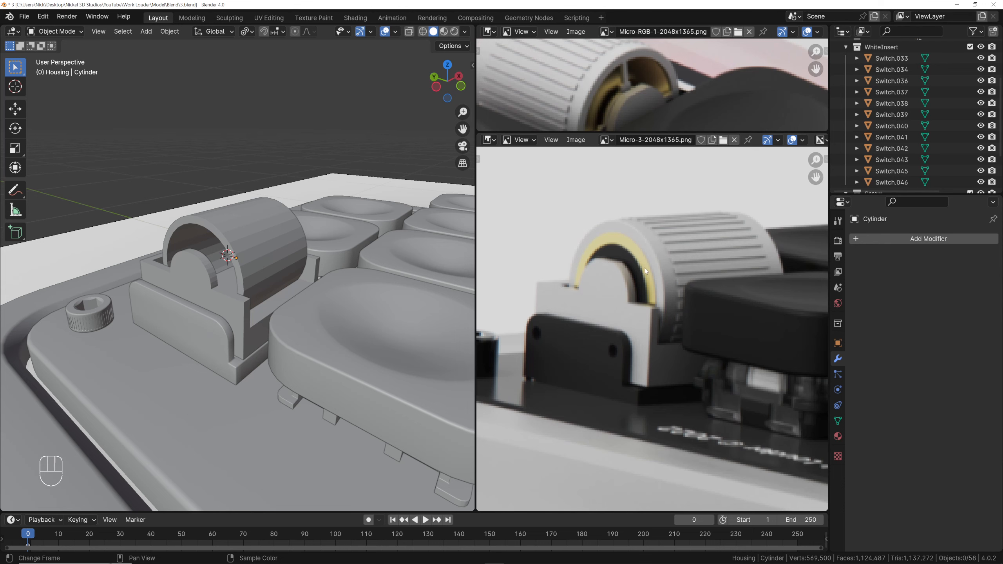
pyautogui.moveTo(436, 191); pyautogui.dragTo(255, 259, button='middle')
pyautogui.press('`')
pyautogui.click(289, 186)
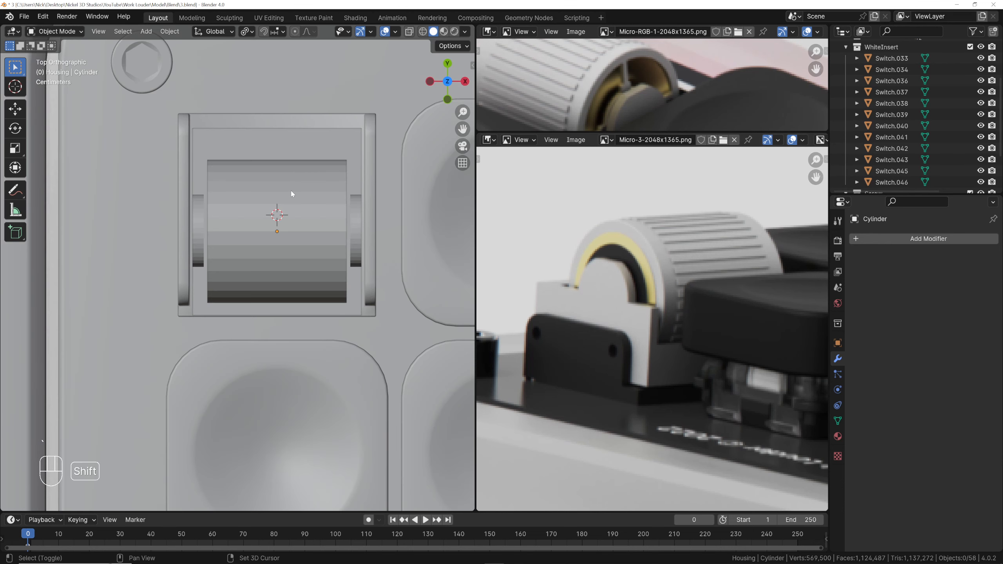
pyautogui.hotkey('shift', 'a')
pyautogui.moveTo(290, 189)
pyautogui.click(350, 247)
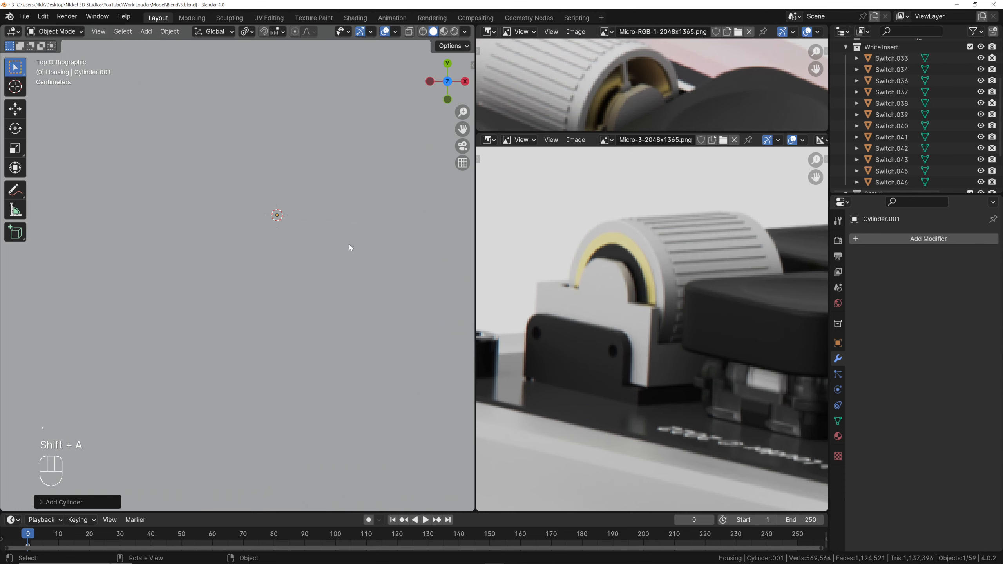
# Rotate the second cylinder's mesh 90° about the Y axis in Edit Mode
pyautogui.press('Tab')
pyautogui.scroll(-5, 347, 241)
pyautogui.press('r')
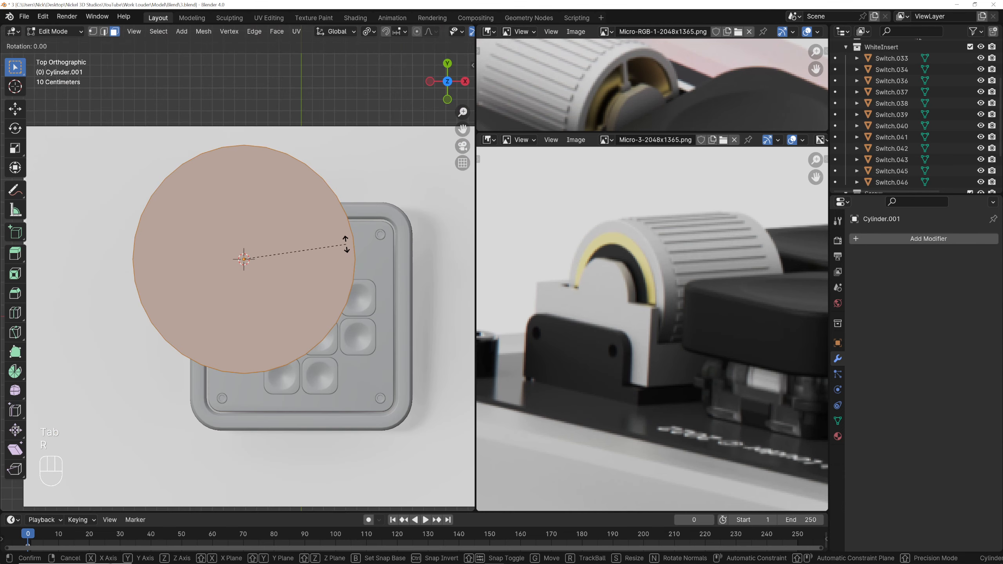
pyautogui.press('y')
pyautogui.press('9')
pyautogui.press('0')
pyautogui.press('Return')
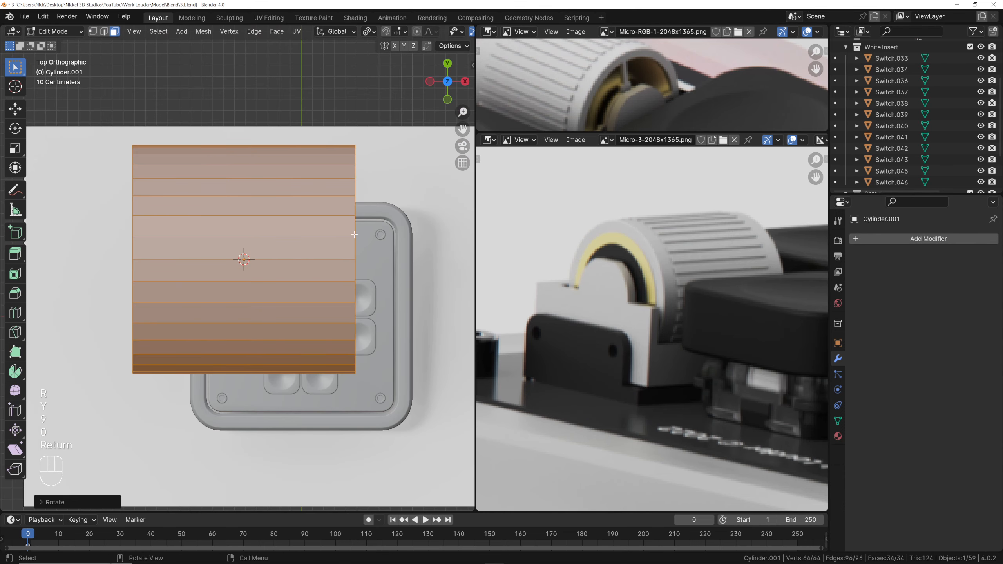
# Scale the second cylinder's mesh down to roughly the size of the ring and return to Object Mode
pyautogui.press('s')
pyautogui.click(276, 266)
pyautogui.moveTo(261, 271); pyautogui.dragTo(214, 220, button='middle')
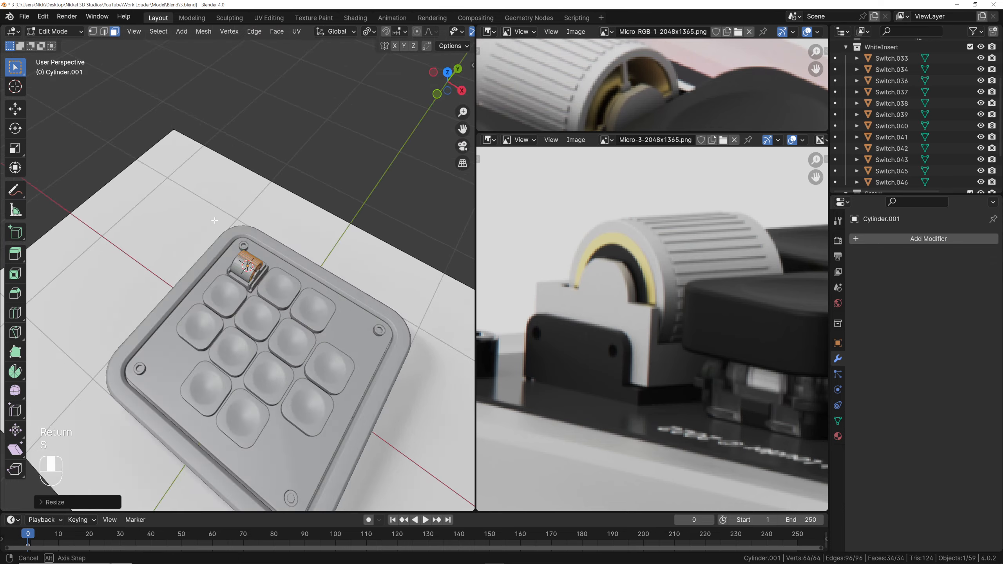
pyautogui.scroll(6, 268, 252)
pyautogui.press('Tab')
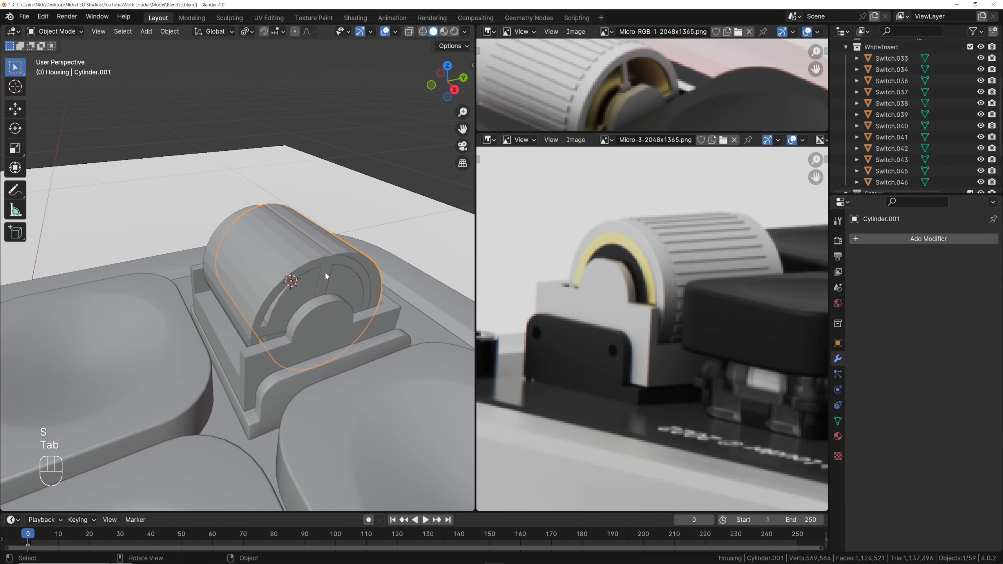
# Snap the 3D cursor to the ring's origin and snap the second cylinder to the cursor
pyautogui.click(302, 250)
pyautogui.press('KP_7')
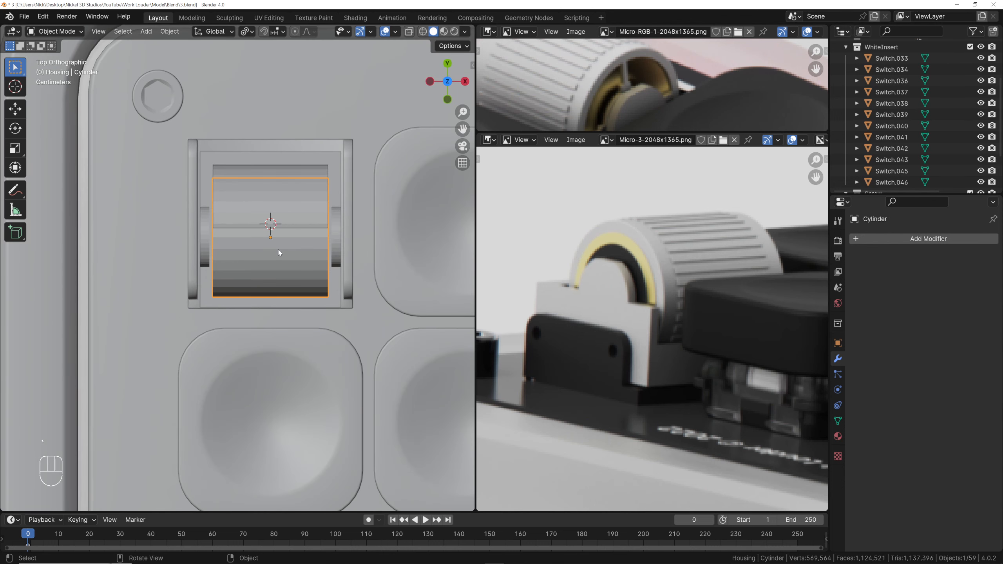
pyautogui.hotkey('shift', 's')
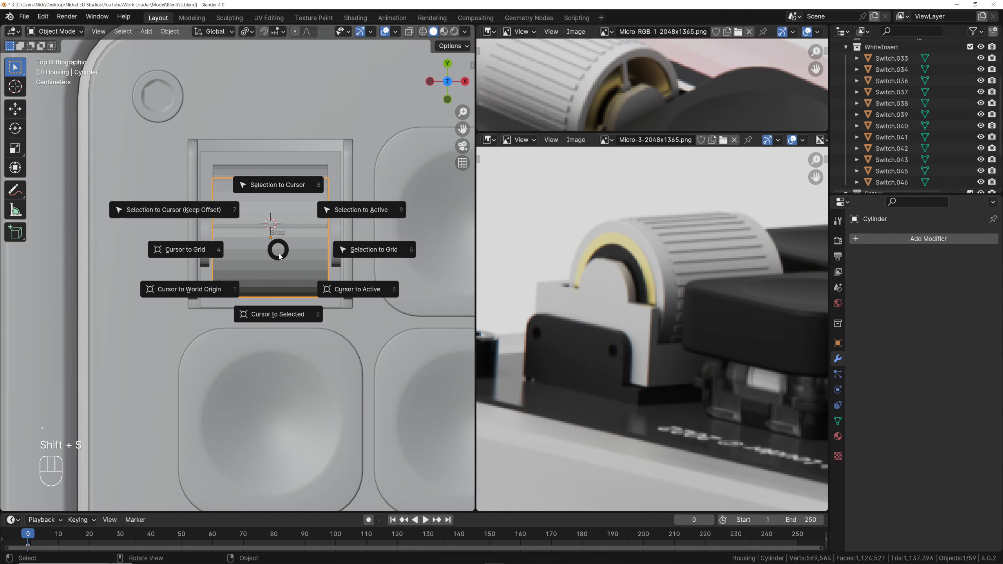
pyautogui.click(284, 315)
pyautogui.click(298, 170)
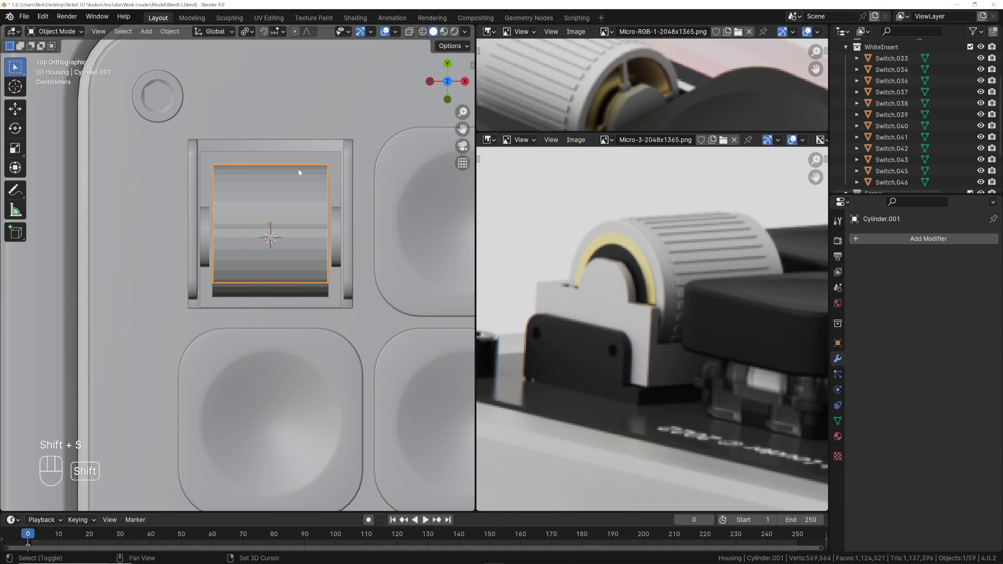
pyautogui.hotkey('shift', 's')
pyautogui.click(300, 110)
# Scale the second cylinder's mesh down uniformly in Edit Mode so it fits inside the ring behind the spokes
pyautogui.moveTo(299, 222); pyautogui.dragTo(347, 197, button='middle')
pyautogui.scroll(3, 317, 197)
pyautogui.press('Tab')
pyautogui.press('s')
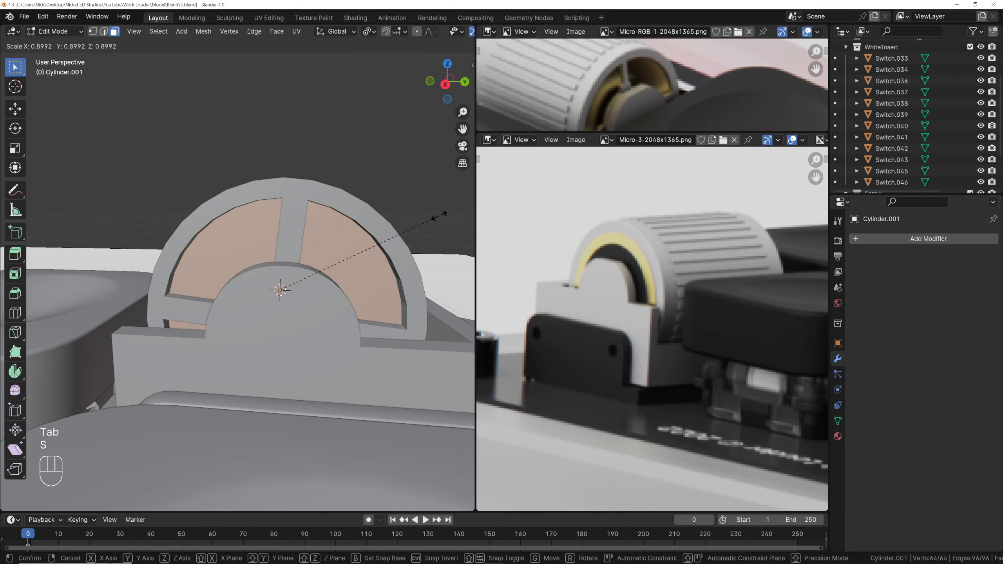
pyautogui.keyDown('shift'); pyautogui.click(427, 212); pyautogui.keyUp('shift')
# Finish scaling the inner cylinder's mesh to the ring's opening and move it slightly along the X axis
pyautogui.scroll(-5, 322, 233)
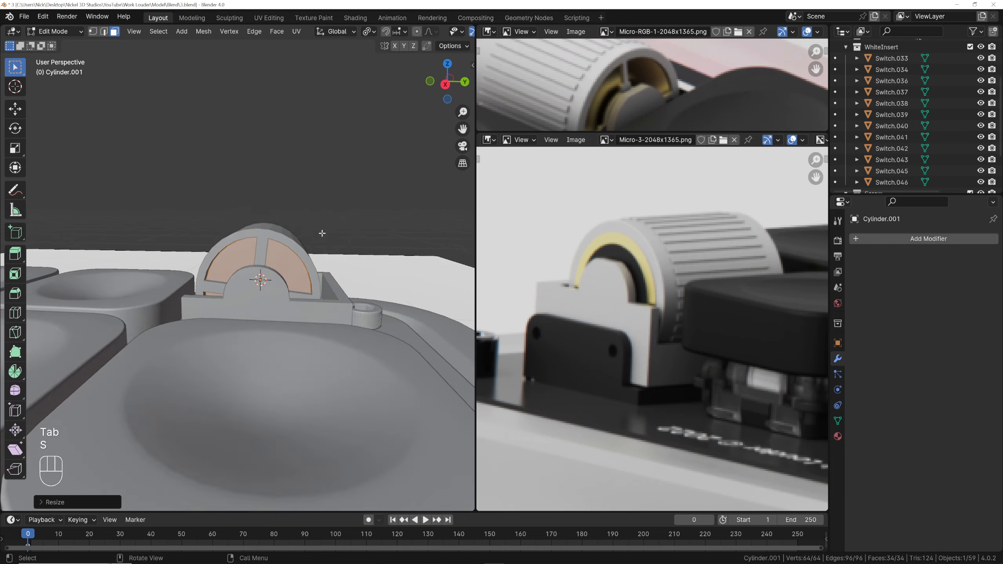
pyautogui.moveTo(322, 233); pyautogui.dragTo(471, 253, button='middle')
pyautogui.scroll(3, 403, 233)
pyautogui.moveTo(402, 233); pyautogui.dragTo(414, 231, button='middle')
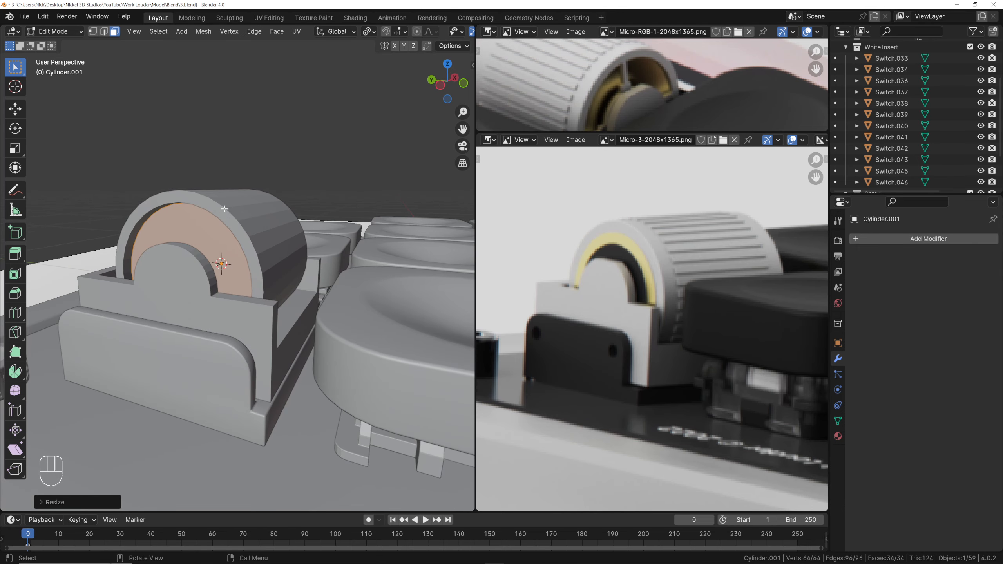
pyautogui.scroll(1, 234, 208)
pyautogui.moveTo(267, 210); pyautogui.dragTo(284, 213, button='middle')
pyautogui.scroll(-2, 285, 214)
pyautogui.press('g')
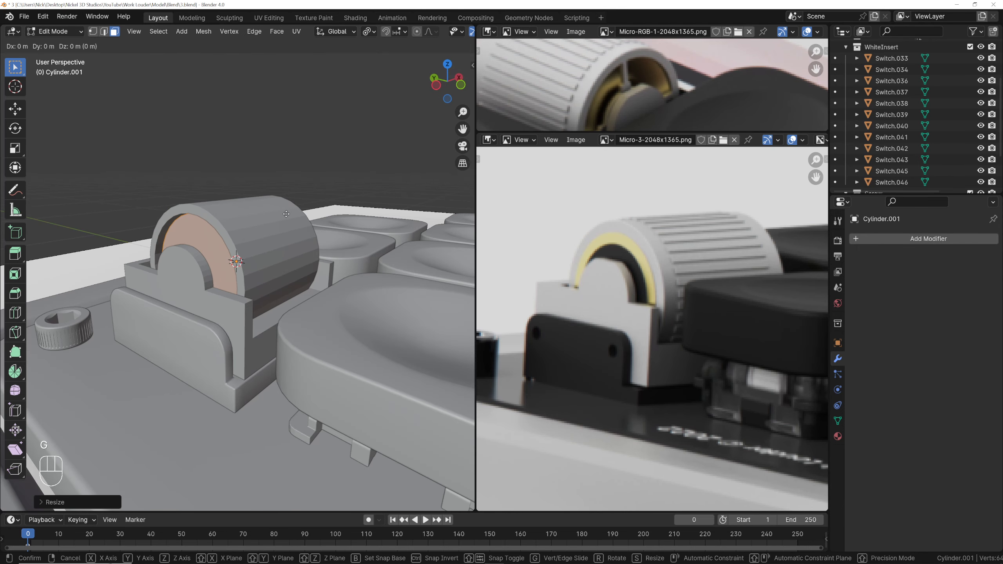
pyautogui.press('x')
pyautogui.click(279, 211)
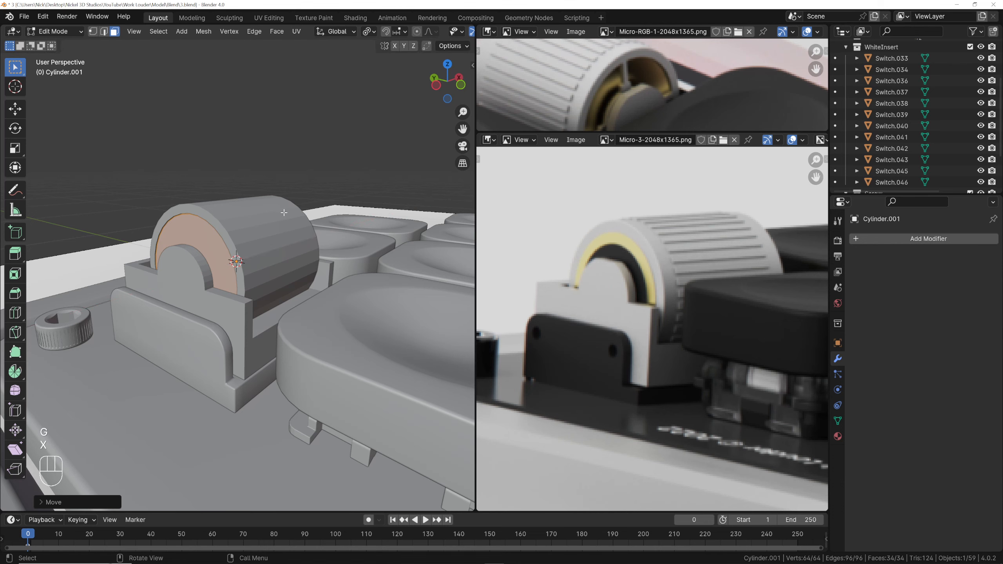
# Inset both end faces of the inner cylinder, bridge them into a hollow tube, and return to Object Mode
pyautogui.moveTo(298, 216); pyautogui.dragTo(206, 229, button='middle')
pyautogui.scroll(2, 207, 229)
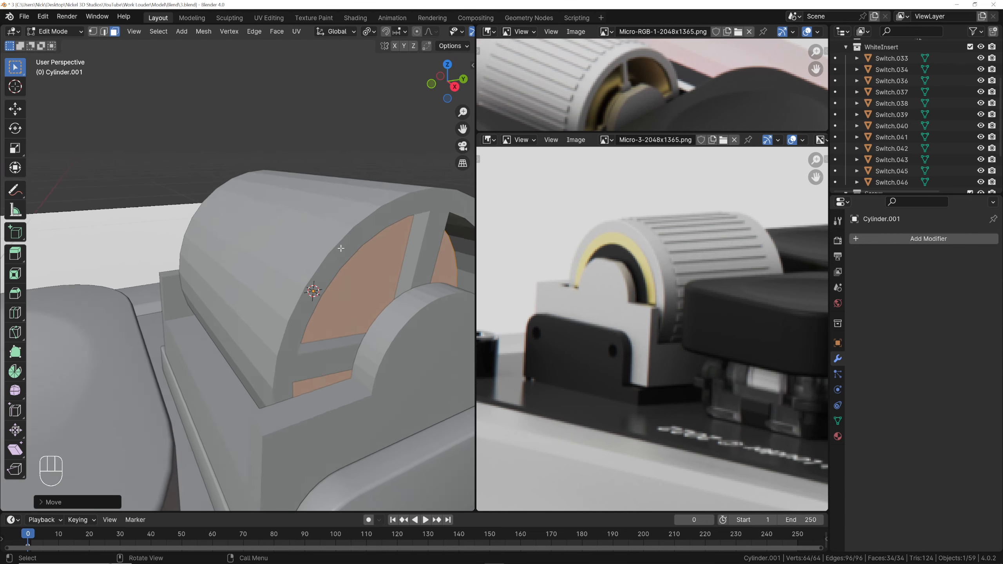
pyautogui.moveTo(340, 248); pyautogui.dragTo(259, 226, button='middle')
pyautogui.press('3')
pyautogui.click(331, 247)
pyautogui.press('i')
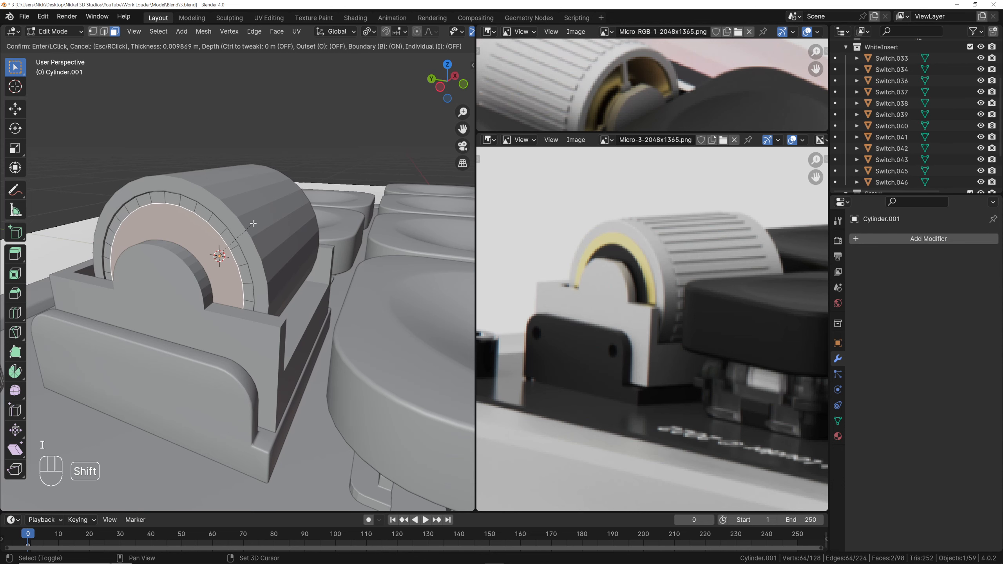
pyautogui.click(241, 223)
pyautogui.rightClick(221, 208)
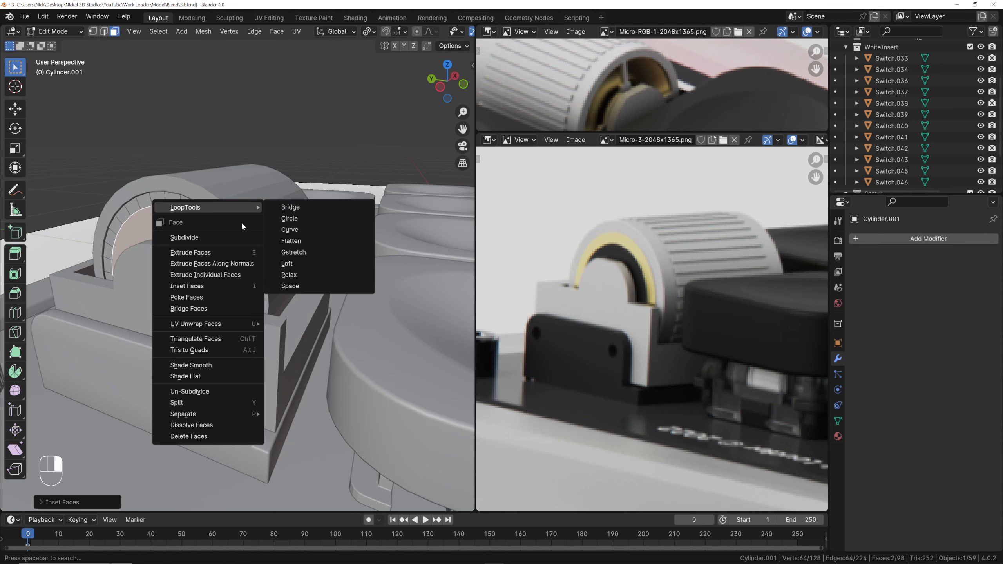
pyautogui.click(233, 309)
pyautogui.press('Tab')
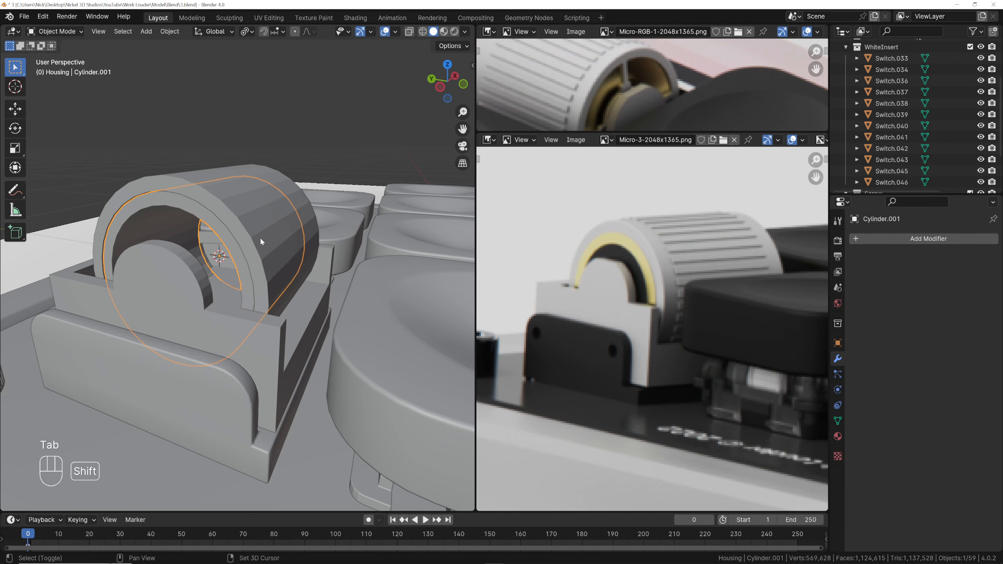
# Duplicate the hollow tube in place and scale the copy's entire mesh down so it sits inside the original tube
pyautogui.hotkey('shift', 'd')
pyautogui.press('Escape')
pyautogui.press('Tab')
pyautogui.press('s')
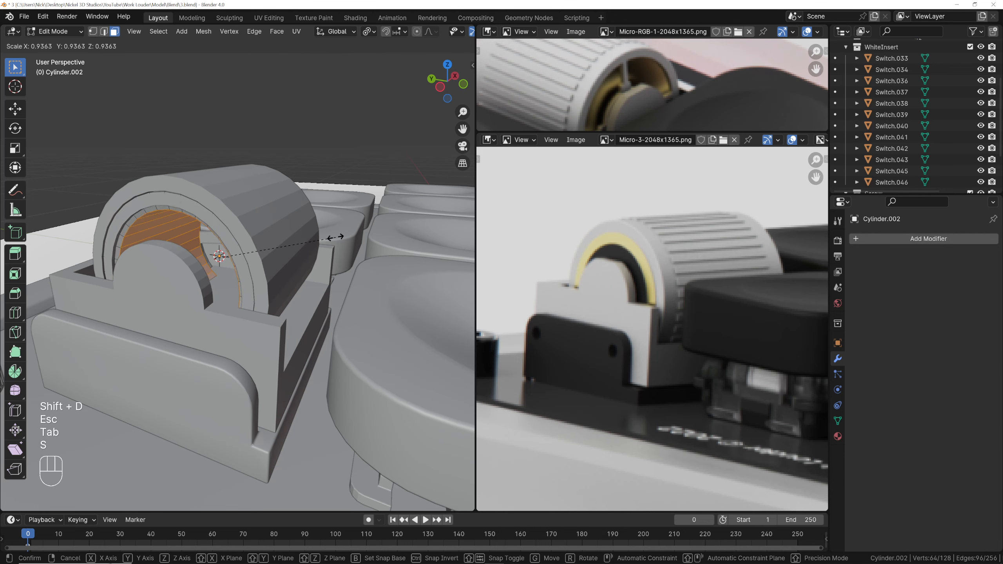
pyautogui.press('Escape')
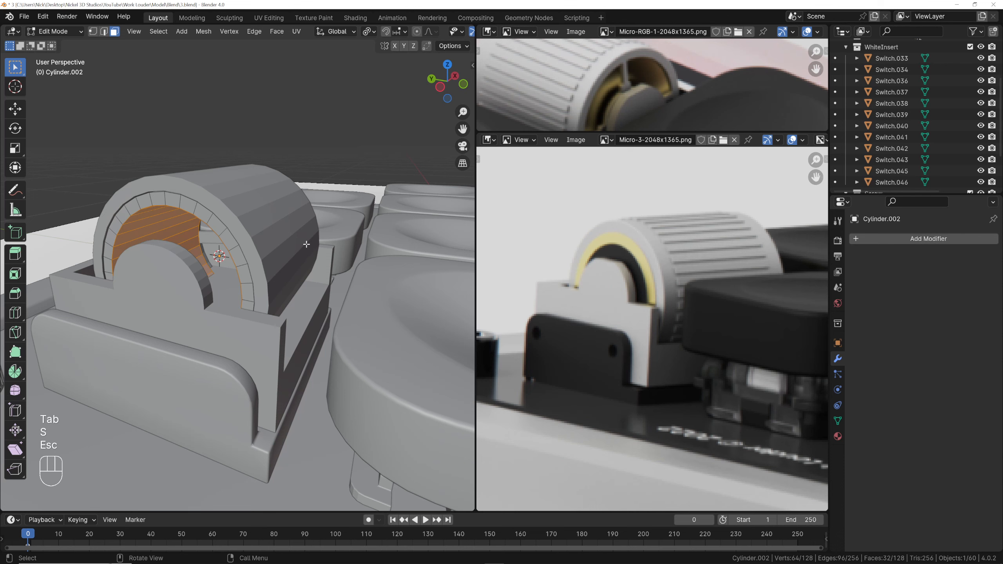
pyautogui.press('a')
pyautogui.press('Tab')
pyautogui.press('g')
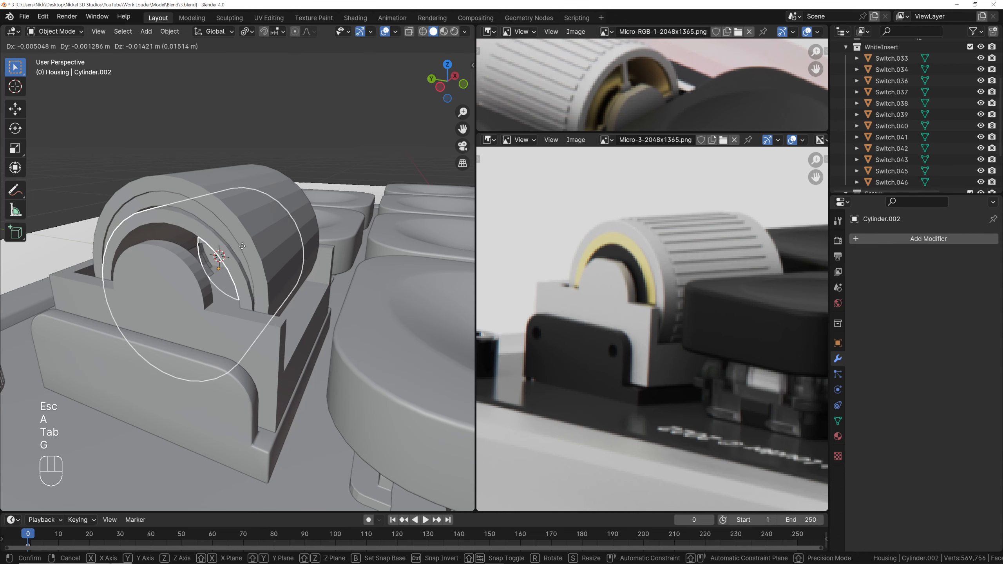
pyautogui.press('Escape')
pyautogui.press('Tab')
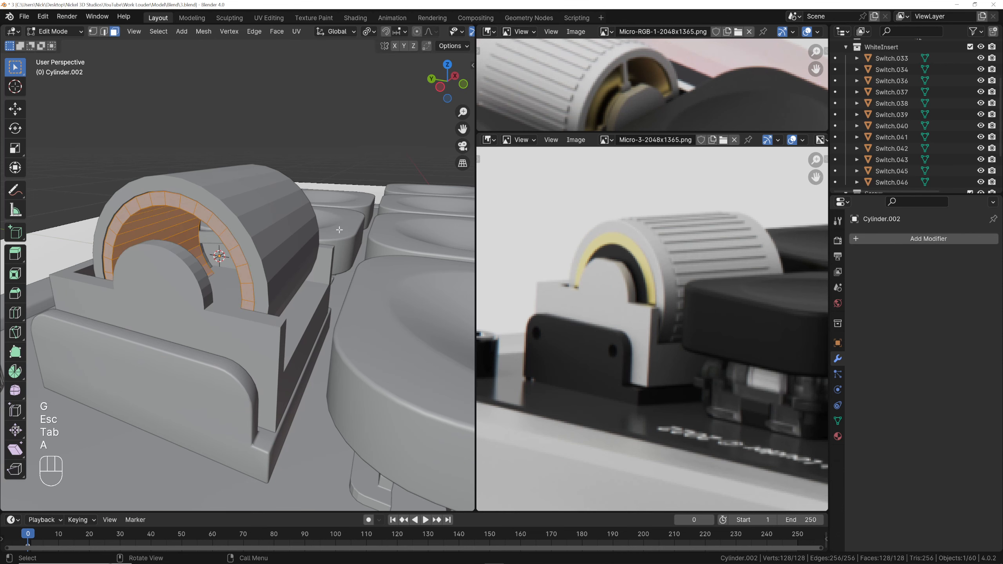
pyautogui.press('s')
pyautogui.click(319, 233)
# Scale the duplicated tube's mesh up slightly in the right orthographic view to narrow the gap to the surrounding tube
pyautogui.press('`')
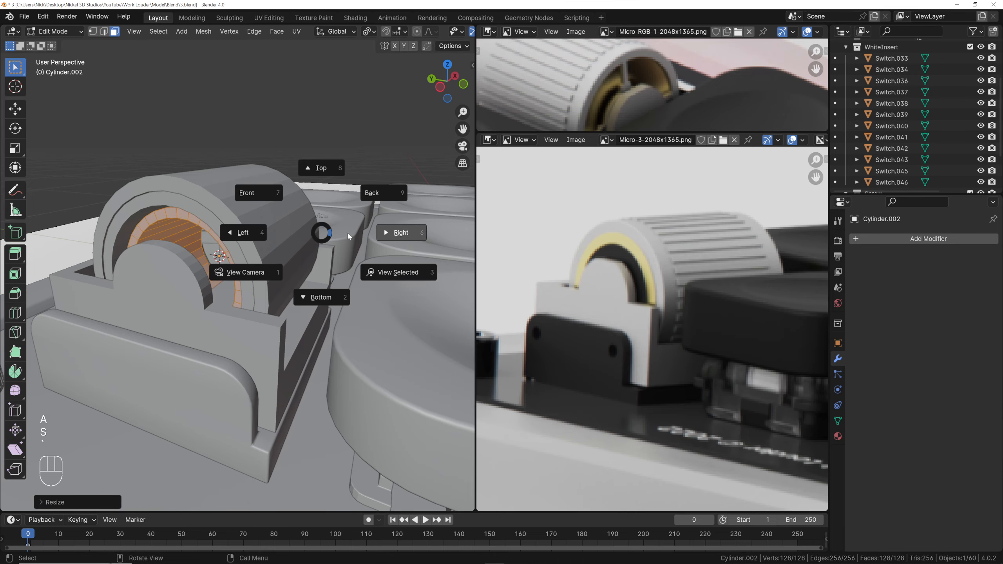
pyautogui.click(401, 233)
pyautogui.scroll(2, 355, 233)
pyautogui.keyDown('shift'); pyautogui.moveTo(359, 209); pyautogui.dragTo(285, 252, button='middle'); pyautogui.keyUp('shift')
pyautogui.scroll(3, 282, 247)
pyautogui.press('s')
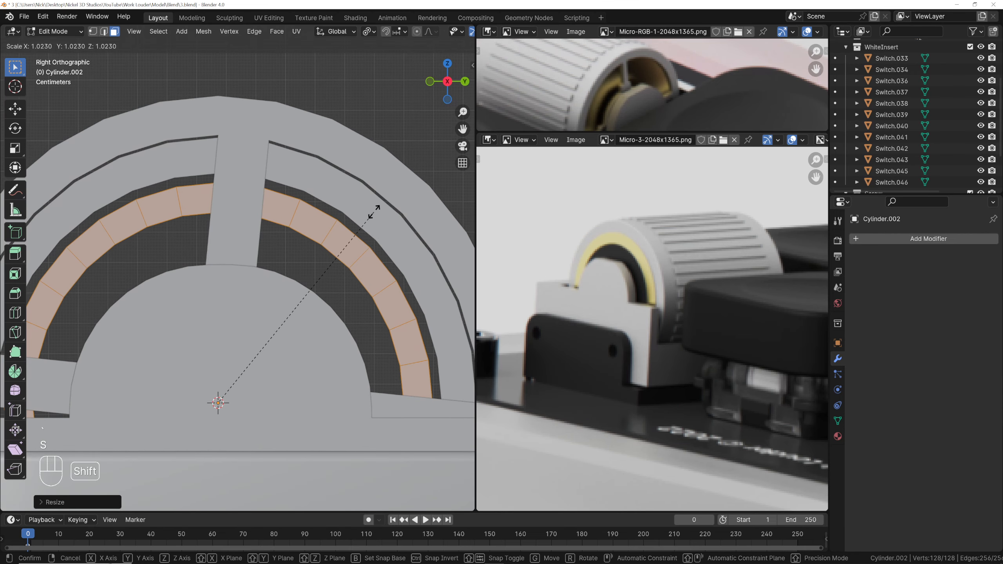
pyautogui.keyDown('shift'); pyautogui.click(464, 173); pyautogui.keyUp('shift')
pyautogui.scroll(-2, 314, 238)
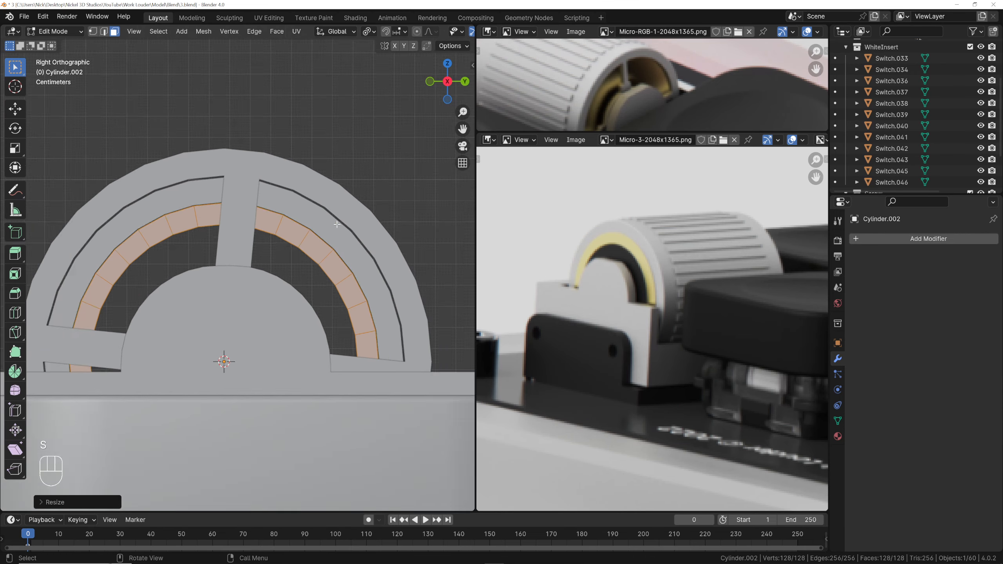
# Select the duplicated tube's inner face loop and scale it inward on Y and Z only to thicken the wall
pyautogui.moveTo(313, 239); pyautogui.dragTo(359, 232, button='middle')
pyautogui.scroll(-2, 328, 235)
pyautogui.click(303, 225)
pyautogui.keyDown('alt'); pyautogui.click(304, 225); pyautogui.keyUp('alt')
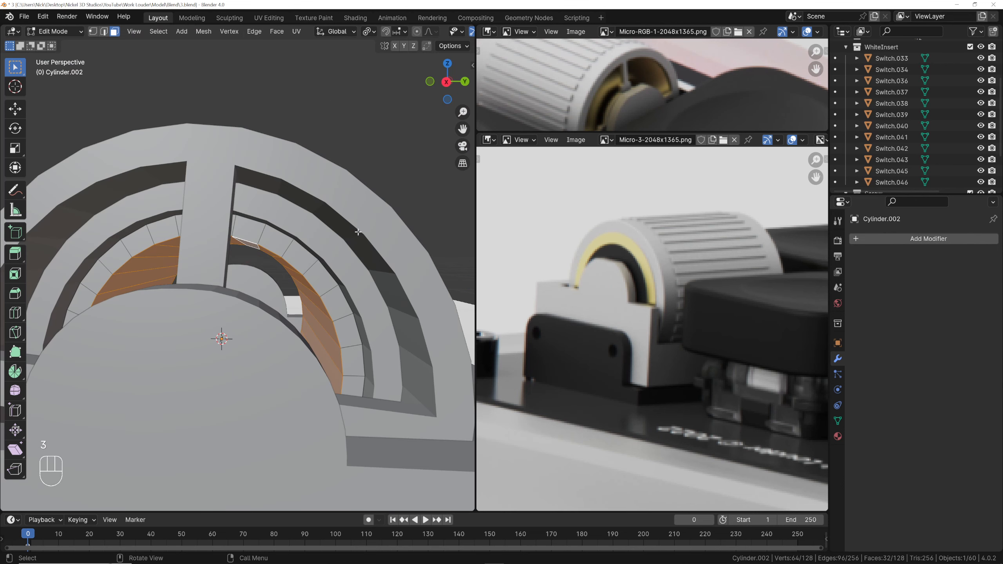
pyautogui.press('s')
pyautogui.hotkey('shift', 'x')
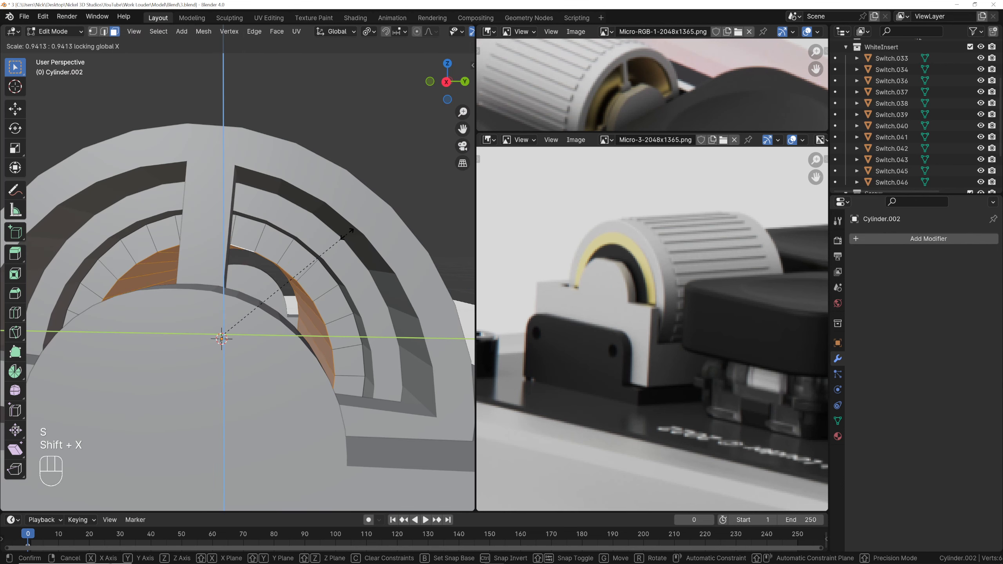
pyautogui.click(302, 247)
pyautogui.scroll(-5, 257, 255)
pyautogui.scroll(-5, 313, 272)
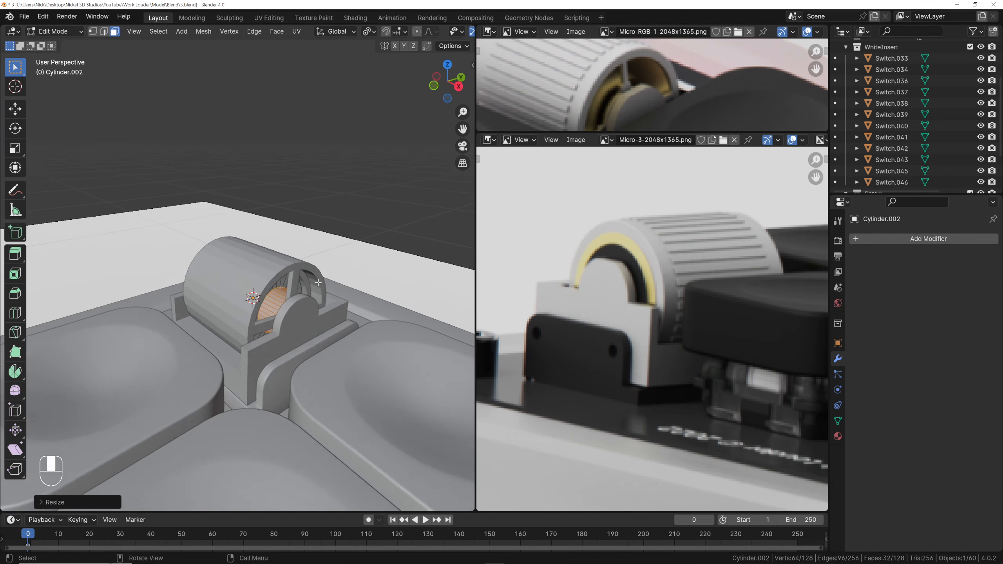
# Return to Object Mode and select the scroll wheel's outer spoked ring
pyautogui.press('Tab')
pyautogui.hotkey('alt', 'z')
pyautogui.moveTo(293, 281); pyautogui.dragTo(353, 272, button='middle')
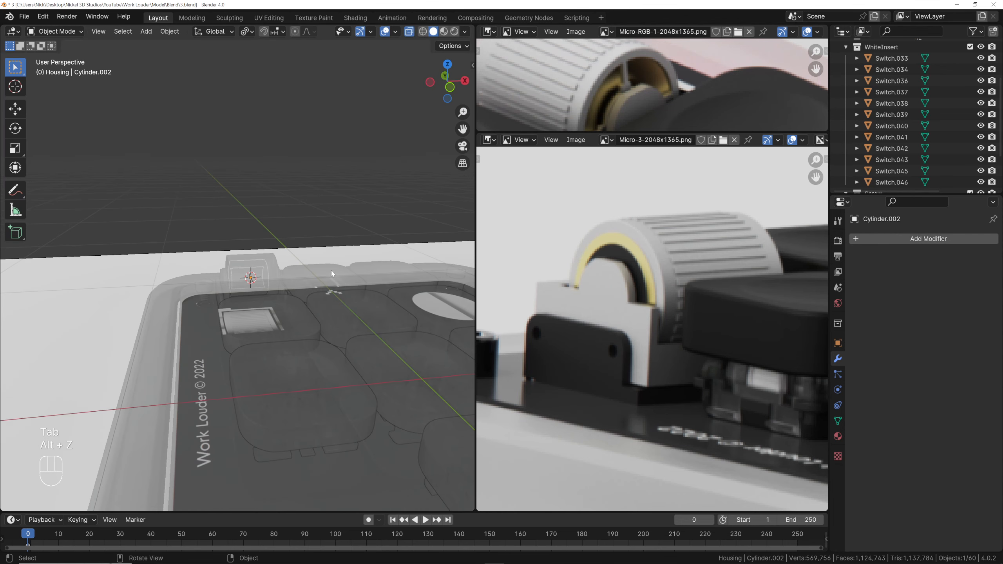
pyautogui.hotkey('alt', 'z')
pyautogui.scroll(6, 342, 276)
pyautogui.click(333, 257)
pyautogui.keyDown('shift'); pyautogui.moveTo(608, 55); pyautogui.dragTo(652, 72, button='middle'); pyautogui.keyUp('shift')
pyautogui.scroll(-1, 613, 86)
# Select the loop of long faces around the ring's outer surface and inset them individually by about 0.003 m
pyautogui.moveTo(318, 239); pyautogui.dragTo(285, 249, button='middle')
pyautogui.press('Tab')
pyautogui.press('3')
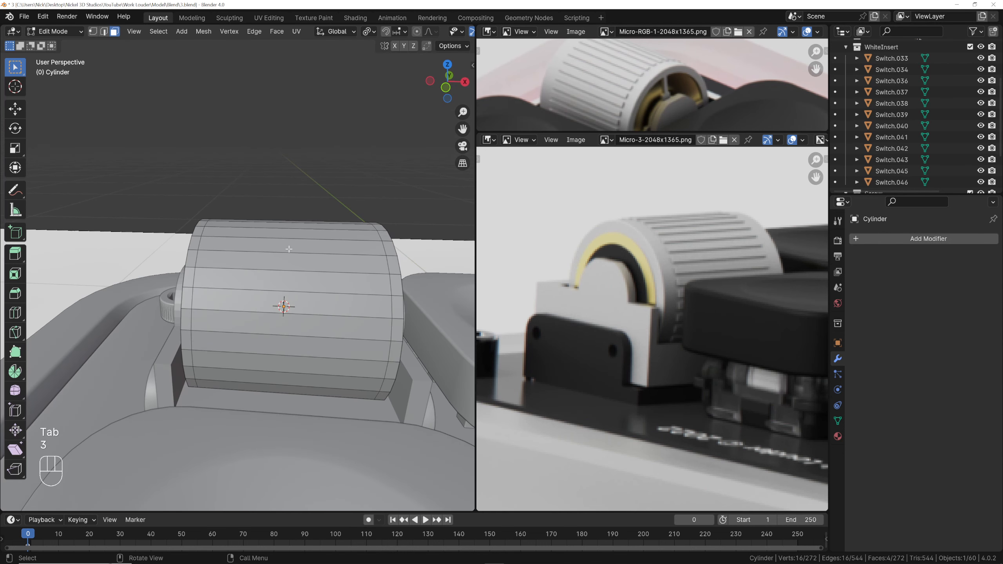
pyautogui.press('space')
pyautogui.click(289, 249)
pyautogui.press('space')
pyautogui.keyDown('alt'); pyautogui.click(289, 250); pyautogui.keyUp('alt')
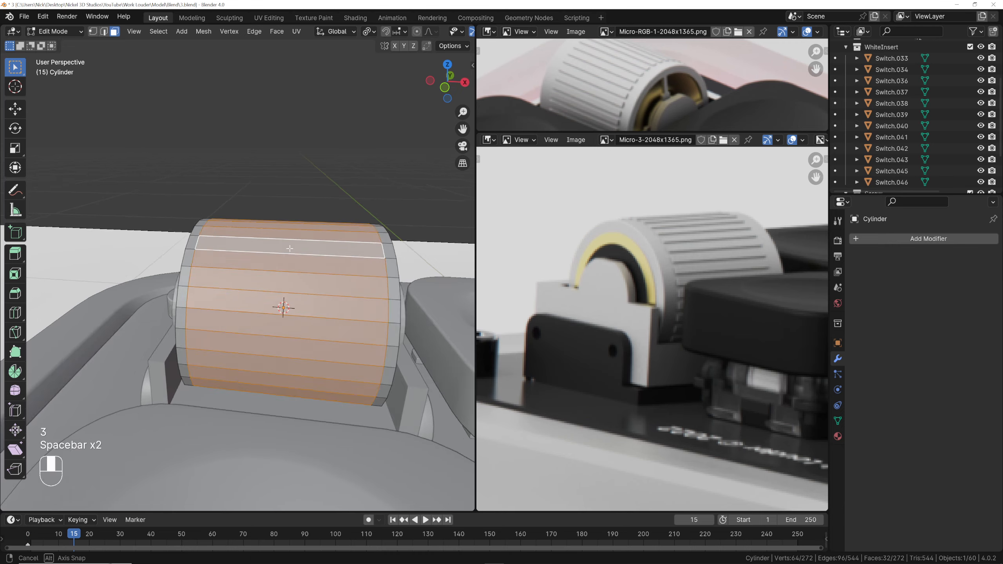
pyautogui.moveTo(289, 250); pyautogui.dragTo(268, 257, button='middle')
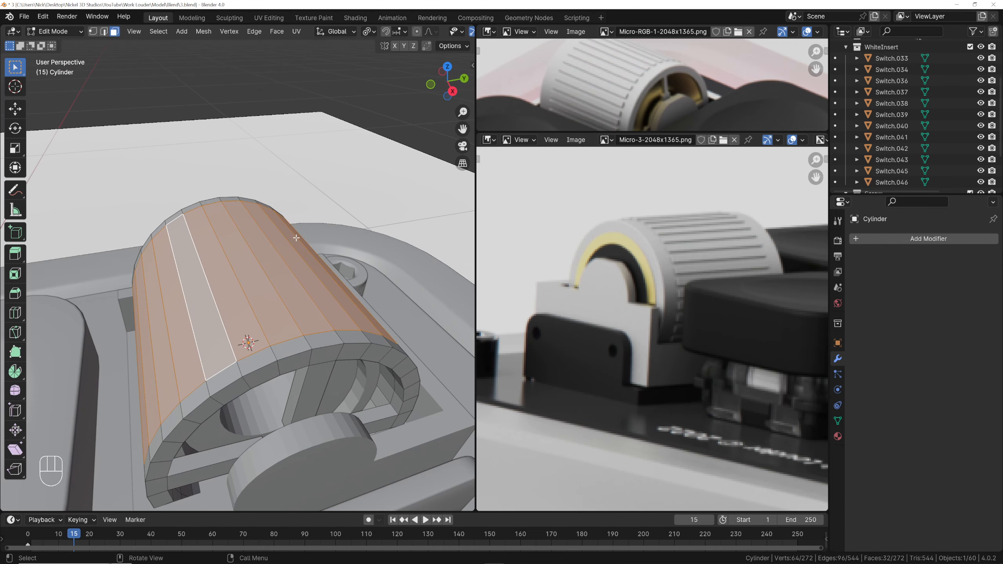
pyautogui.press('i')
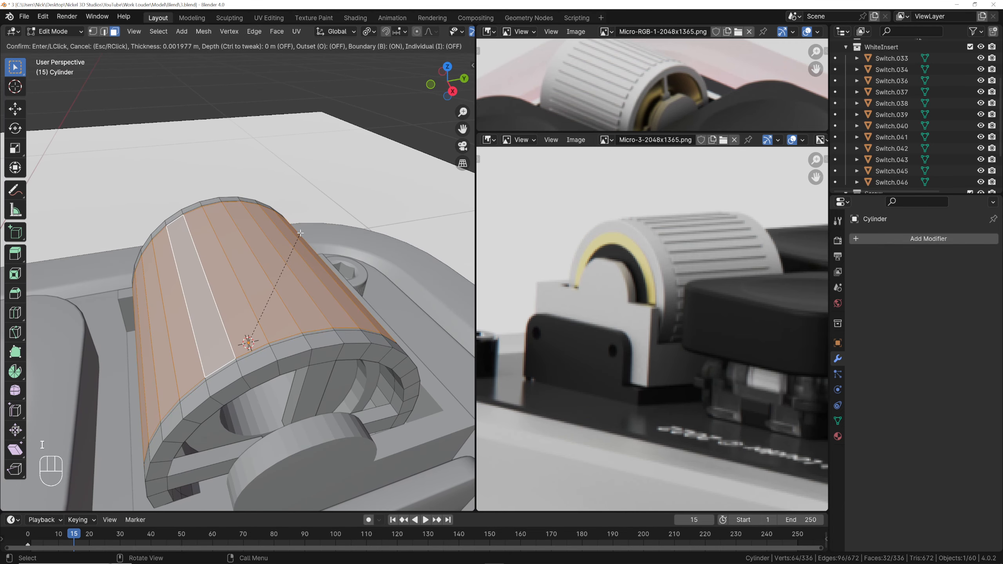
pyautogui.press('i')
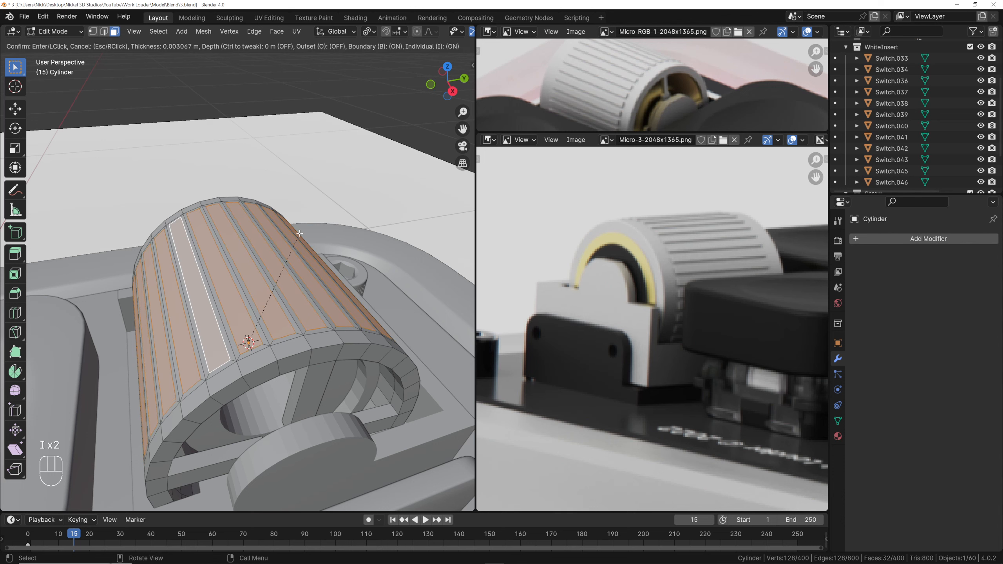
pyautogui.press('shift')
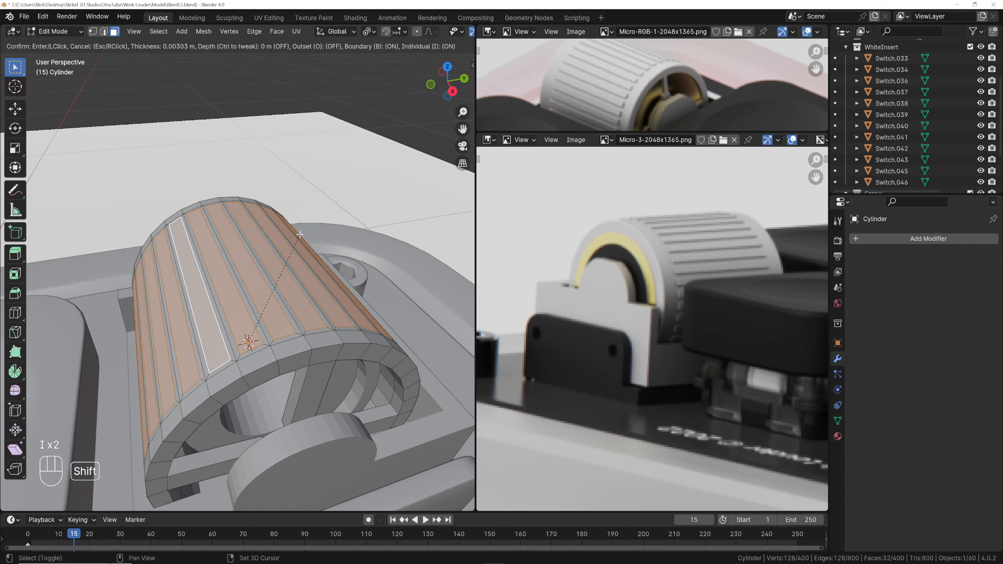
pyautogui.click(300, 234)
# Extrude the inset faces outward along their normals by a little over 0.005 m to form raised ribs
pyautogui.rightClick(302, 235)
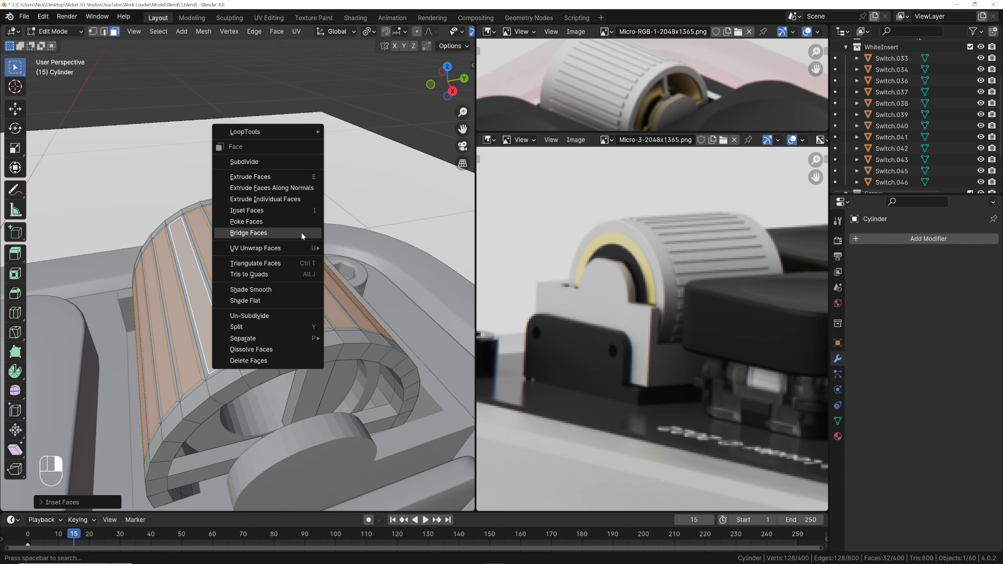
pyautogui.click(302, 188)
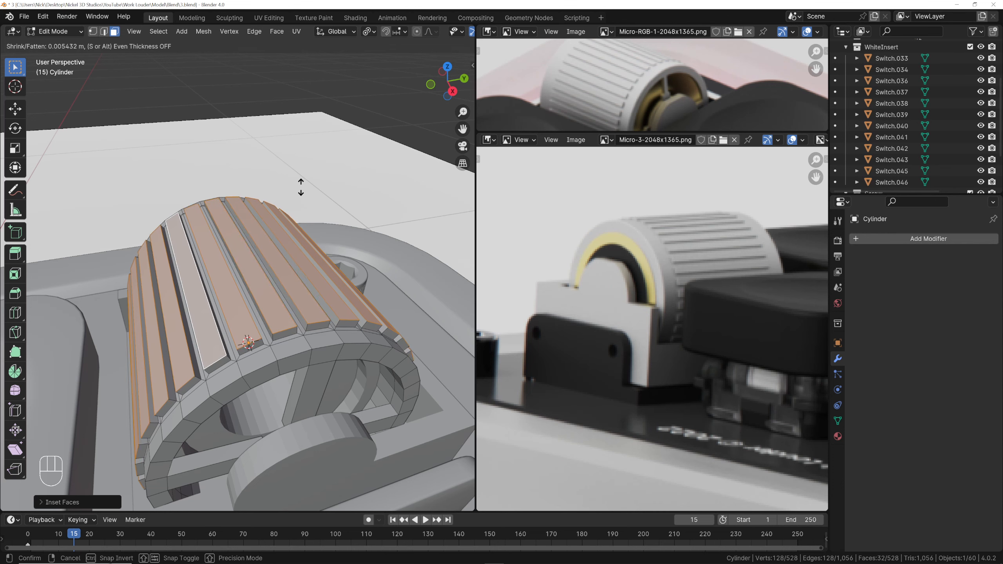
pyautogui.click(300, 183)
# Bevel the edges of the raised ribs with 4 segments and about 0.004 m width, and return to Object Mode
pyautogui.press('ctrl')
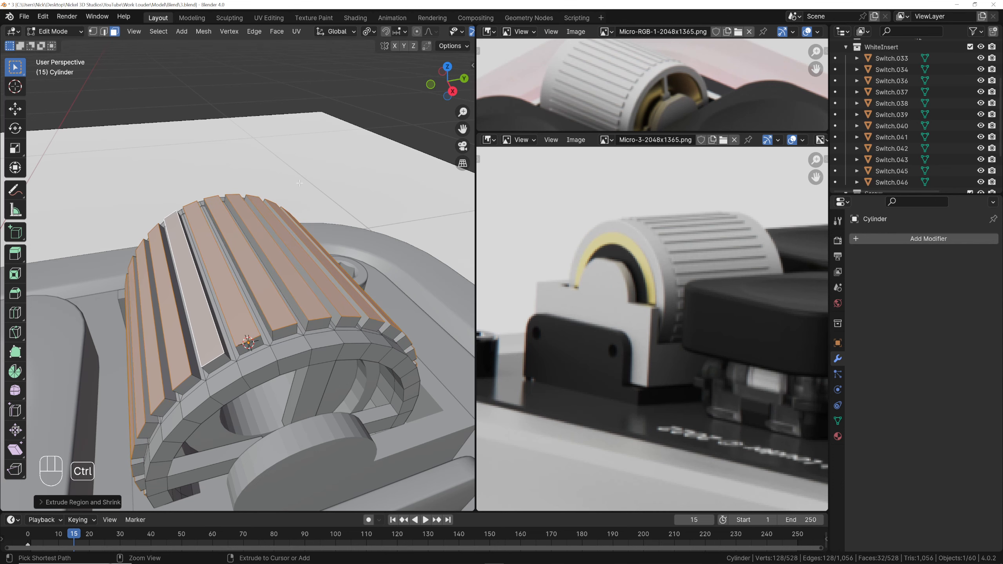
pyautogui.hotkey('ctrl', 'b')
pyautogui.scroll(3, 301, 184)
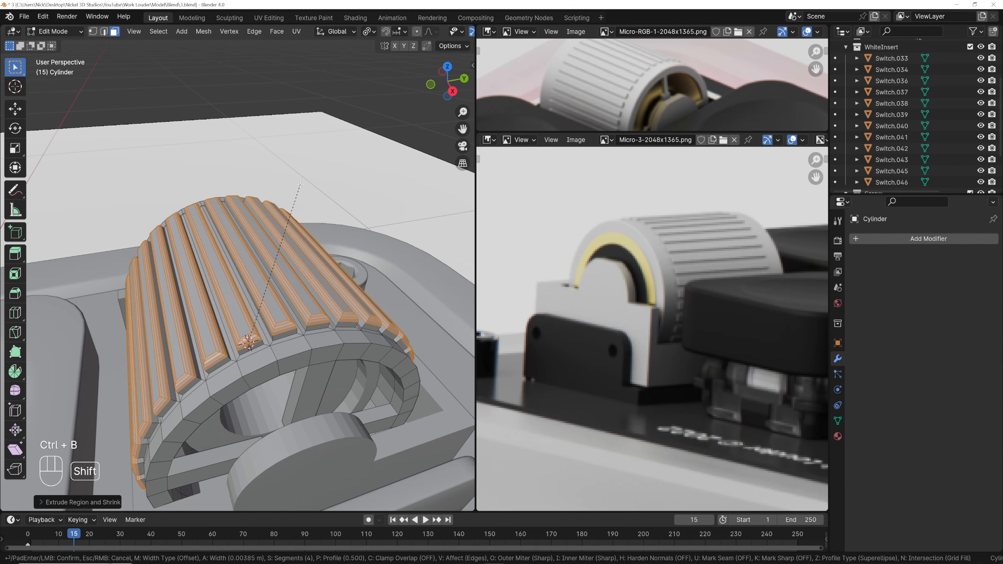
pyautogui.click(300, 184)
pyautogui.press('Tab')
# Examine the ribbed scroll wheel from several angles and distances against the reference photos
pyautogui.scroll(-3, 294, 189)
pyautogui.moveTo(295, 189); pyautogui.dragTo(364, 204, button='middle')
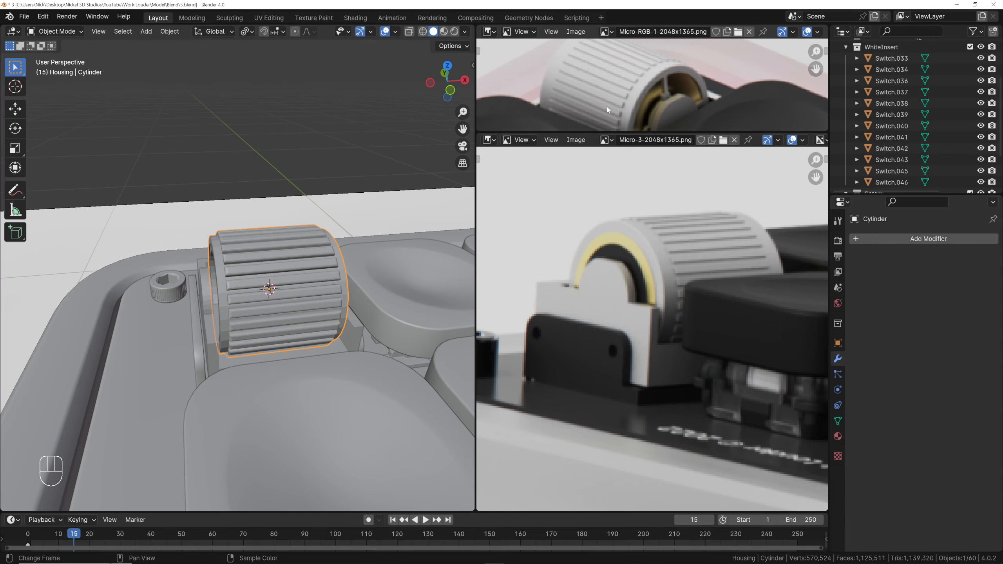
pyautogui.scroll(-10, 357, 219)
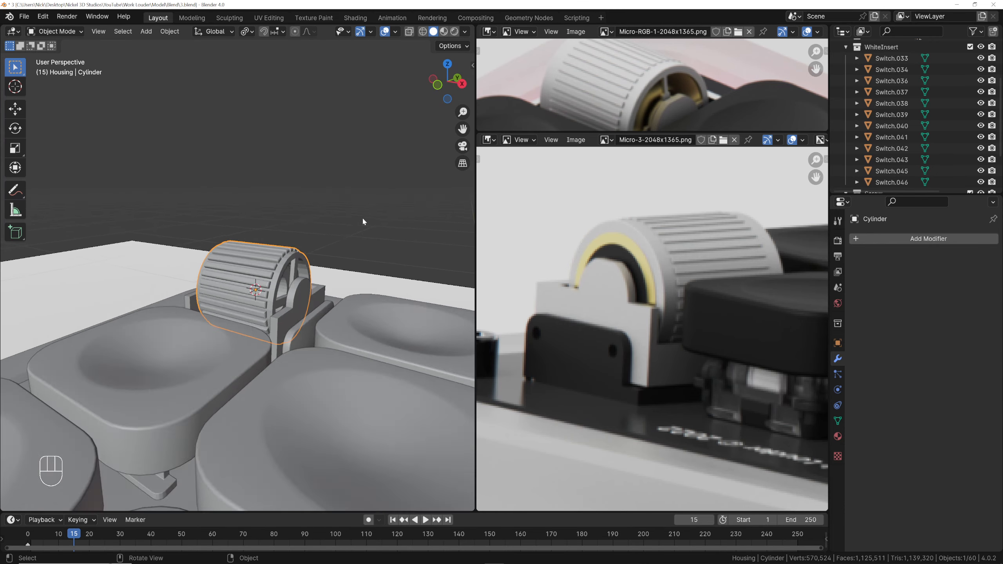
pyautogui.moveTo(364, 217); pyautogui.dragTo(377, 269, button='middle')
pyautogui.moveTo(260, 270); pyautogui.dragTo(221, 296, button='middle')
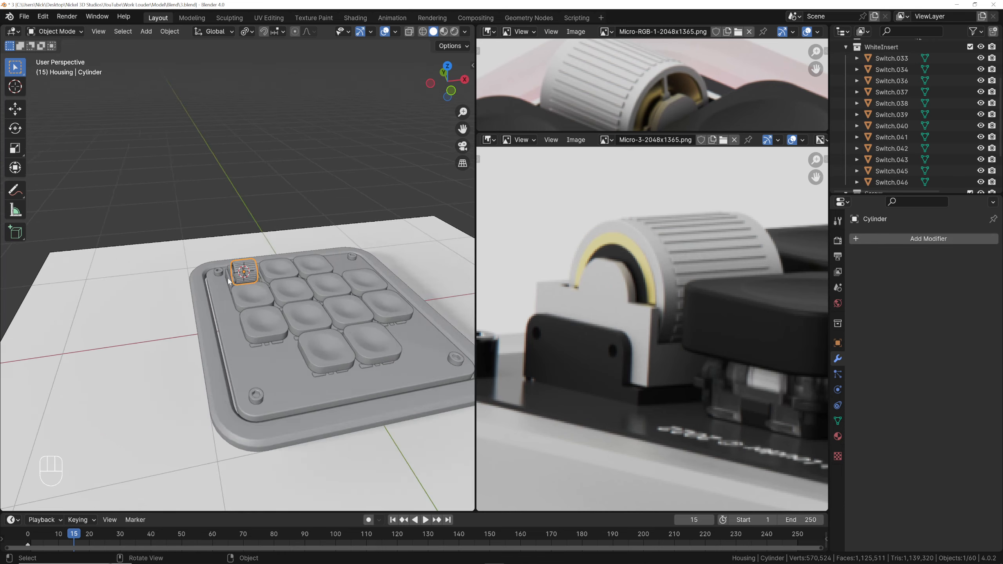
pyautogui.scroll(10, 253, 268)
pyautogui.moveTo(267, 265); pyautogui.dragTo(321, 241, button='middle')
# Undo the rib bevel and extrusion in Edit Mode, back to the individually inset faces
pyautogui.press('Tab')
pyautogui.scroll(2, 320, 240)
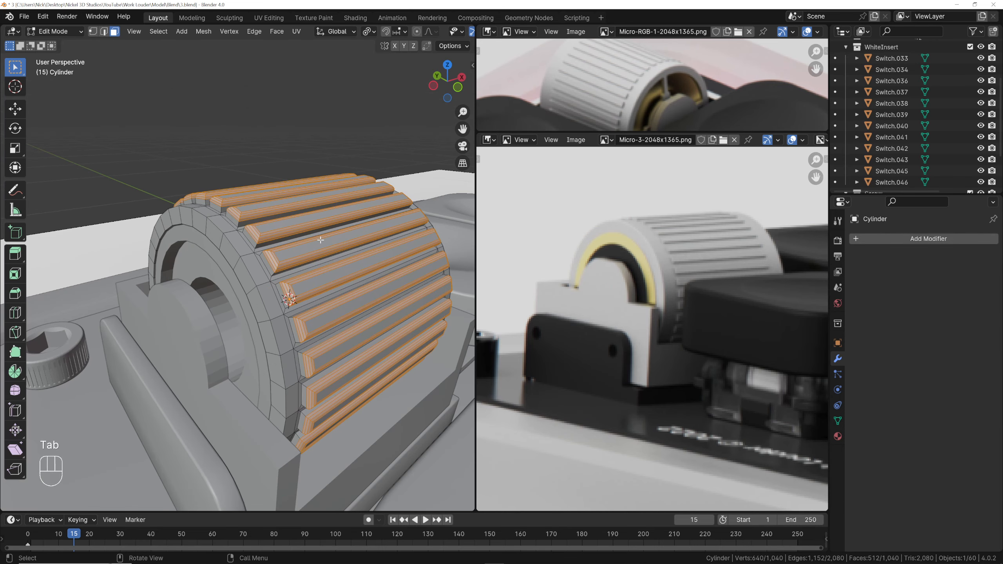
pyautogui.hotkey('ctrl', 'z')
pyautogui.hotkey('ctrl', 'z')
pyautogui.hotkey('ctrl', 'z')
pyautogui.hotkey('ctrl', 'z')
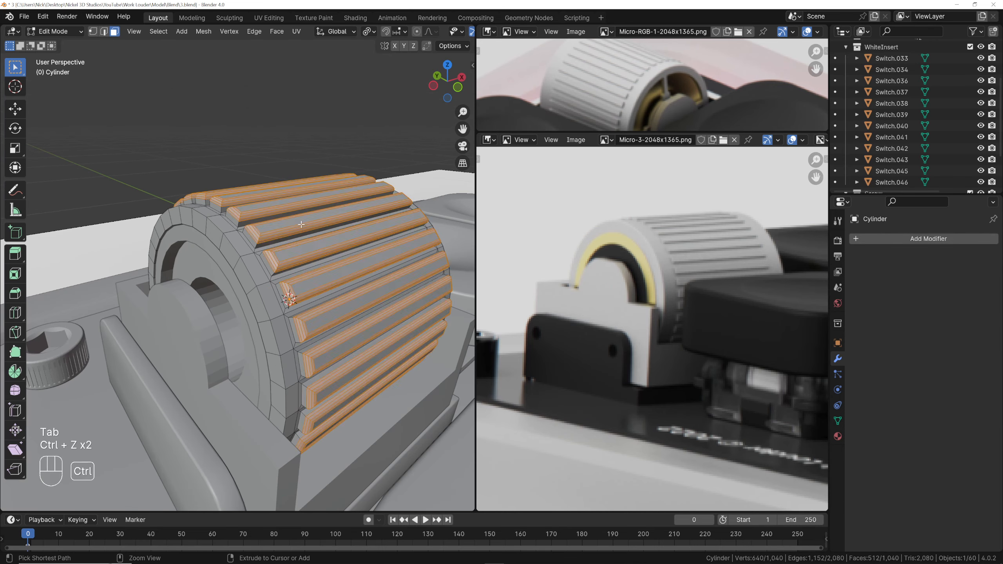
pyautogui.scroll(3, 301, 224)
pyautogui.moveTo(300, 224); pyautogui.dragTo(242, 232, button='middle')
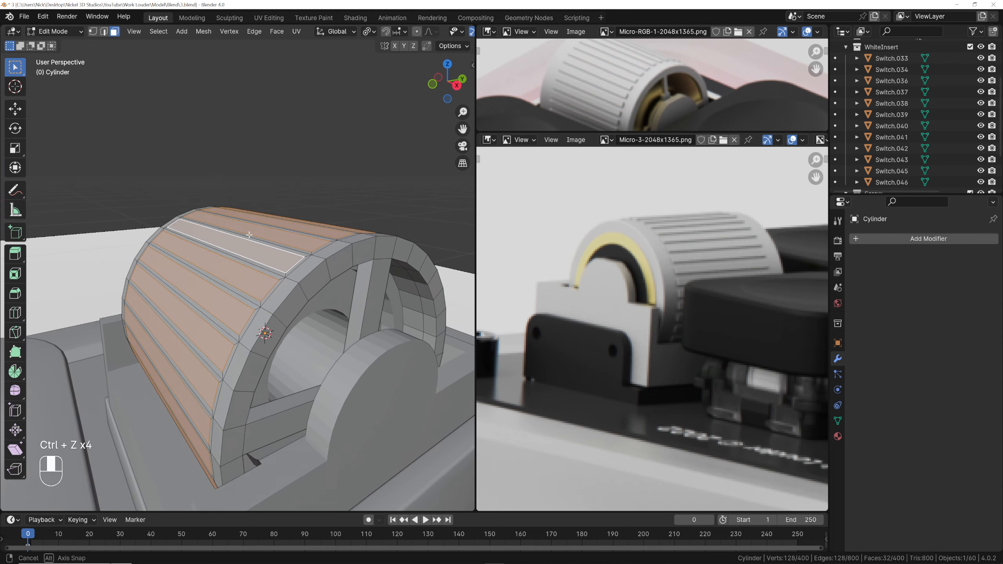
# Extrude the scroll wheel's inset faces outward along their normals by about 0.003 m
pyautogui.rightClick(242, 233)
pyautogui.click(243, 233)
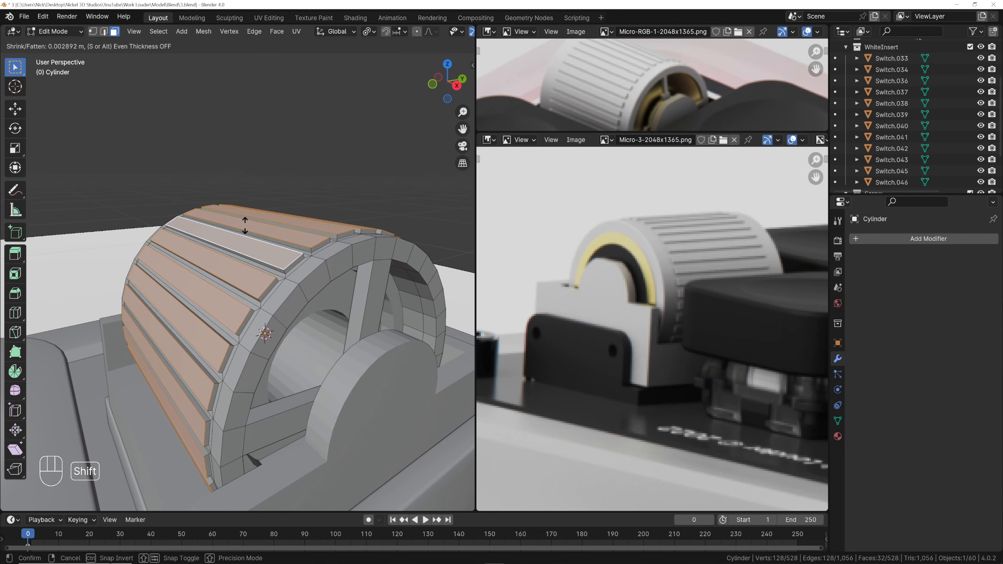
pyautogui.click(246, 220)
# Bevel the edges of the raised ribs with 4 segments and about 0.002 m width, and return to Object Mode
pyautogui.hotkey('ctrl', 'b')
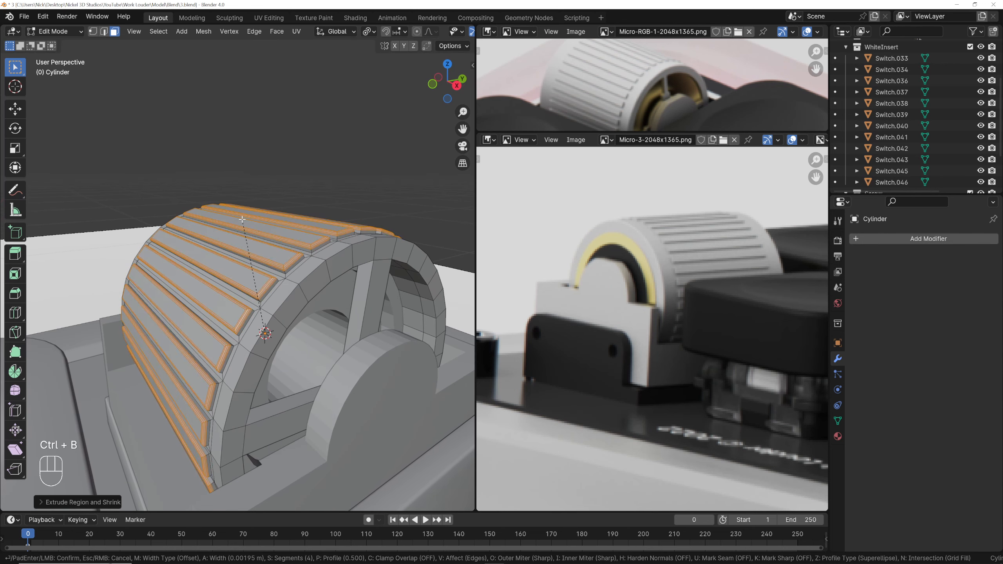
pyautogui.click(235, 213)
pyautogui.press('Tab')
pyautogui.scroll(-8, 235, 213)
pyautogui.moveTo(235, 214); pyautogui.dragTo(225, 264, button='middle')
pyautogui.scroll(4, 316, 233)
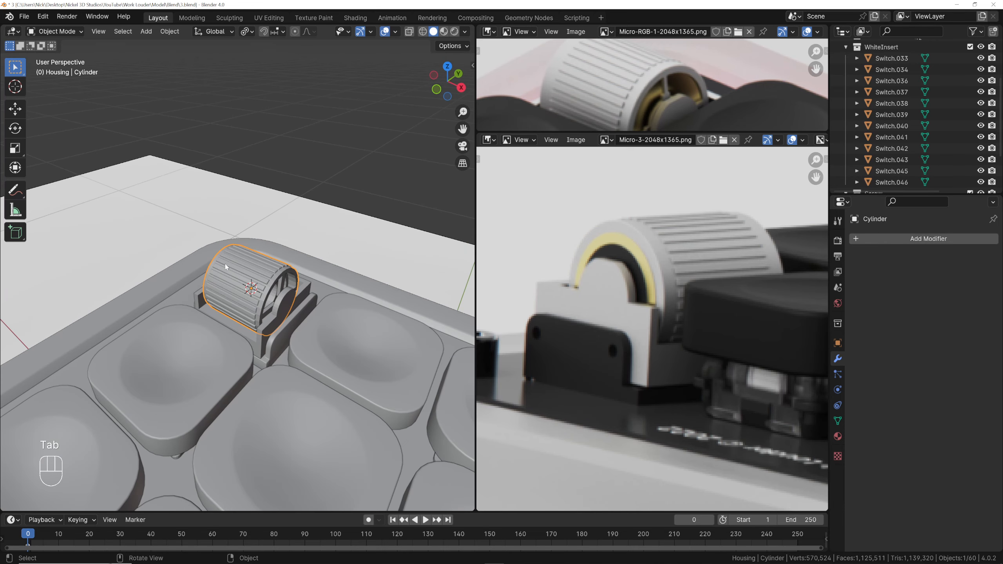
pyautogui.scroll(5, 268, 280)
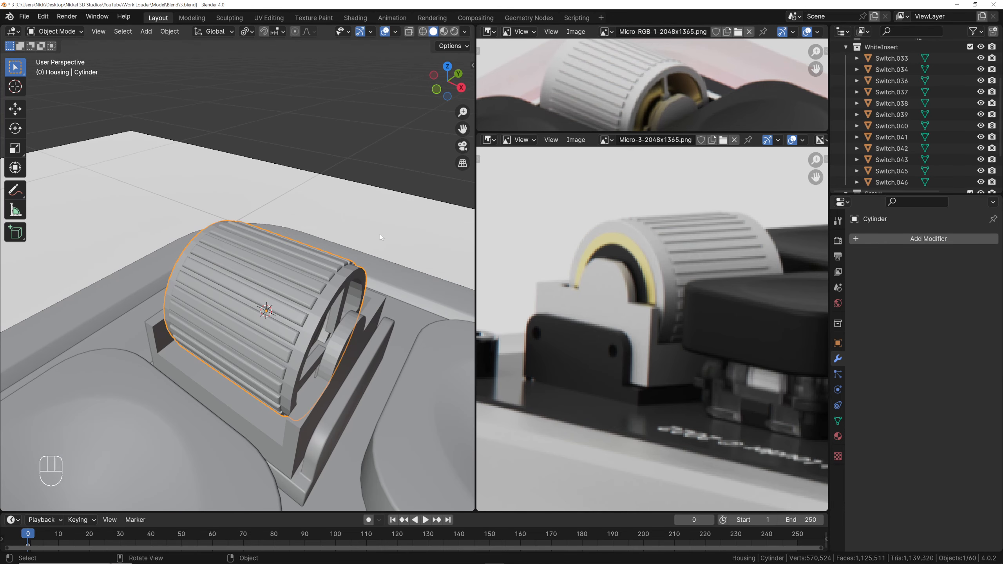
# Add a cylinder mesh with 64 vertices at the 3D cursor
pyautogui.click(330, 190)
pyautogui.hotkey('shift', 'a')
pyautogui.moveTo(311, 238)
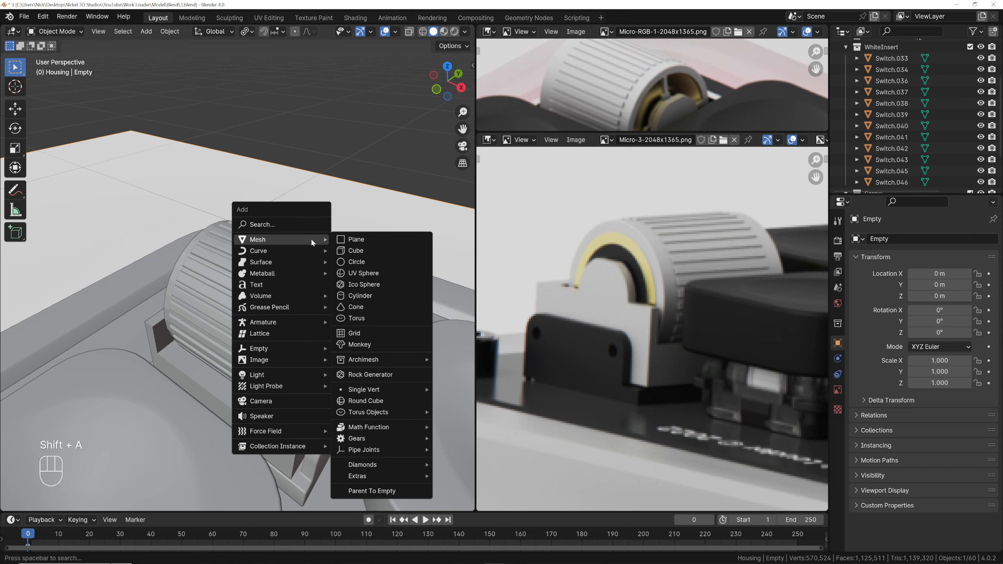
pyautogui.click(359, 295)
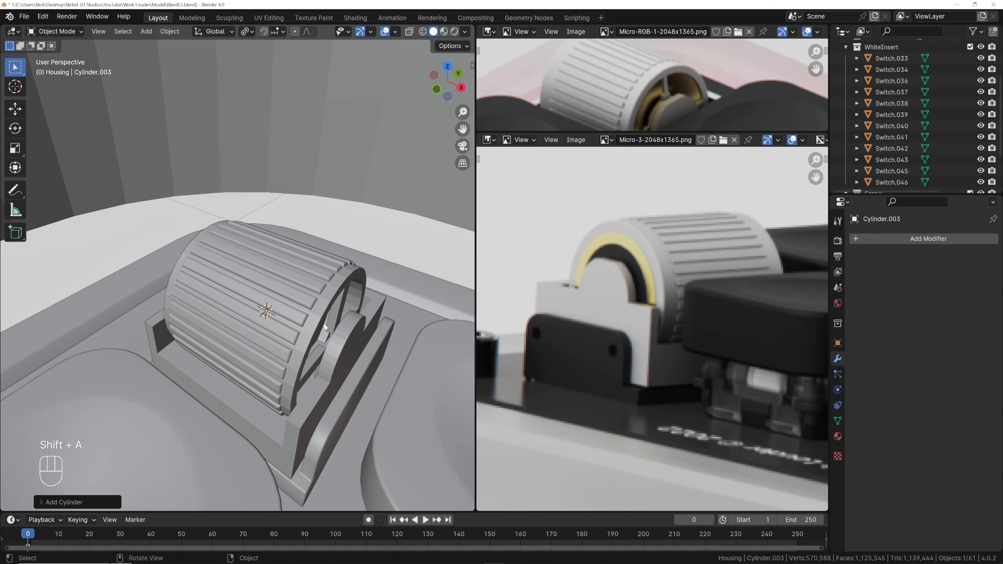
pyautogui.click(104, 502)
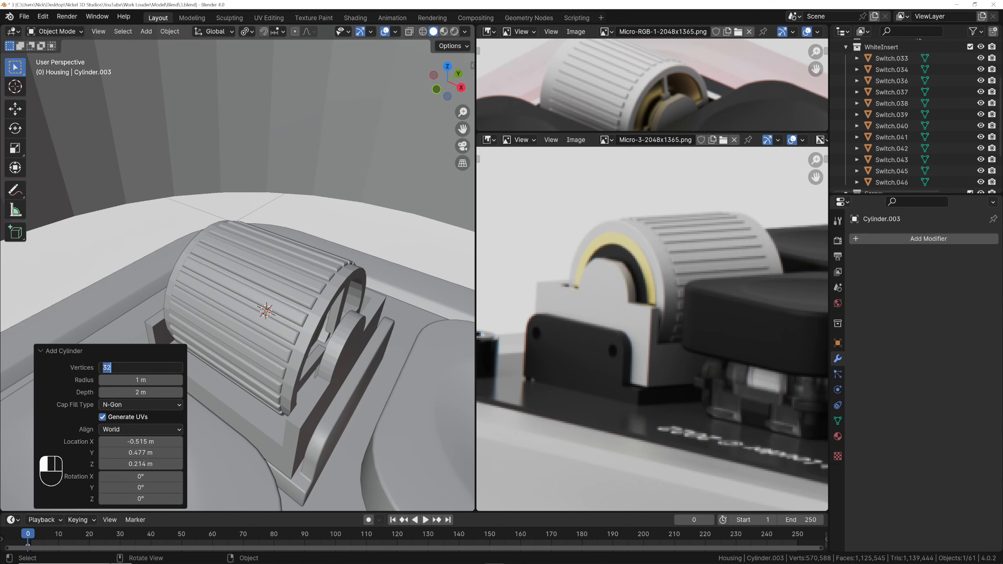
pyautogui.write('64')
pyautogui.press('Return')
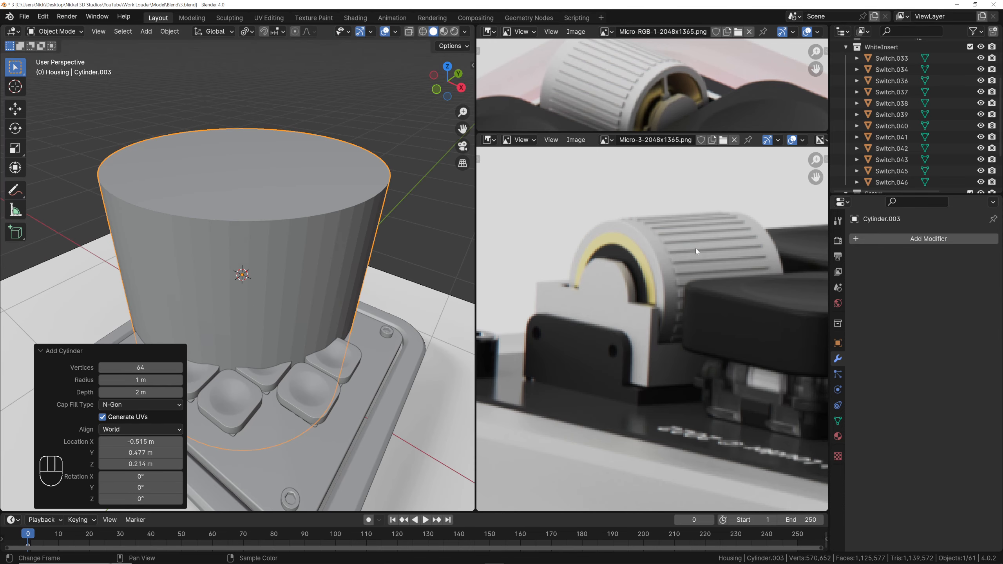
# Delete the oversized cylinder and view the keypad from above alongside the whole-device reference photo
pyautogui.press('x')
pyautogui.click(322, 200)
pyautogui.press('`')
pyautogui.moveTo(266, 238); pyautogui.dragTo(303, 181, button='middle')
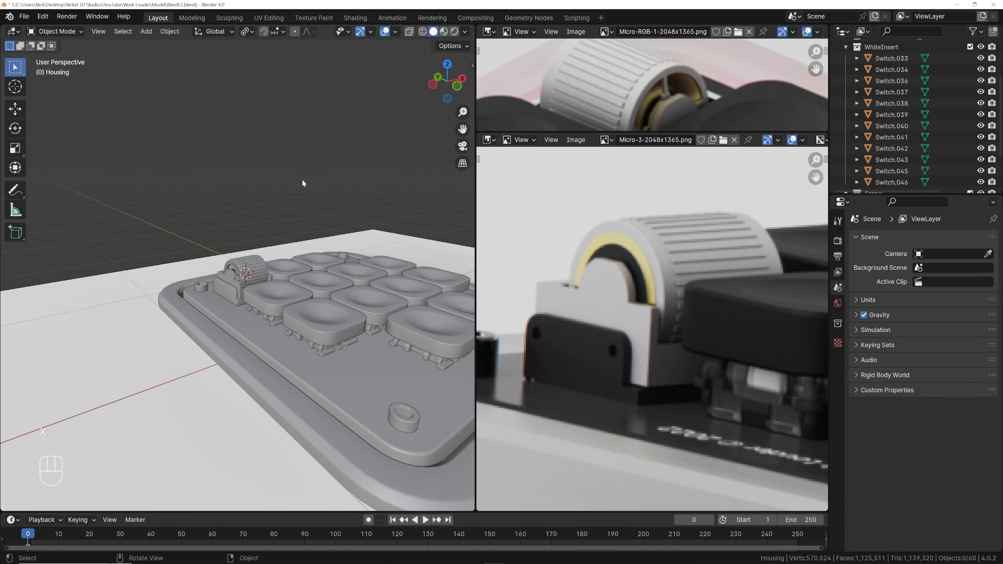
pyautogui.moveTo(324, 257); pyautogui.dragTo(296, 276, button='middle')
pyautogui.press('`')
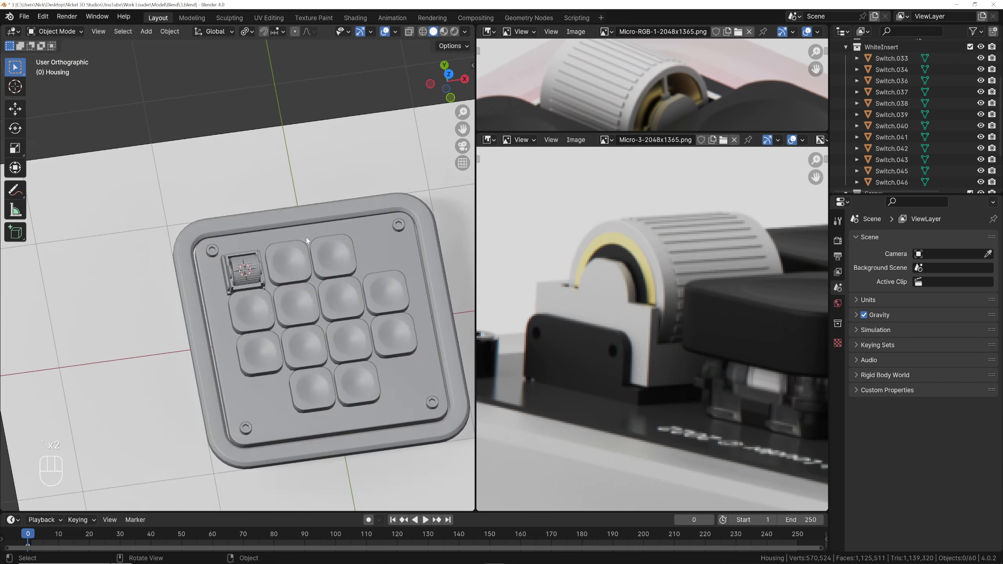
pyautogui.scroll(-5, 735, 324)
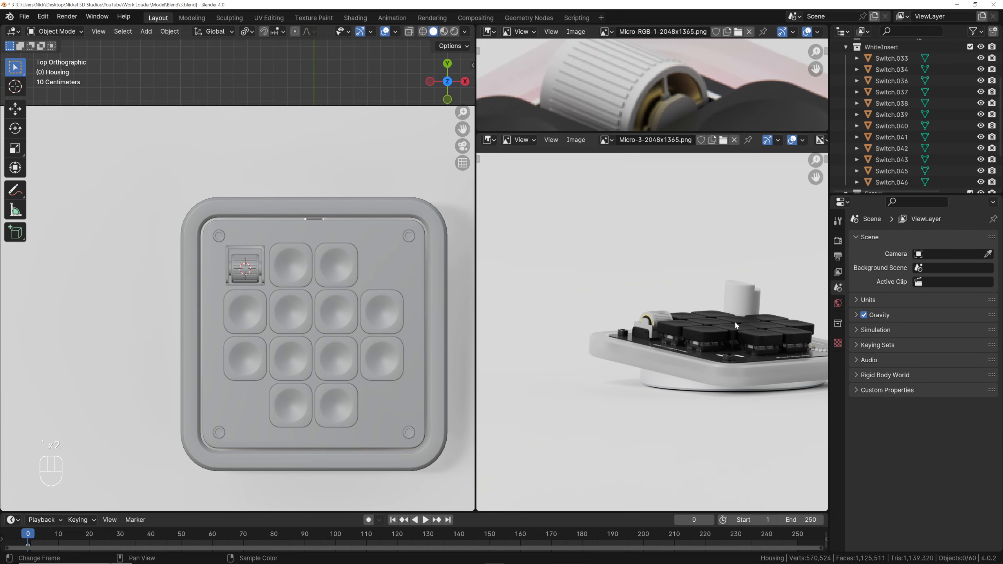
pyautogui.scroll(-2, 726, 334)
pyautogui.scroll(-3, 384, 294)
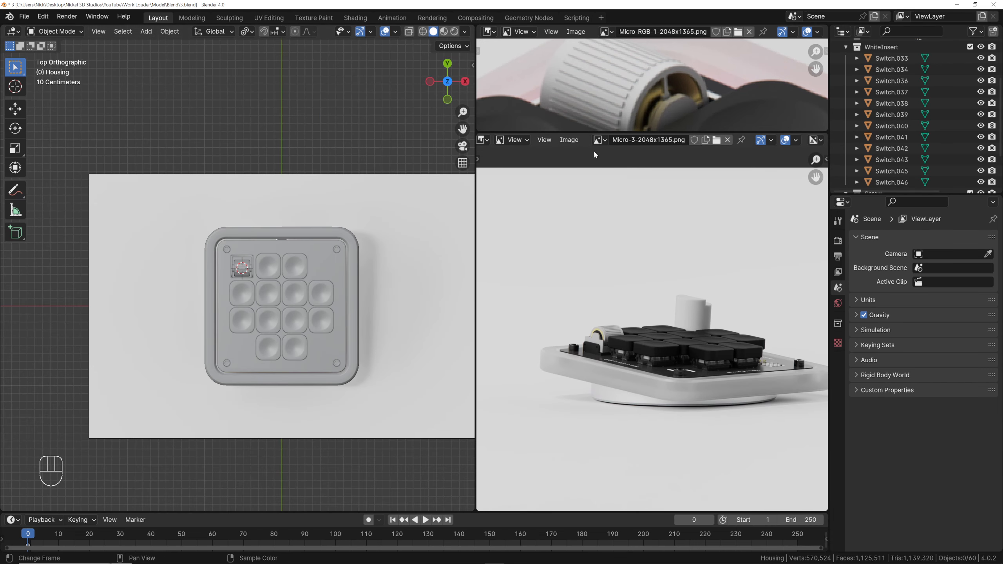
pyautogui.scroll(2, 379, 300)
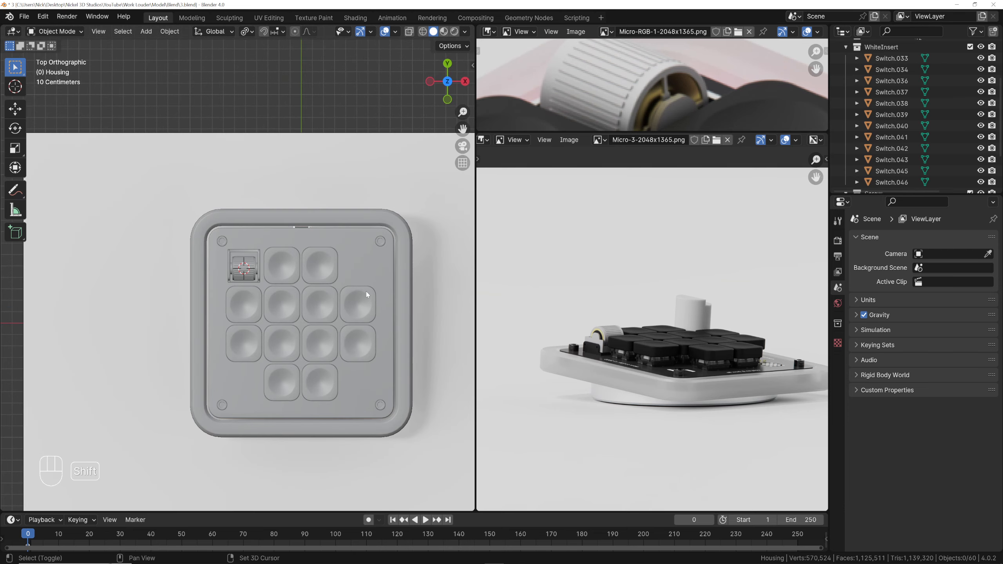
pyautogui.scroll(4, 367, 290)
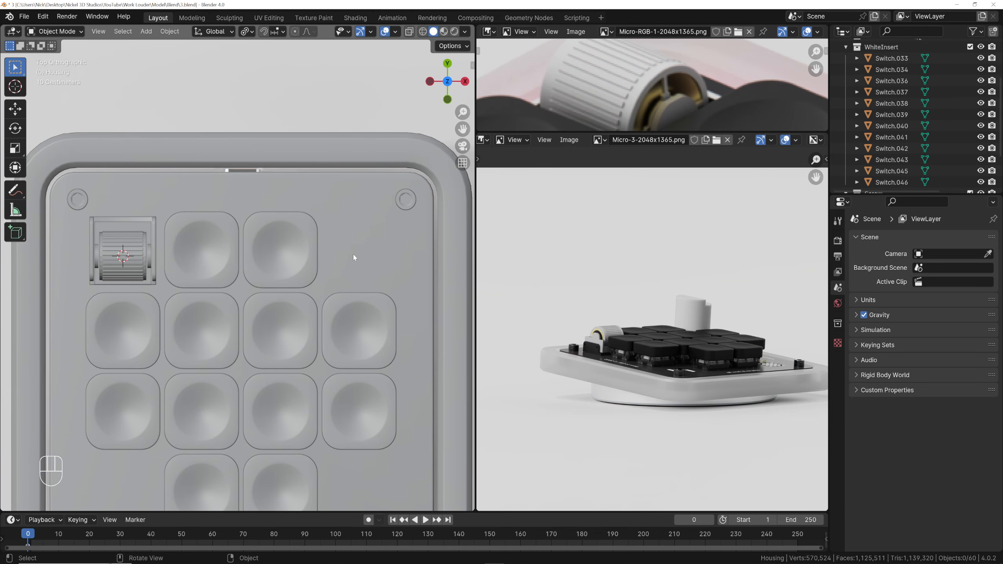
# Add a cylinder and move it about 1.04 m along X to the keypad's empty corner slot
pyautogui.hotkey('shift', 'a')
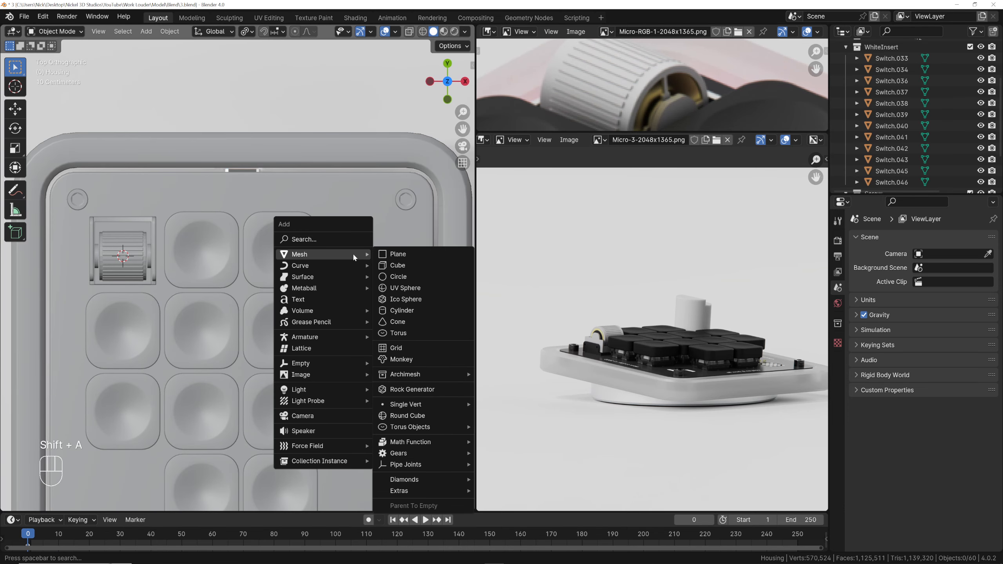
pyautogui.click(412, 311)
pyautogui.scroll(-2, 237, 277)
pyautogui.press('g')
pyautogui.press('x')
pyautogui.click(77, 300)
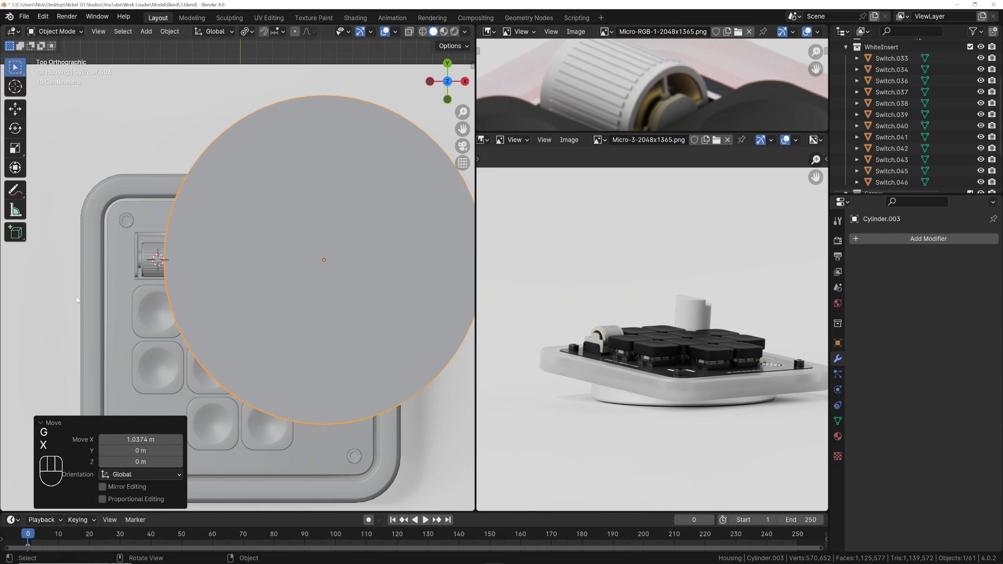
# Scale the cylinder's mesh down in Edit Mode to about 0.255 m across
pyautogui.press('Tab')
pyautogui.press('s')
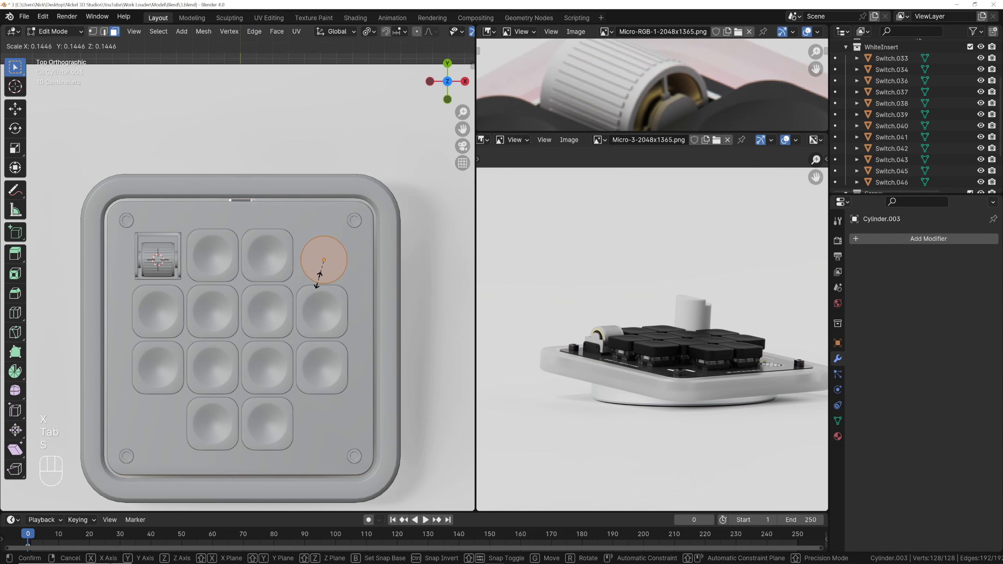
pyautogui.click(319, 278)
pyautogui.press('Tab')
pyautogui.scroll(4, 304, 273)
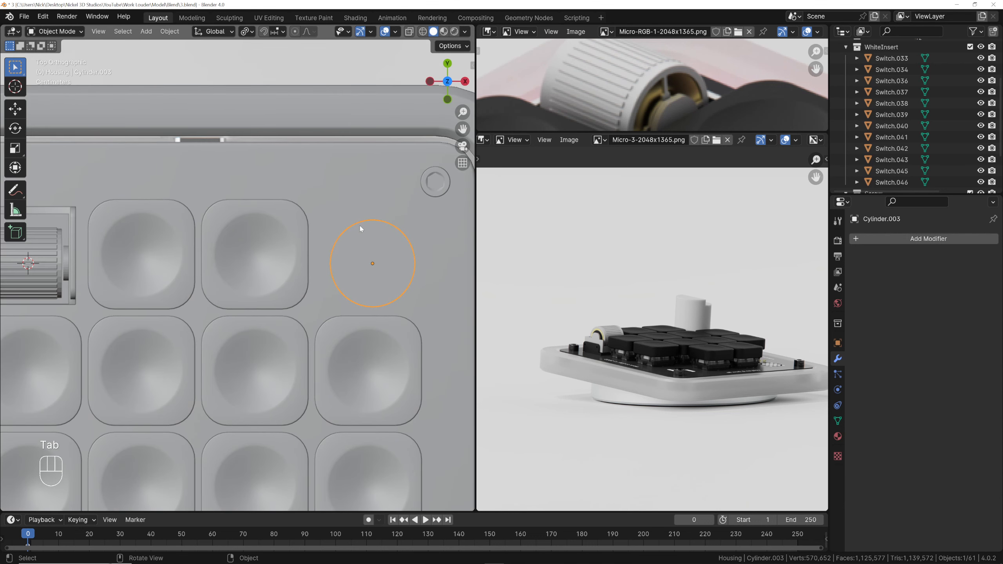
# Set the cylinder's Y location to 0.503687 m, copied from the neighbouring key in the top row
pyautogui.press('n')
pyautogui.keyDown('shift'); pyautogui.moveTo(304, 198); pyautogui.dragTo(233, 221, button='middle'); pyautogui.keyUp('shift')
pyautogui.click(213, 238)
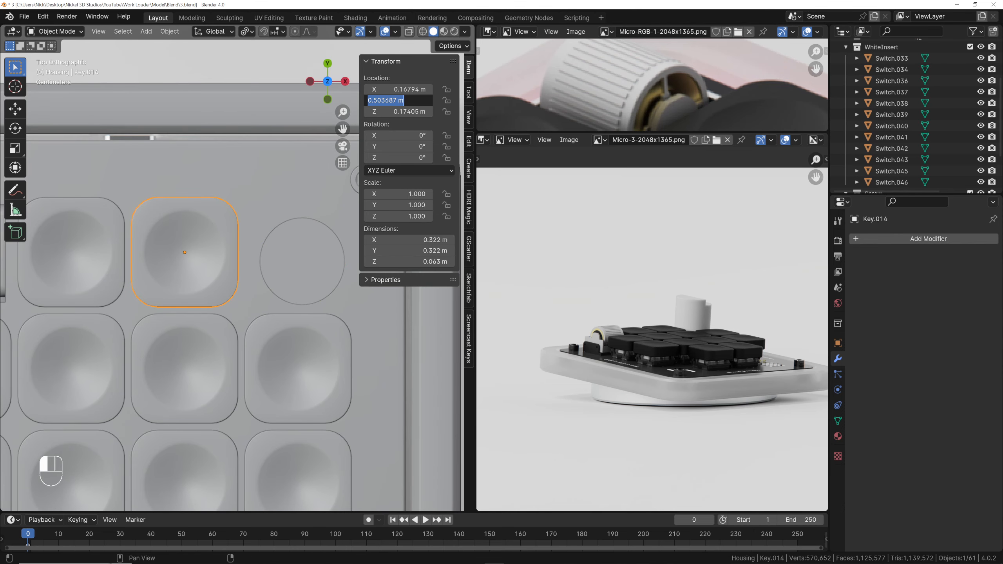
pyautogui.press('Escape')
pyautogui.click(312, 234)
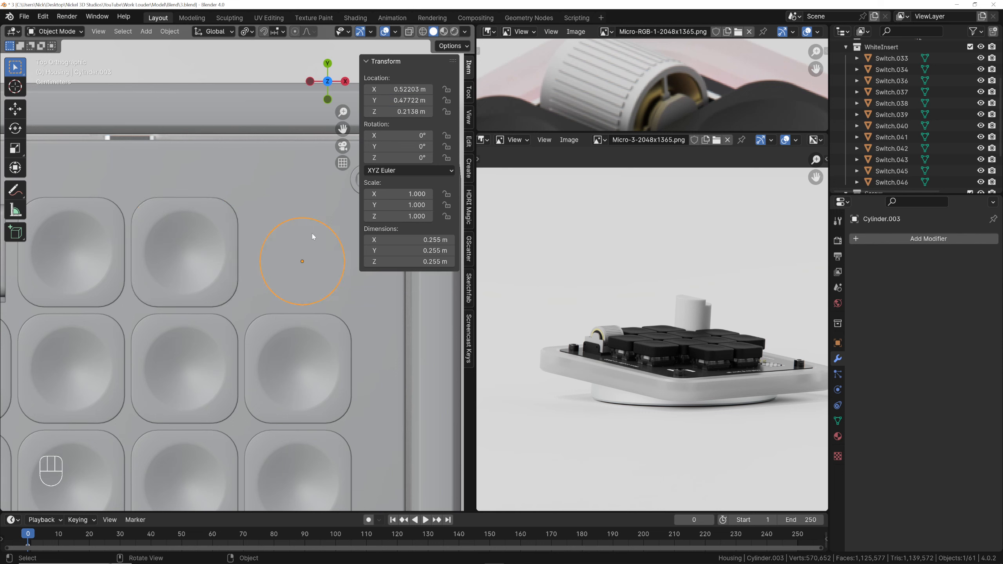
pyautogui.moveTo(392, 102); pyautogui.dragTo(419, 102)
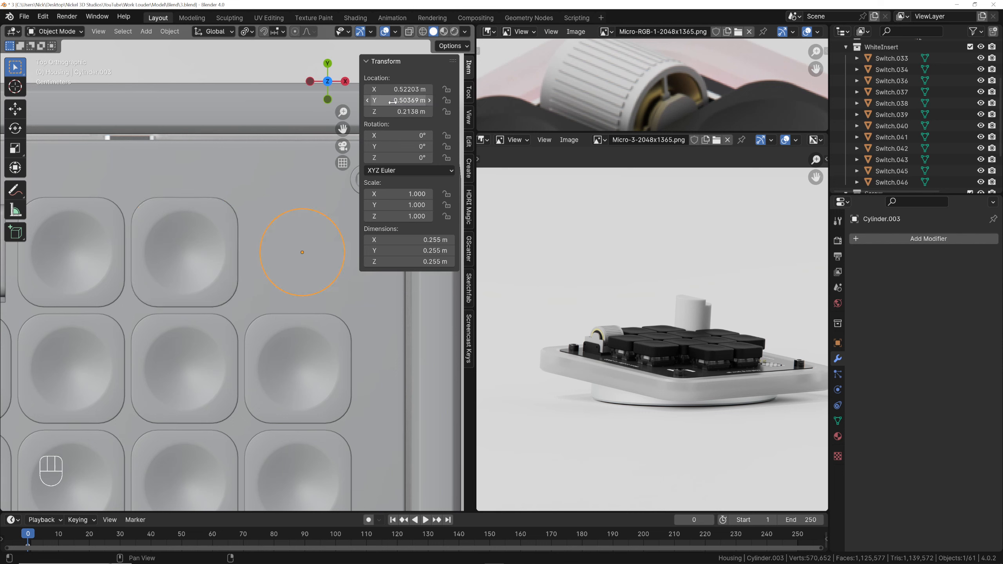
# Set the cylinder's X location to 0.509394 m, copied from the key directly below it
pyautogui.click(294, 349)
pyautogui.moveTo(395, 89); pyautogui.dragTo(395, 89)
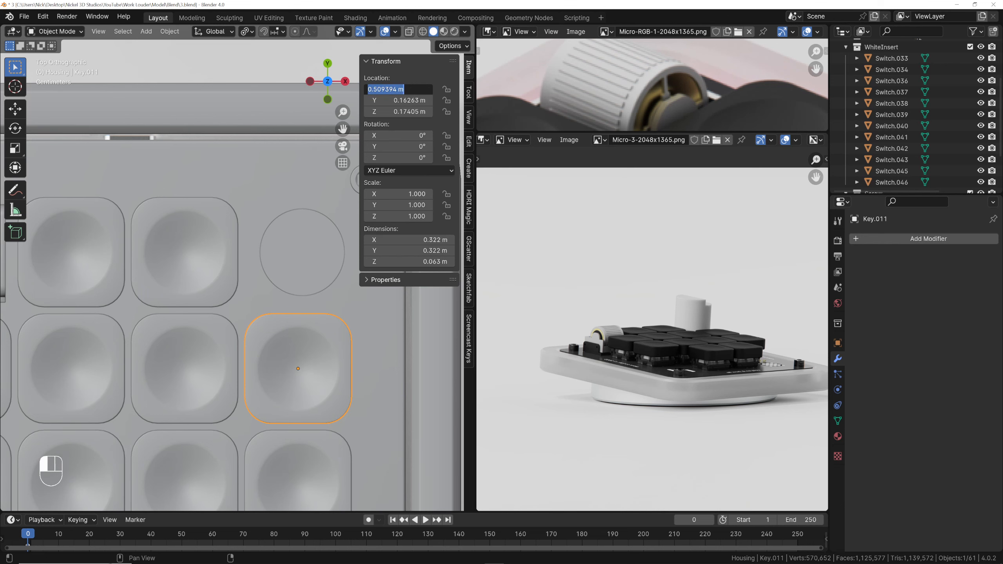
pyautogui.click(320, 254)
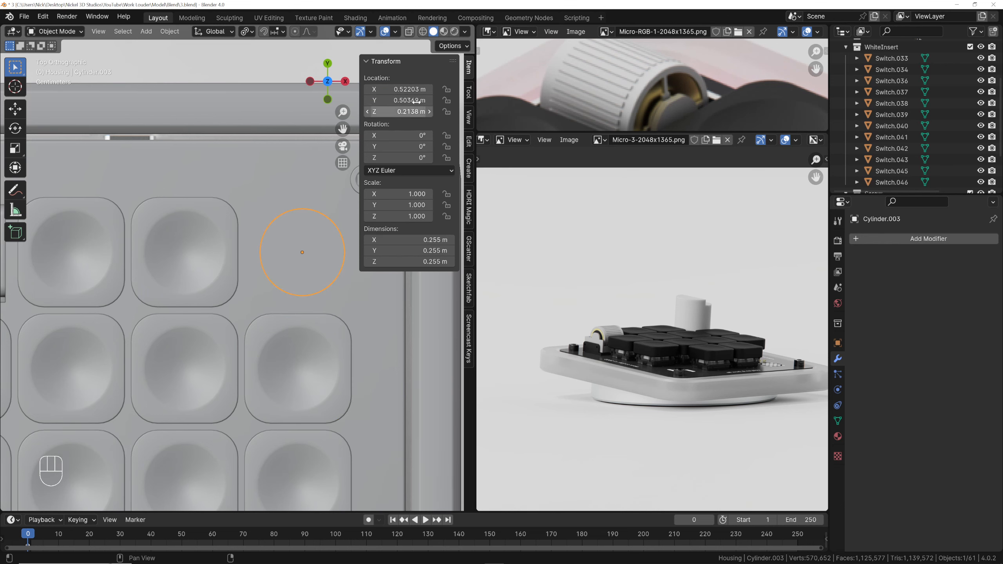
pyautogui.click(395, 89)
pyautogui.press('Return')
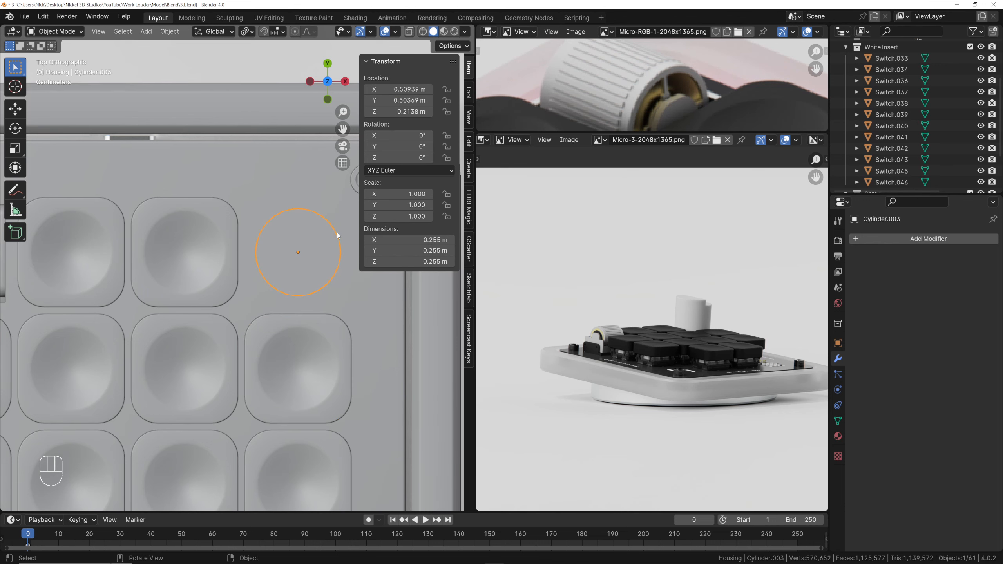
# Scale the cylinder's mesh by 1.32 in Edit Mode to match the round knob in the top reference image, using X-ray
pyautogui.scroll(-4, 338, 235)
pyautogui.moveTo(272, 262); pyautogui.dragTo(240, 210, button='middle')
pyautogui.press('`')
pyautogui.click(240, 146)
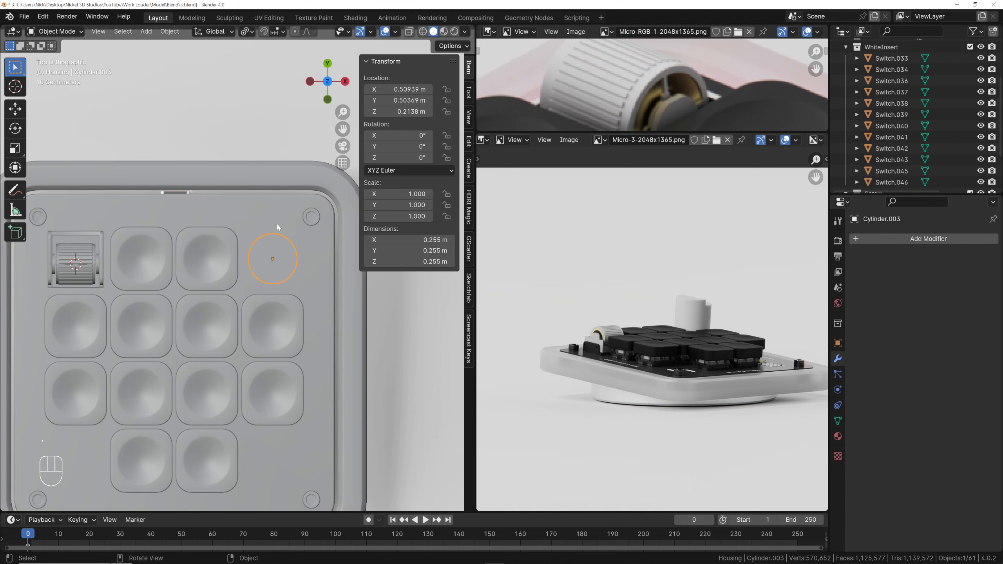
pyautogui.hotkey('alt', 'z')
pyautogui.scroll(3, 257, 225)
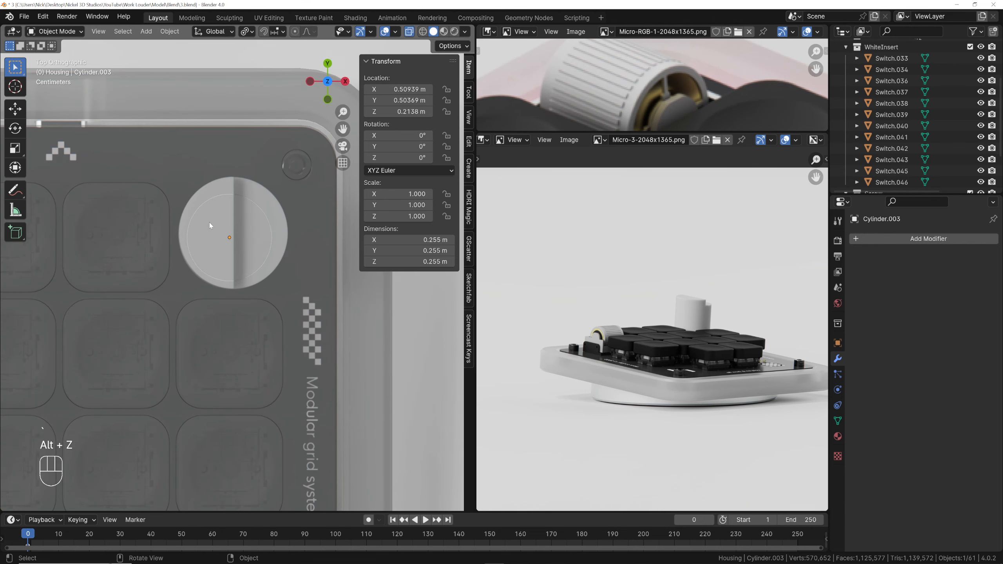
pyautogui.press('Tab')
pyautogui.press('s')
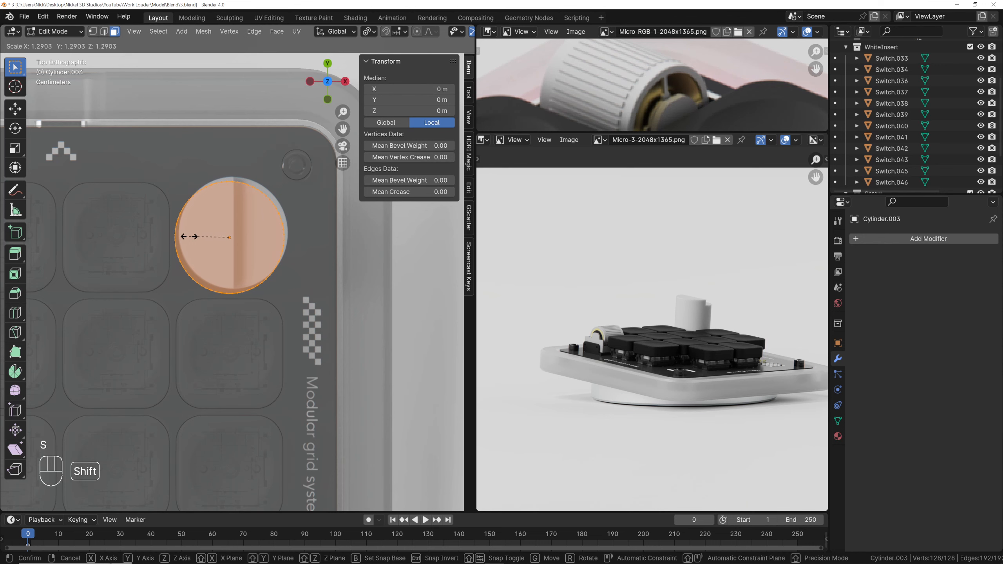
pyautogui.keyDown('shift'); pyautogui.click(195, 234); pyautogui.keyUp('shift')
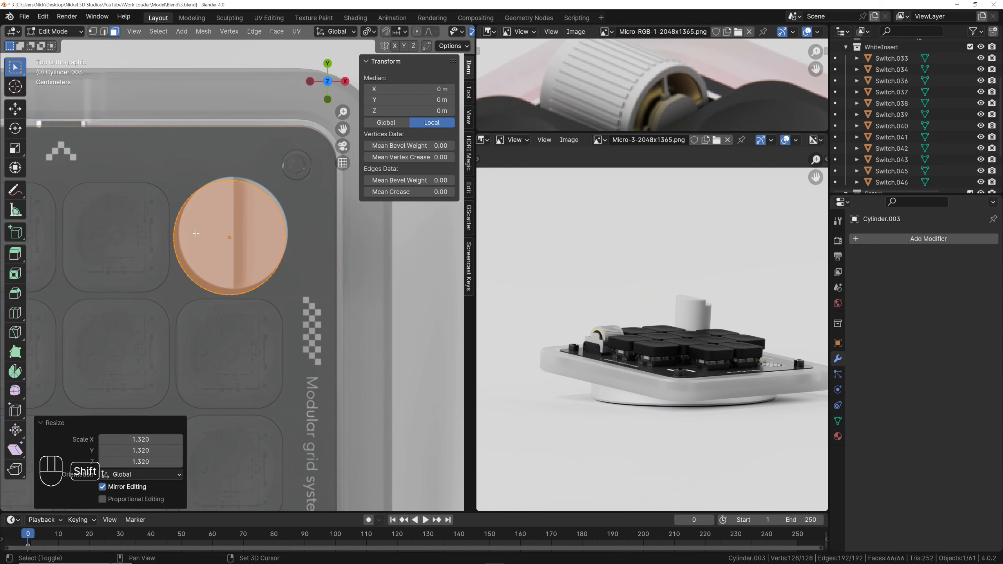
pyautogui.scroll(-5, 197, 236)
pyautogui.press('Tab')
pyautogui.moveTo(198, 237); pyautogui.dragTo(160, 183, button='middle')
pyautogui.hotkey('alt', 'z')
# Delete the top face of the knob cylinder in Edit Mode
pyautogui.moveTo(228, 250); pyautogui.dragTo(201, 244, button='middle')
pyautogui.scroll(5, 784, 312)
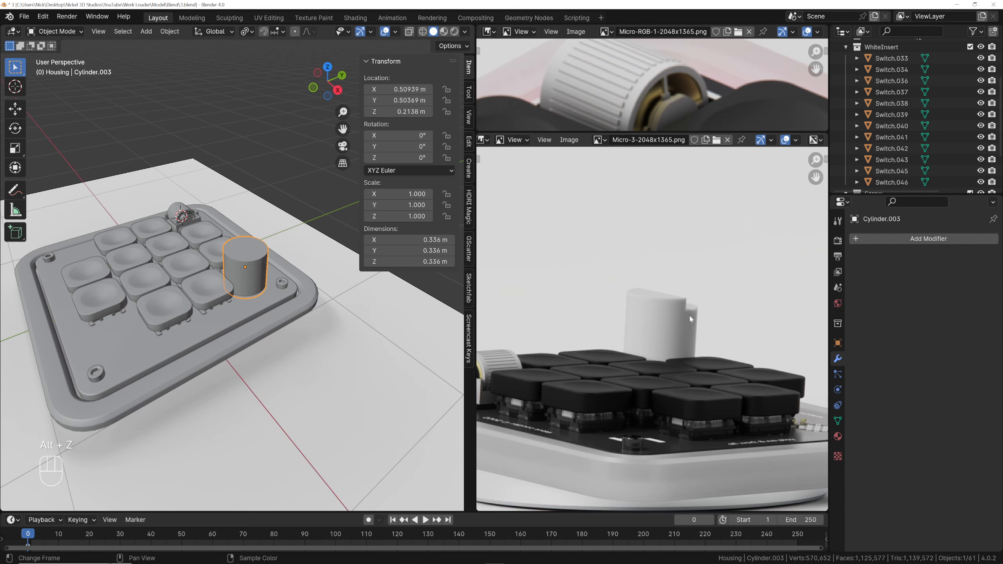
pyautogui.moveTo(298, 287); pyautogui.dragTo(273, 239, button='middle')
pyautogui.scroll(2, 308, 262)
pyautogui.press('`')
pyautogui.click(328, 257)
pyautogui.press('Tab')
pyautogui.click(267, 230)
pyautogui.press('x')
pyautogui.click(271, 238)
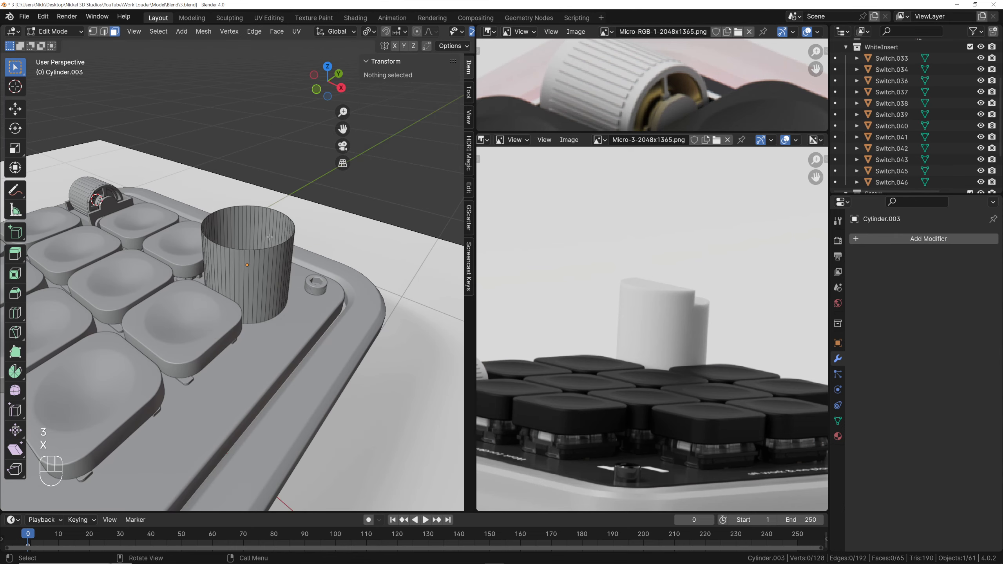
# Select the top rim vertices of the cylinder's +X half from the front view and fill them with a face
pyautogui.press('`')
pyautogui.click(273, 174)
pyautogui.moveTo(273, 175)
pyautogui.mouseDown(button='middle')
pyautogui.moveTo(266, 118)
pyautogui.moveTo(271, 177)
pyautogui.moveTo(279, 158)
pyautogui.mouseUp(button='middle')
pyautogui.press('`')
pyautogui.click(246, 129)
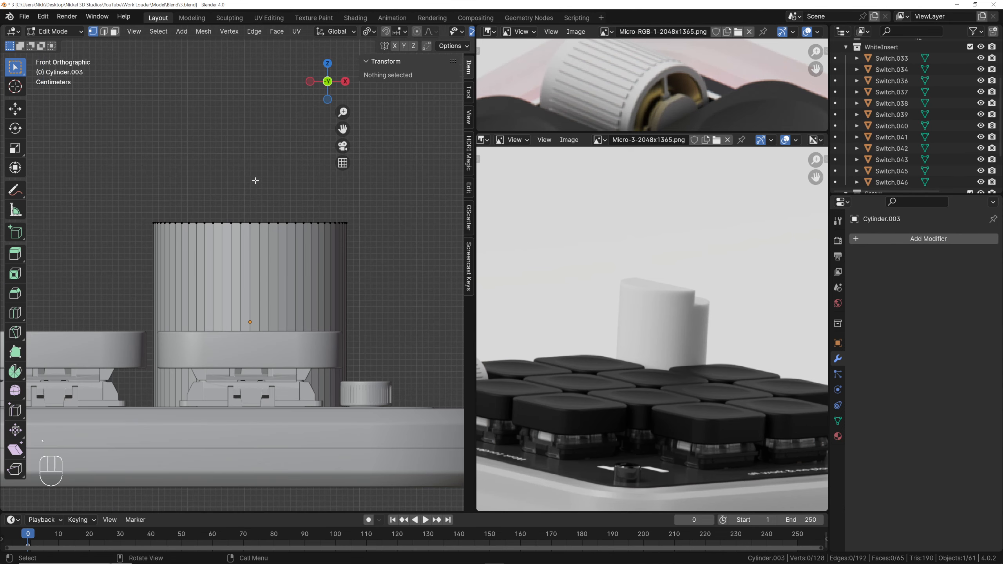
pyautogui.hotkey('alt', 'z')
pyautogui.moveTo(244, 196); pyautogui.dragTo(342, 232)
pyautogui.moveTo(343, 232)
pyautogui.mouseDown(button='middle')
pyautogui.moveTo(353, 217)
pyautogui.moveTo(324, 286)
pyautogui.moveTo(284, 237)
pyautogui.moveTo(249, 245)
pyautogui.mouseUp(button='middle')
pyautogui.hotkey('alt', 'z')
pyautogui.click(246, 248)
# Select the dividing edge and the remaining rim edges, and fill the open half of the cylinder's top
pyautogui.press('2')
pyautogui.click(252, 245)
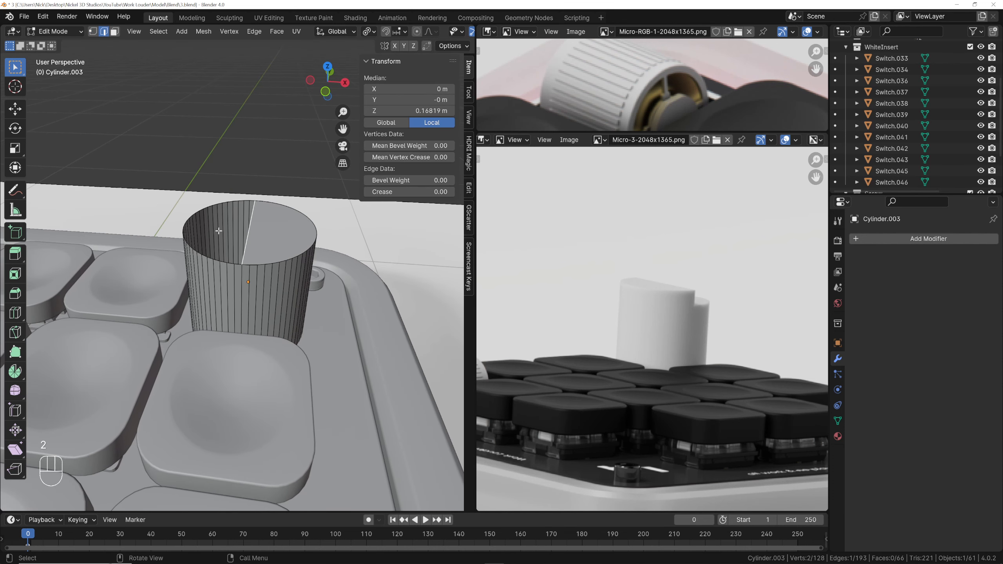
pyautogui.keyDown('ctrl'); pyautogui.click(209, 207); pyautogui.keyUp('ctrl')
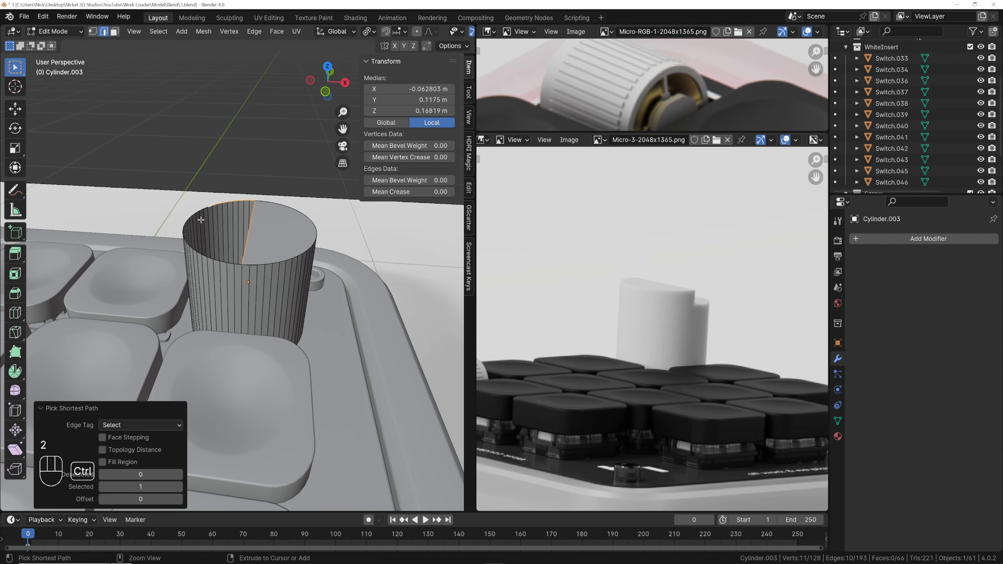
pyautogui.keyDown('ctrl'); pyautogui.click(238, 264); pyautogui.keyUp('ctrl')
pyautogui.moveTo(238, 264)
pyautogui.mouseDown(button='middle')
pyautogui.moveTo(274, 232)
pyautogui.moveTo(249, 242)
pyautogui.moveTo(240, 261)
pyautogui.moveTo(252, 255)
pyautogui.moveTo(235, 269)
pyautogui.moveTo(250, 255)
pyautogui.mouseUp(button='middle')
pyautogui.press('f')
pyautogui.scroll(4, 241, 273)
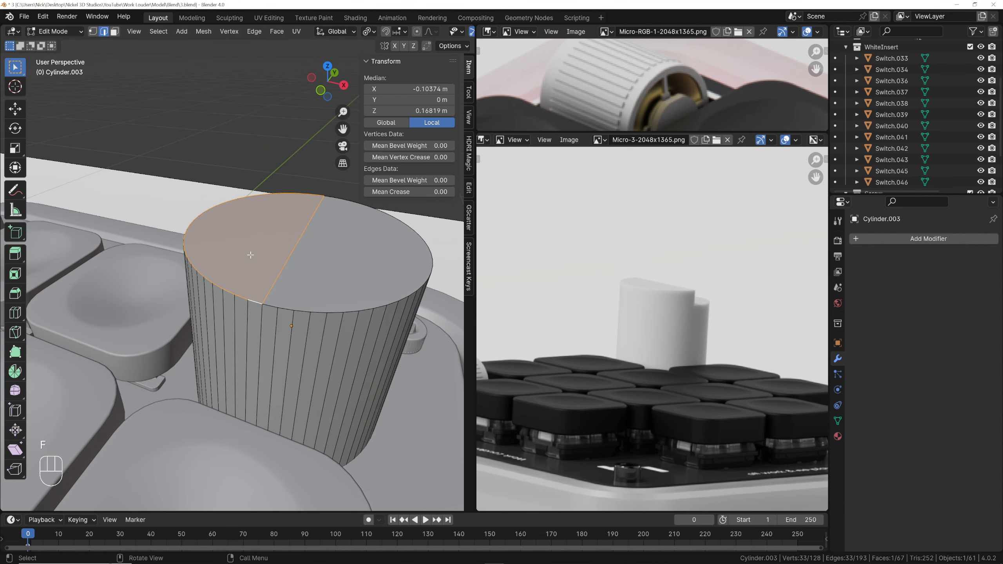
# Extrude the selected -X half of the knob's top face along its normals by about 0.03 m to form the step
pyautogui.rightClick(250, 255)
pyautogui.press('Escape')
pyautogui.press('3')
pyautogui.rightClick(260, 252)
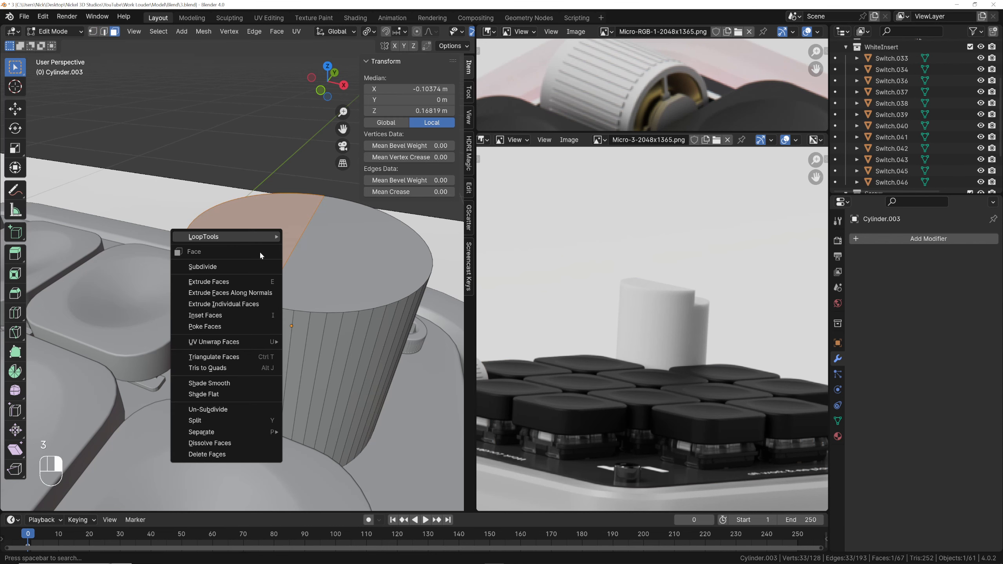
pyautogui.click(262, 293)
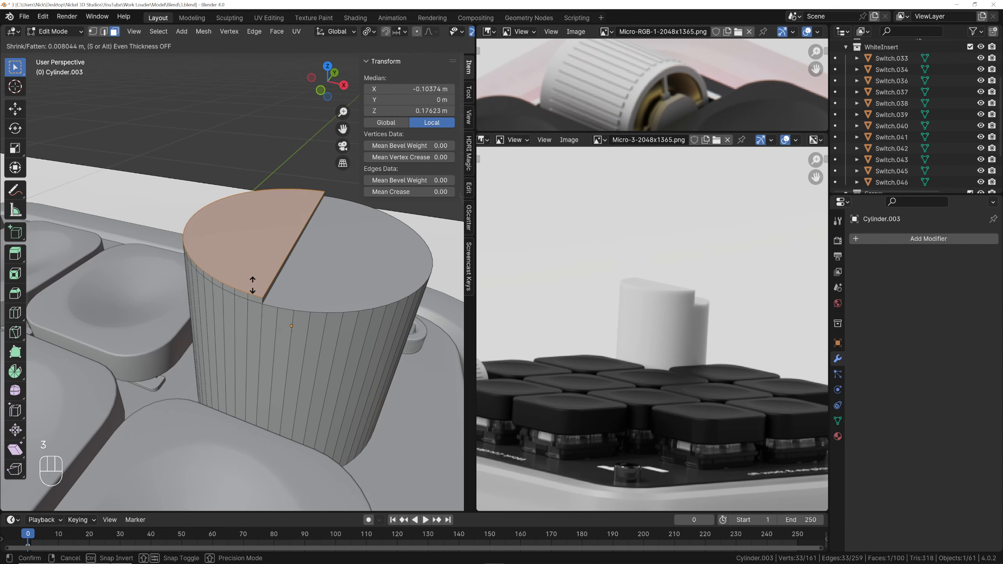
pyautogui.click(256, 256)
pyautogui.scroll(-6, 255, 256)
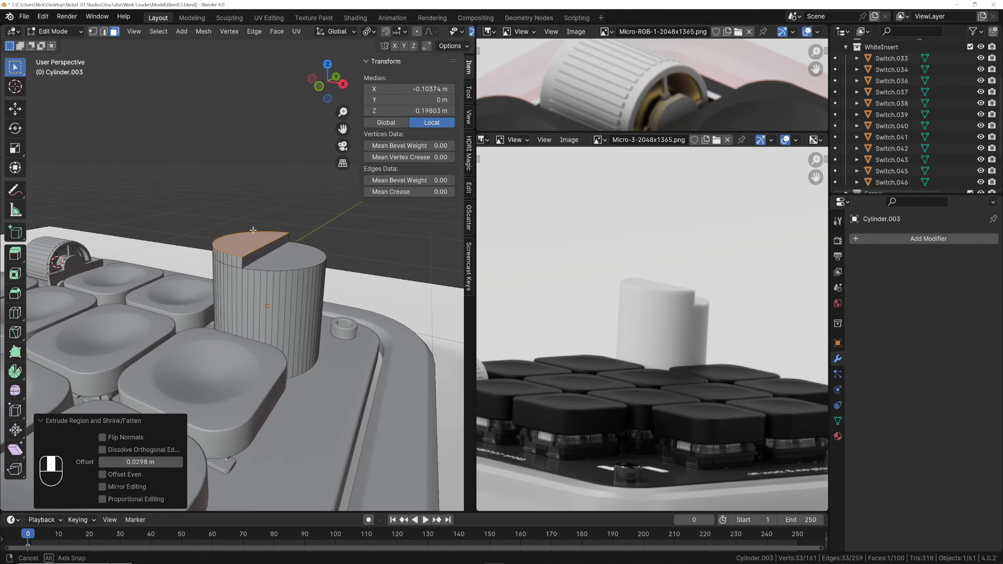
pyautogui.press('Tab')
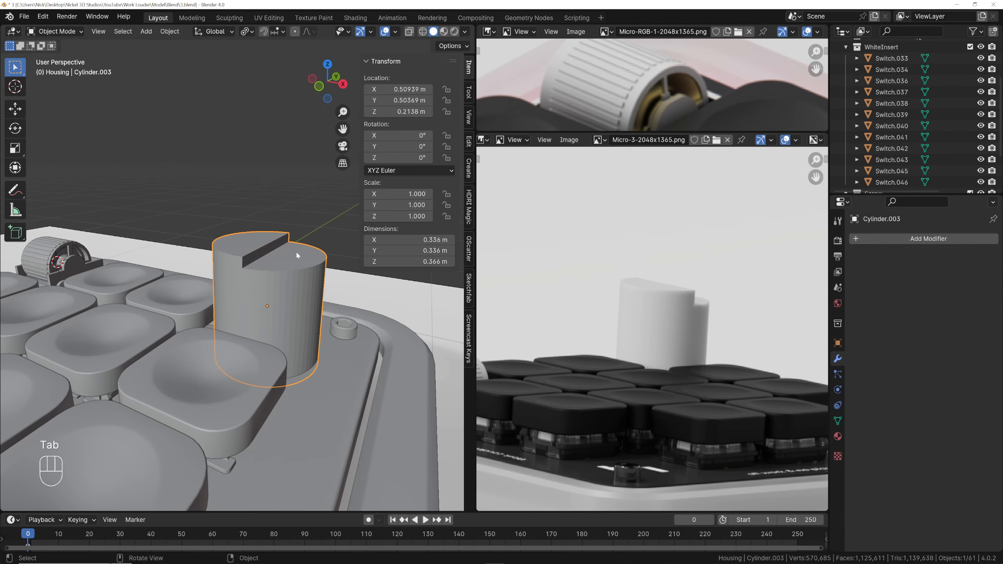
pyautogui.scroll(3, 295, 253)
pyautogui.press('Tab')
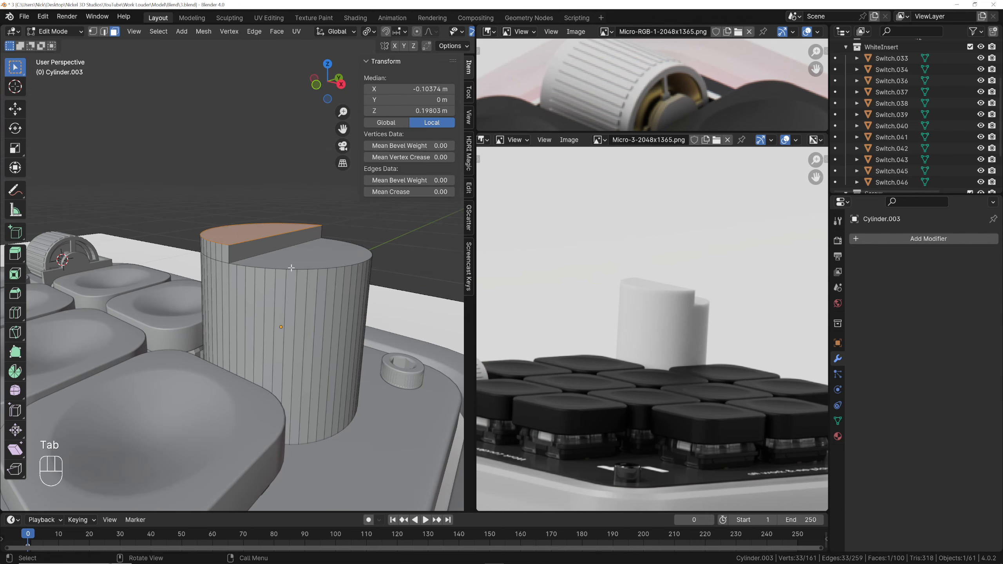
pyautogui.moveTo(325, 271); pyautogui.dragTo(335, 295, button='middle')
pyautogui.press('a')
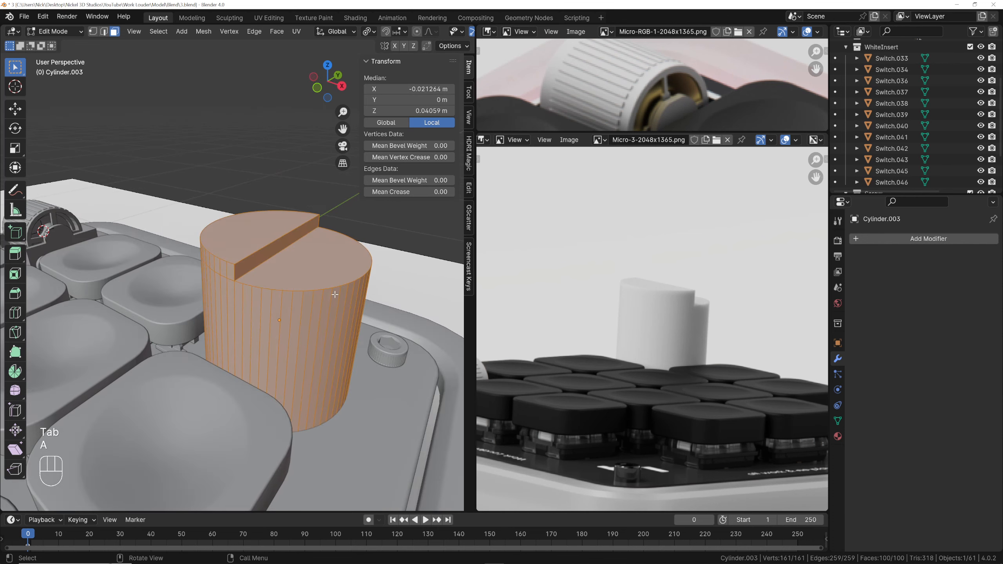
pyautogui.hotkey('ctrl', 'b')
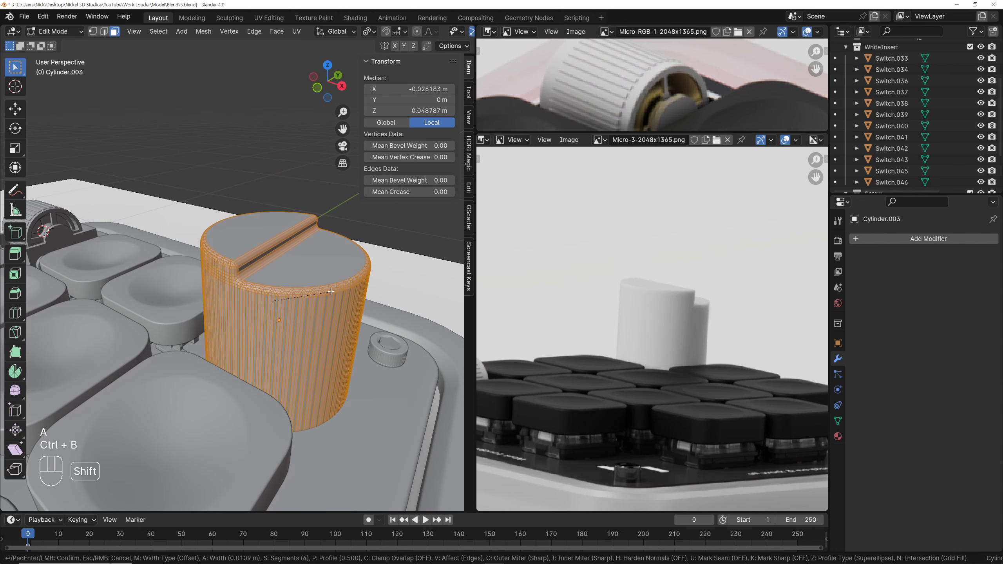
pyautogui.scroll(-1, 327, 291)
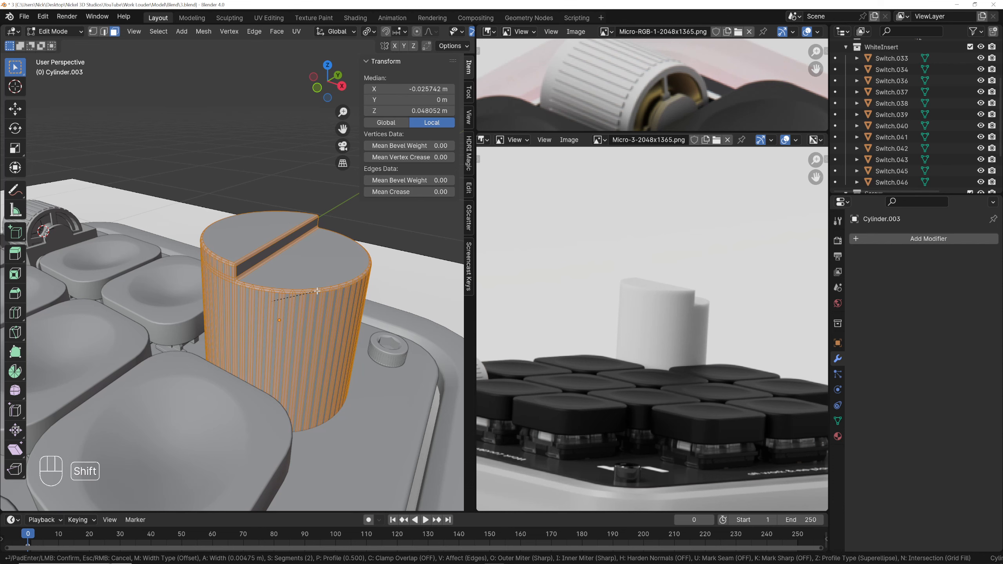
pyautogui.press('Escape')
# Select the knob's stepped top faces and bevel their edges by about 0.003 m with 4 segments and a Patch outer miter
pyautogui.click(306, 282)
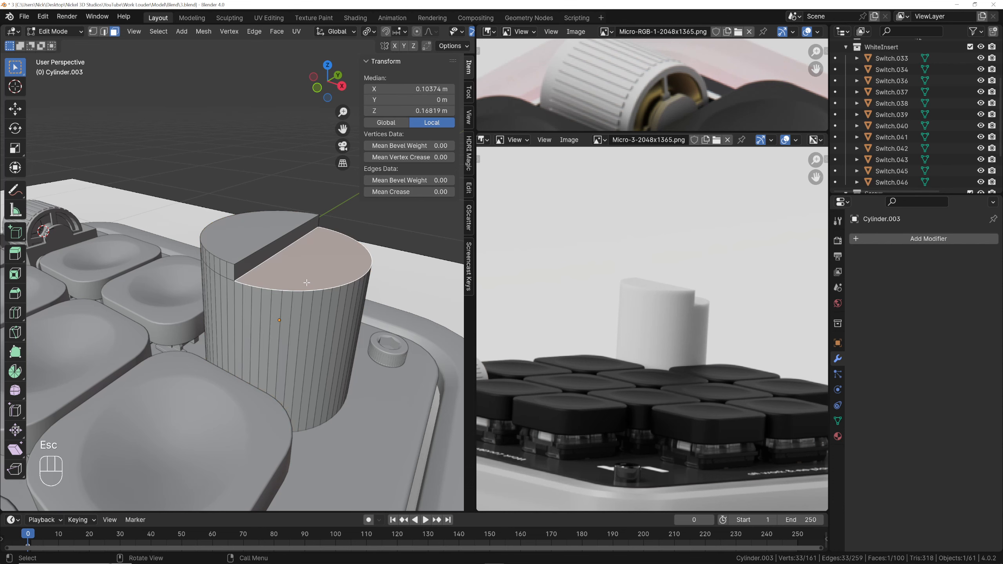
pyautogui.keyDown('shift'); pyautogui.click(263, 257); pyautogui.keyUp('shift')
pyautogui.moveTo(263, 257); pyautogui.dragTo(298, 280, button='middle')
pyautogui.hotkey('ctrl', 'b')
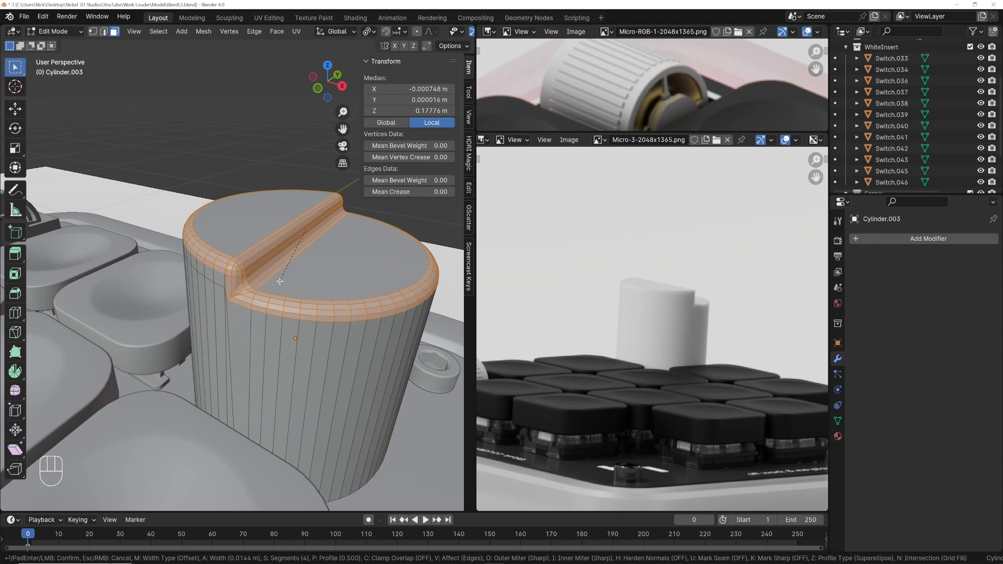
pyautogui.press('i')
pyautogui.press('i')
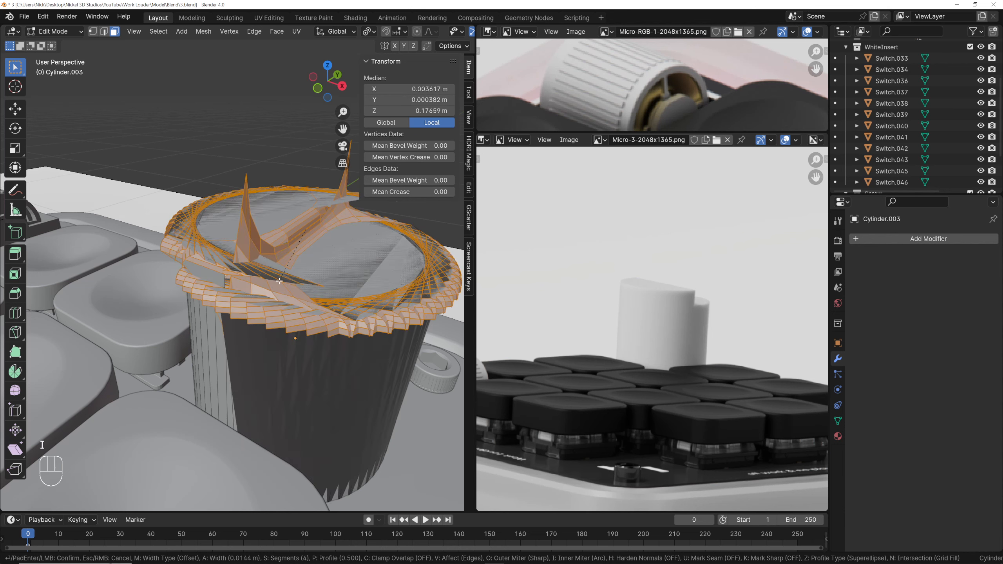
pyautogui.press('o')
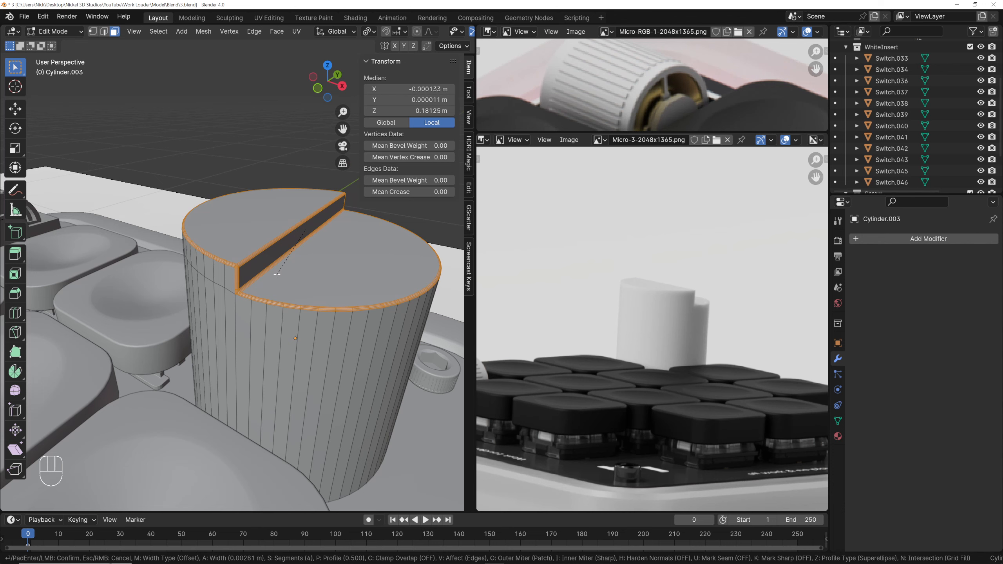
pyautogui.click(277, 274)
pyautogui.moveTo(277, 274); pyautogui.dragTo(278, 294, button='middle')
pyautogui.press('Tab')
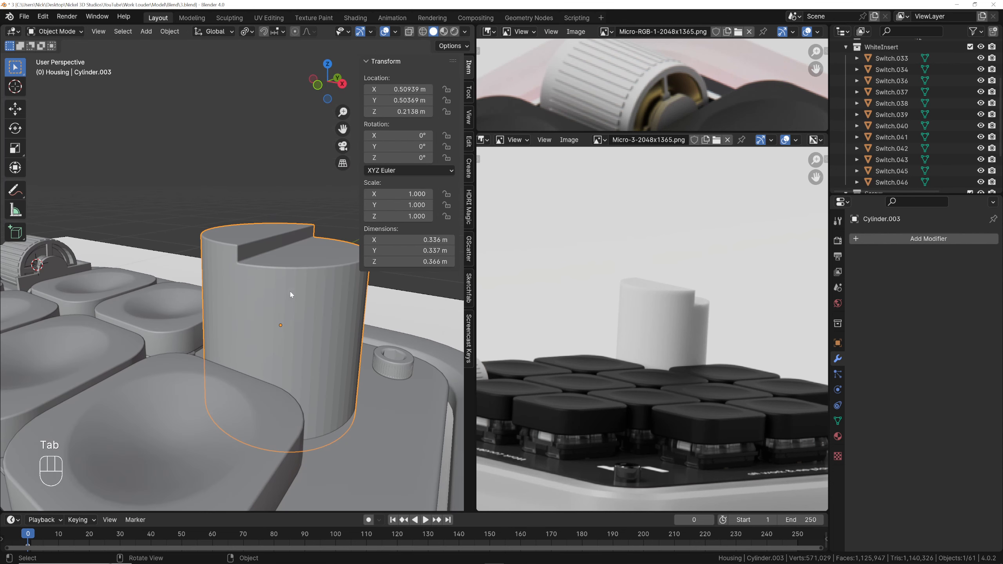
# Select the knob's bottom face in Edit Mode with X-ray and raise it about 0.061 m along Z
pyautogui.scroll(-2, 290, 291)
pyautogui.moveTo(306, 344); pyautogui.dragTo(272, 367, button='middle')
pyautogui.press('Tab')
pyautogui.hotkey('alt', 'z')
pyautogui.click(264, 349)
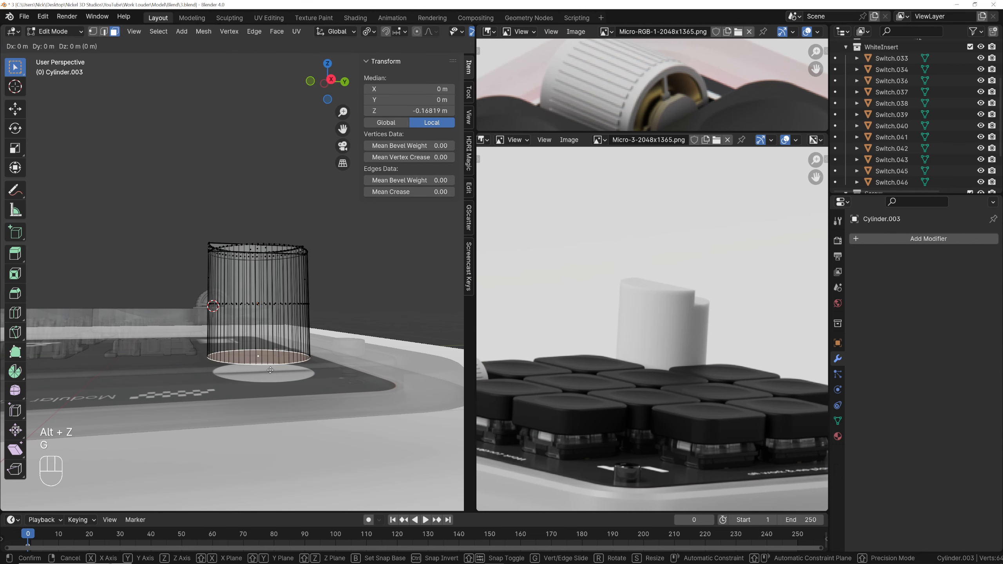
pyautogui.press('z')
pyautogui.click(272, 350)
# Raise the knob's bottom face another 0.027 m or so along Z from the right view, and return to Object Mode without X-ray
pyautogui.press('KP_3')
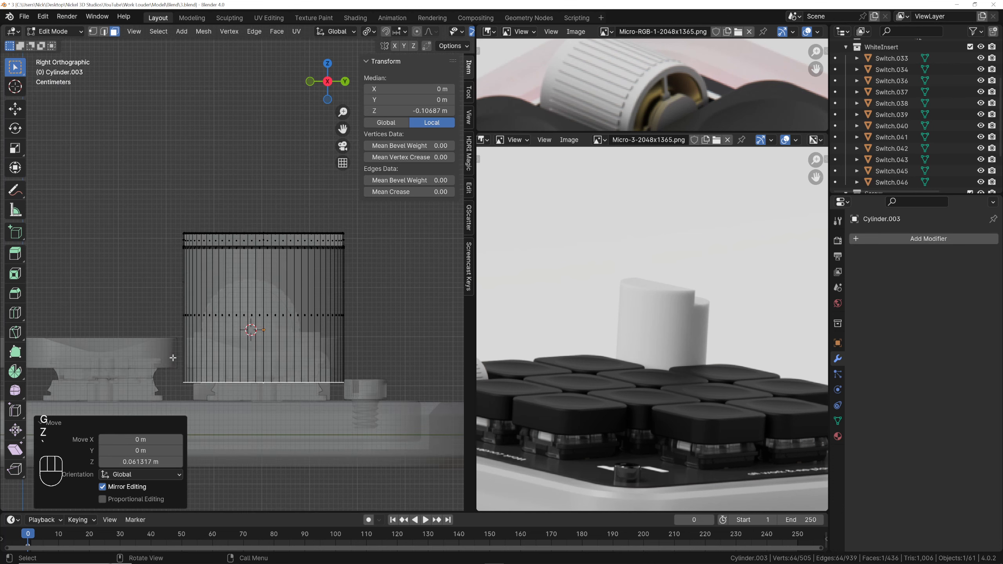
pyautogui.press('g')
pyautogui.press('z')
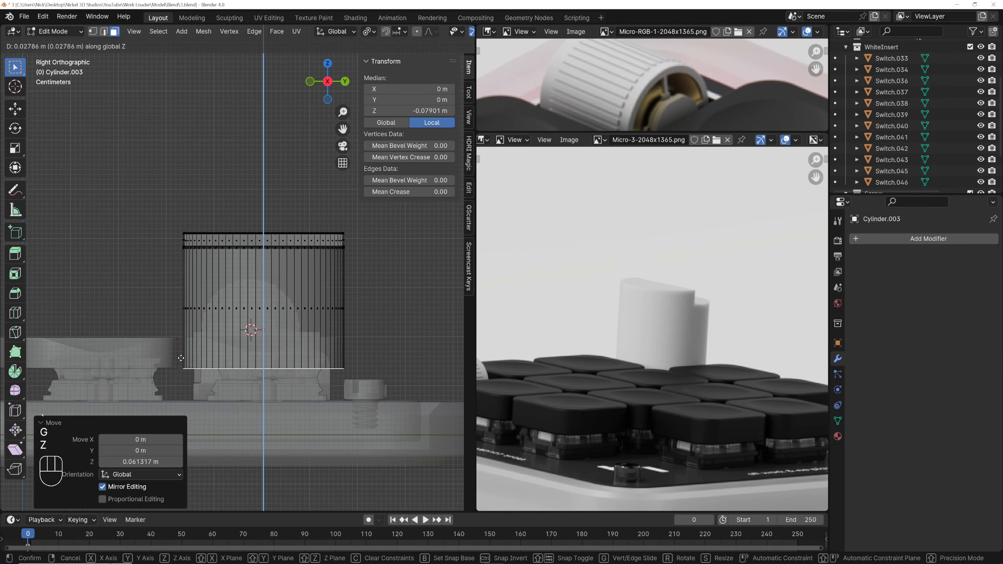
pyautogui.click(179, 358)
pyautogui.scroll(-5, 188, 358)
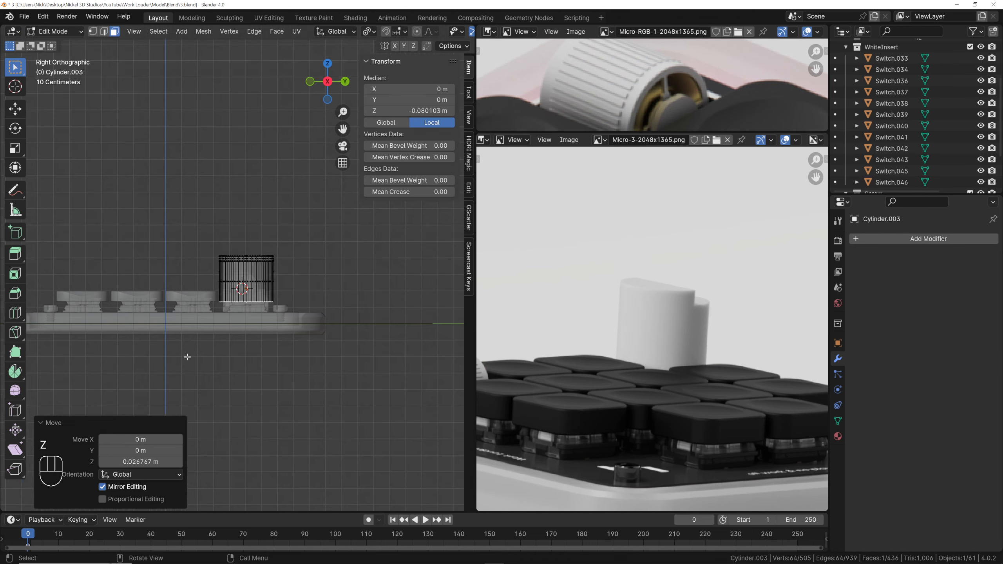
pyautogui.press('Tab')
pyautogui.moveTo(188, 357); pyautogui.dragTo(254, 322, button='middle')
pyautogui.hotkey('alt', 'z')
pyautogui.scroll(3, 266, 338)
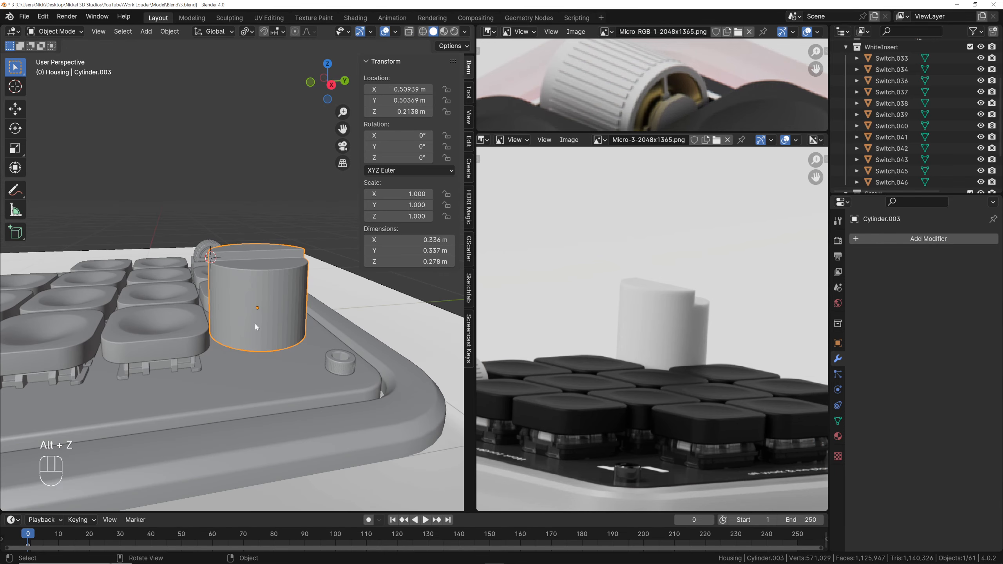
# Snap the 3D cursor to the origin of the selected knob
pyautogui.press('KP_7')
pyautogui.hotkey('shift', 'a')
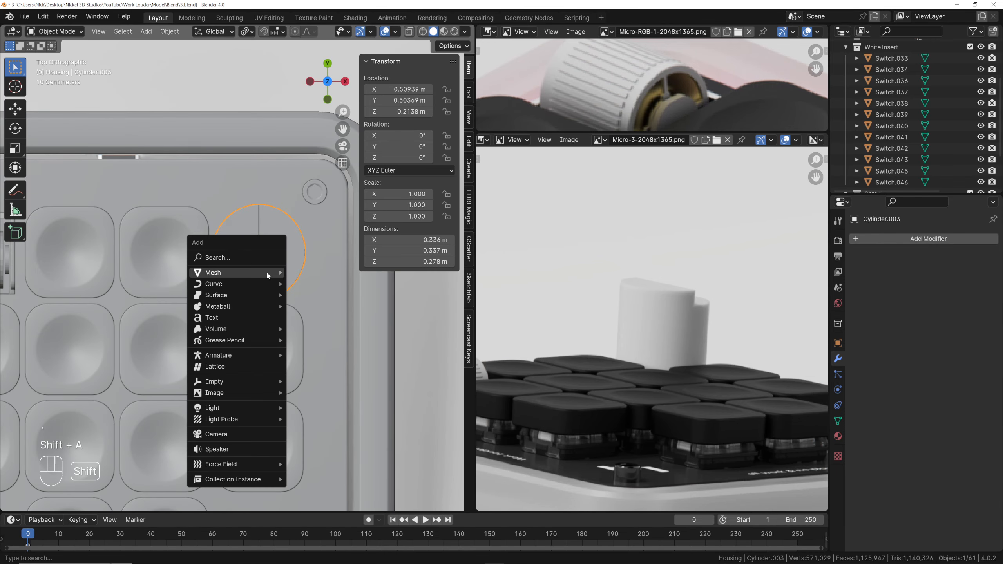
pyautogui.moveTo(266, 272)
pyautogui.press('Escape')
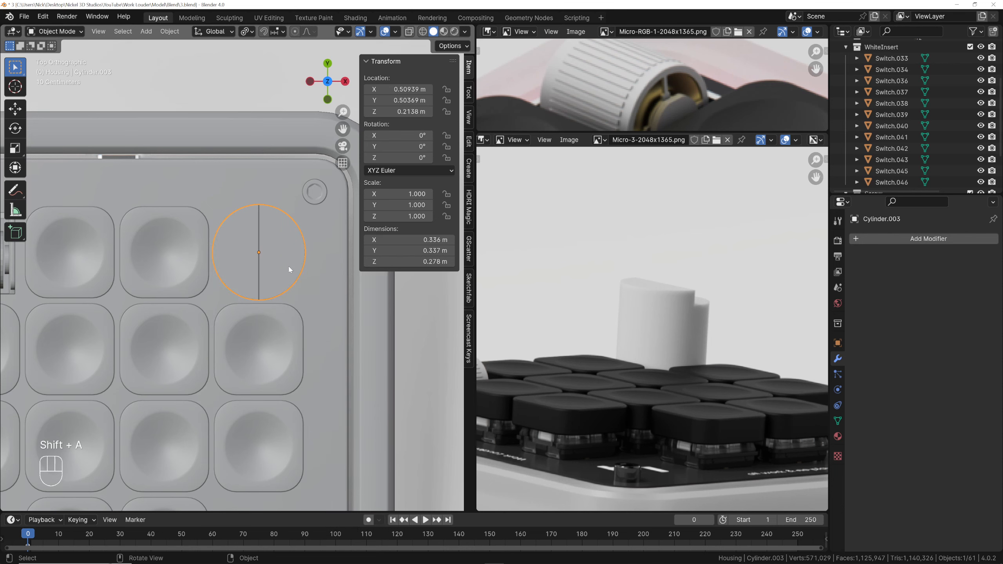
pyautogui.hotkey('shift', 'a')
pyautogui.press('Escape')
pyautogui.hotkey('shift', 's')
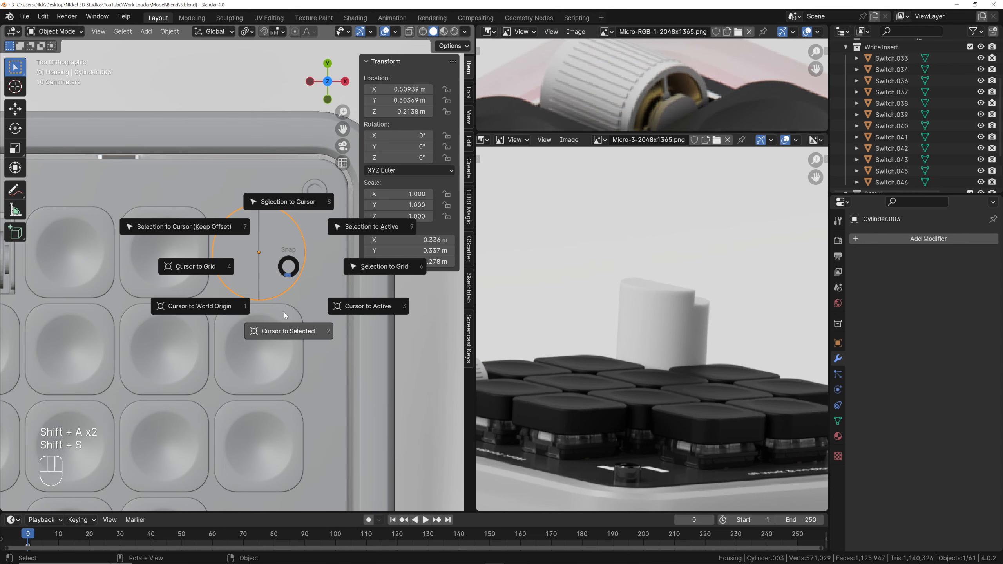
pyautogui.click(285, 320)
pyautogui.moveTo(334, 311); pyautogui.dragTo(330, 292, button='middle')
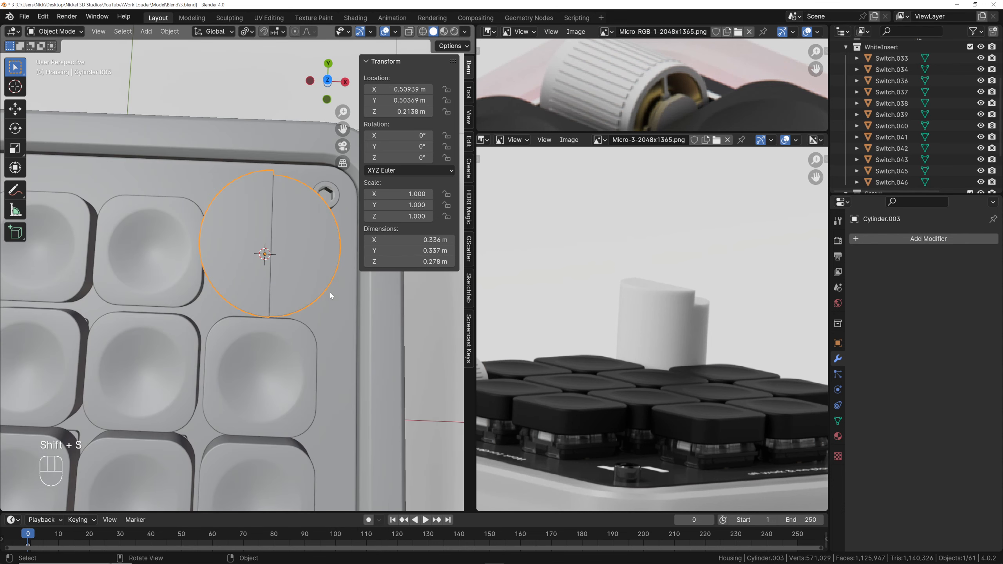
# Add a 64-vertex cylinder at the 3D cursor and scale its mesh down in Edit Mode to about 0.319 m across
pyautogui.hotkey('shift', 'a')
pyautogui.moveTo(329, 290)
pyautogui.click(389, 101)
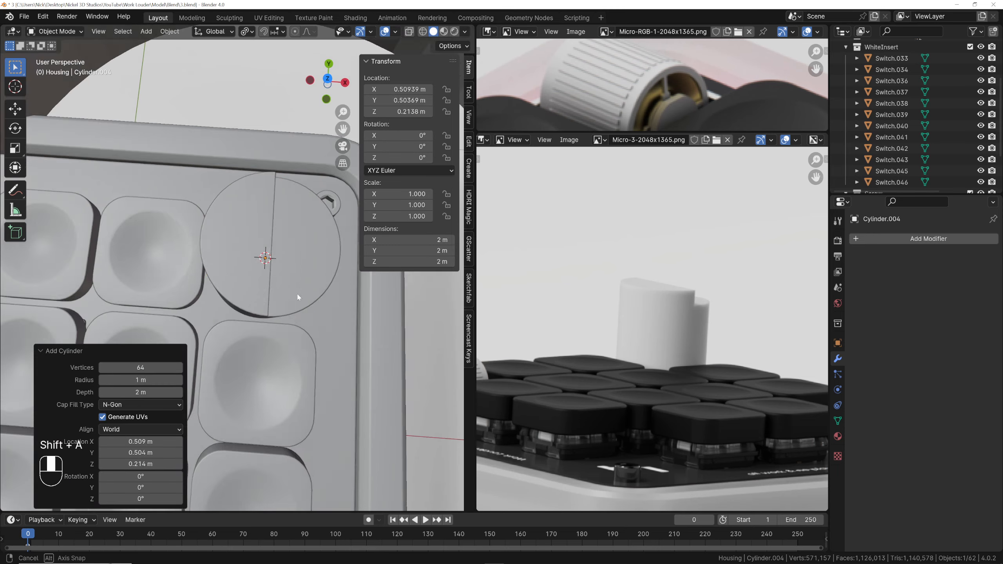
pyautogui.moveTo(264, 258); pyautogui.dragTo(253, 287, button='middle')
pyautogui.press('Tab')
pyautogui.press('s')
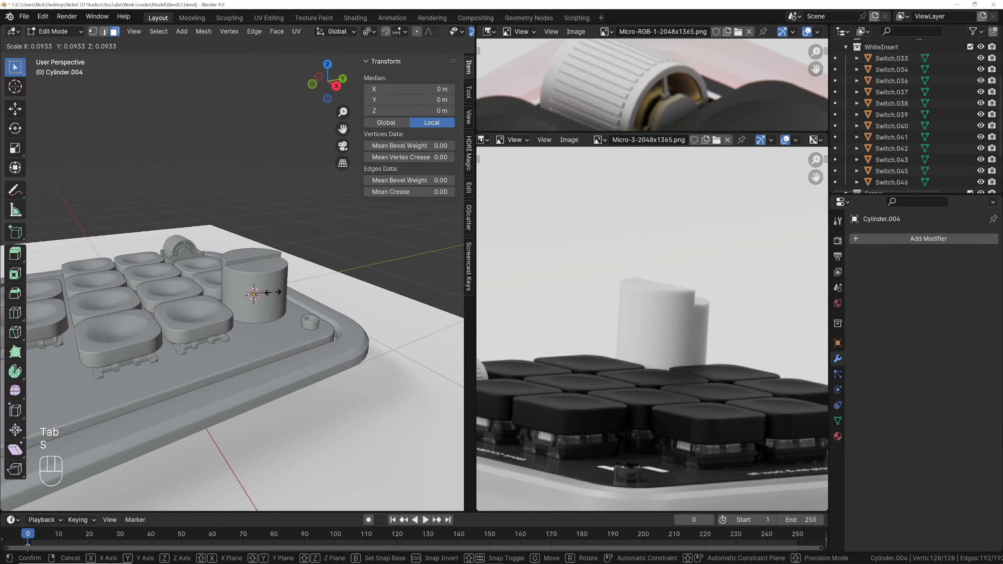
pyautogui.click(293, 296)
pyautogui.press('Tab')
# Scale the new cylinder's mesh down to about 0.249 m across from the top view, so it fits inside the knob
pyautogui.press('`')
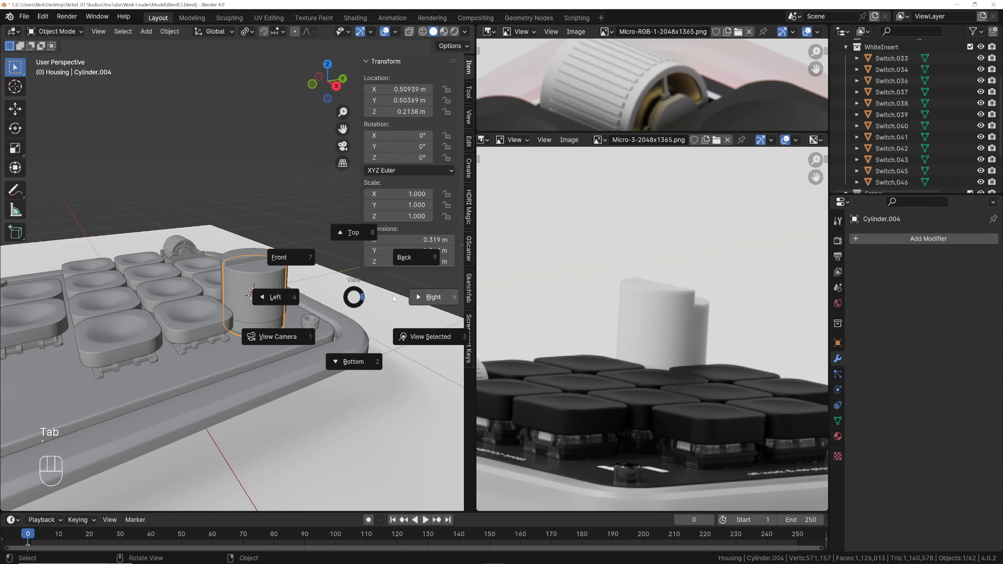
pyautogui.click(328, 234)
pyautogui.press('Tab')
pyautogui.press('s')
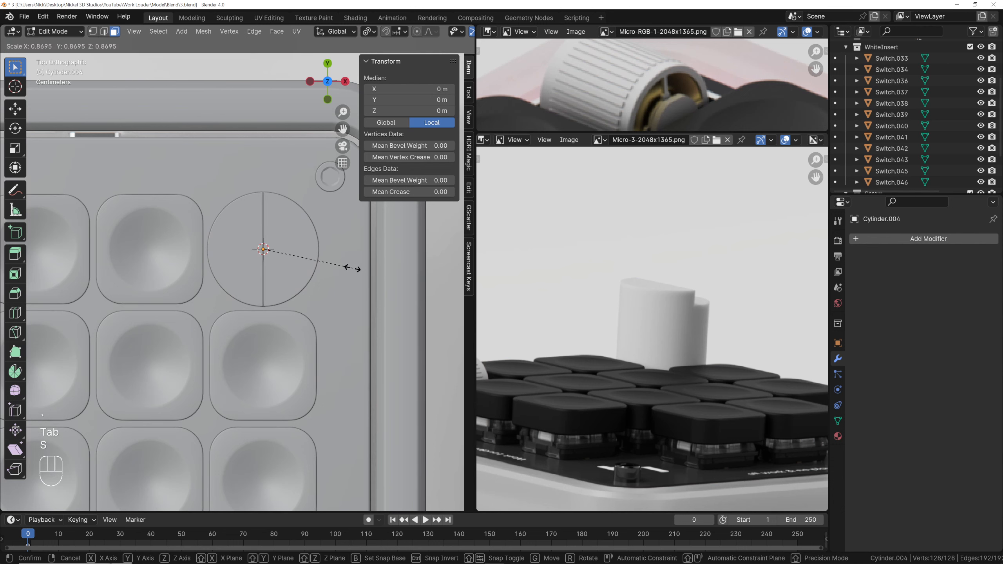
pyautogui.click(342, 267)
pyautogui.moveTo(343, 267); pyautogui.dragTo(287, 273, button='middle')
pyautogui.press('Tab')
# Move the inner cylinder down about 0.019 m along Z
pyautogui.press('g')
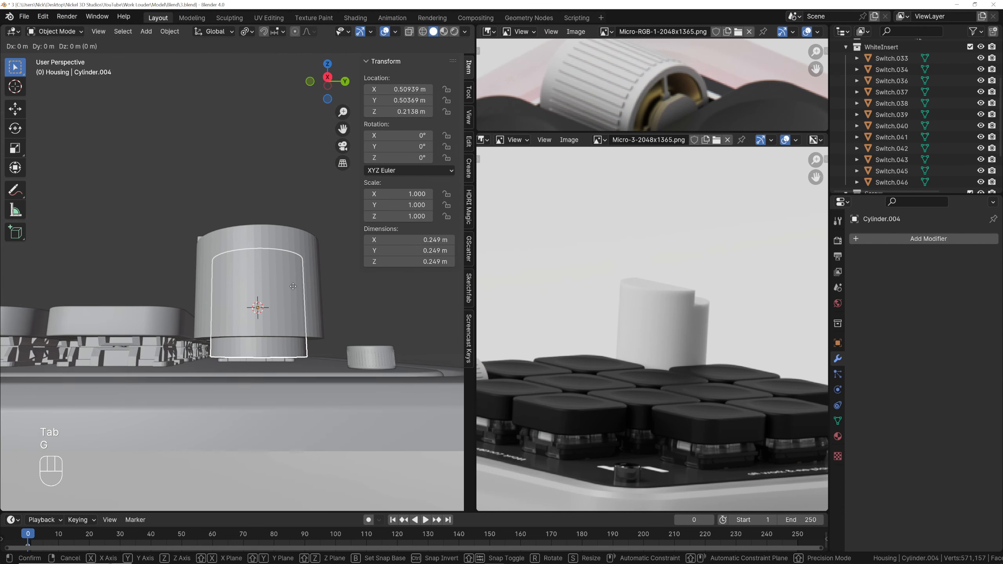
pyautogui.click(290, 360)
pyautogui.moveTo(291, 361); pyautogui.dragTo(223, 293, button='middle')
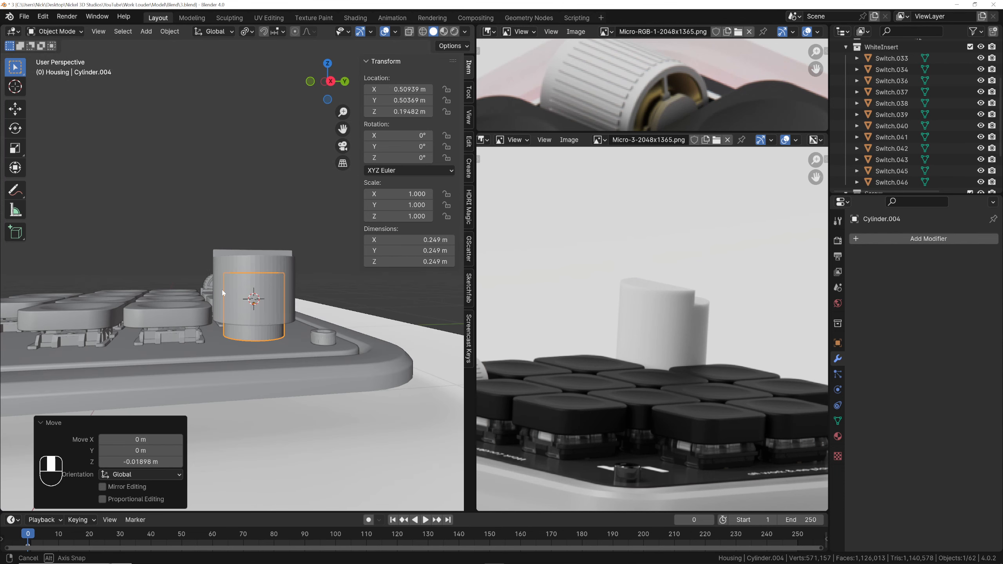
# Bevel the bottom rim of the outer knob in Edit Mode and shade the knob auto smooth at 30°
pyautogui.moveTo(257, 338); pyautogui.dragTo(332, 274, button='middle')
pyautogui.scroll(6, 271, 321)
pyautogui.click(277, 318)
pyautogui.press('Tab')
pyautogui.hotkey('ctrl', 'b')
pyautogui.click(283, 365)
pyautogui.press('Tab')
pyautogui.rightClick(285, 326)
pyautogui.click(286, 326)
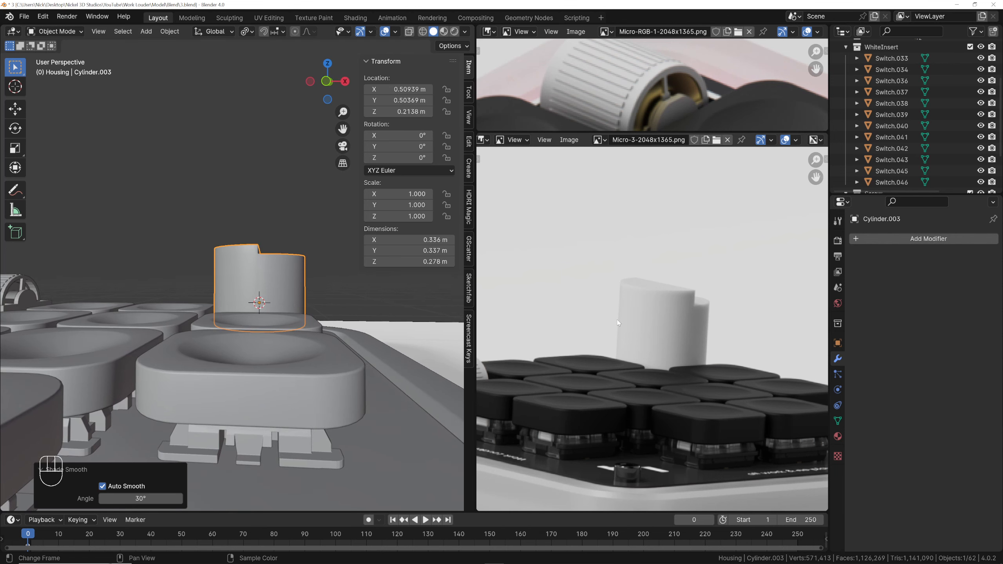
# Open the outer knob in Edit Mode with vertex selection in the front orthographic view
pyautogui.scroll(-3, 620, 322)
pyautogui.scroll(2, 267, 271)
pyautogui.click(268, 271)
pyautogui.press('Tab')
pyautogui.press('`')
pyautogui.press('`')
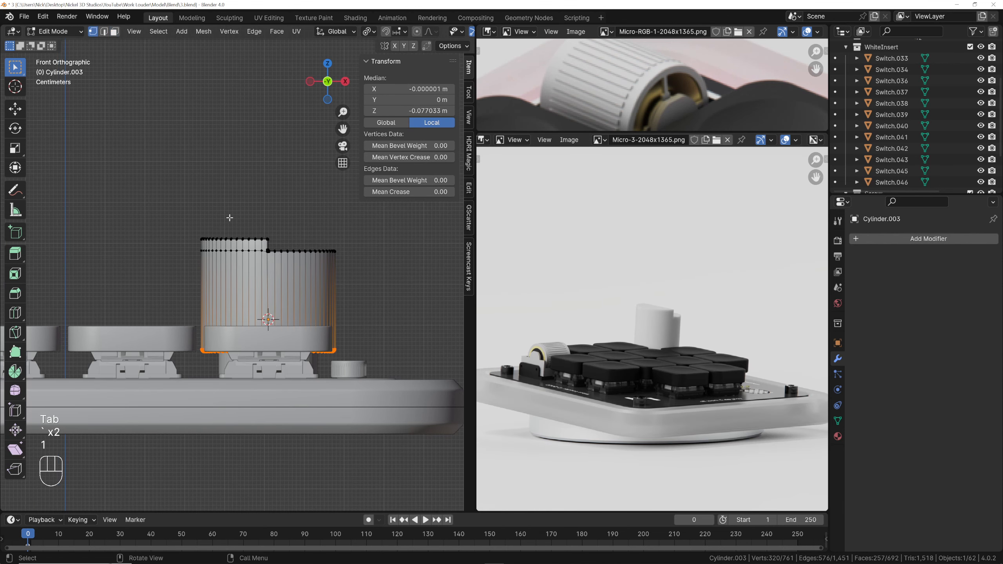
pyautogui.moveTo(161, 210); pyautogui.dragTo(348, 276)
pyautogui.press('g')
pyautogui.press('x')
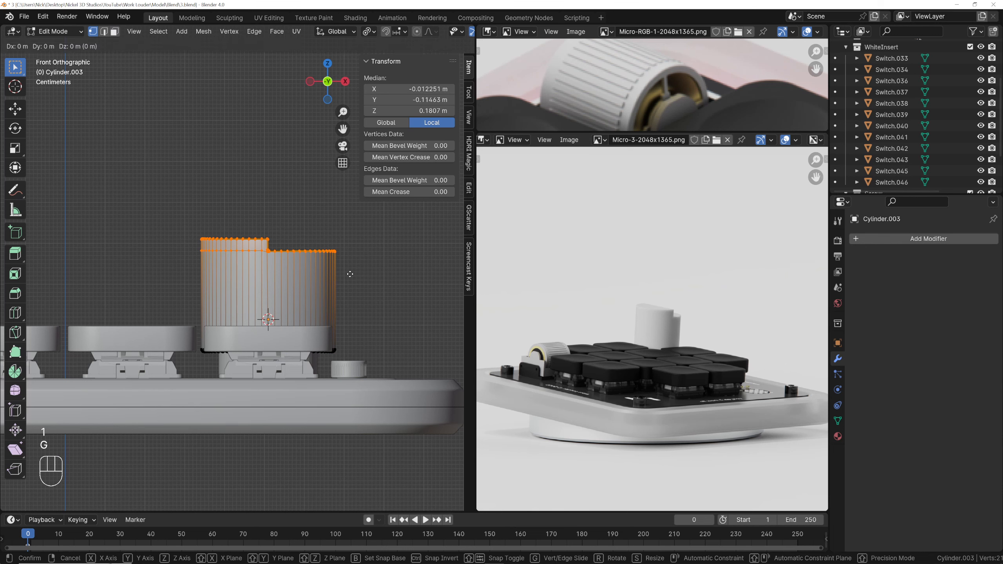
pyautogui.press('Escape')
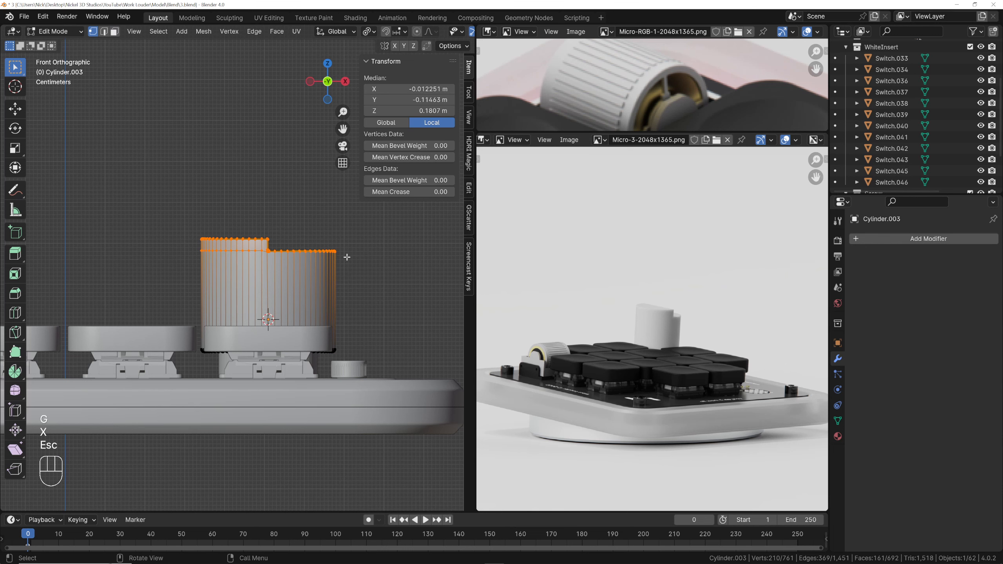
# Box-select all of the knob's stepped-top vertices with X-ray and raise them about 0.05 m along Z
pyautogui.hotkey('alt', 'z')
pyautogui.click(161, 213)
pyautogui.moveTo(161, 208); pyautogui.dragTo(397, 289)
pyautogui.press('g')
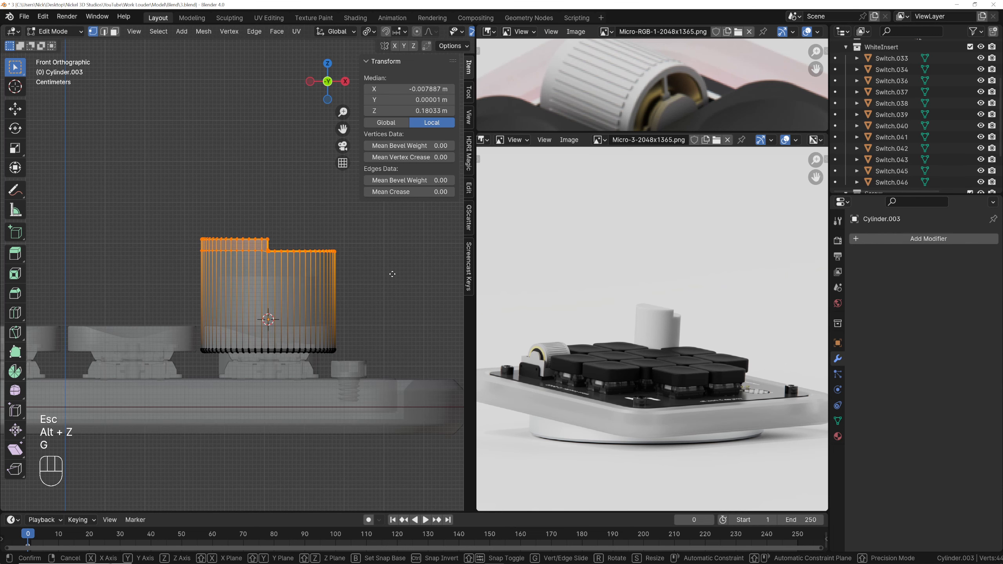
pyautogui.press('z')
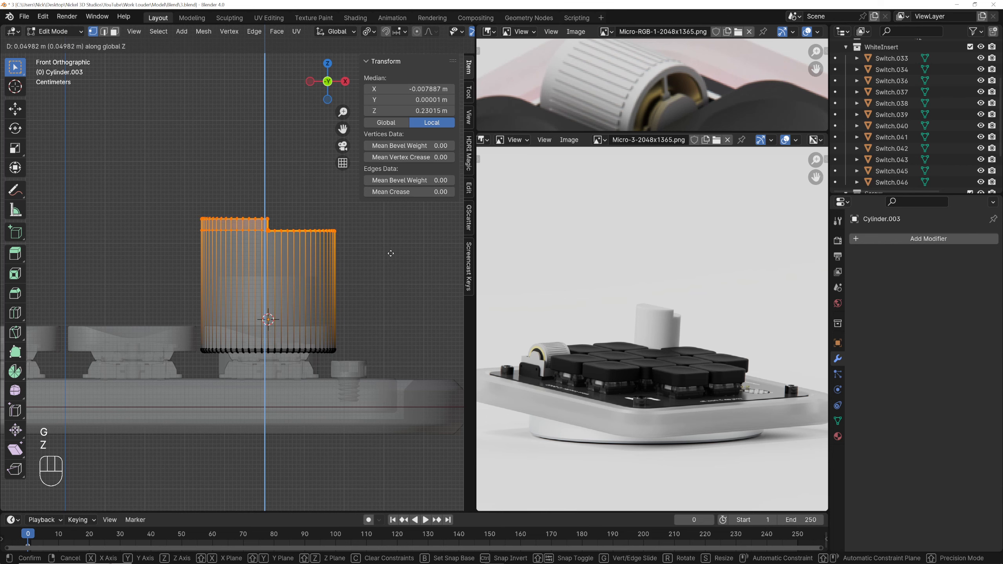
pyautogui.click(391, 253)
pyautogui.press('Tab')
pyautogui.hotkey('alt', 'z')
# Show the whole keypad from the top and hide the sidebar
pyautogui.moveTo(322, 295); pyautogui.dragTo(327, 269, button='middle')
pyautogui.press('KP_7')
pyautogui.press('n')
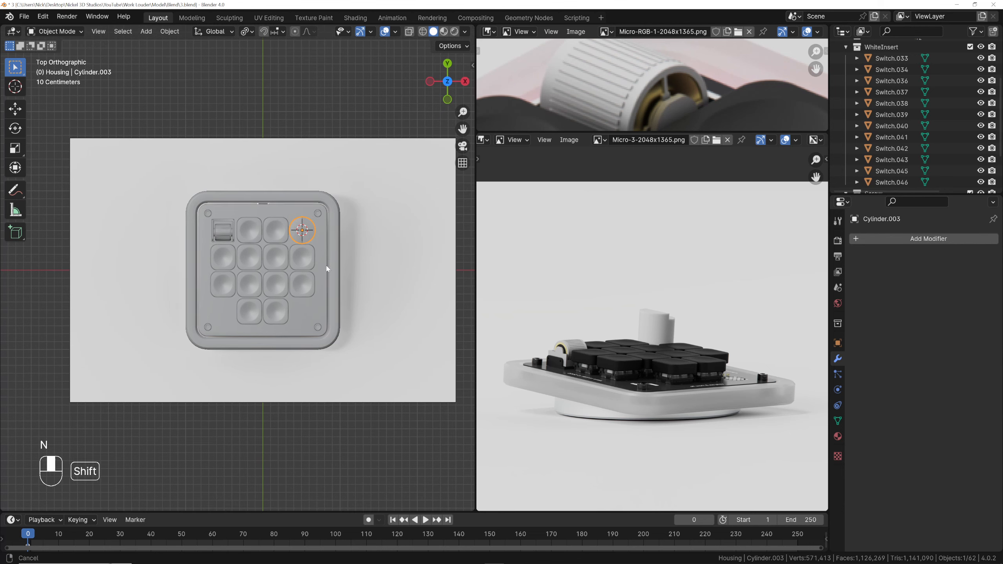
# Duplicate the top reference image along Y and place the copy at Y 3.6064 m, clear of the modelled keypad
pyautogui.click(373, 244)
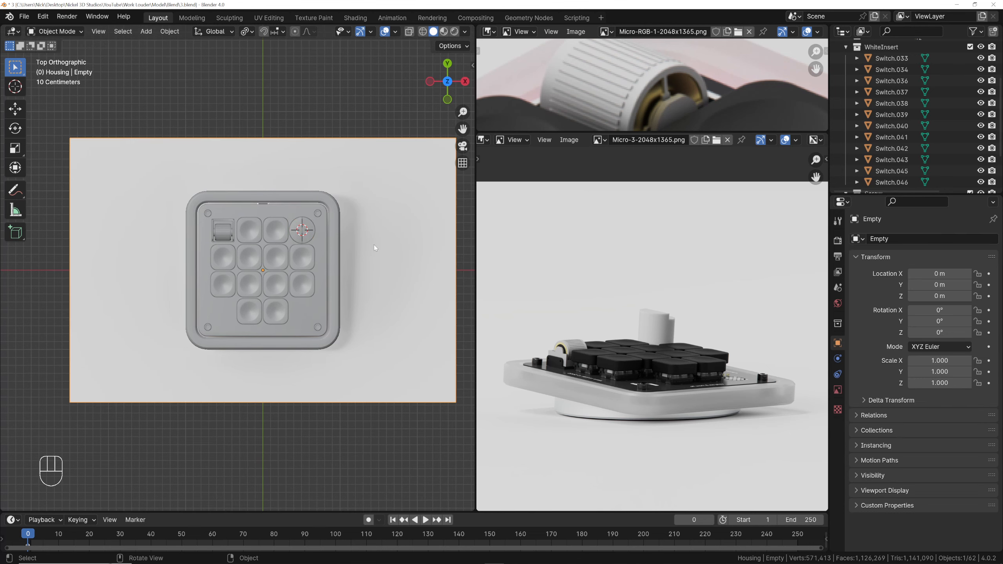
pyautogui.hotkey('shift', 'd')
pyautogui.press('y')
pyautogui.click(379, 56)
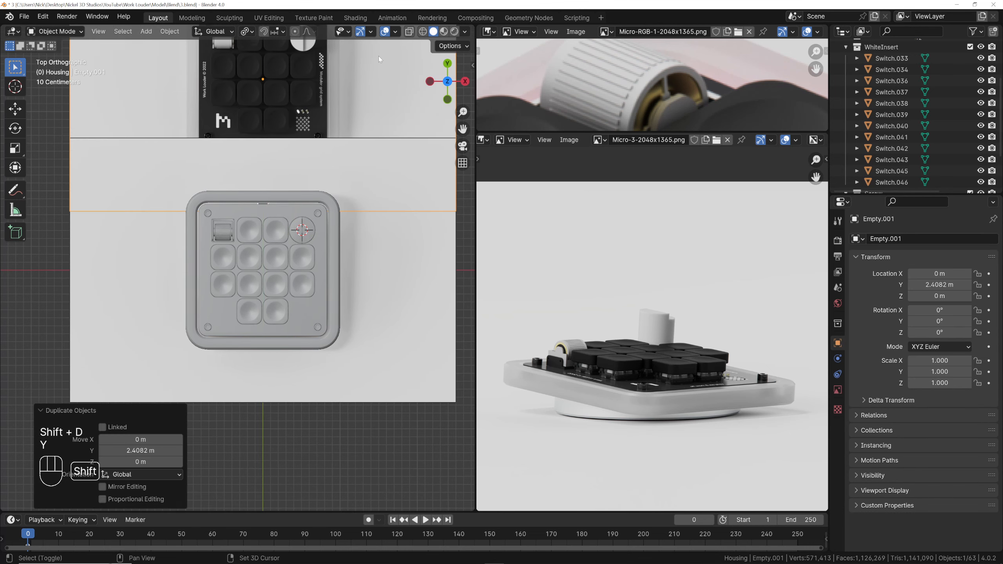
pyautogui.scroll(-3, 381, 273)
pyautogui.press('g')
pyautogui.press('y')
pyautogui.click(451, 242)
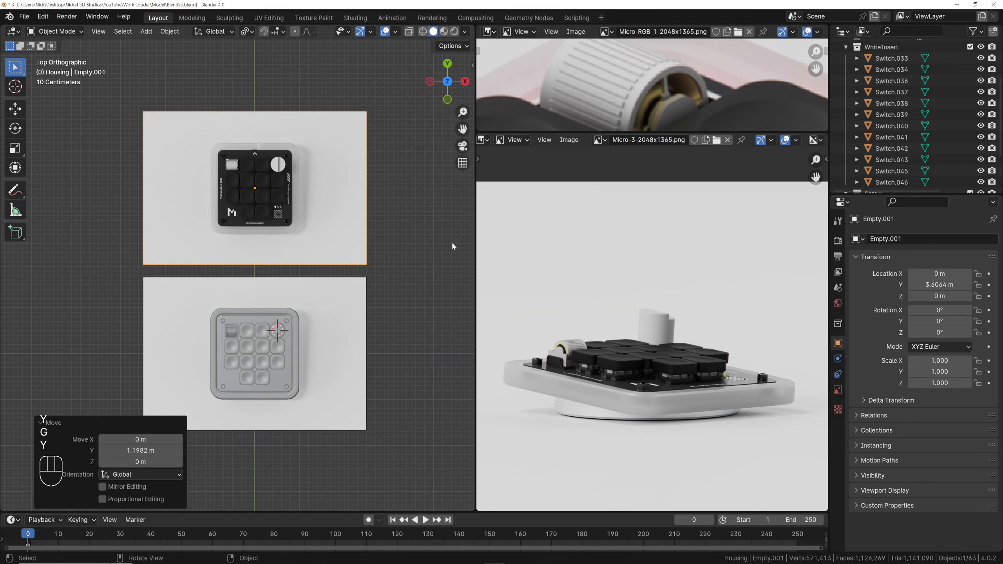
# Widen the 3D viewport and frame the duplicated reference image together with the modelled keypad
pyautogui.moveTo(473, 247); pyautogui.dragTo(641, 246)
pyautogui.moveTo(518, 265)
pyautogui.keyDown('shift'); pyautogui.mouseDown(button='middle')
pyautogui.moveTo(561, 251)
pyautogui.moveTo(514, 261)
pyautogui.mouseUp(button='middle'); pyautogui.keyUp('shift')
pyautogui.scroll(1, 561, 252)
pyautogui.scroll(-1, 479, 267)
pyautogui.keyDown('shift'); pyautogui.moveTo(461, 282); pyautogui.dragTo(463, 255, button='middle'); pyautogui.keyUp('shift')
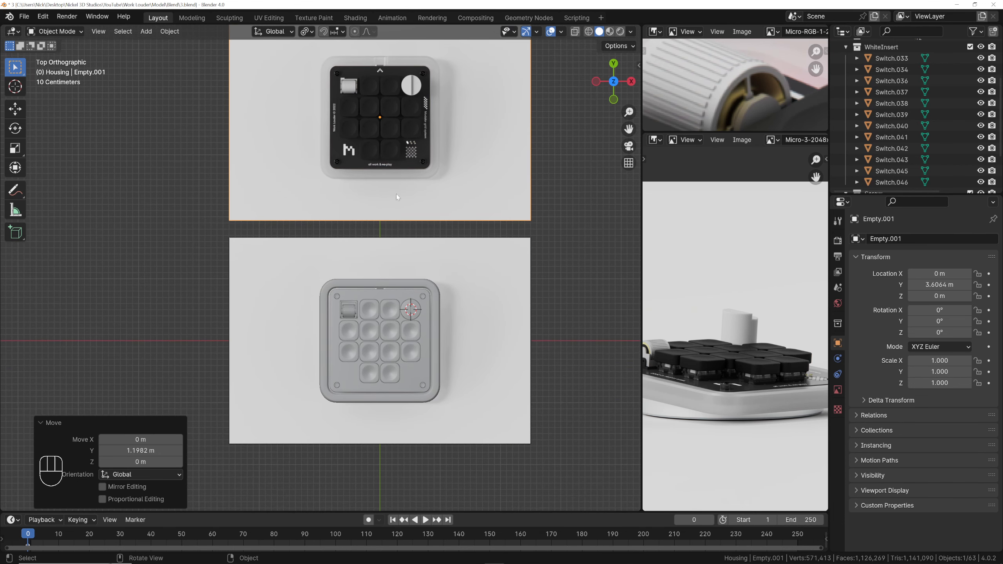
# Compare the modelled keypad with the duplicated reference photo from above, checking the keys, knob, wheel and plate graphics
pyautogui.moveTo(408, 186); pyautogui.dragTo(414, 330, button='middle')
pyautogui.scroll(3, 400, 314)
pyautogui.click(364, 285)
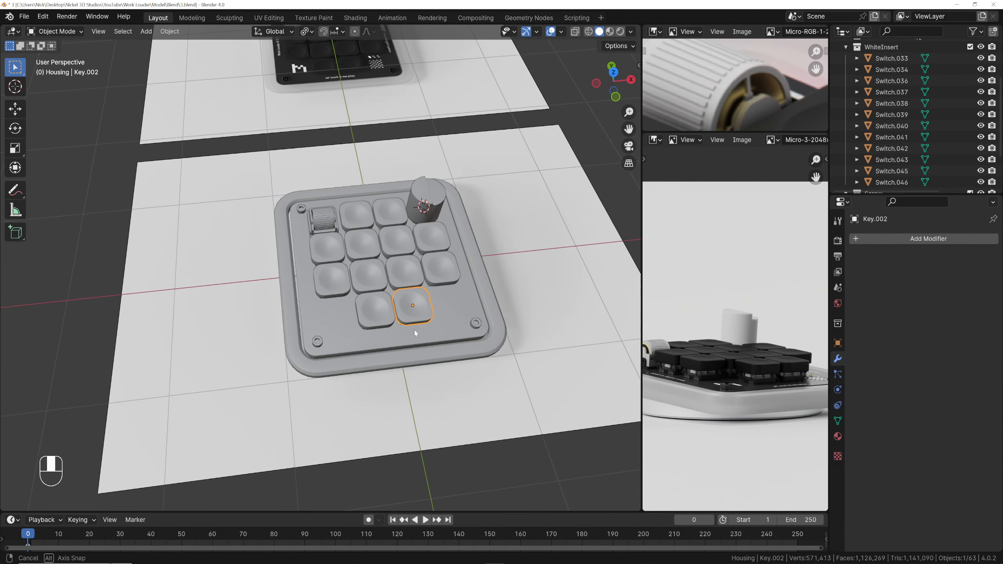
pyautogui.press('`')
pyautogui.click(404, 276)
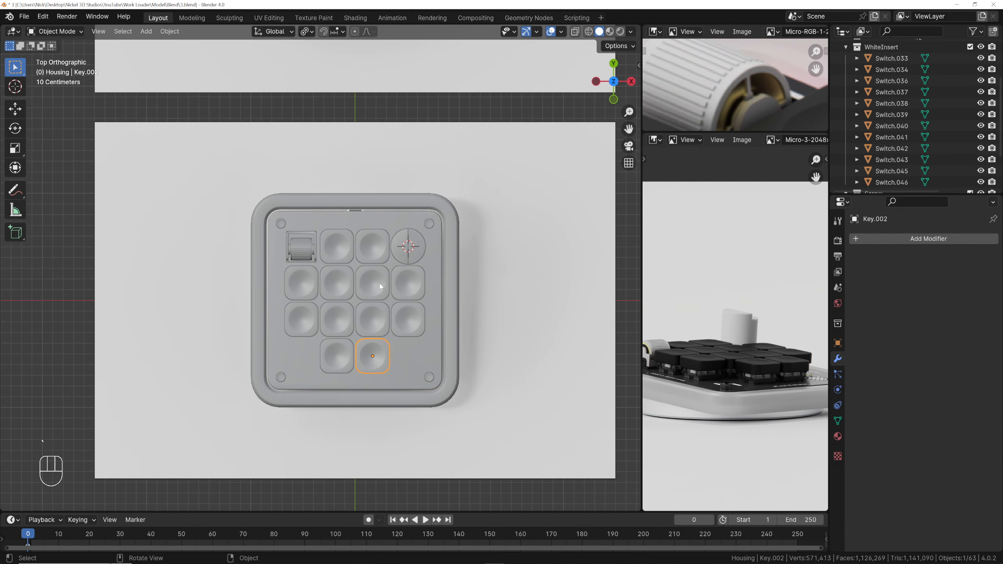
pyautogui.scroll(-2, 373, 282)
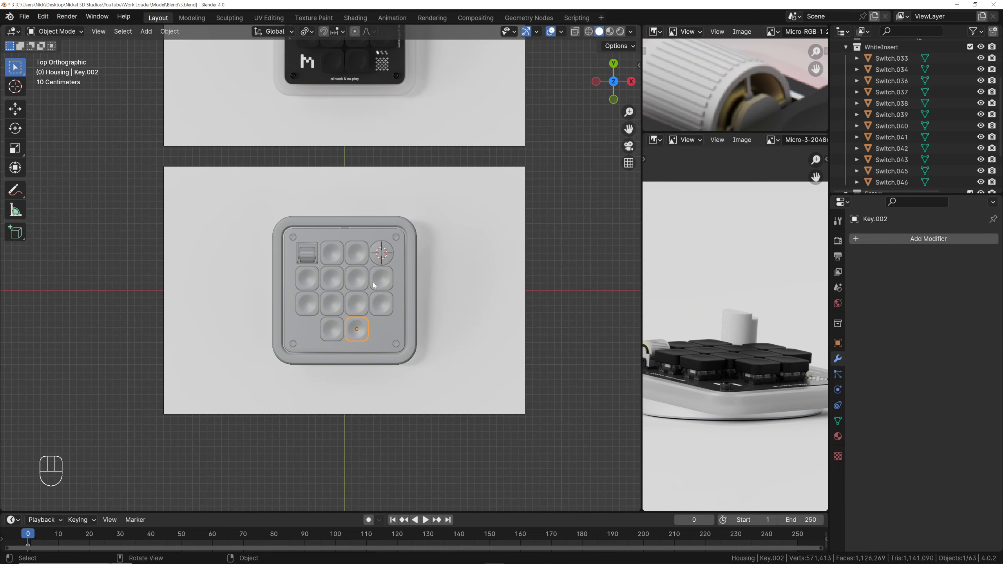
pyautogui.scroll(1, 369, 280)
pyautogui.keyDown('shift'); pyautogui.moveTo(370, 264); pyautogui.dragTo(378, 288, button='middle'); pyautogui.keyUp('shift')
pyautogui.keyDown('shift'); pyautogui.scroll(5, 375, 285); pyautogui.keyUp('shift')
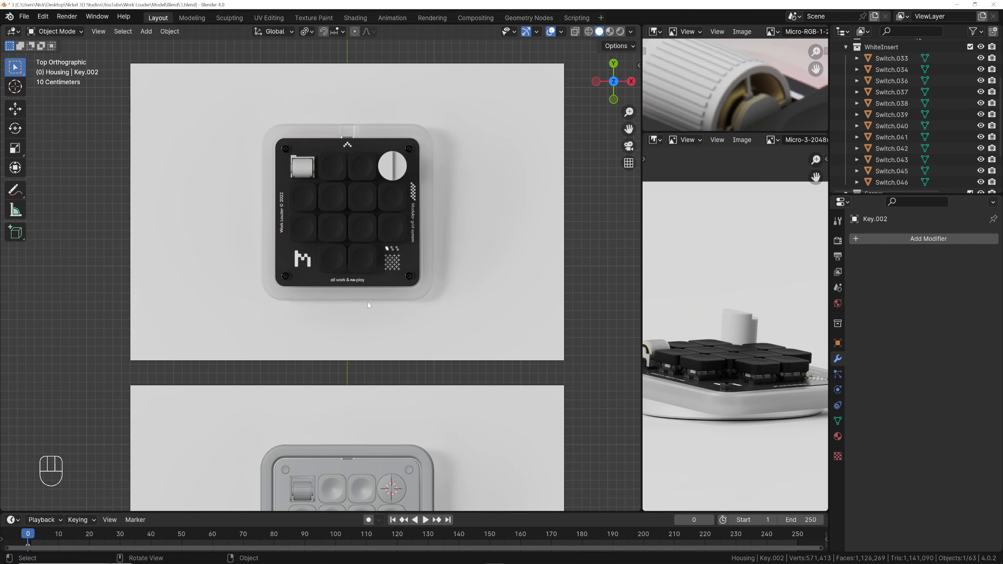
pyautogui.keyDown('shift'); pyautogui.moveTo(371, 349); pyautogui.dragTo(328, 228, button='middle'); pyautogui.keyUp('shift')
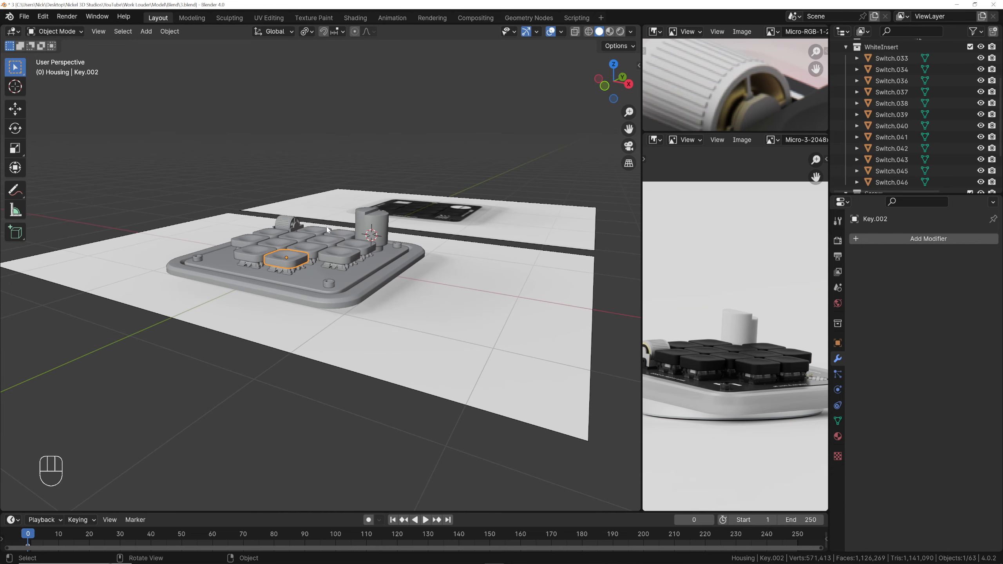
# Select both reference images, collapse the outliner's collections and exclude the Ref collection from the view layer
pyautogui.press('KP_7')
pyautogui.keyDown('shift'); pyautogui.click(486, 219); pyautogui.keyUp('shift')
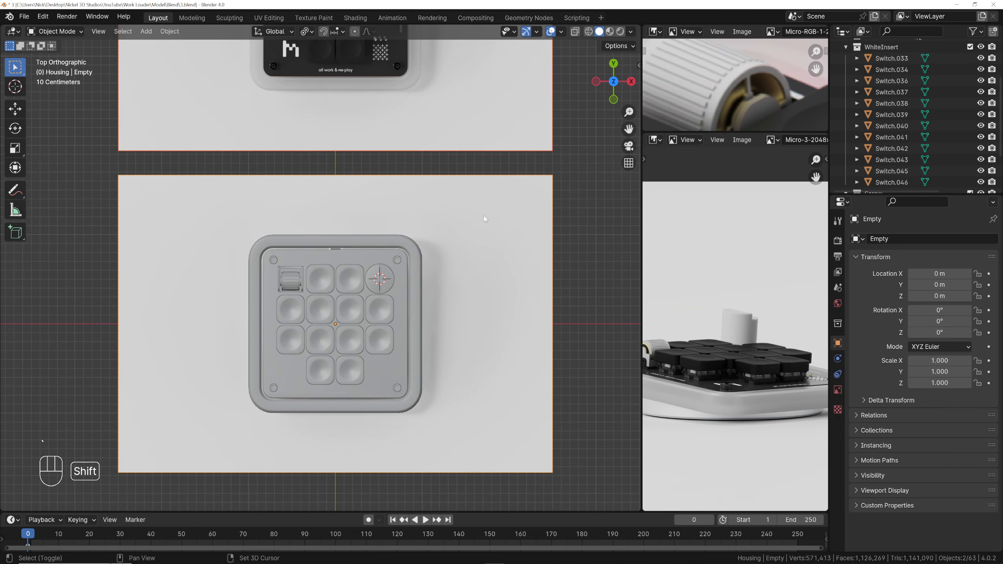
pyautogui.scroll(4, 879, 62)
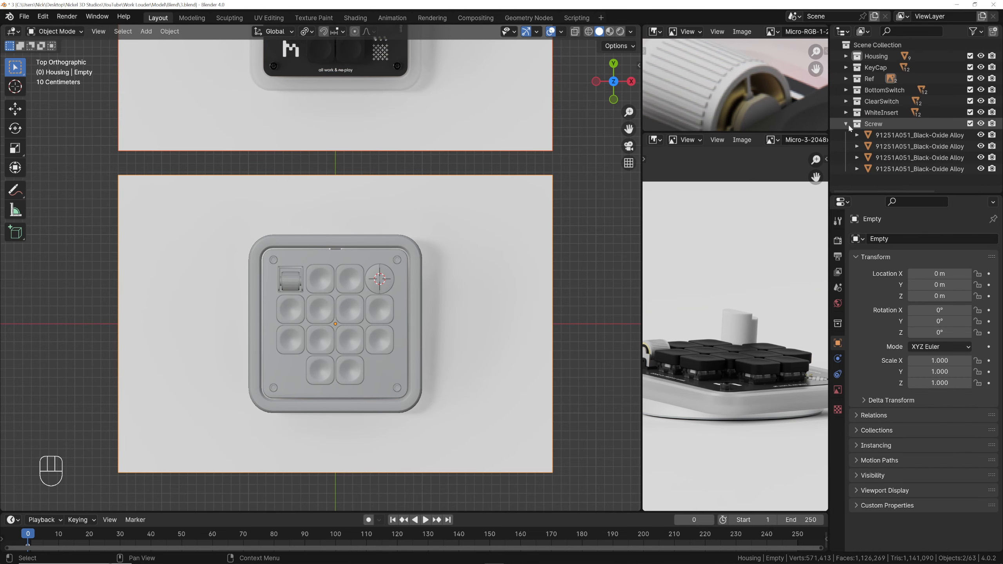
pyautogui.click(970, 79)
# Examine the keycaps and the switches beneath them up close on the front row of the keypad
pyautogui.moveTo(533, 150); pyautogui.dragTo(382, 224, button='middle')
pyautogui.scroll(4, 445, 203)
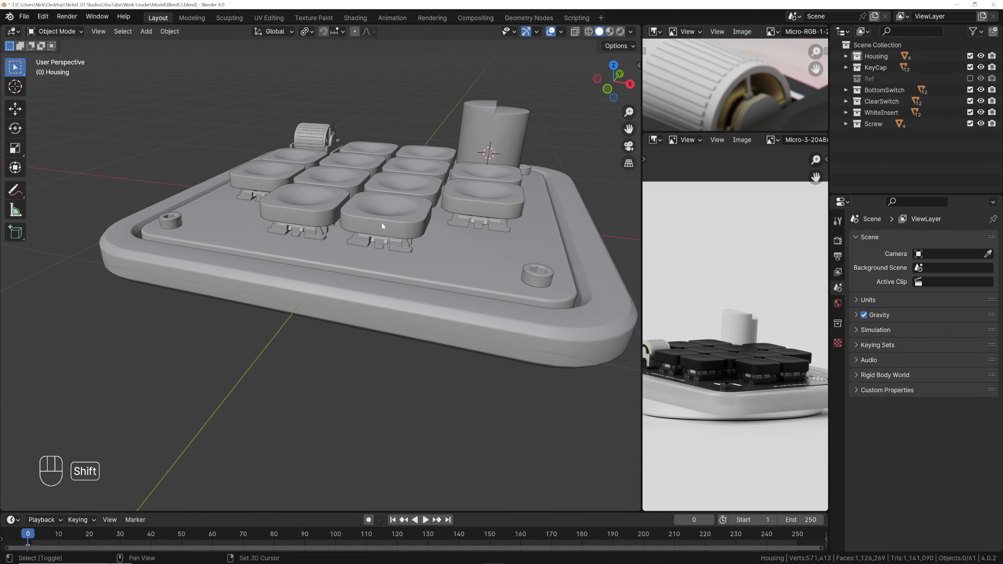
pyautogui.scroll(5, 379, 226)
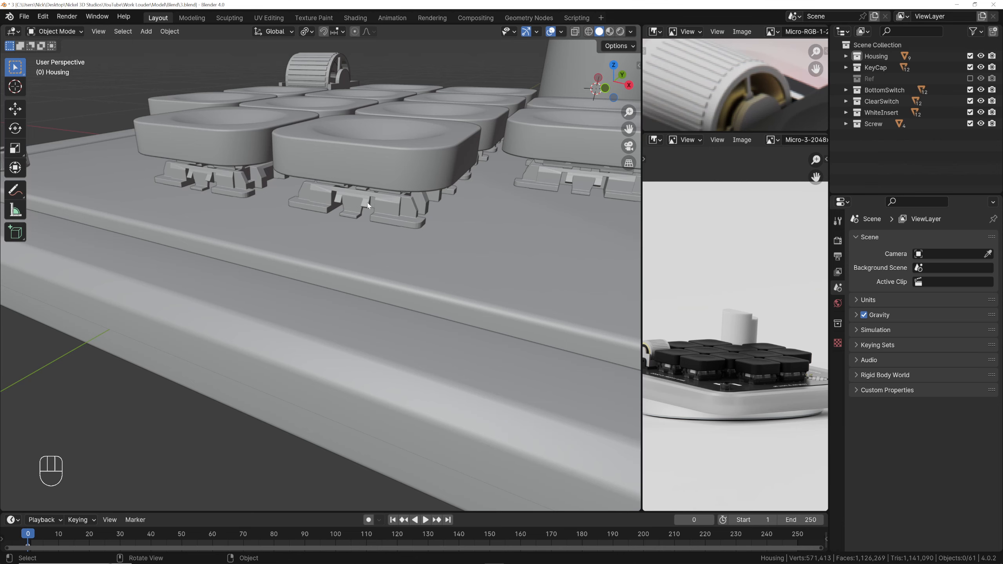
pyautogui.scroll(-5, 368, 205)
pyautogui.moveTo(368, 205); pyautogui.dragTo(424, 249, button='middle')
pyautogui.press('`')
pyautogui.keyDown('shift'); pyautogui.moveTo(404, 206); pyautogui.dragTo(384, 192, button='middle'); pyautogui.keyUp('shift')
pyautogui.scroll(-1, 401, 244)
pyautogui.moveTo(401, 244); pyautogui.dragTo(371, 165, button='middle')
pyautogui.scroll(4, 419, 245)
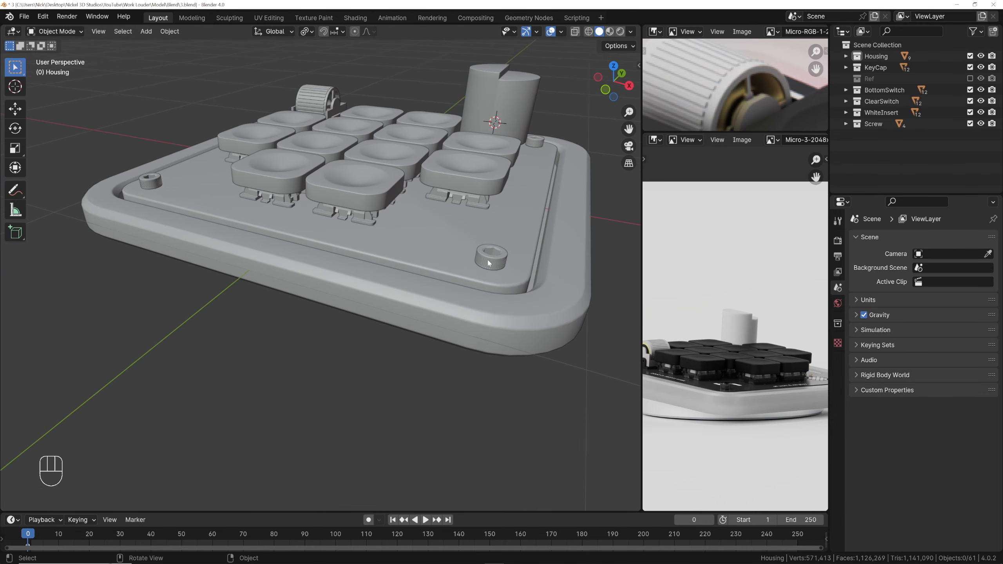
# Inspect the whole keypad model from several angles, including the corner screws, scroll wheel and knob
pyautogui.click(486, 257)
pyautogui.moveTo(364, 221); pyautogui.dragTo(446, 221, button='middle')
pyautogui.scroll(-1, 446, 244)
pyautogui.moveTo(449, 264); pyautogui.dragTo(424, 274, button='middle')
pyautogui.keyDown('shift'); pyautogui.moveTo(673, 367); pyautogui.dragTo(700, 362, button='middle'); pyautogui.keyUp('shift')
pyautogui.moveTo(378, 236); pyautogui.dragTo(380, 266, button='middle')
pyautogui.press('`')
pyautogui.keyDown('shift'); pyautogui.moveTo(375, 228); pyautogui.dragTo(362, 197, button='middle'); pyautogui.keyUp('shift')
pyautogui.press('`')
pyautogui.moveTo(490, 241); pyautogui.dragTo(446, 158, button='middle')
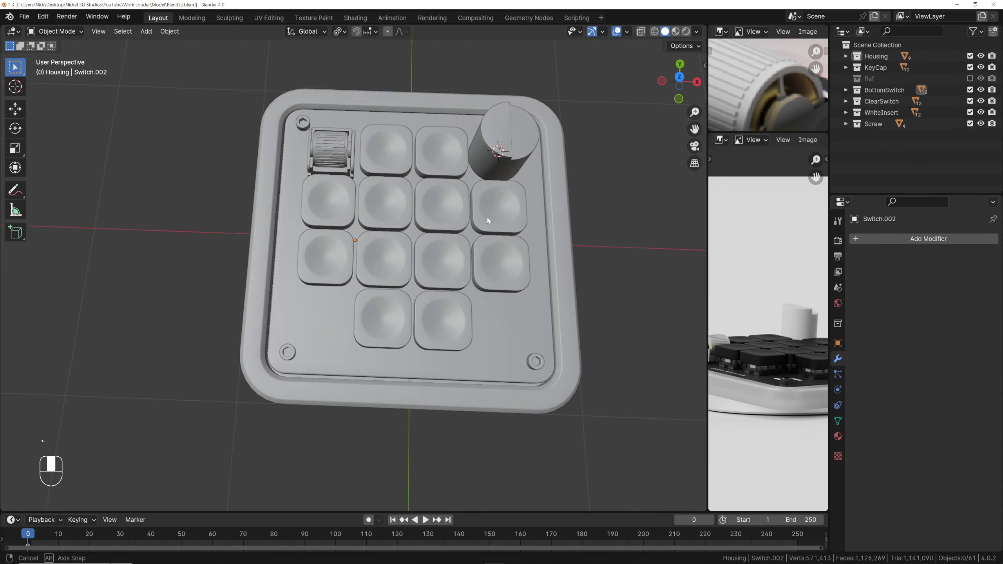
pyautogui.keyDown('shift'); pyautogui.moveTo(446, 158); pyautogui.dragTo(416, 197, button='middle'); pyautogui.keyUp('shift')
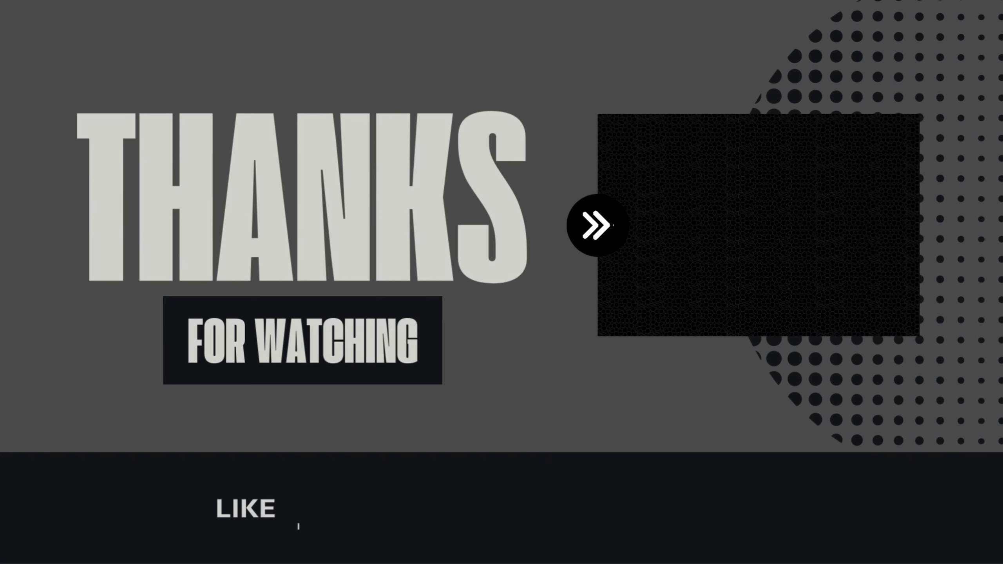